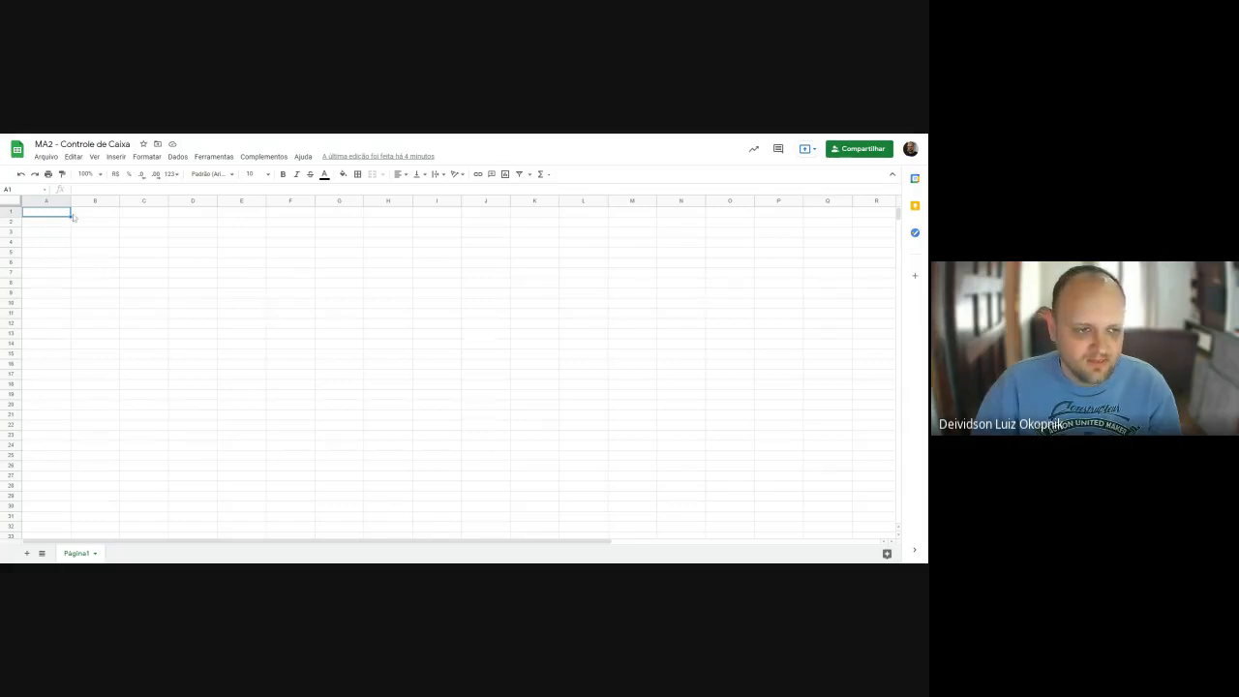
drag(85, 225, 498, 416)
click(190, 286)
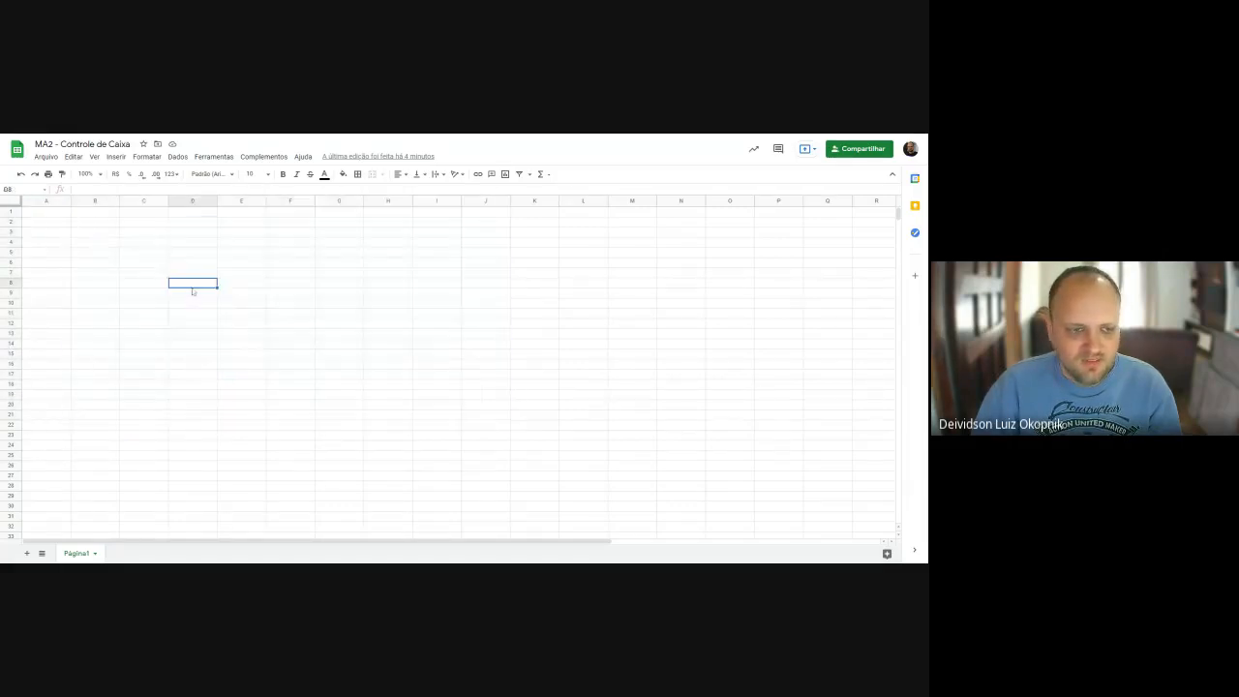
drag(105, 232, 406, 386)
click(478, 406)
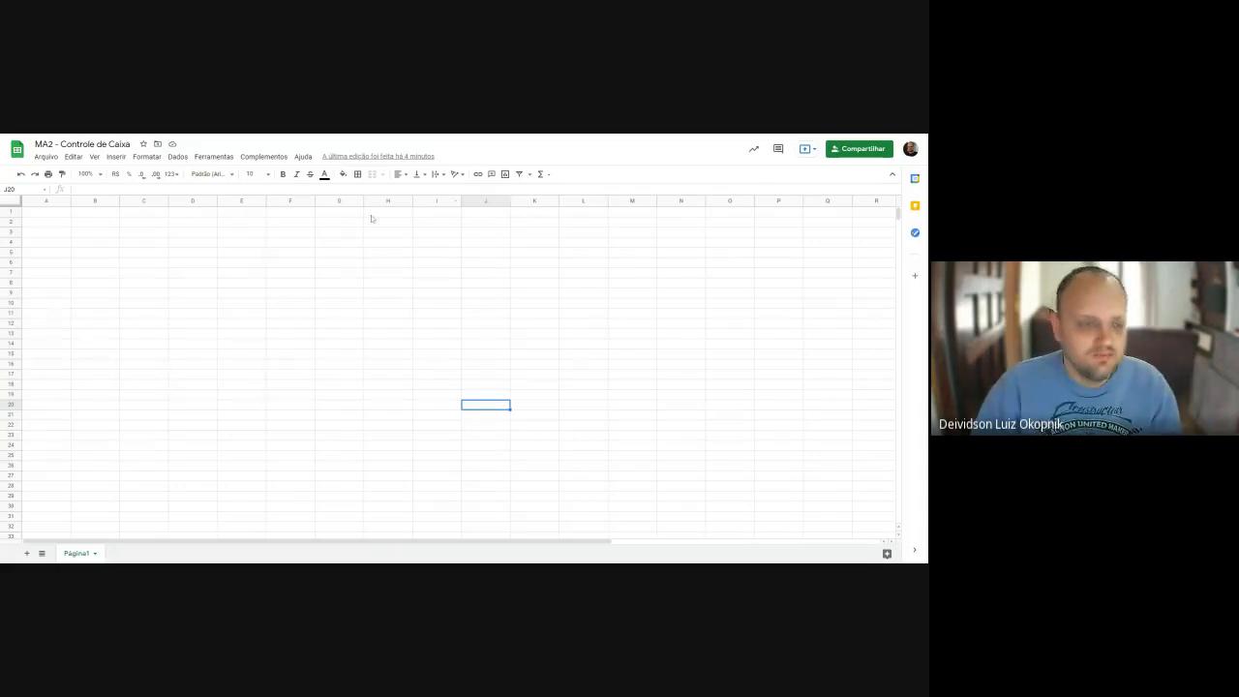
click(495, 356)
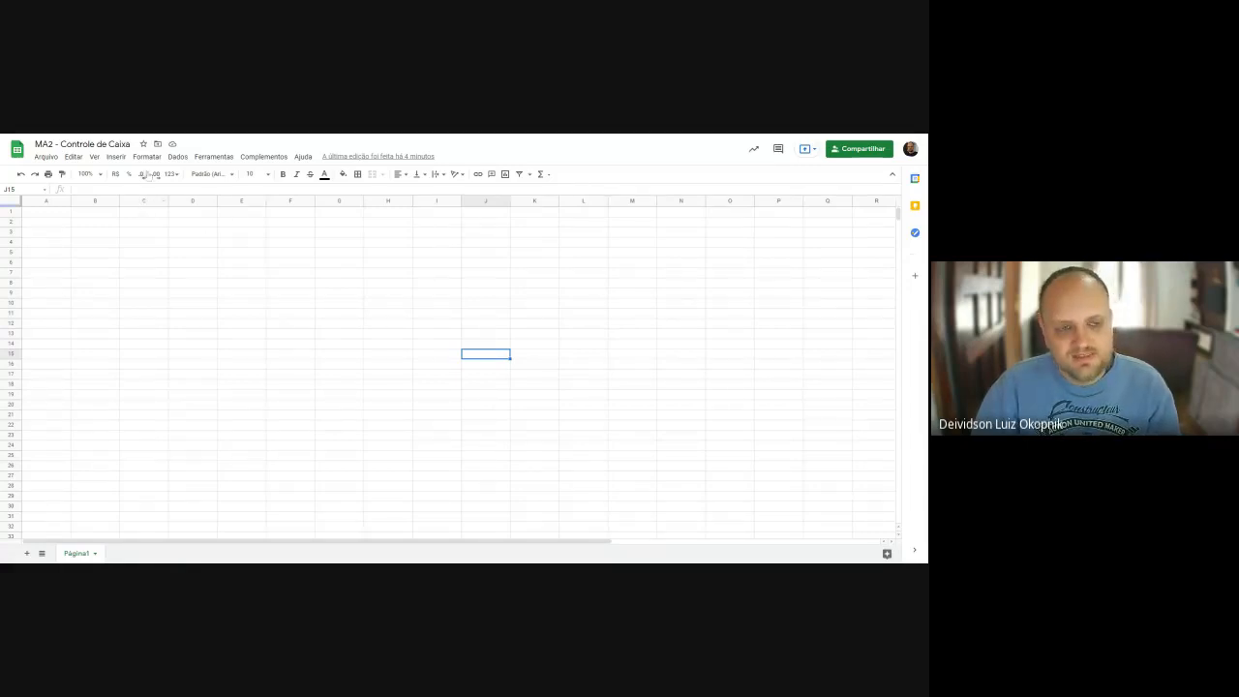
click(146, 156)
mouse_move(288, 159)
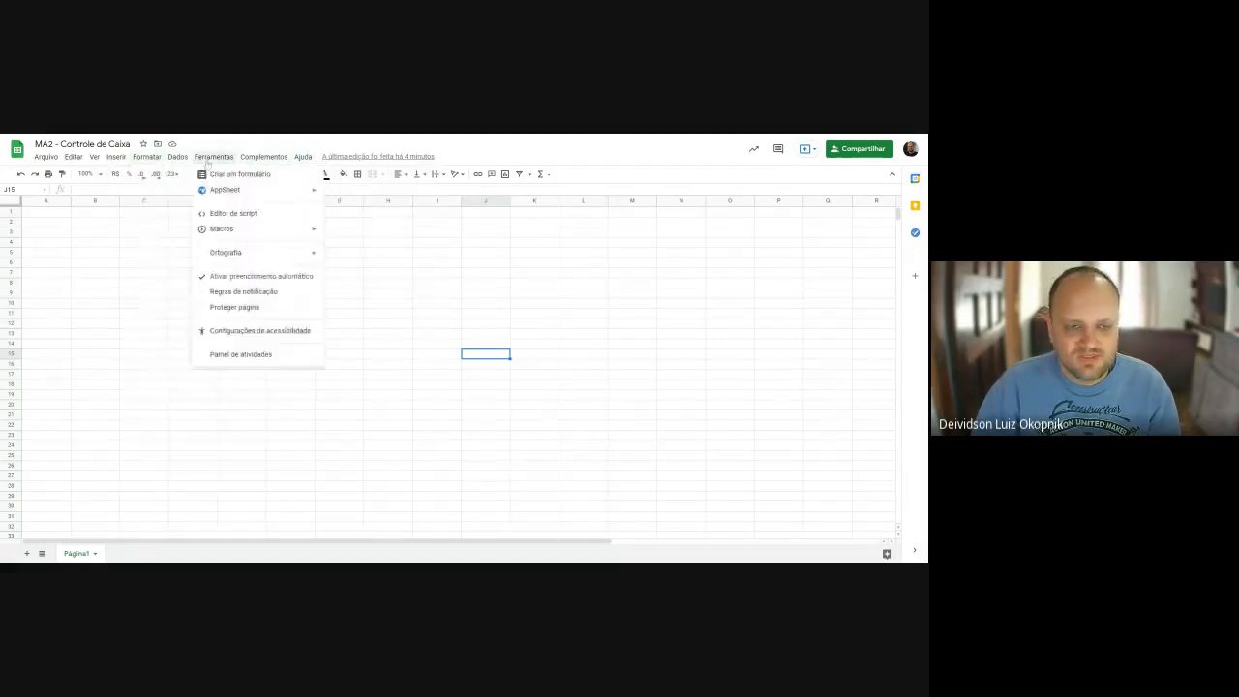
click(408, 276)
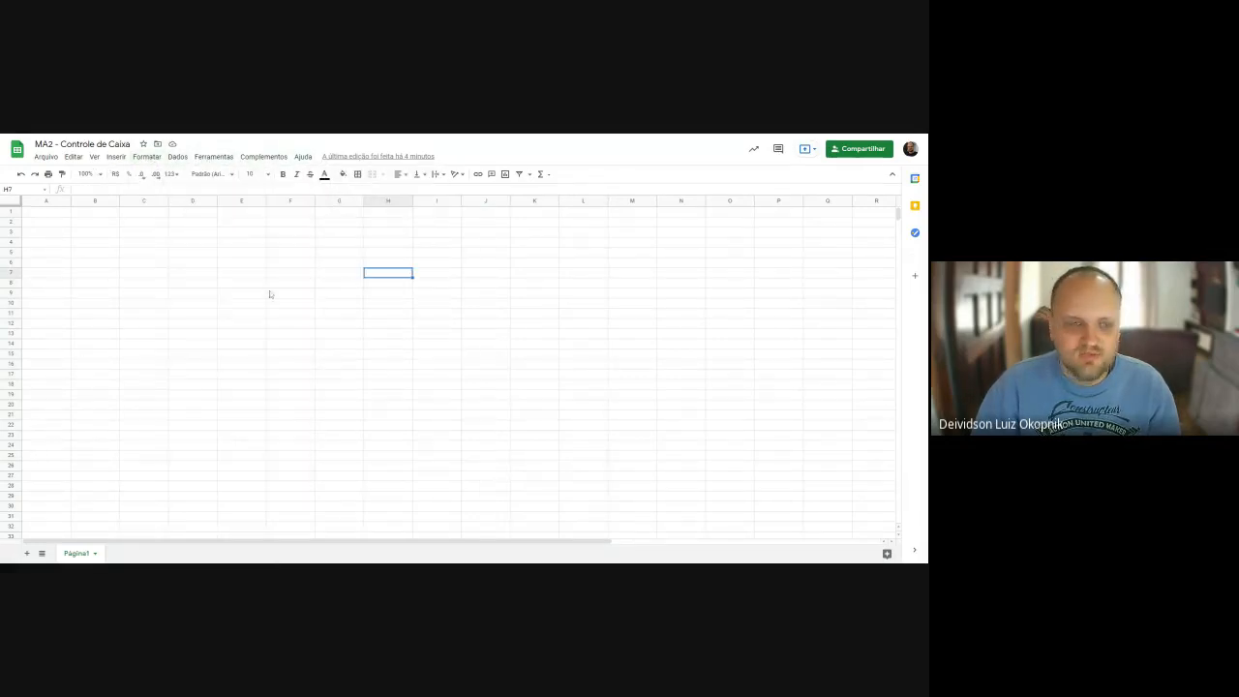
click(99, 225)
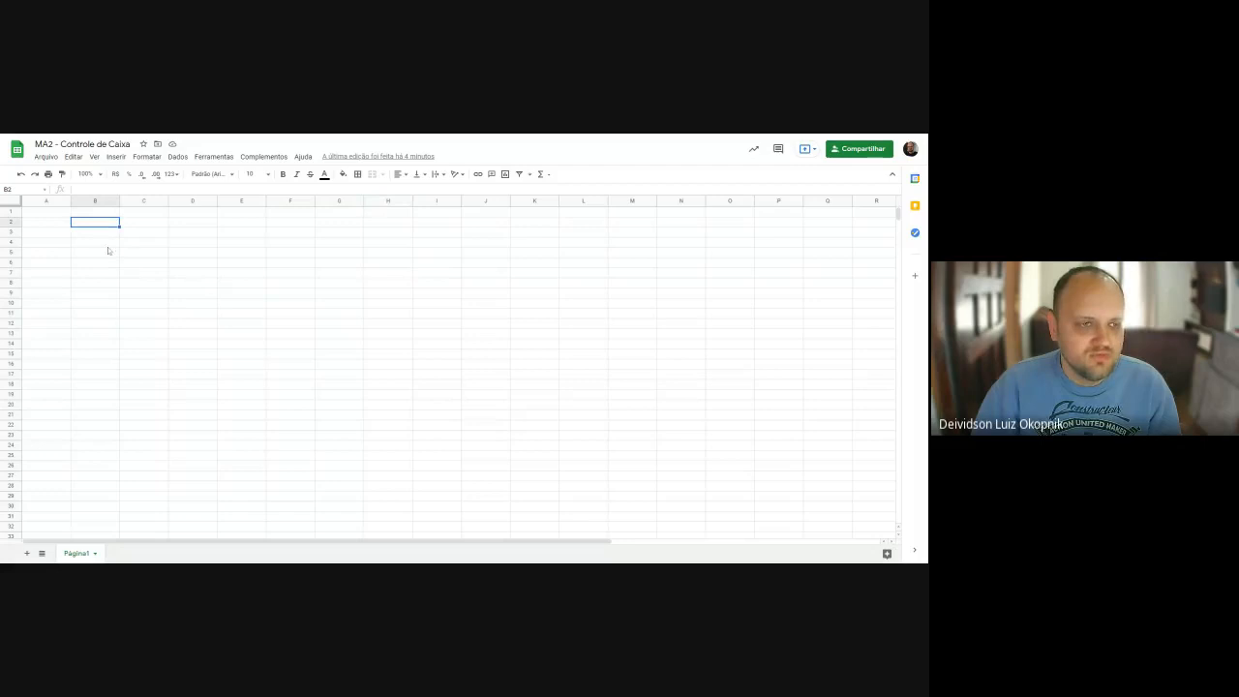
click(204, 305)
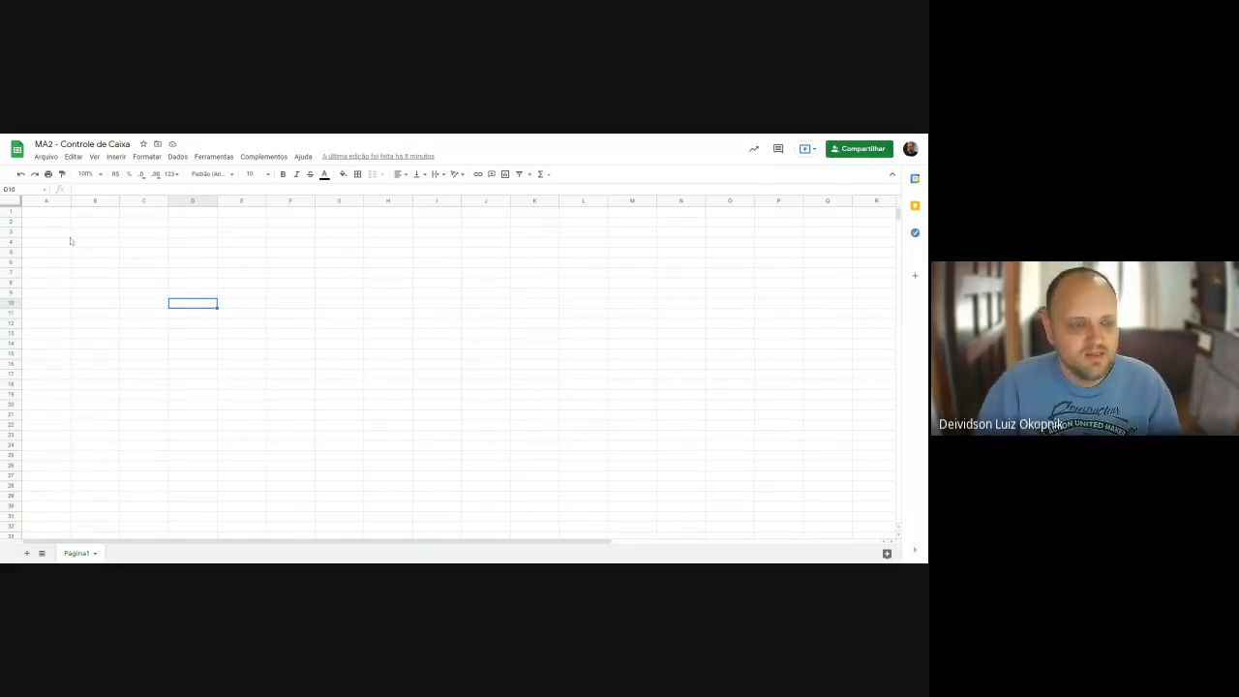
Enter the title "Controle de Caixa" in B2 and merge cells B2:G2.
click(91, 226)
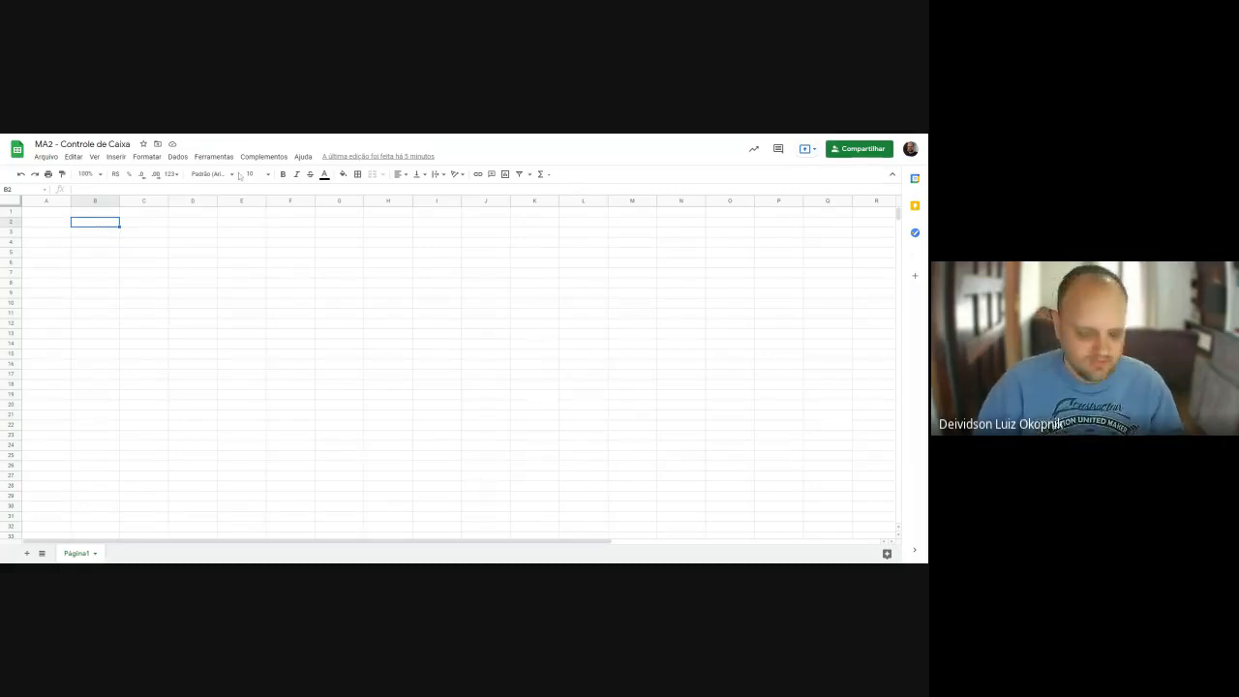
text(Controle de Caixa)
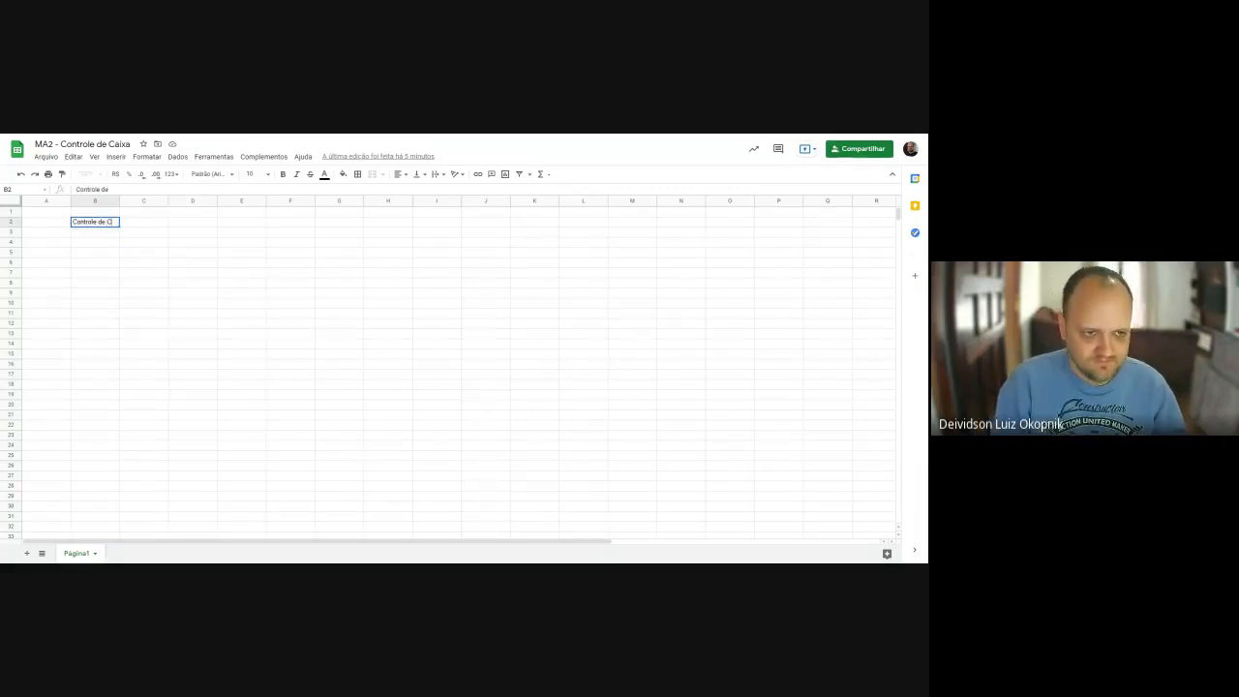
shift+click(340, 221)
click(373, 179)
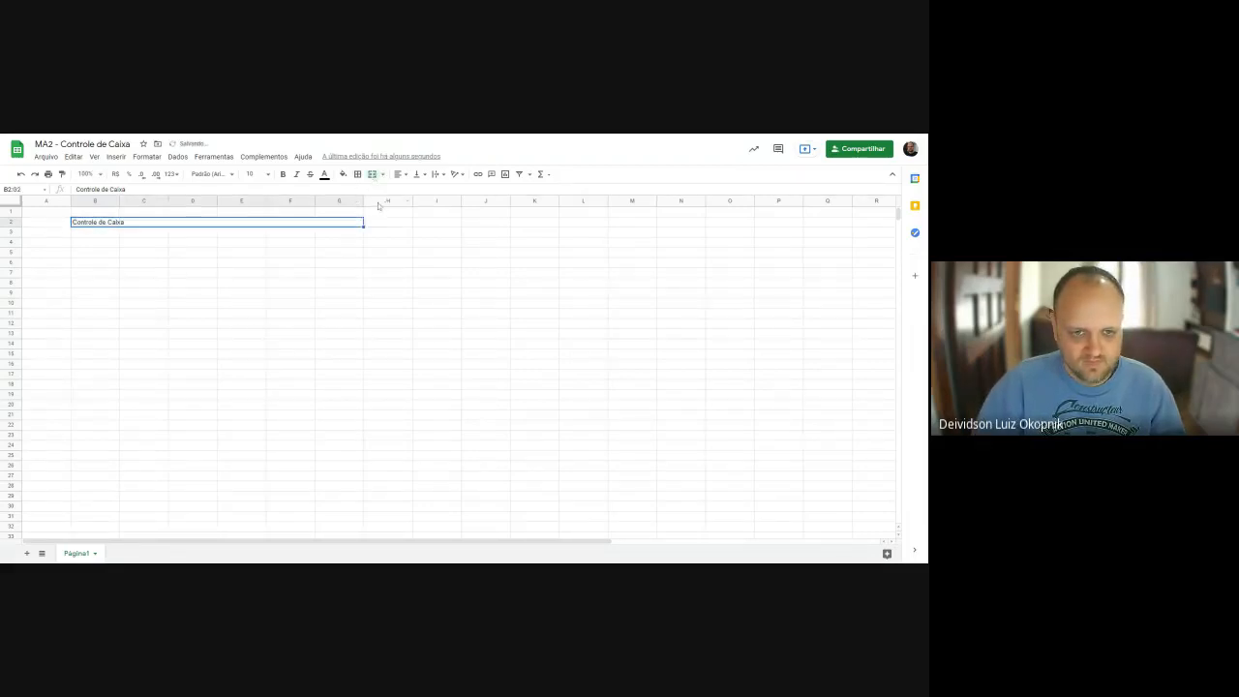
Enter the label "Dia:" in B3, directly below the title.
click(96, 234)
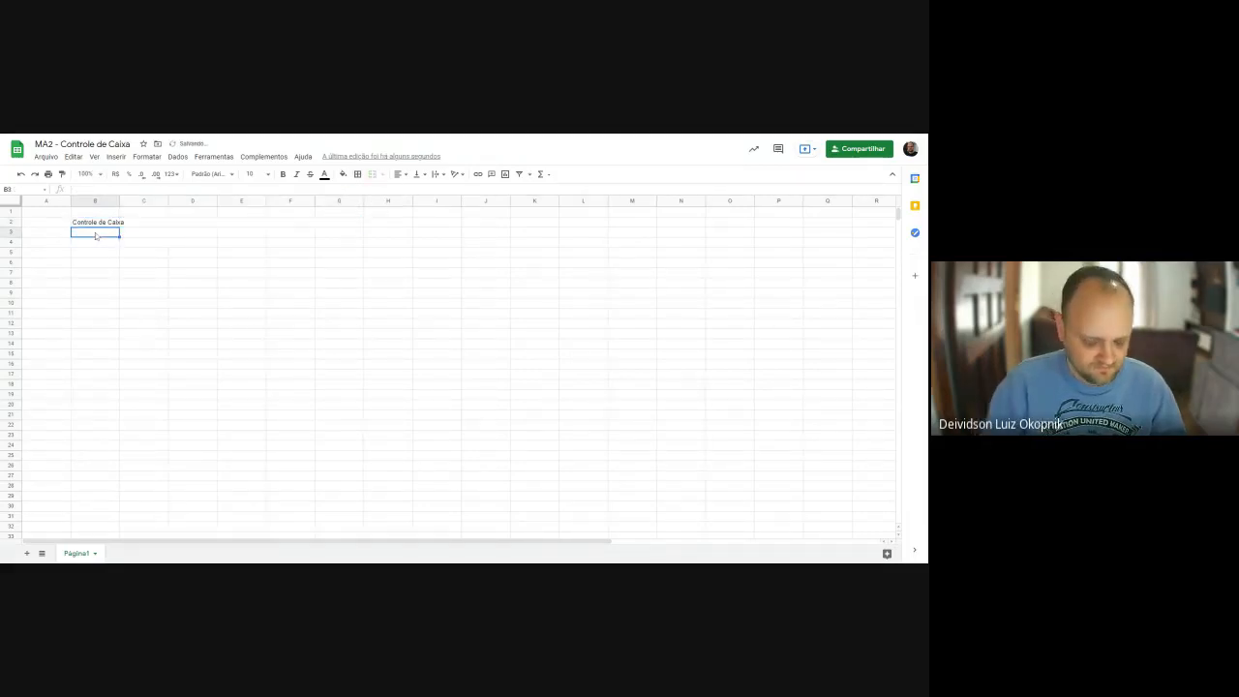
text(M)
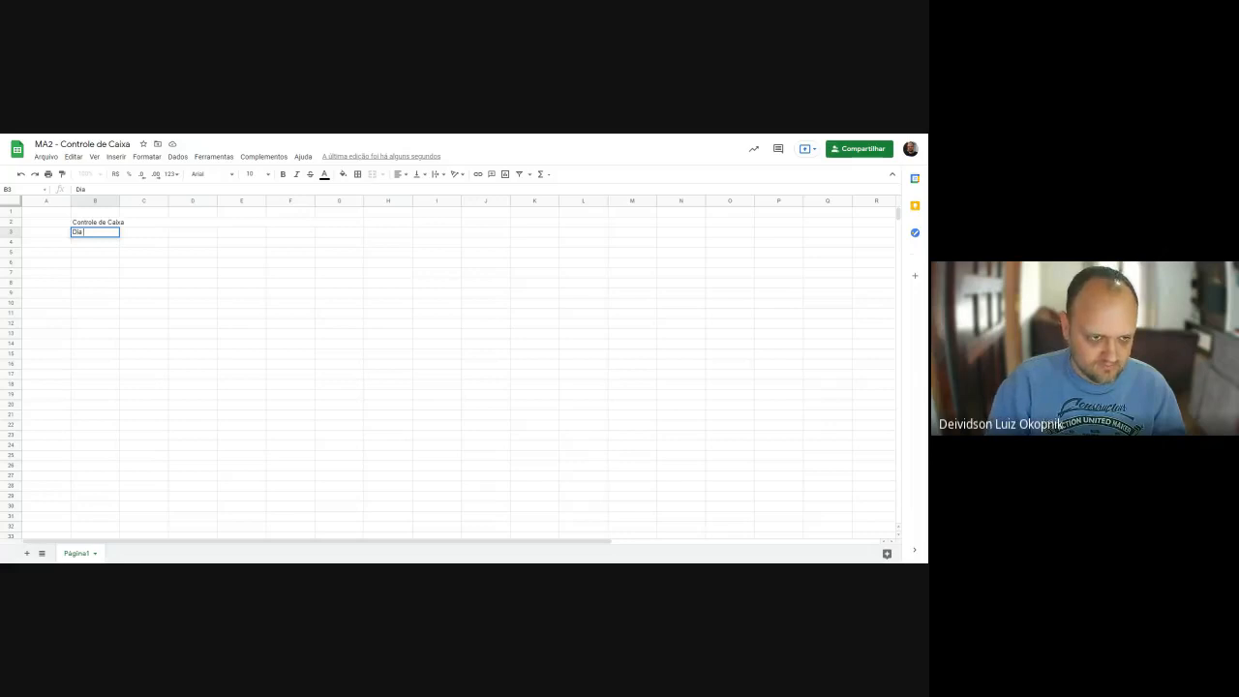
key(Tab)
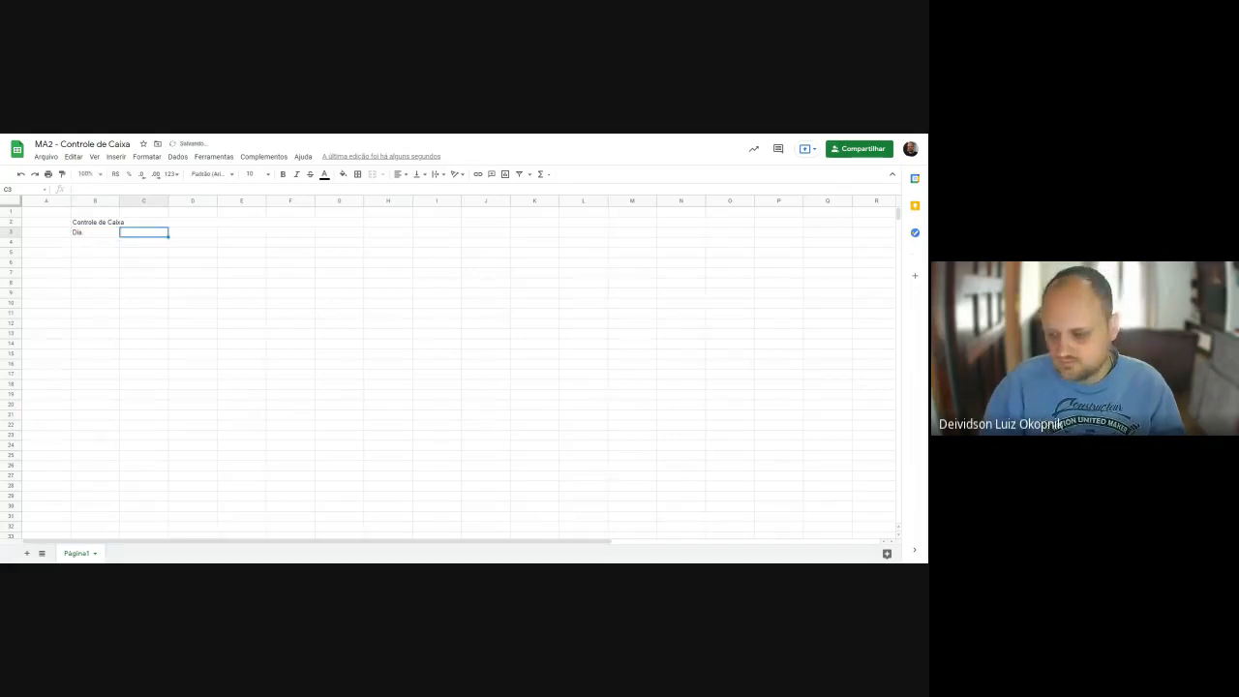
text(01/)
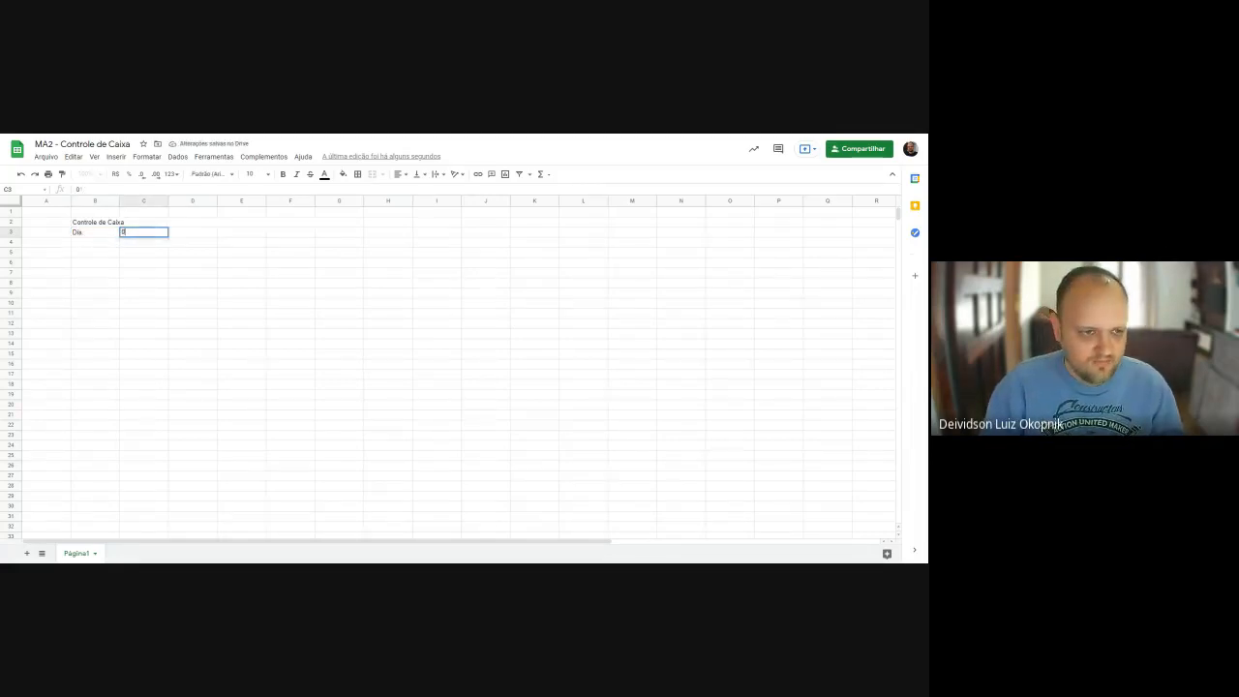
key(Escape)
key(Left)
key(Tab)
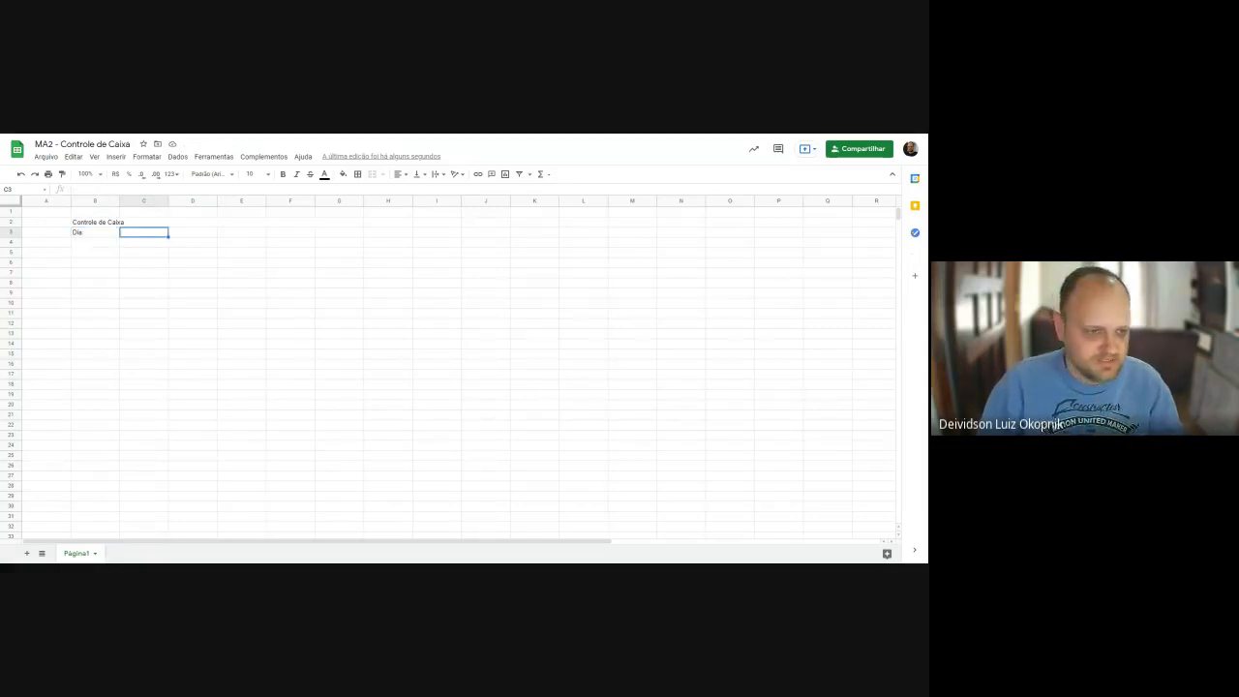
Enter the date 01/06/2021 in C3, next to the "Dia:" label.
text(01/)
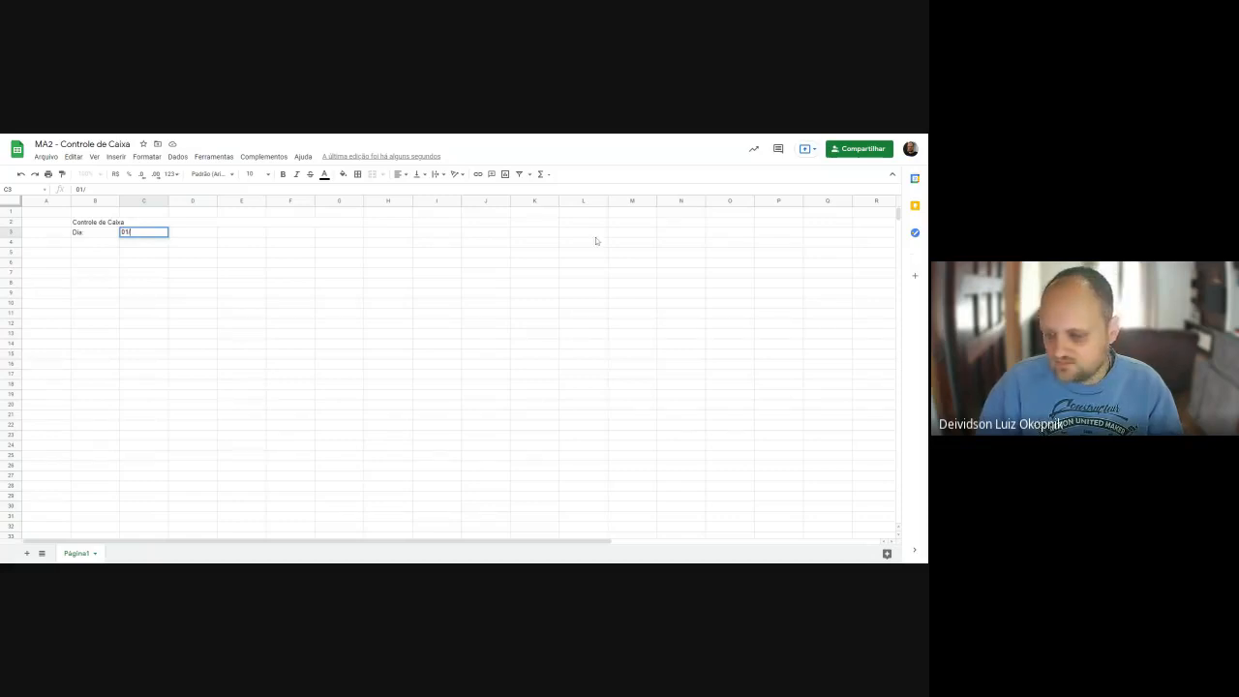
text(06/202)
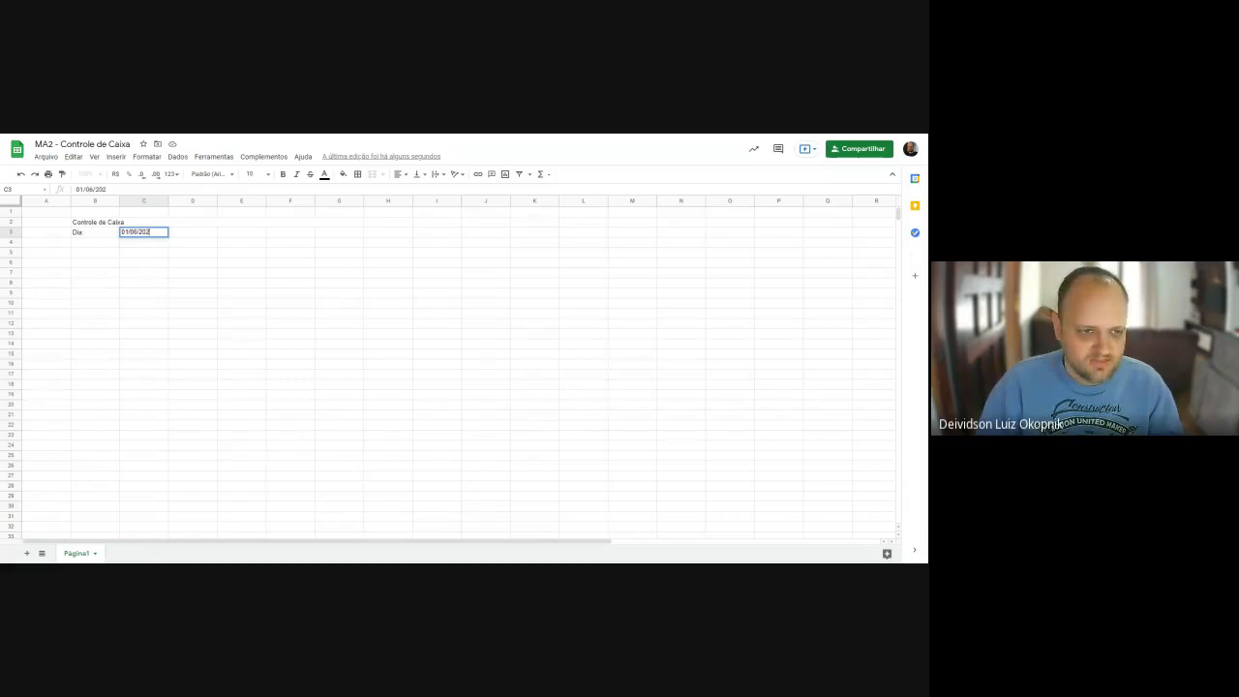
text(1)
key(Return)
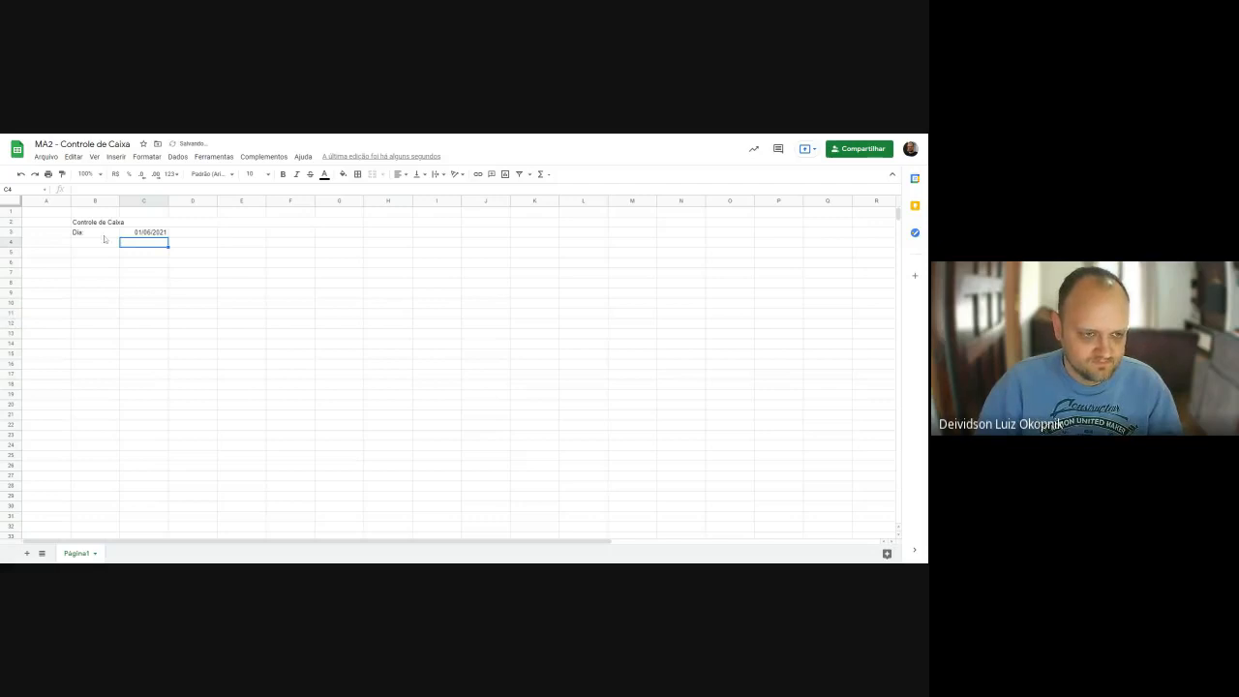
Enter the label "Saldo de Caixa Anterior:" in B4, below the day label.
click(88, 248)
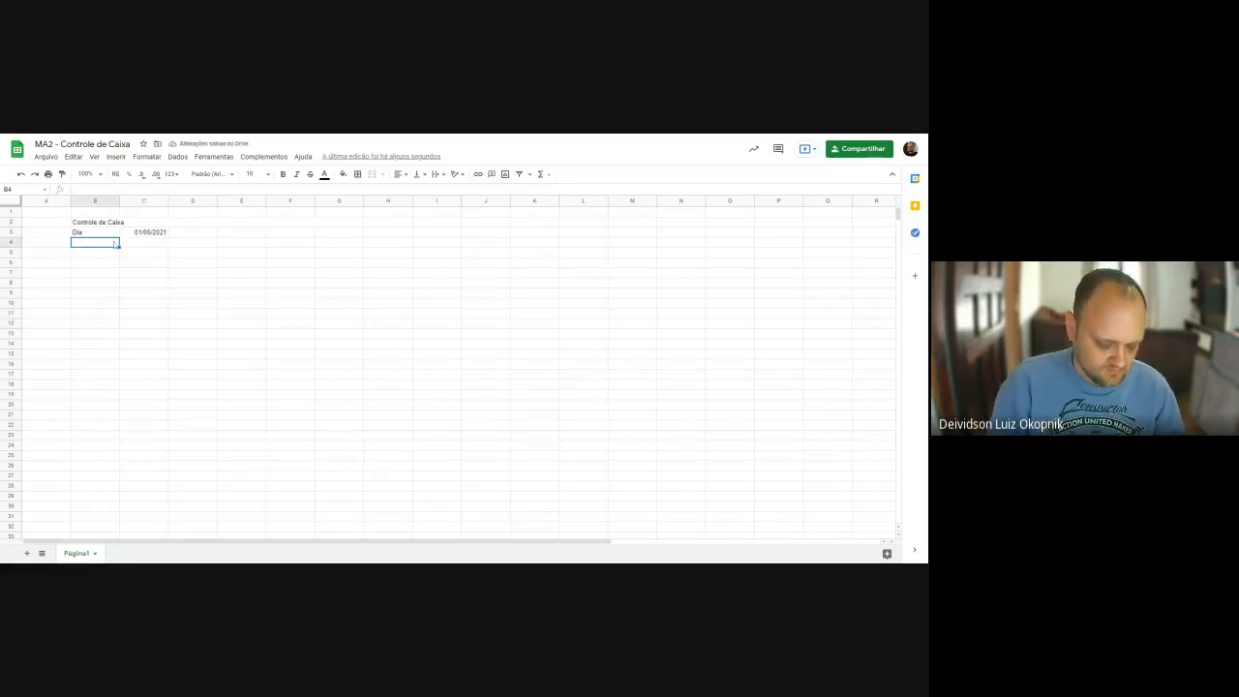
text(Saldo de Caixa)
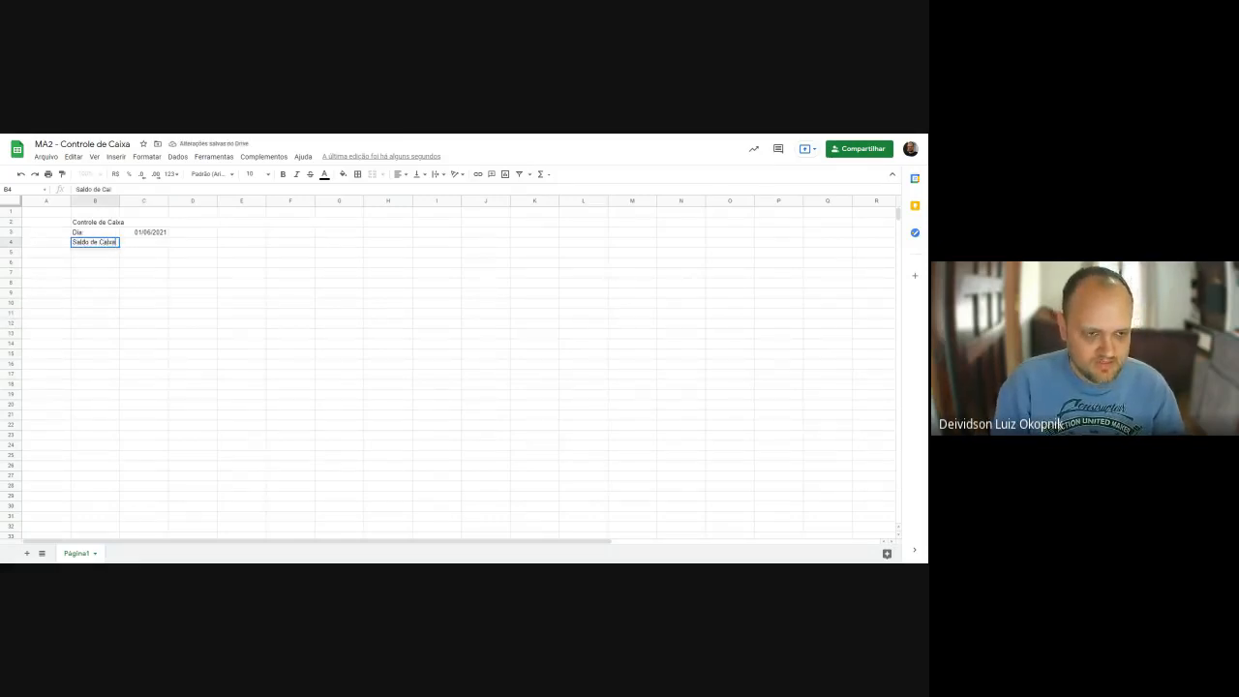
text( Anterior:)
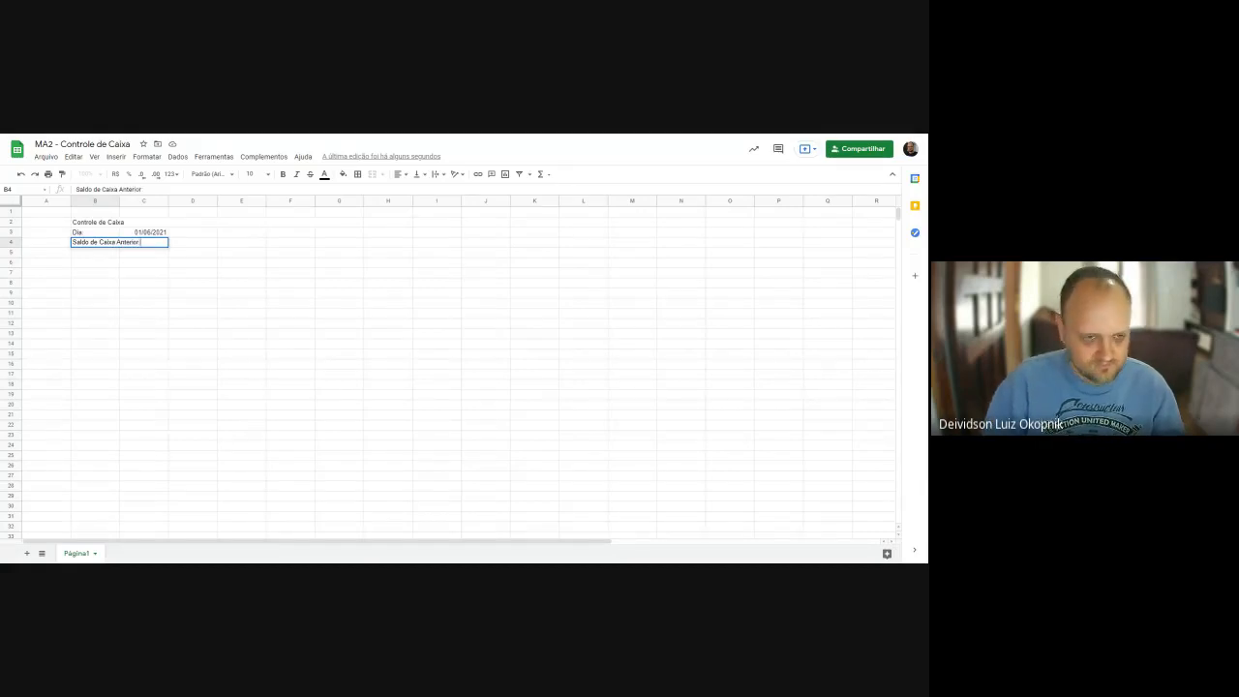
Copy the date from C3 into D3 and clear C3.
click(144, 233)
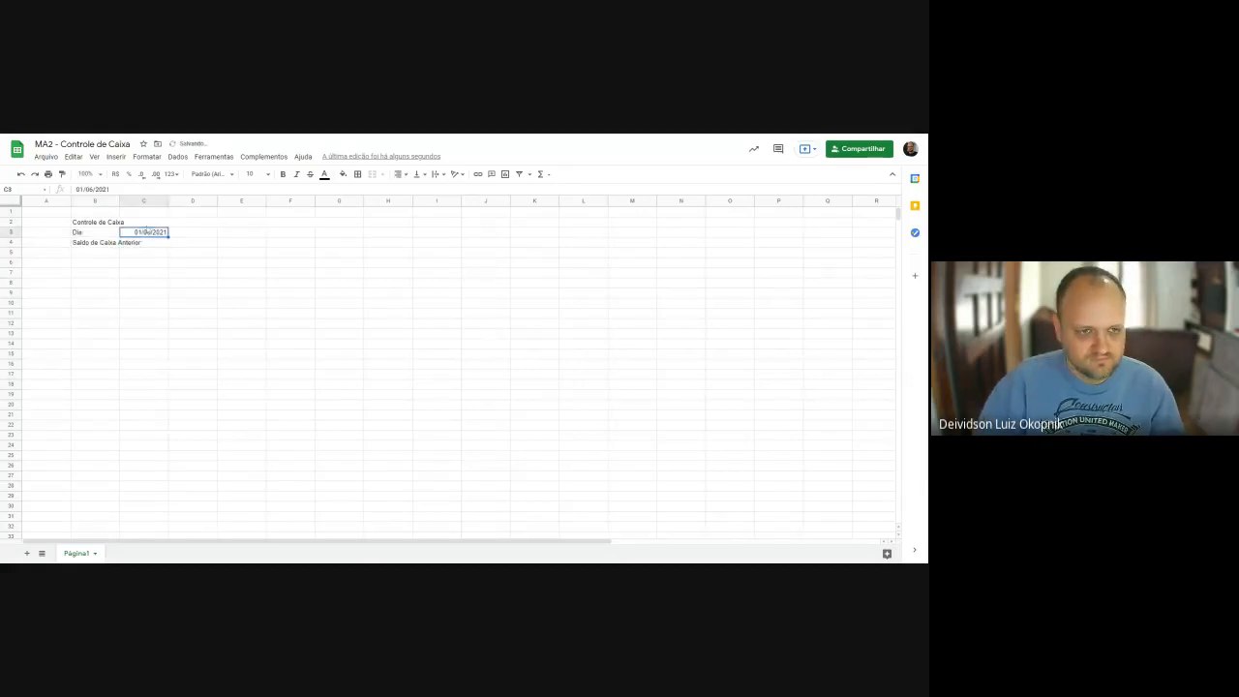
drag(168, 237, 191, 239)
click(184, 244)
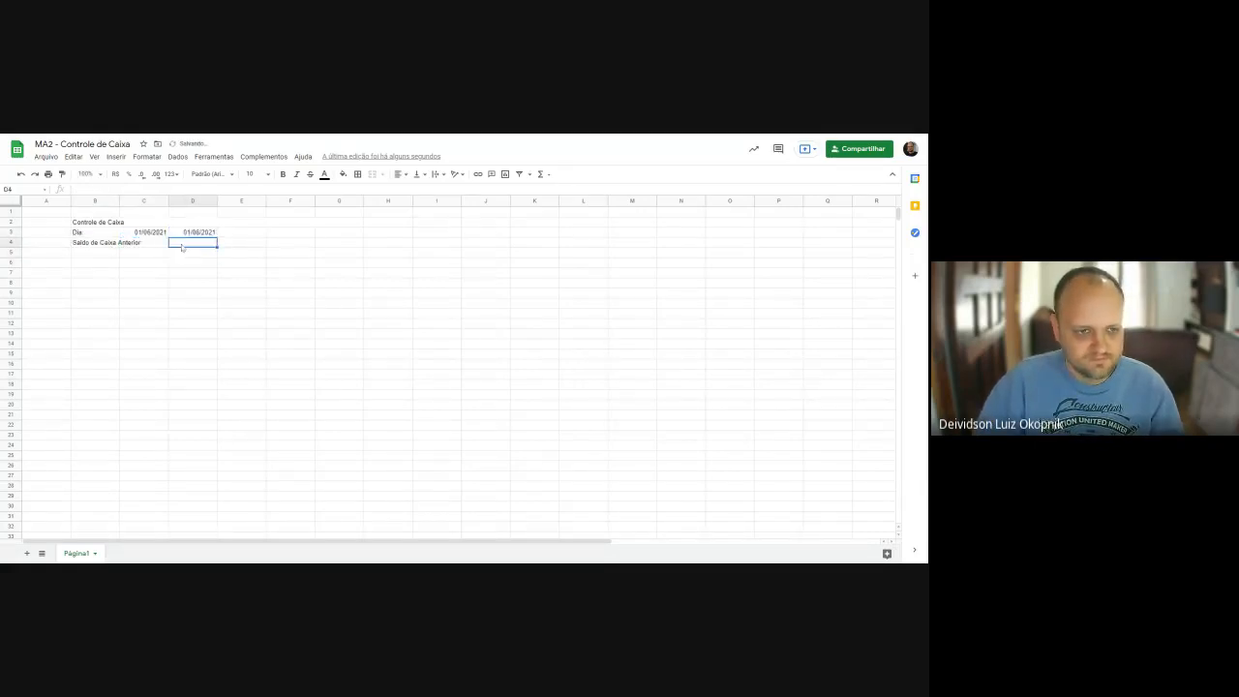
click(143, 232)
key(Delete)
Enter 1000 as the previous cash balance in D4.
click(184, 243)
text(1000)
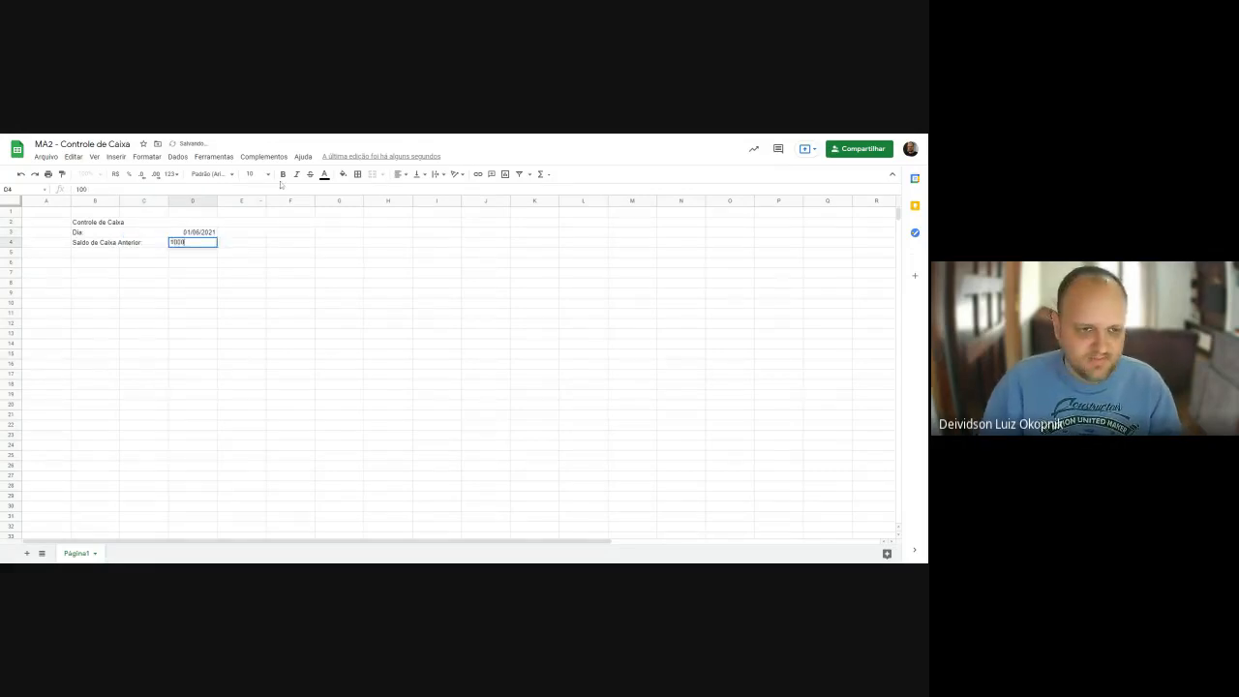
key(Return)
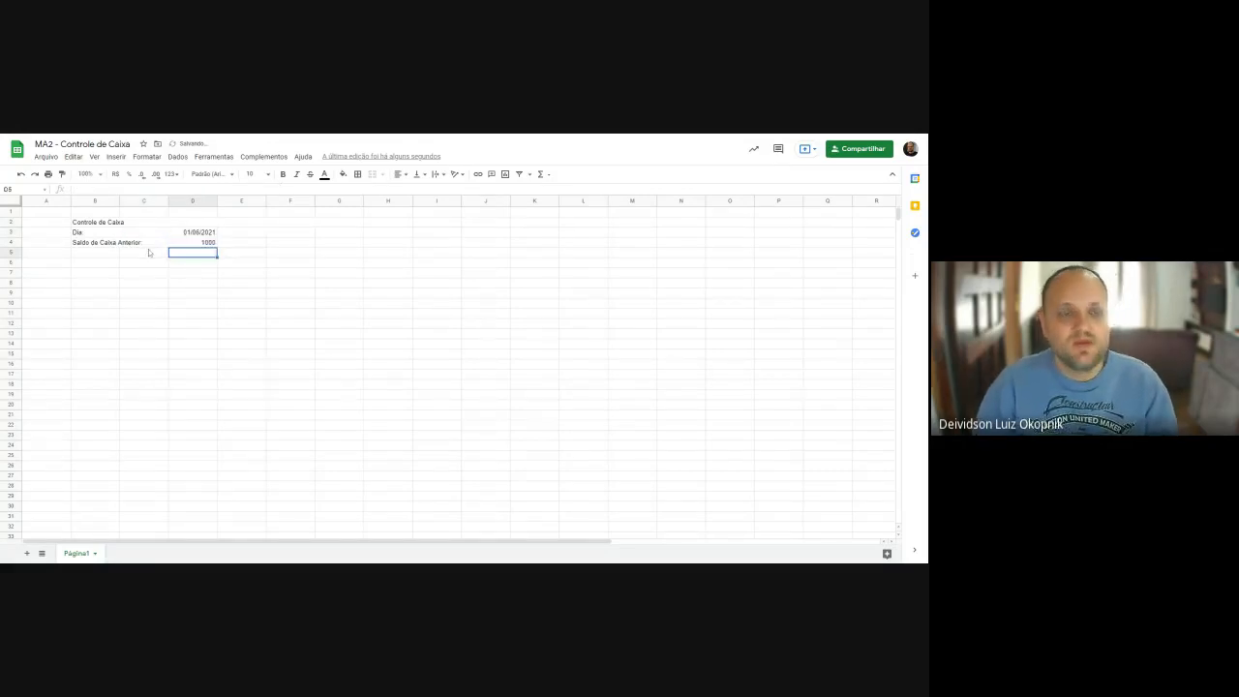
Set the font size of the "Controle de Caixa" title to 18 and centre it horizontally.
click(115, 223)
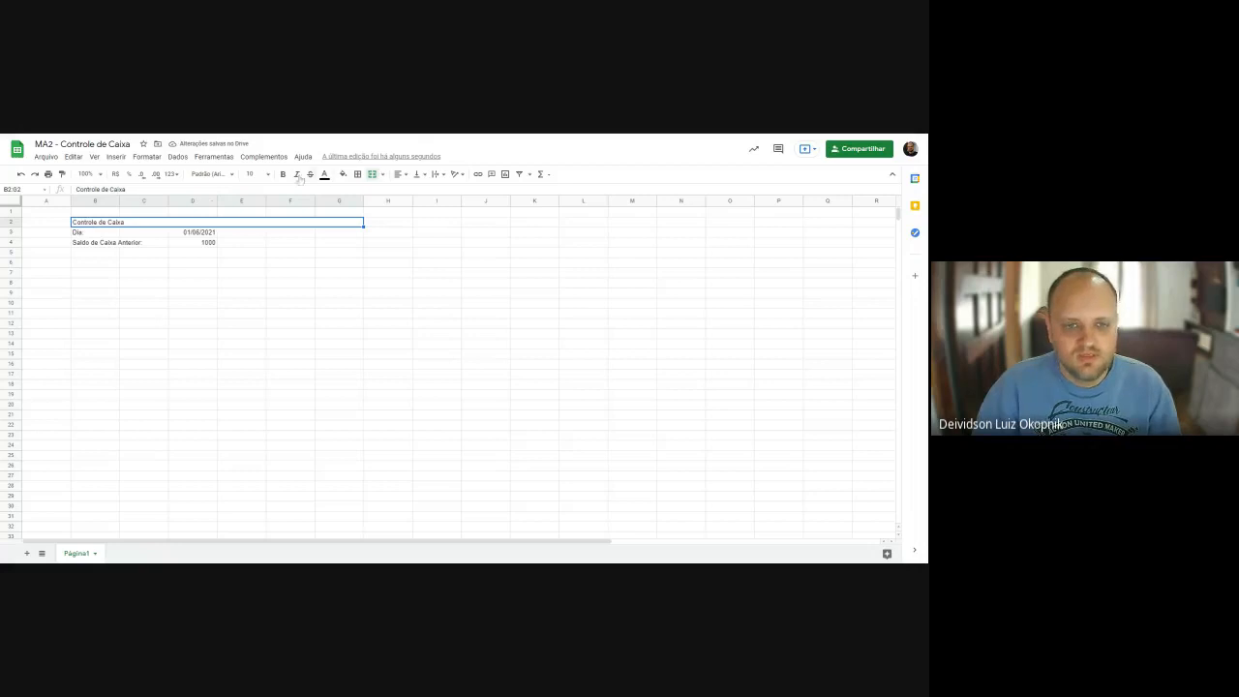
click(267, 175)
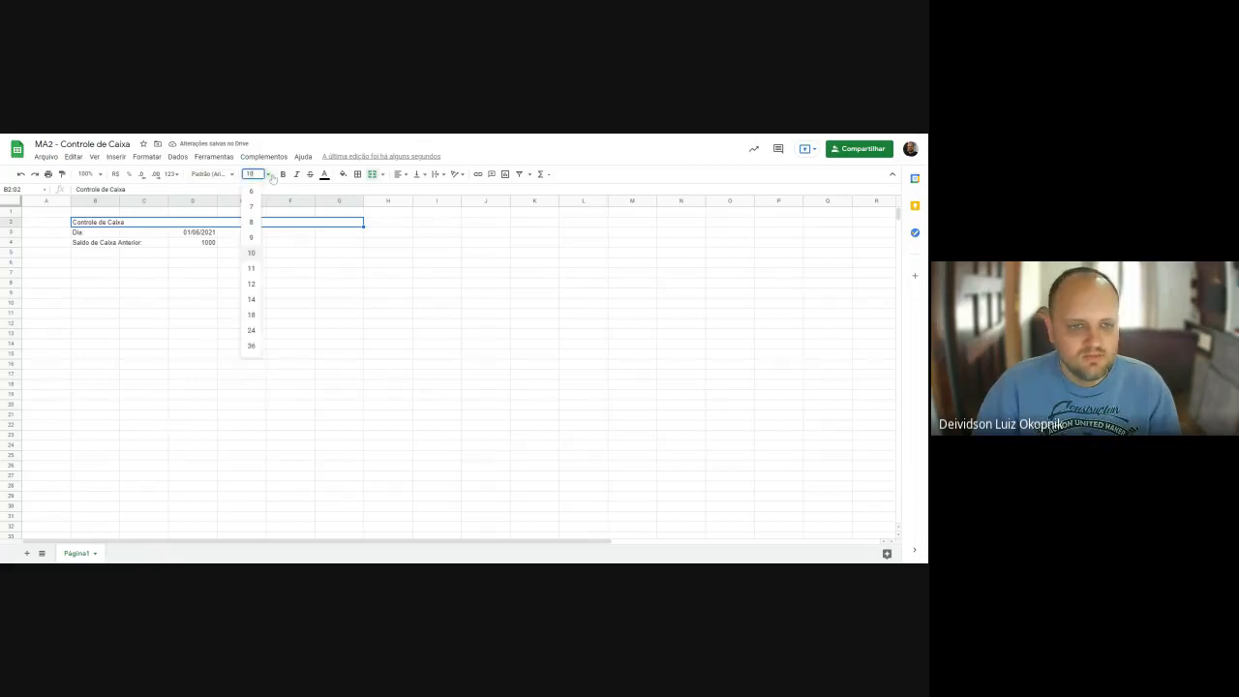
click(252, 300)
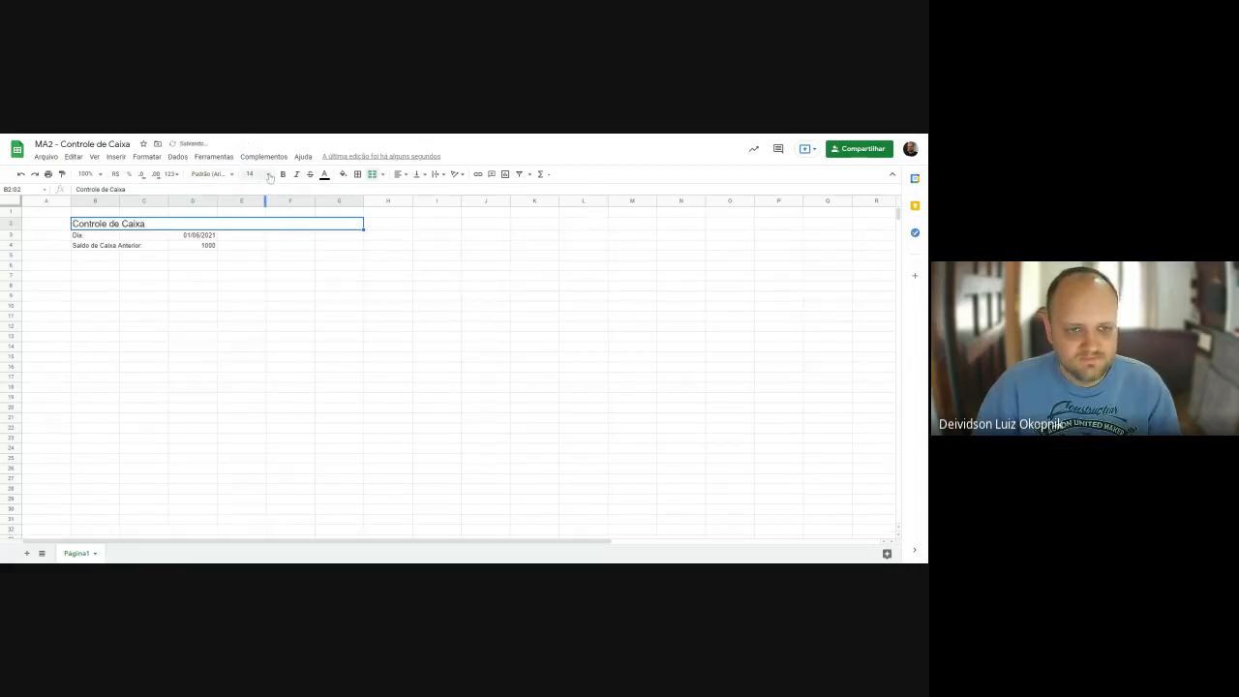
click(268, 174)
click(254, 322)
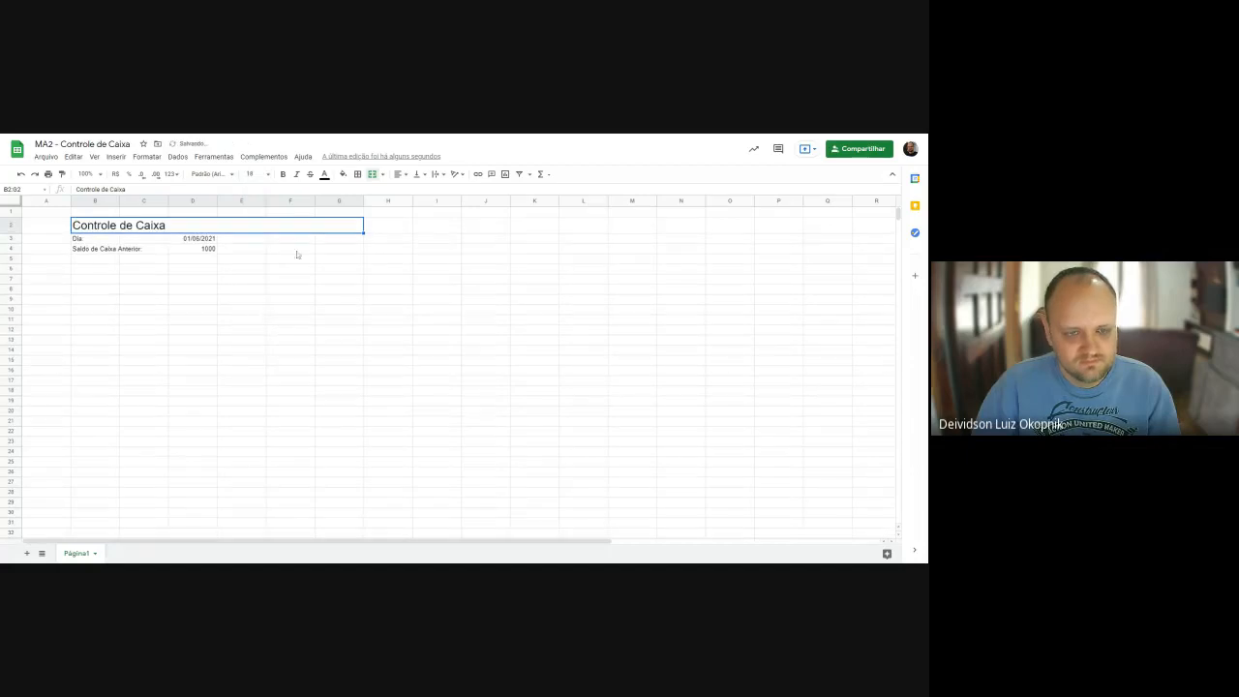
click(398, 174)
click(411, 190)
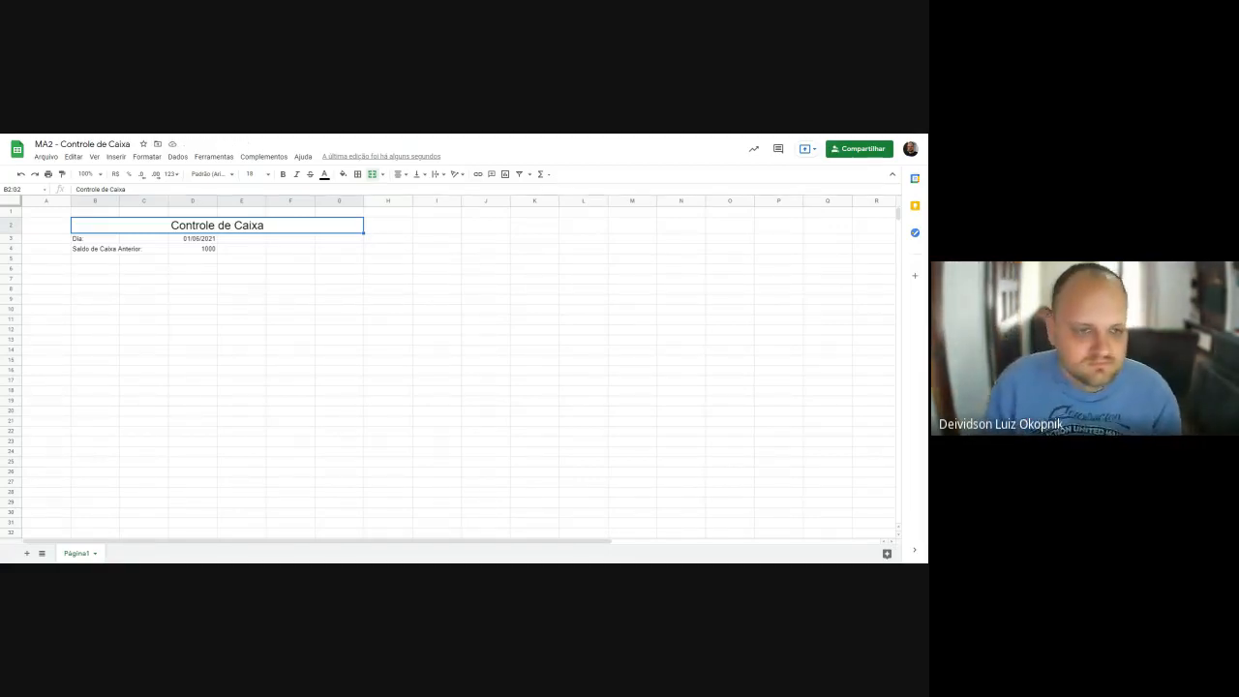
Format the previous cash balance in D4 as currency in Brazilian reais (R$).
click(145, 249)
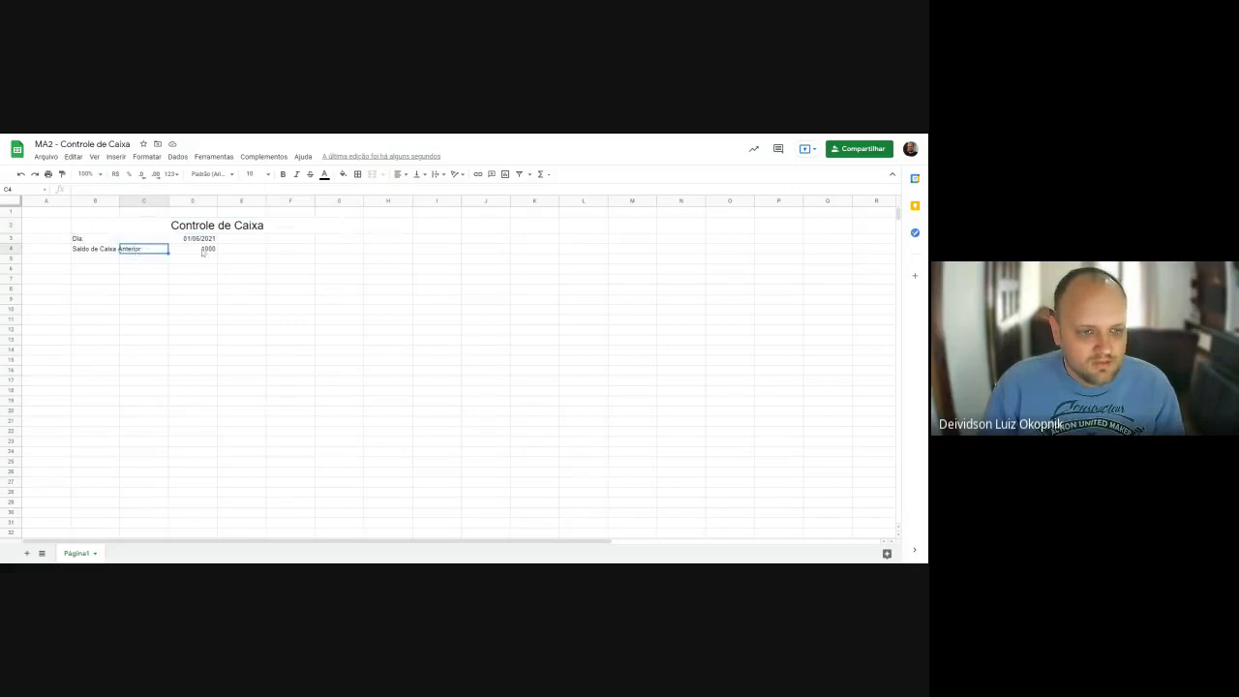
click(204, 251)
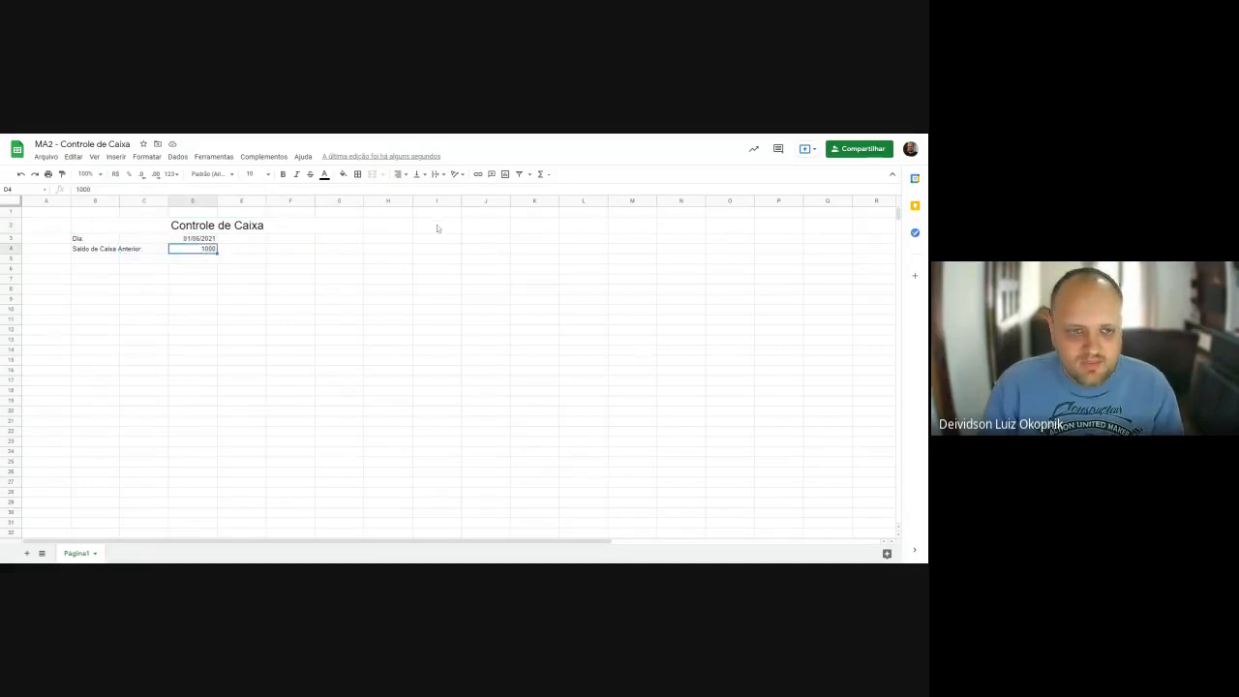
drag(191, 240, 194, 249)
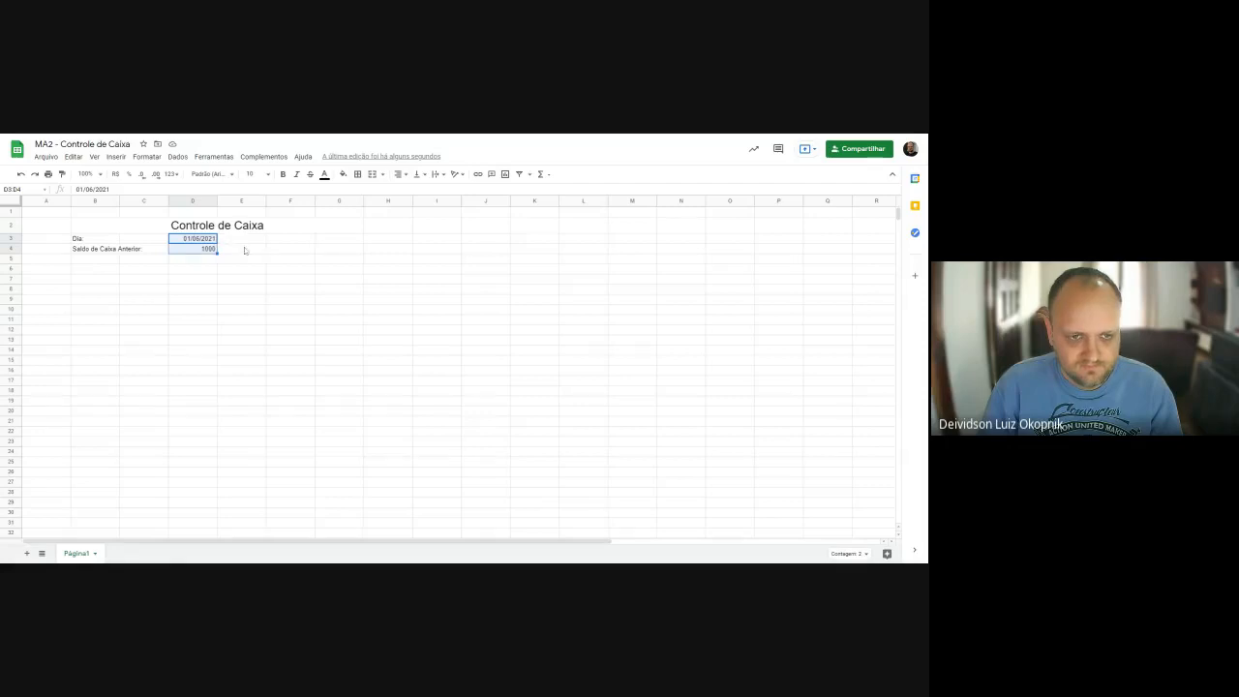
click(279, 240)
click(200, 249)
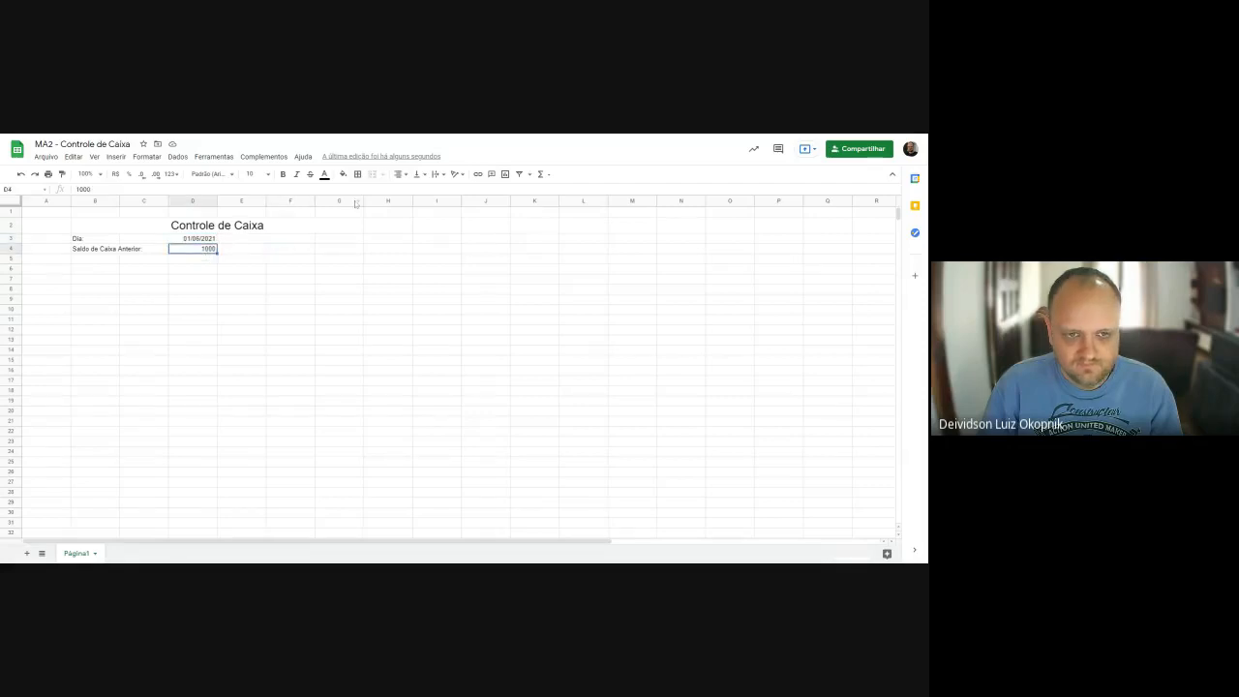
click(114, 175)
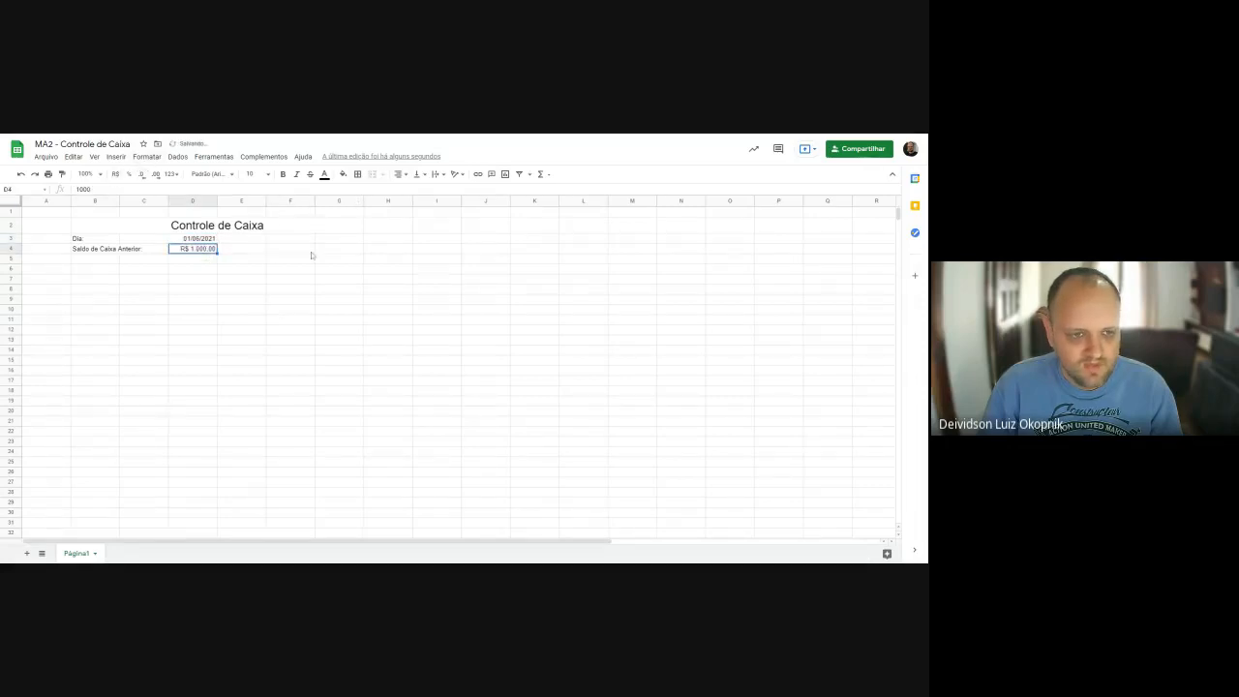
click(262, 272)
click(211, 252)
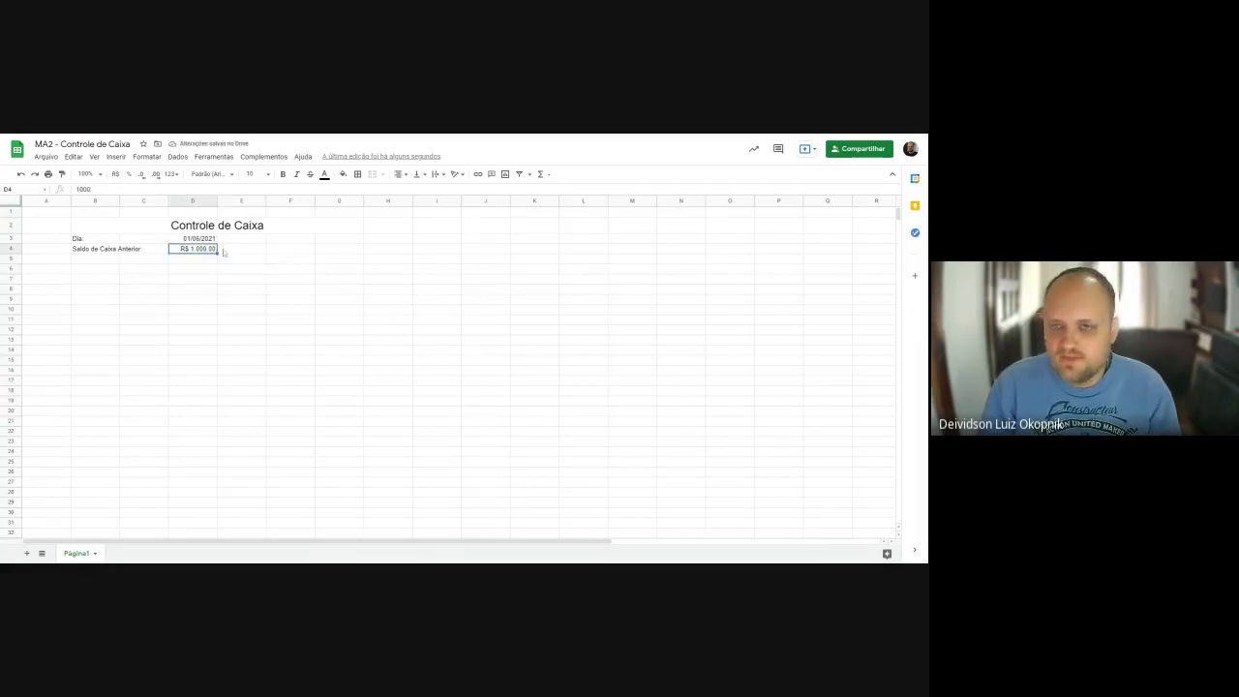
click(246, 252)
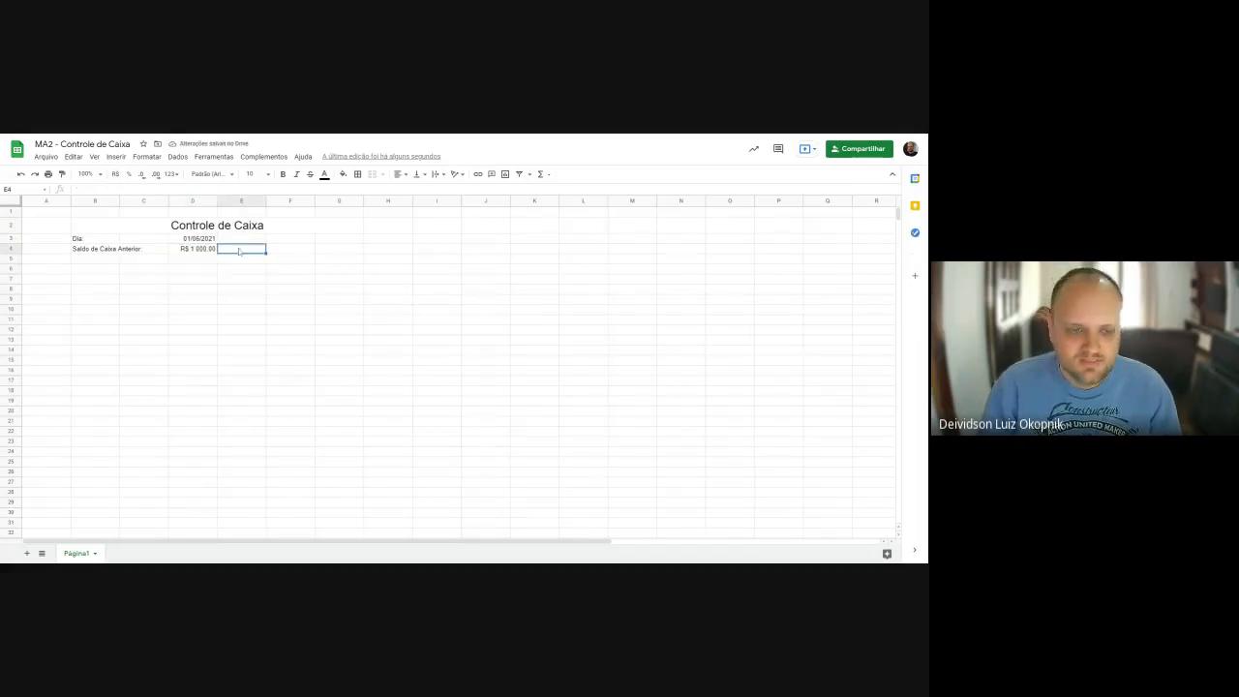
click(196, 250)
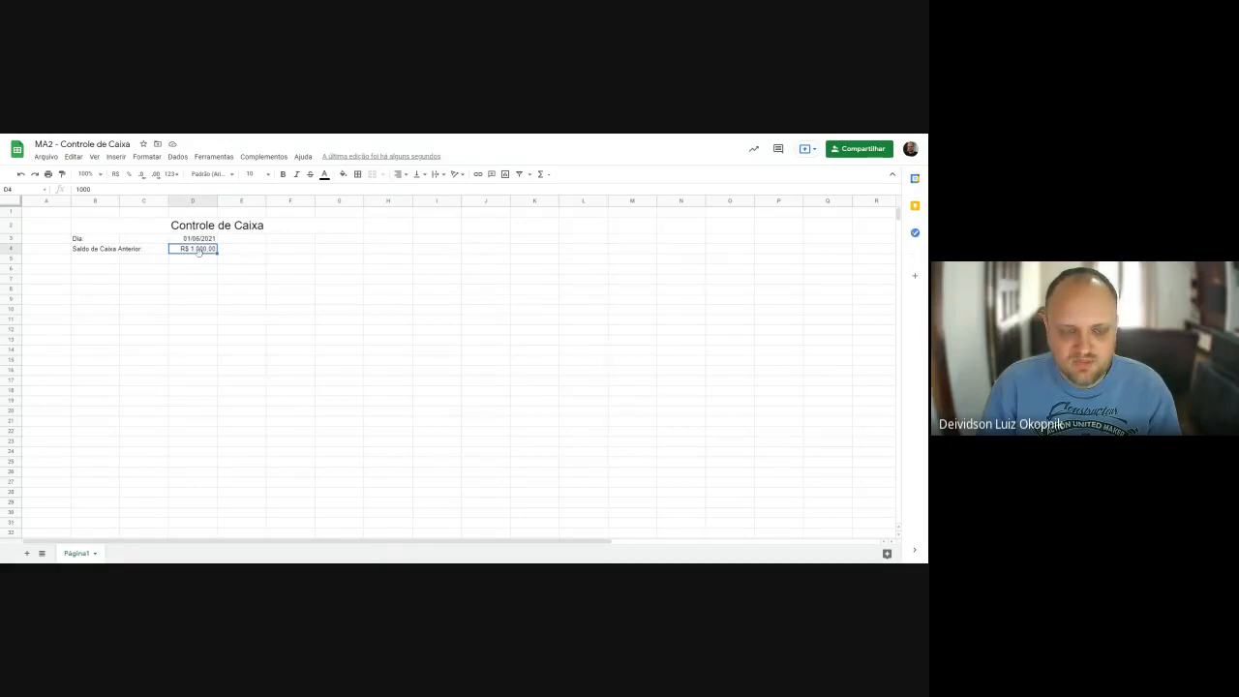
Enter "R$ 1.000,00" in E5, including the currency symbol and separators, and compare its content with D4.
click(239, 261)
text(R$)
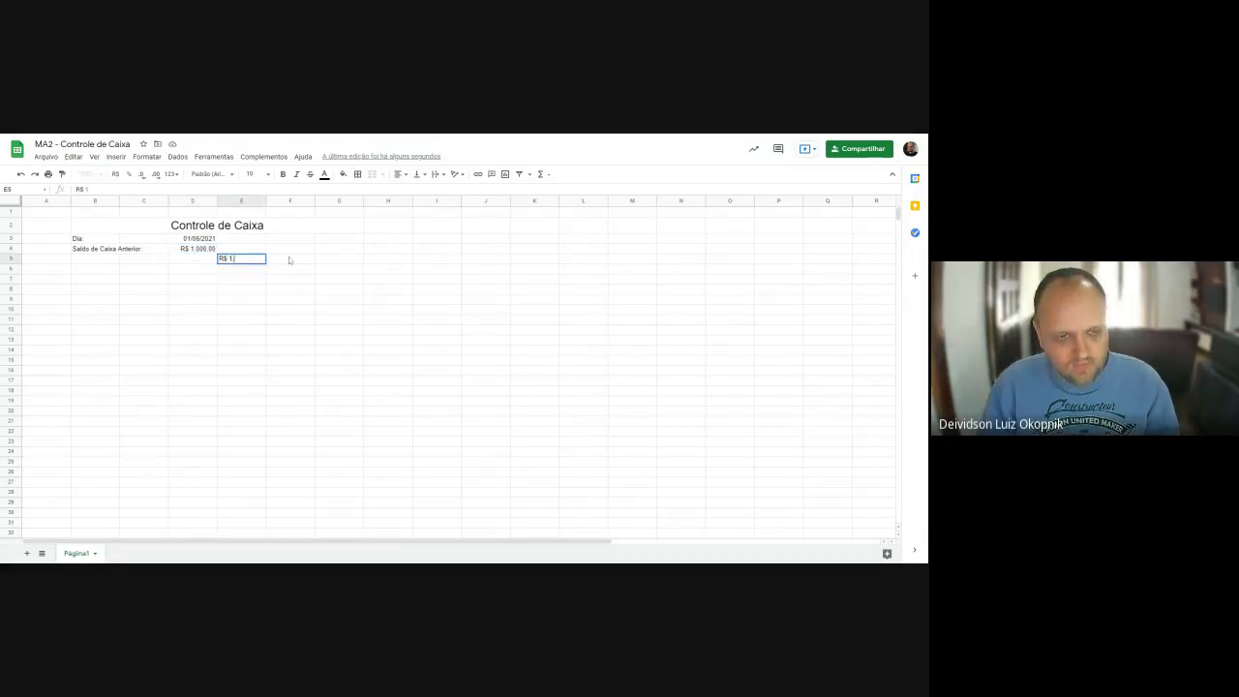
text( 1.000,00)
key(Return)
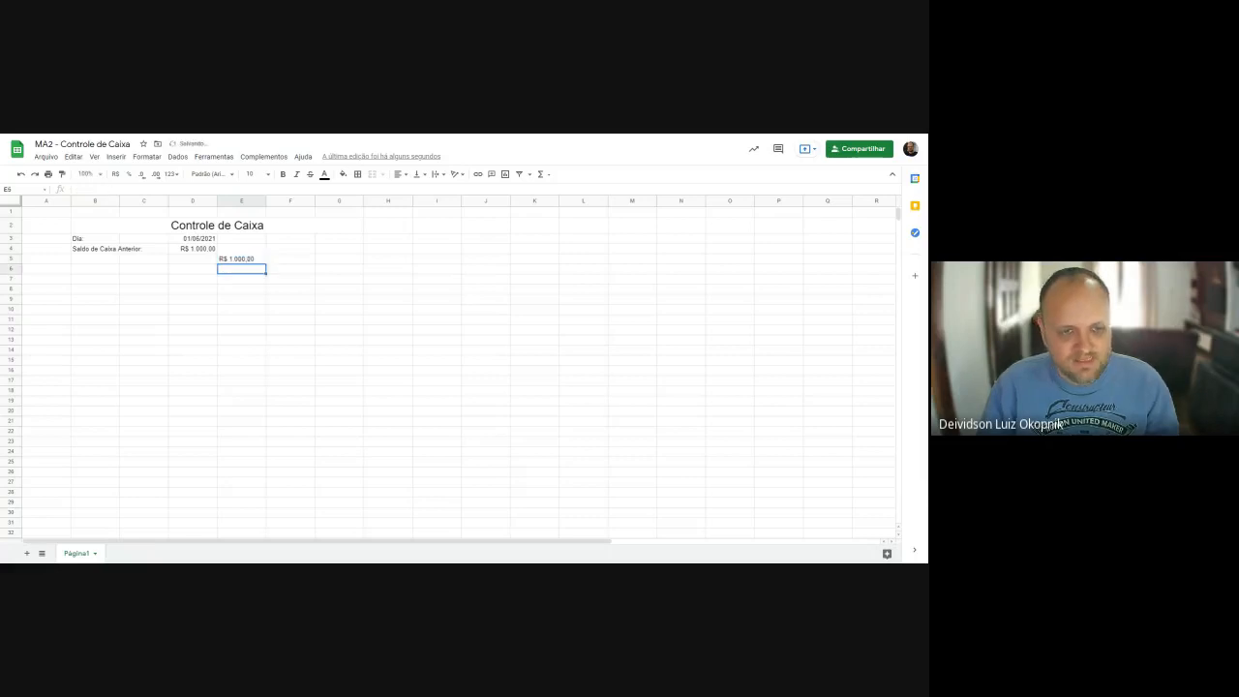
click(250, 263)
key(shift+Up)
key(shift+Left)
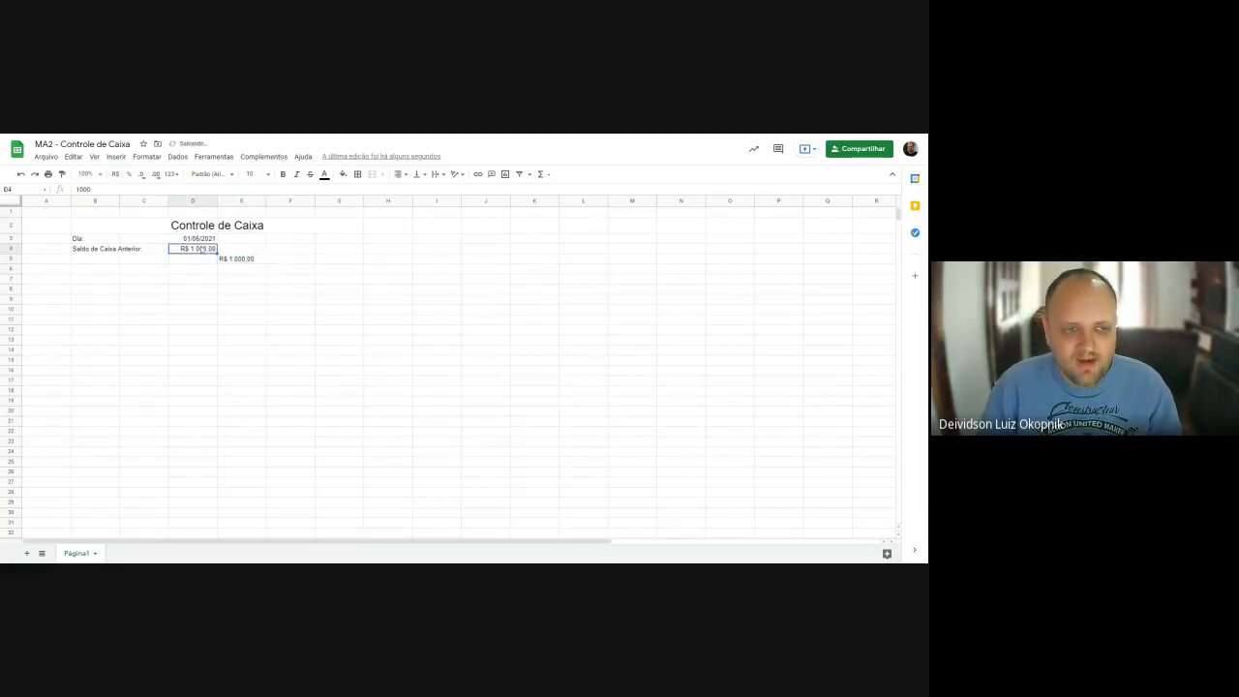
click(236, 263)
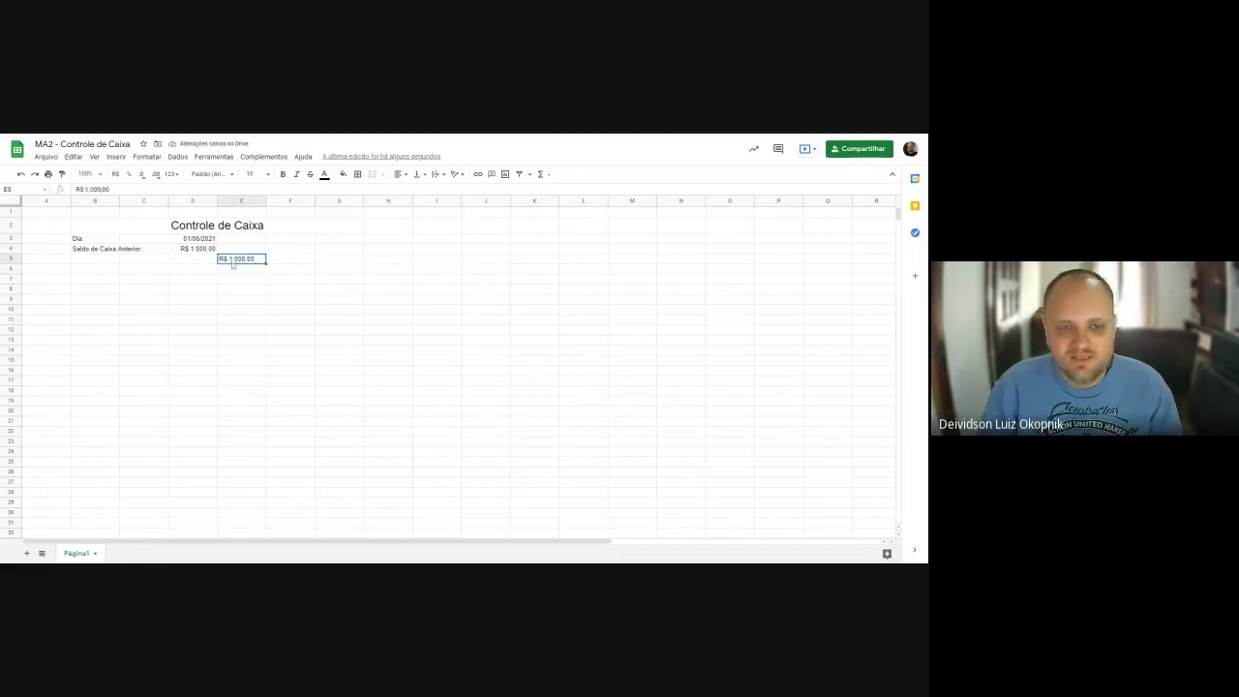
double_click(233, 265)
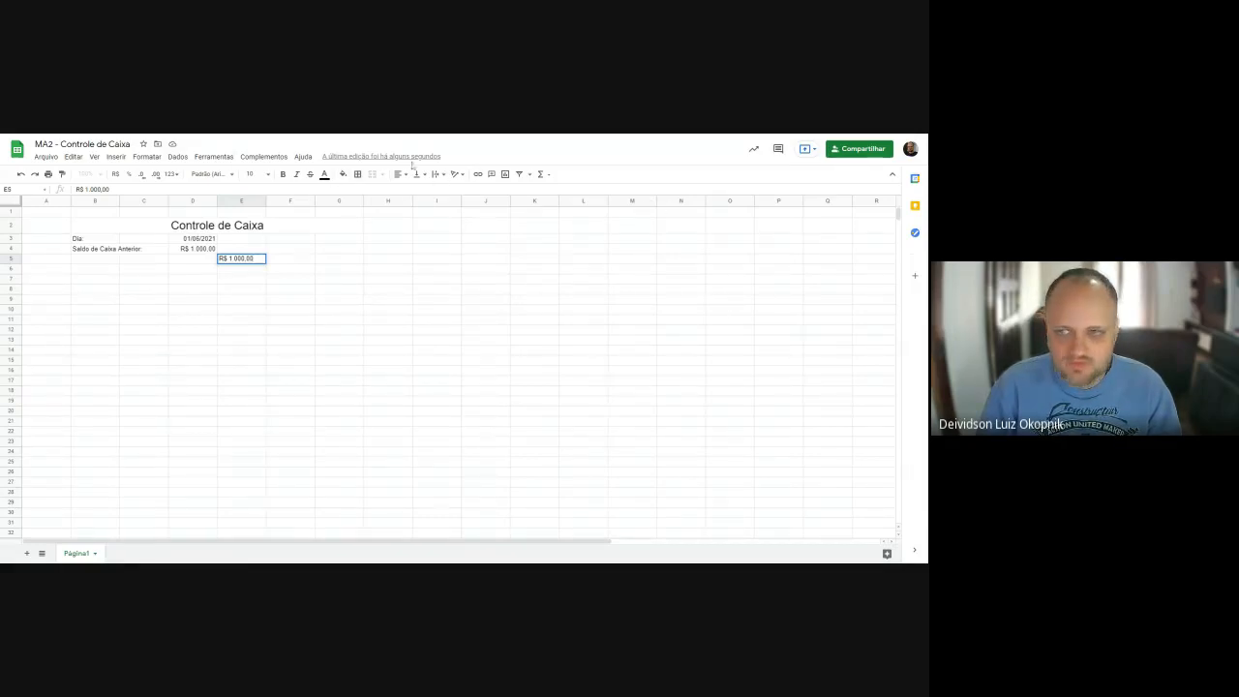
Set the spreadsheet zoom to 200%.
click(94, 157)
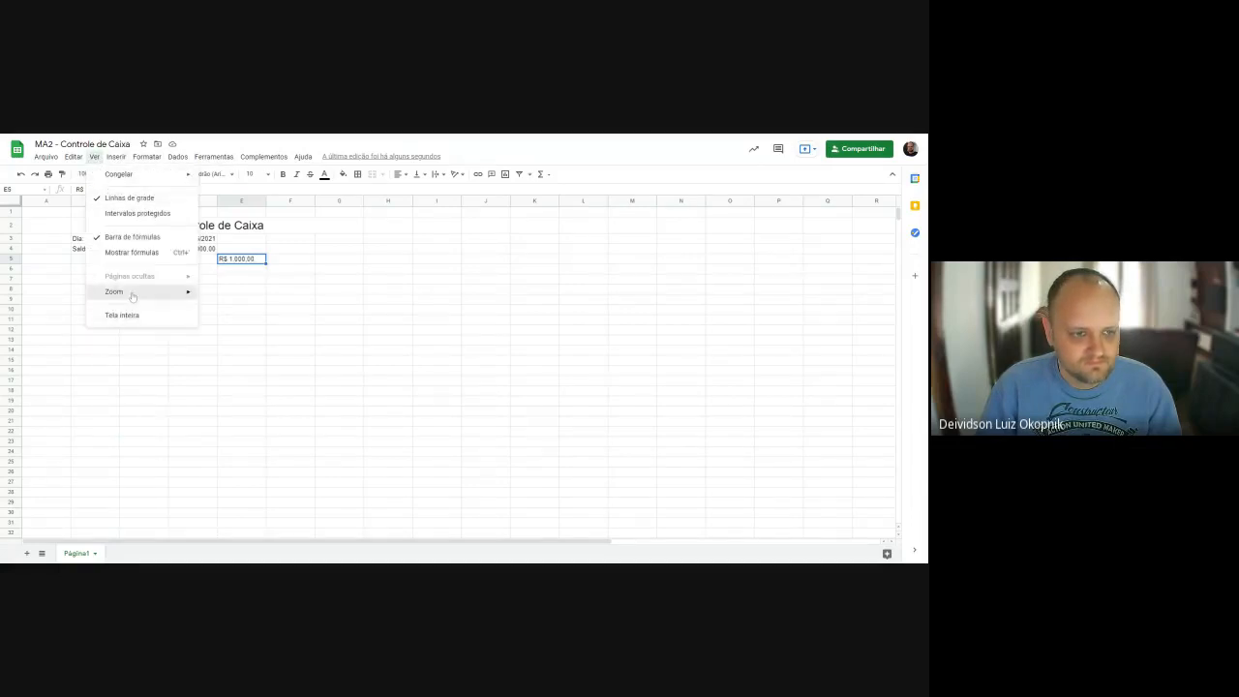
mouse_move(132, 296)
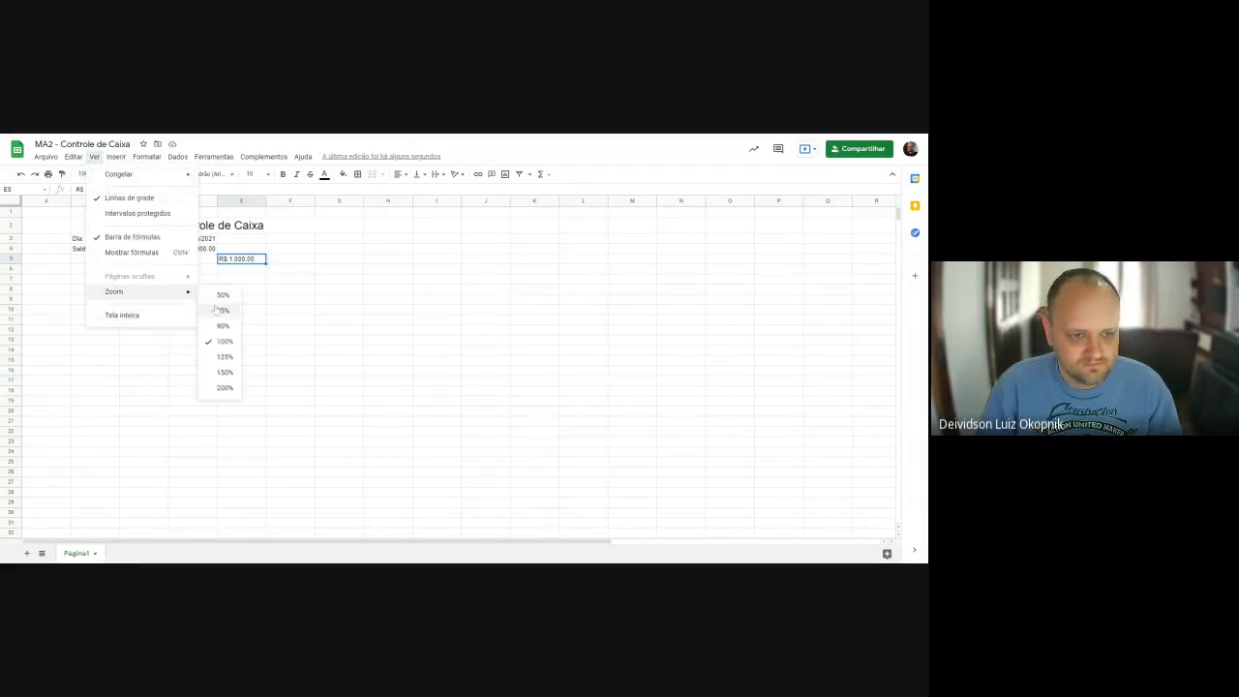
click(224, 374)
click(94, 156)
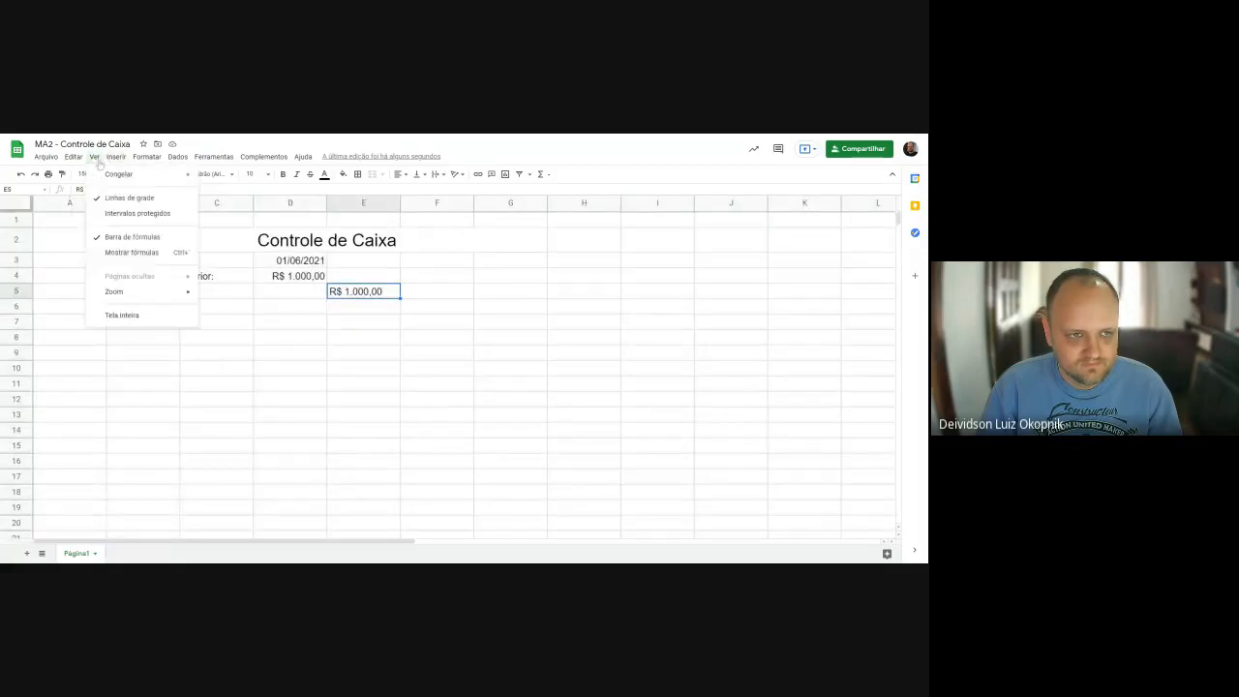
mouse_move(151, 295)
click(225, 388)
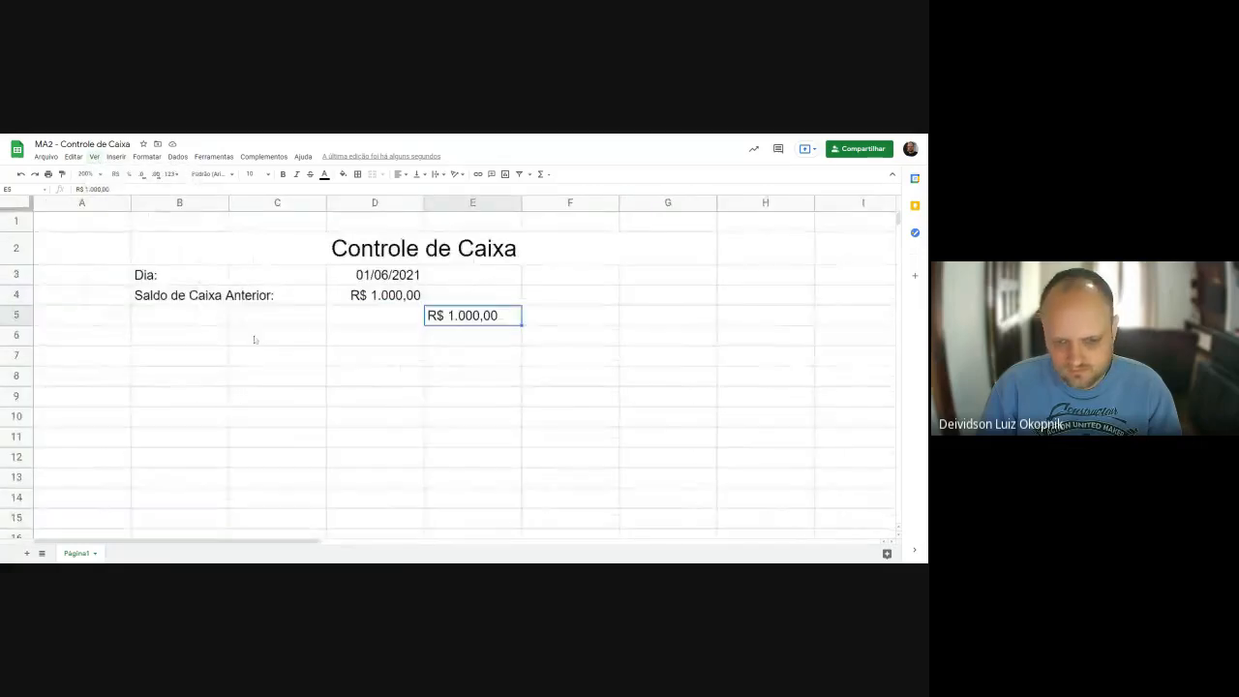
Examine how the content of E5 is stored compared with the currency-formatted balance in D4.
click(640, 343)
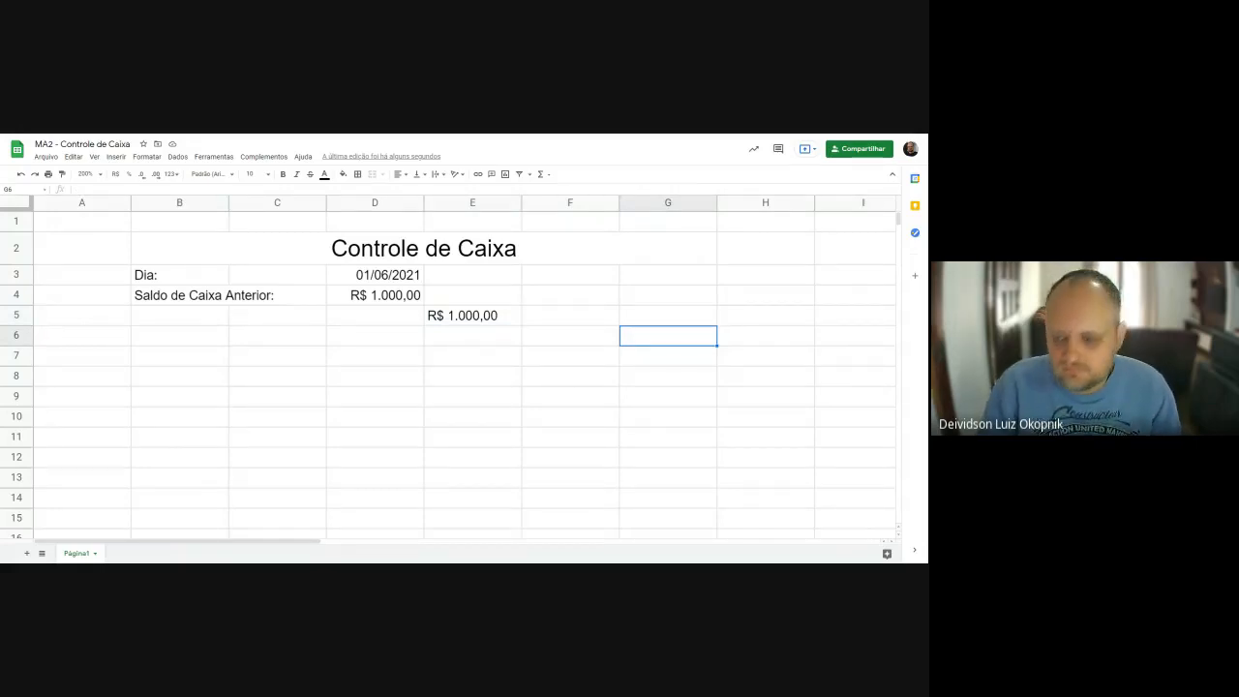
click(491, 323)
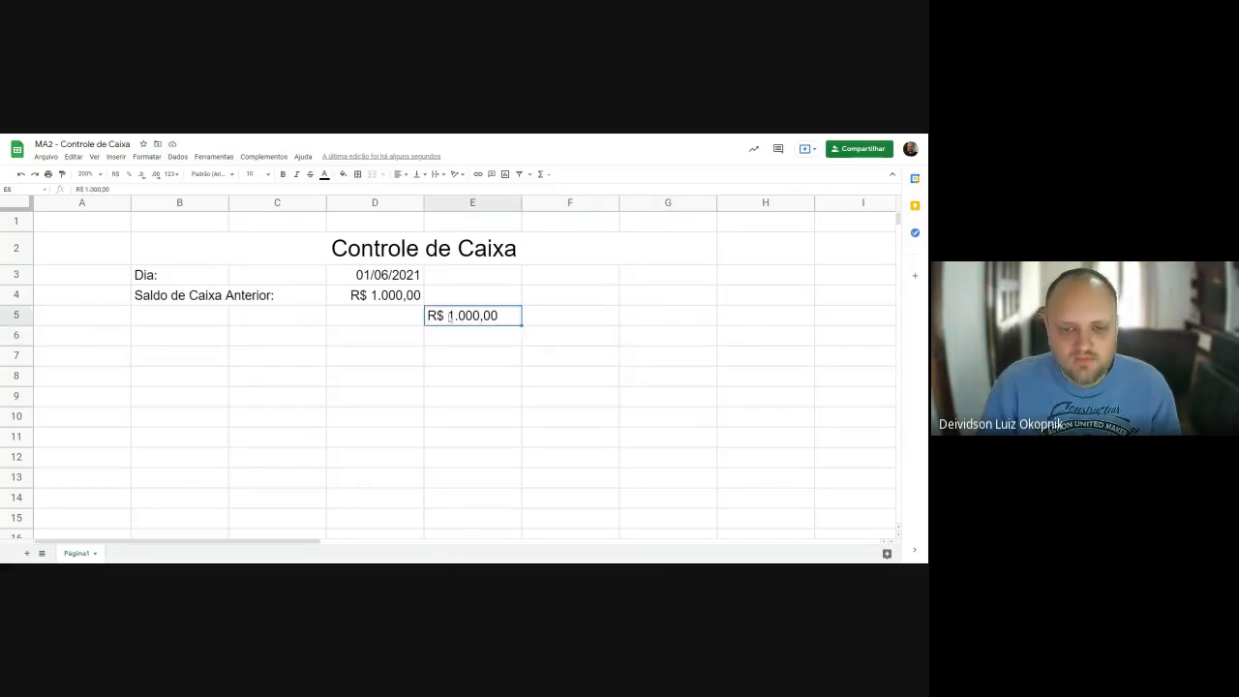
double_click(489, 320)
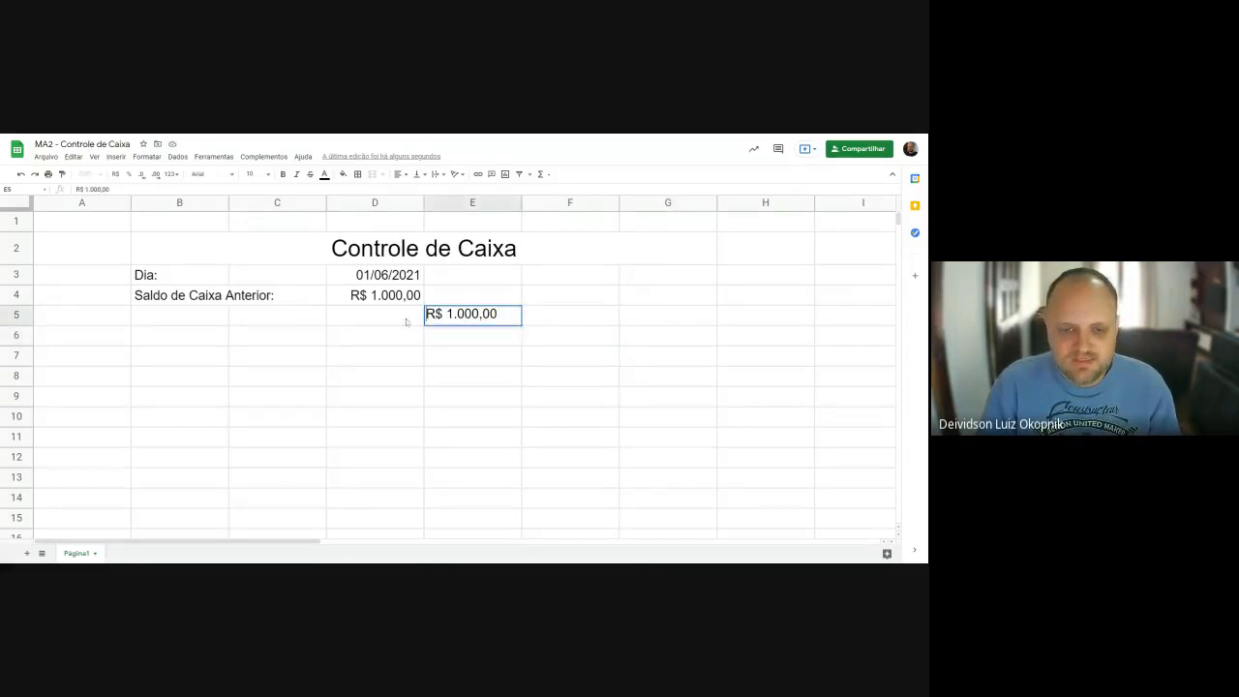
click(364, 314)
click(364, 298)
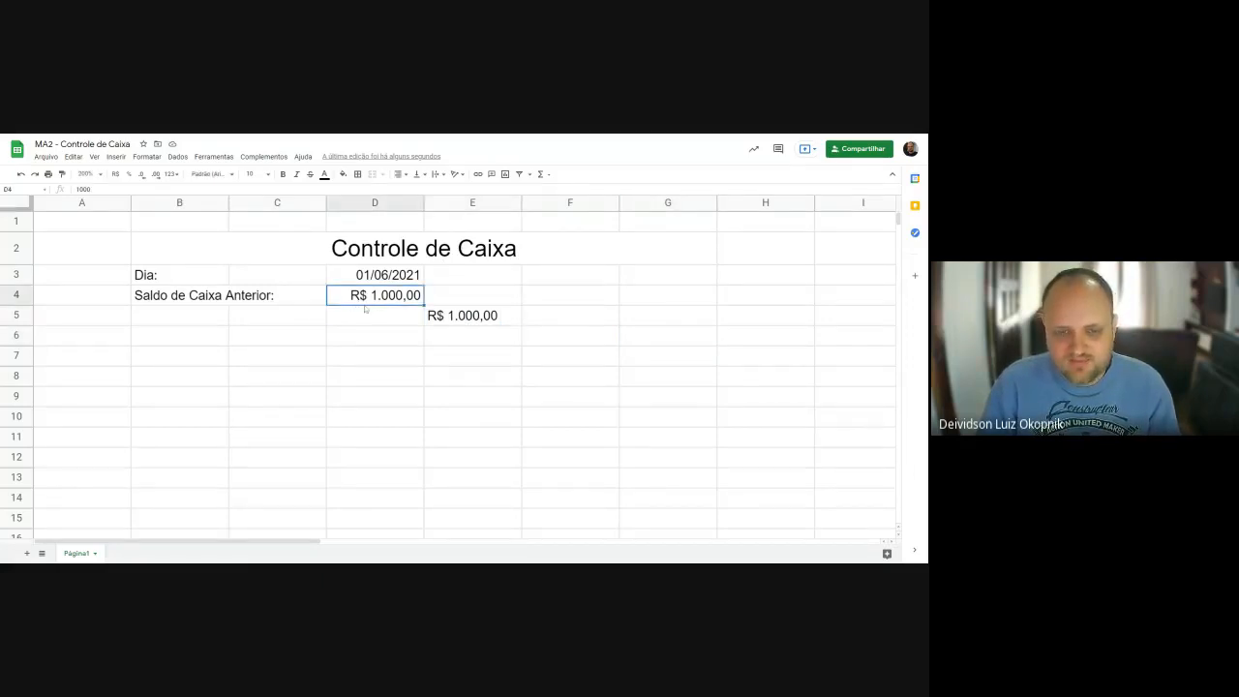
click(441, 325)
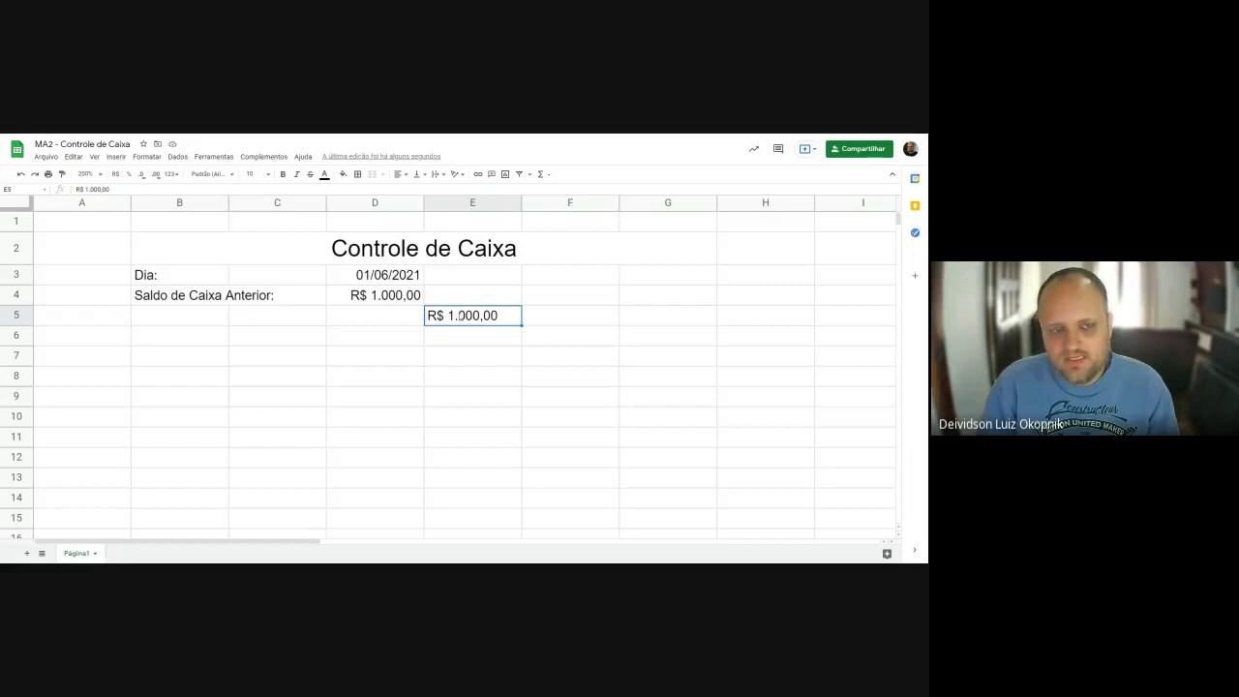
double_click(441, 319)
key(shift+Home)
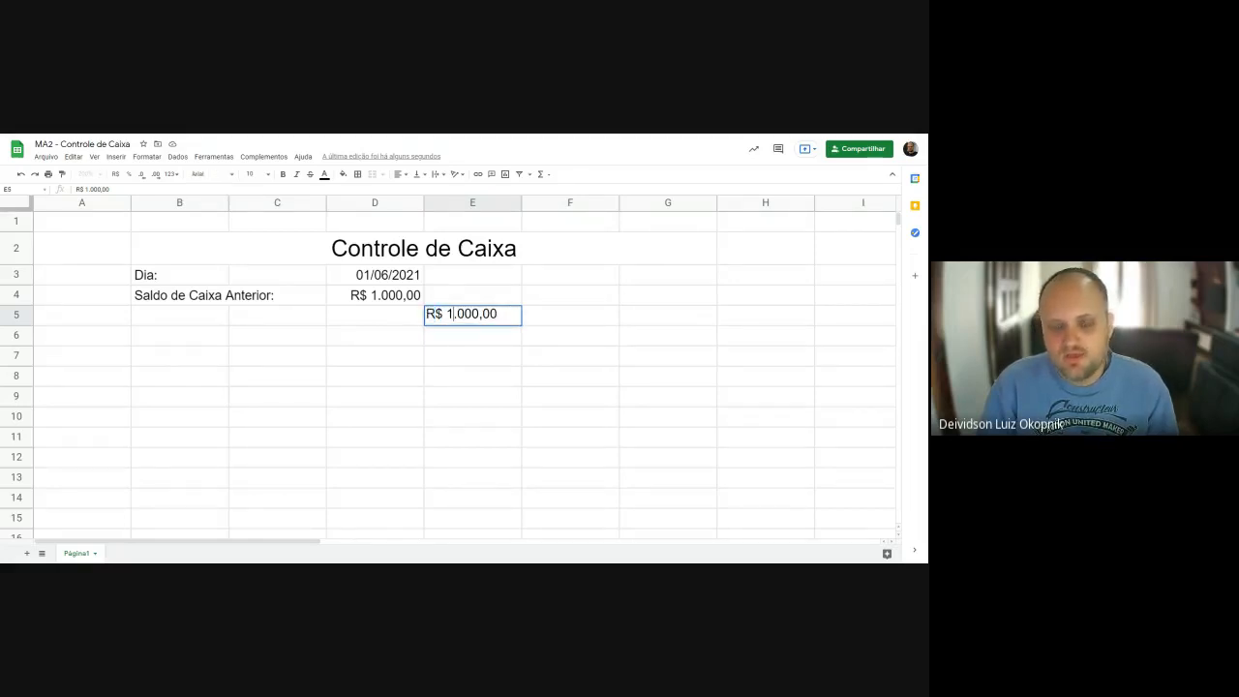
click(403, 320)
Enter 1000 in E6 and format it as currency in Brazilian reais (R$).
click(460, 337)
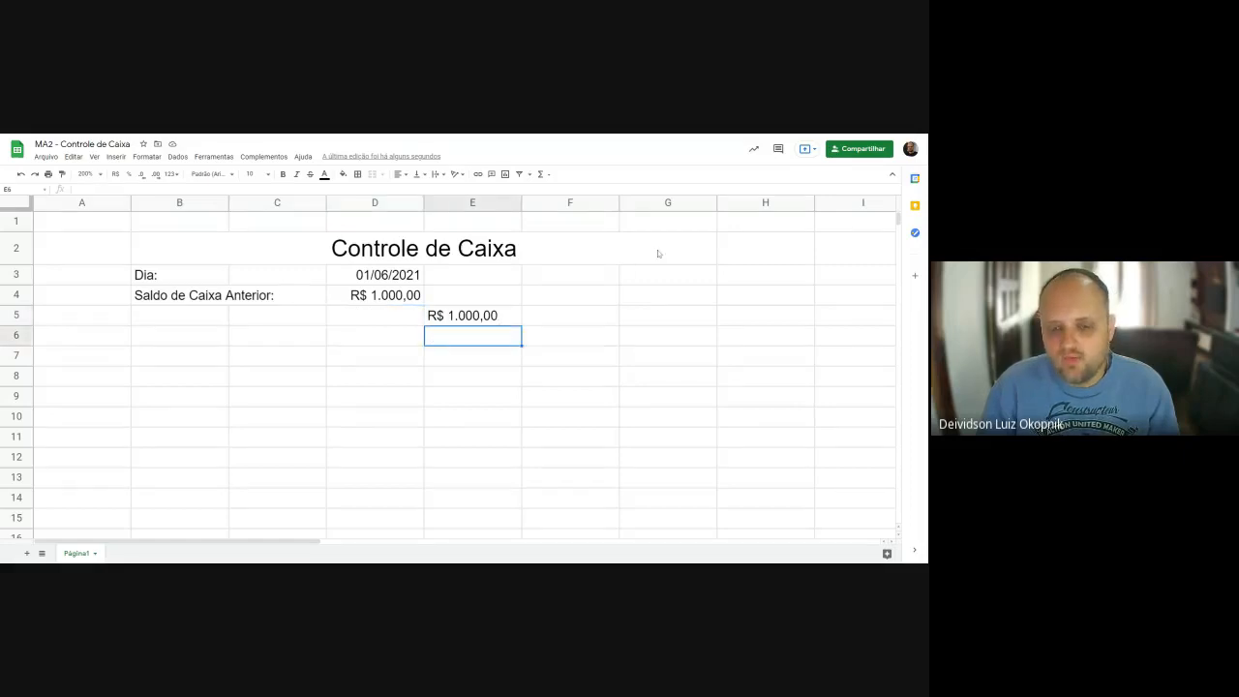
text(1000)
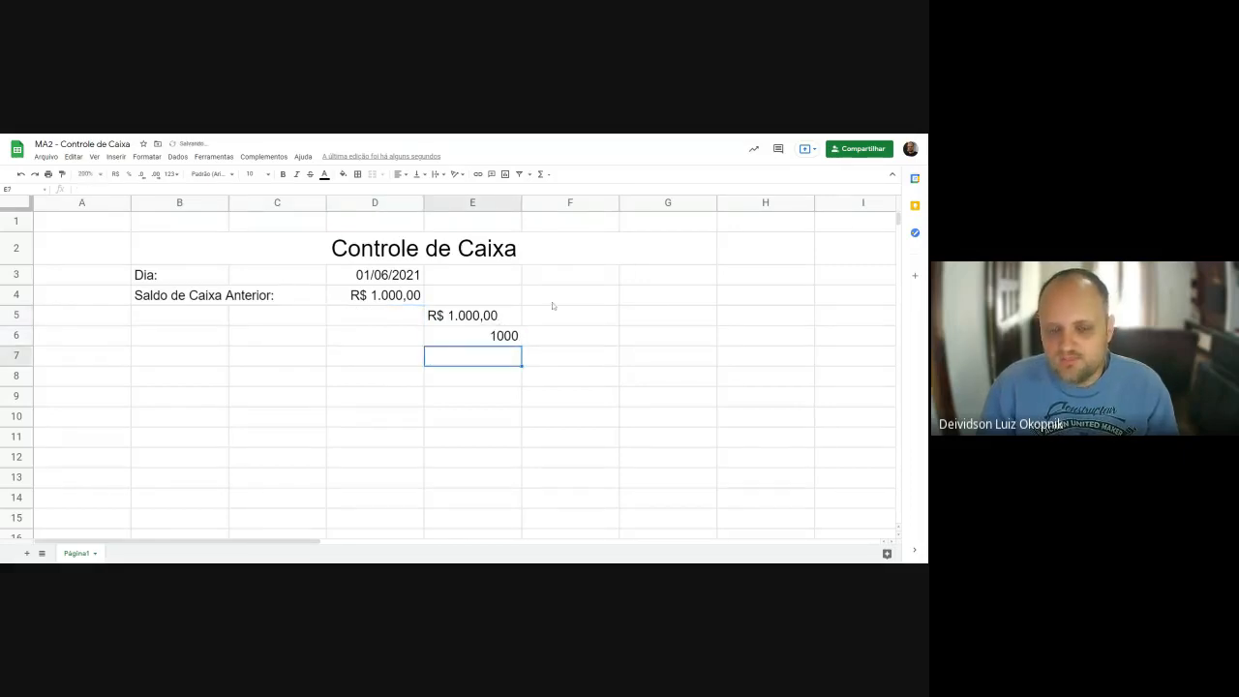
click(491, 338)
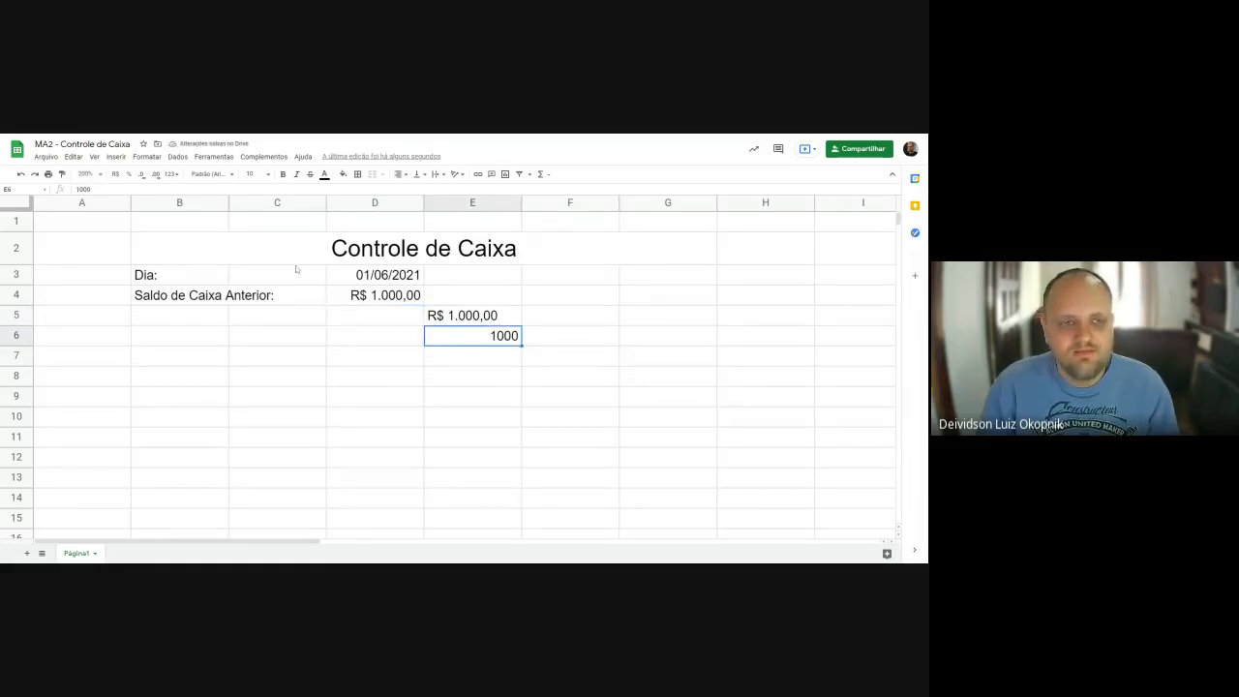
click(114, 175)
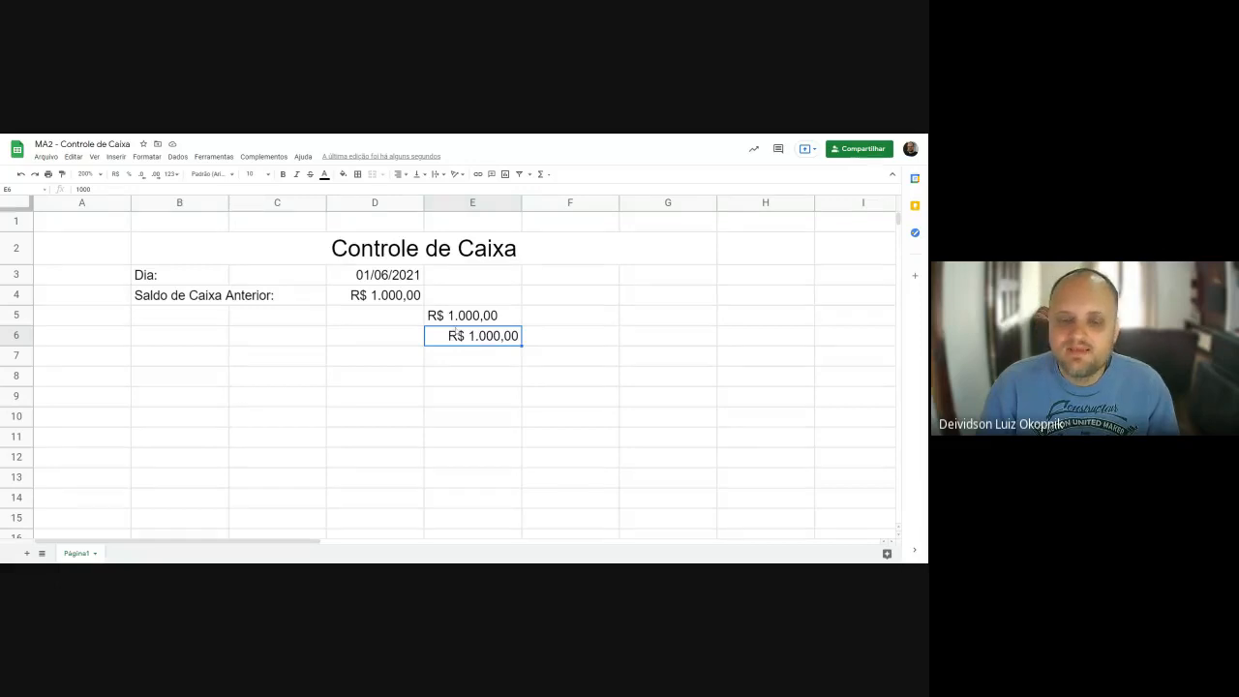
Enter a SOMA formula in F5 that sums E5, and check it against the content of E5.
click(539, 323)
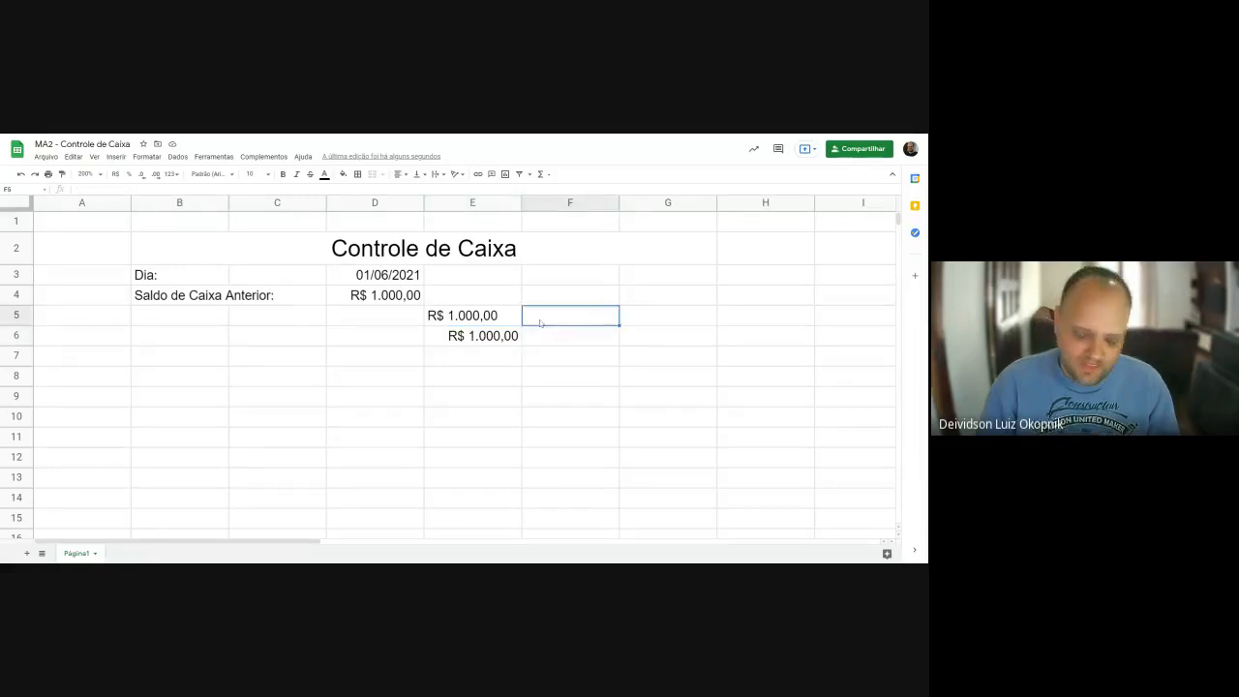
text(=soma()
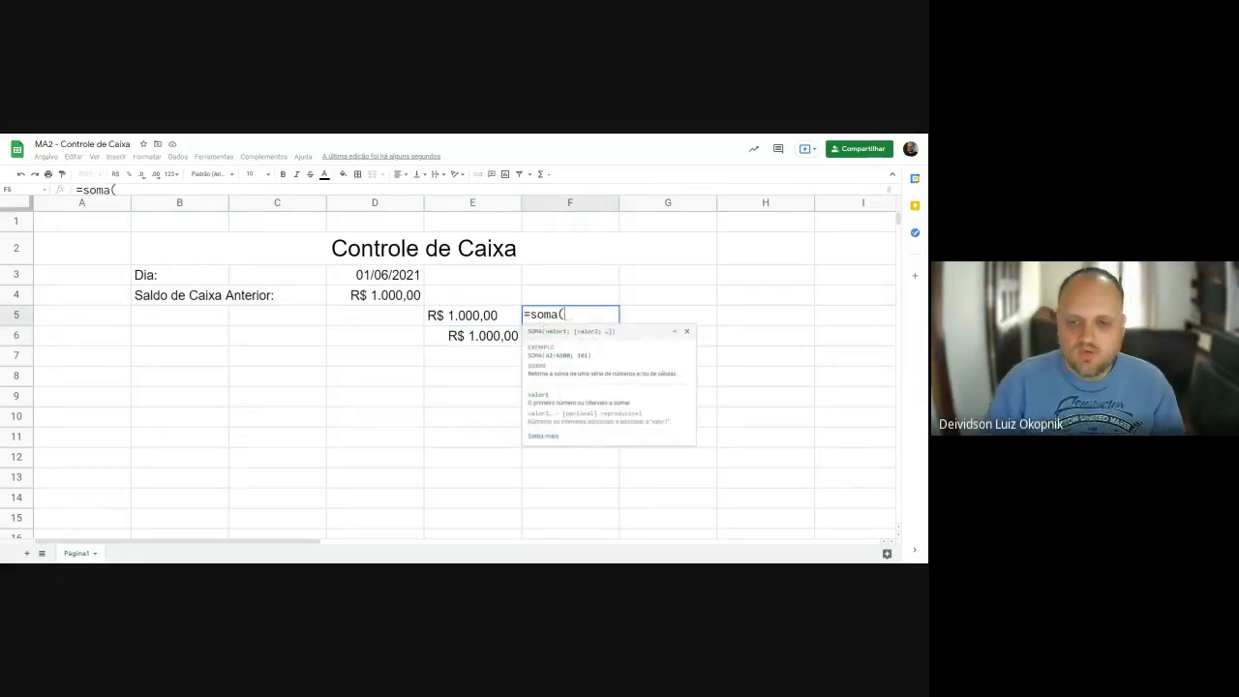
key(Left)
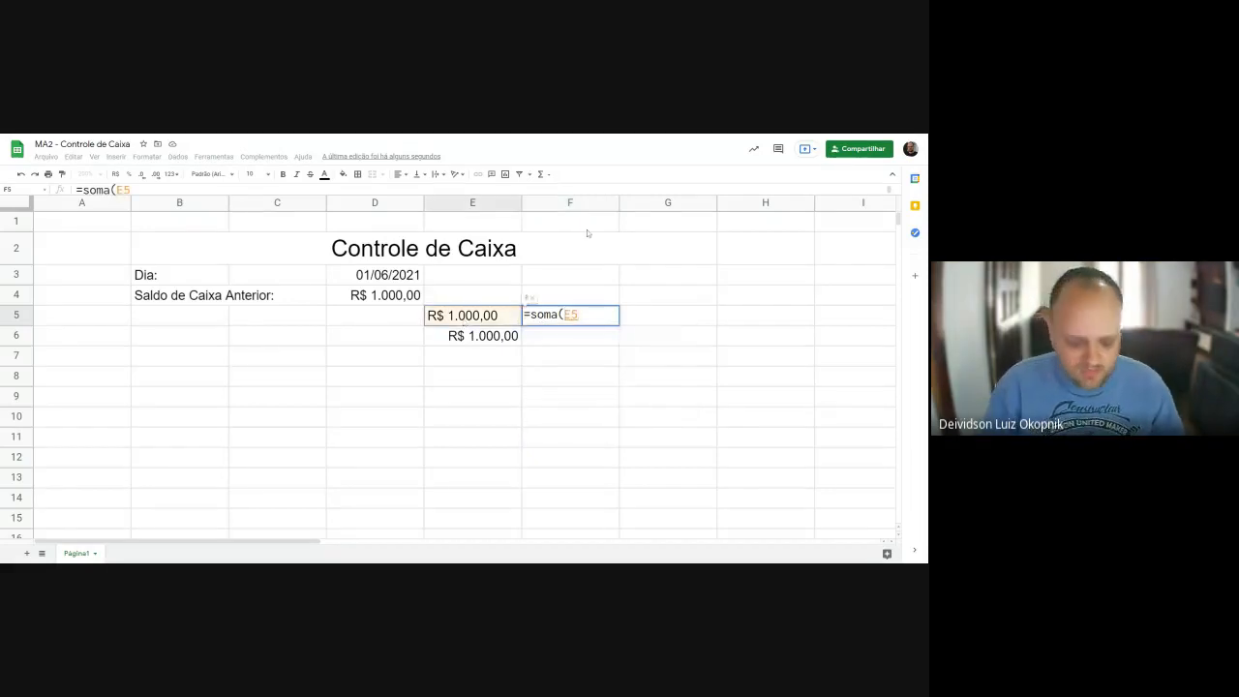
key(Return)
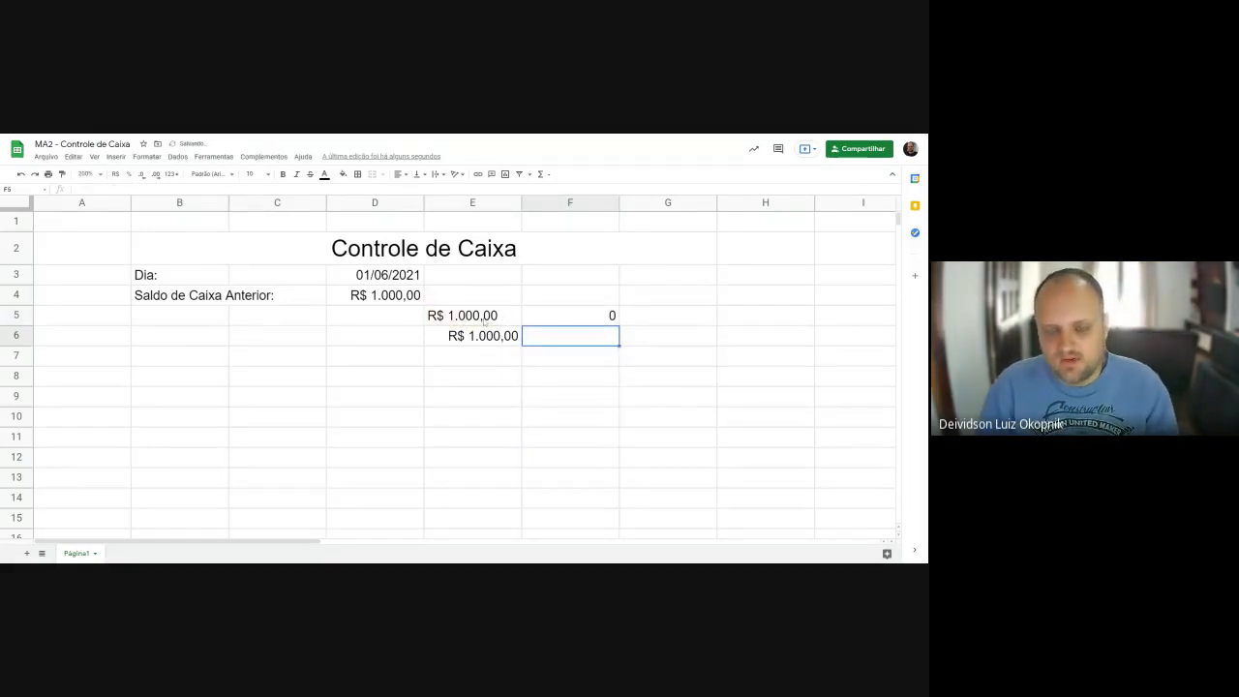
click(484, 322)
click(555, 321)
click(485, 323)
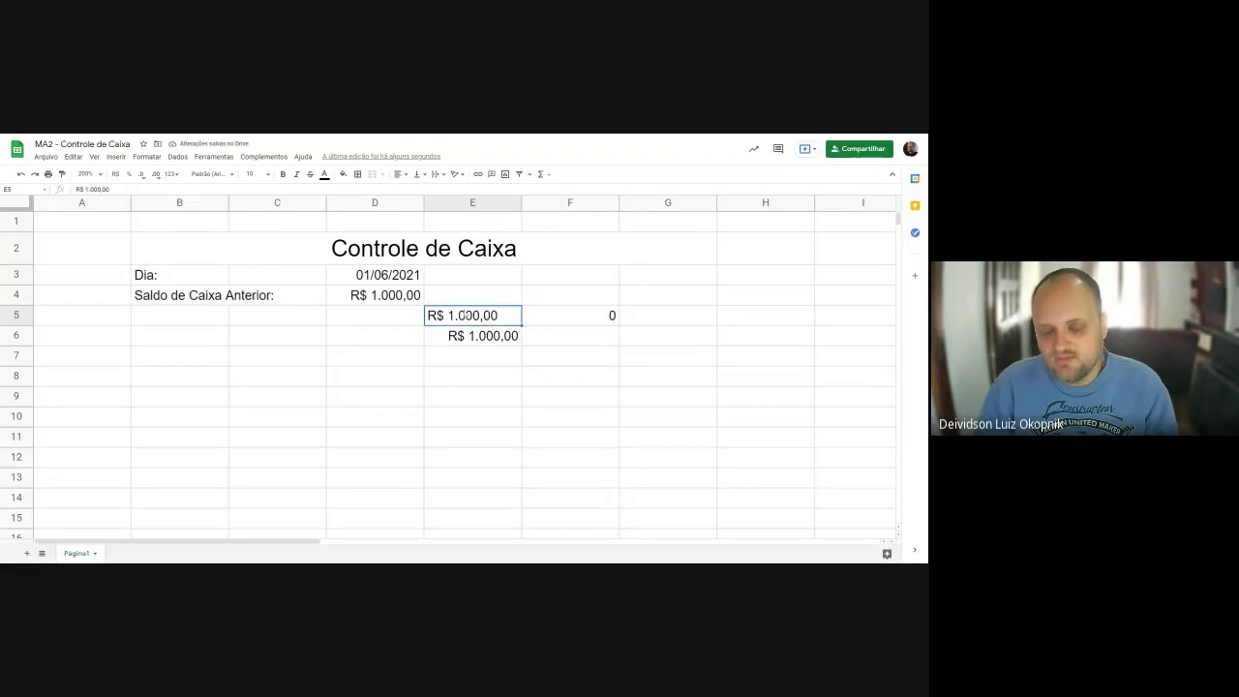
Fill the SOMA formula from F5 down to F6 and compare F6 with E6.
click(542, 323)
drag(622, 323, 620, 341)
click(609, 318)
click(672, 346)
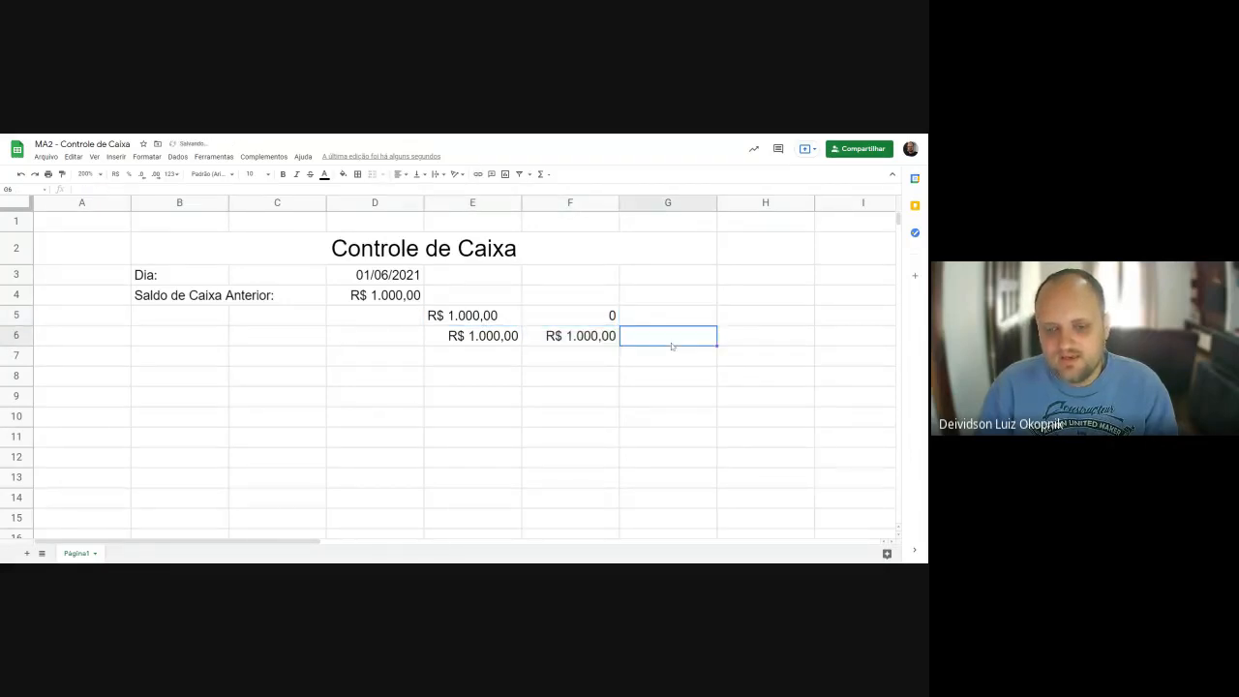
click(494, 338)
click(550, 334)
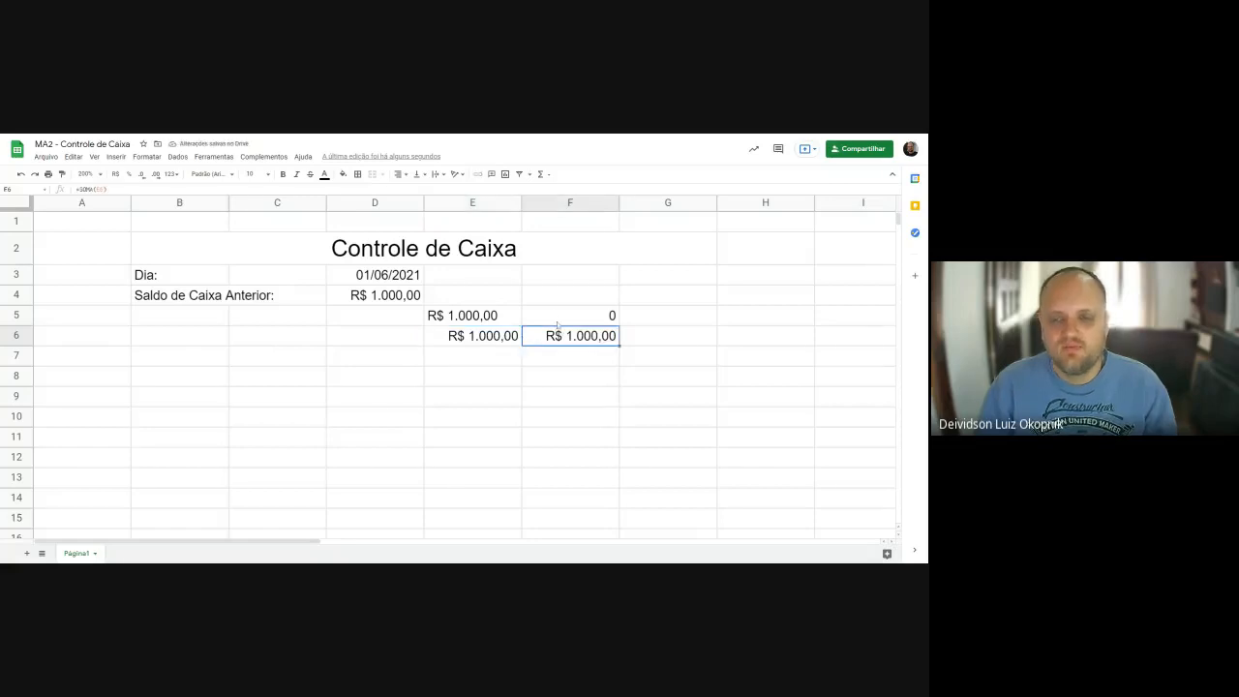
Clear the SOMA formulas from F5:F6.
drag(558, 316, 561, 338)
key(Delete)
click(486, 323)
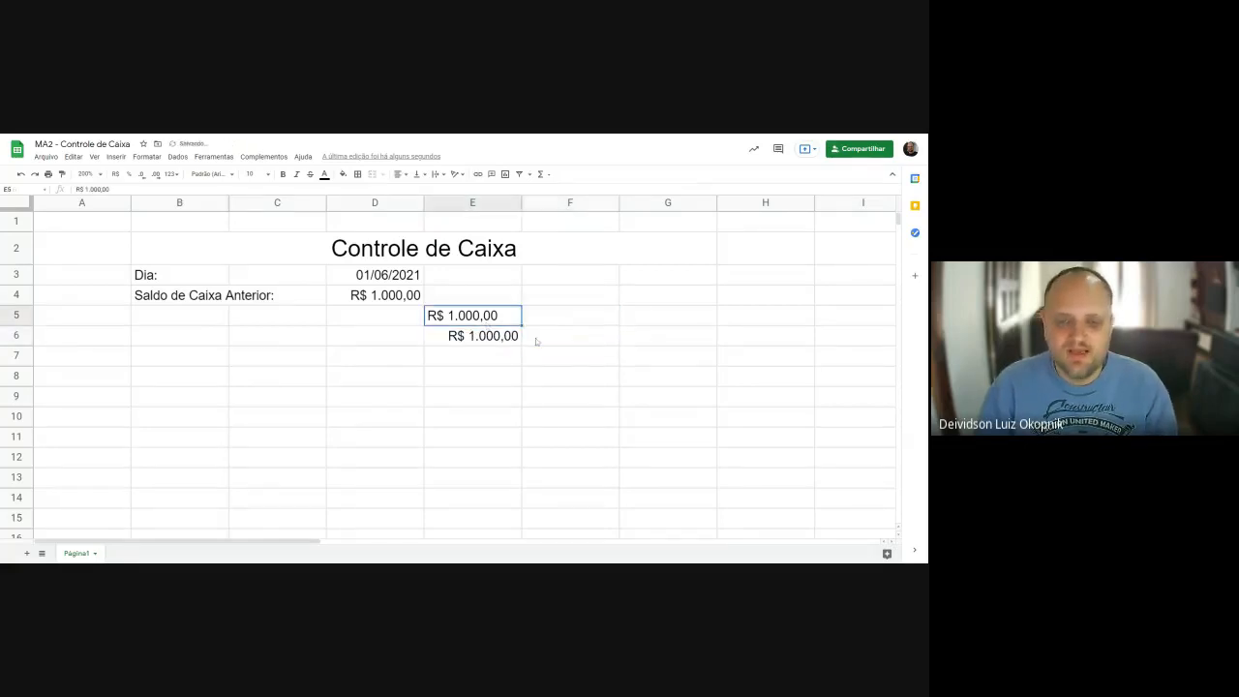
Enter 100,1 with a decimal comma in F5 and 100.2 with a decimal point in F6.
click(548, 325)
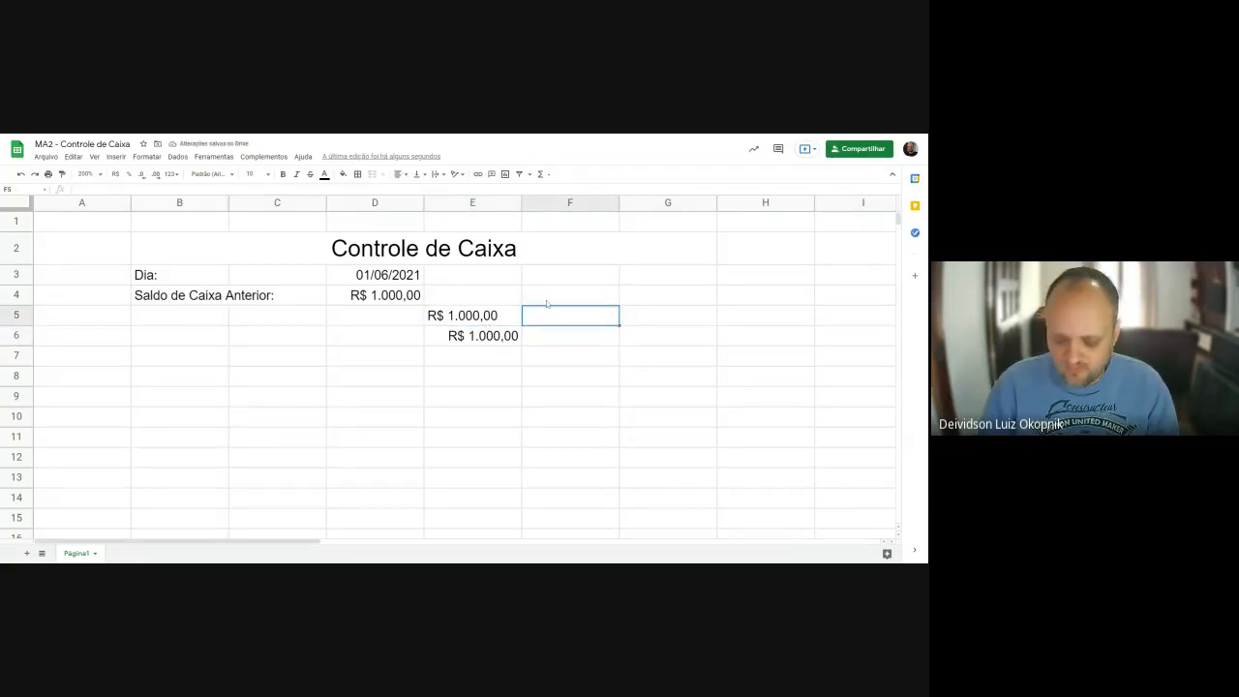
text(100,1)
key(Return)
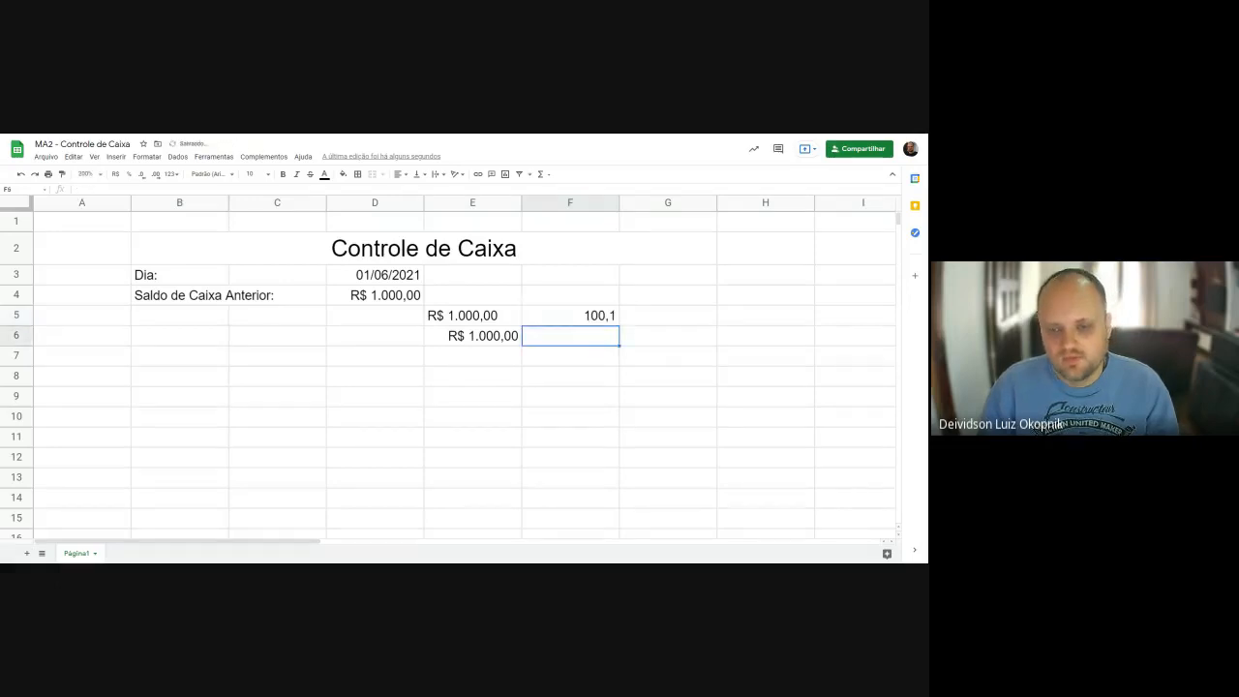
click(580, 316)
click(586, 338)
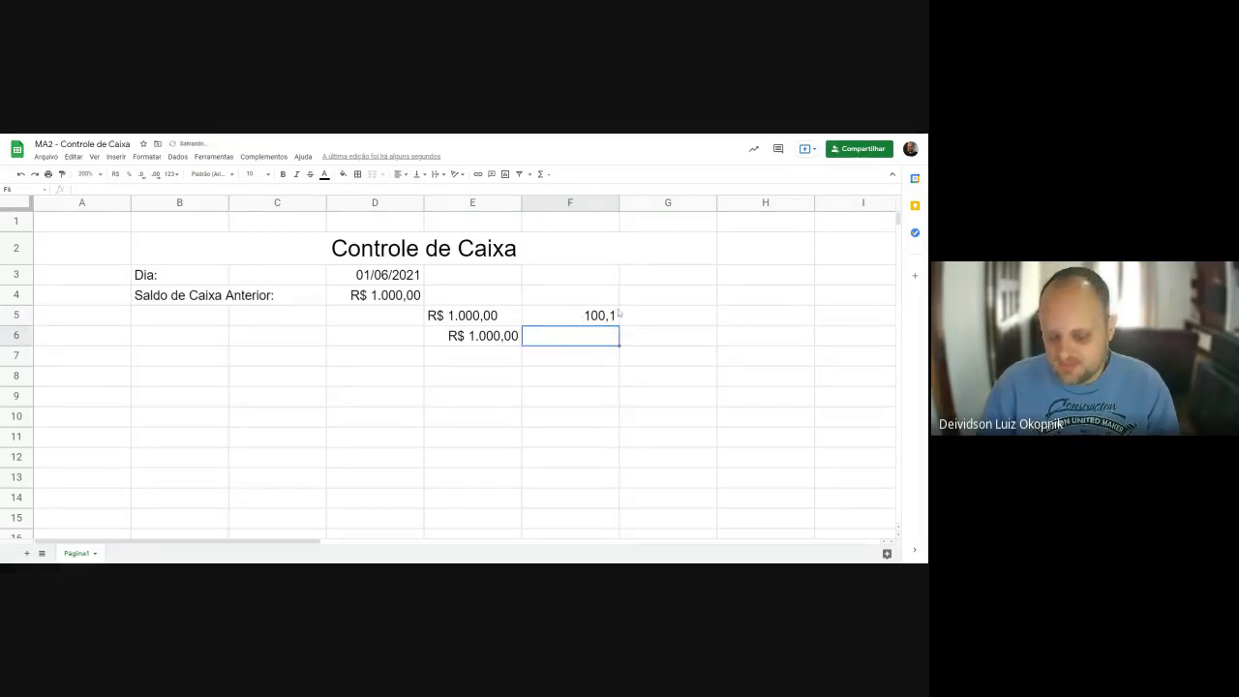
text(100)
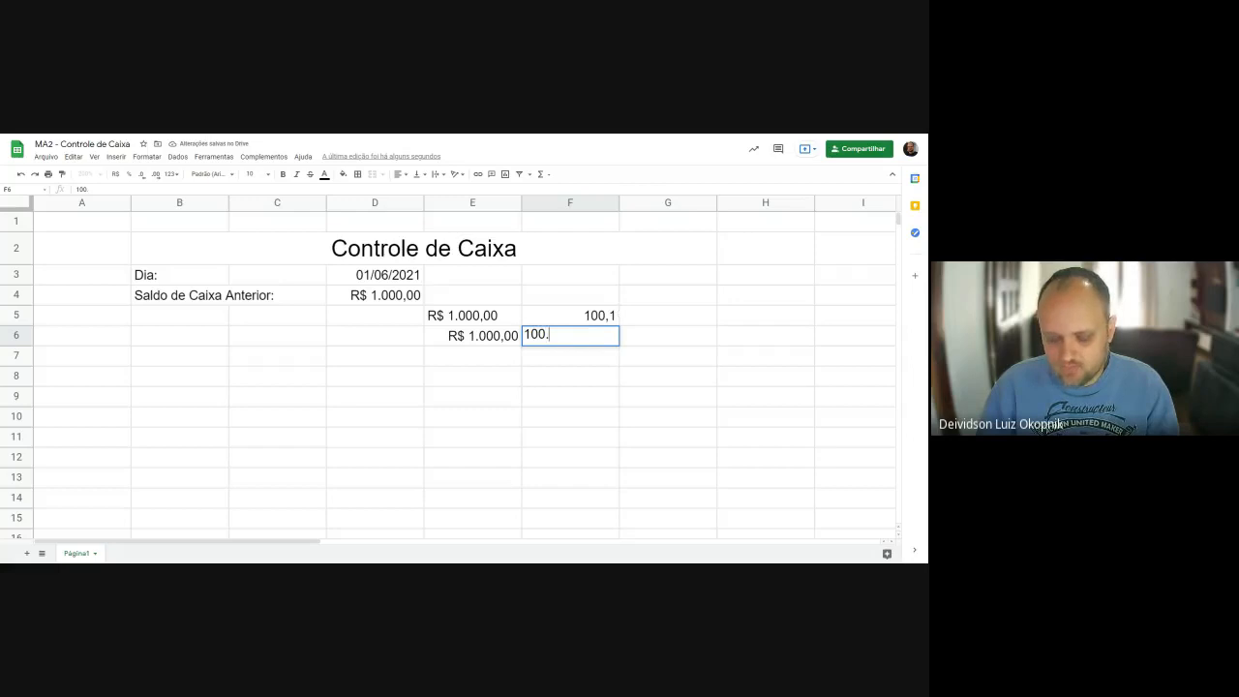
text(.2)
key(Return)
click(573, 337)
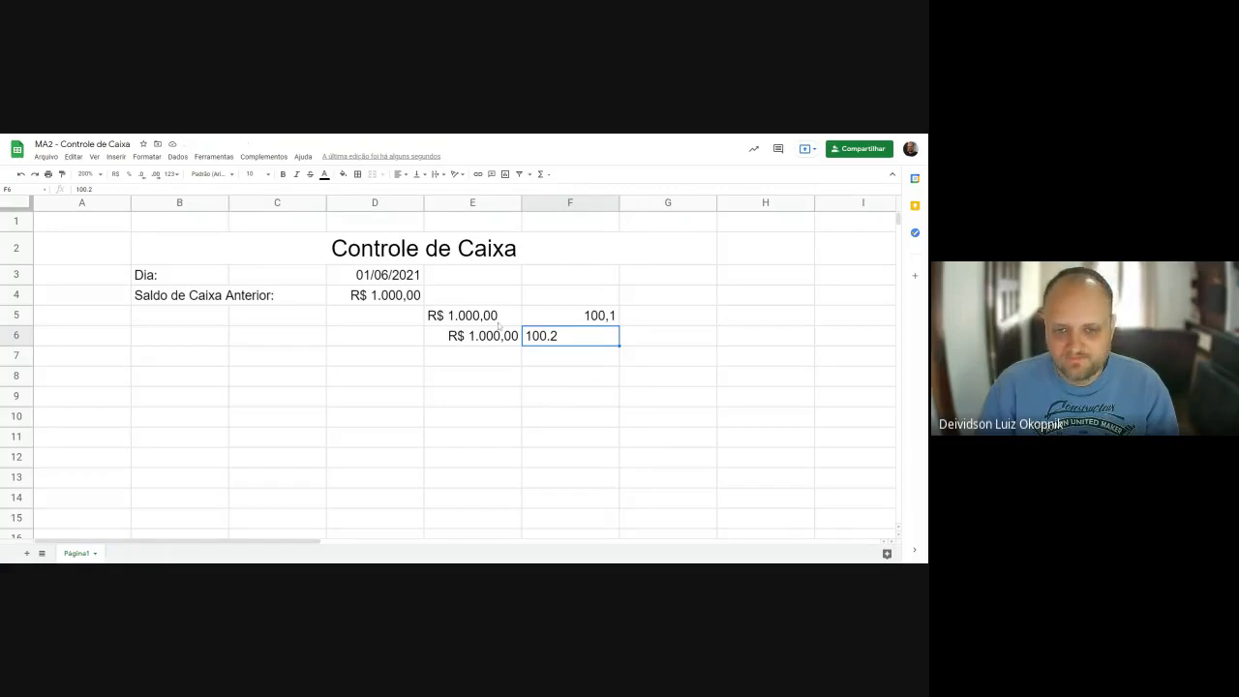
Clear the test values from E5:F6.
drag(479, 317, 573, 338)
key(Delete)
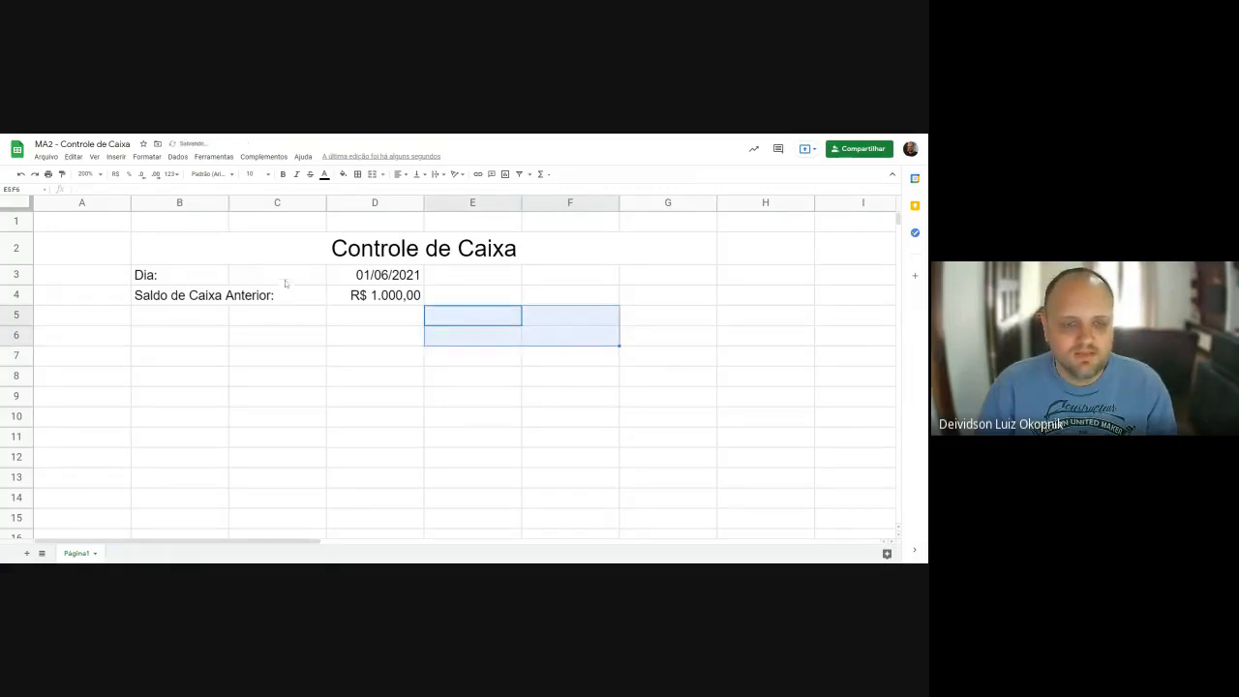
click(373, 278)
click(377, 299)
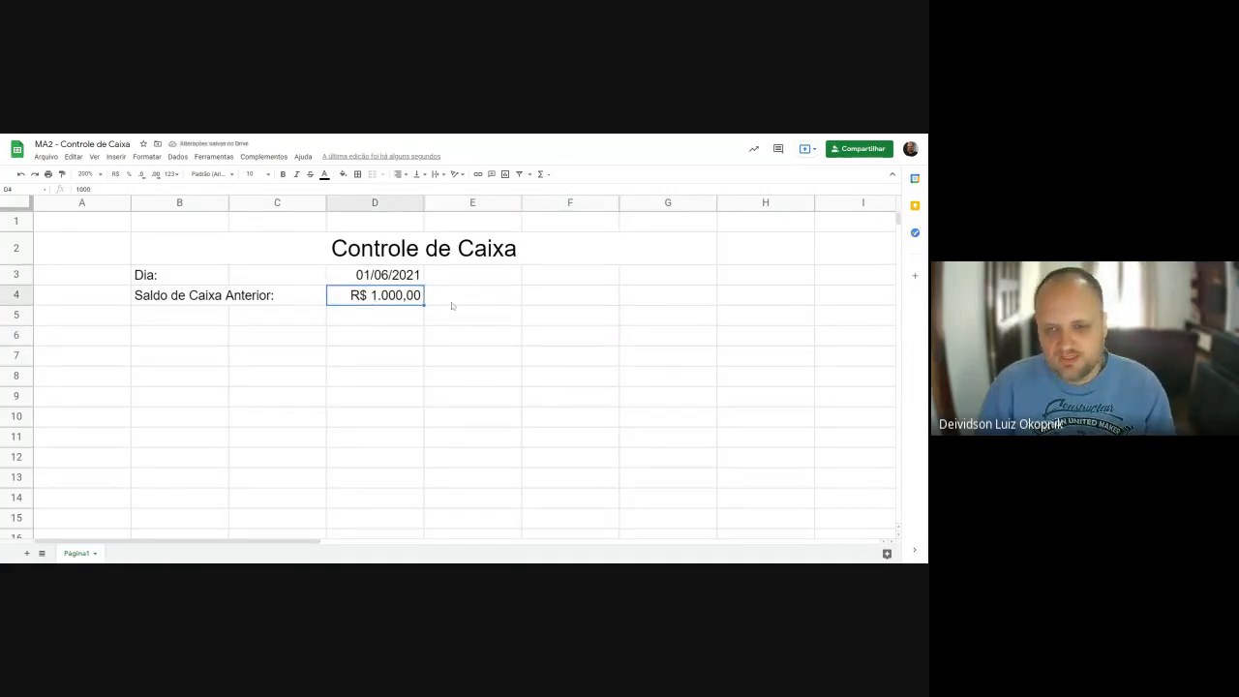
drag(395, 278, 395, 296)
click(484, 321)
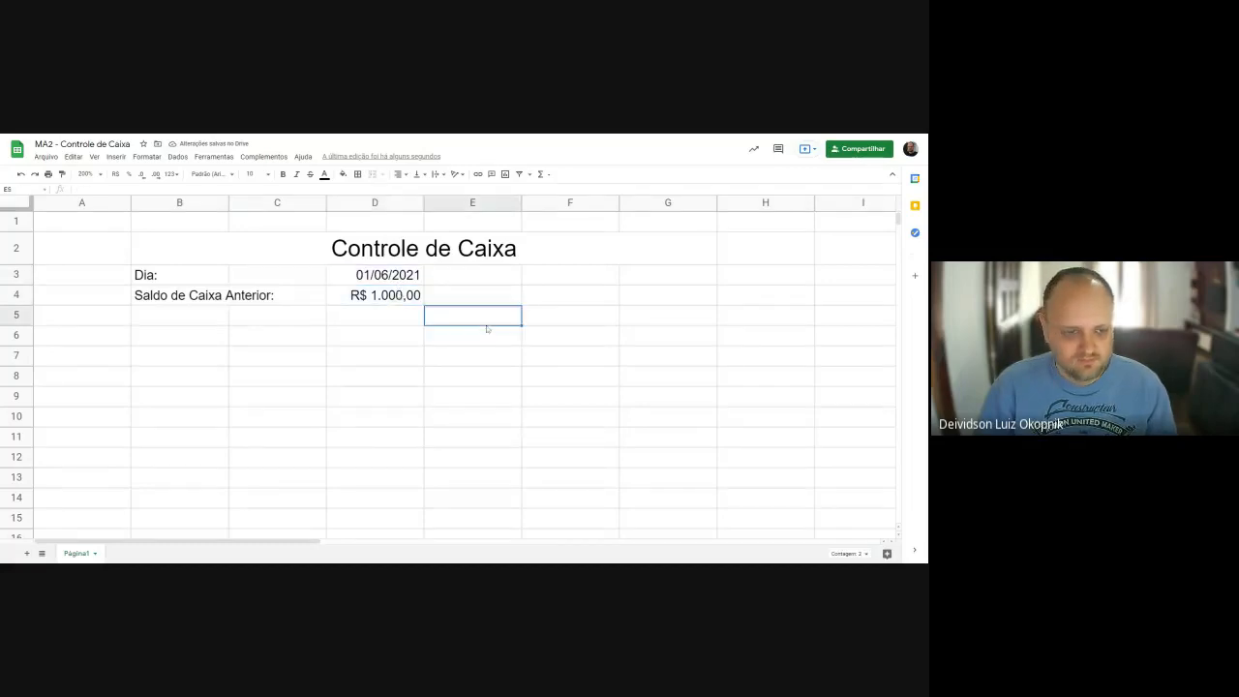
Enter the column header Hora in B6.
click(187, 340)
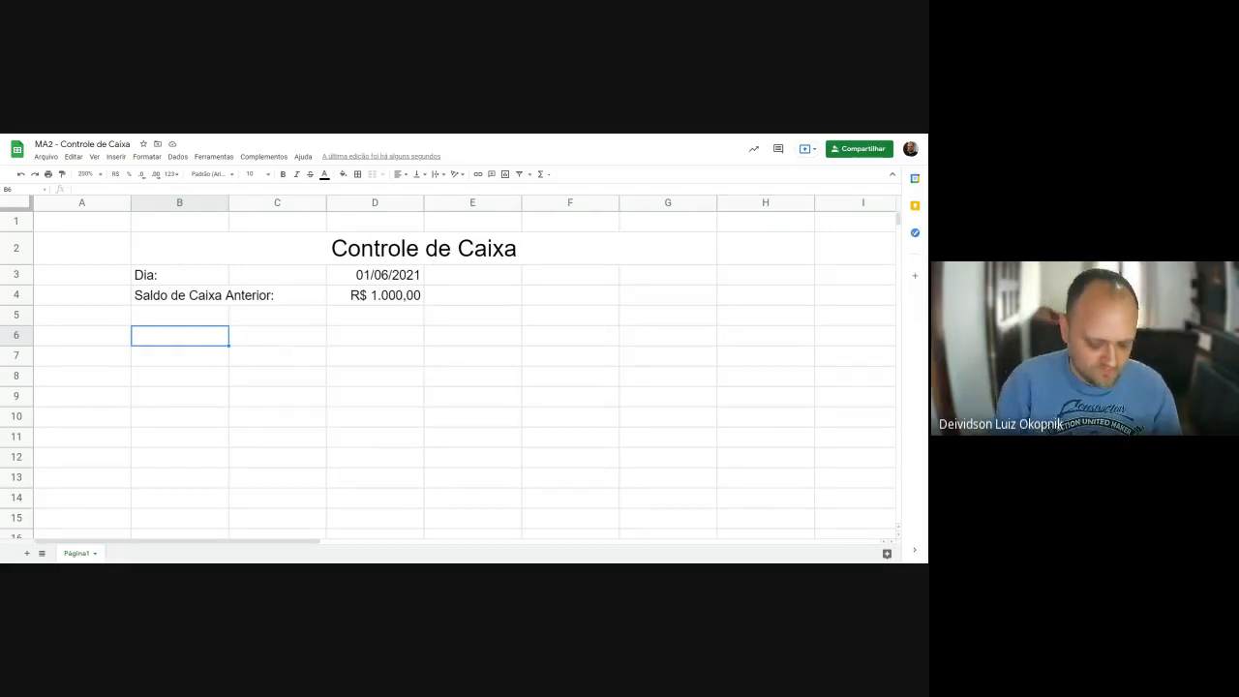
text(Hora)
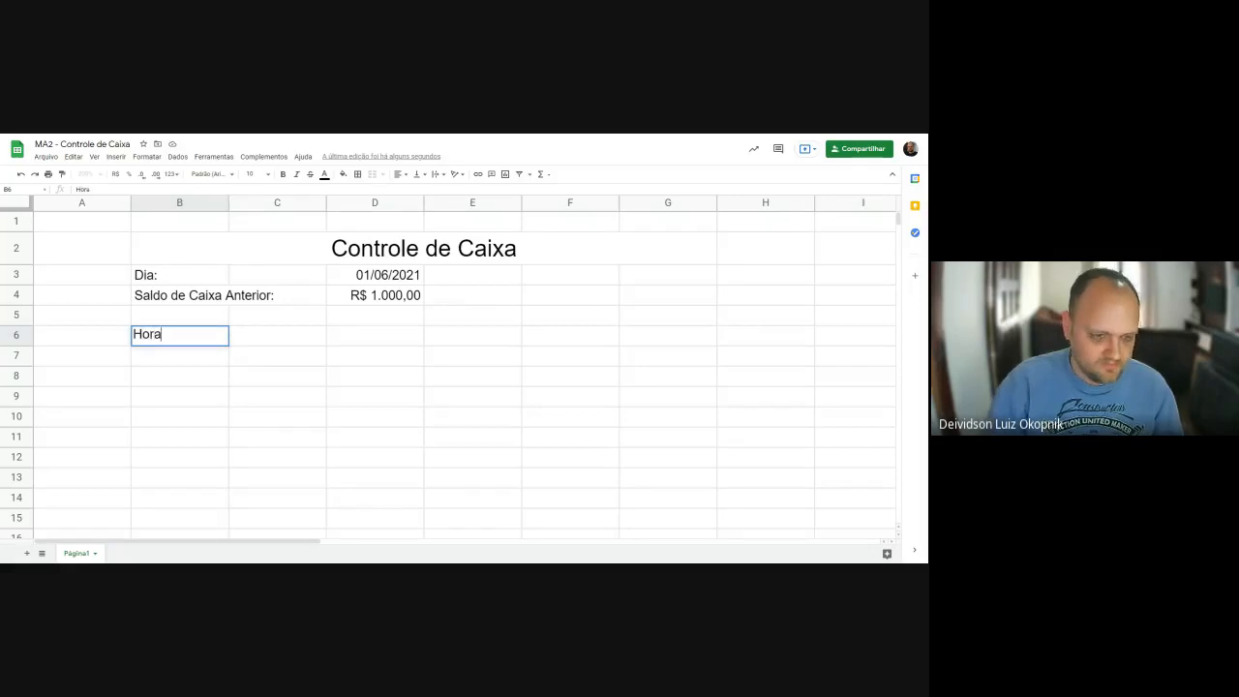
key(Tab)
text(Produto)
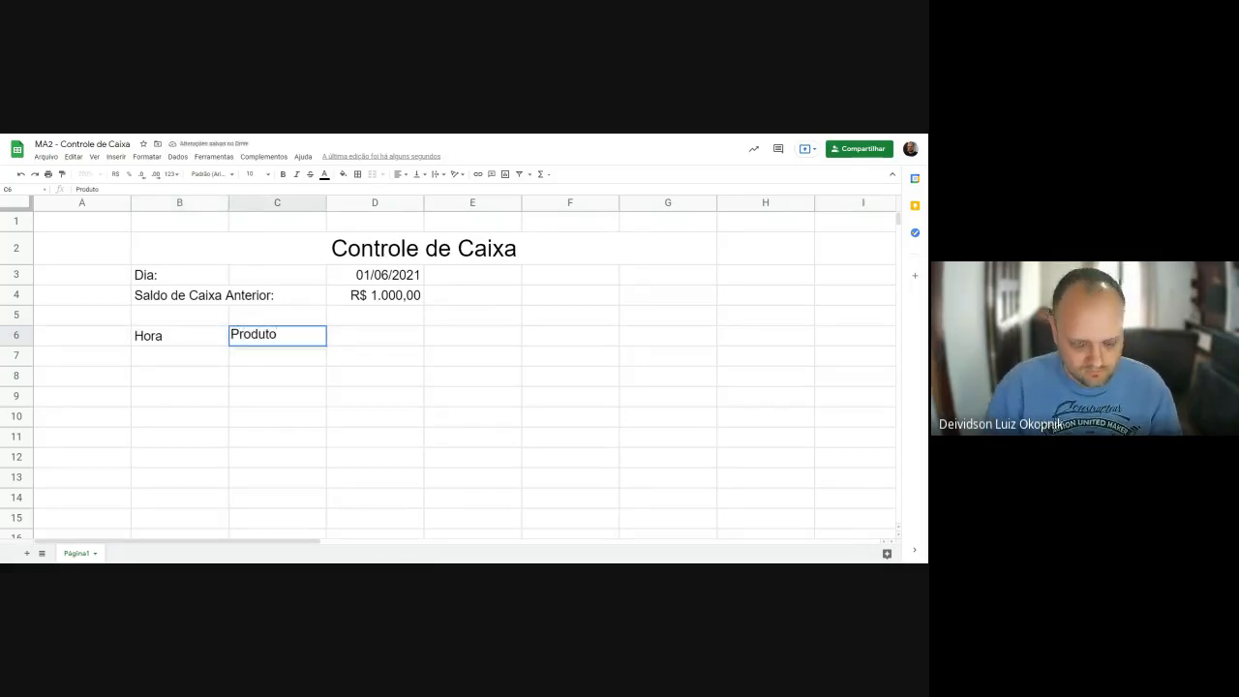
key(Tab)
text(Quan)
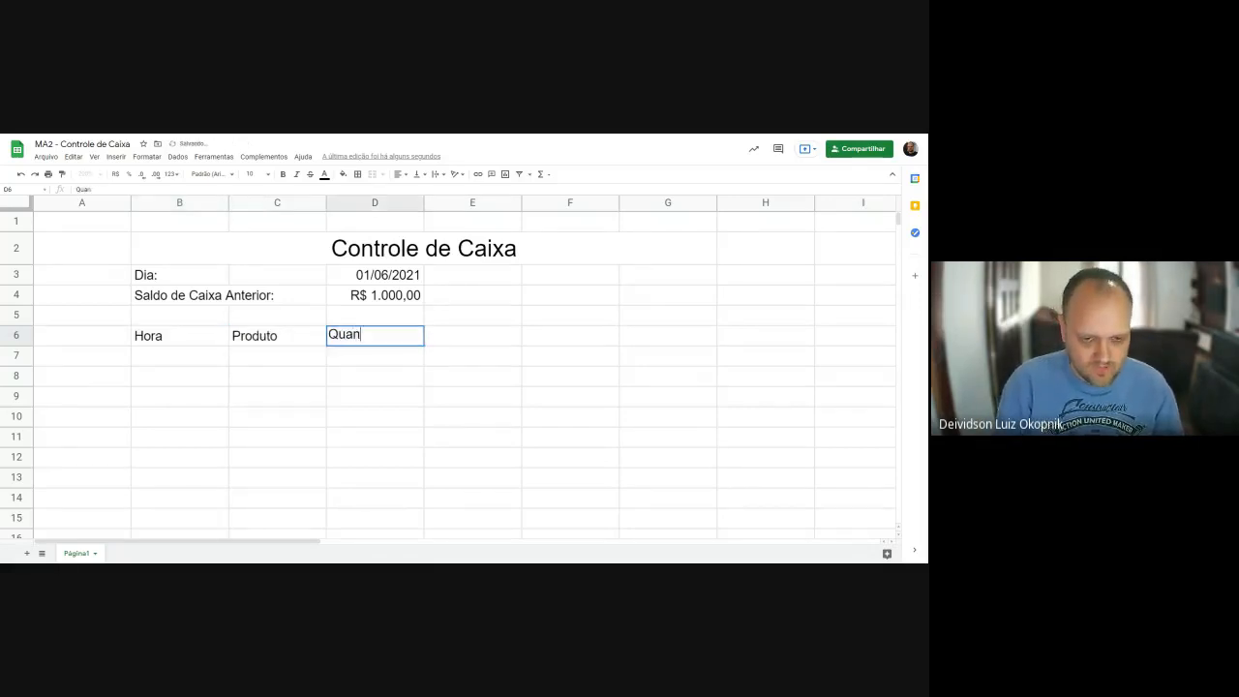
text(tidade)
key(Left)
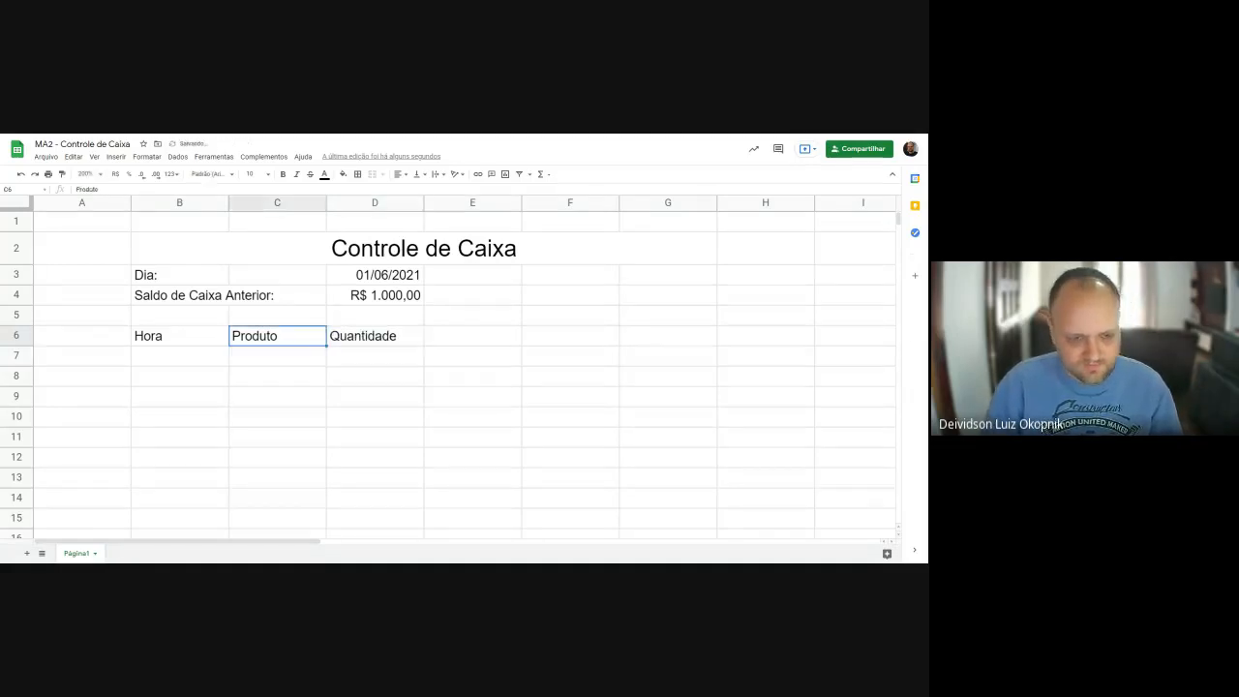
key(Down)
key(Left)
key(Up)
key(Right)
key(shift+Right)
key(Delete)
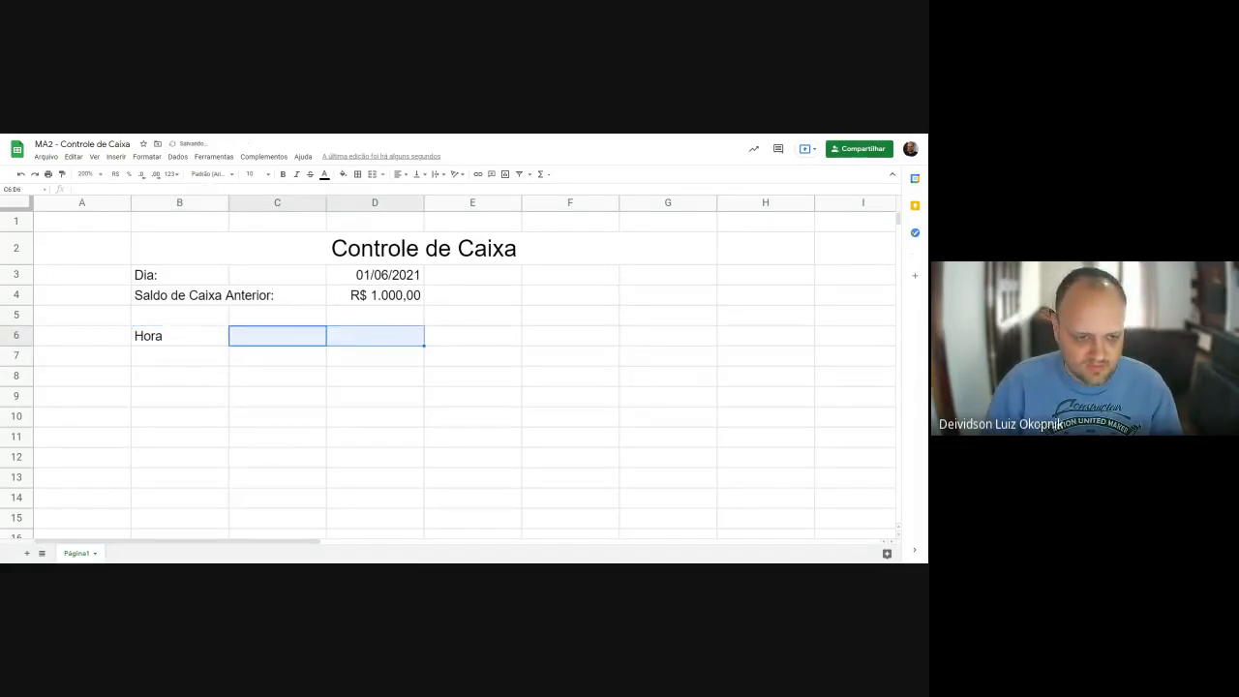
Enter the column headers Descrição, Entrada and Saida in C6:E6.
key(Down)
key(Up)
text(De)
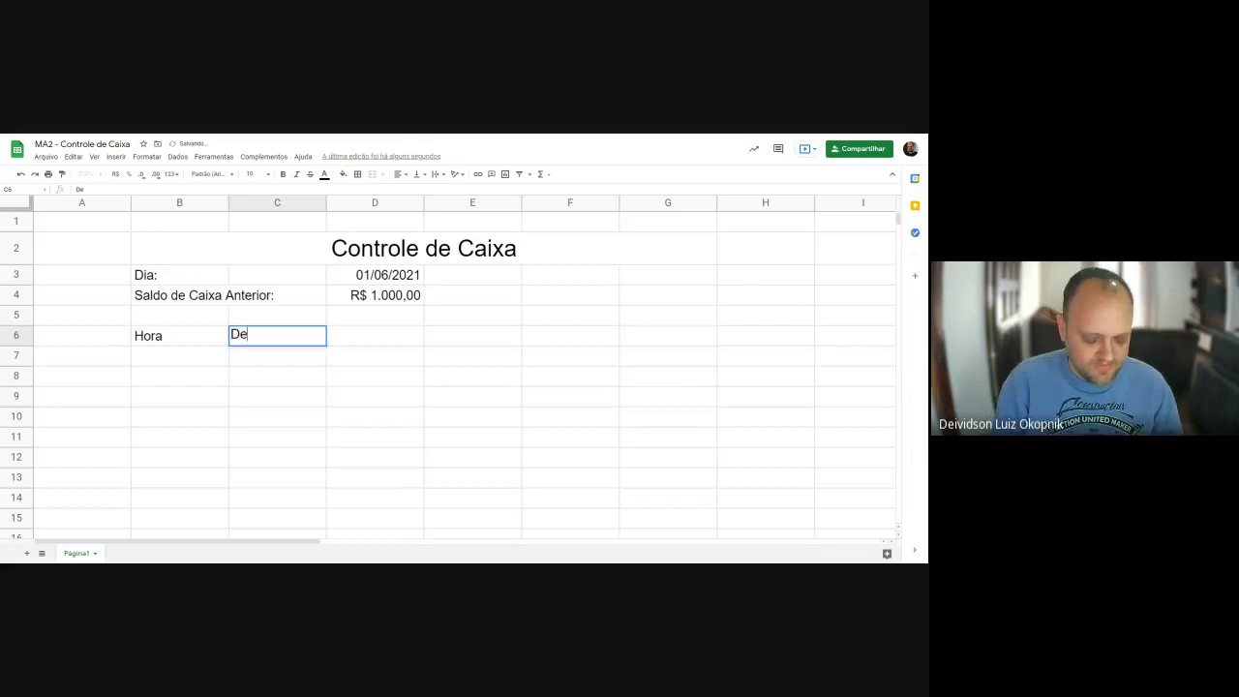
text(scrição)
key(Tab)
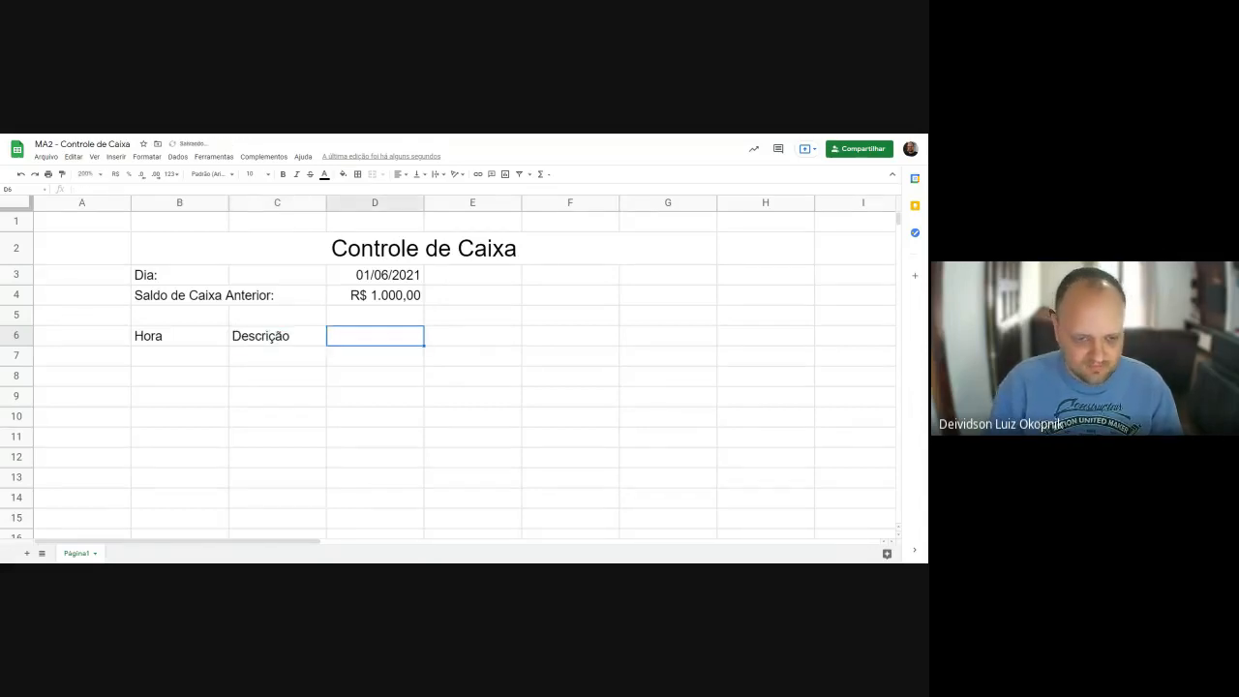
text(Entrada)
key(Tab)
text(Saida)
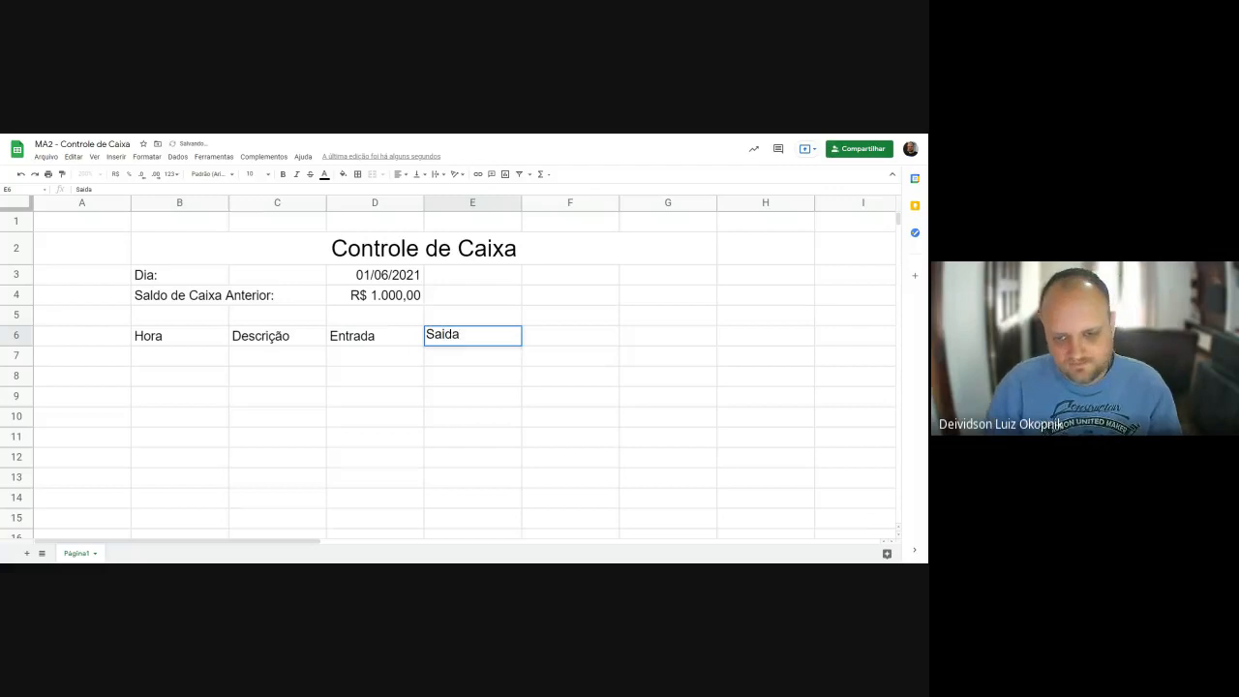
key(Tab)
key(Down)
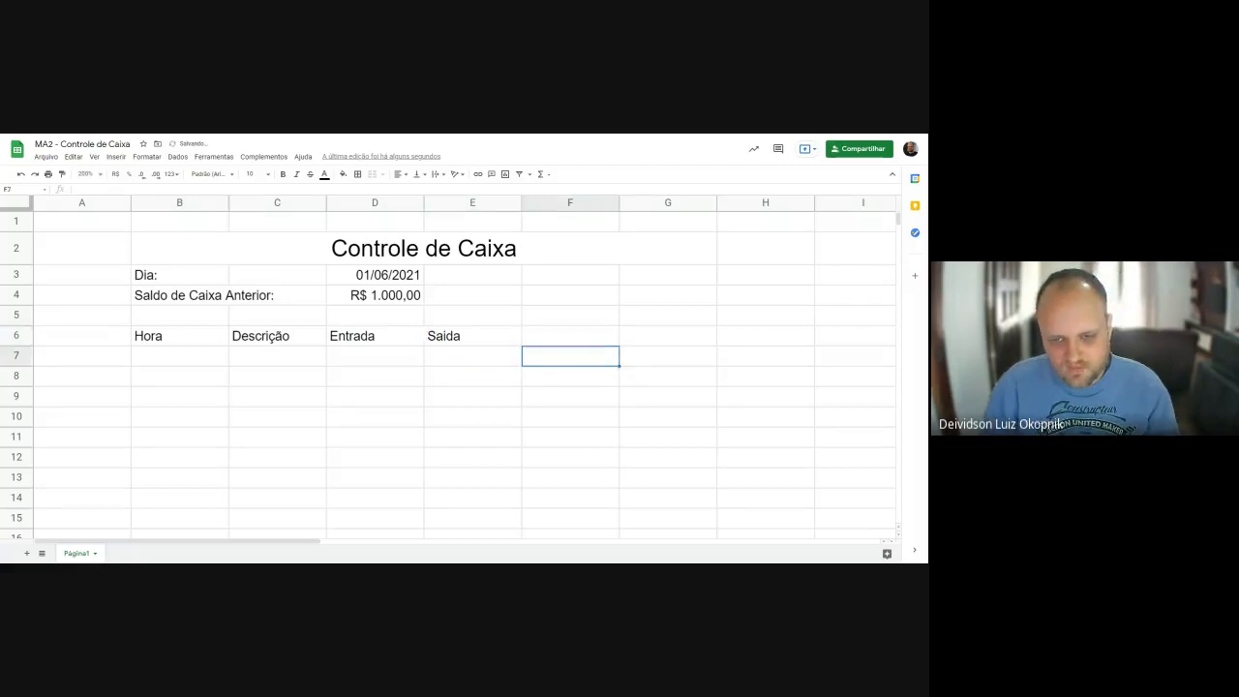
key(Up)
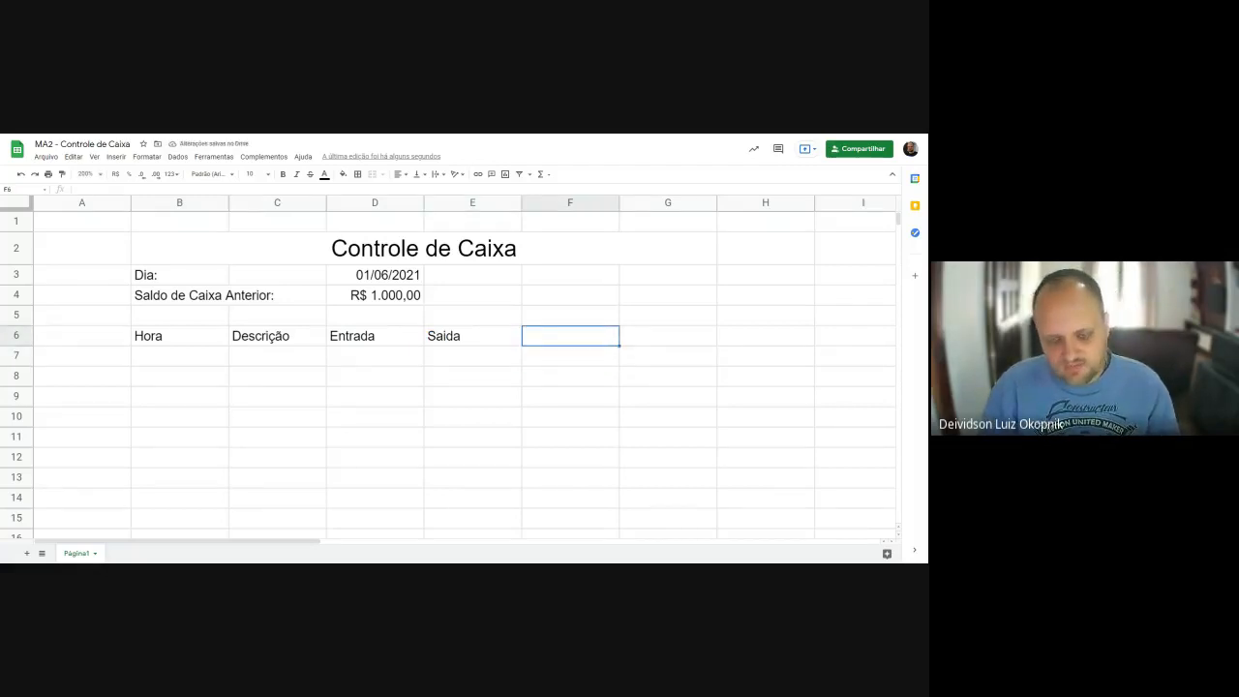
text(S)
key(BackSpace)
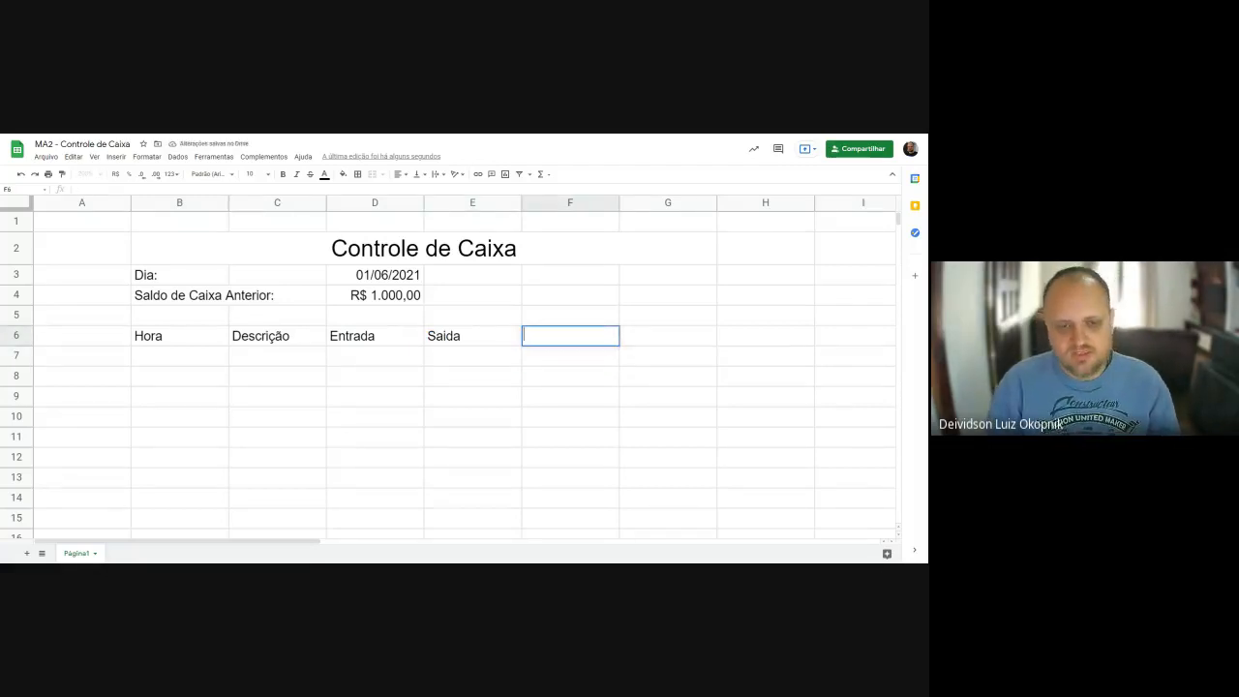
click(504, 355)
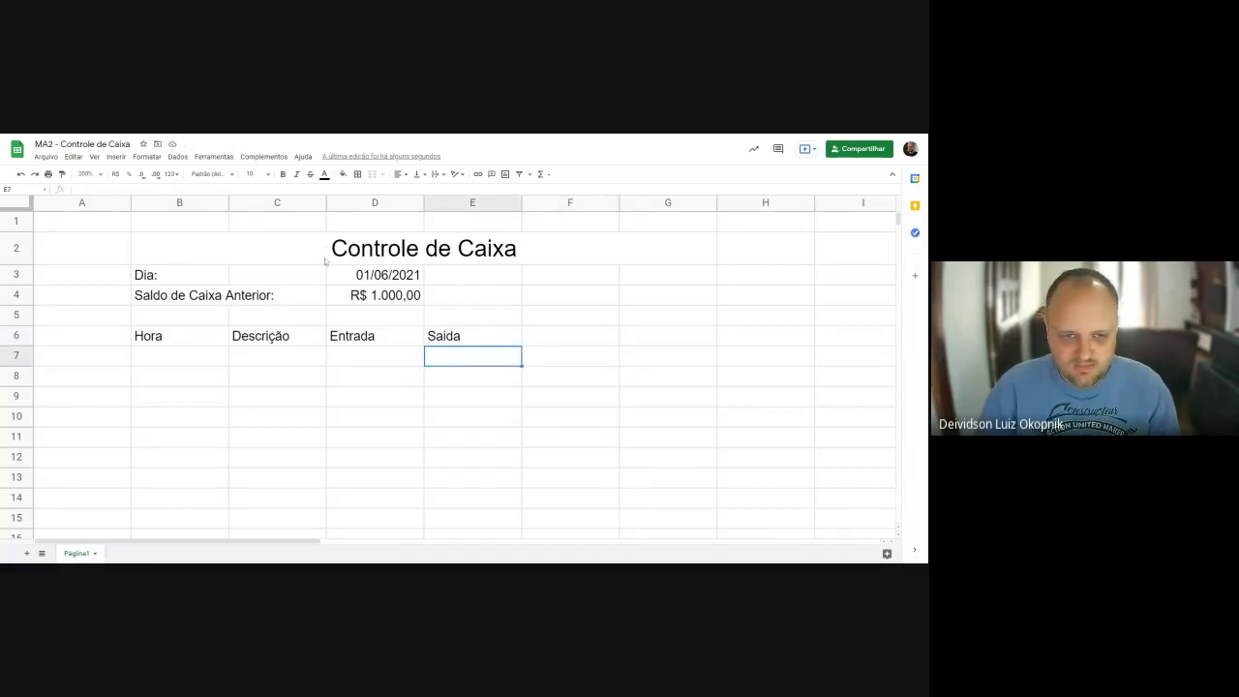
Unmerge the Controle de Caixa title row and merge it again across B2:E2 only.
click(325, 259)
click(371, 175)
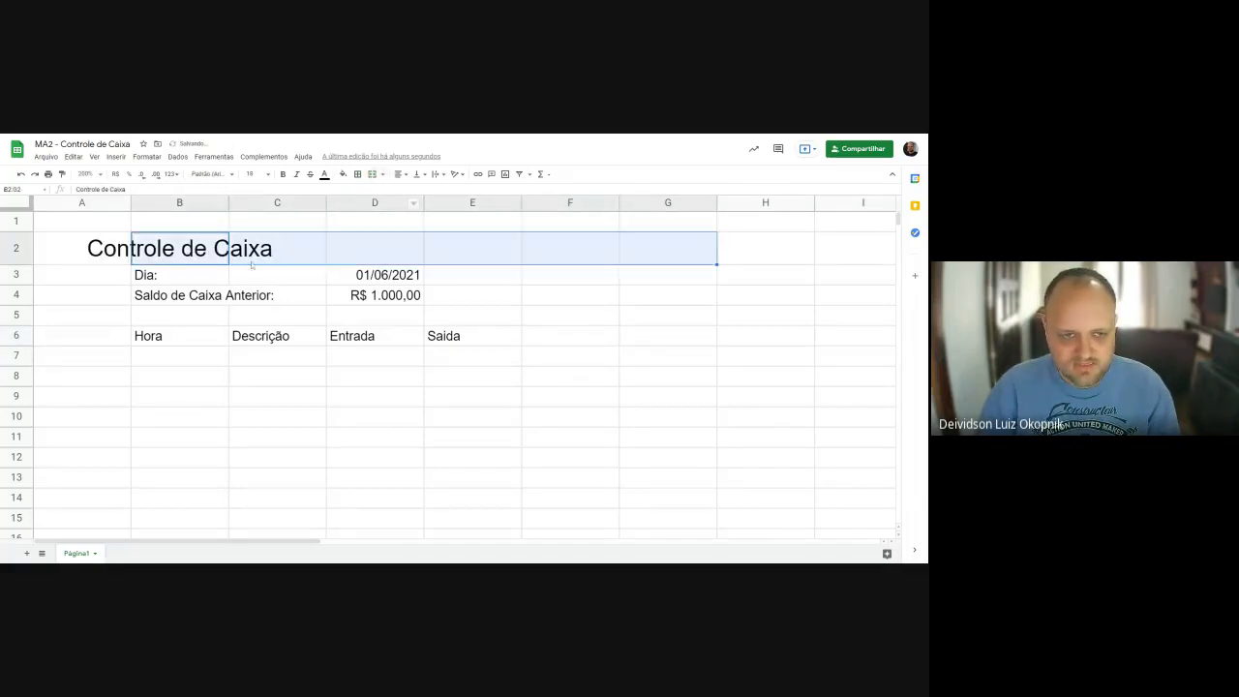
drag(169, 254, 451, 252)
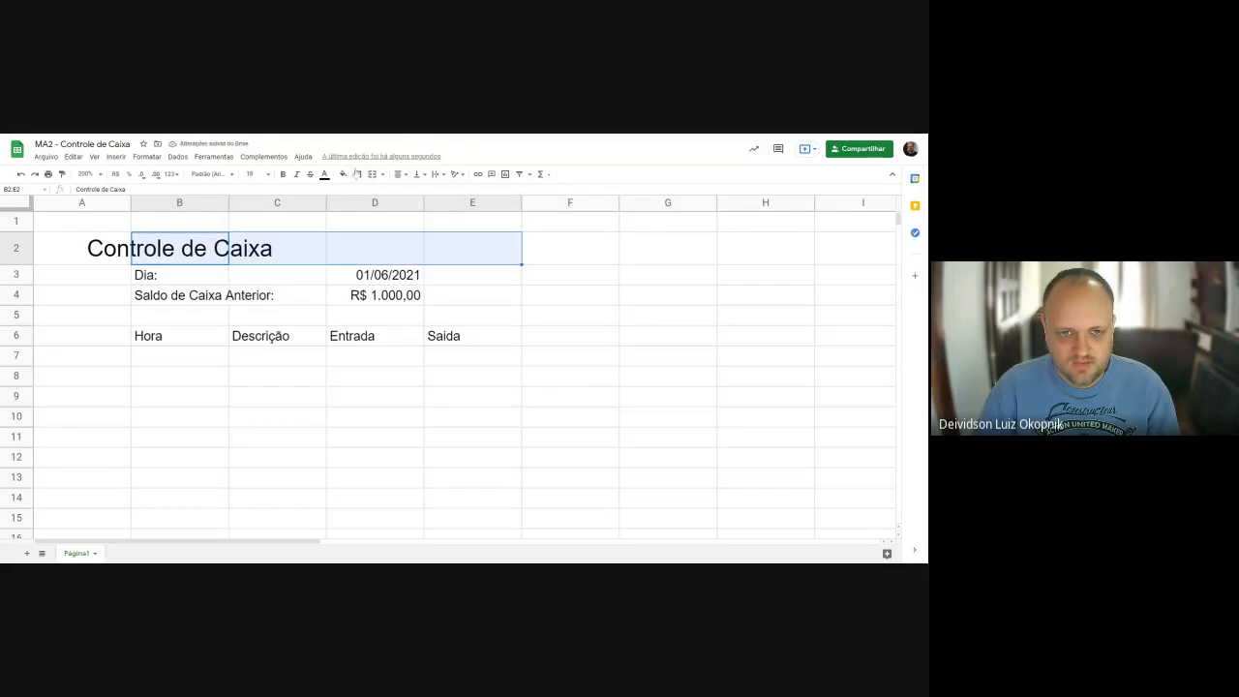
click(372, 174)
click(517, 404)
click(193, 339)
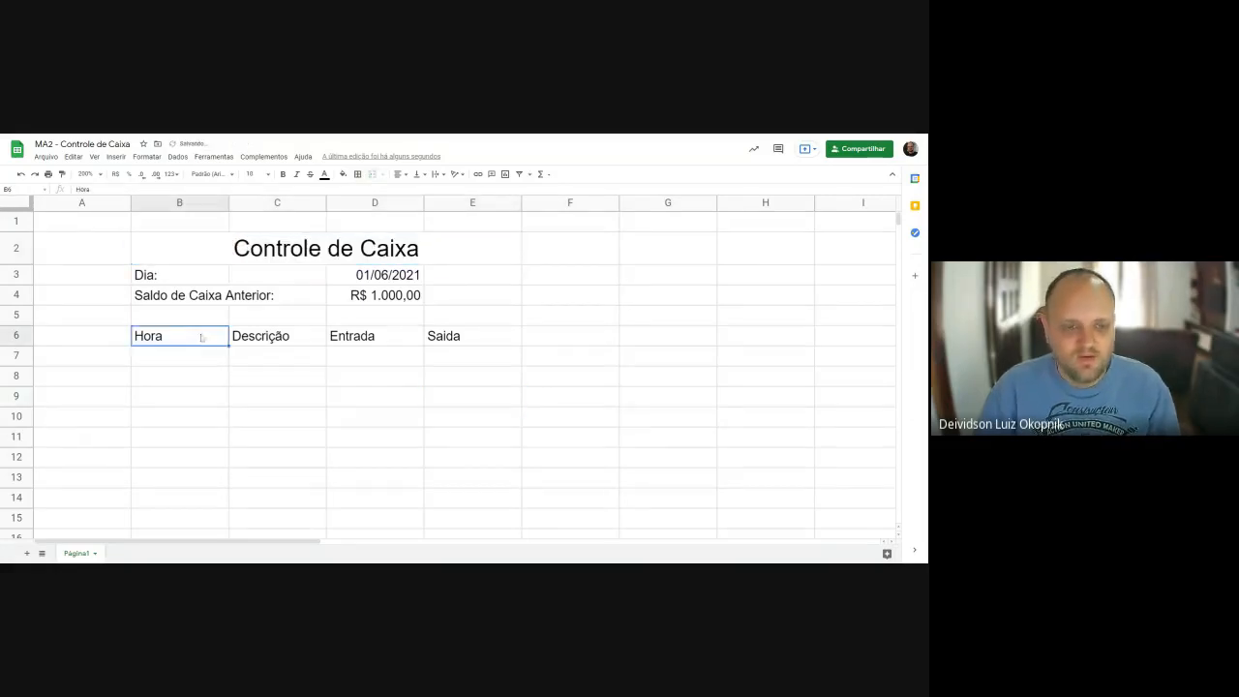
click(273, 338)
click(377, 338)
click(462, 343)
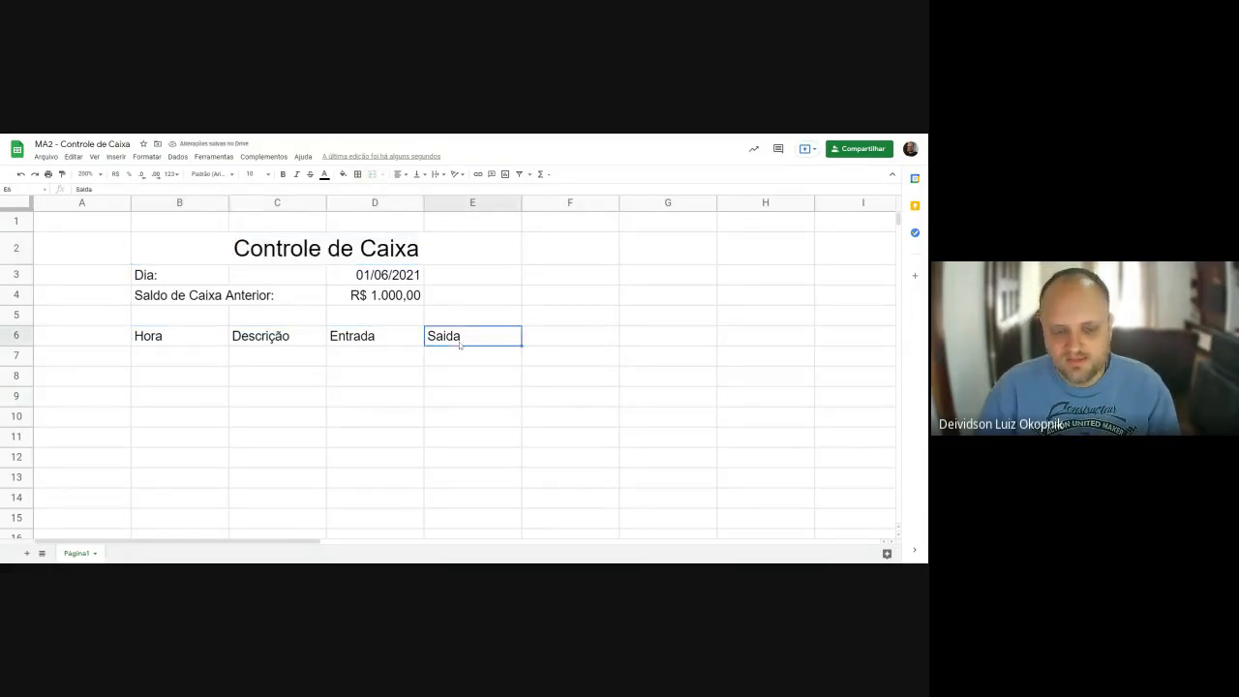
Enter the time 10:00 under Hora in B7.
click(202, 358)
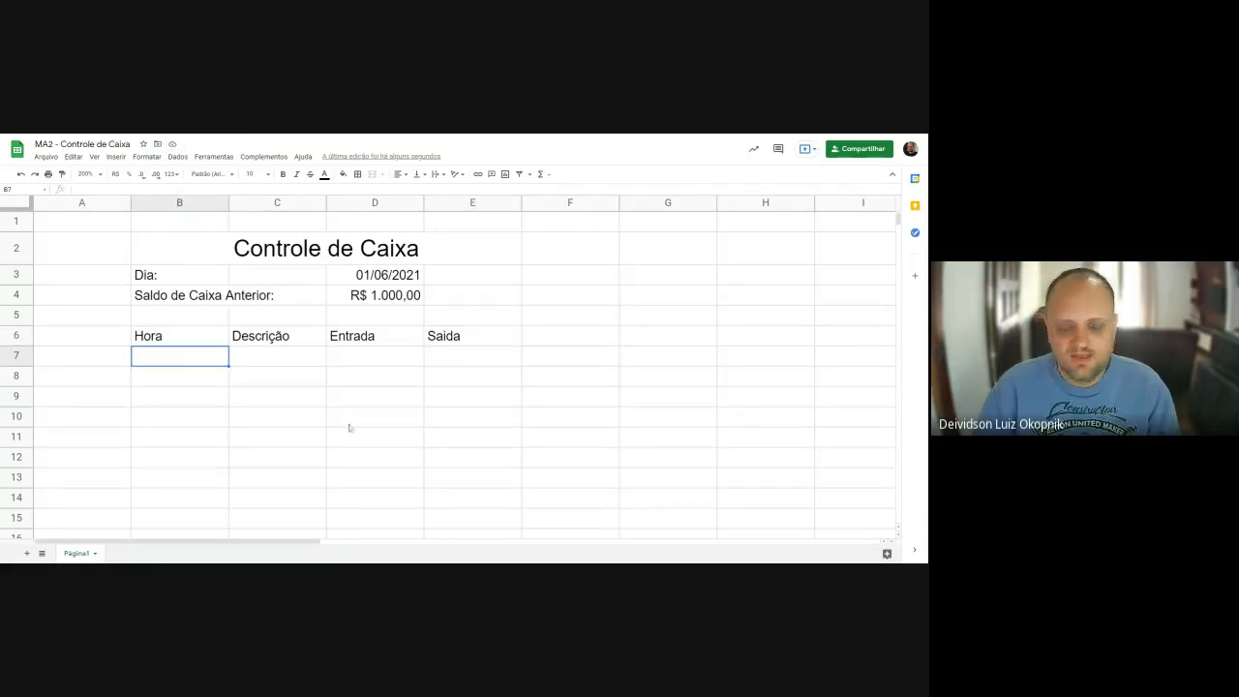
text(100)
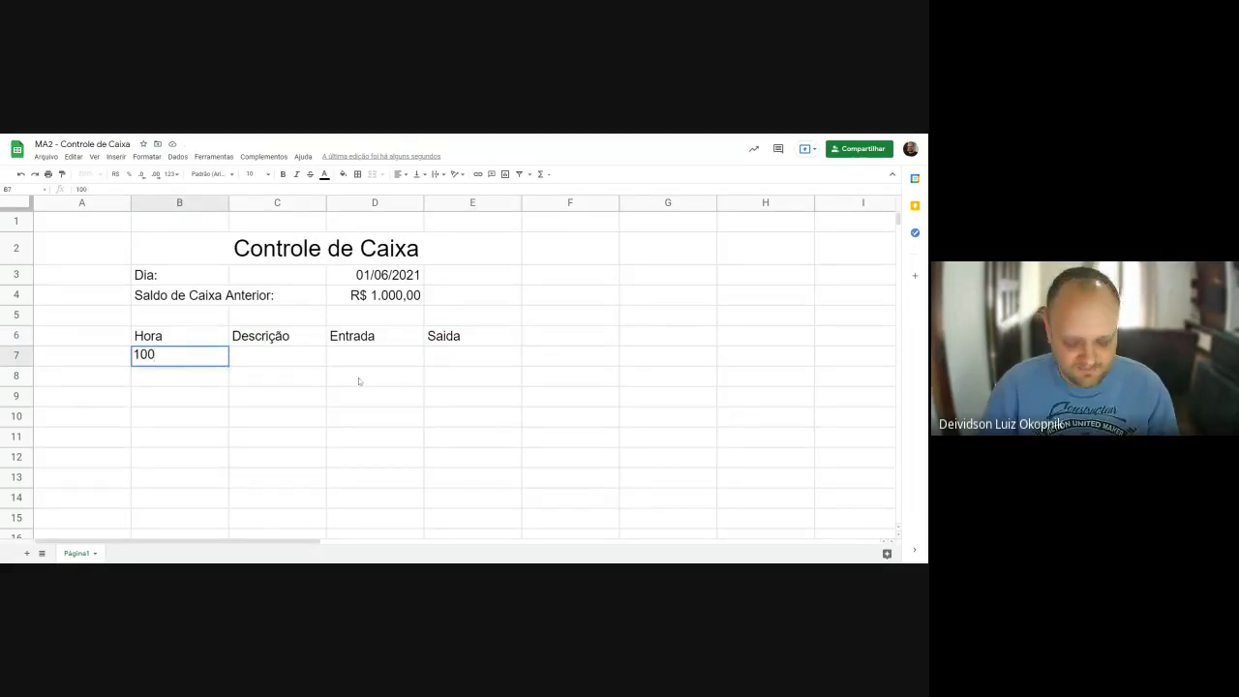
text(00)
key(Tab)
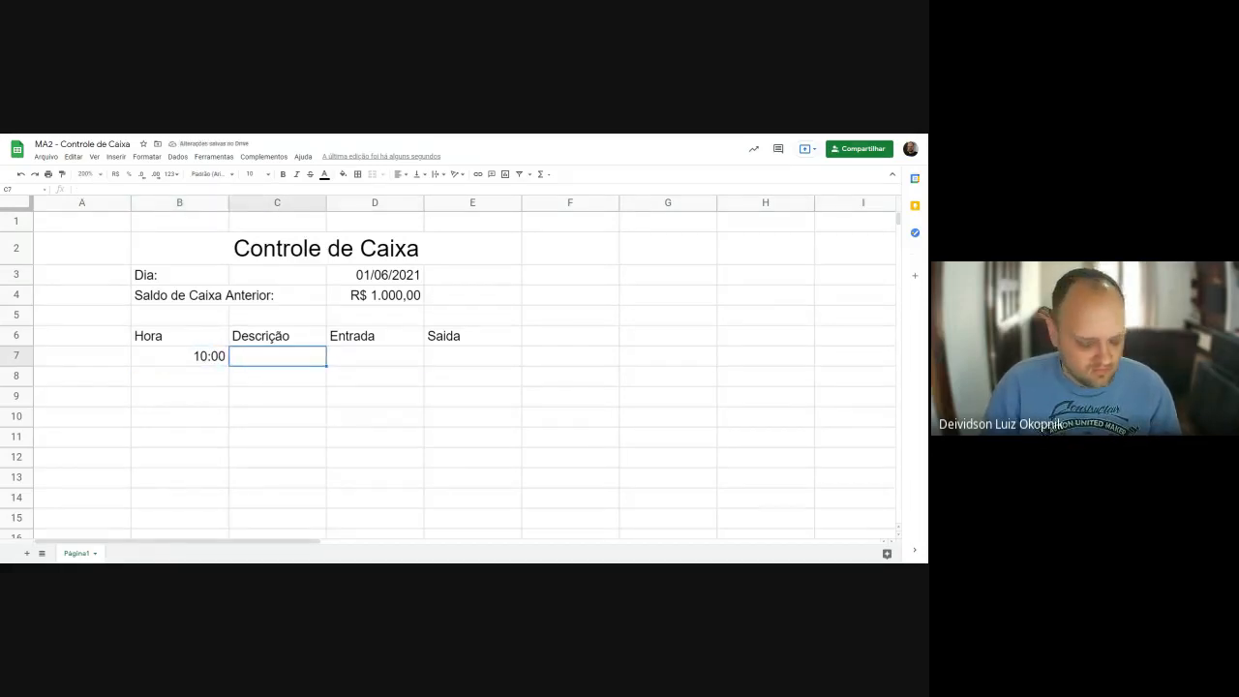
Enter Venda Produtos under Descrição in C7 and widen column C to give the text more room.
text(Venda pro)
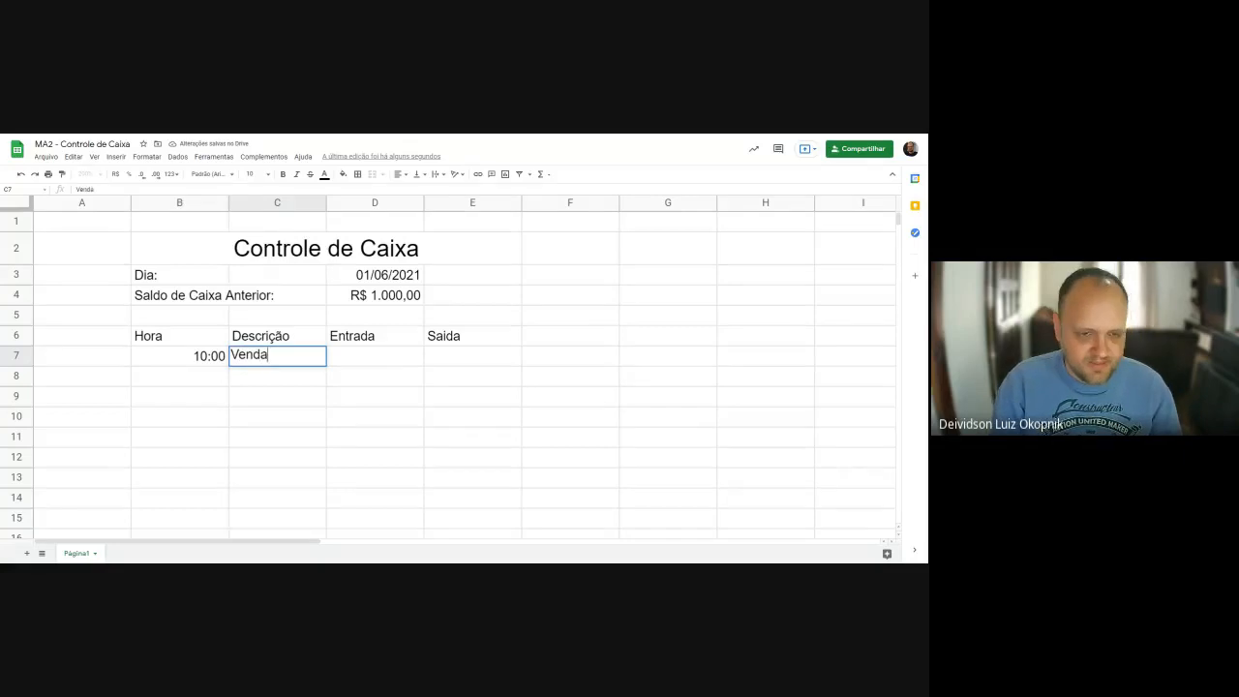
key(BackSpace)
key(BackSpace)
key(BackSpace)
text(Produtos)
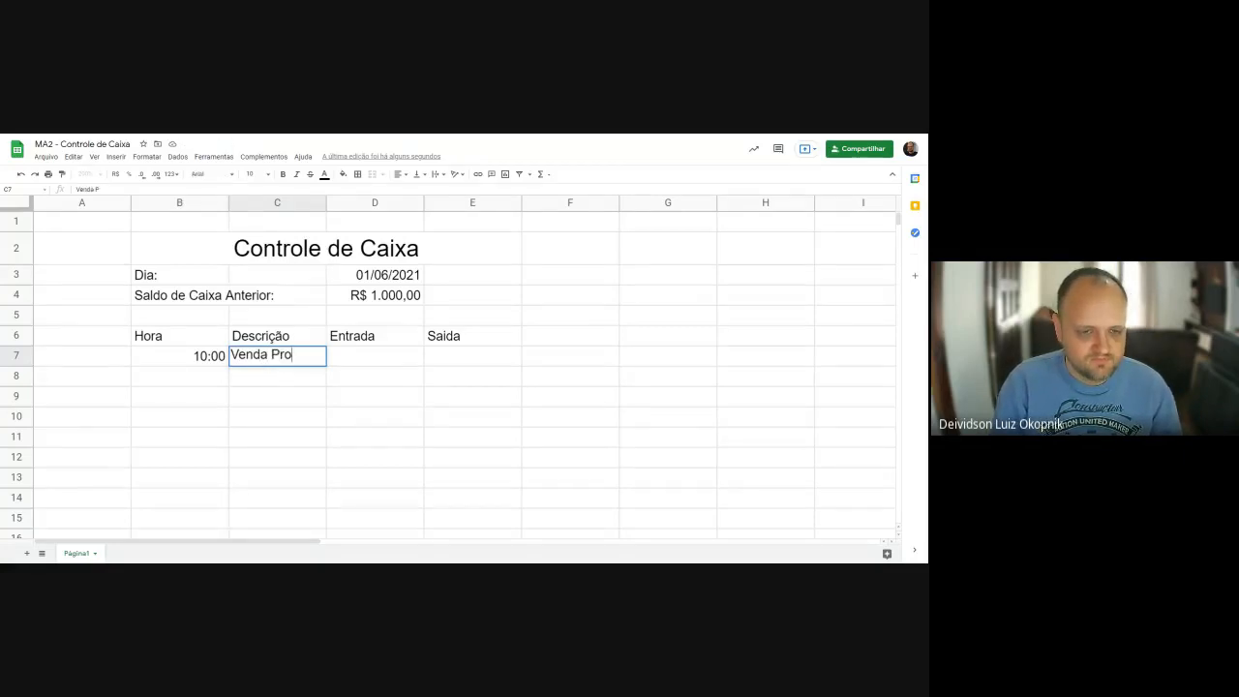
key(Return)
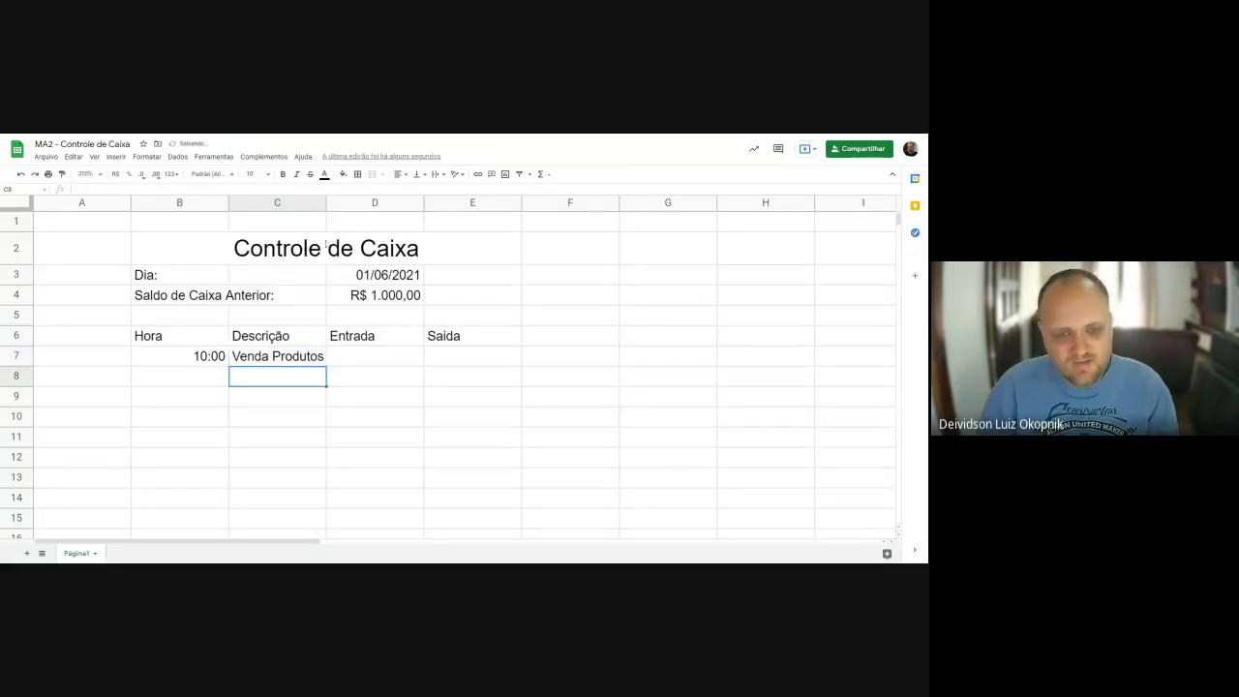
drag(326, 204, 357, 204)
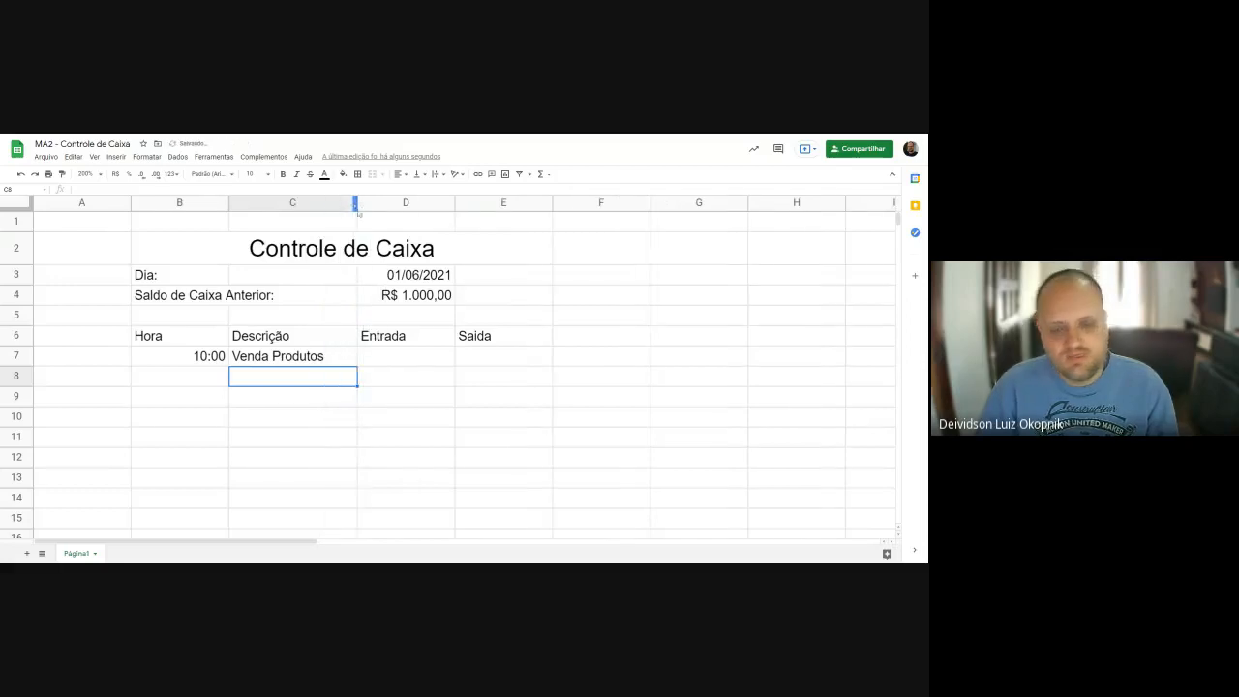
Enter 100 as the Entrada value in D7 for the product sale.
click(331, 359)
click(394, 361)
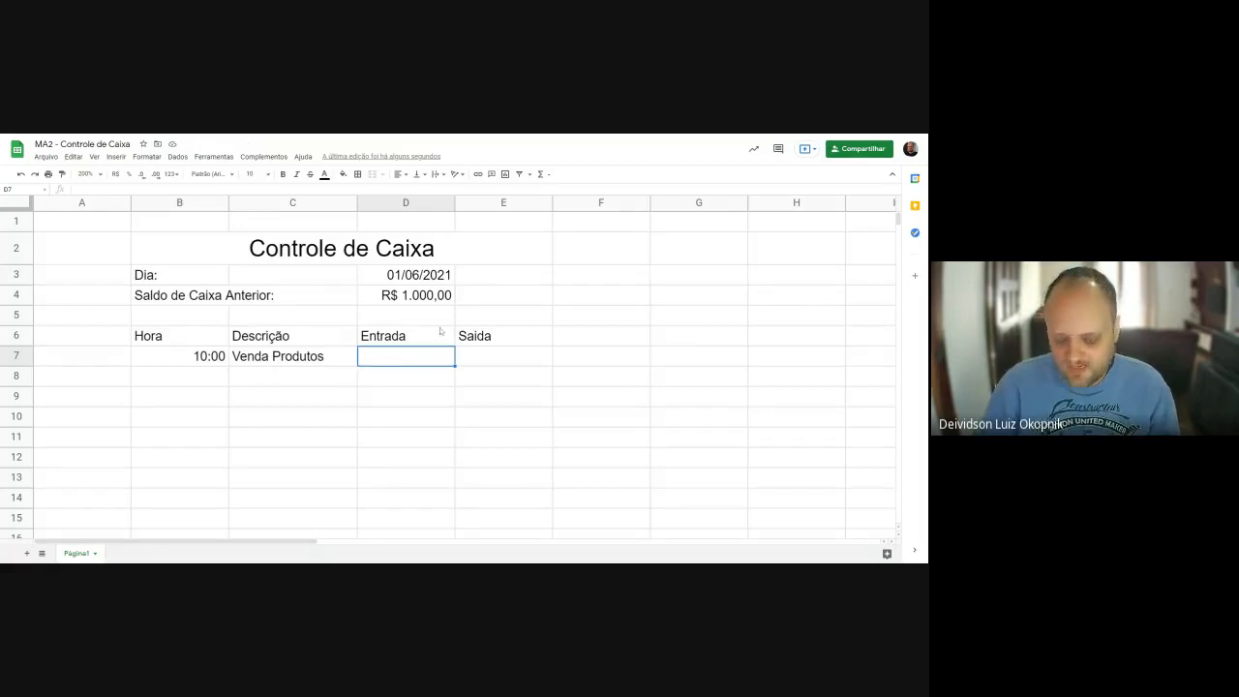
text(100)
key(Return)
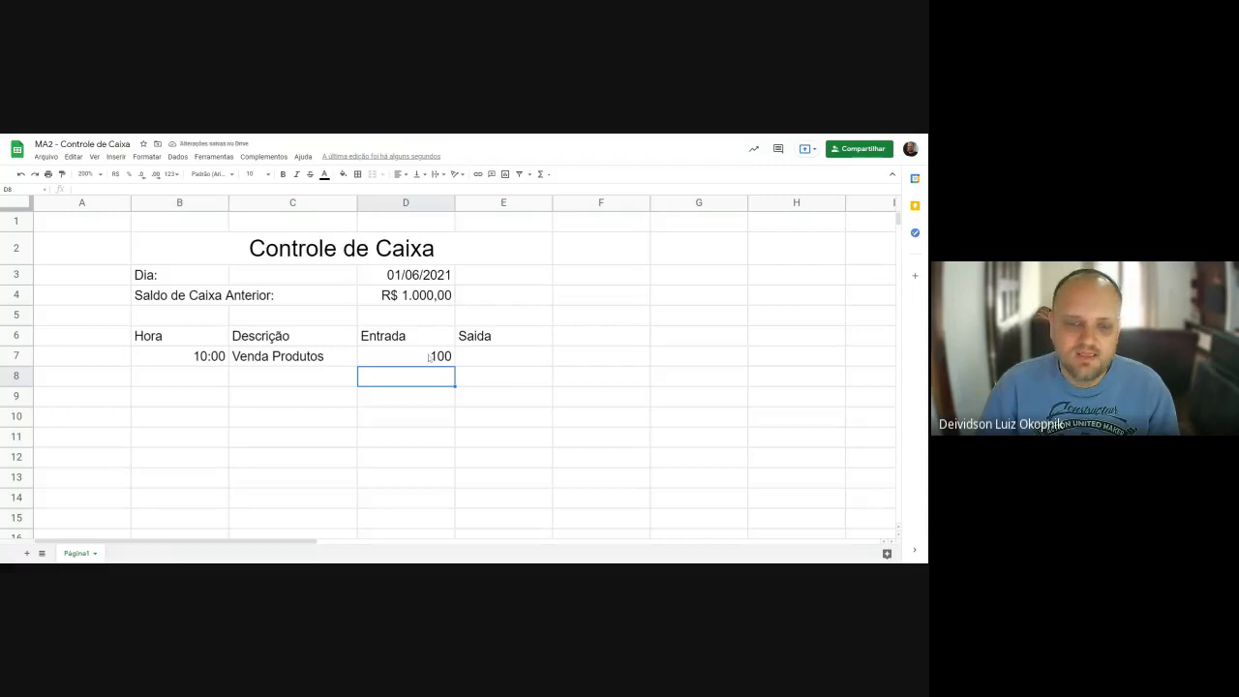
drag(426, 357, 544, 522)
scroll(592, 486, down, 3)
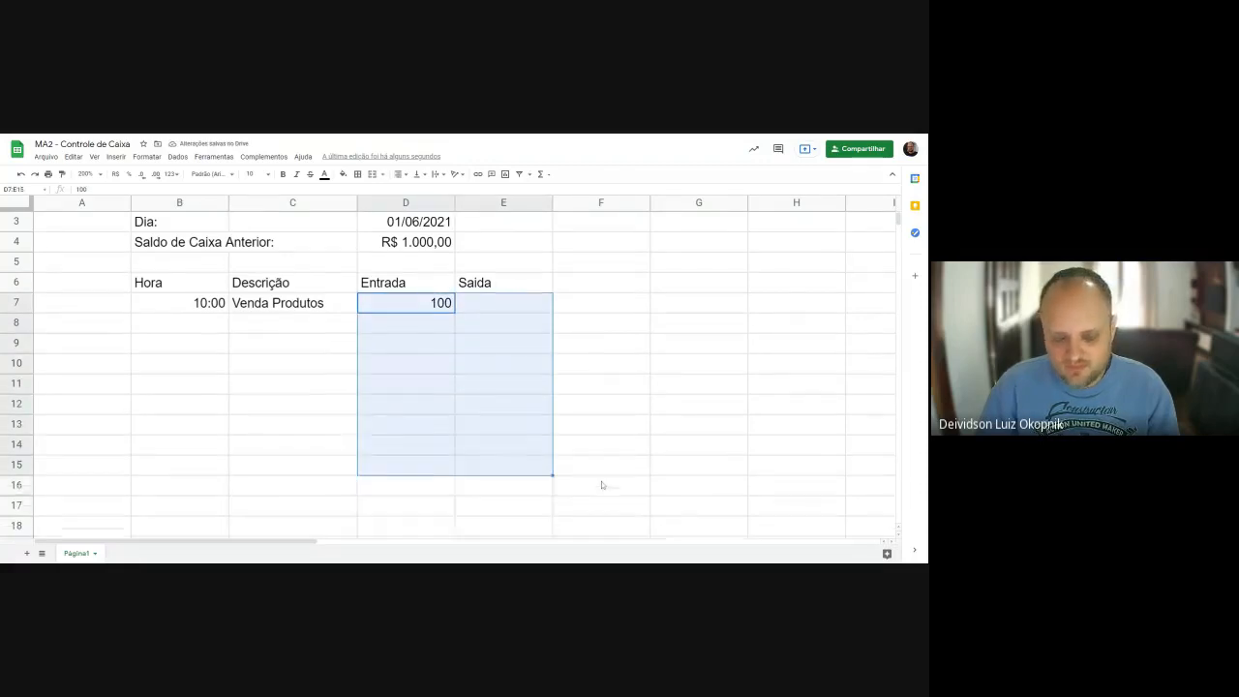
click(287, 466)
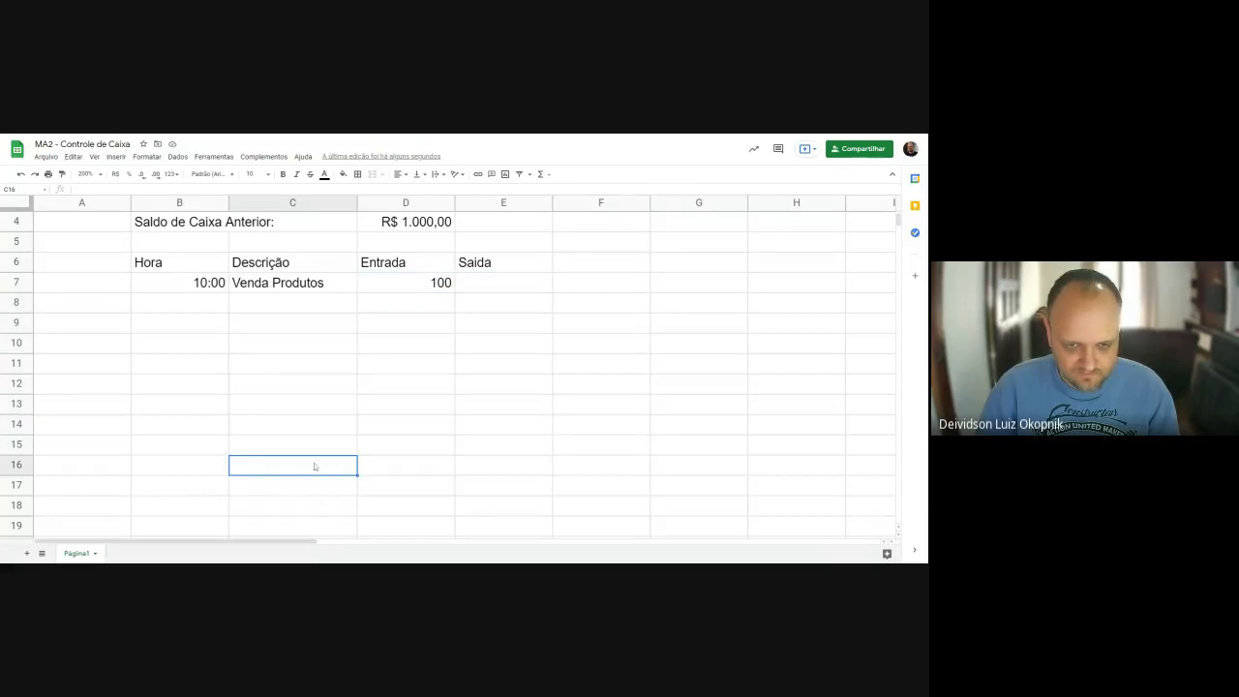
text(Tota)
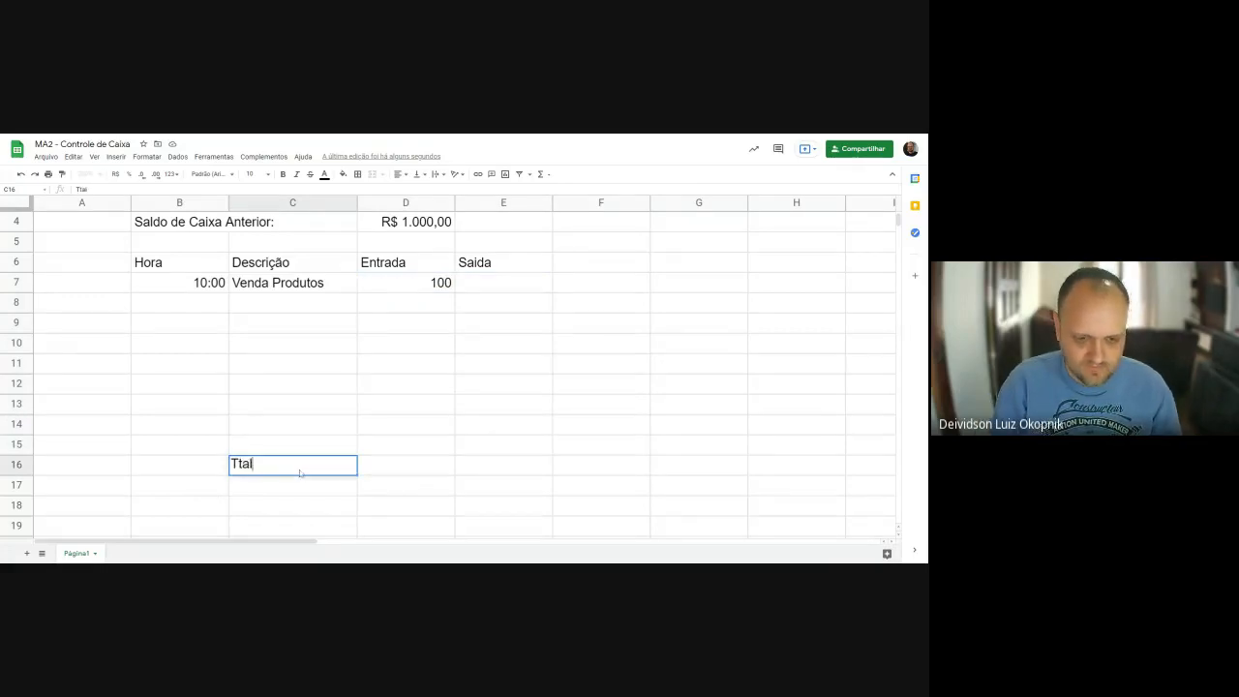
key(BackSpace)
key(BackSpace)
key(BackSpace)
key(BackSpace)
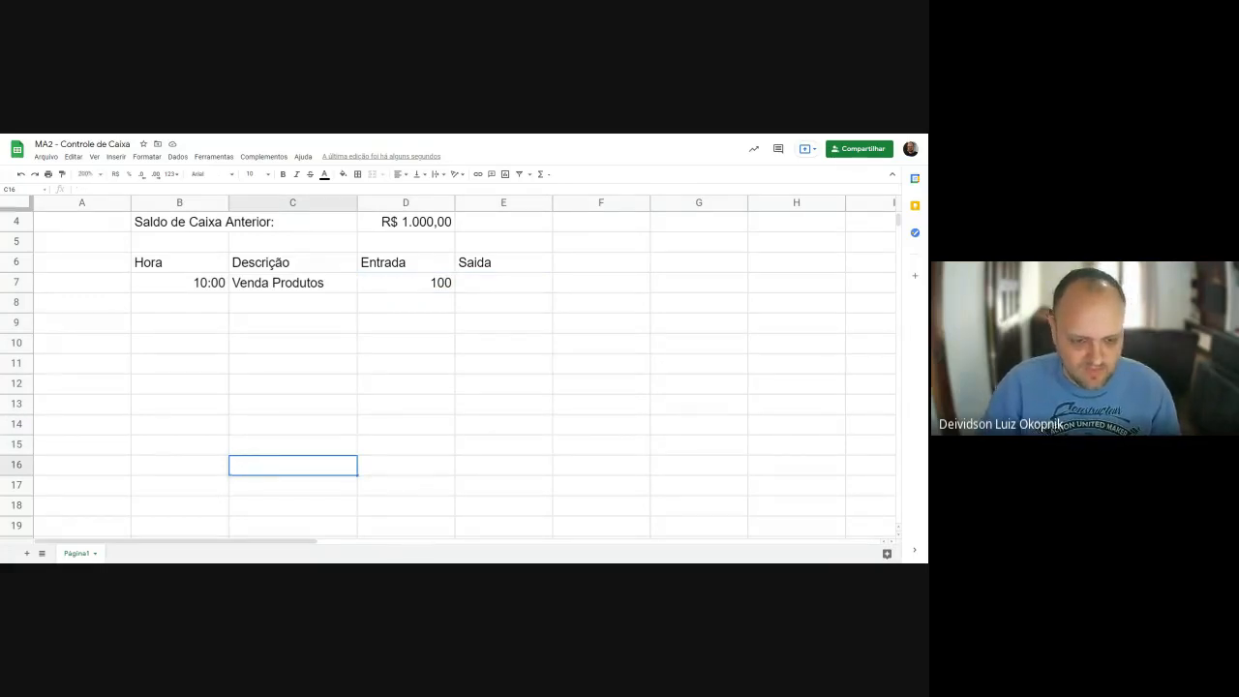
key(Up)
key(Up)
key(Up)
key(Up)
key(Up)
key(Up)
key(Up)
key(Up)
key(Up)
key(Up)
key(Up)
key(Up)
key(Up)
key(Up)
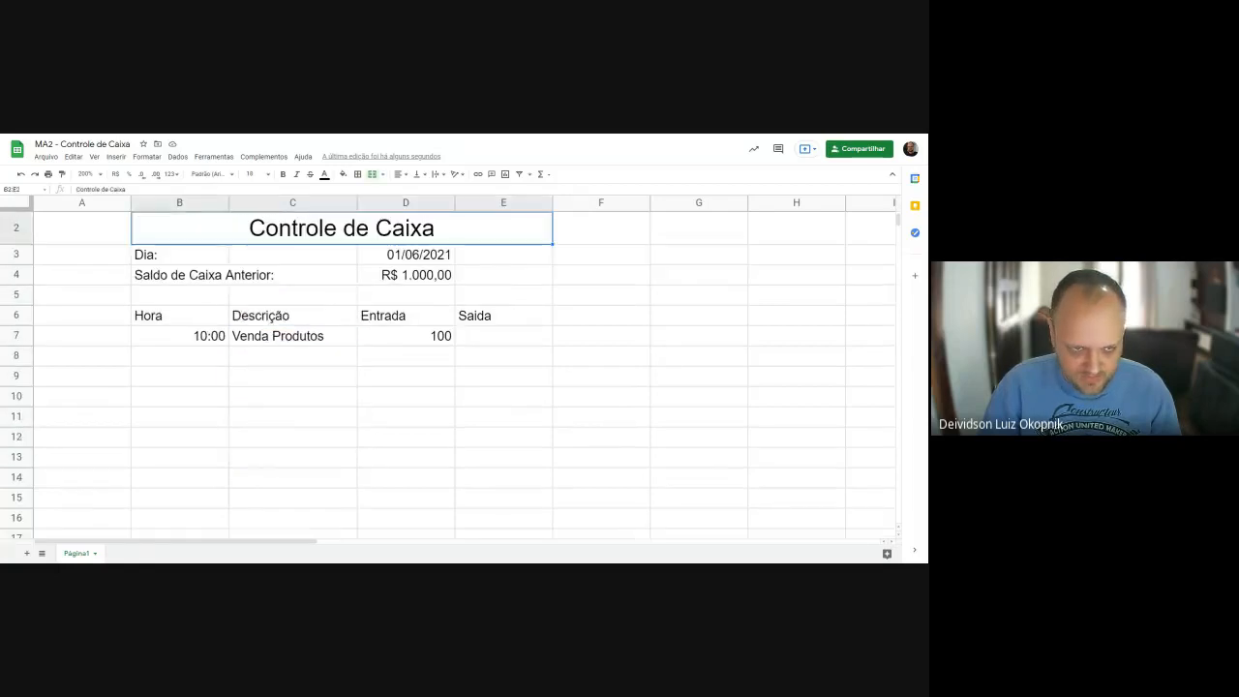
key(Down)
key(Down)
key(Down)
key(Down)
key(Down)
key(Down)
key(Down)
key(Down)
key(Down)
key(Down)
key(Down)
key(Down)
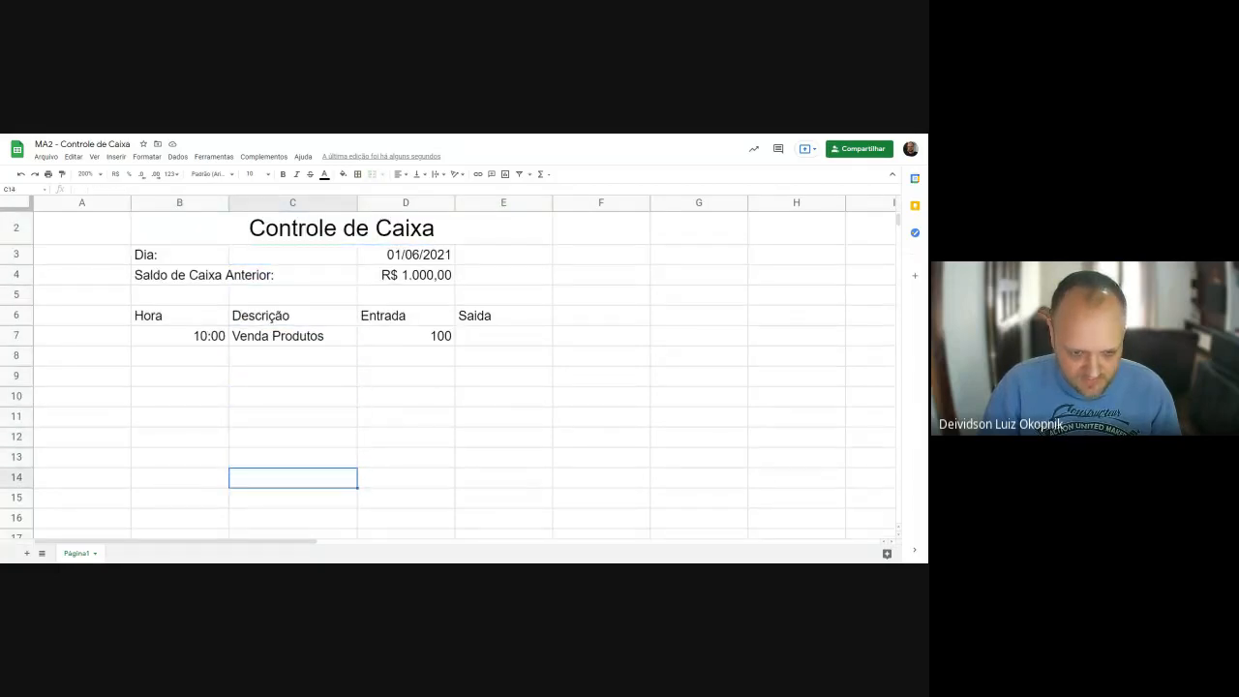
Enter the label Total in C14 and the label Saldo Final do Caixa: in B16.
text(Total)
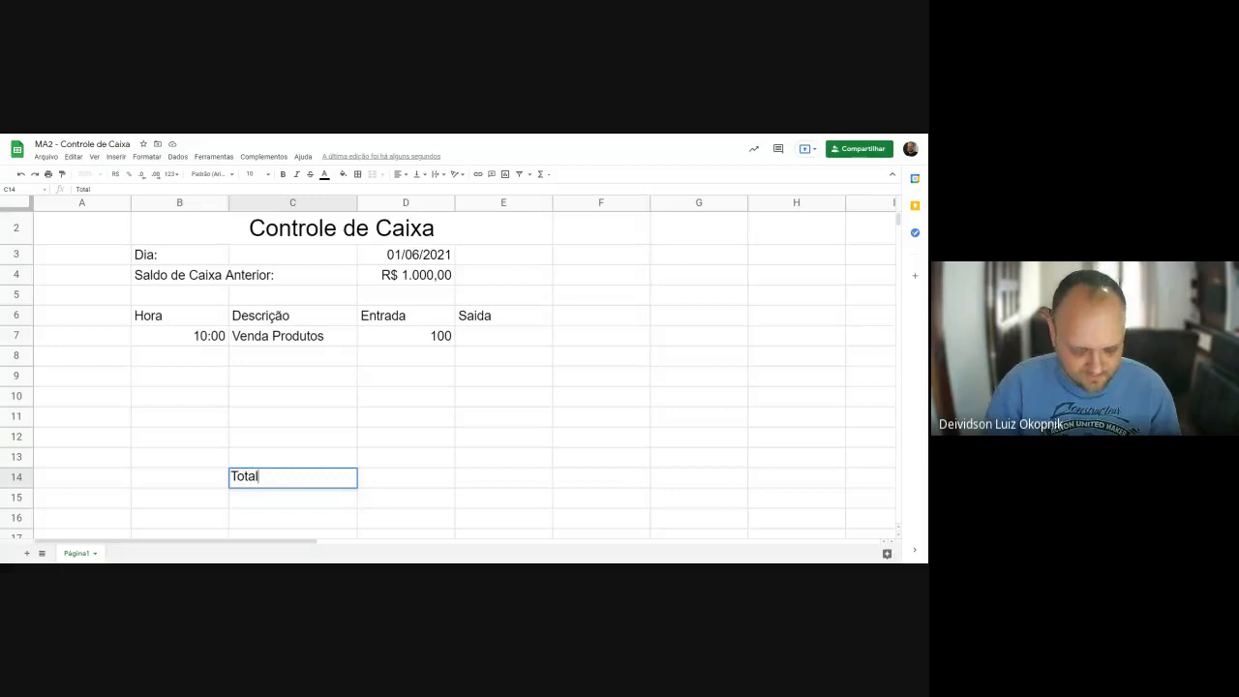
key(Return)
key(Left)
key(Down)
text(Saldo )
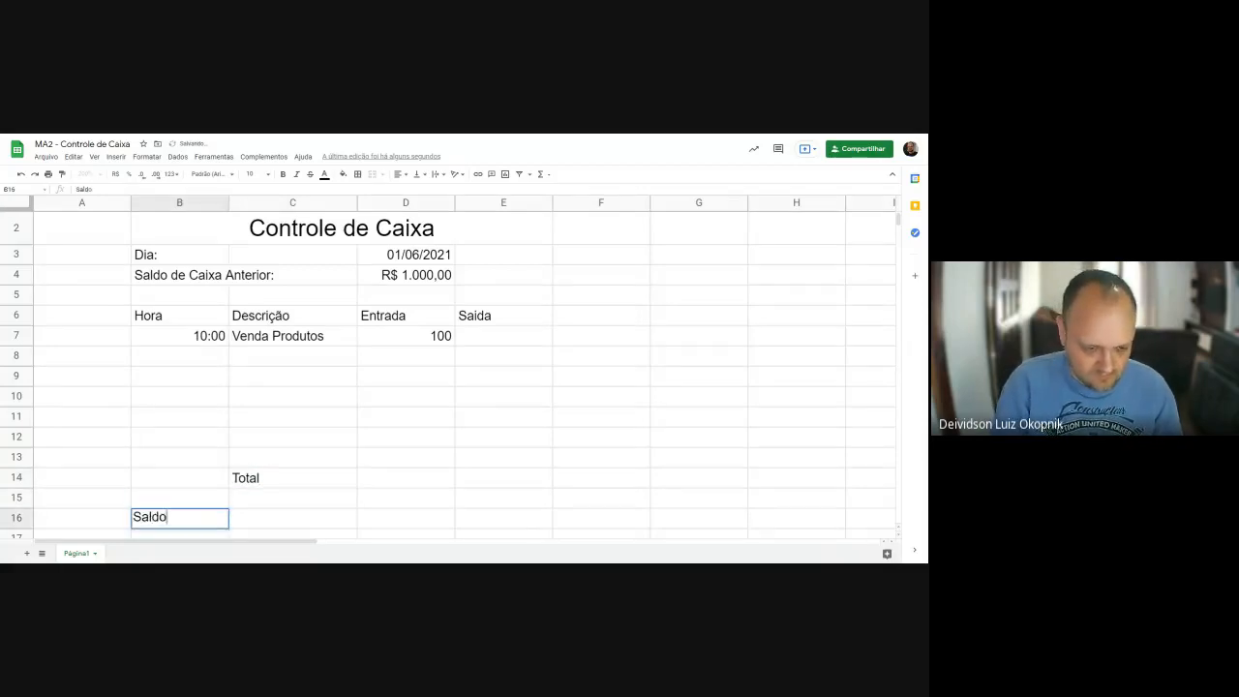
text(Final do Caixa:)
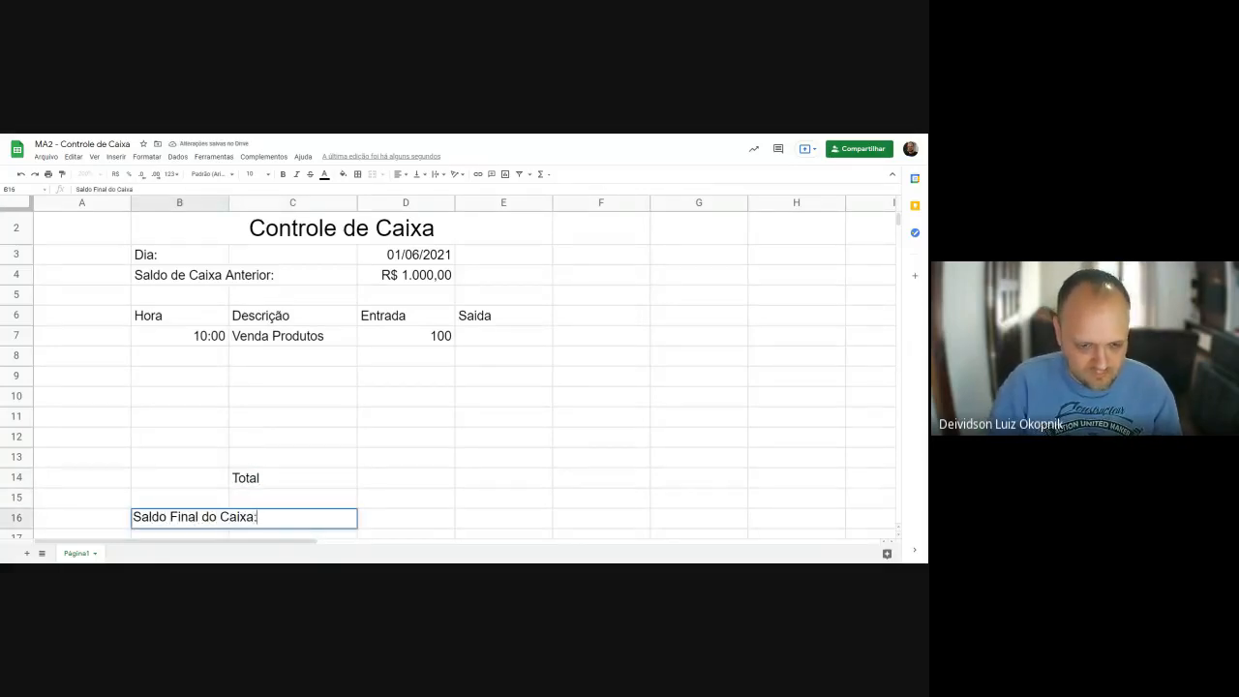
key(Tab)
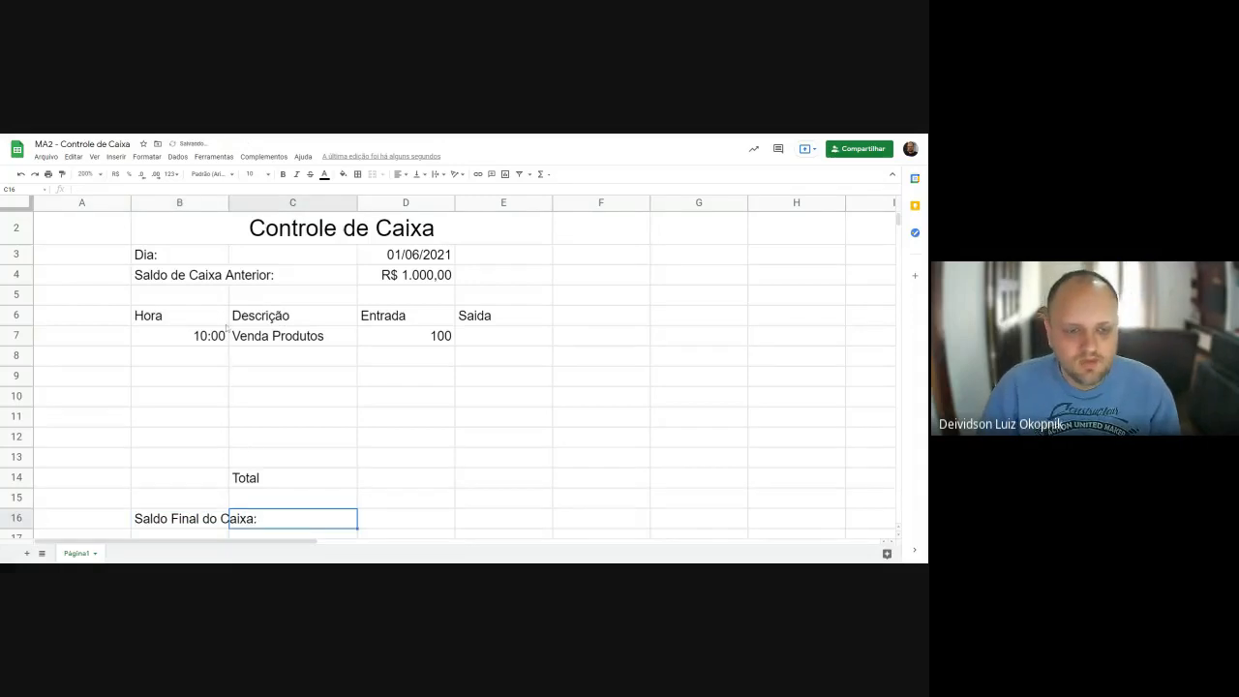
Apply a medium solid outer border around the whole table B6:E14.
drag(222, 319, 465, 459)
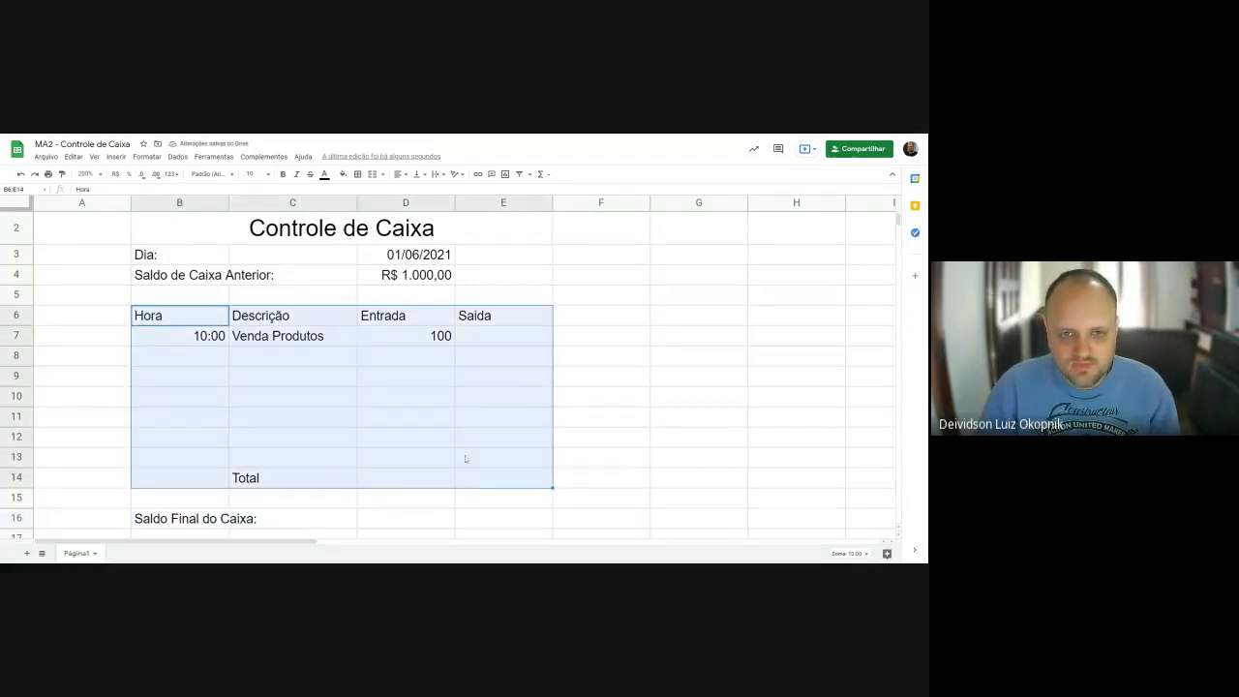
click(357, 174)
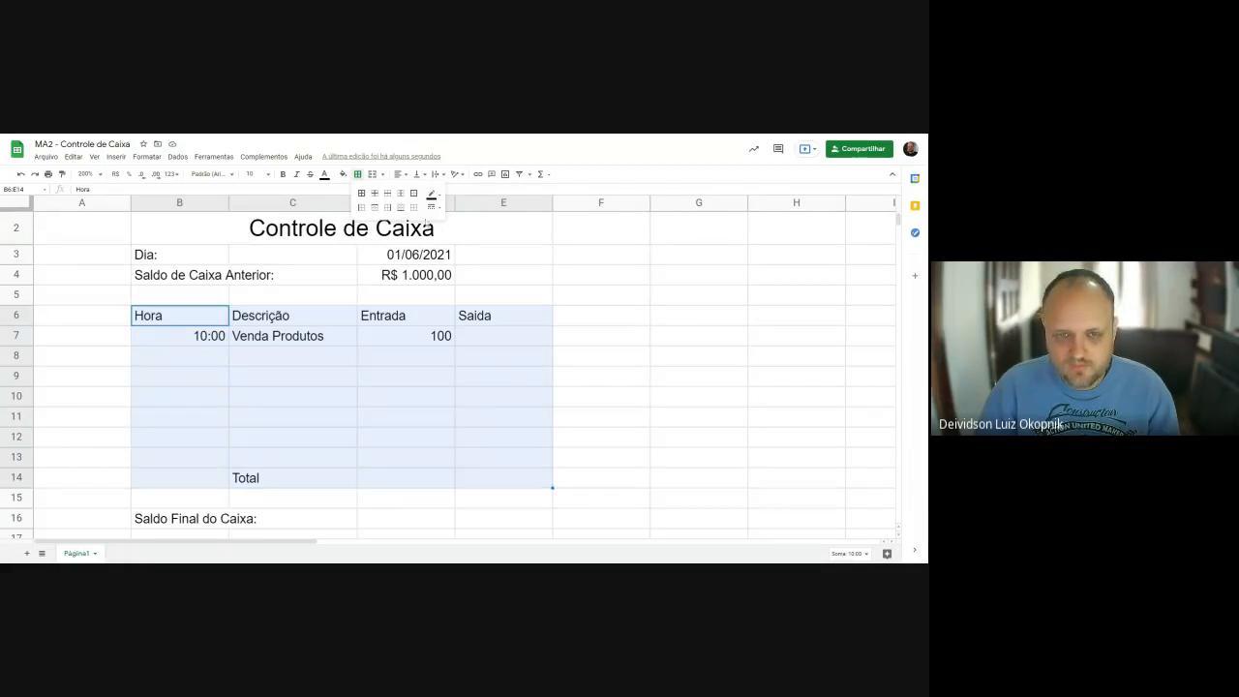
click(432, 207)
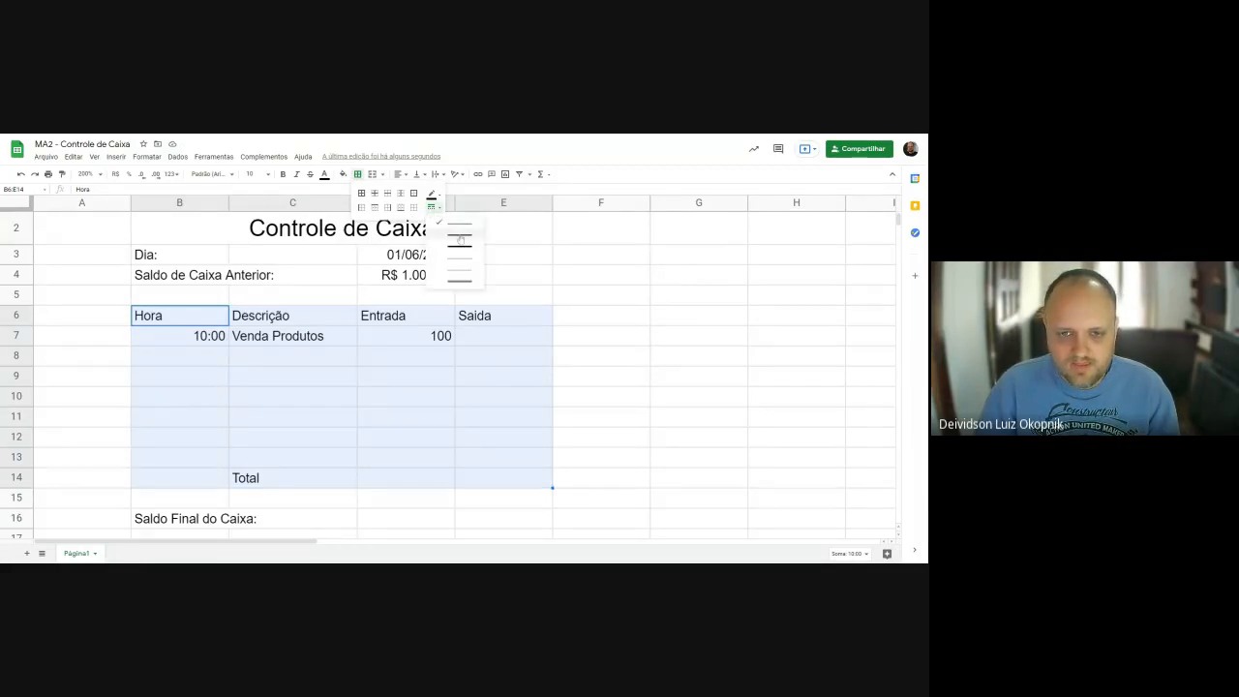
click(460, 240)
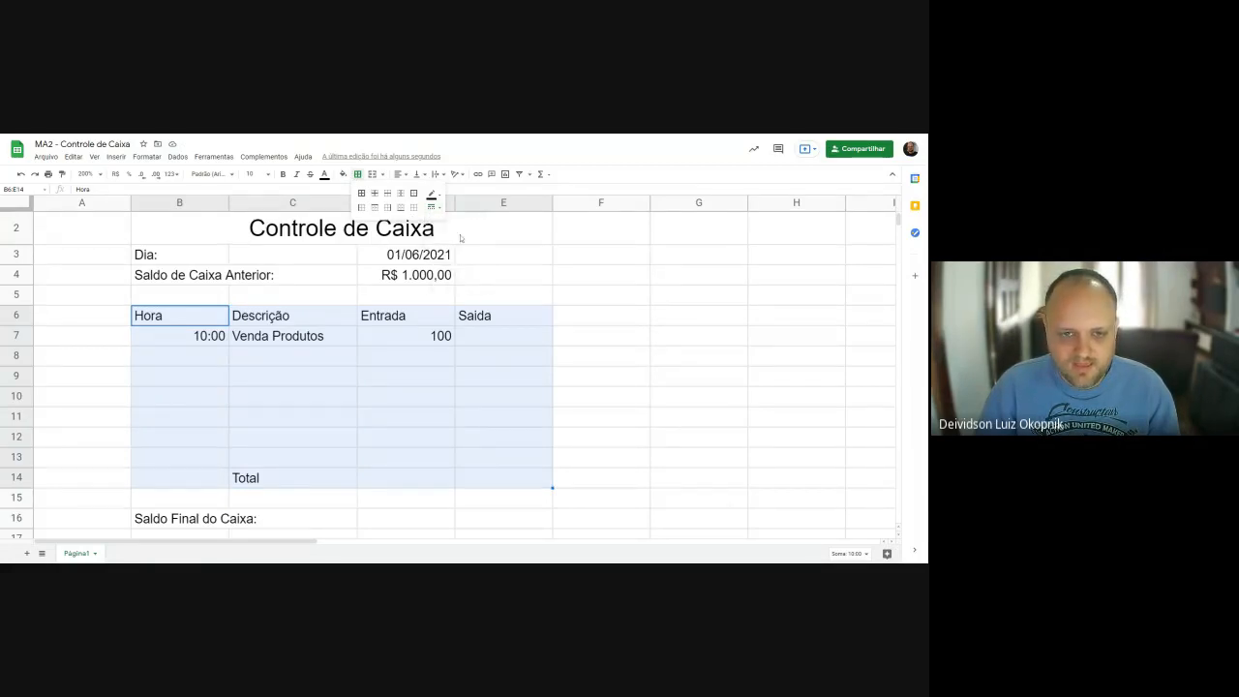
click(401, 207)
Add a medium outer border around the header row B6:E6.
drag(194, 319, 493, 319)
click(357, 174)
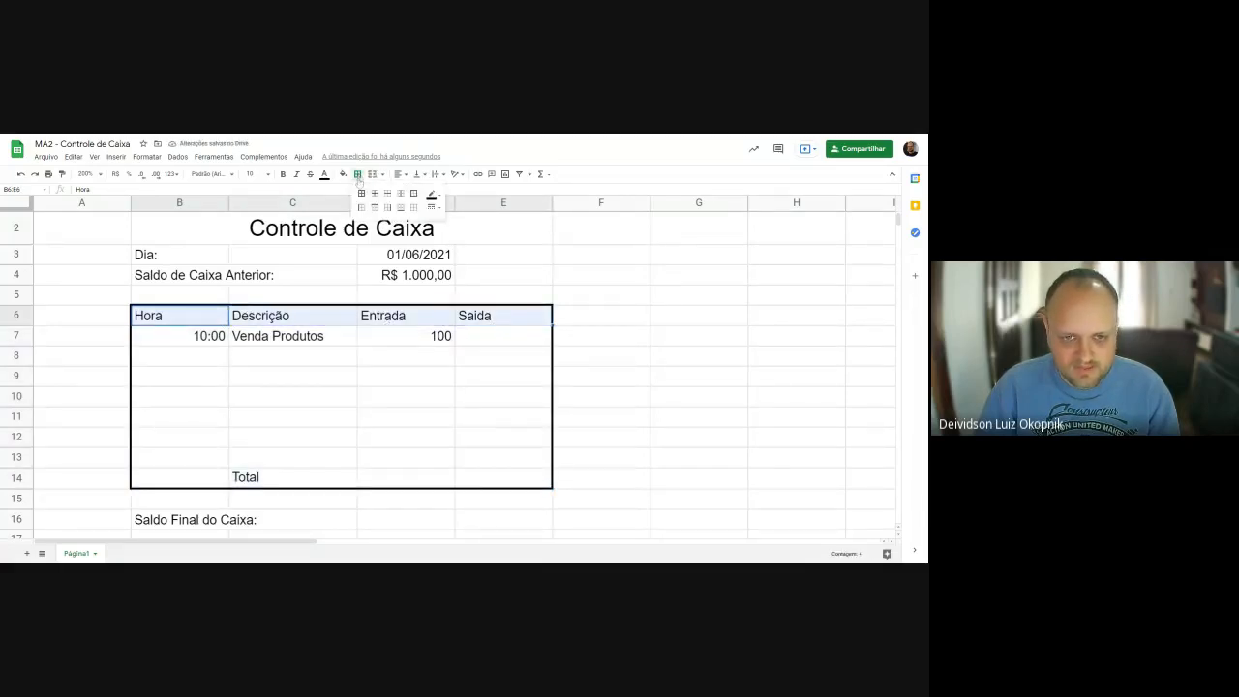
click(414, 193)
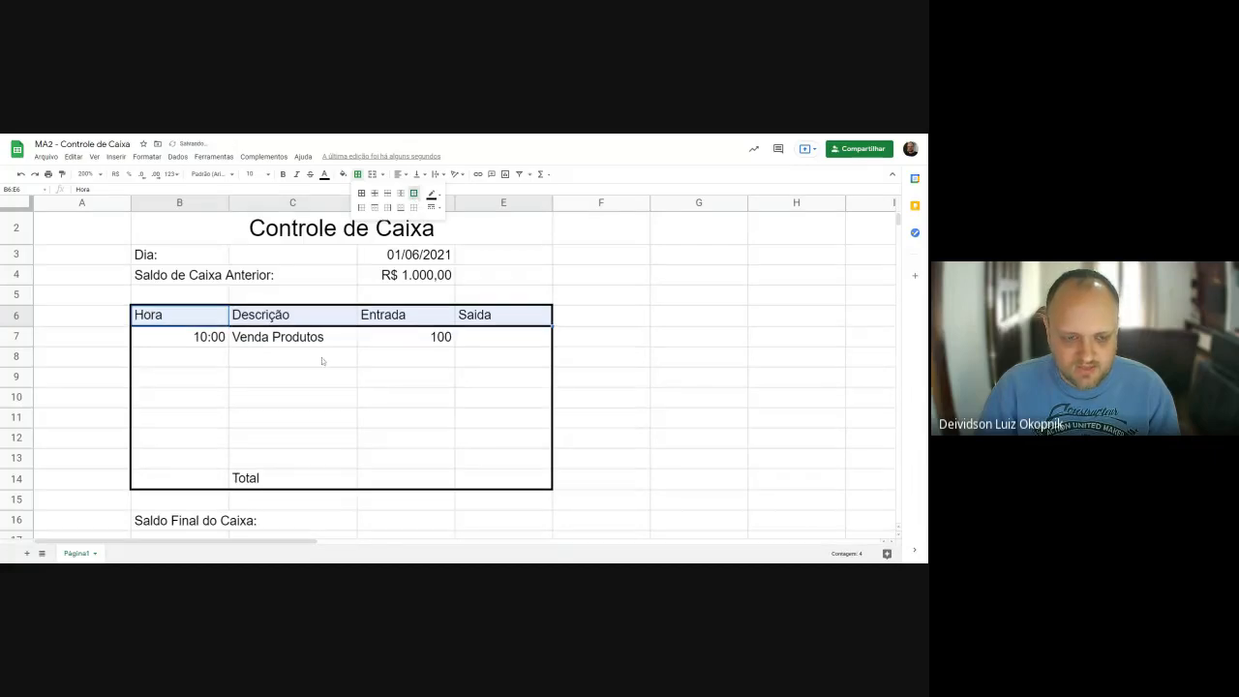
Try borders on every cell of B7:E13, undo them, and apply only an outer border around those entry rows.
click(290, 339)
drag(181, 339, 484, 474)
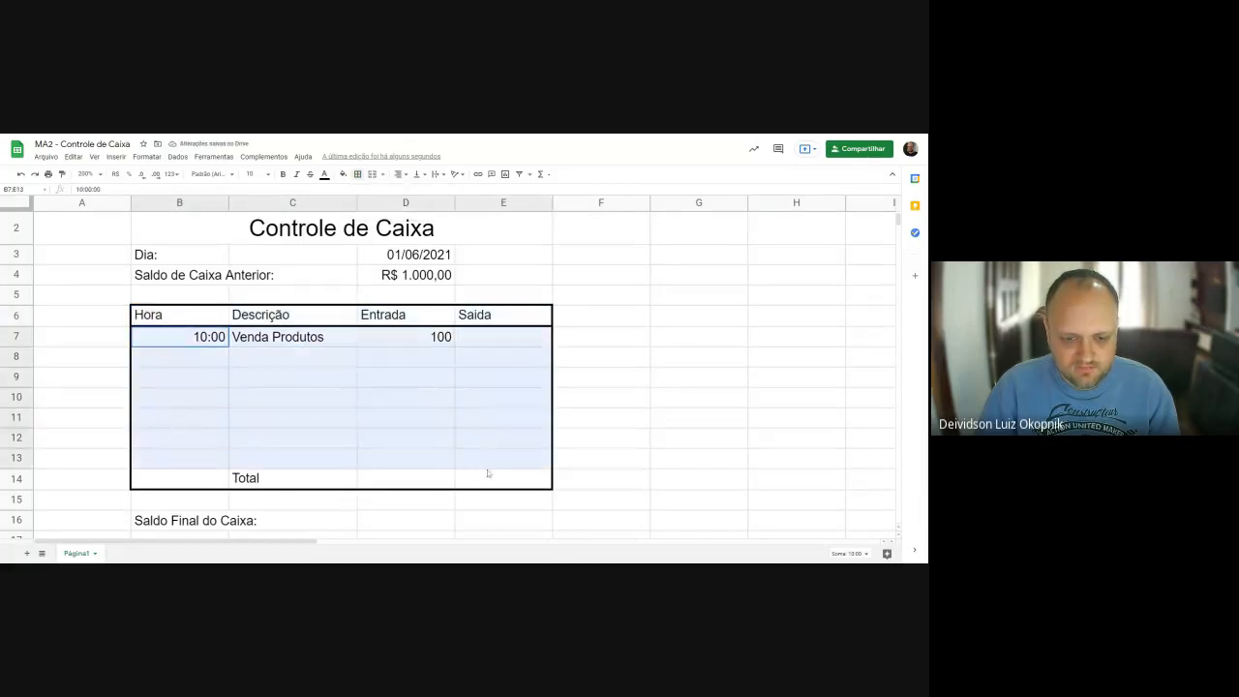
click(357, 174)
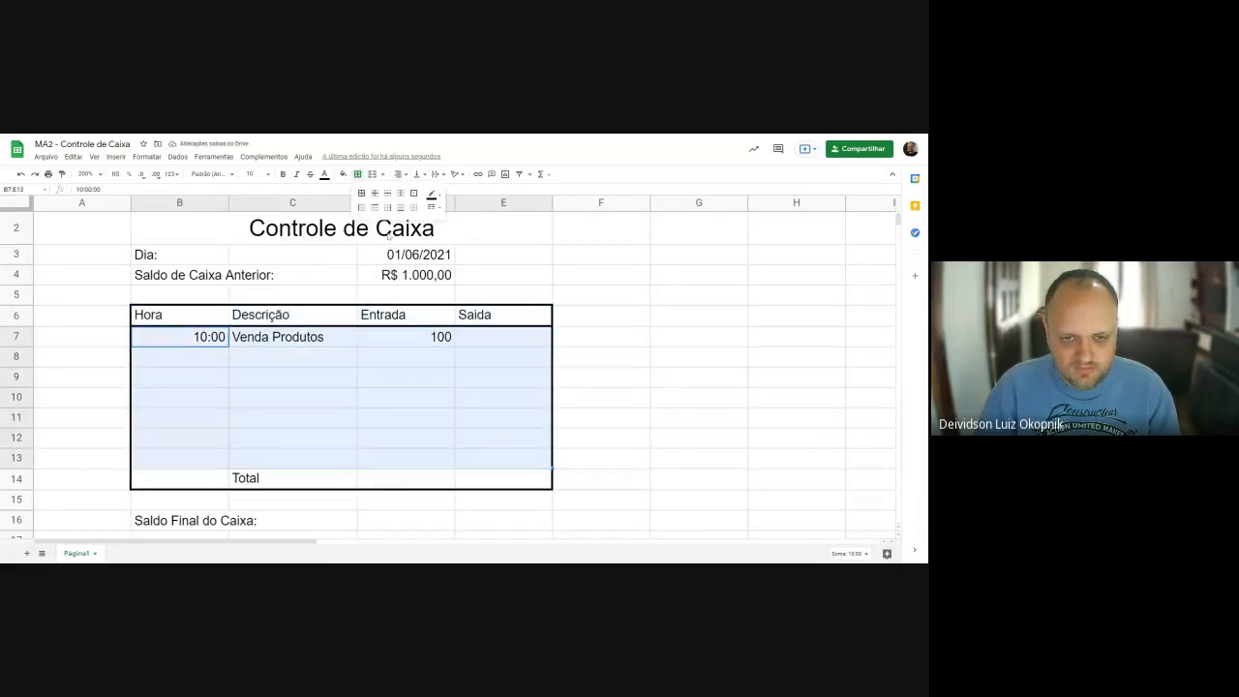
click(361, 194)
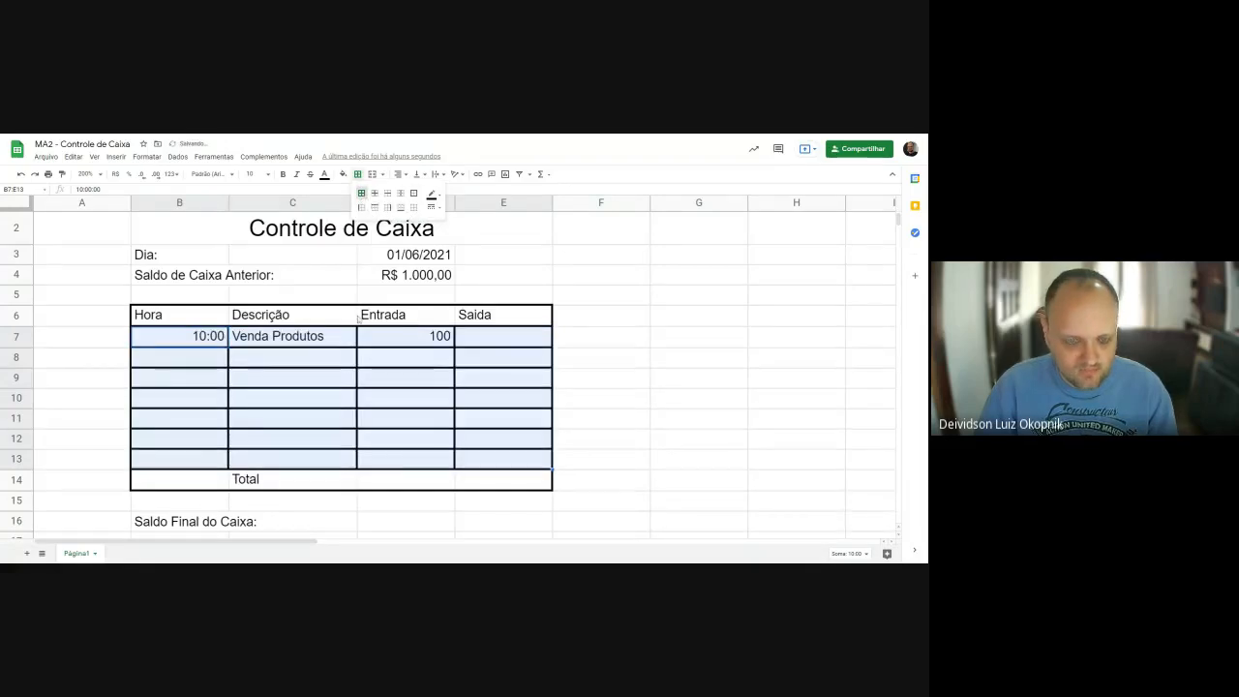
key(ctrl+z)
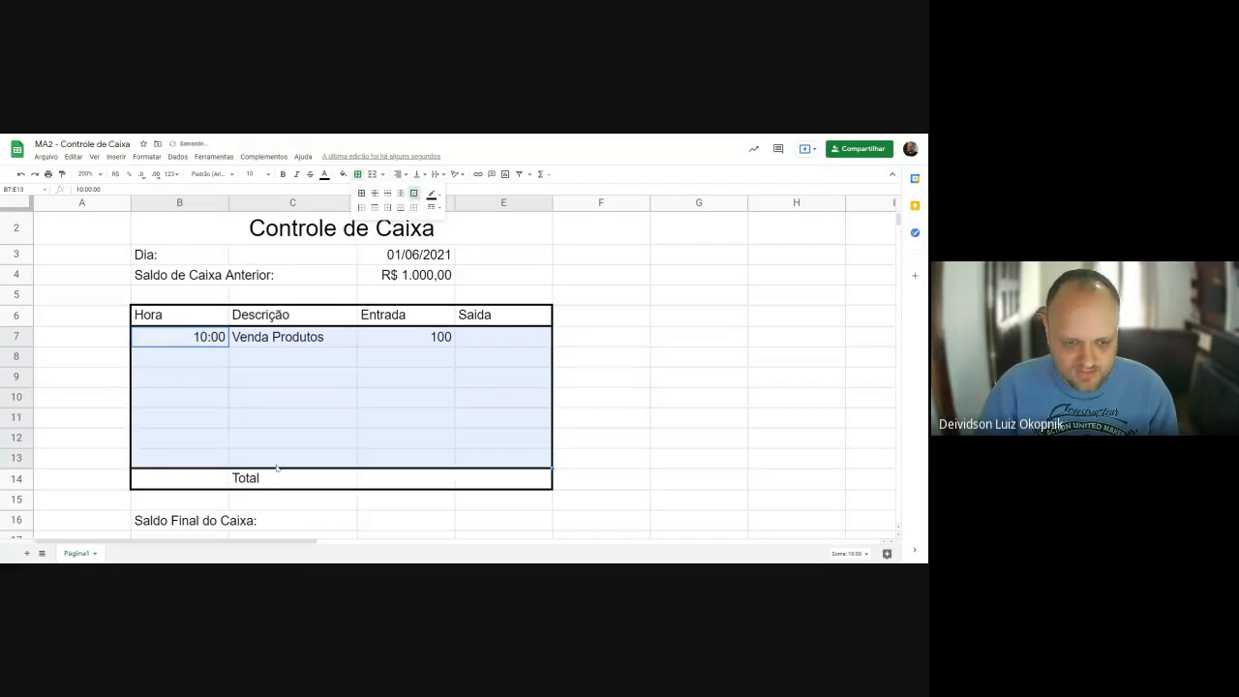
Add thin vertical inner borders between the columns of the entry rows B7:E13.
click(295, 419)
drag(179, 338, 542, 461)
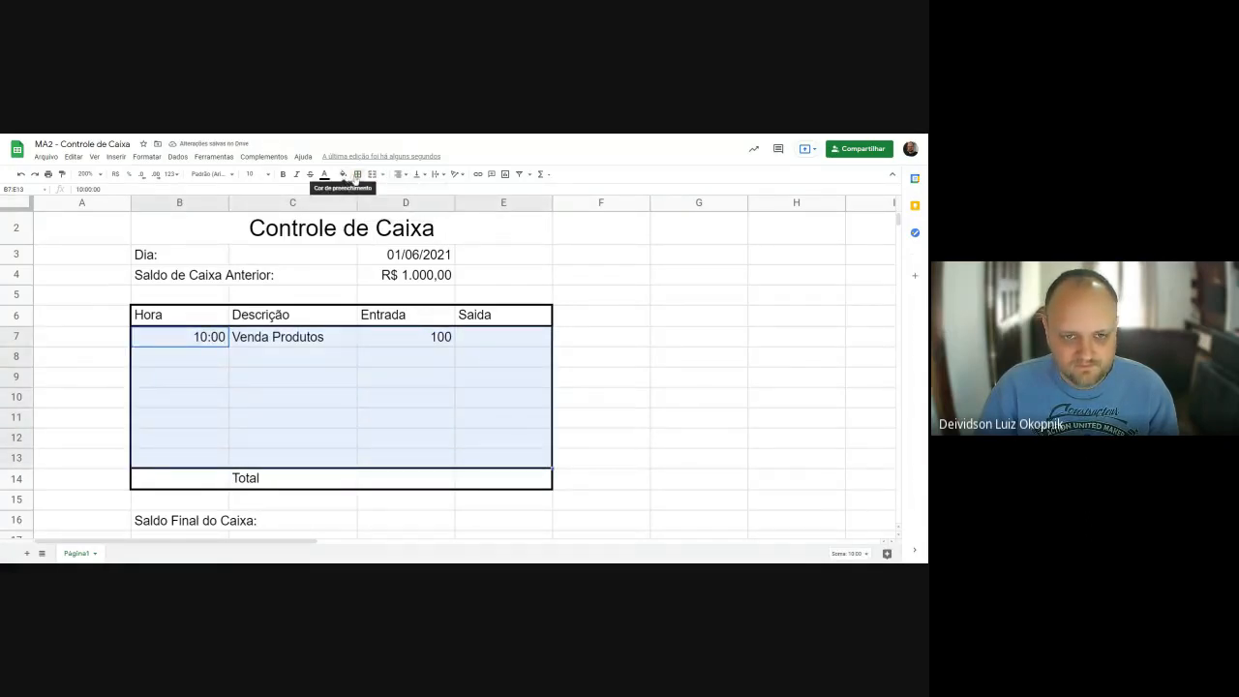
click(357, 174)
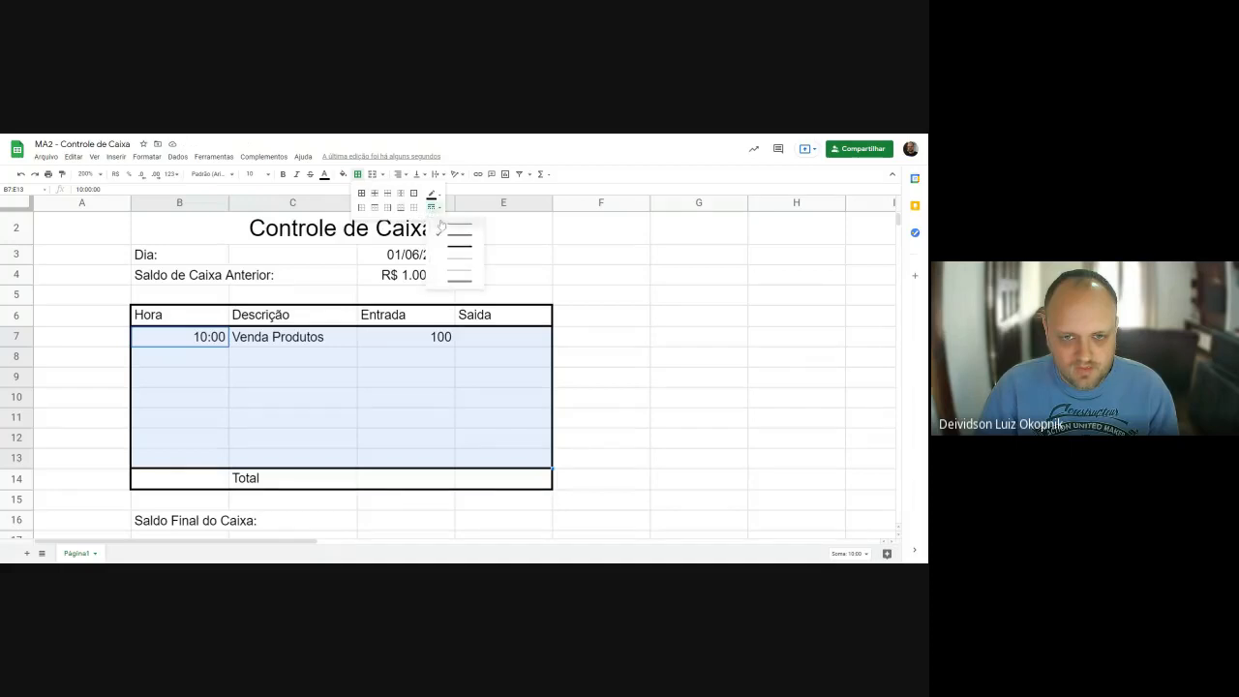
click(400, 192)
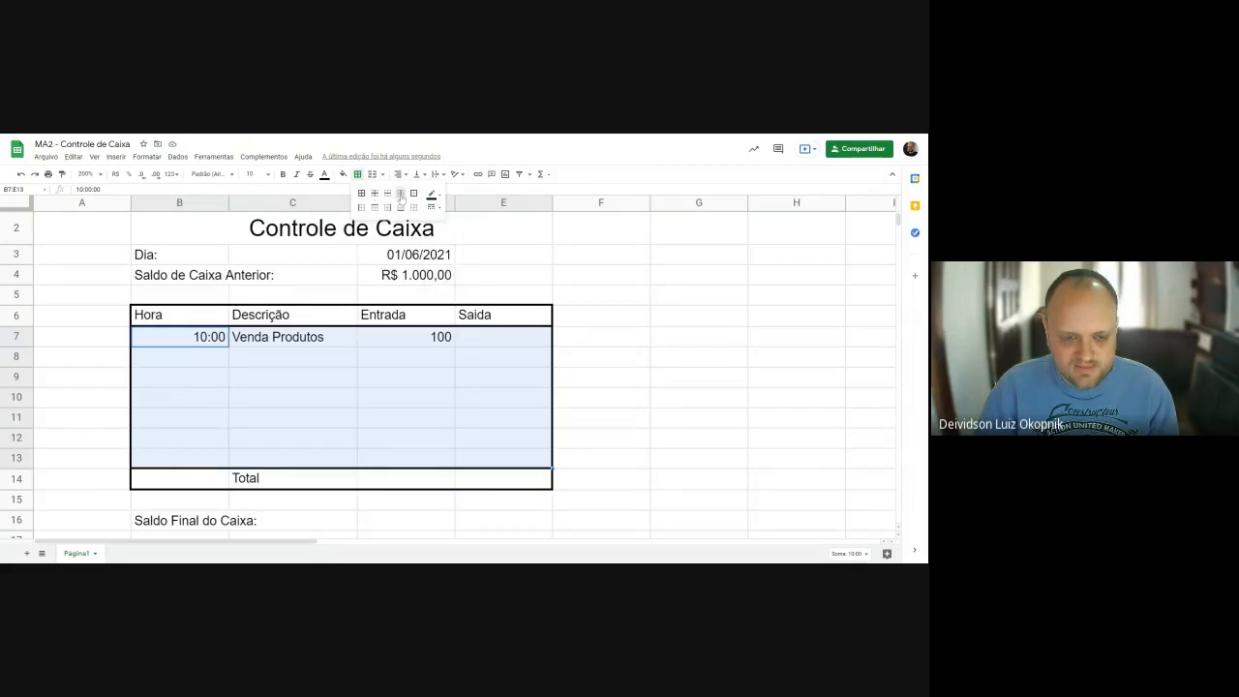
click(400, 207)
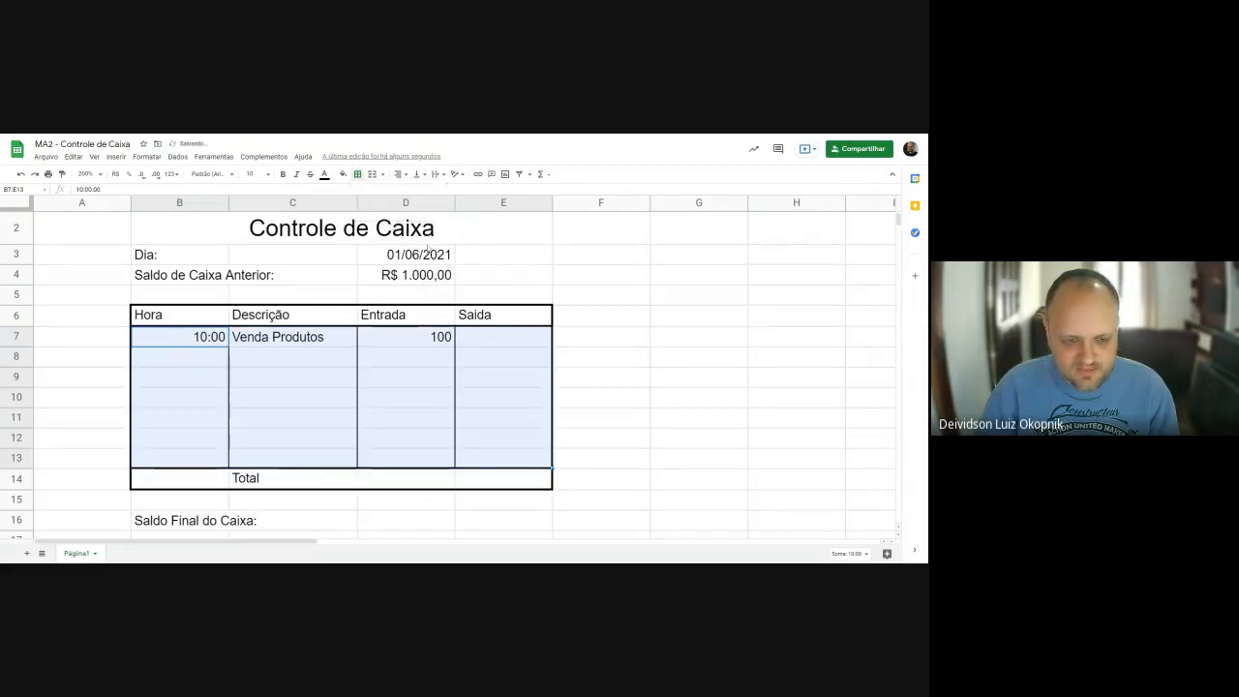
Add dotted horizontal borders between the entry rows in B7:E13.
click(358, 175)
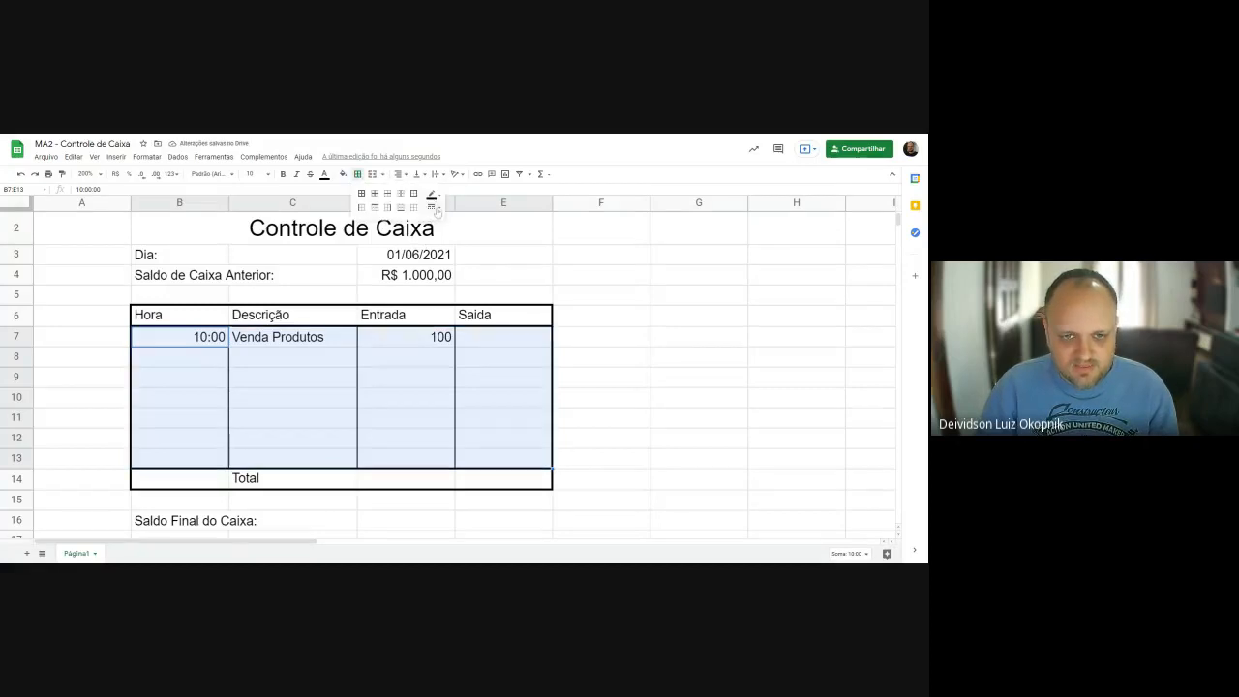
click(438, 209)
click(453, 271)
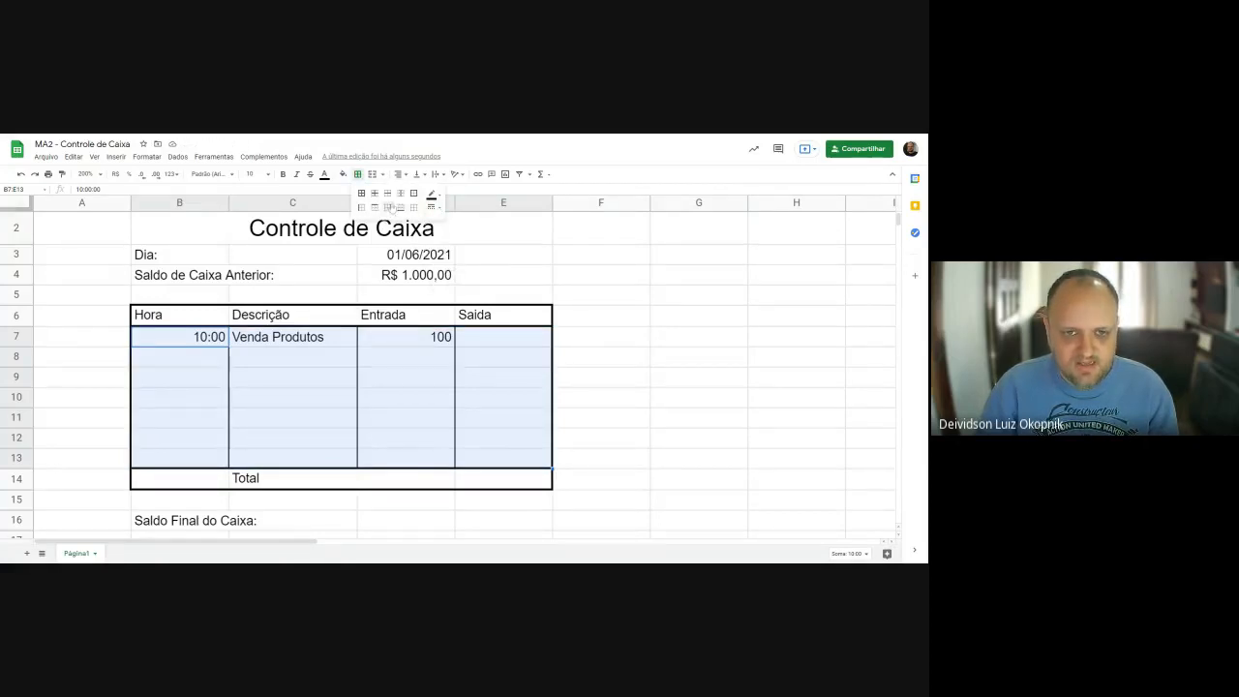
click(388, 207)
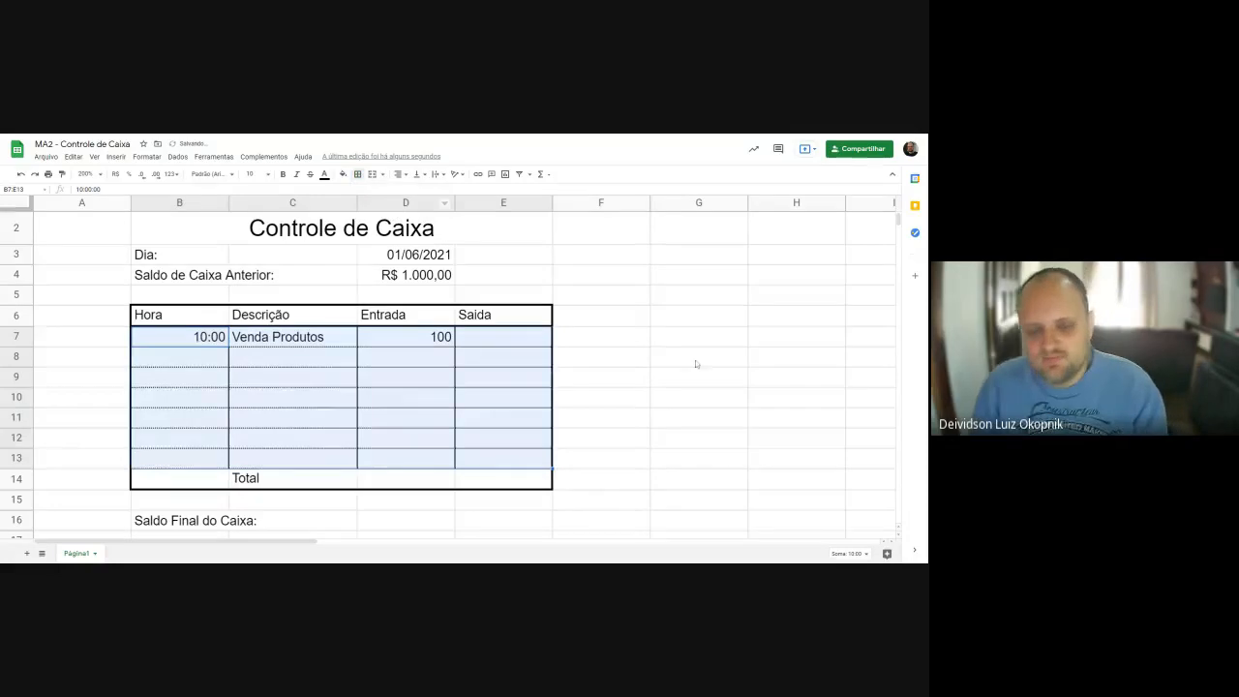
click(694, 364)
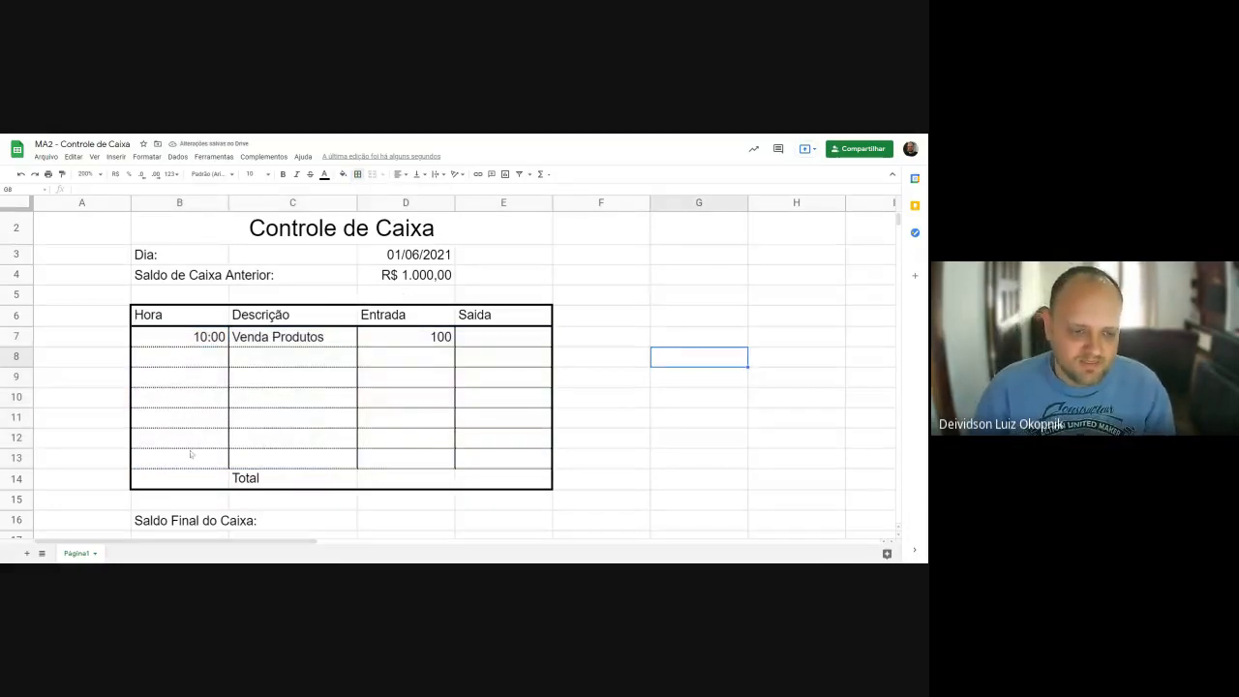
Reapply a medium solid border to the entry rows B7:E13 to separate them from the Total row.
mouse_move(180, 340)
mouse_down()
mouse_move(416, 454)
mouse_move(519, 461)
mouse_up()
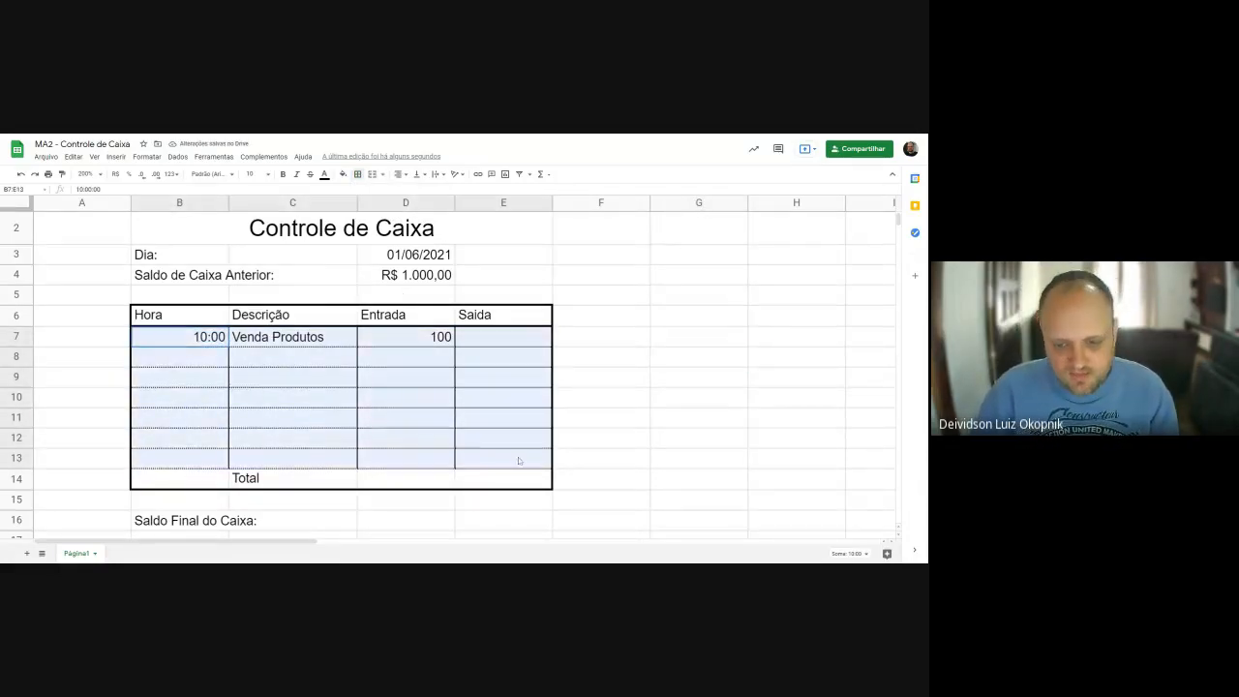
click(358, 174)
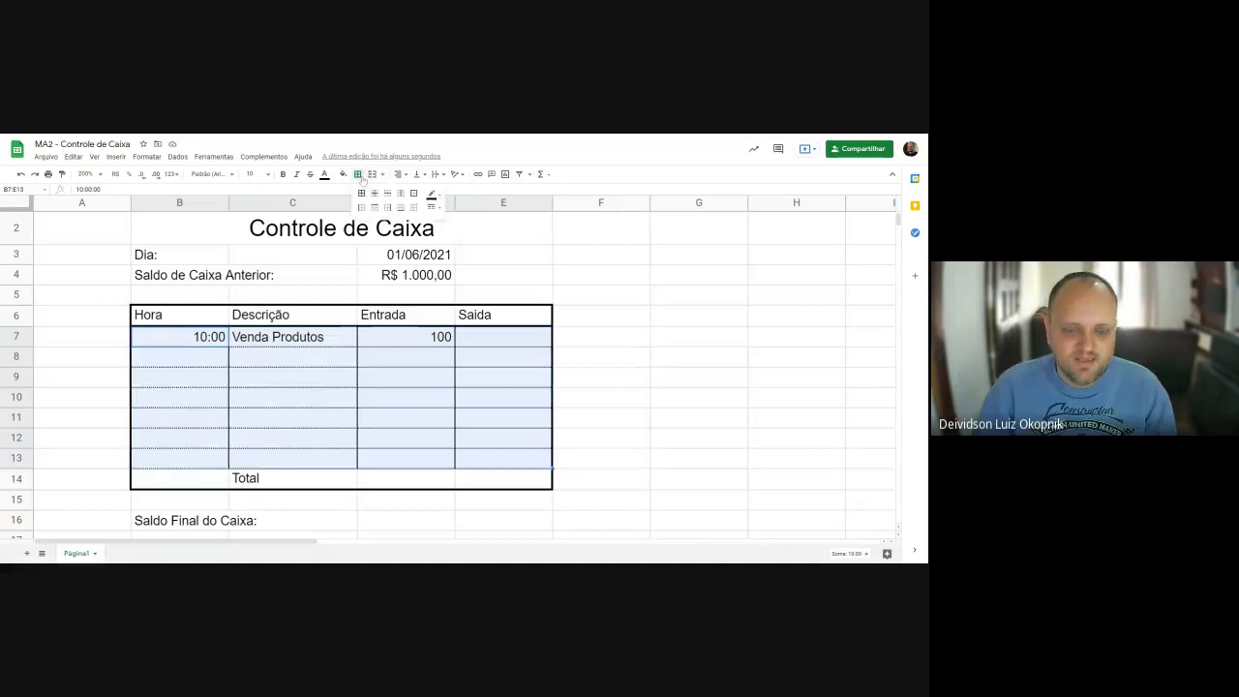
click(432, 208)
click(447, 234)
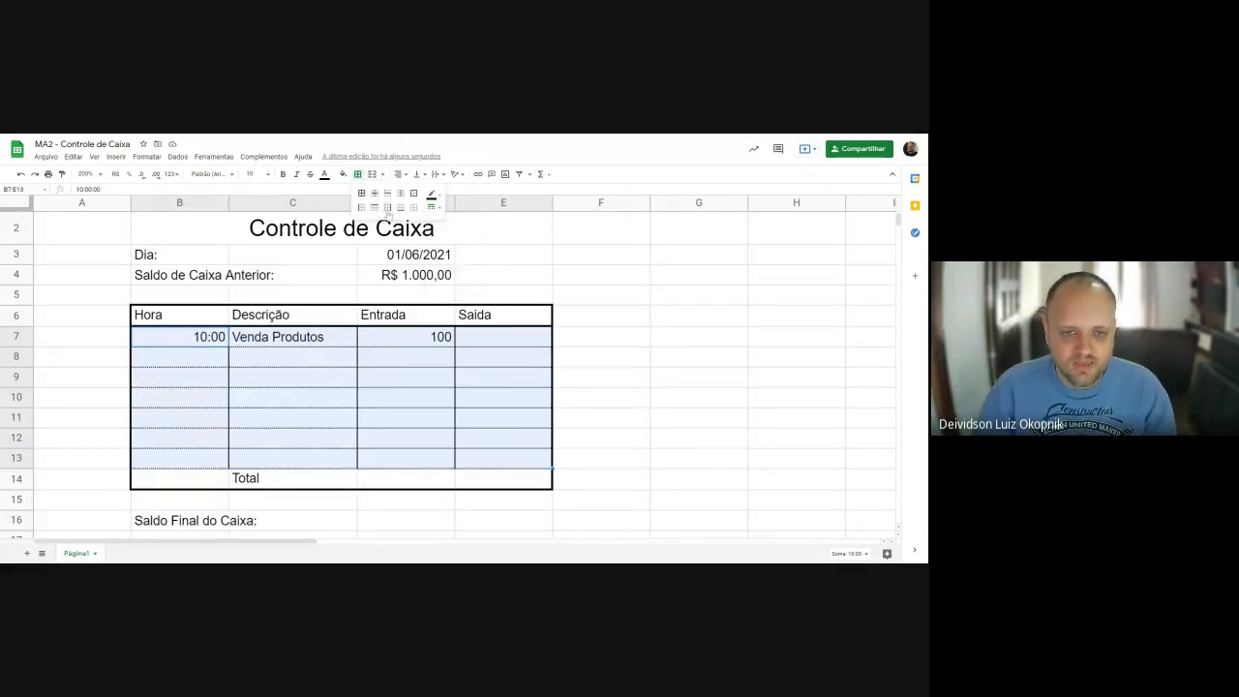
click(401, 209)
click(653, 375)
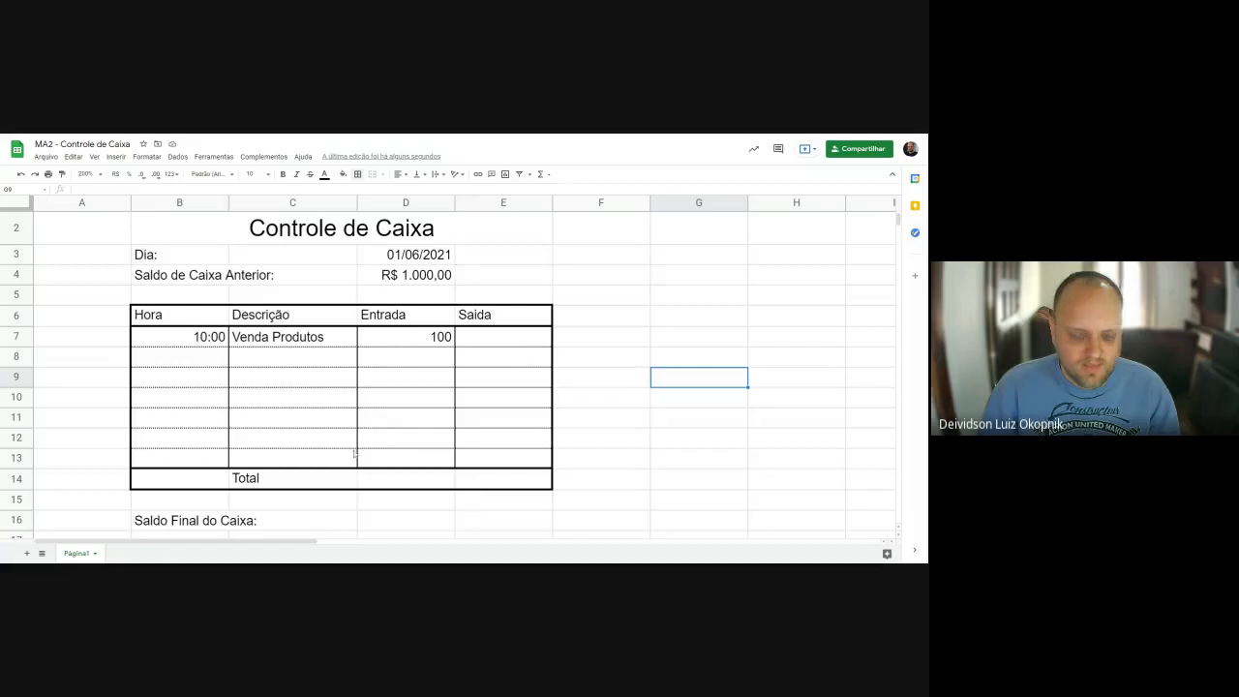
Format the Entrada and Saida cells D7:E14 as currency in R$.
click(399, 386)
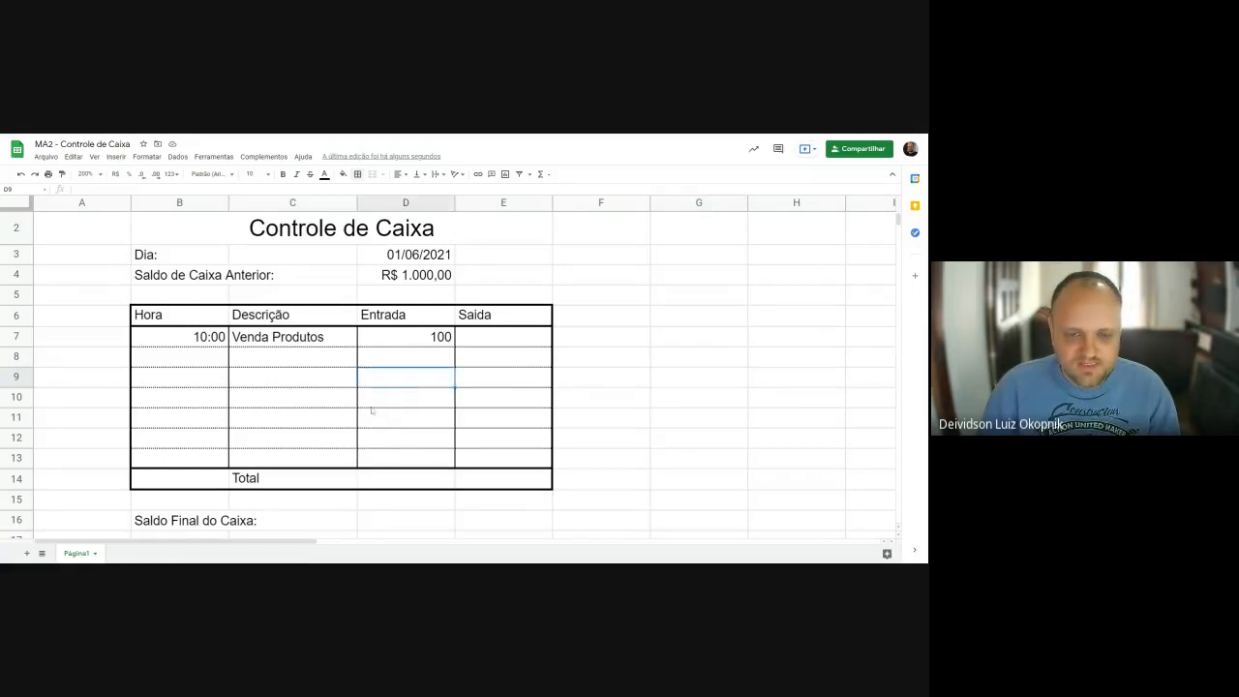
drag(376, 341, 504, 481)
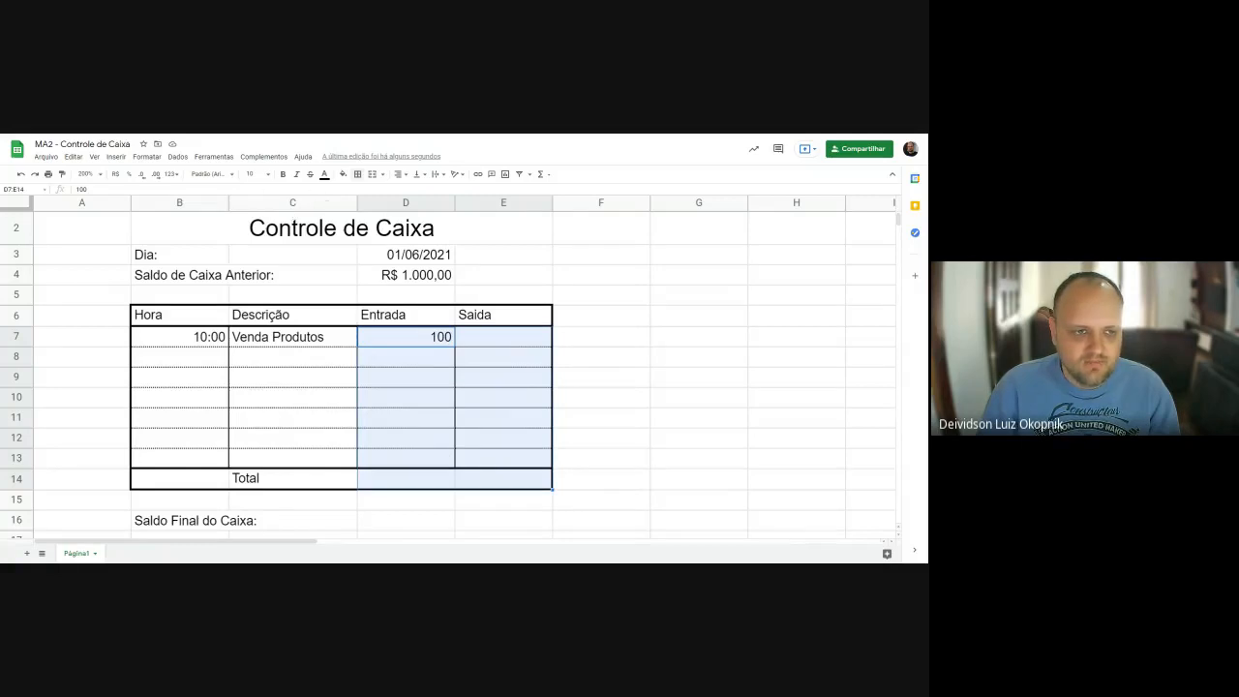
click(115, 174)
click(712, 436)
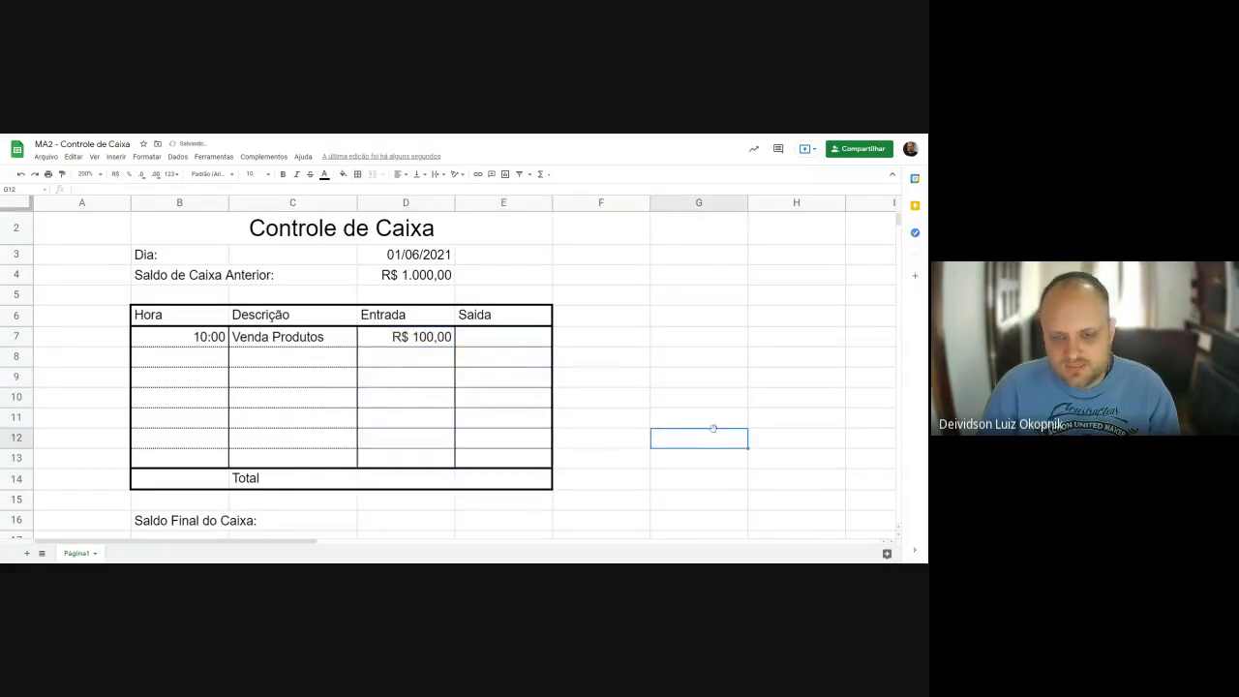
Enter the time 11:00 in B8 and the description Pagamento Luz in C8.
click(491, 380)
click(414, 359)
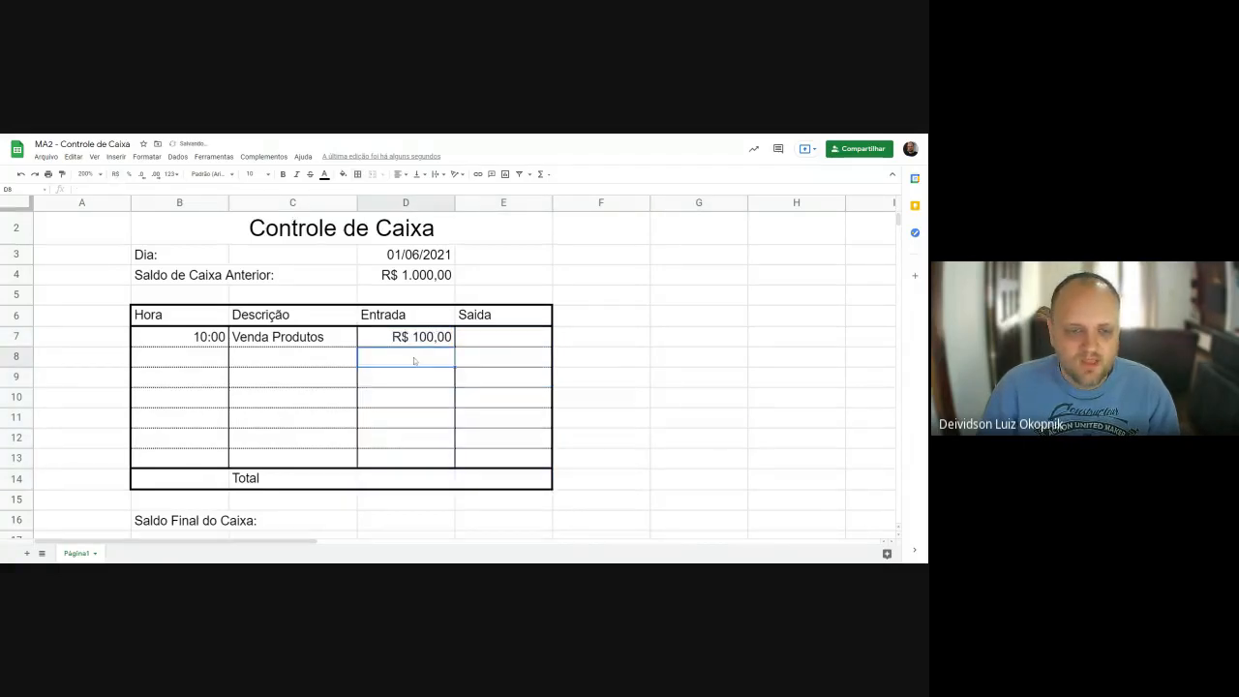
click(299, 362)
click(199, 357)
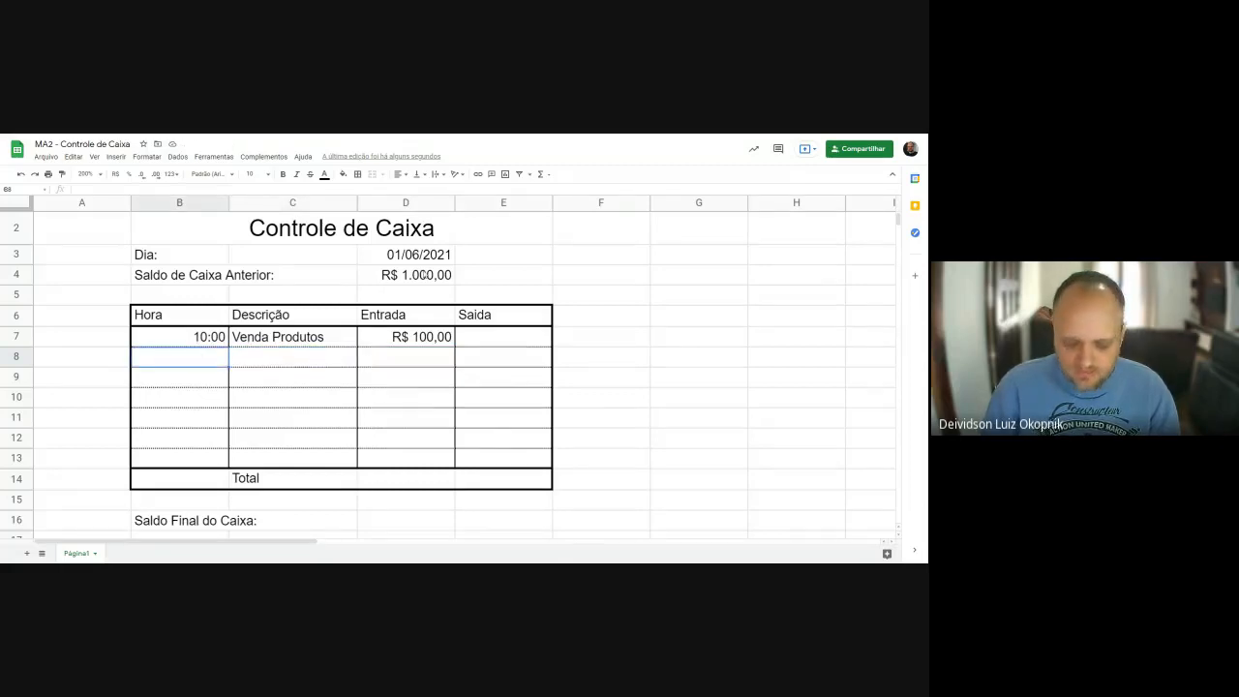
text(11:)
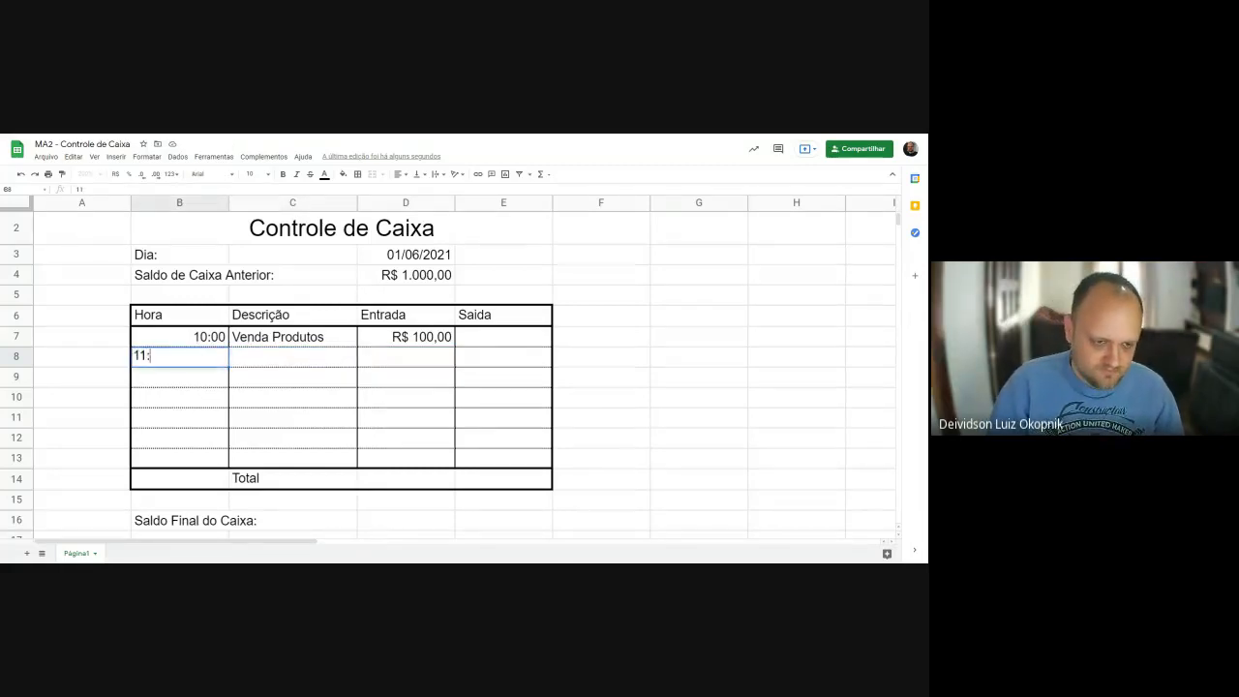
text(00)
key(Tab)
text(Pa)
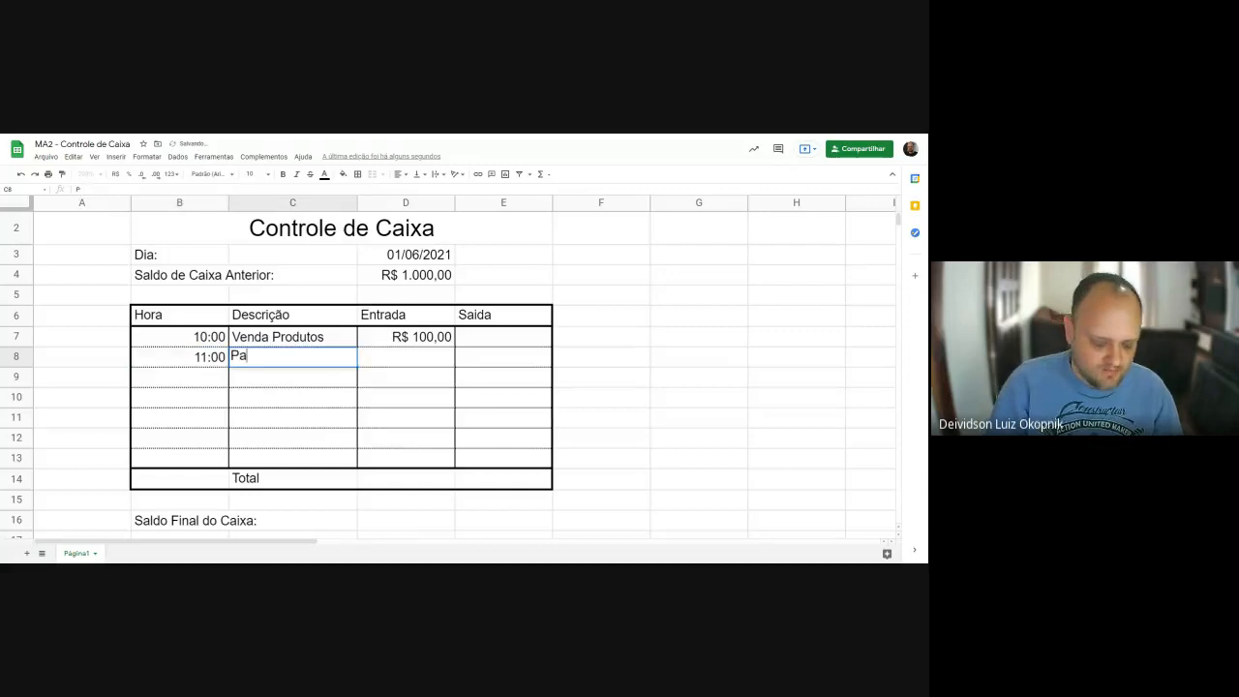
text(gamento Luz)
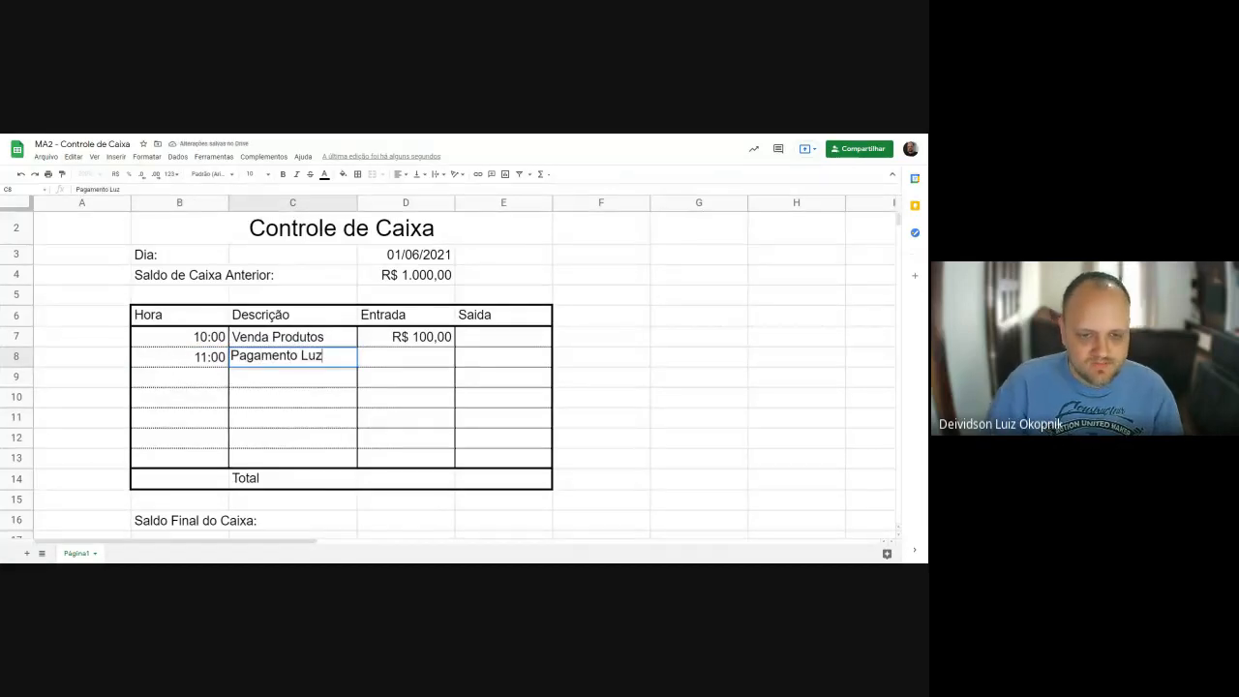
key(Tab)
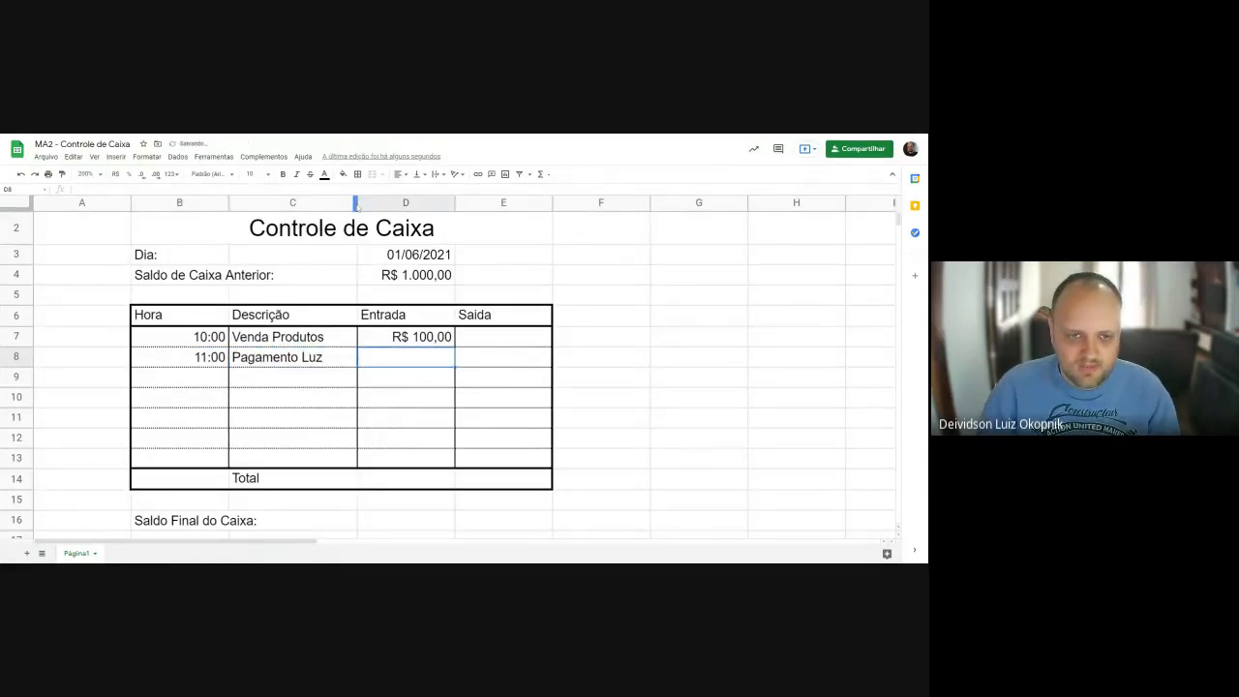
Widen the Descrição column C and enter 215 as the Saida amount for Pagamento Luz in E8.
drag(358, 202, 427, 202)
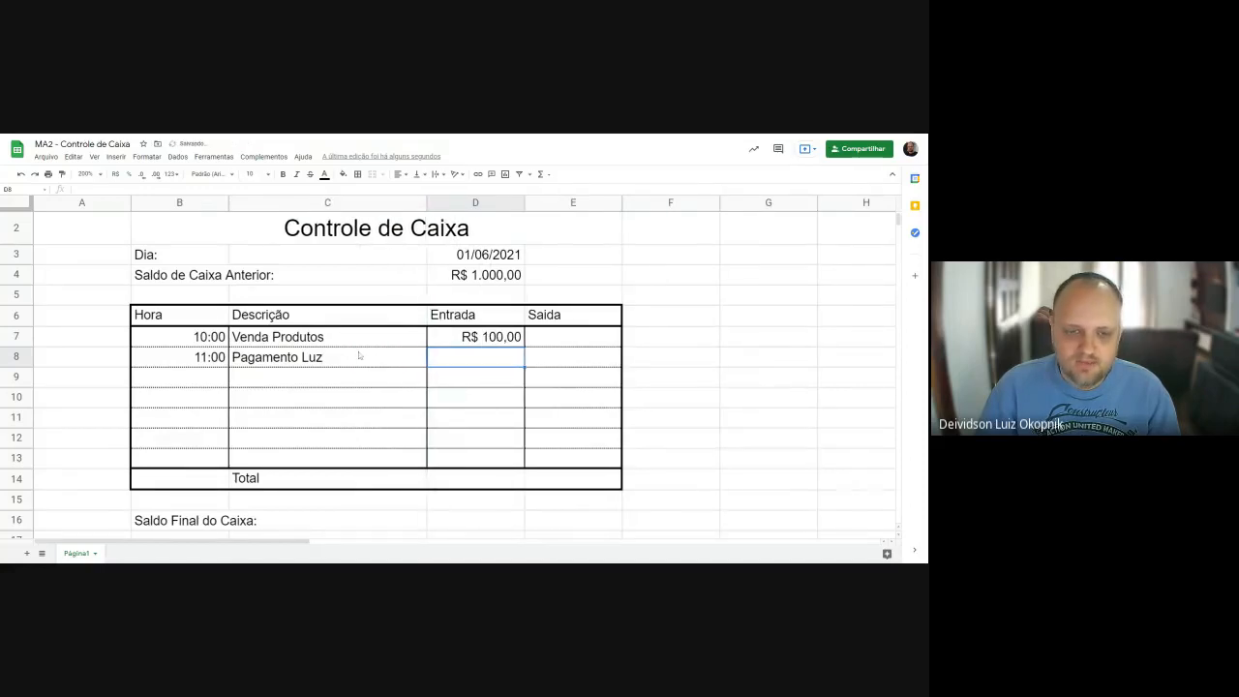
click(566, 361)
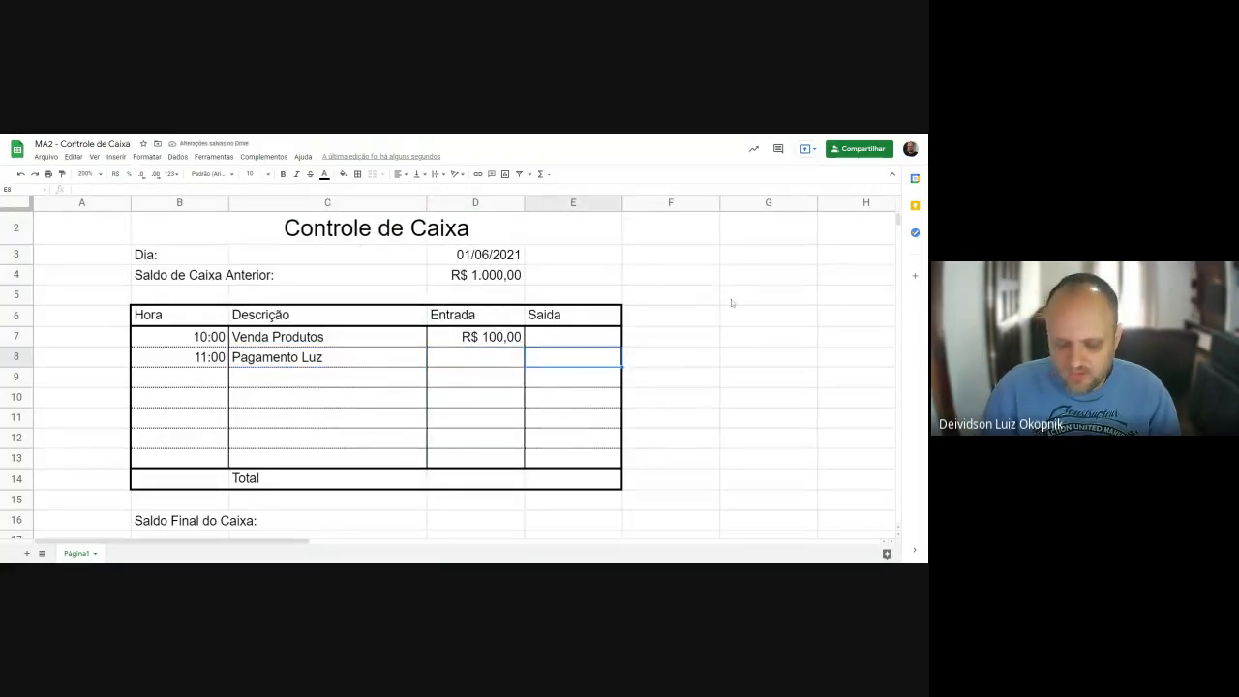
text(215)
key(Return)
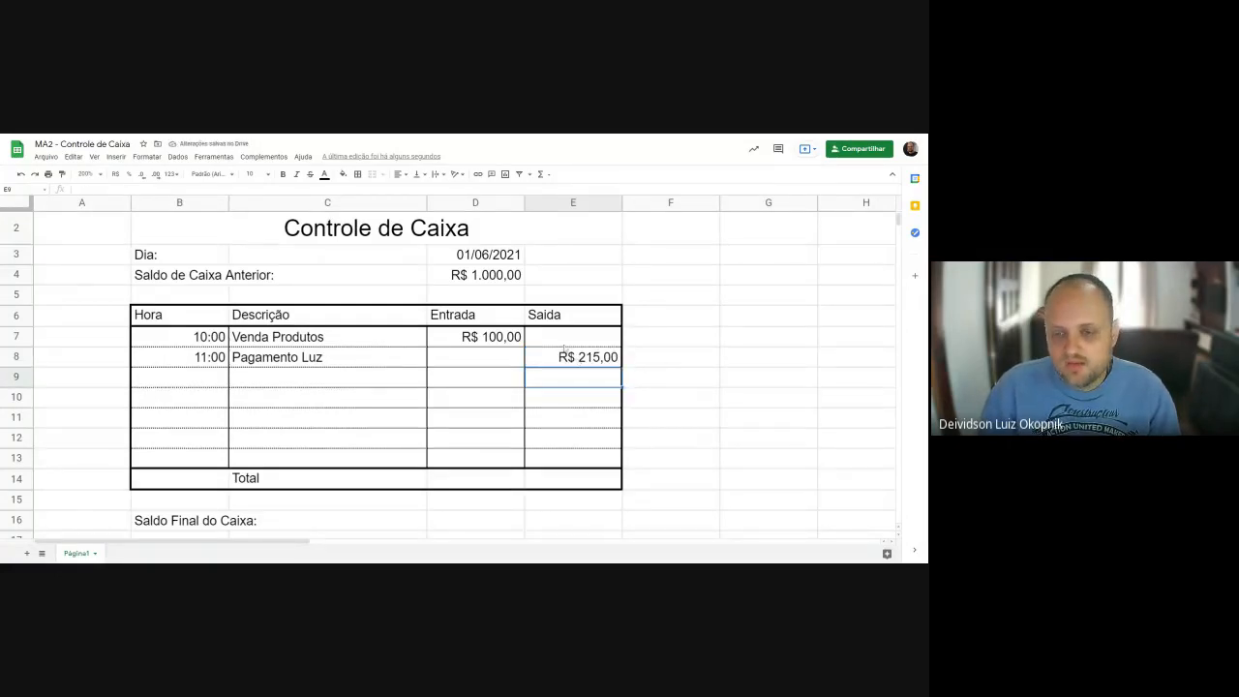
Try a light red fill on the Saida cells E7:E13, and reset the fill color.
drag(577, 336, 582, 461)
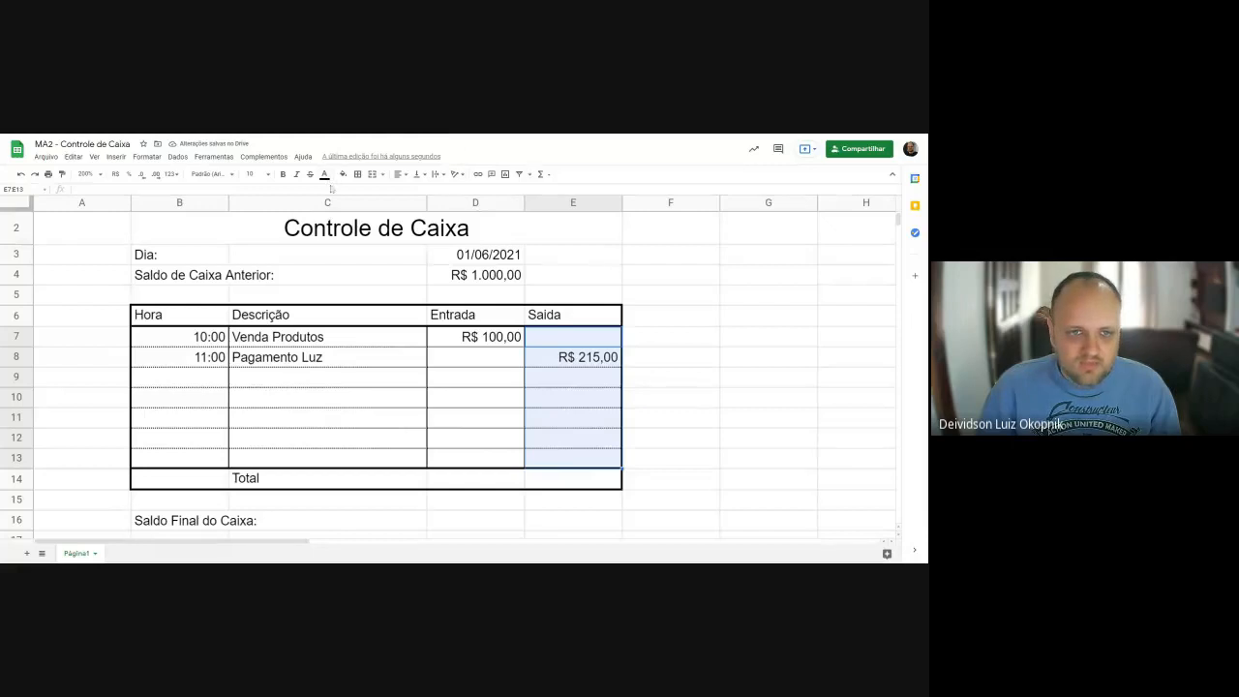
click(343, 175)
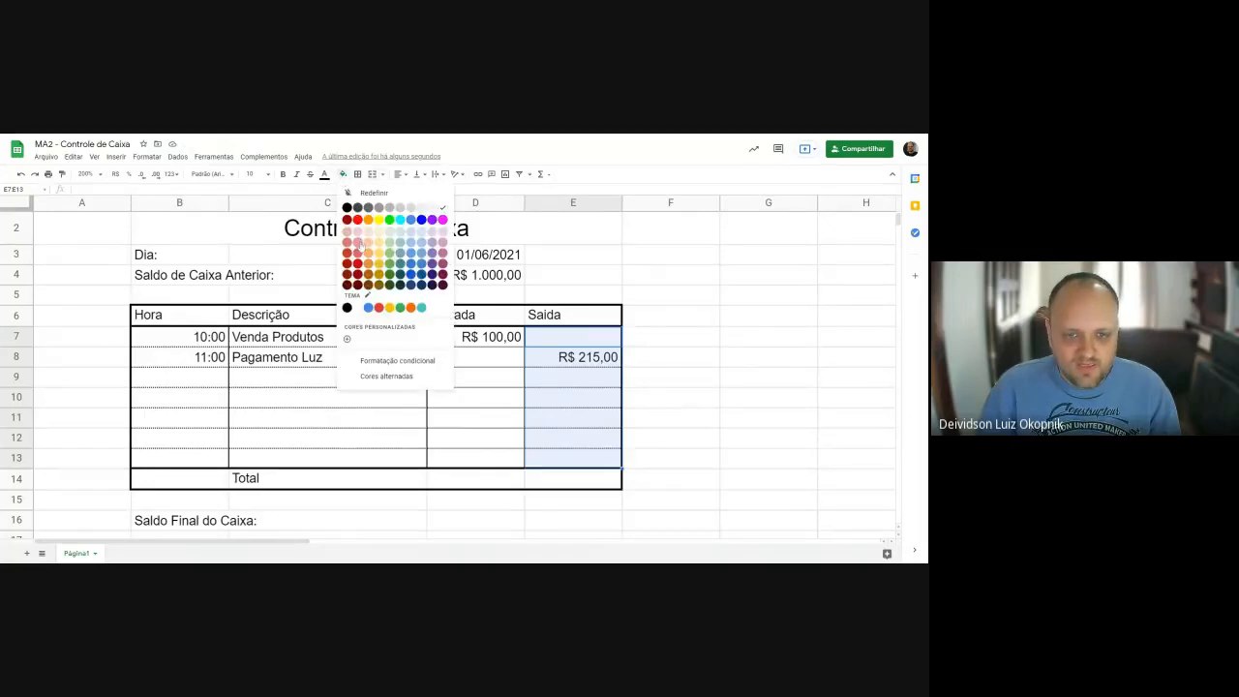
click(361, 248)
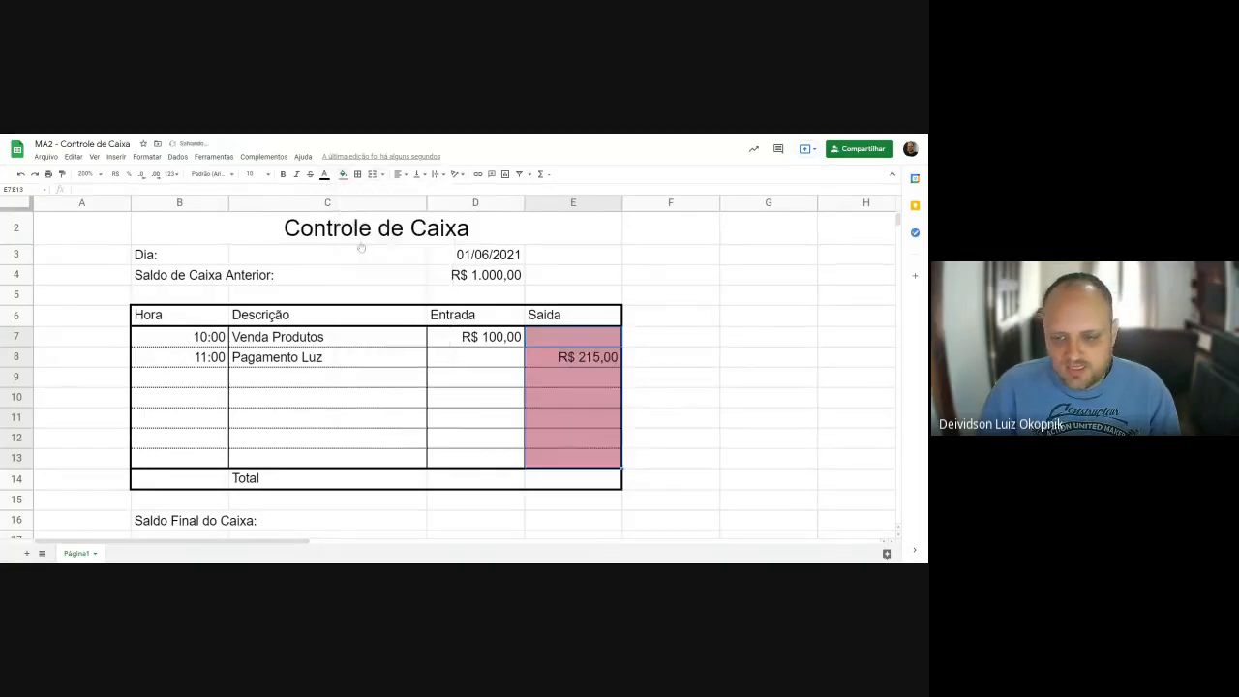
click(343, 175)
click(360, 194)
Set the text color of the Saida cells E7:E14, including the Total row, to light red.
click(324, 175)
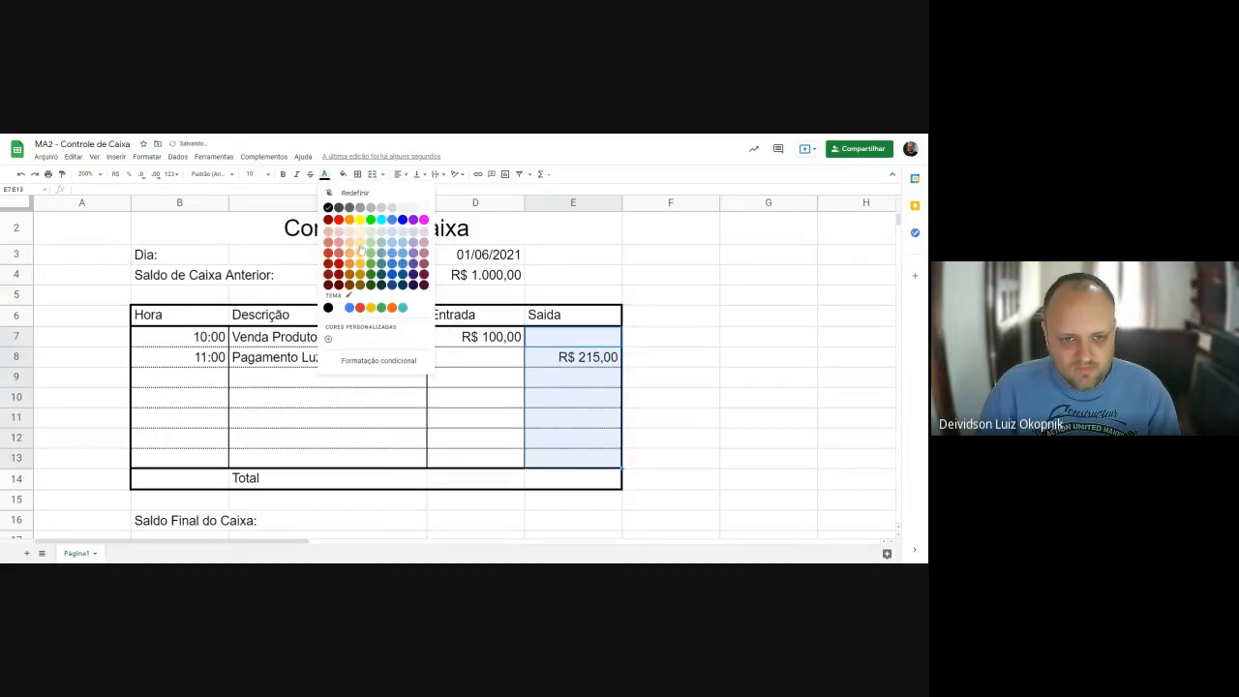
click(339, 243)
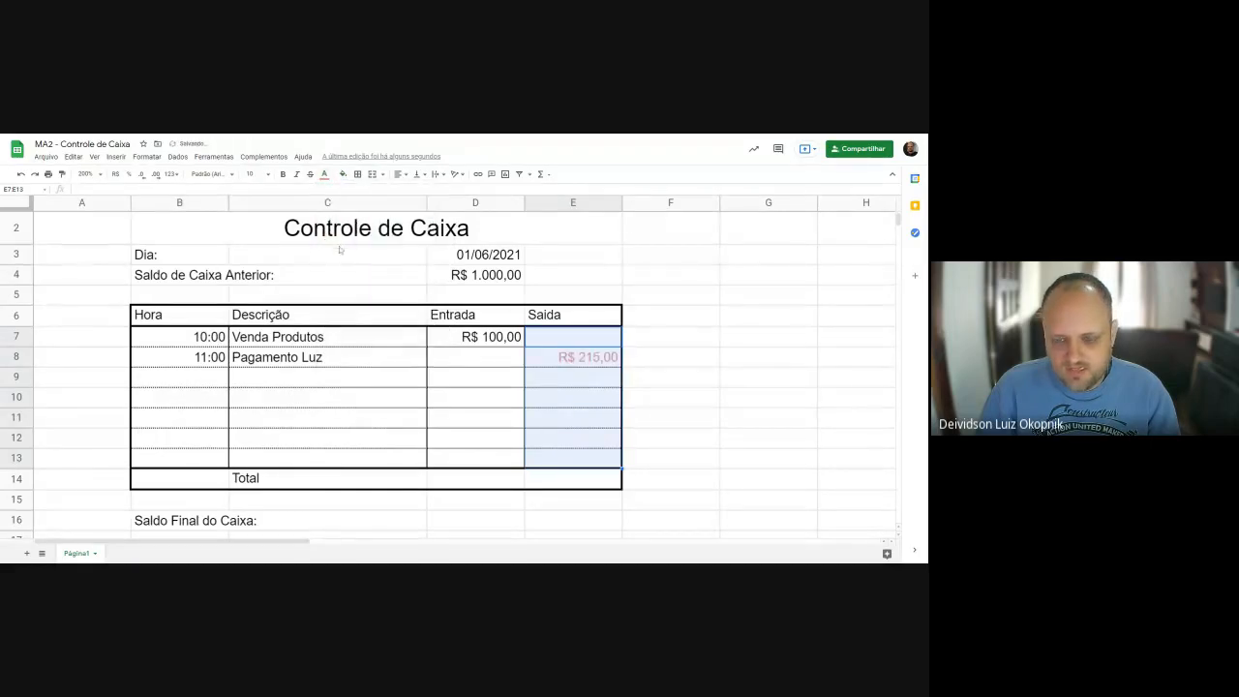
click(566, 375)
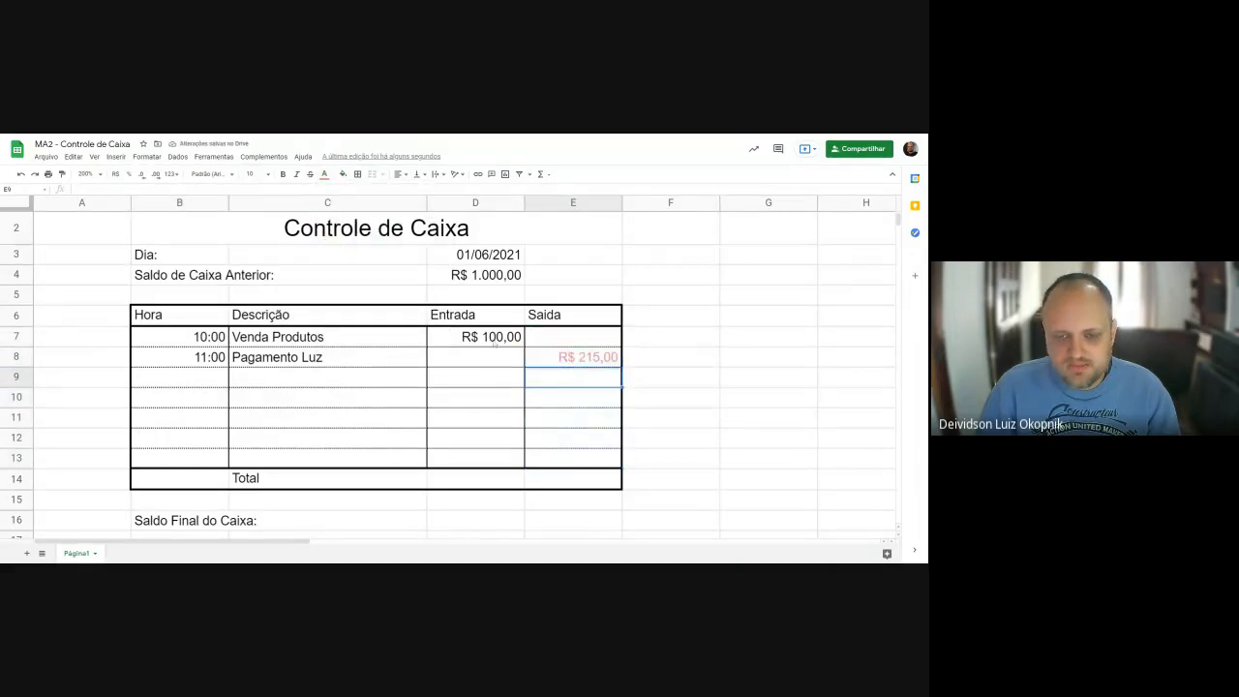
drag(496, 344, 500, 448)
drag(589, 340, 578, 478)
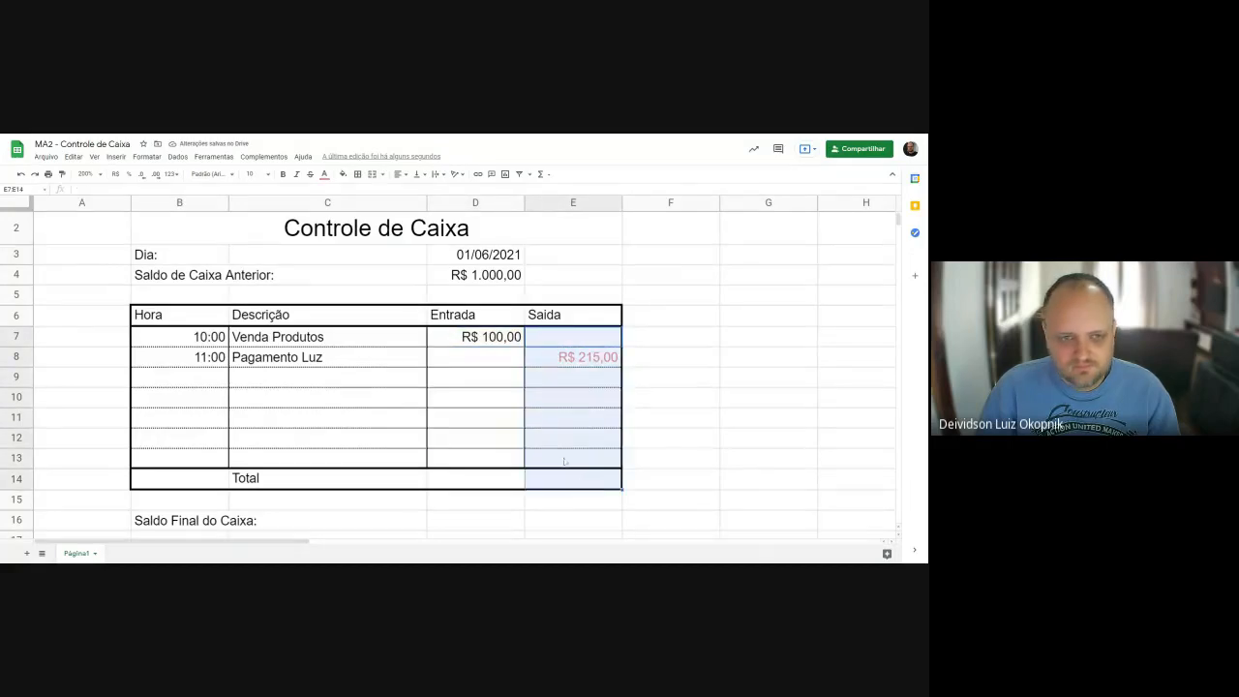
click(325, 180)
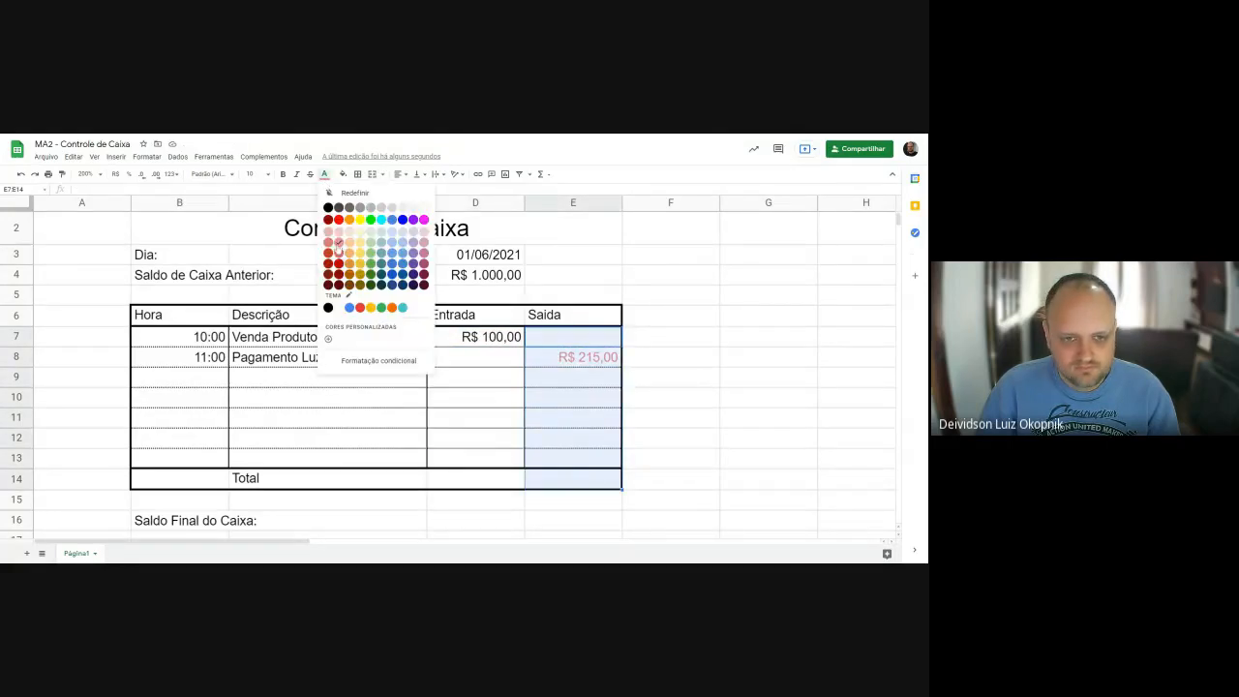
click(339, 250)
click(472, 353)
drag(471, 343, 486, 454)
click(489, 443)
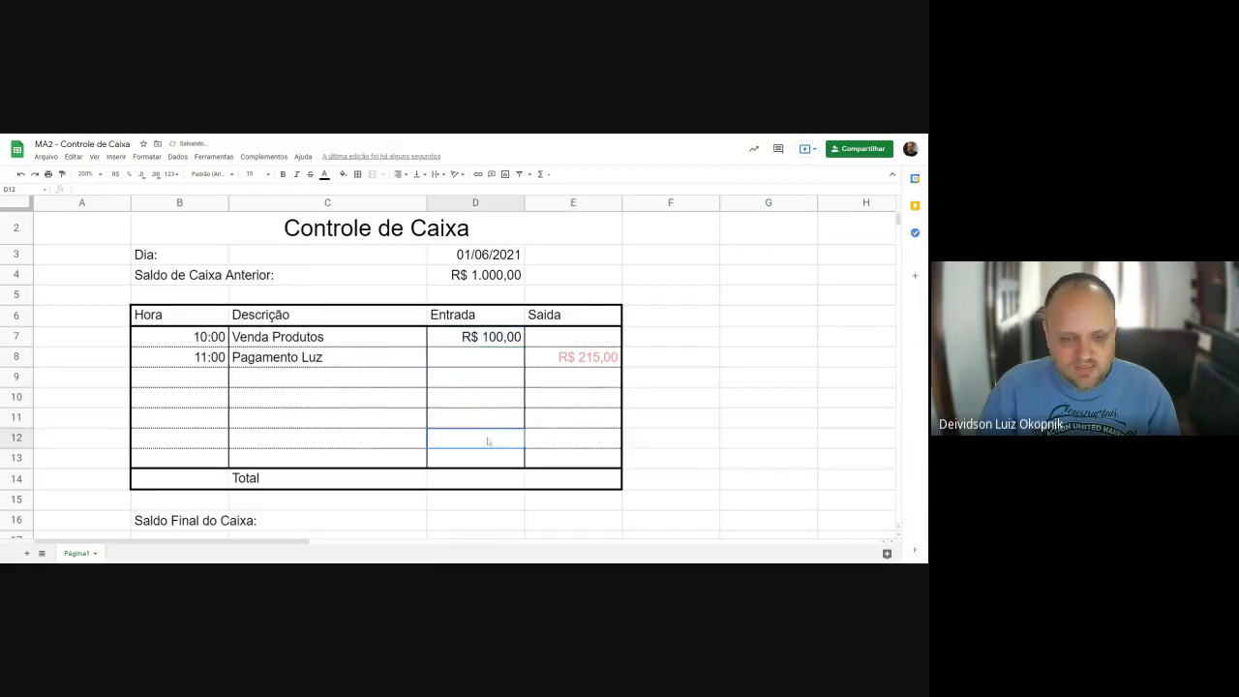
Enter the time 11:30 in B9 and the description Recebido Fiado in C9.
click(219, 376)
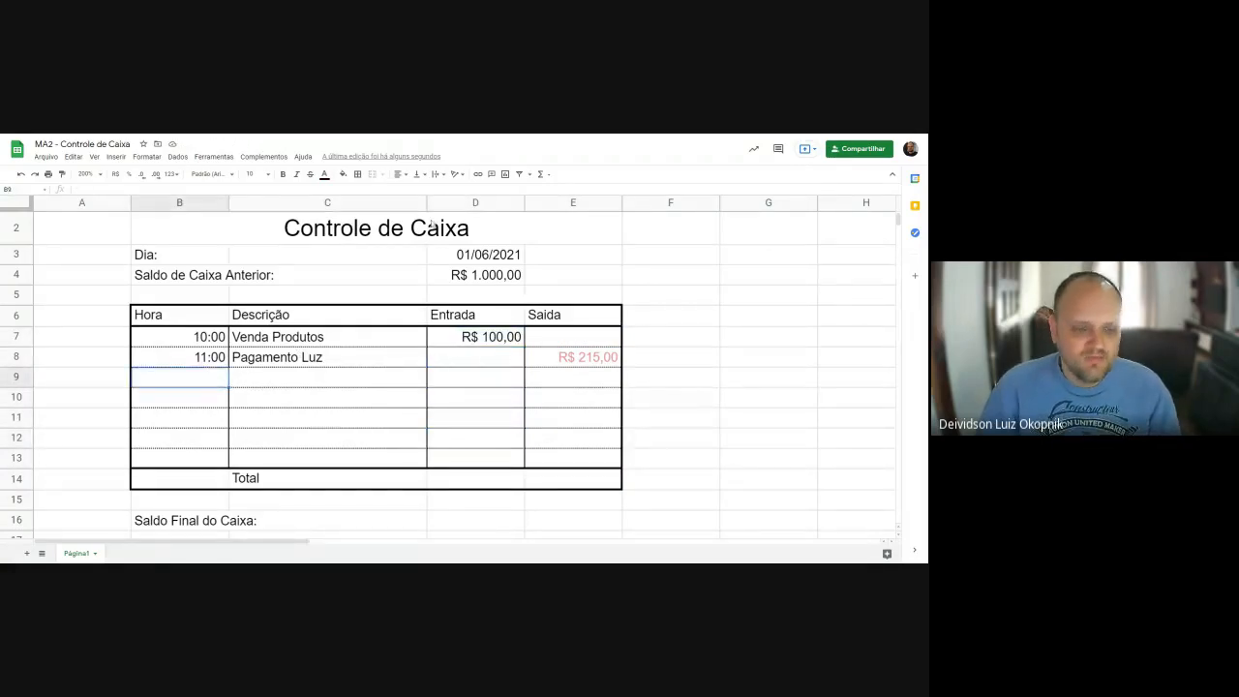
text(11:)
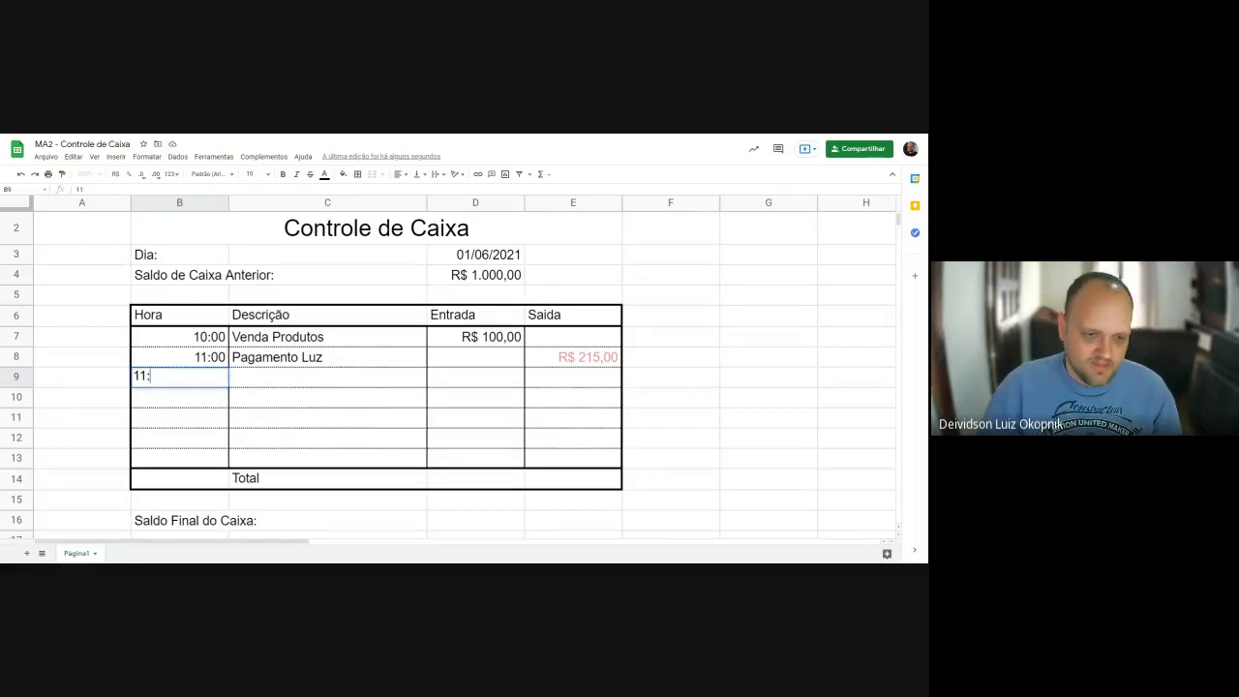
text(30)
key(Tab)
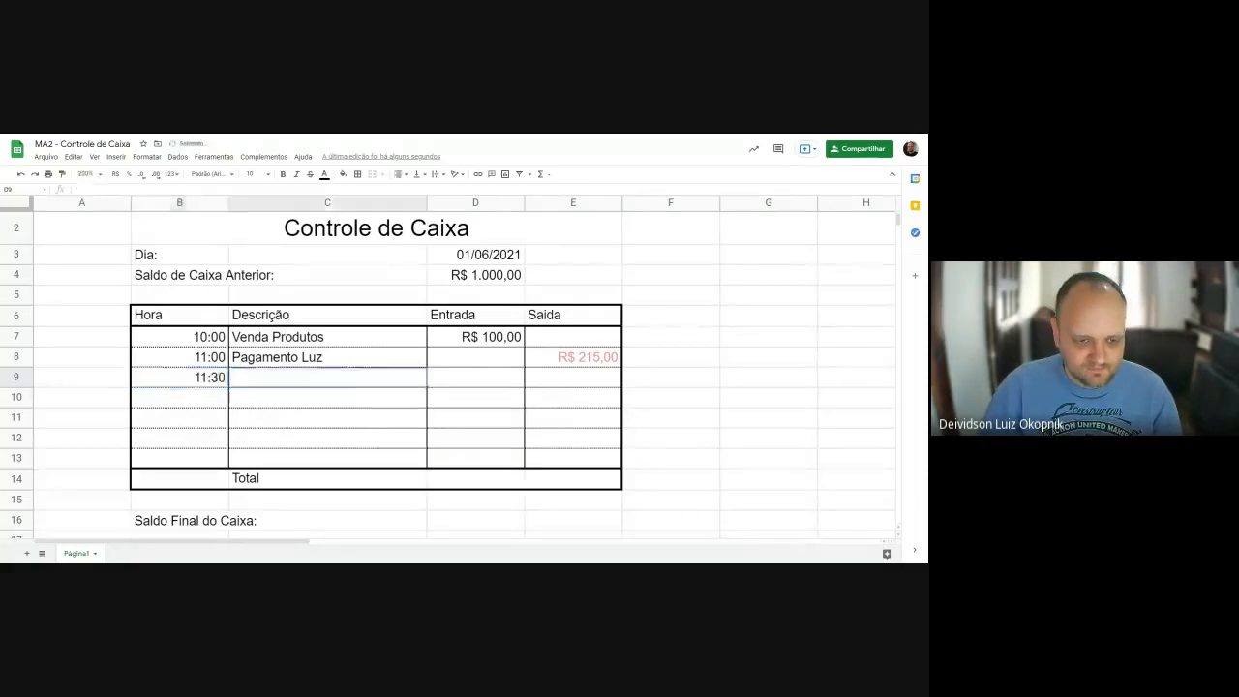
text(Recebi)
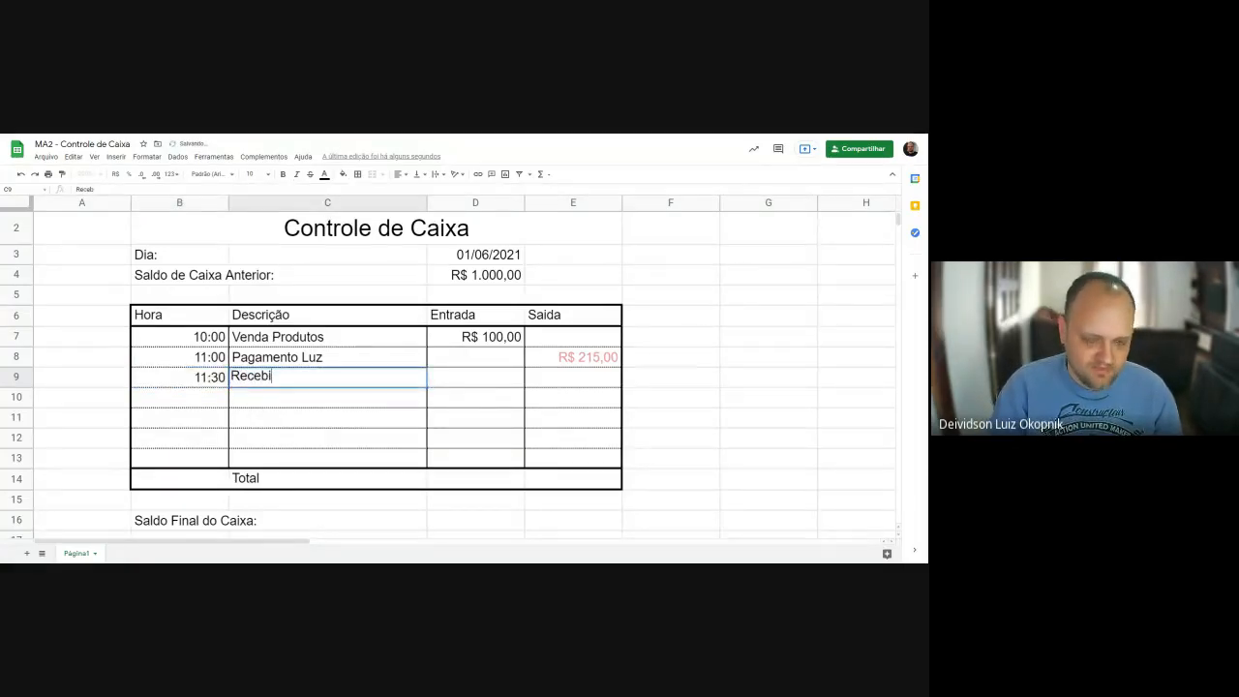
text(do Fial)
key(Return)
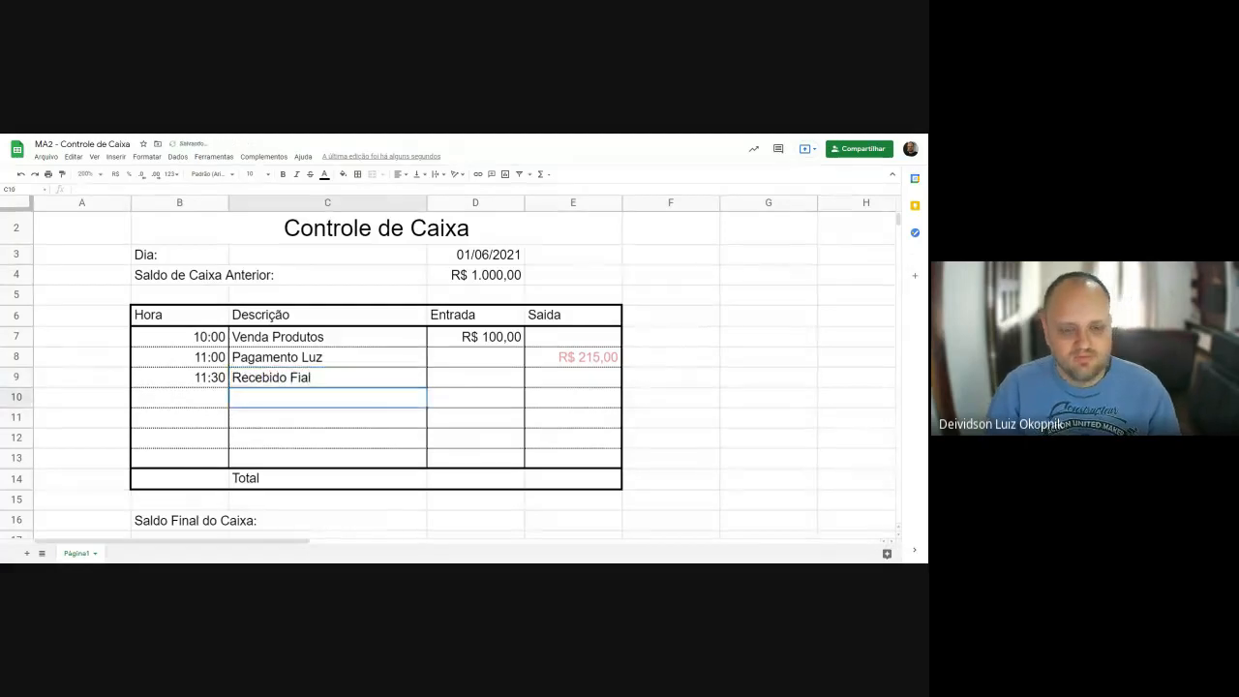
key(Up)
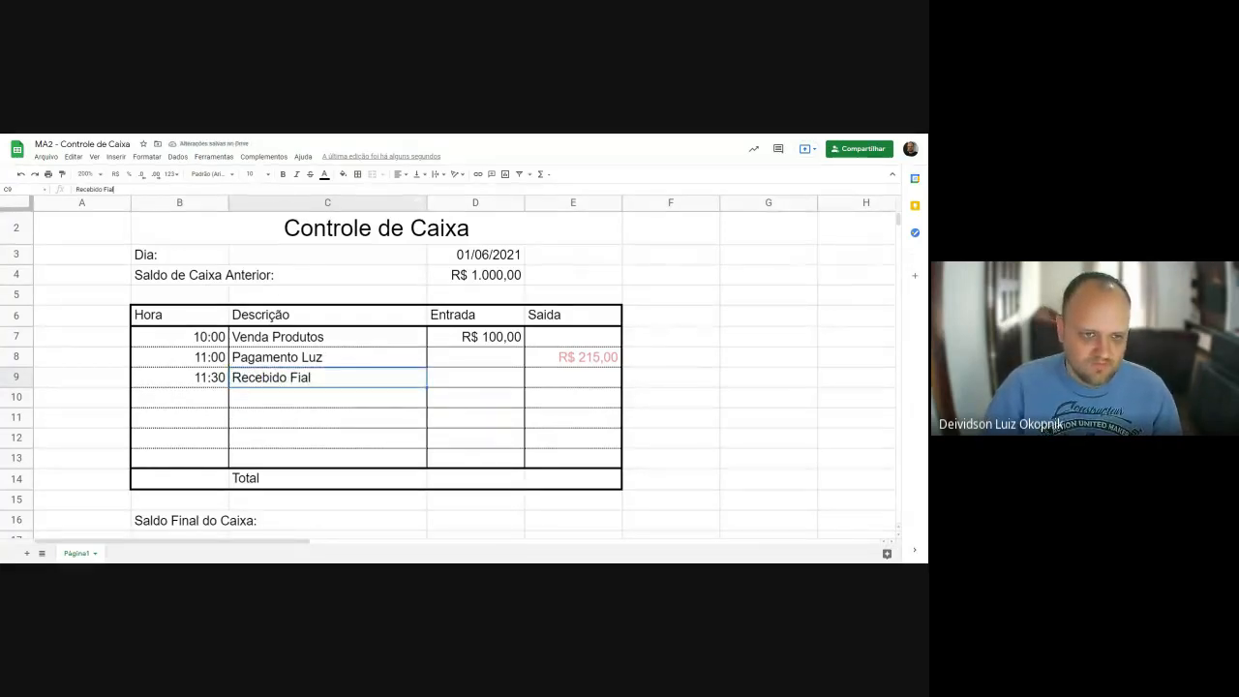
key(Return)
key(BackSpace)
text(do)
key(Return)
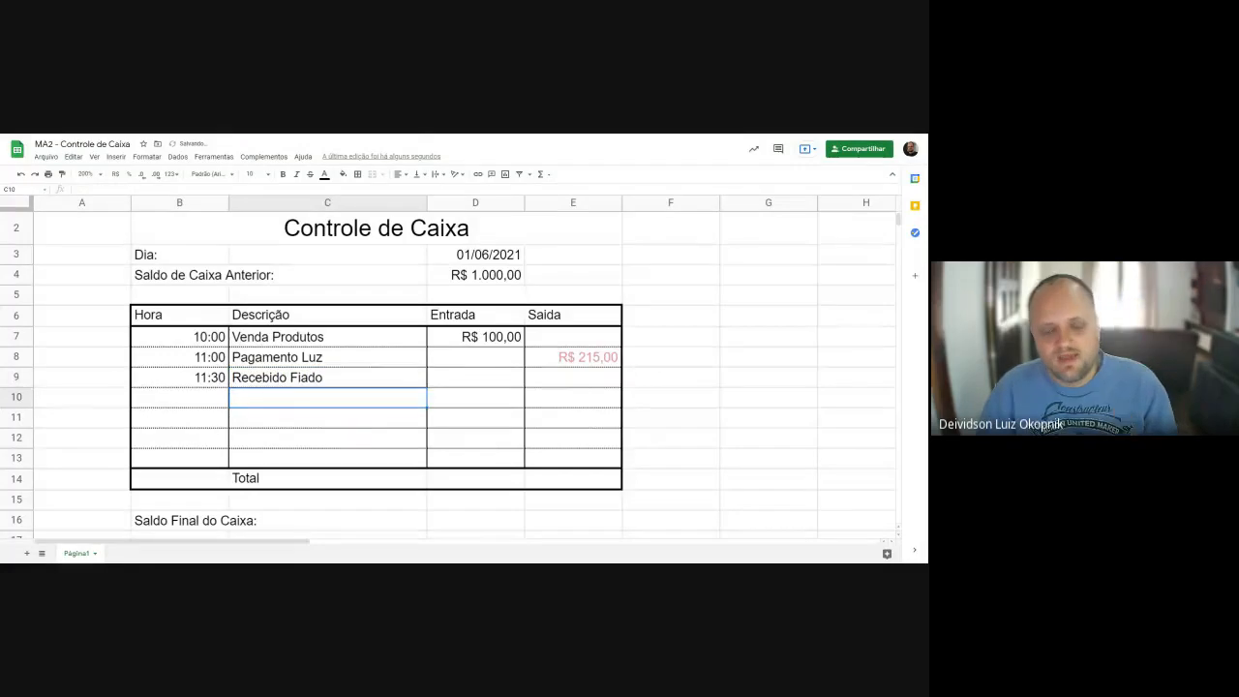
Enter 200 as the Entrada amount for Recebido Fiado in D9.
key(Right)
key(Up)
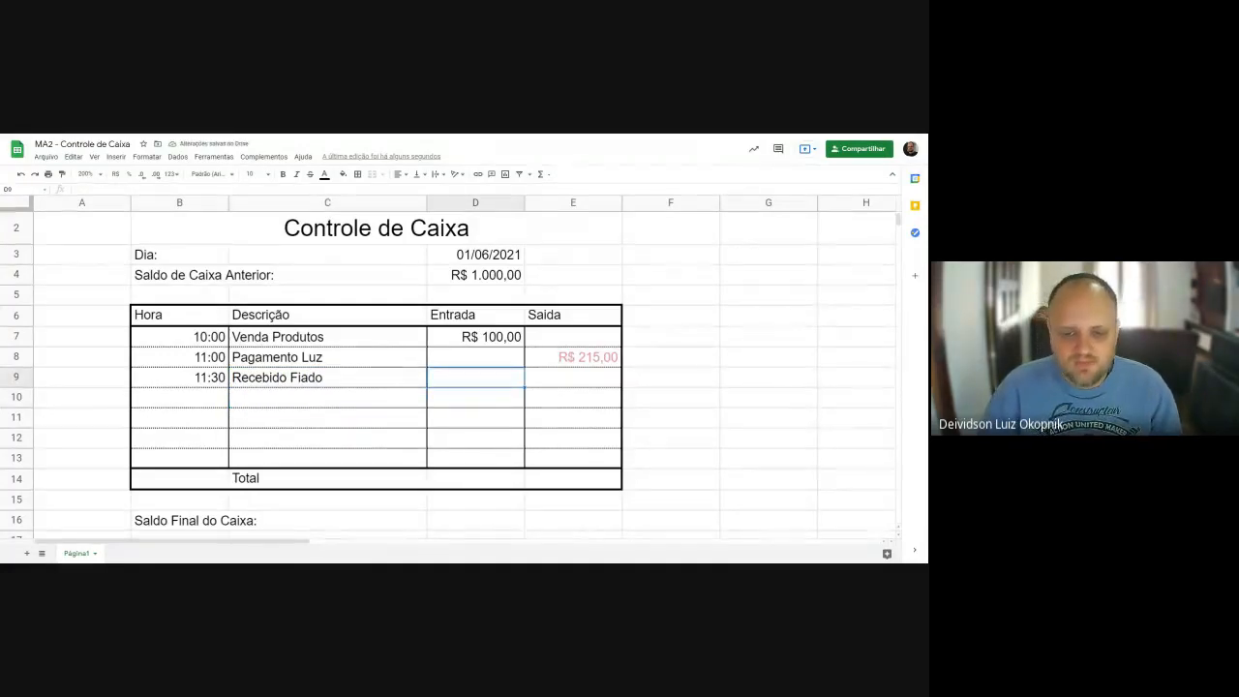
text(200)
key(Return)
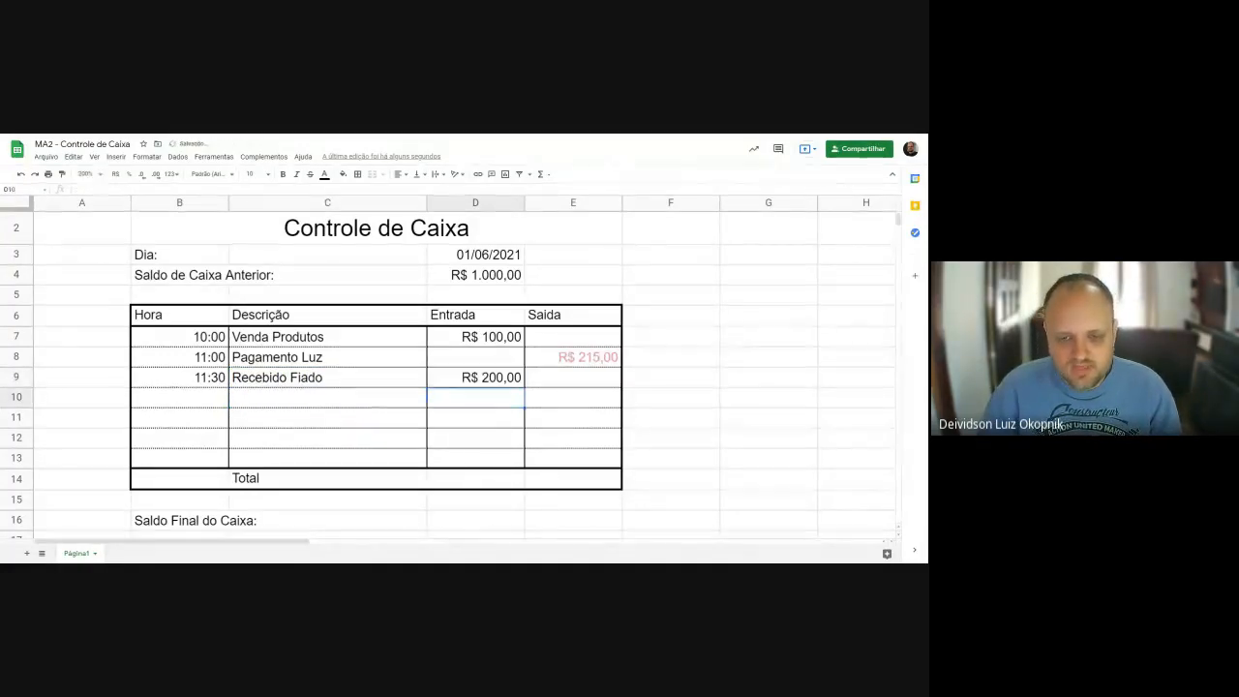
Total the Entrada column in D14 with the formula =soma(D7:D13).
click(489, 479)
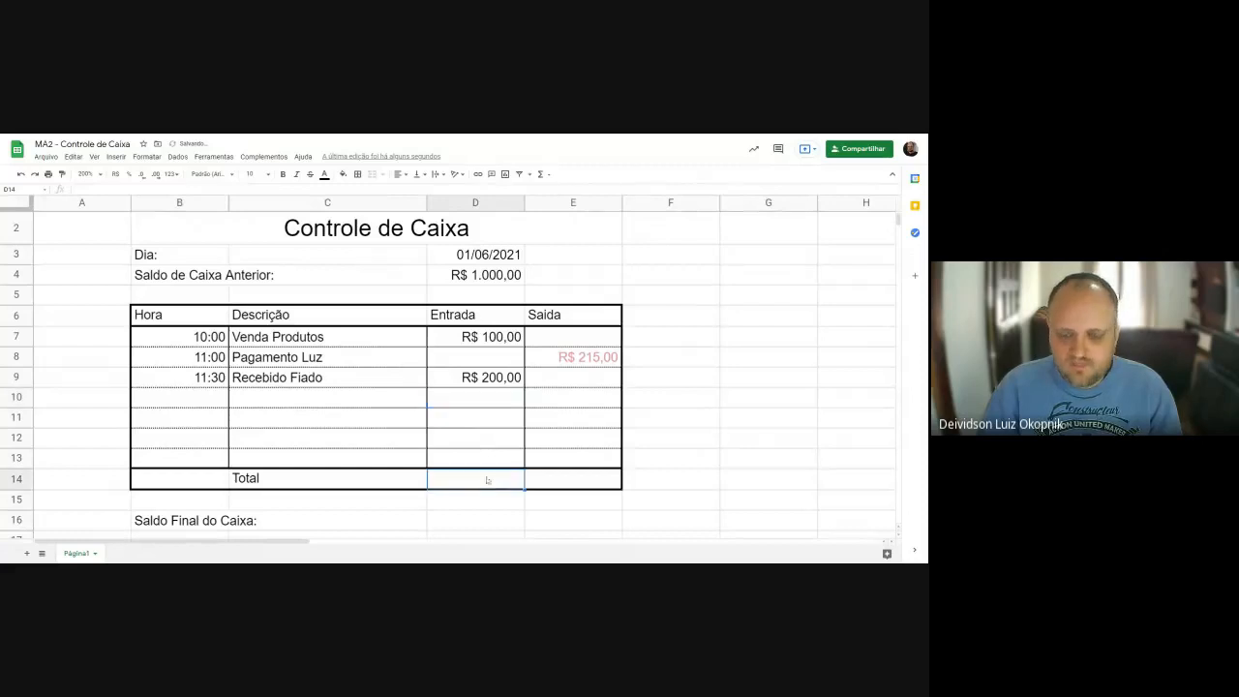
text(=)
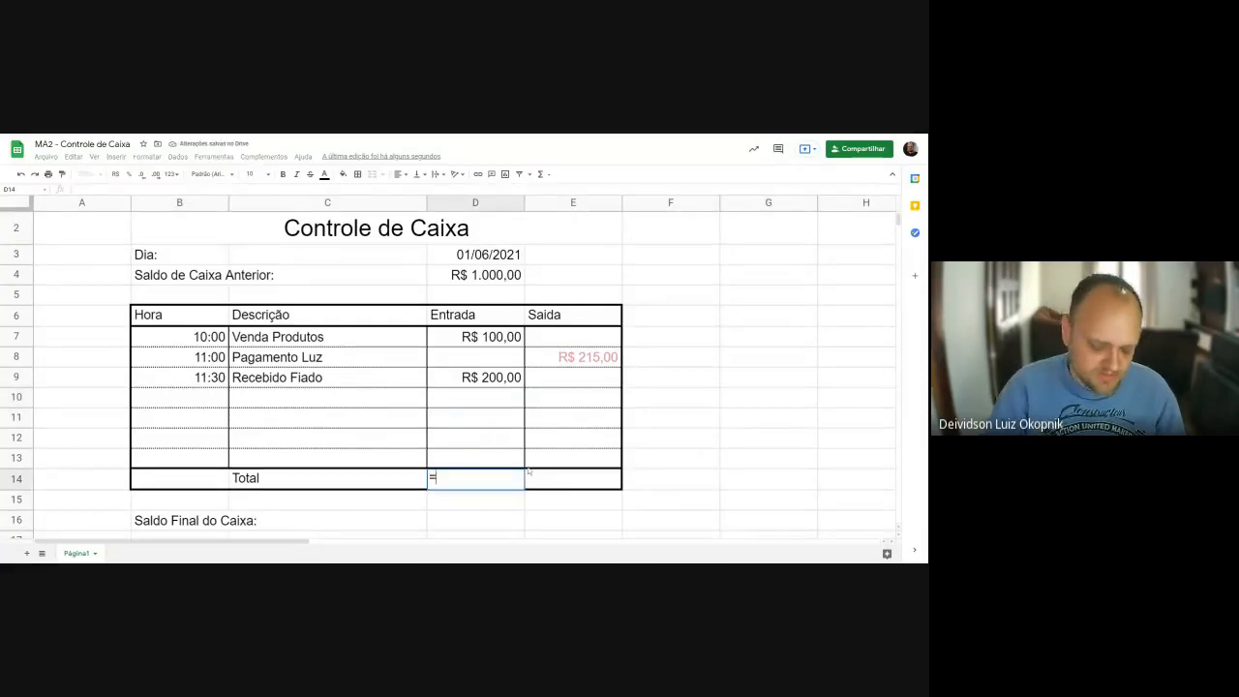
text(soma(*)
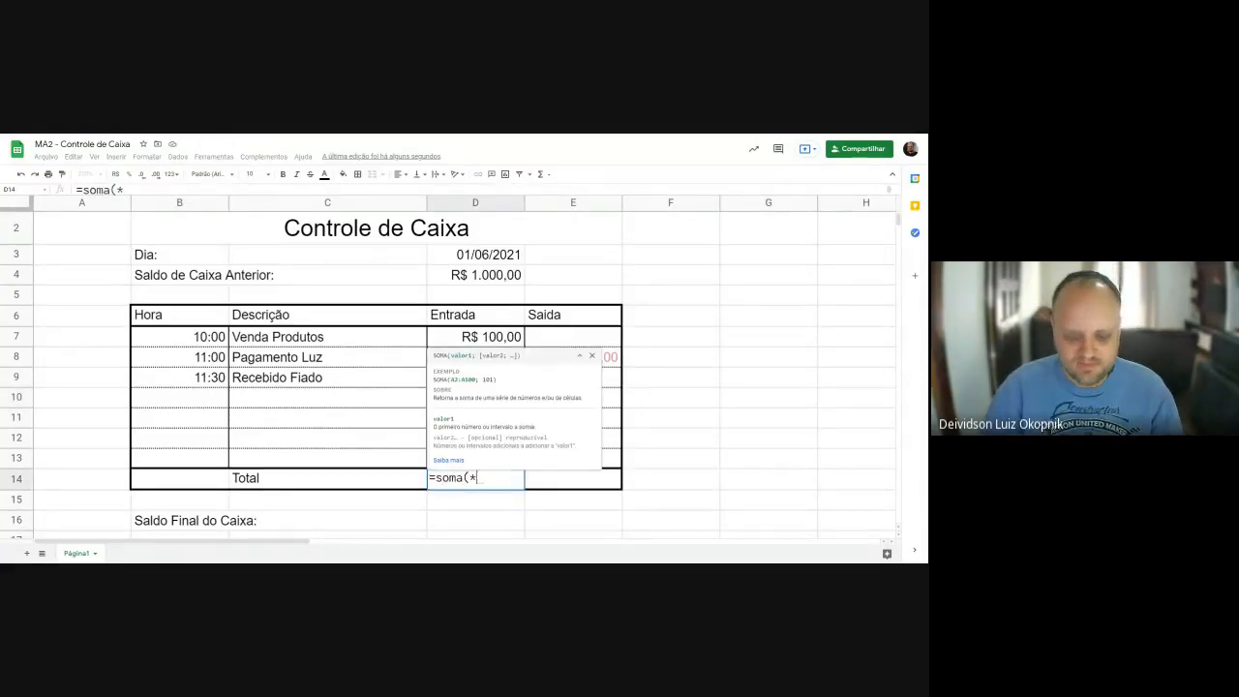
drag(488, 336, 497, 453)
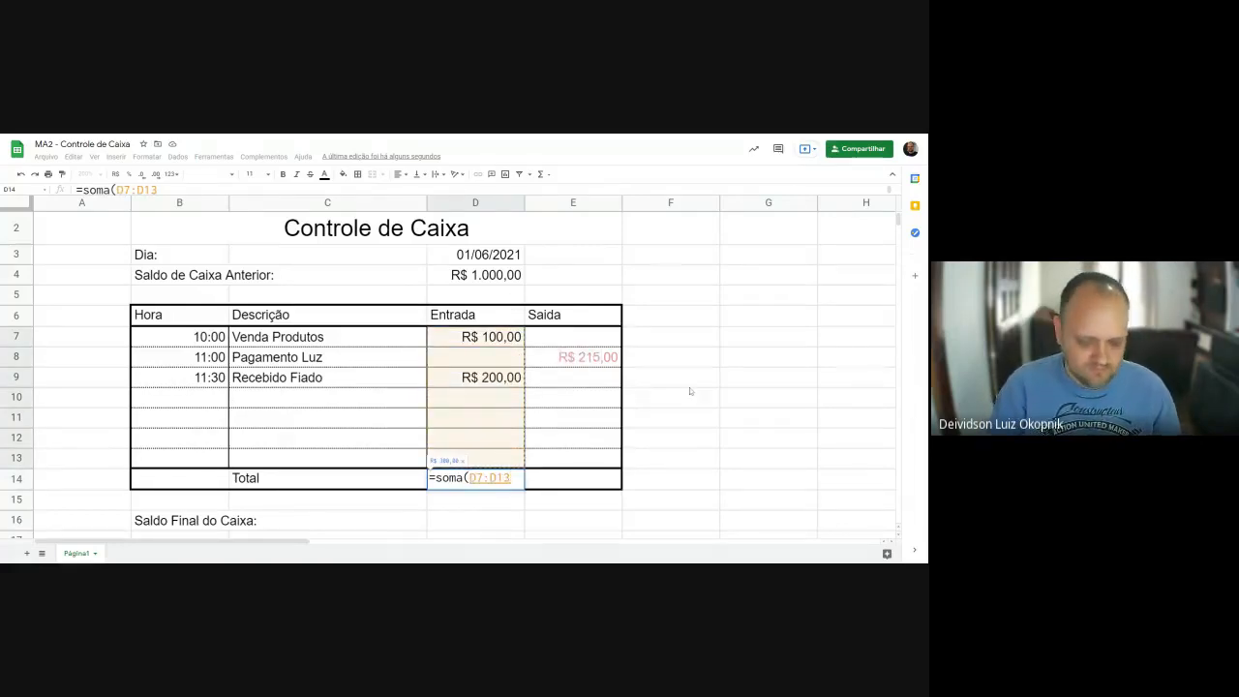
text())
key(Return)
click(490, 481)
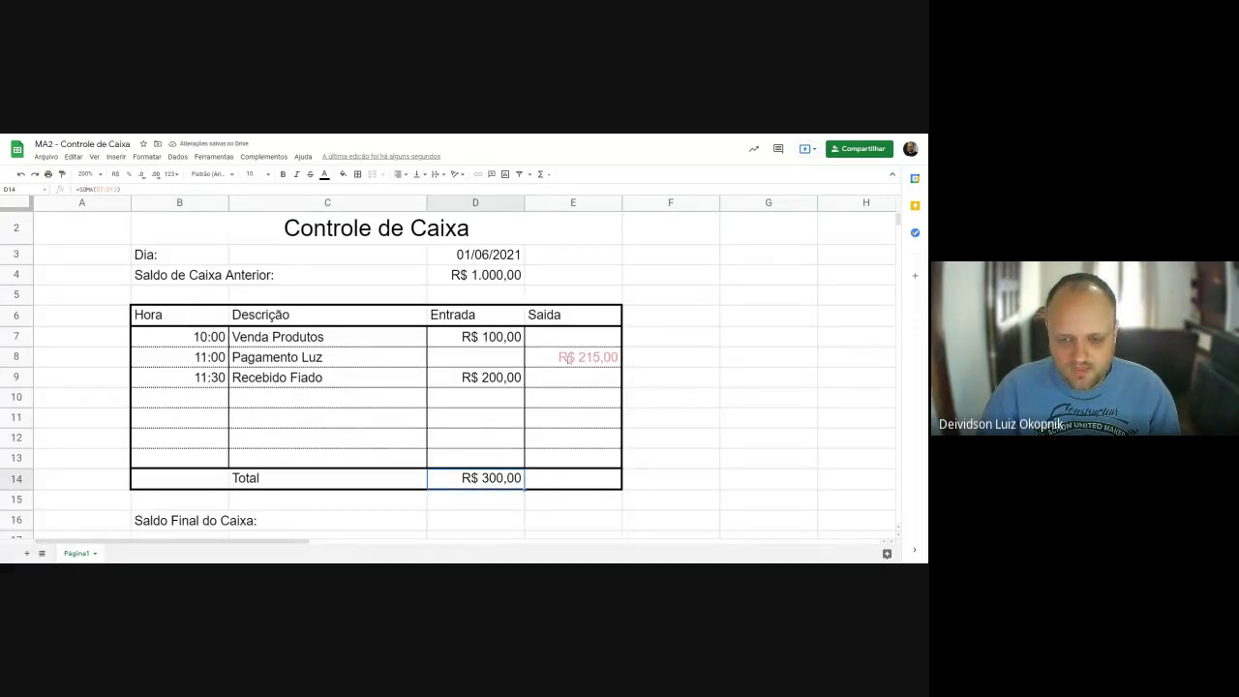
Total the Saida column in E14 by summing E7:E13 with the soma function.
click(576, 481)
text(=soma()
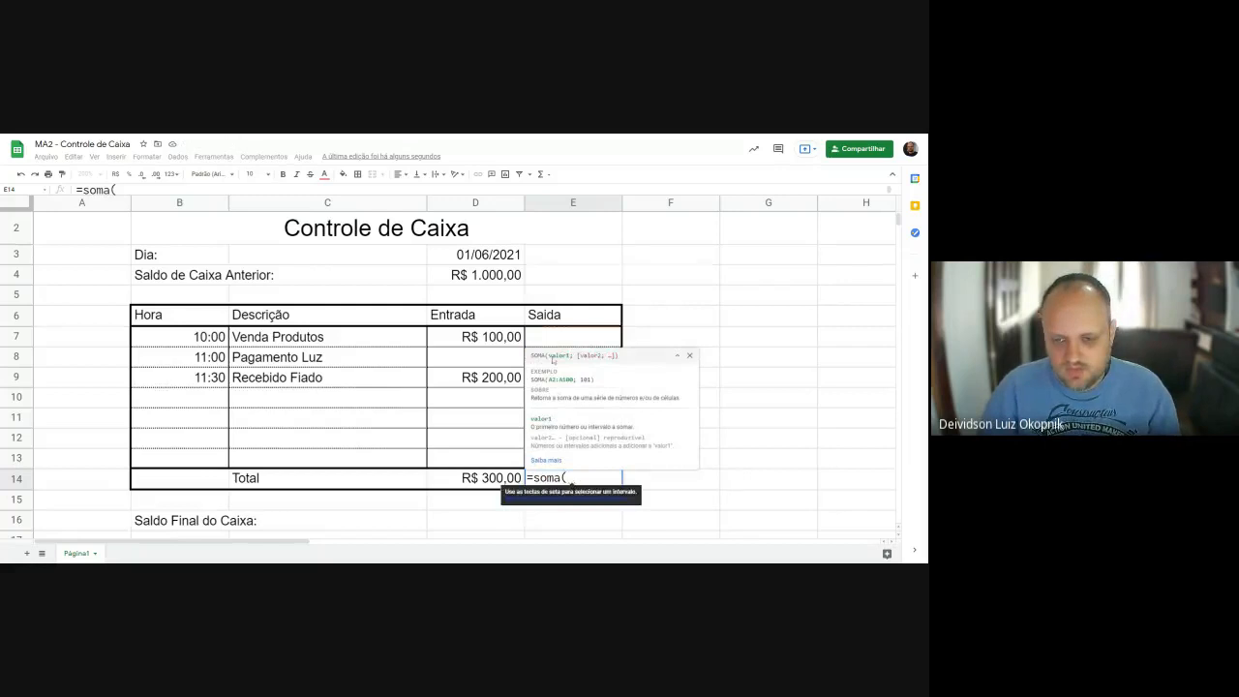
drag(573, 336, 574, 464)
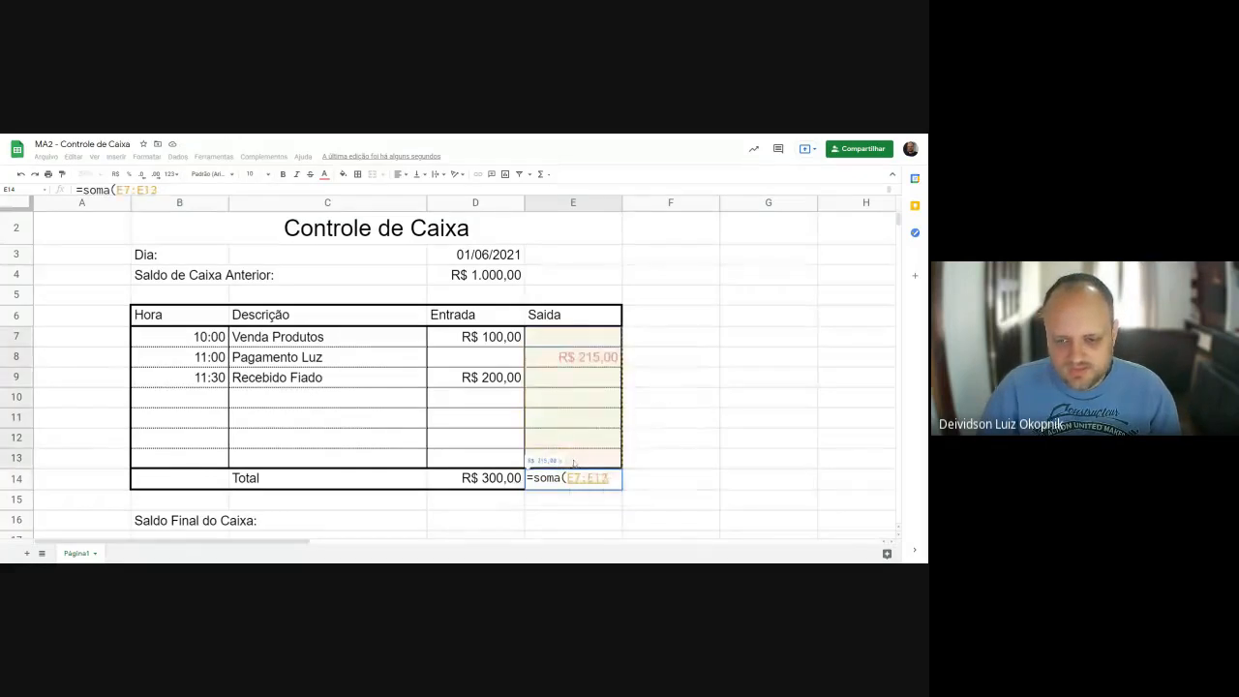
key(Return)
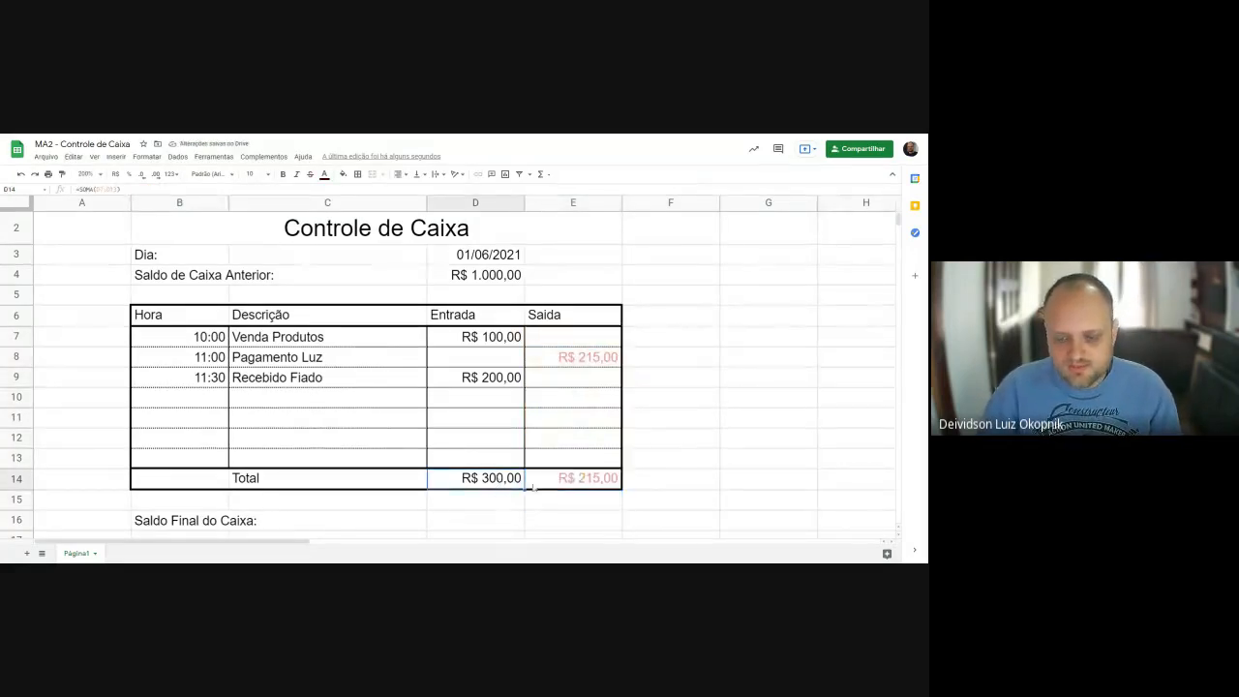
click(568, 481)
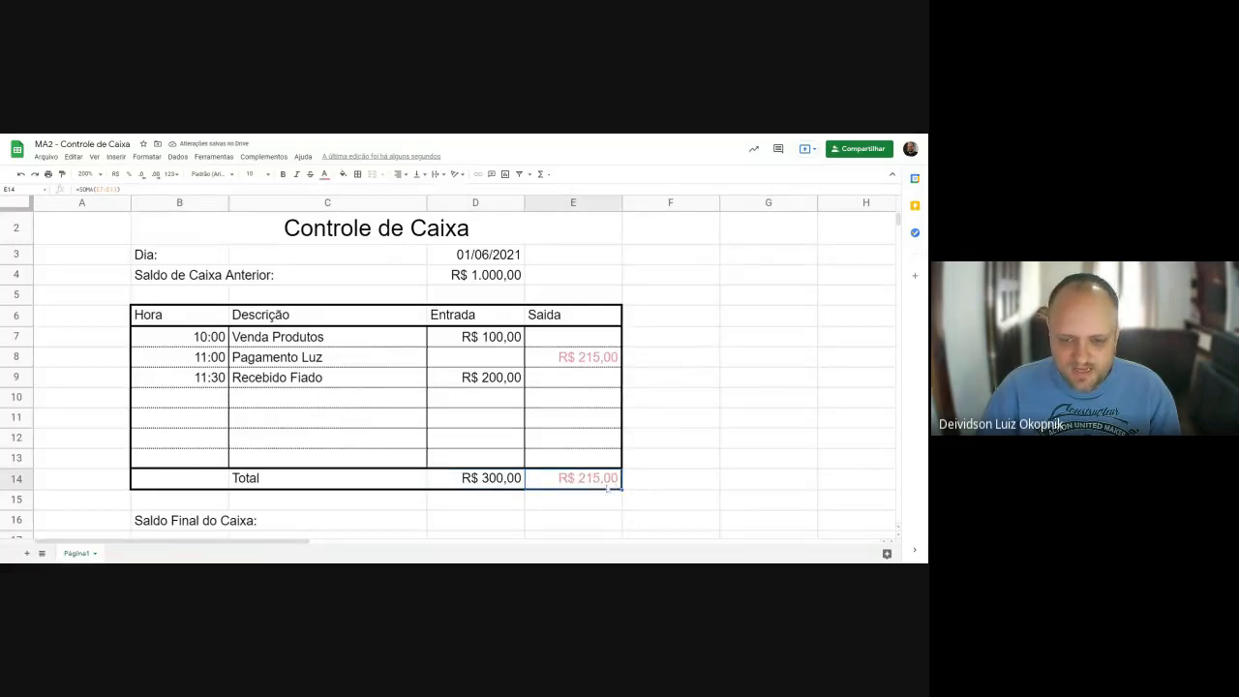
Add the label Total do Dia: in B15 and reduce the height of empty row 5 above the table.
click(183, 508)
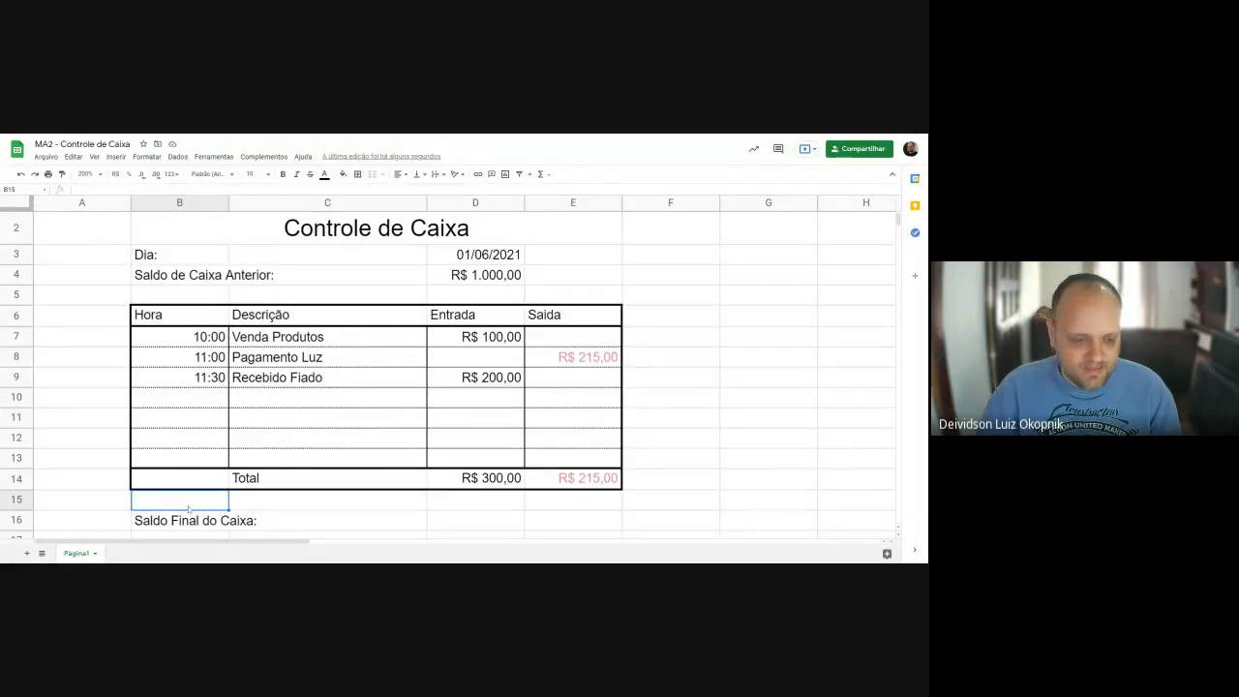
text(Total do )
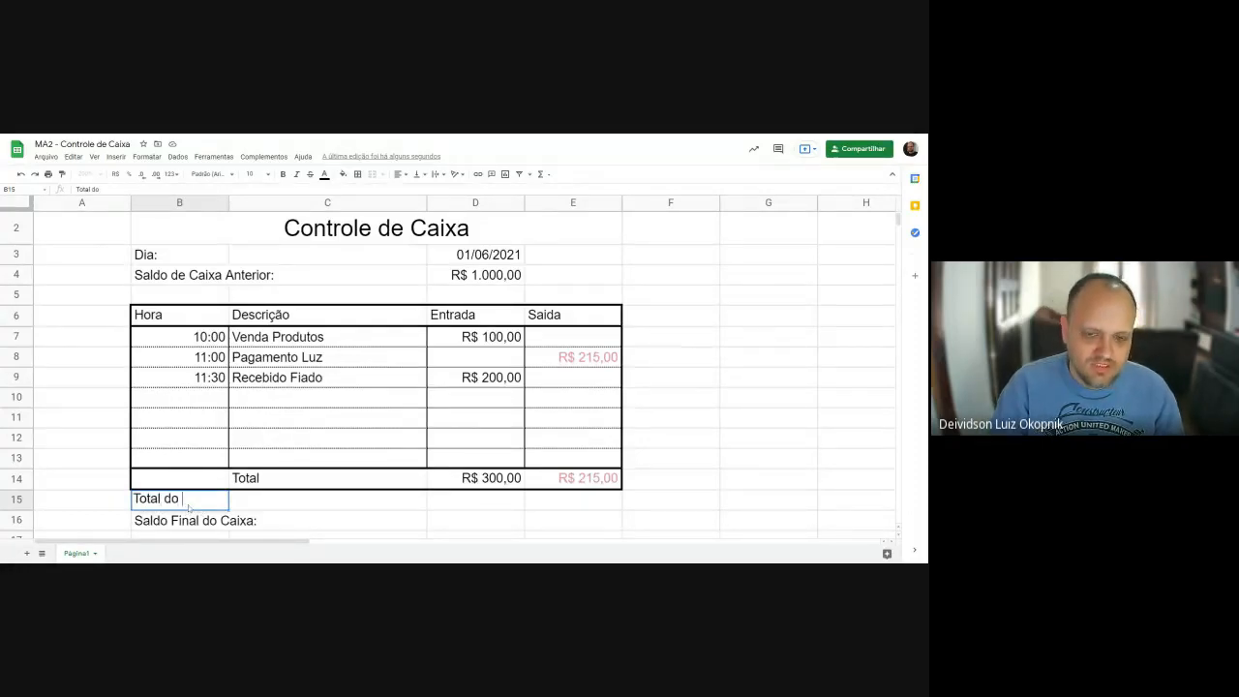
text(Dia:)
key(Return)
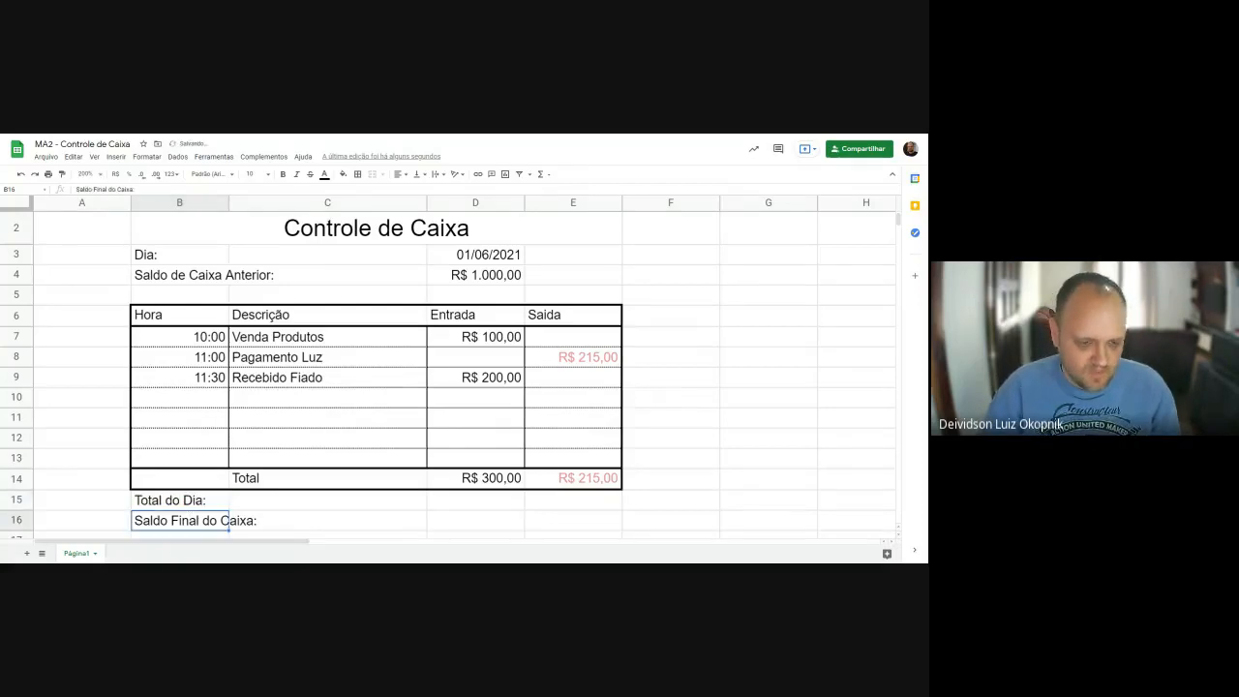
drag(19, 303, 17, 293)
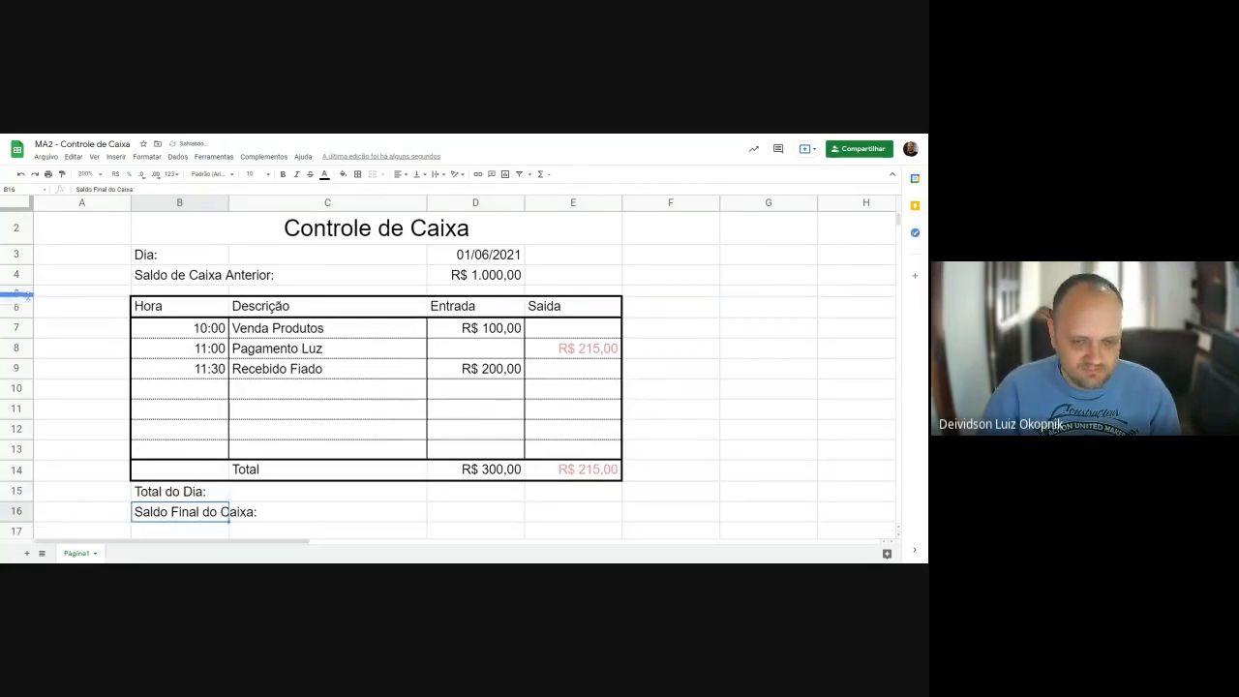
Calculate the Total do Dia in E15 by subtracting the Saida total from the Entrada total with =D14-E14, without accepting the autofill suggestion.
click(532, 487)
text(=)
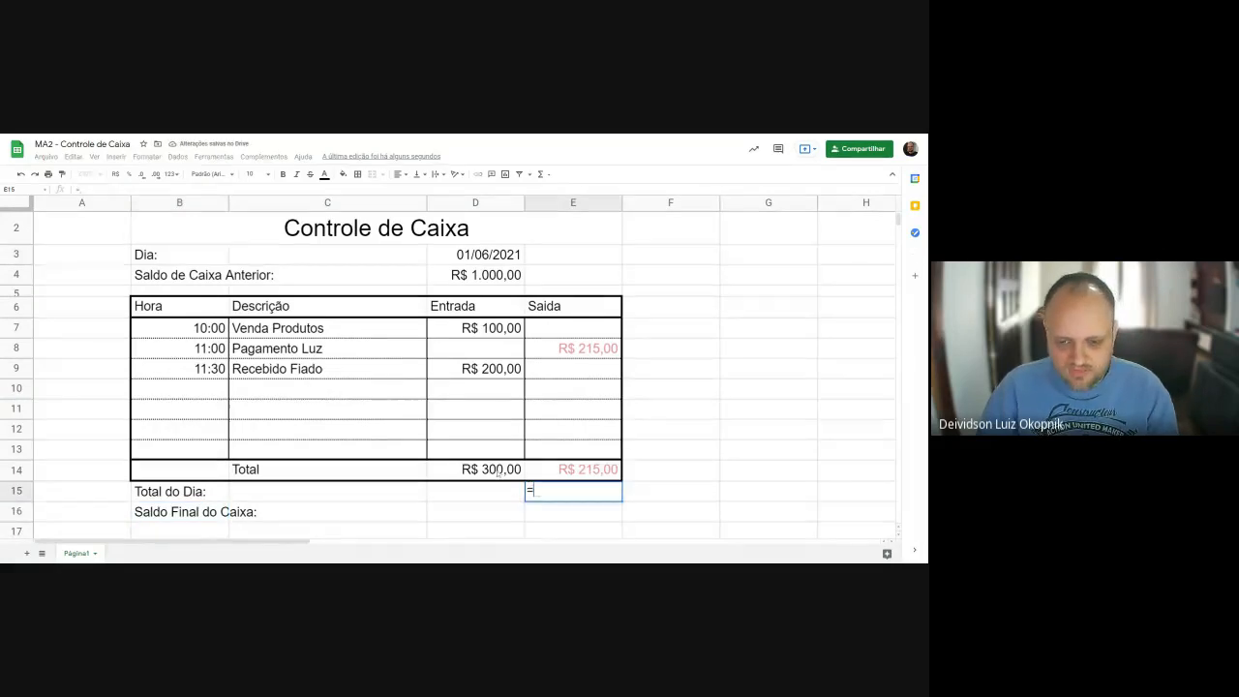
click(498, 473)
text(-)
click(573, 469)
key(Return)
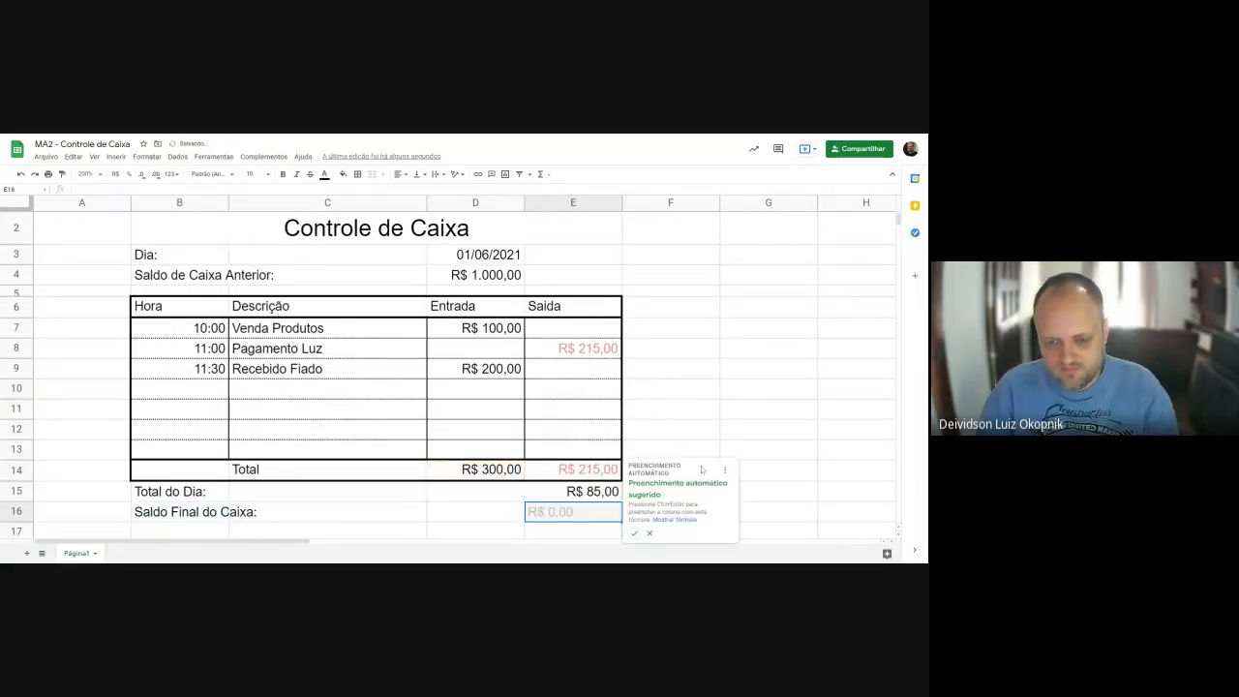
click(668, 418)
Examine the daily total in E15 against the Entrada and Saida entries and column totals it depends on.
click(598, 496)
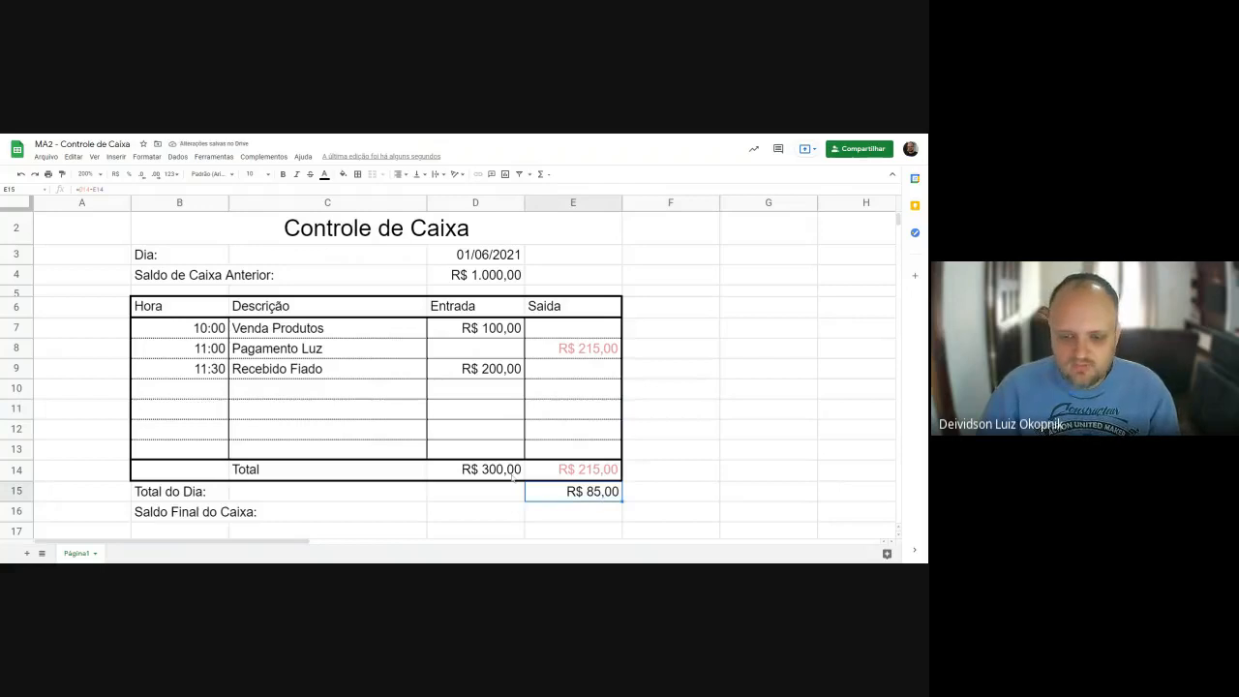
key(Up)
key(Left)
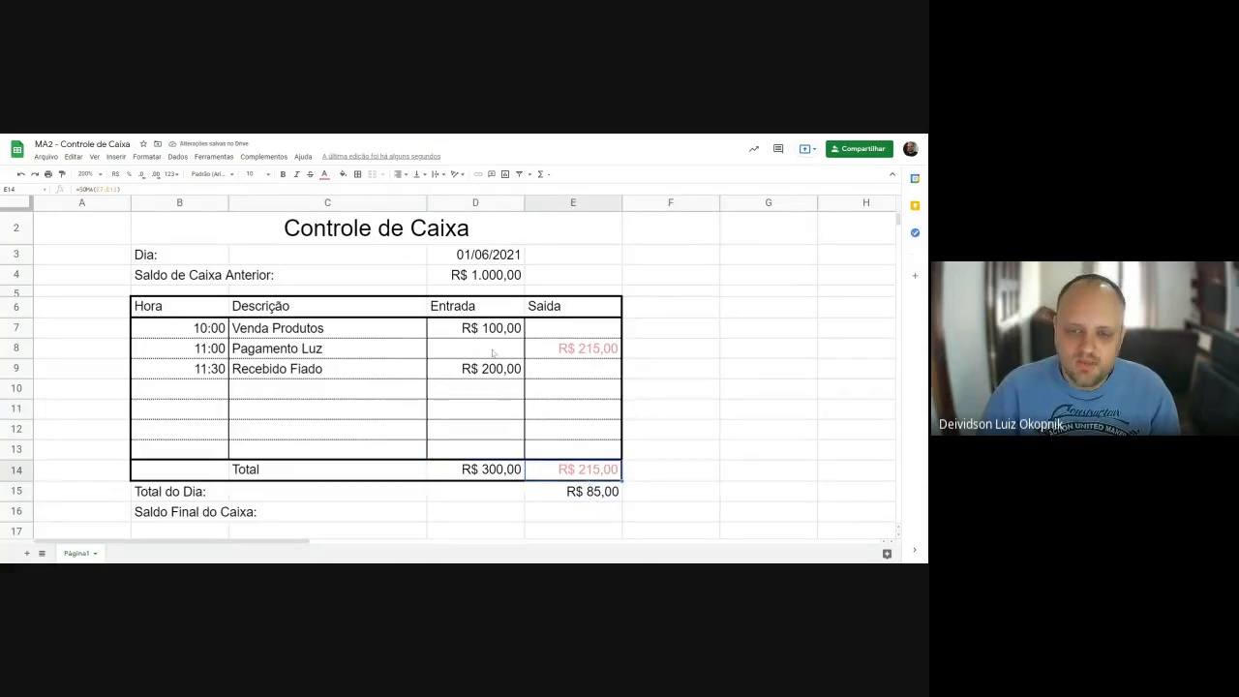
drag(493, 334, 553, 368)
click(533, 381)
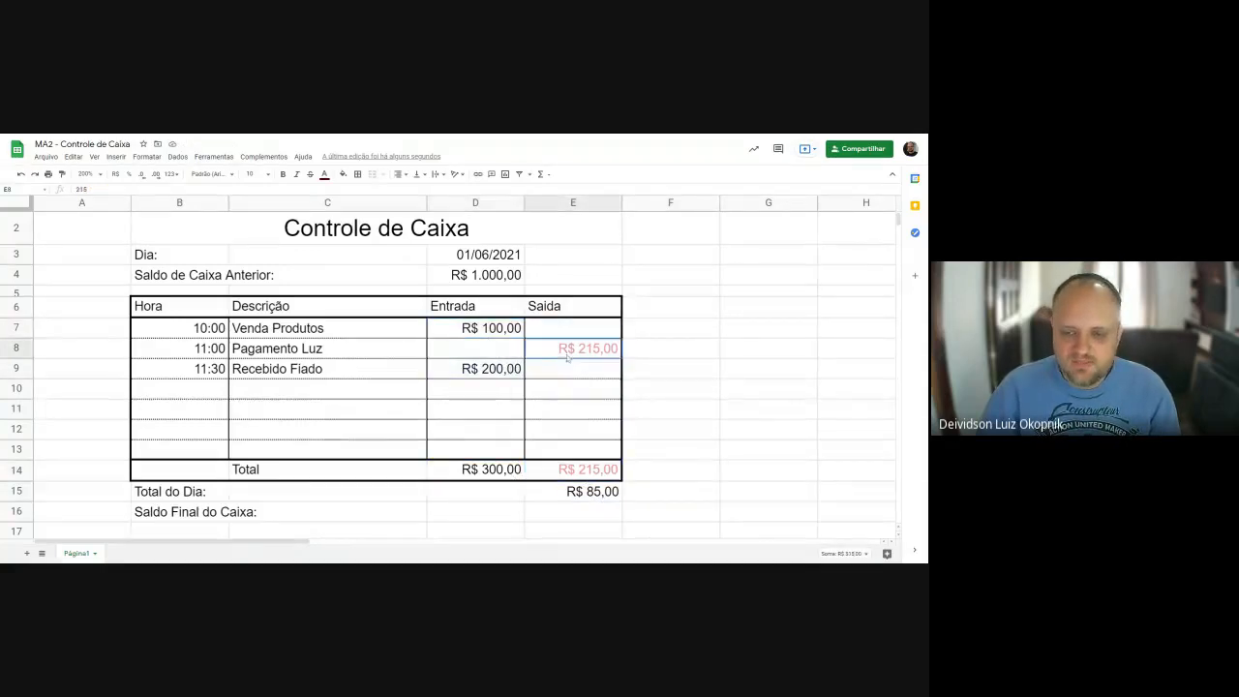
key(Down)
key(Down)
key(Down)
key(Down)
key(Left)
click(590, 354)
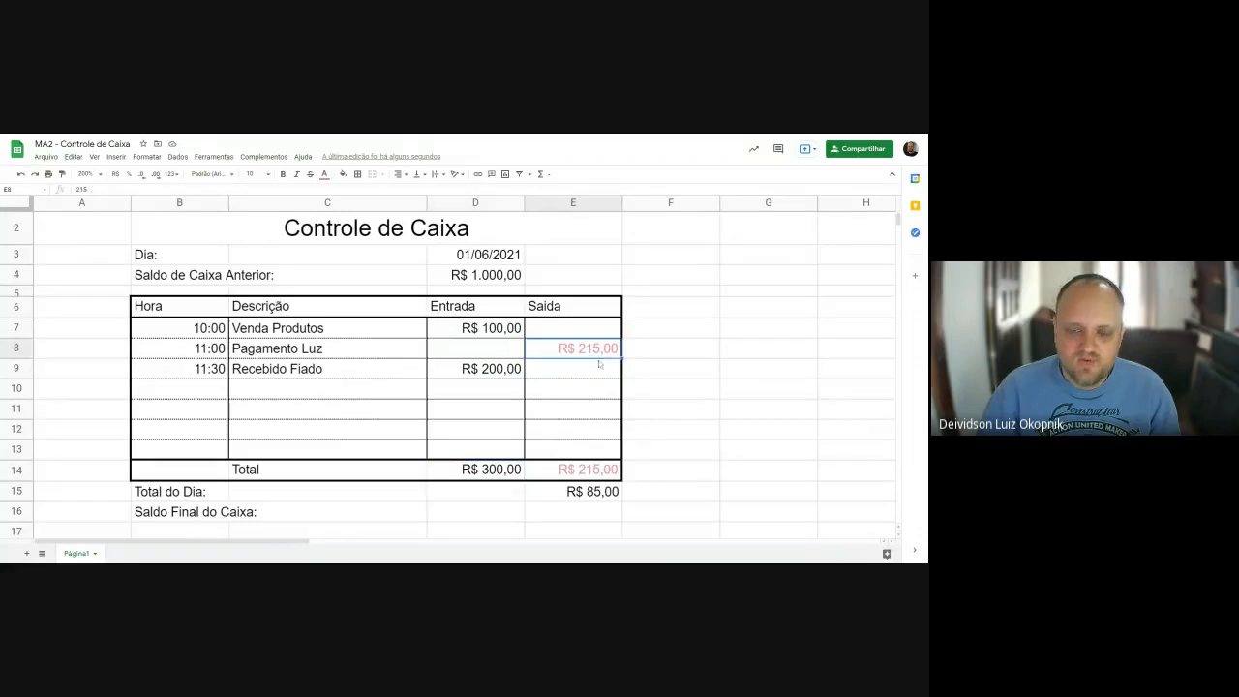
click(593, 495)
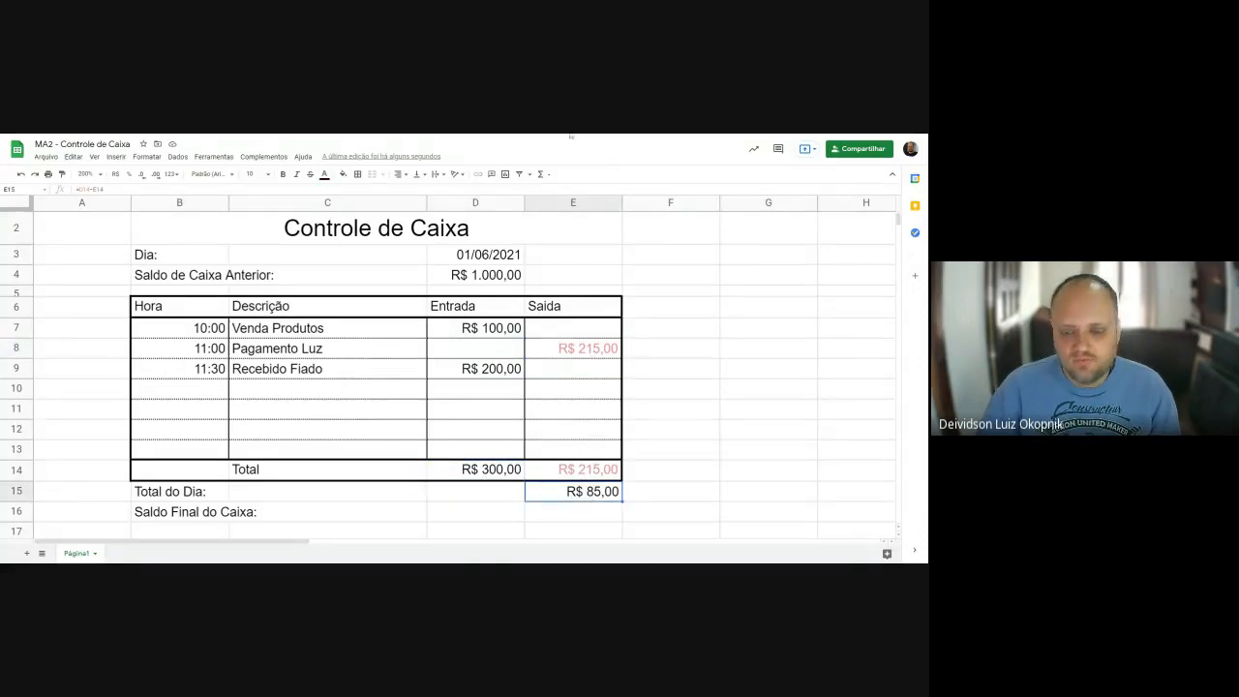
Test the daily total with a Saida amount of 200 in E10 and clear that amount again.
click(579, 385)
text(200)
key(Return)
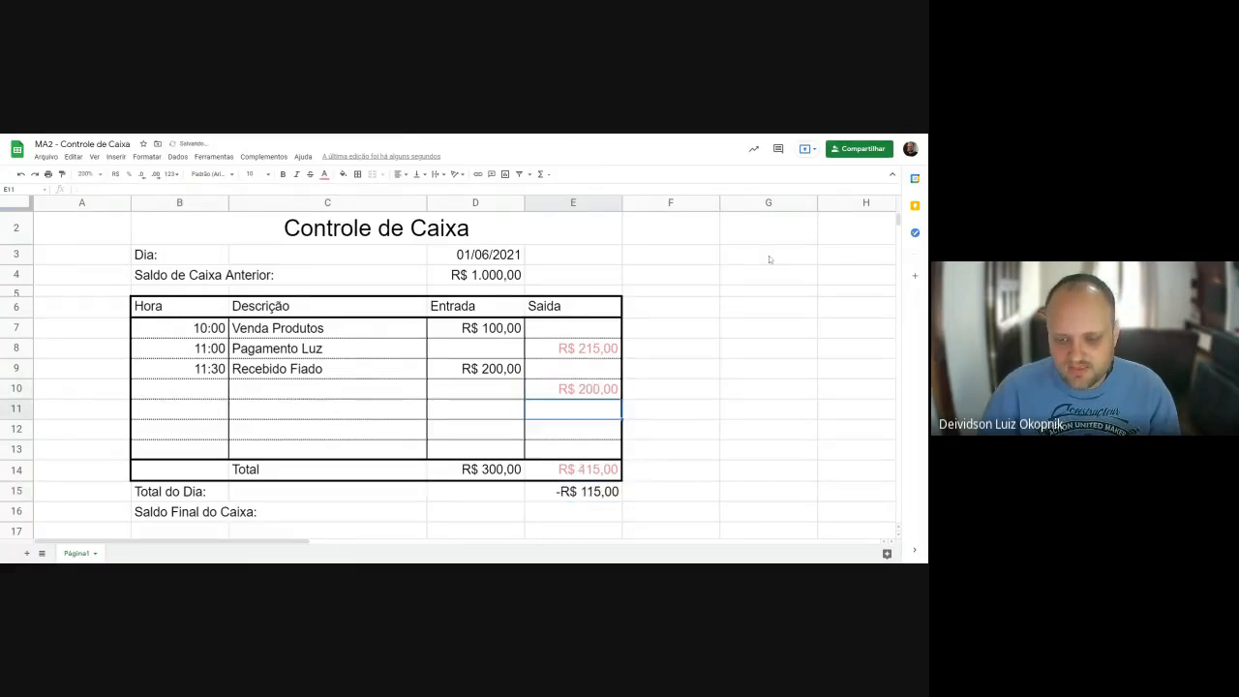
click(547, 496)
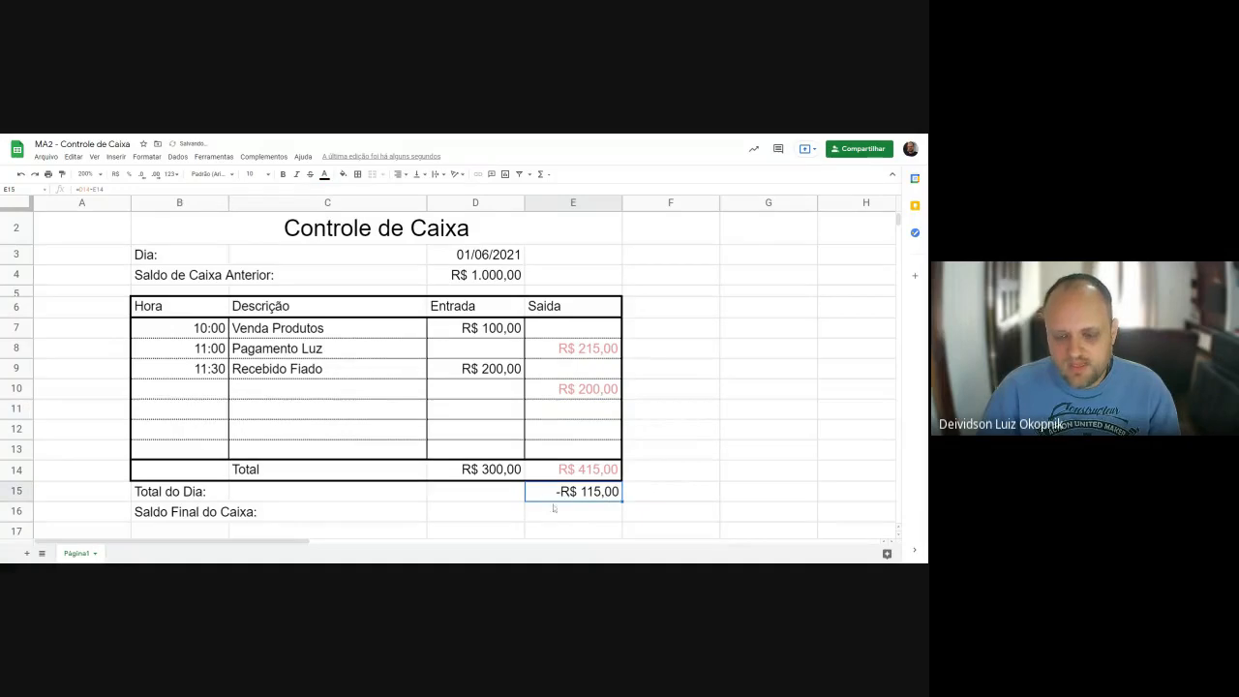
click(600, 391)
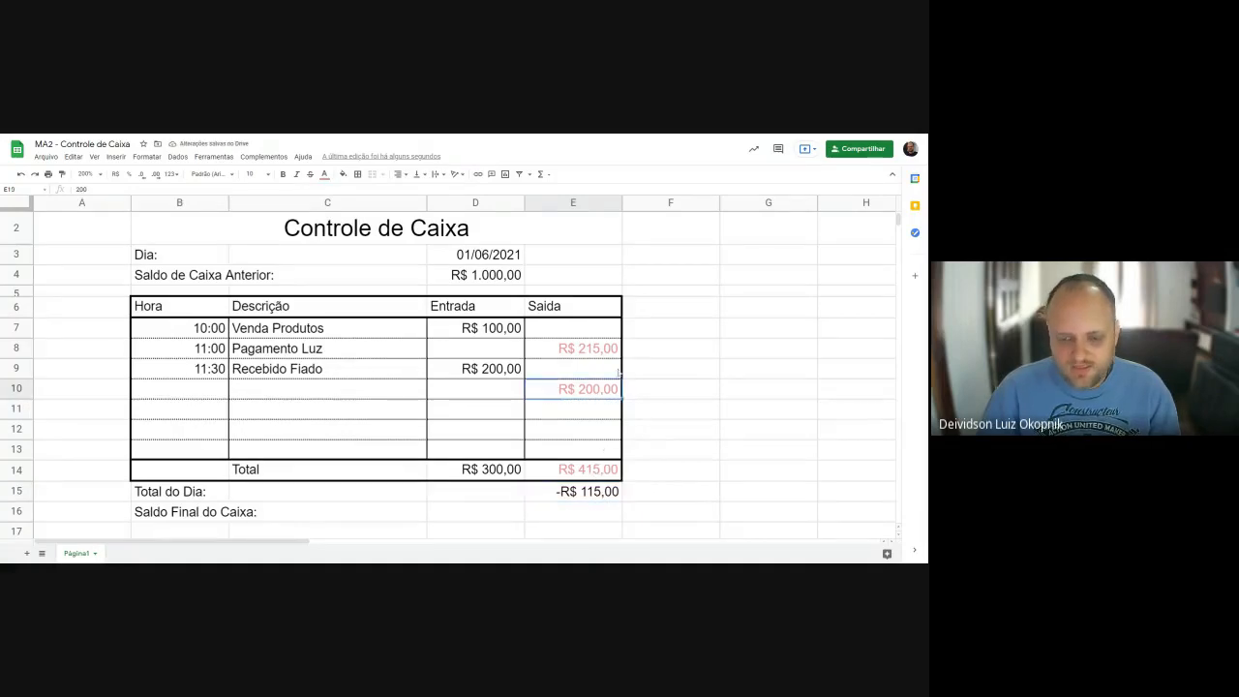
key(Delete)
Fill row 10 with the 12:00 entry Pagamento Marmita and a Saida amount of 20.
key(Left)
key(Left)
key(Left)
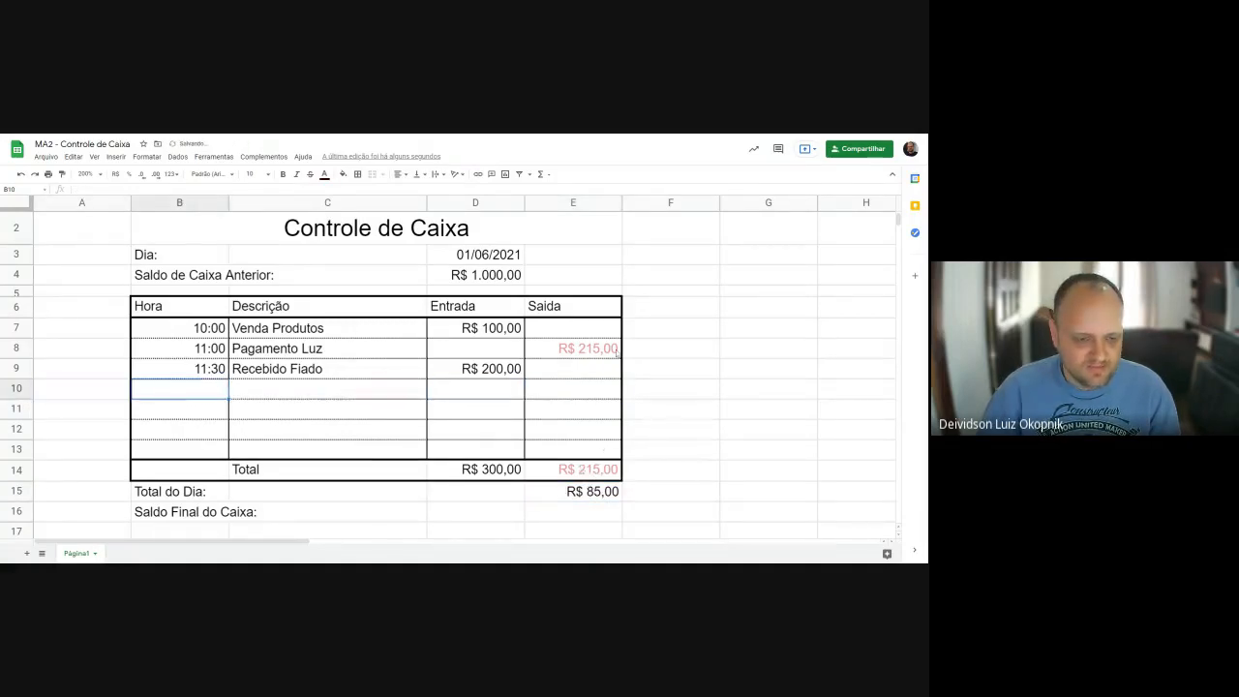
text(12:00)
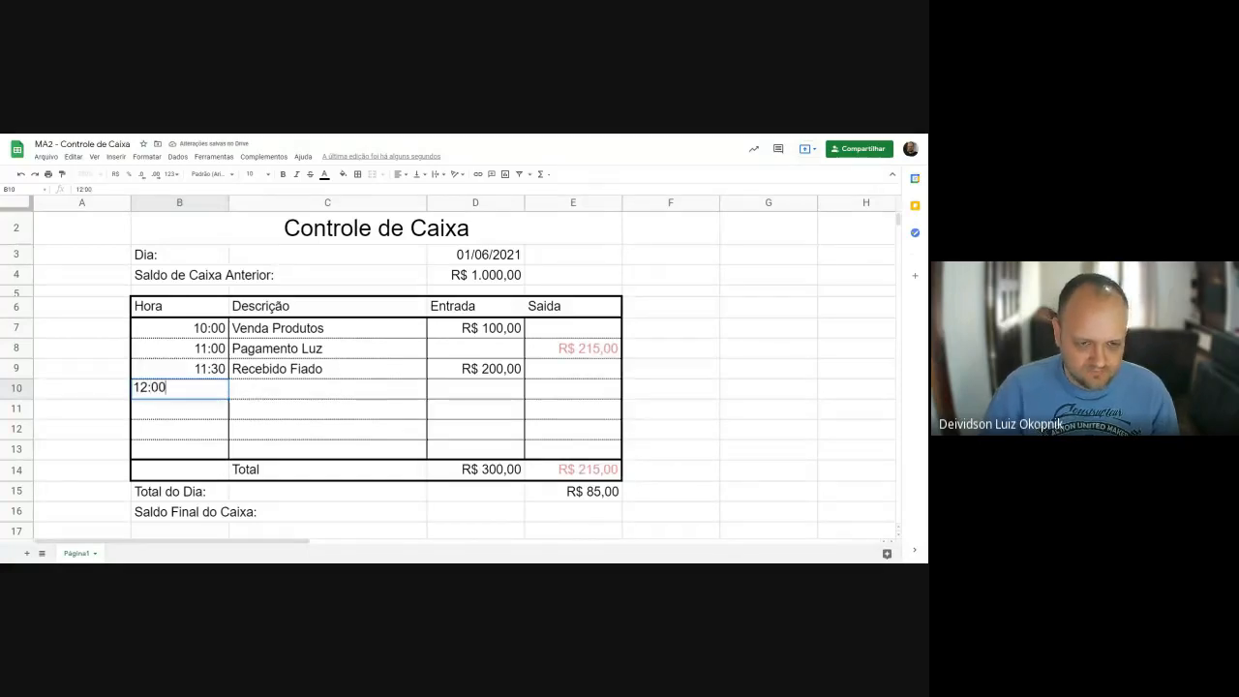
key(Tab)
text(Pagamento A)
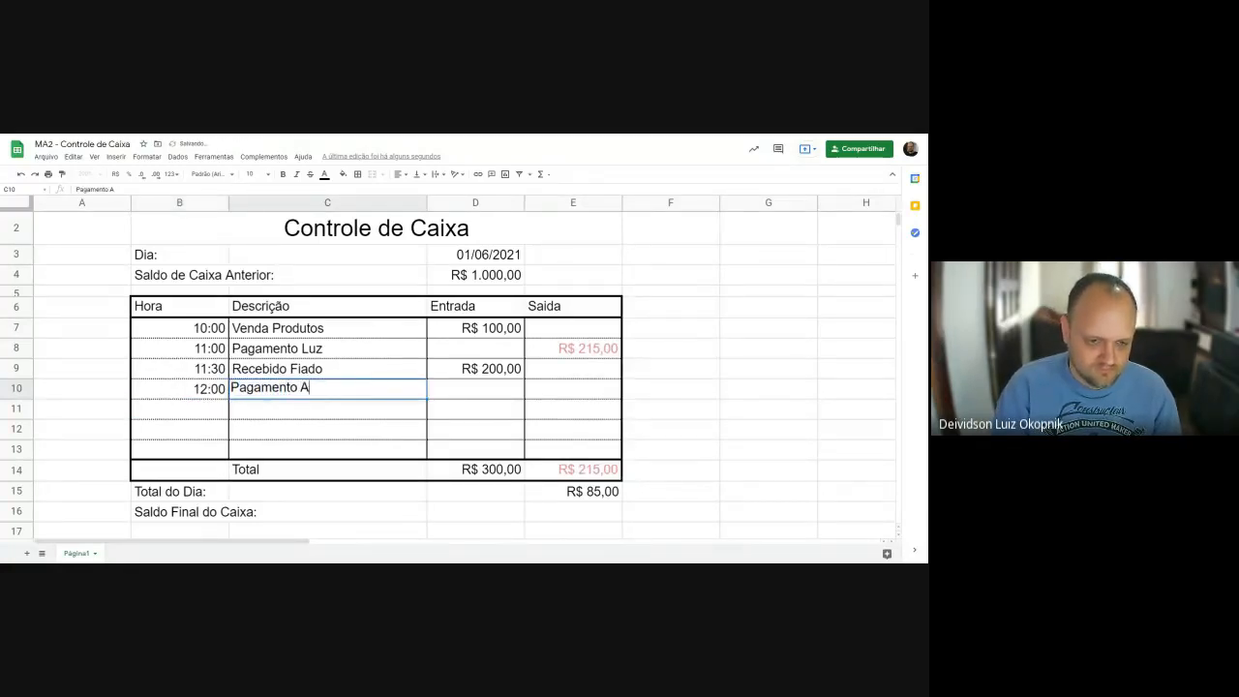
key(BackSpace)
text(Marmita)
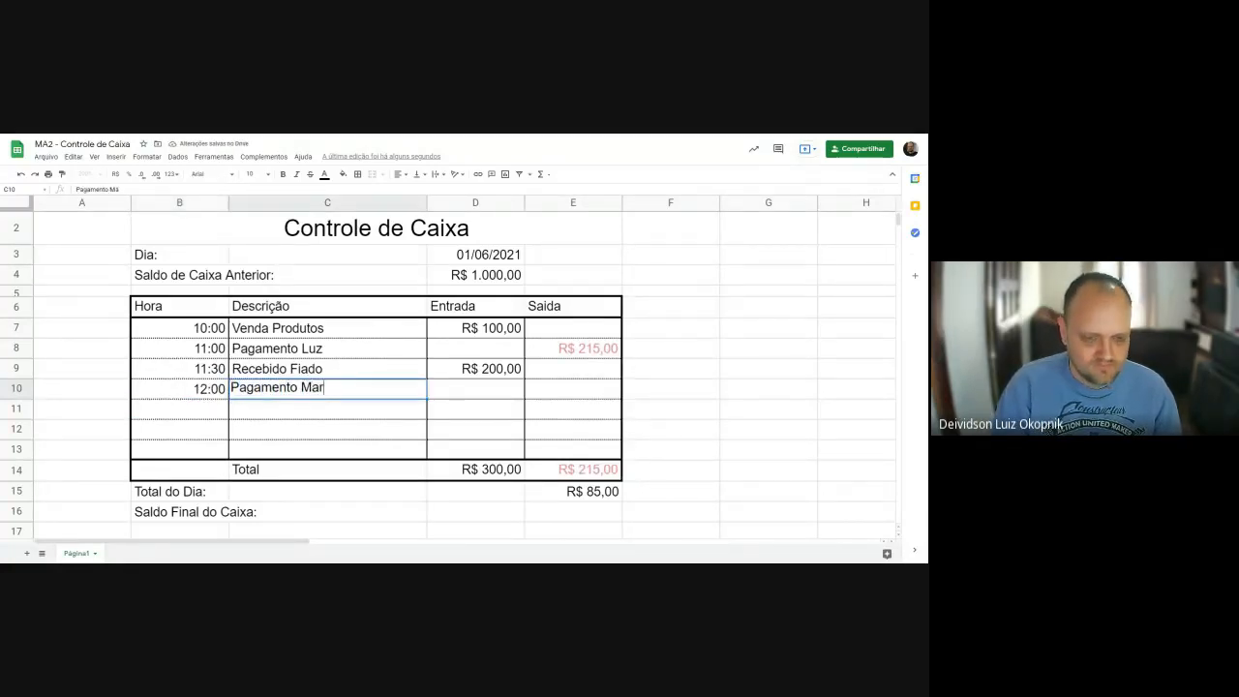
key(Tab)
key(Tab)
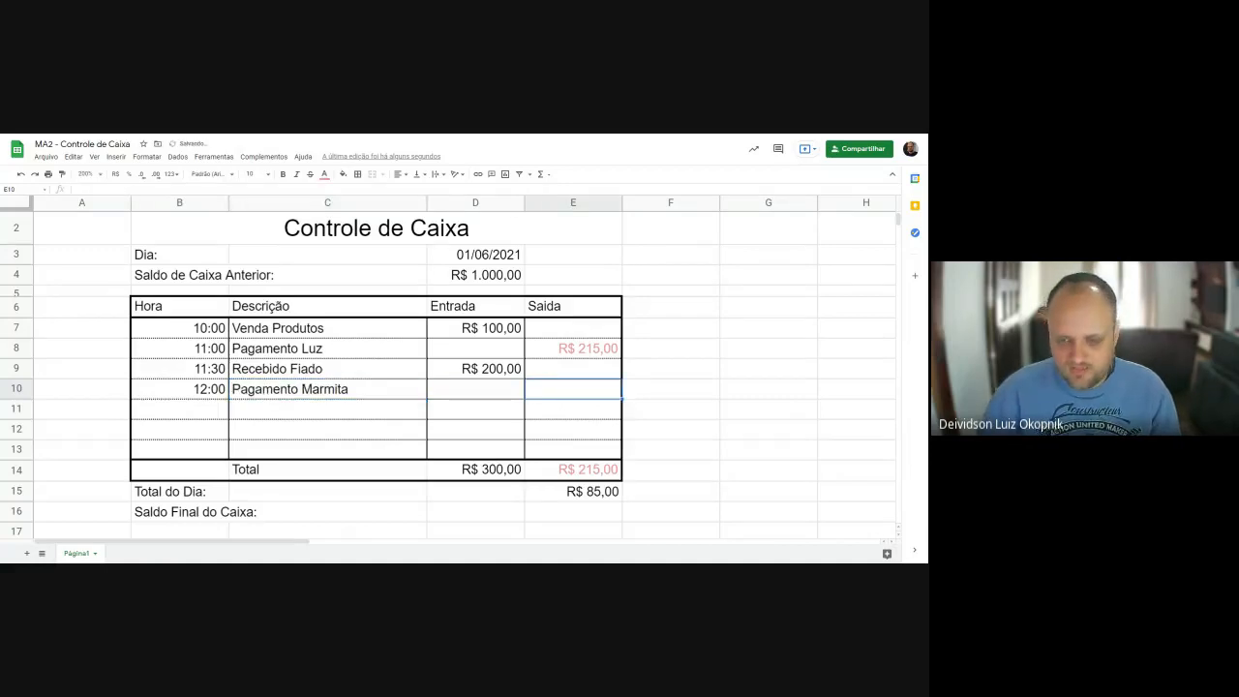
text(20)
key(Return)
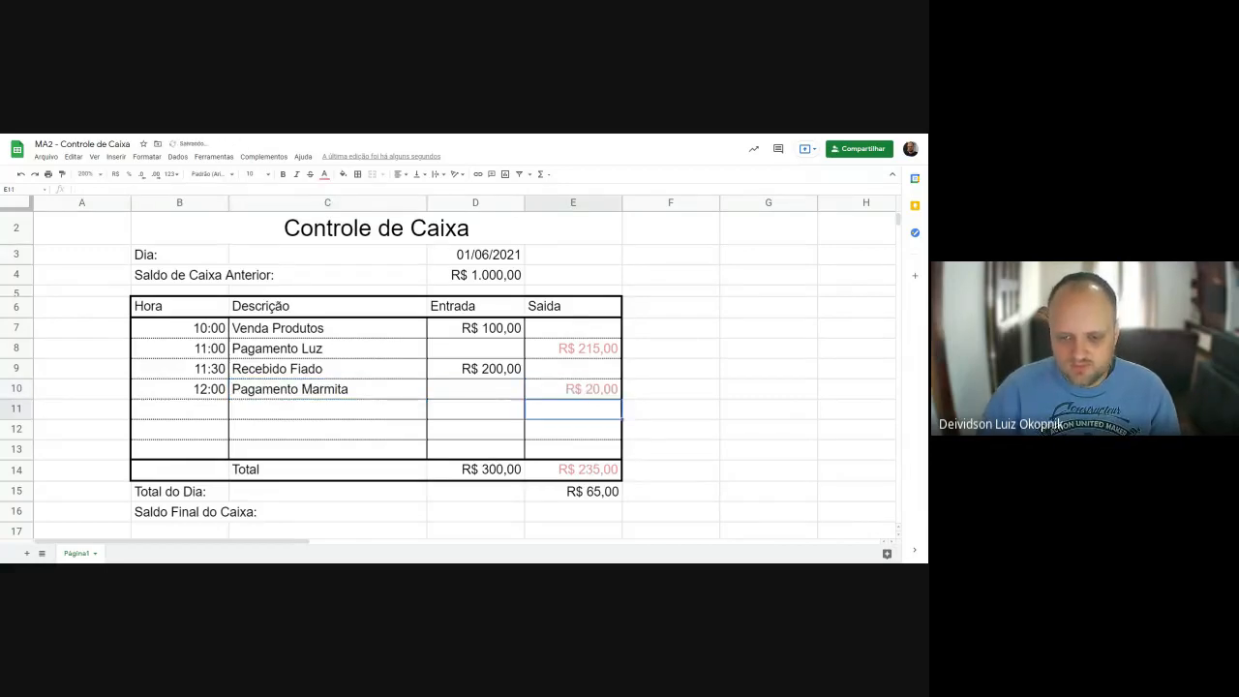
Fill row 11 with the 14:00 entry Venda Frutas and an Entrada amount of 60.
click(200, 410)
text(14:00)
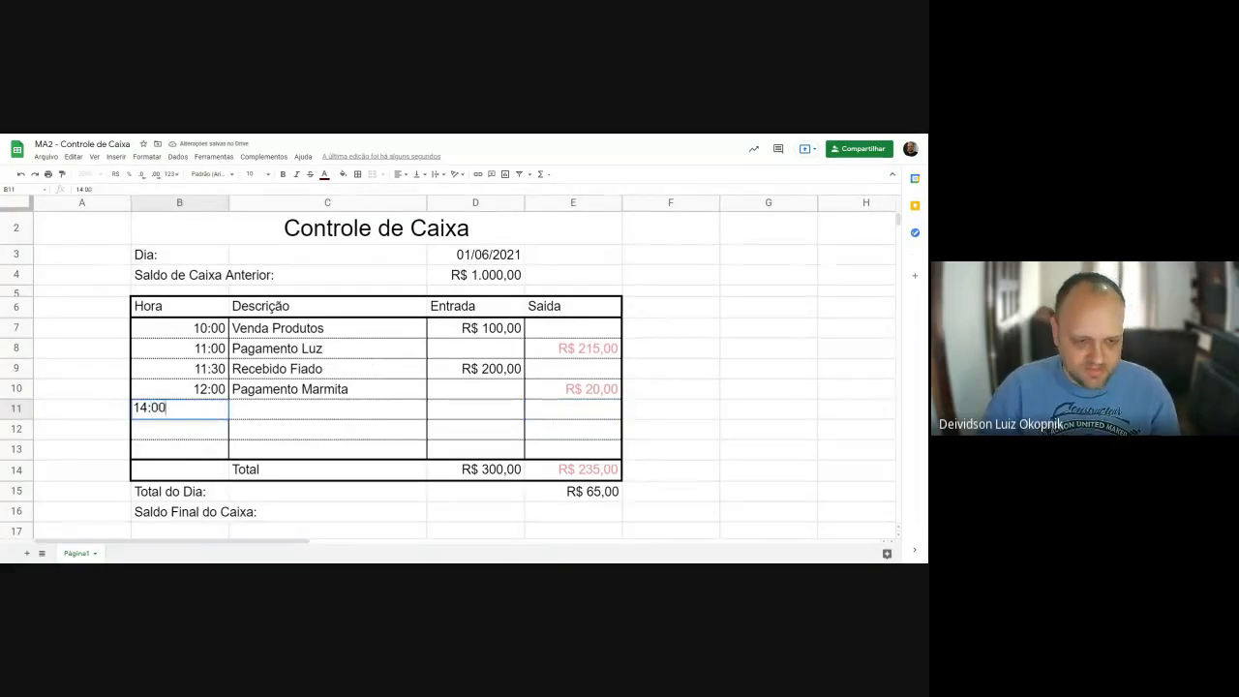
key(Tab)
text(Venda )
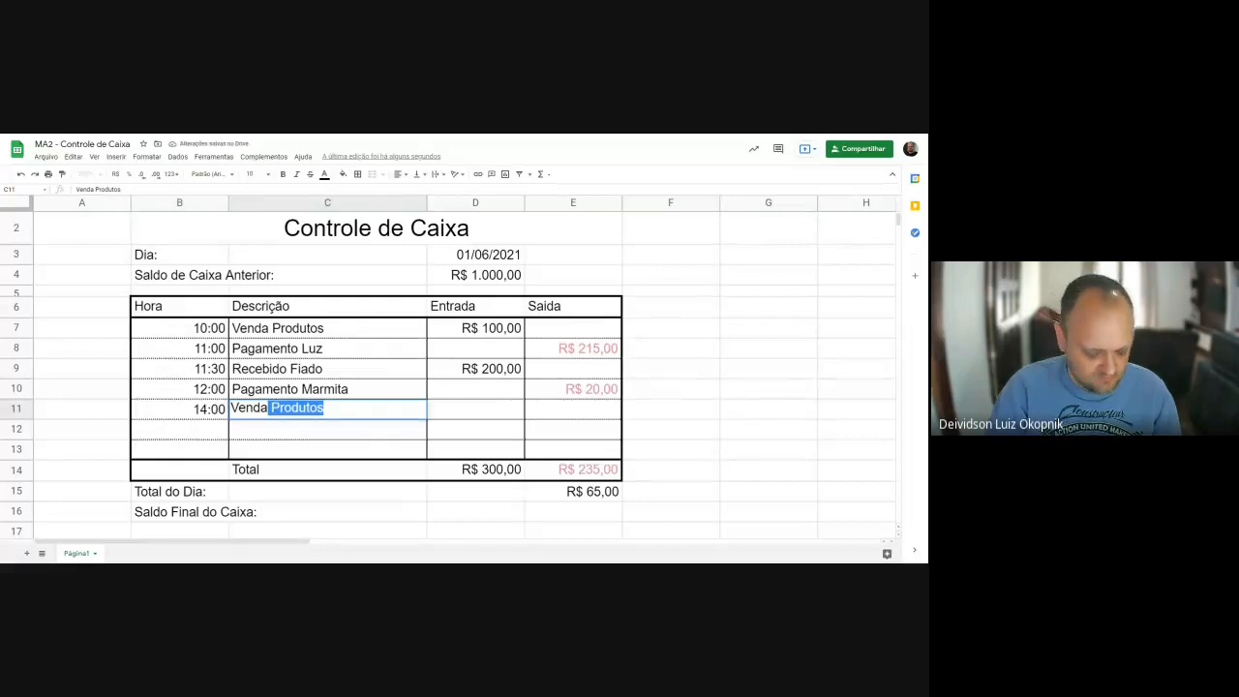
text(Frutas)
key(Tab)
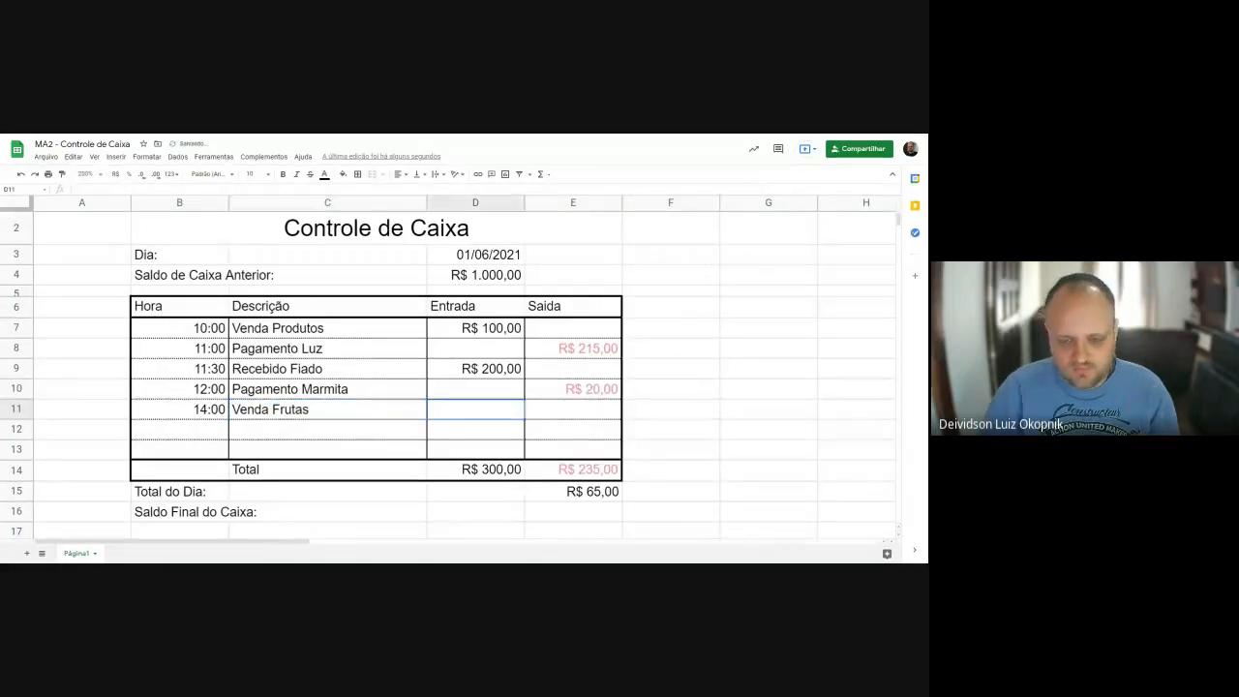
text(60)
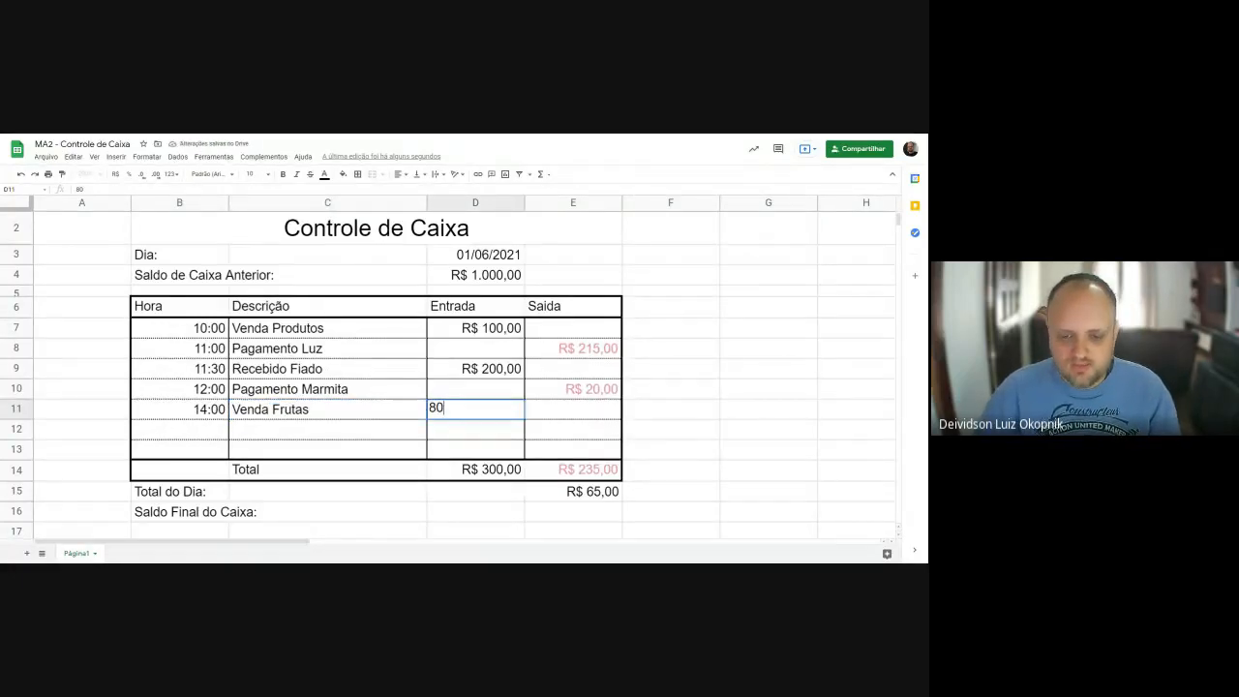
key(Return)
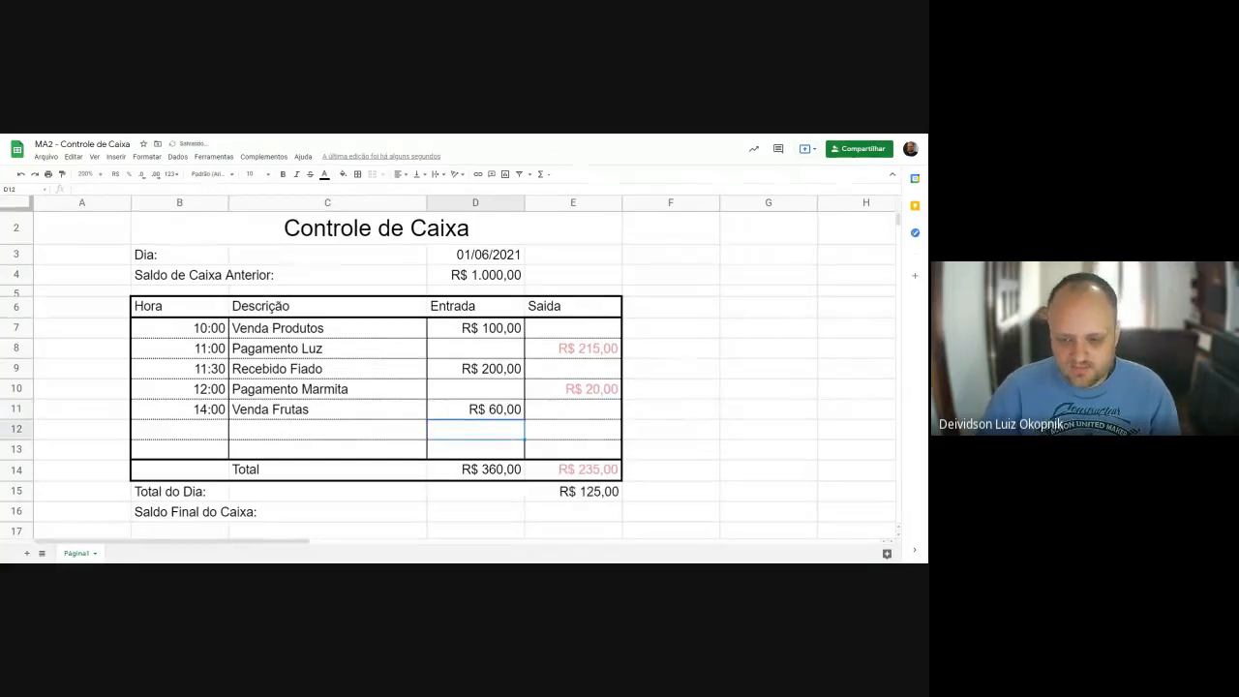
Review the Entrada and Saida totals, the previous cash balance and the daily total that determine the final balance.
click(495, 478)
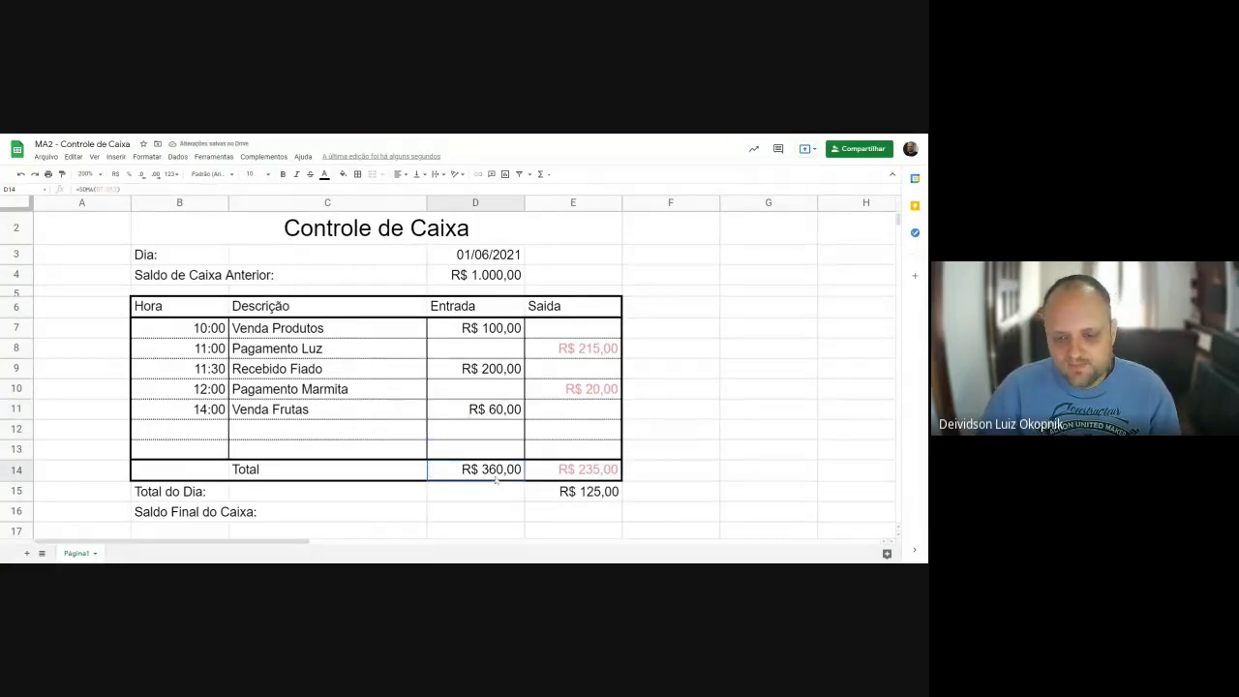
click(542, 474)
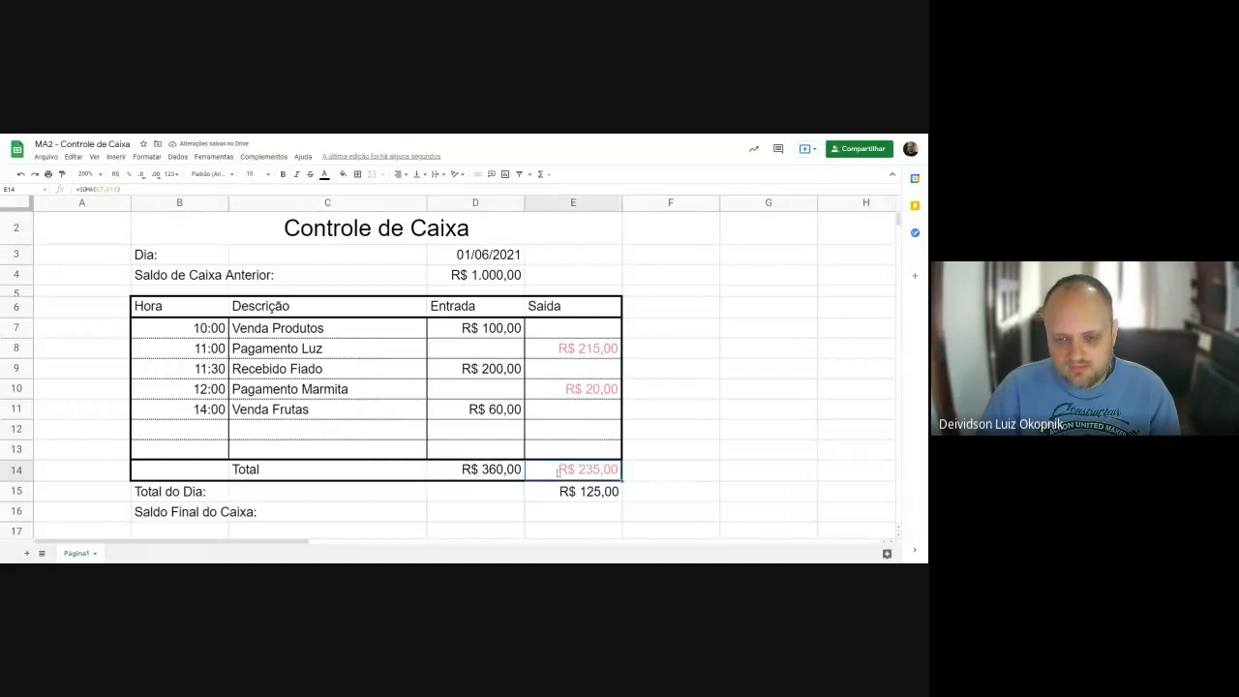
click(487, 474)
click(542, 474)
click(503, 474)
click(528, 474)
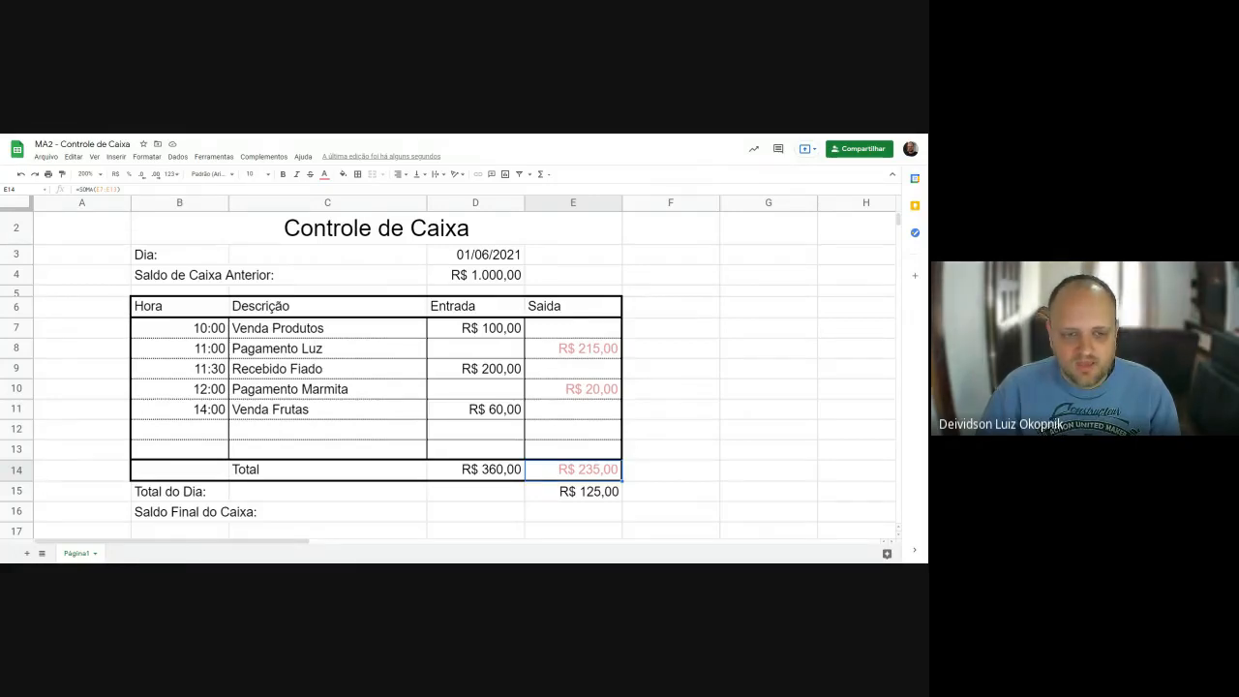
click(285, 512)
click(579, 511)
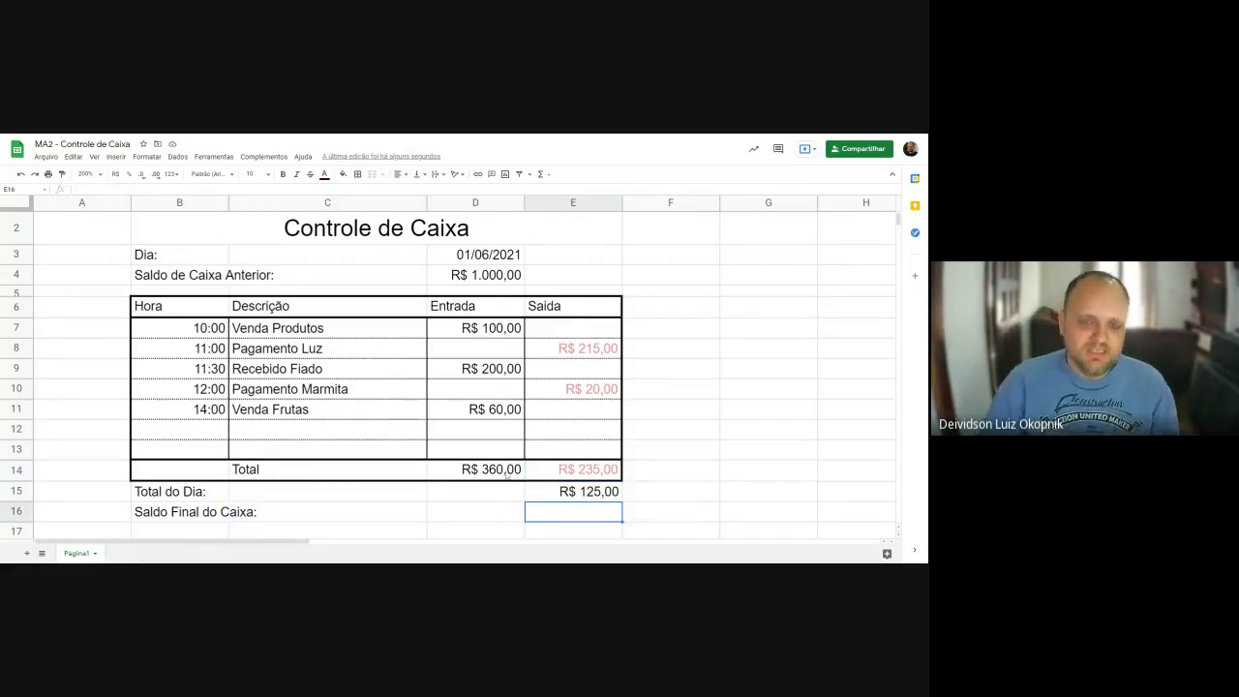
click(515, 275)
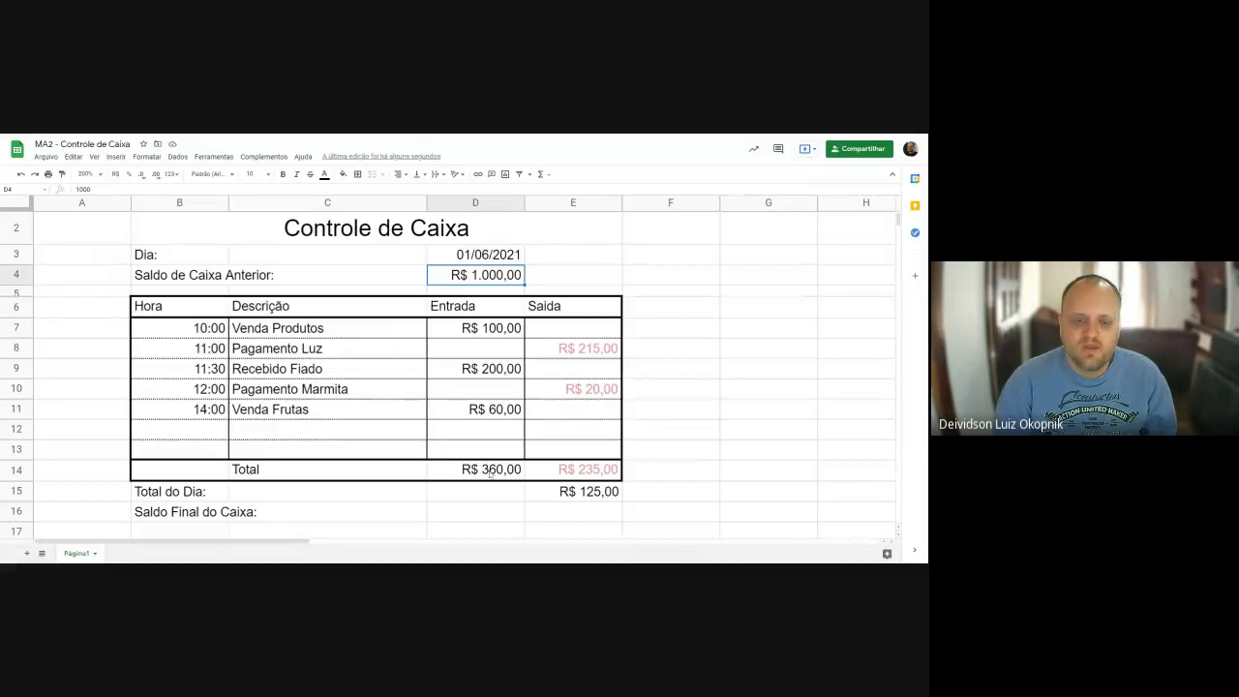
click(530, 471)
click(534, 495)
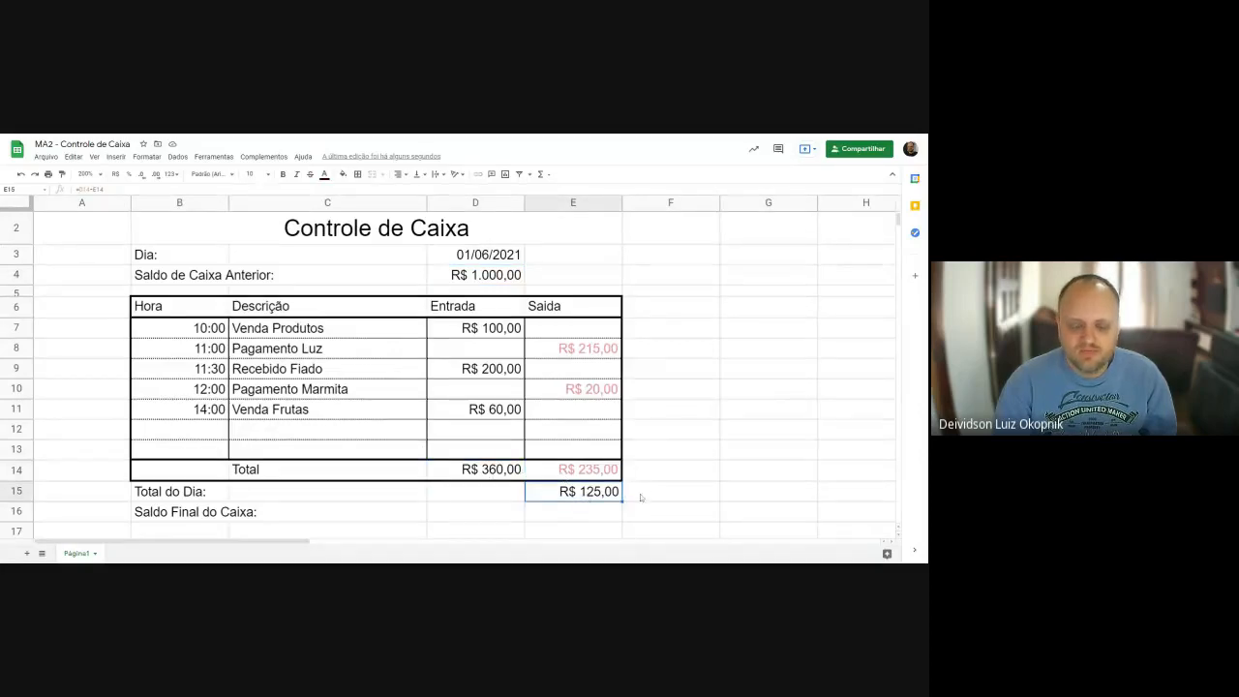
Calculate the Saldo Final do Caixa in E16 by adding the previous balance to the daily total with =E15+D4.
click(573, 510)
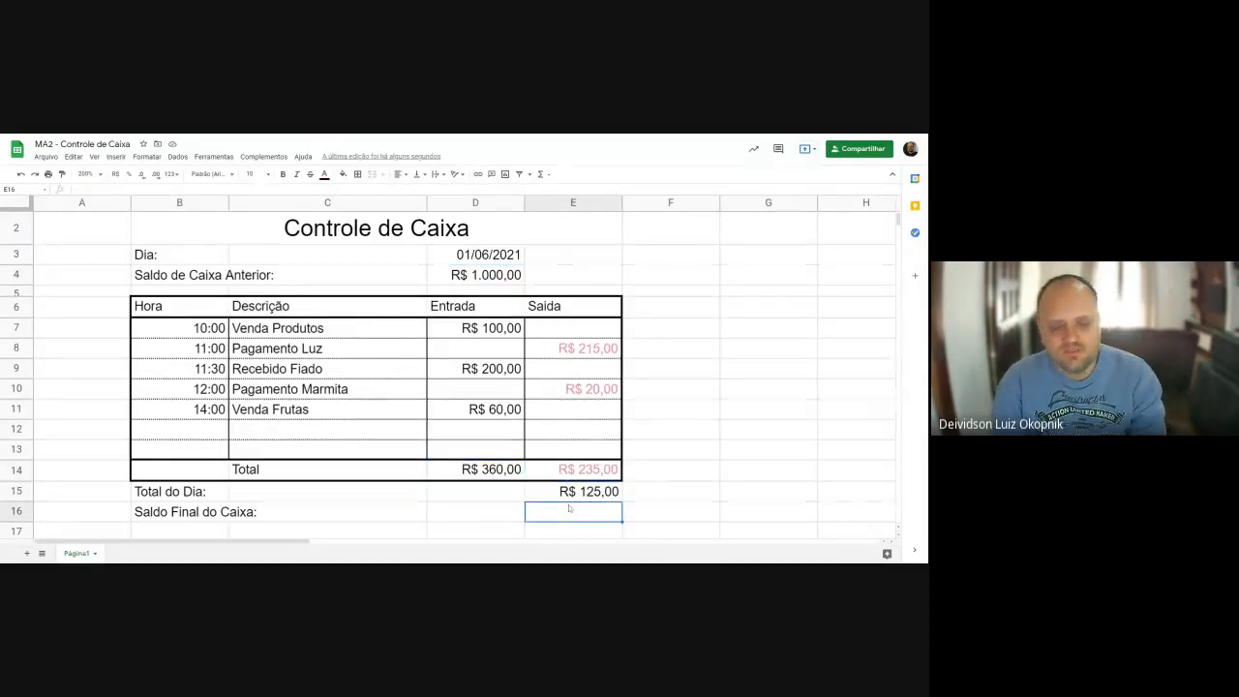
text(=)
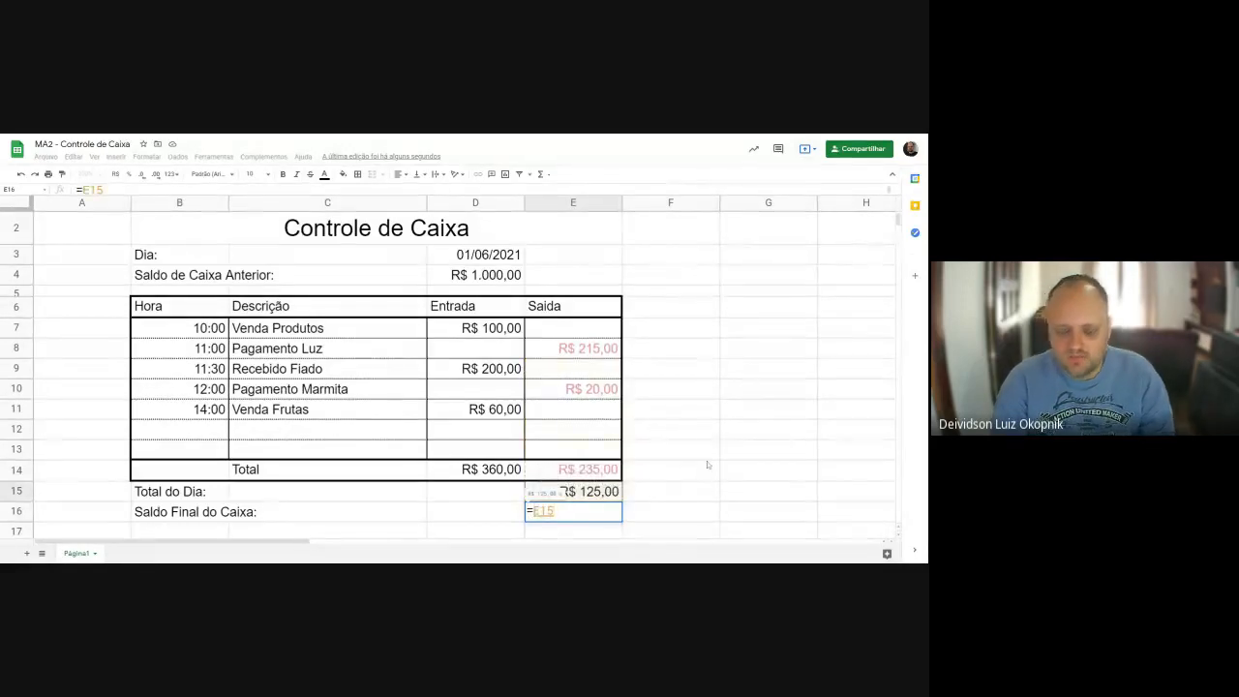
text(+)
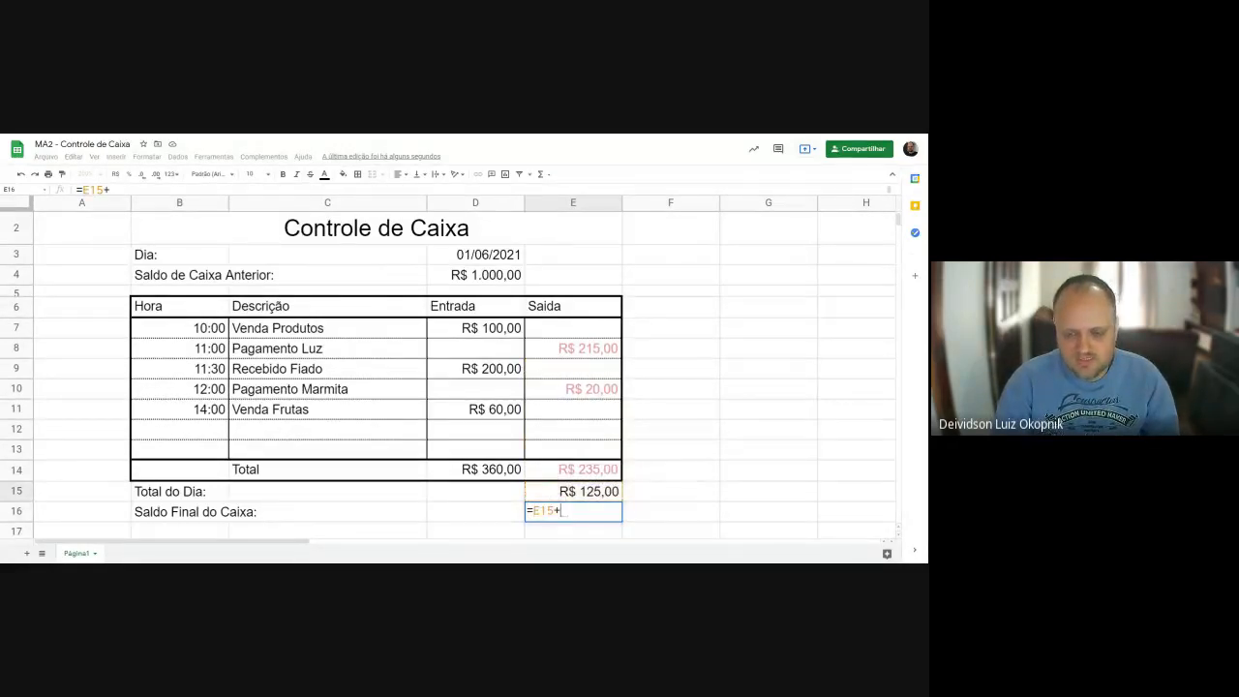
click(495, 278)
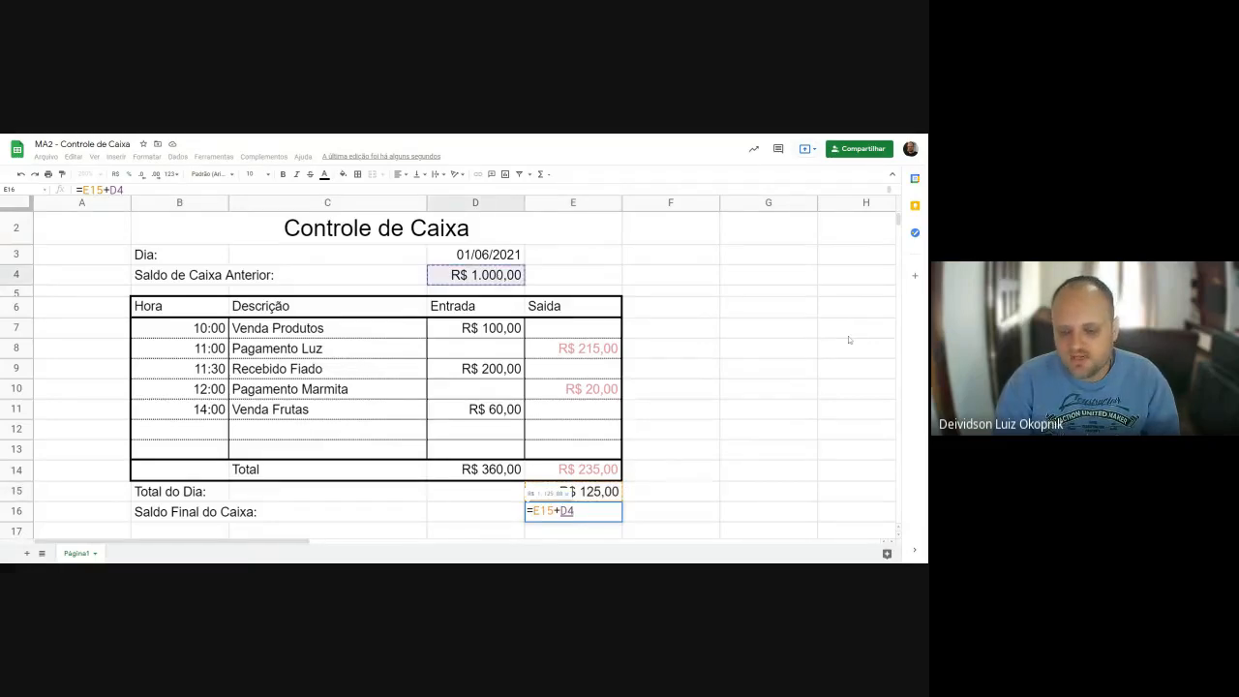
key(Return)
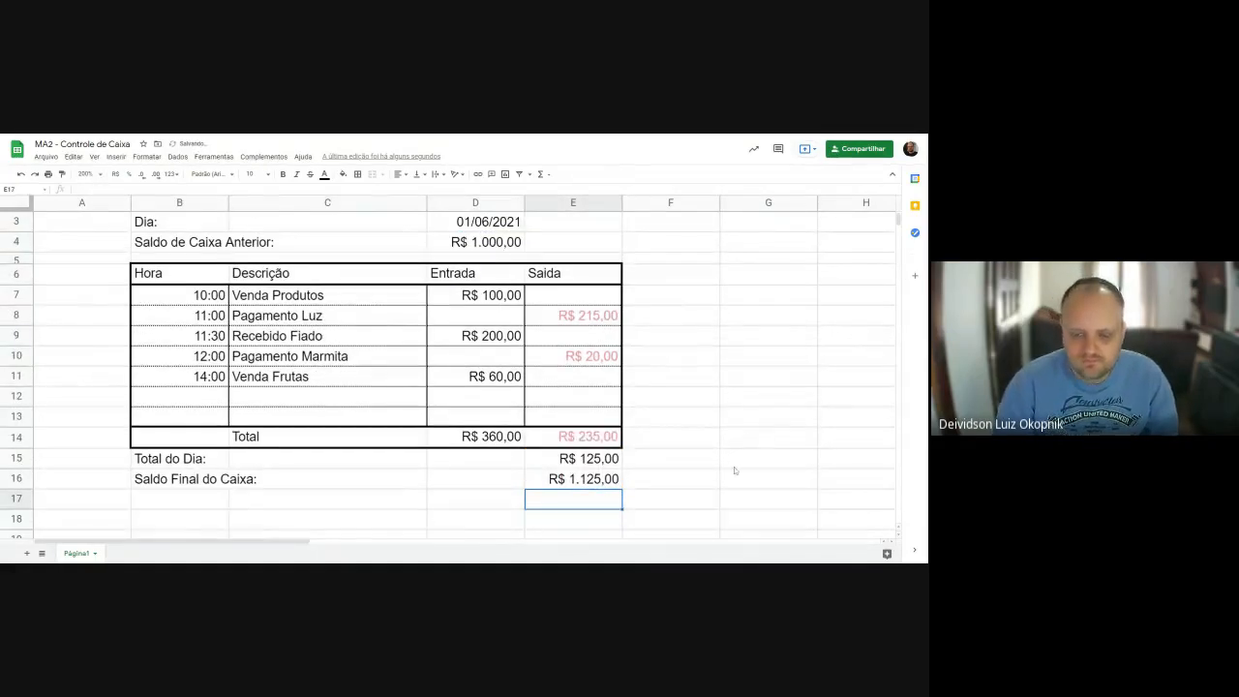
scroll(735, 471, up, 1)
click(599, 493)
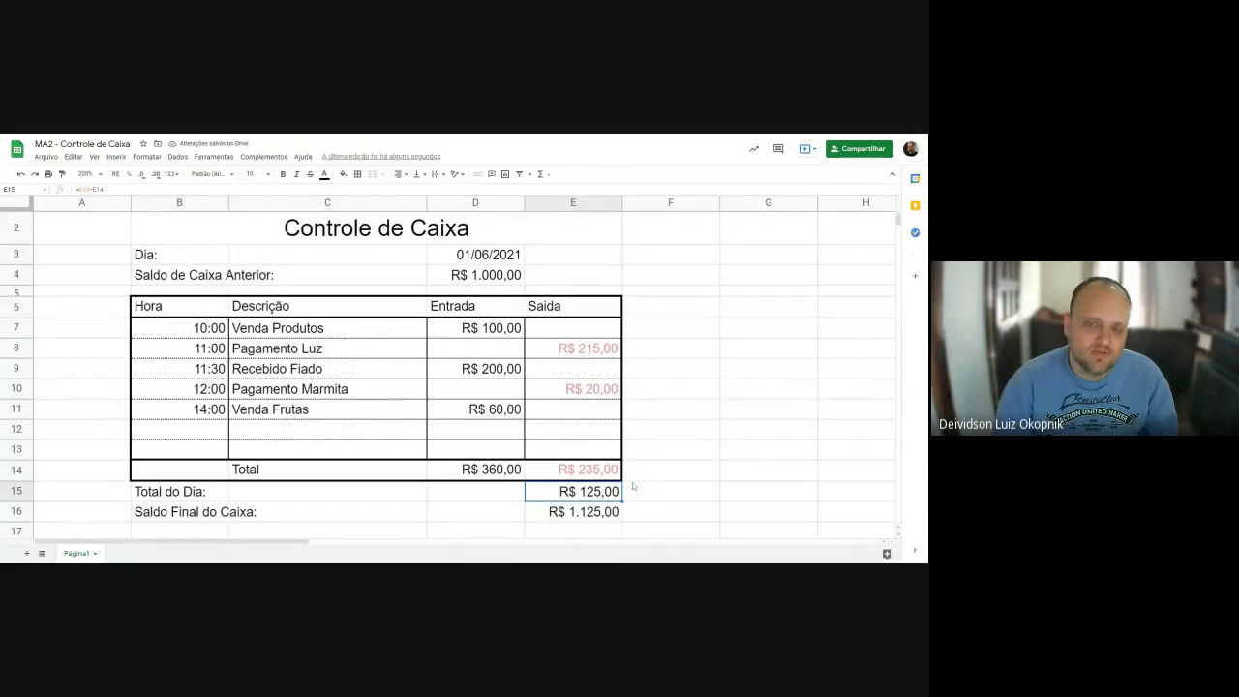
click(479, 275)
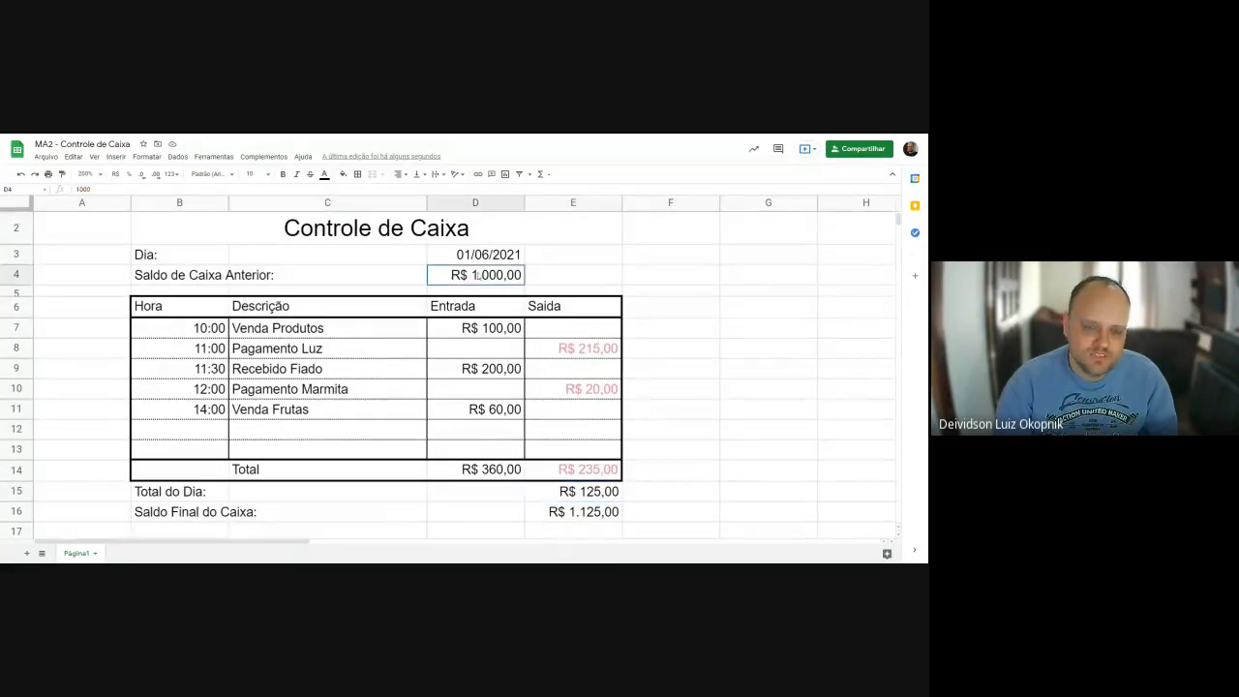
click(201, 435)
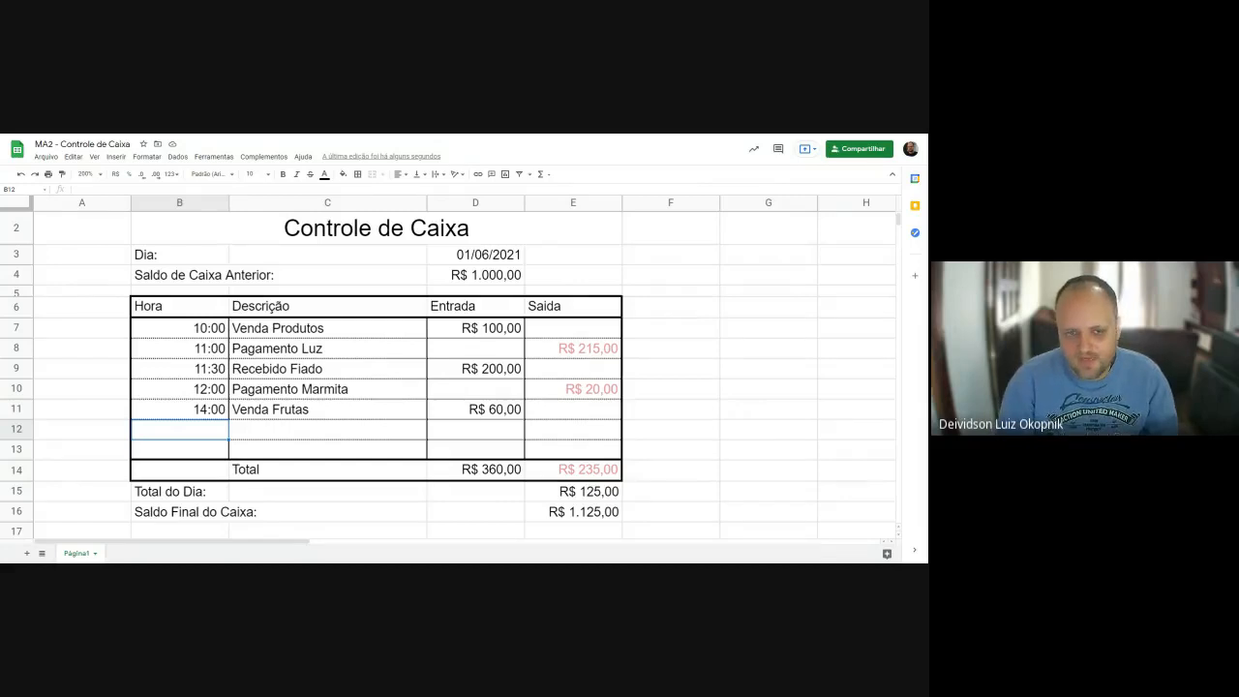
Enter the time 15:00 in the Hora cell of row 12.
text(15:)
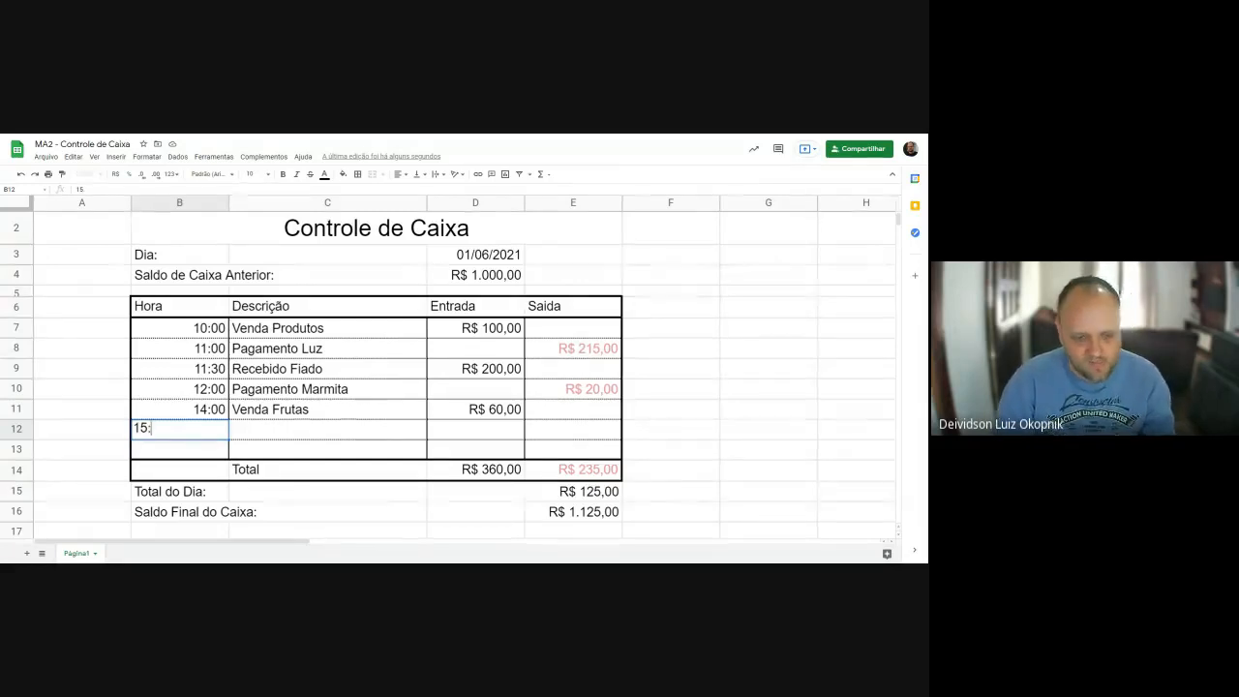
key(Tab)
text(00)
key(BackSpace)
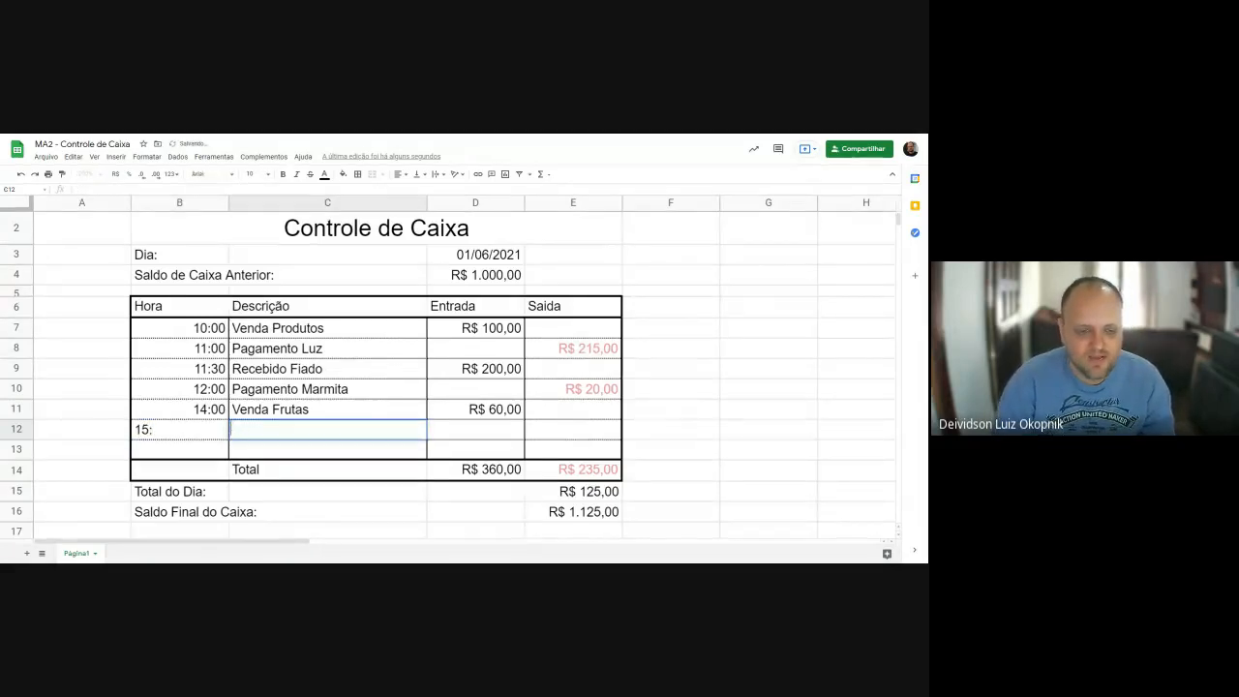
key(Left)
text(15:00)
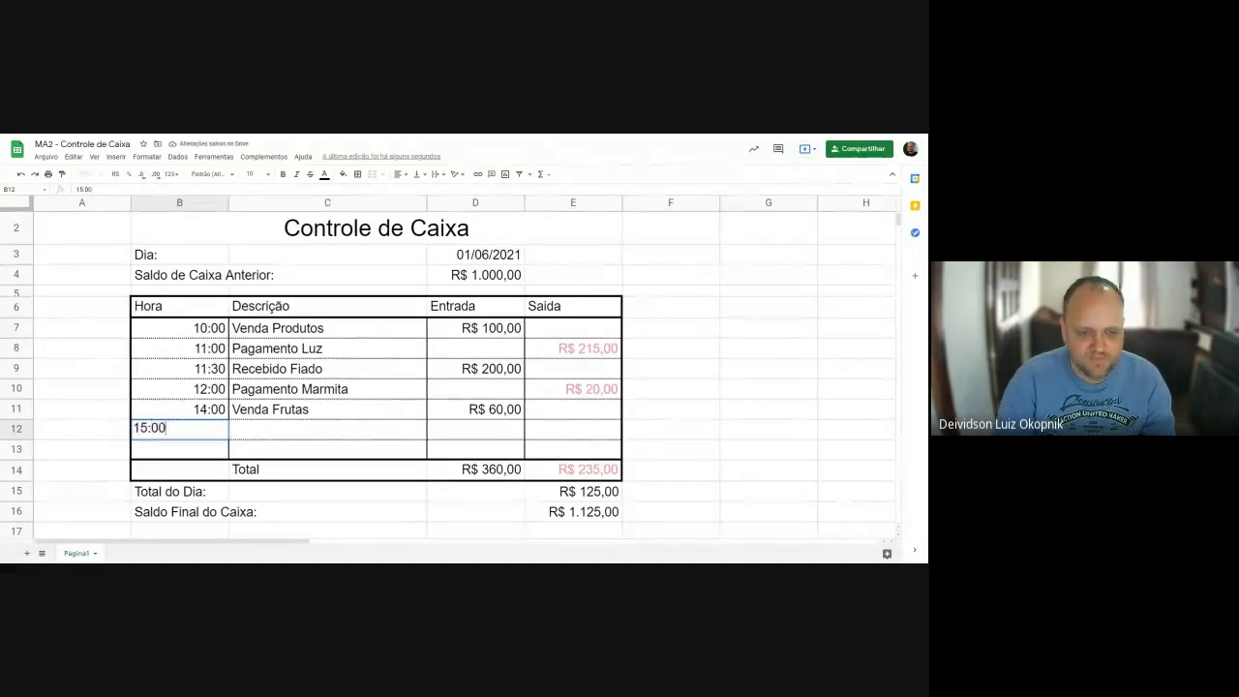
Describe the 15:00 entry as Depósito Bco Caixa and give it a Saida amount of 500.
key(Tab)
text(Dep)
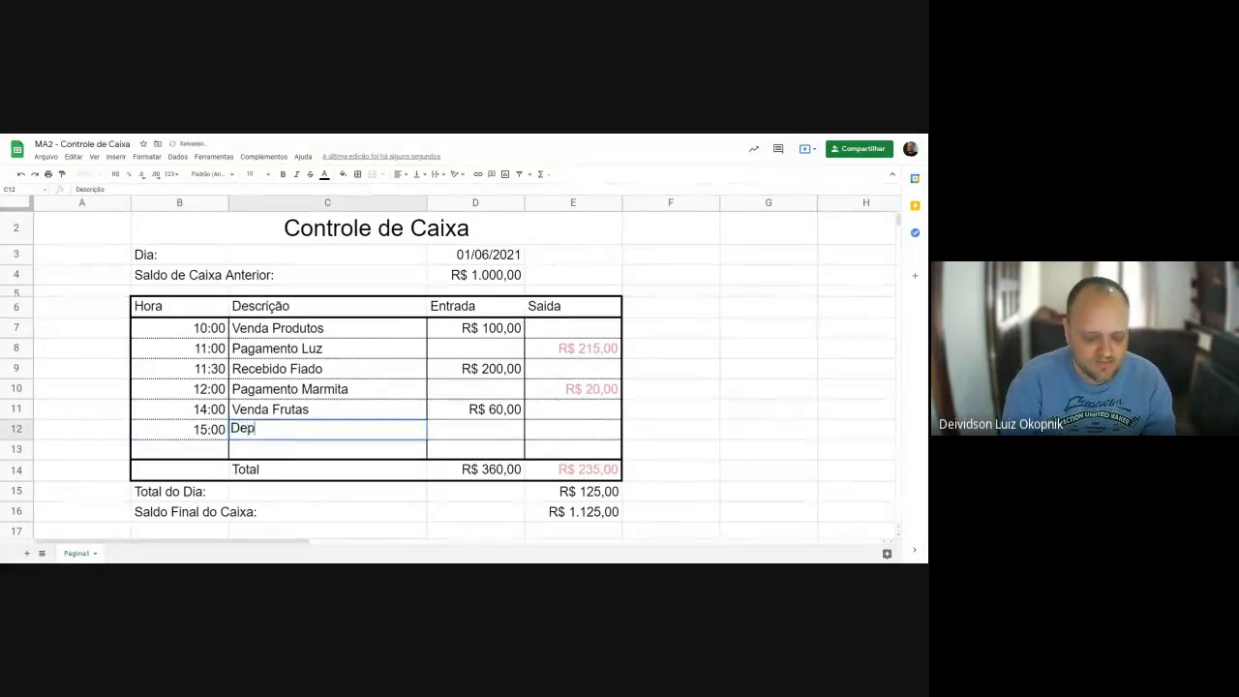
text(ósito)
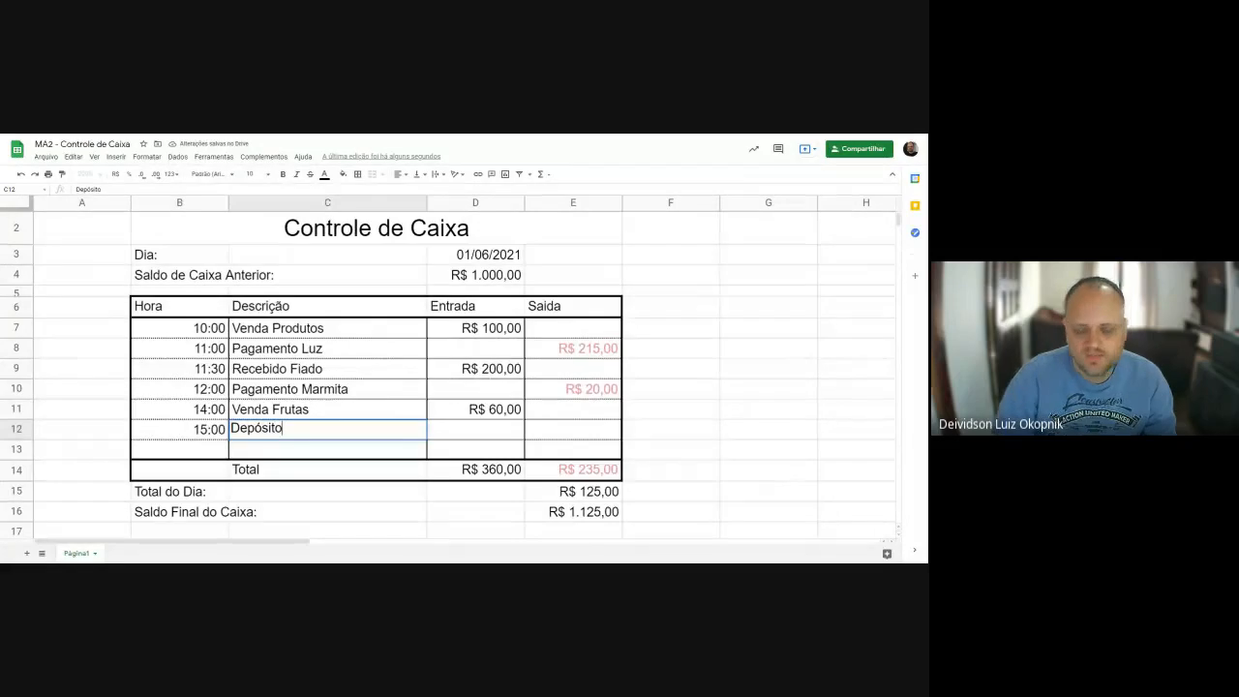
text( Bci)
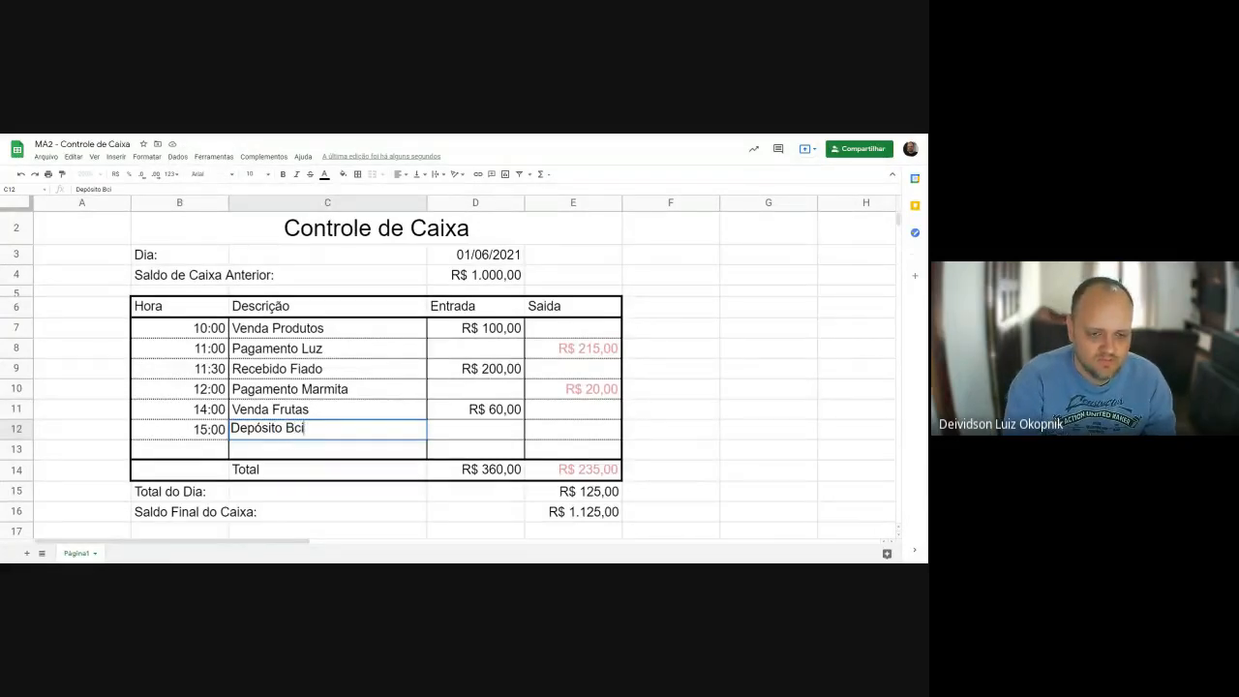
key(BackSpace)
text(o )
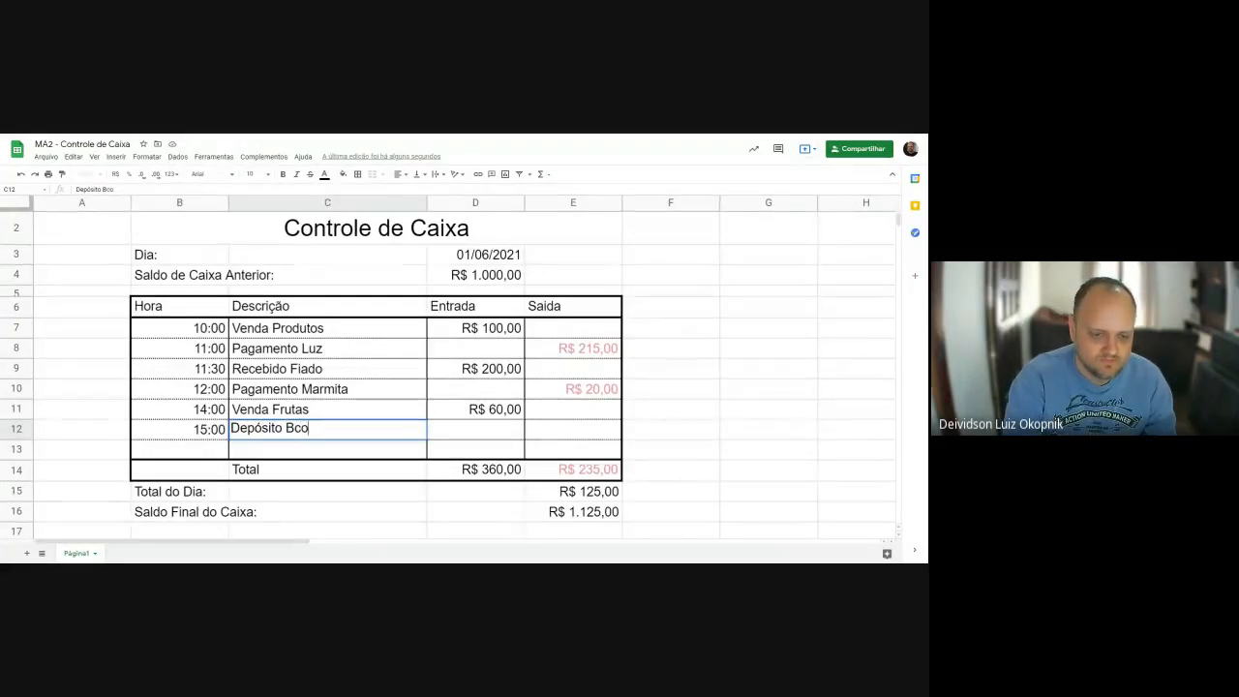
text(Caixa)
key(Tab)
key(Tab)
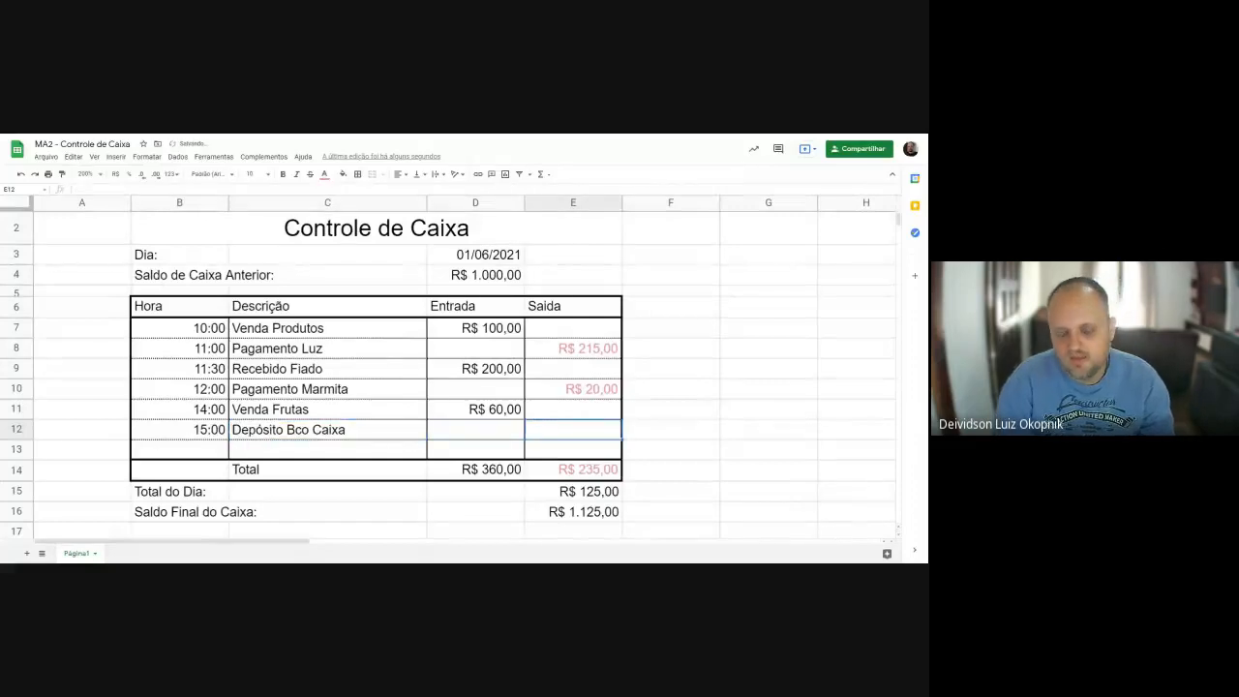
text(500)
key(Return)
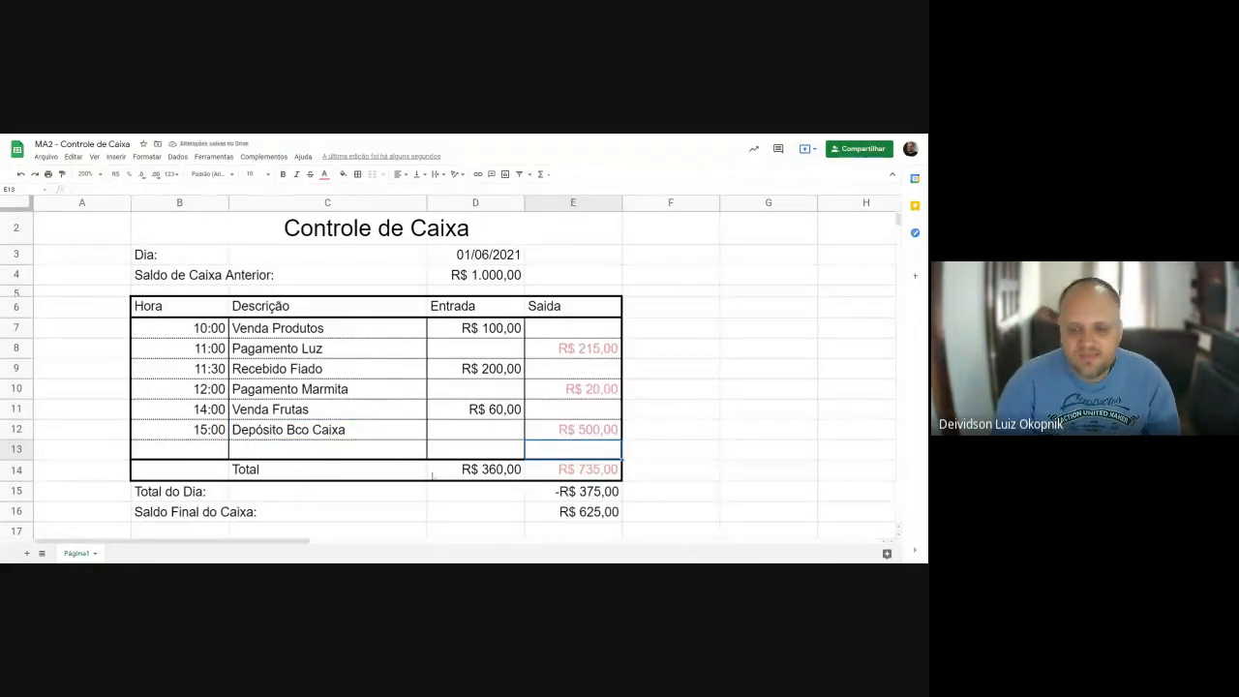
click(567, 429)
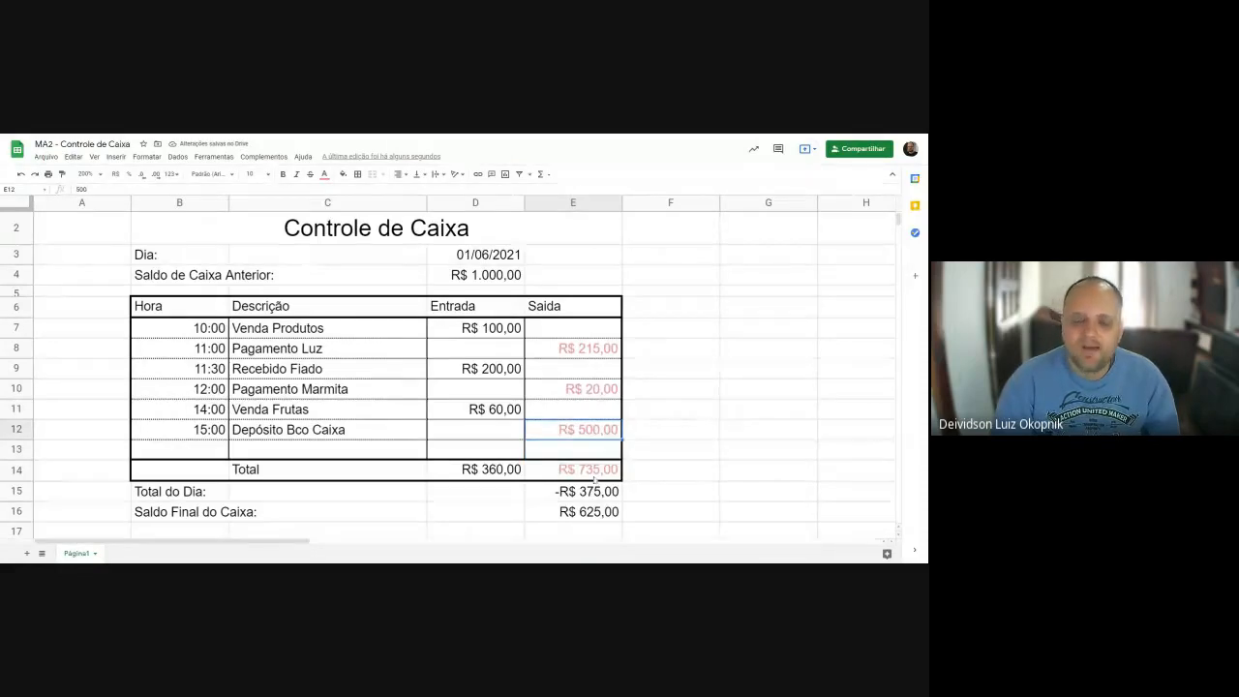
click(586, 510)
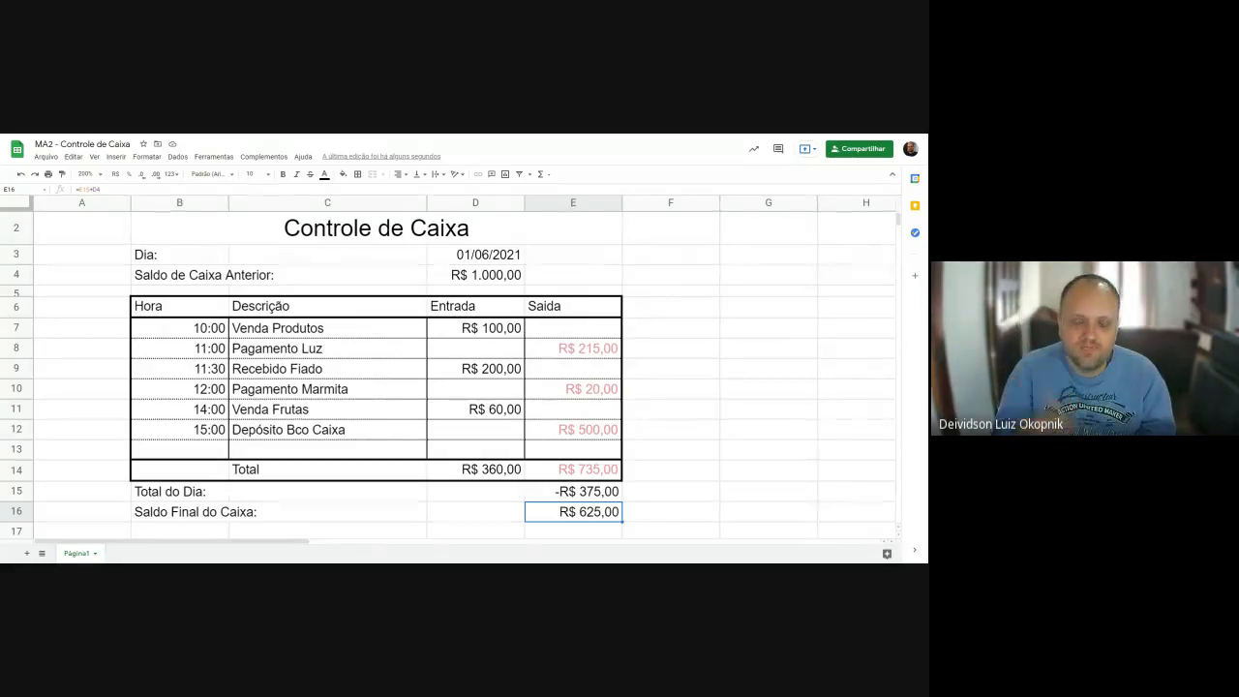
click(337, 428)
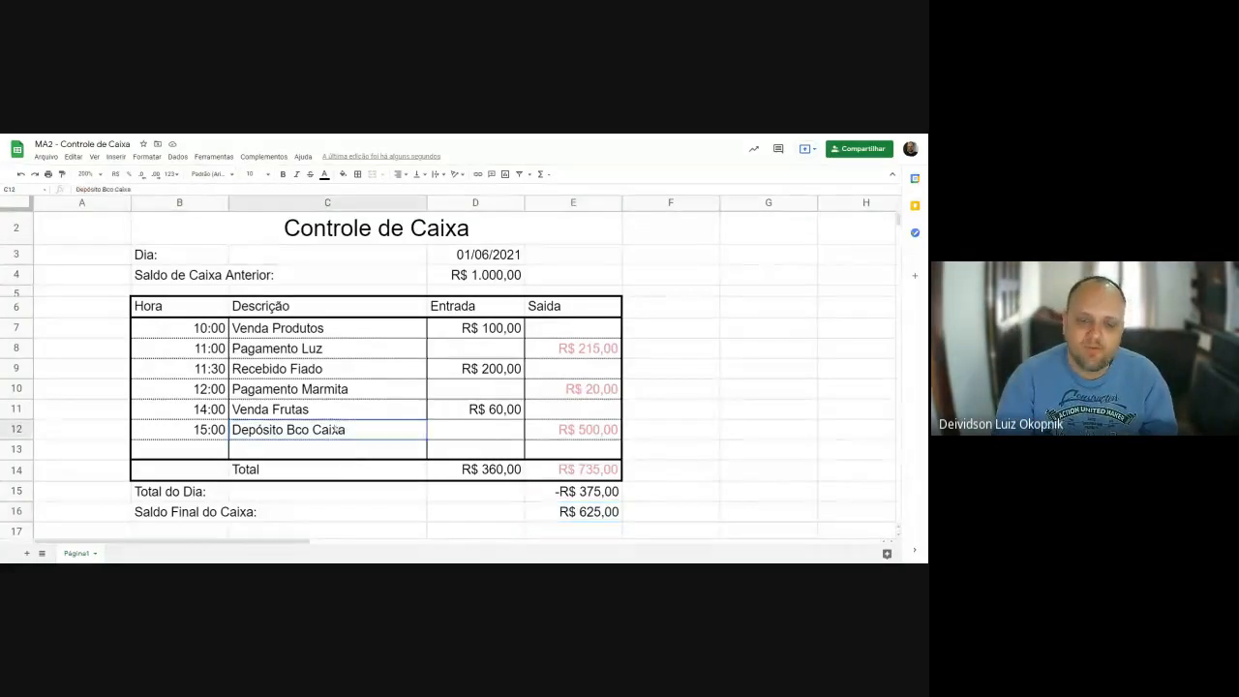
click(549, 427)
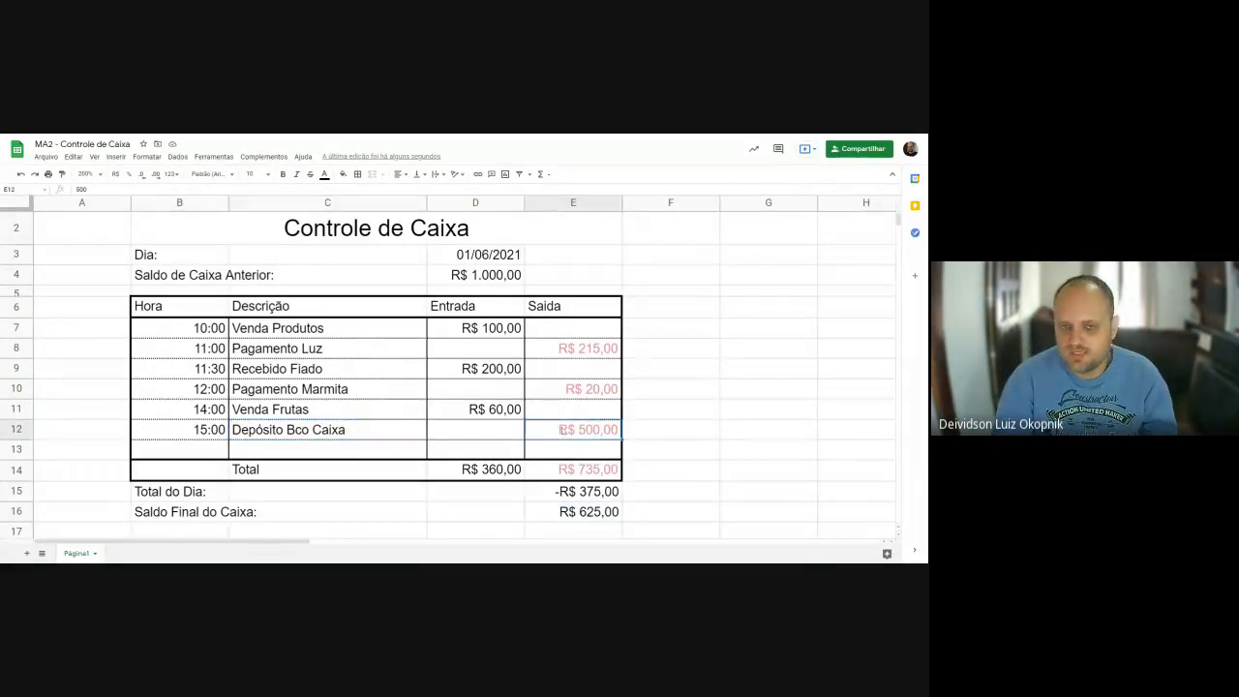
Fill row 13 with the 16:00 entry Sangria and a Saida amount of 200.
click(218, 452)
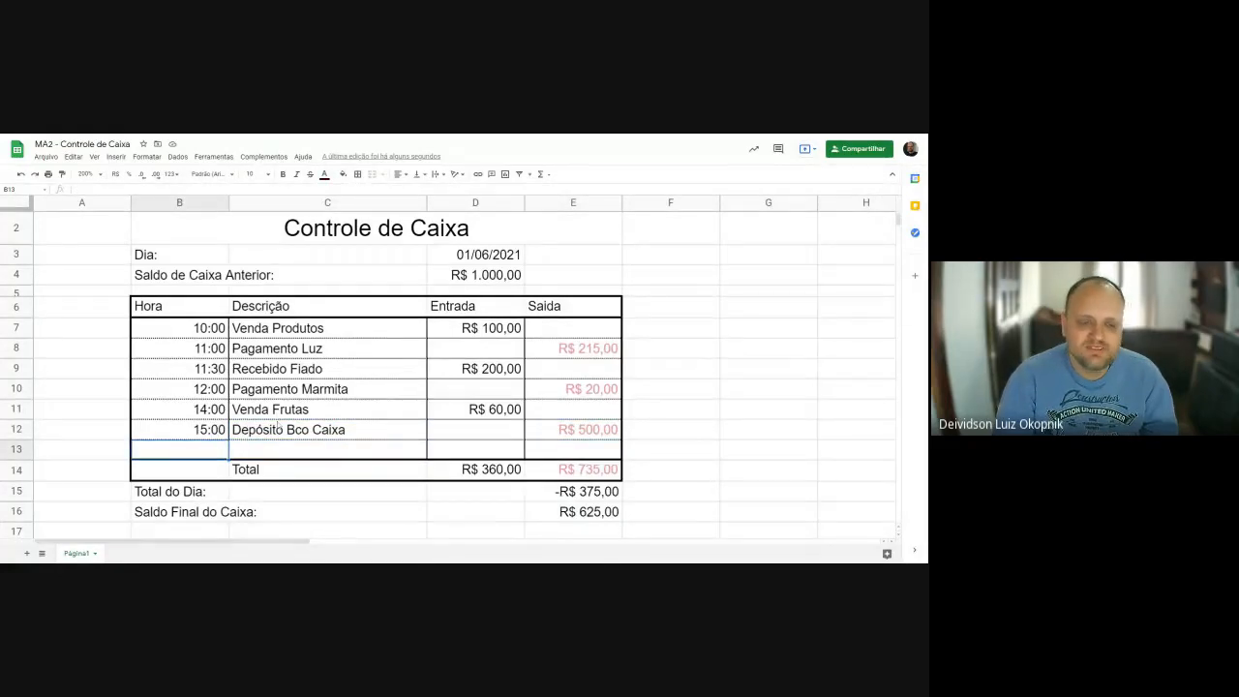
text(16:)
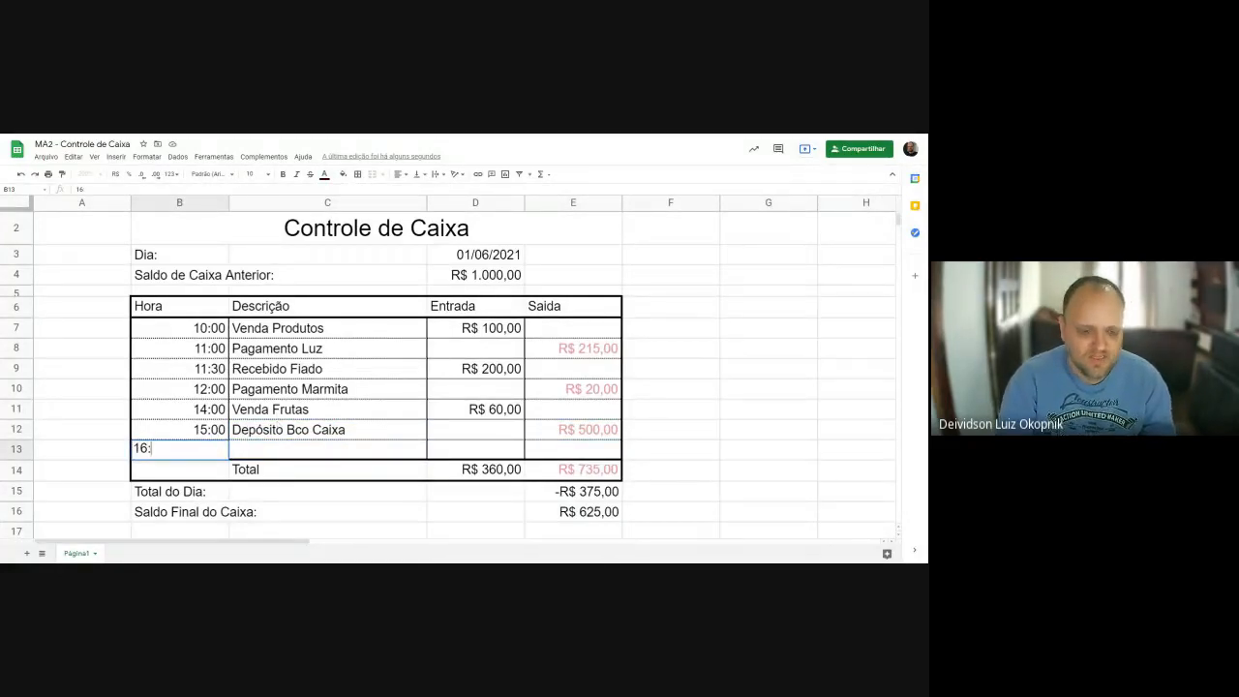
text(00)
key(Tab)
text(San)
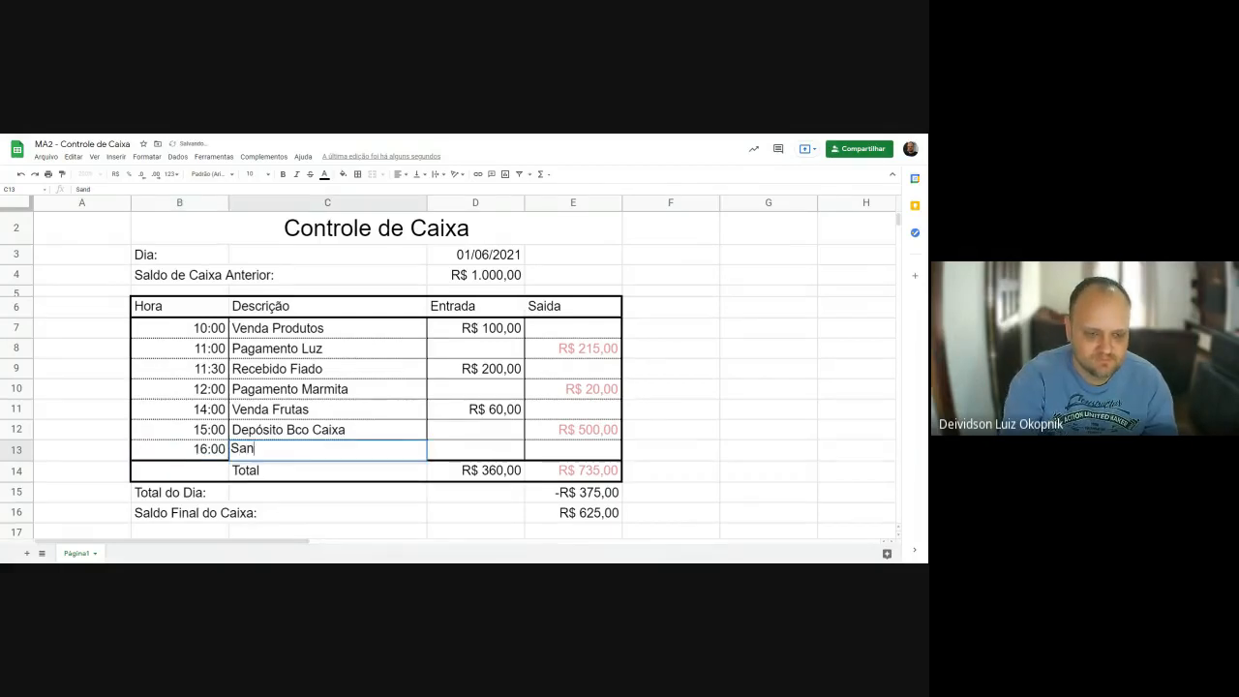
text(gria)
key(Tab)
key(Tab)
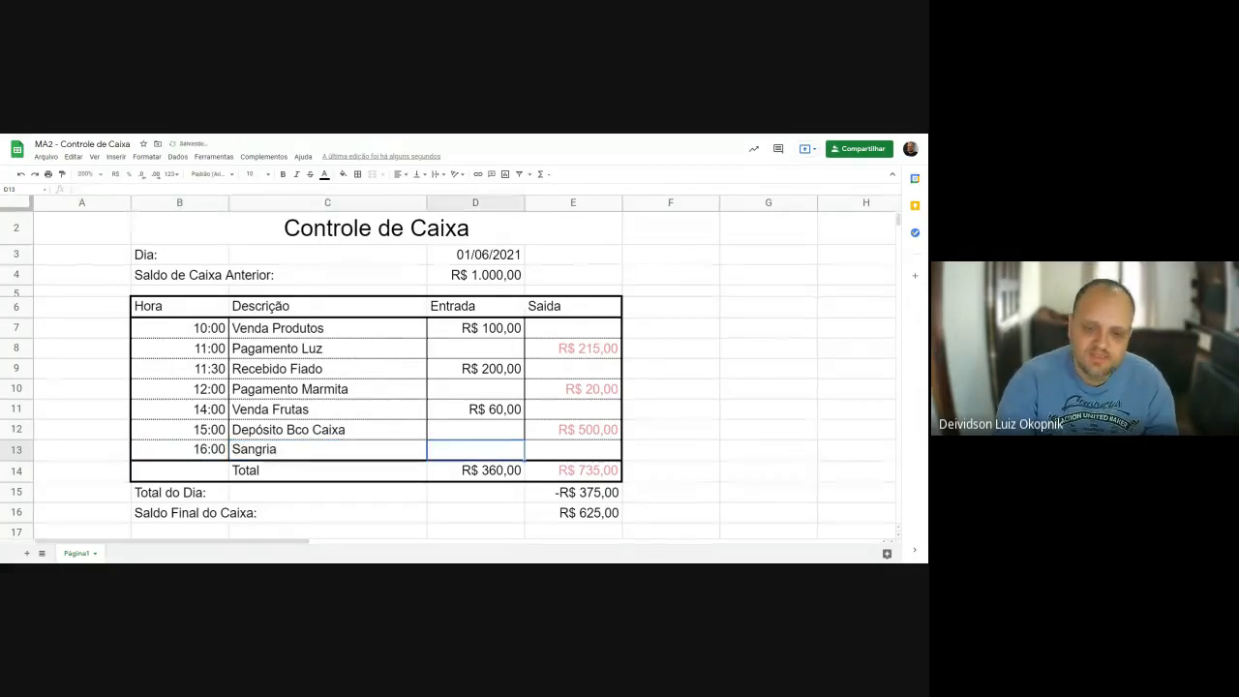
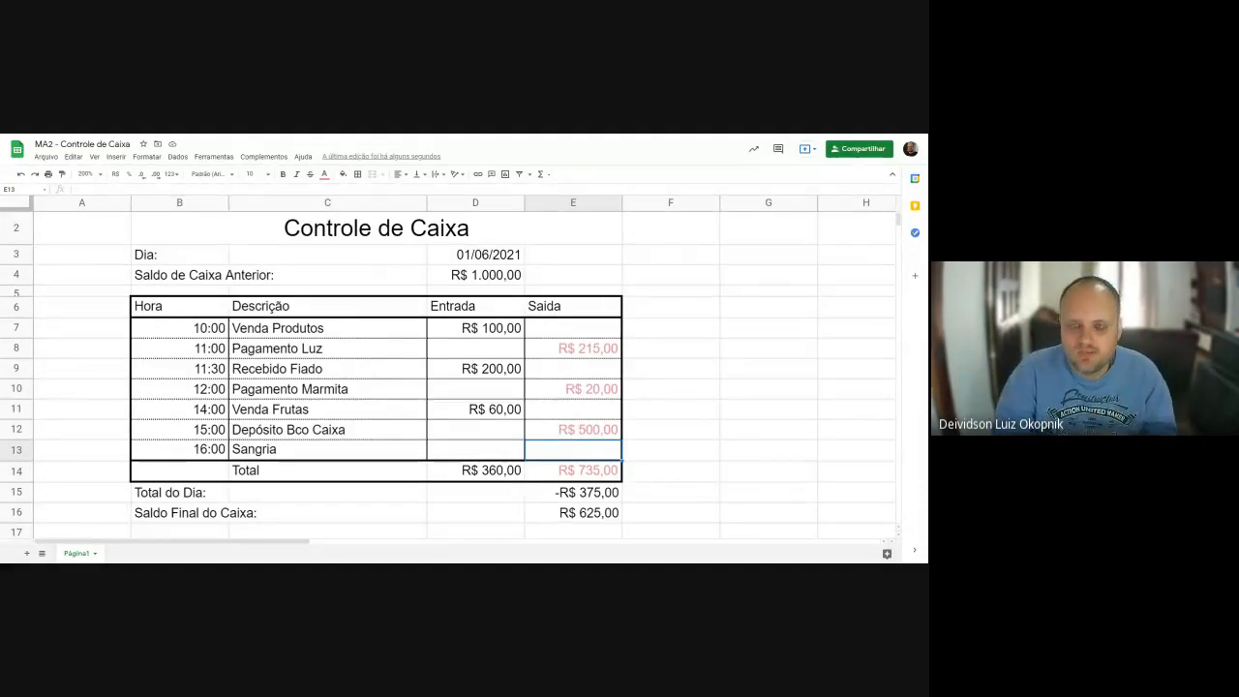
text(200)
key(Return)
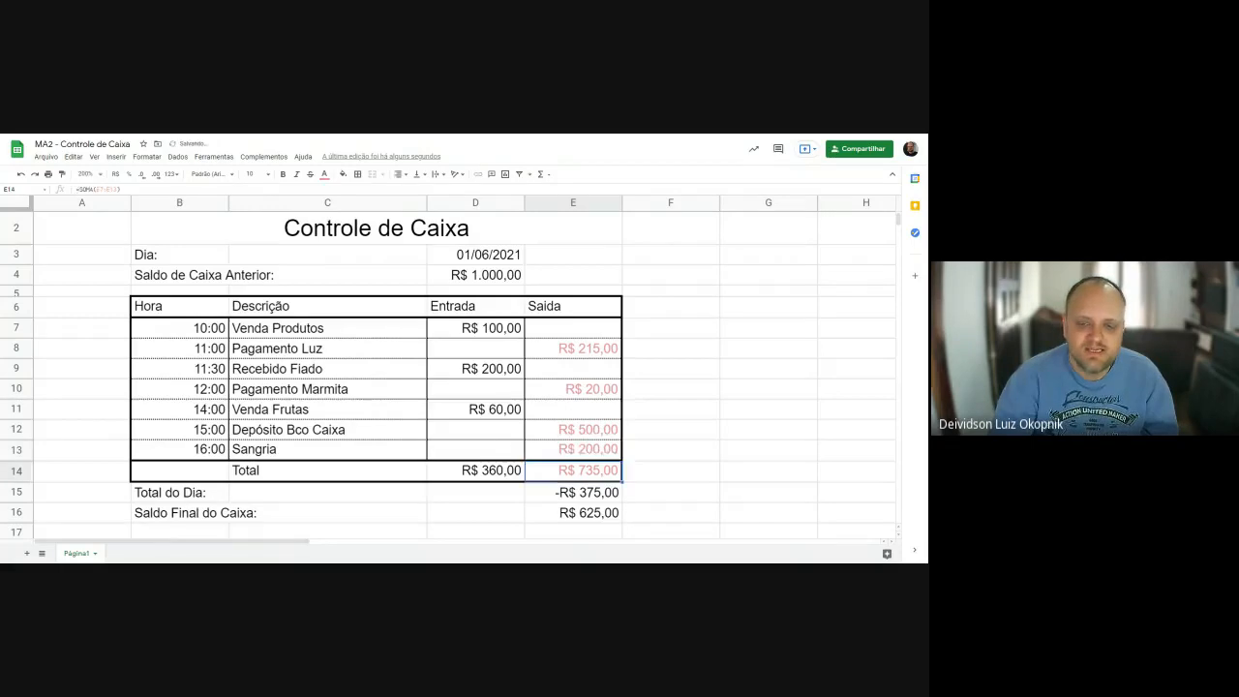
Set the Saida amount of the Depósito Bco Caixa entry in E12 to 200.
key(Up)
key(Up)
text(200)
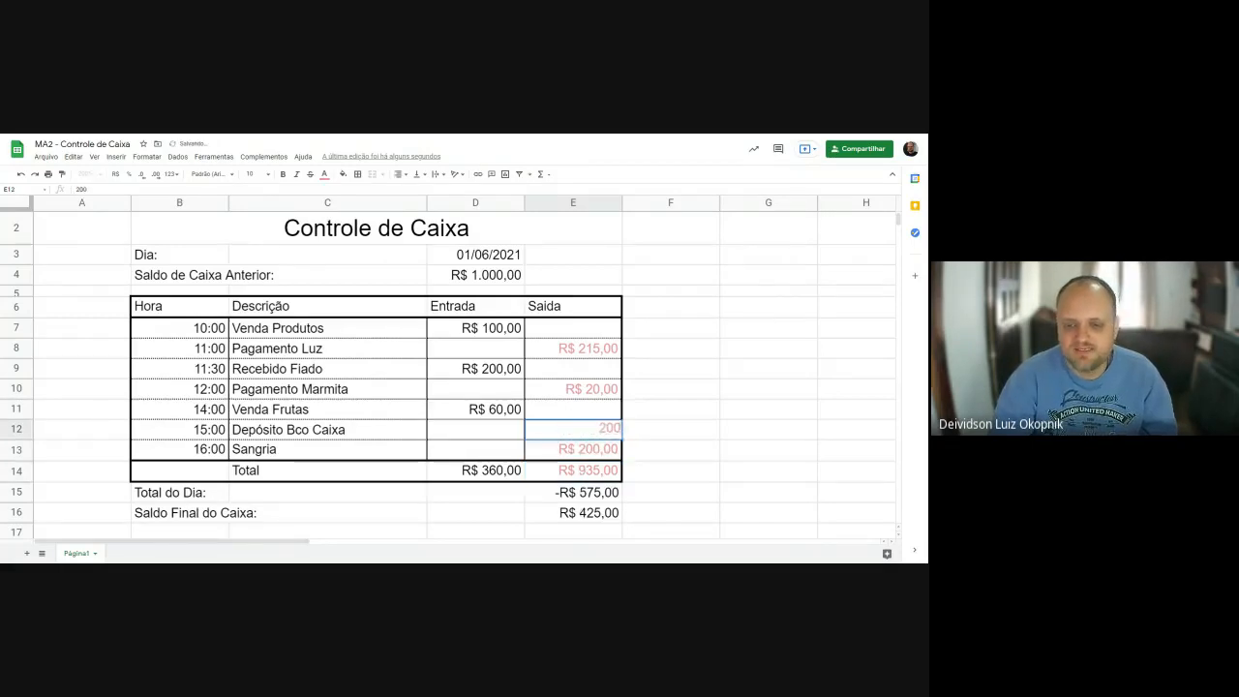
key(Return)
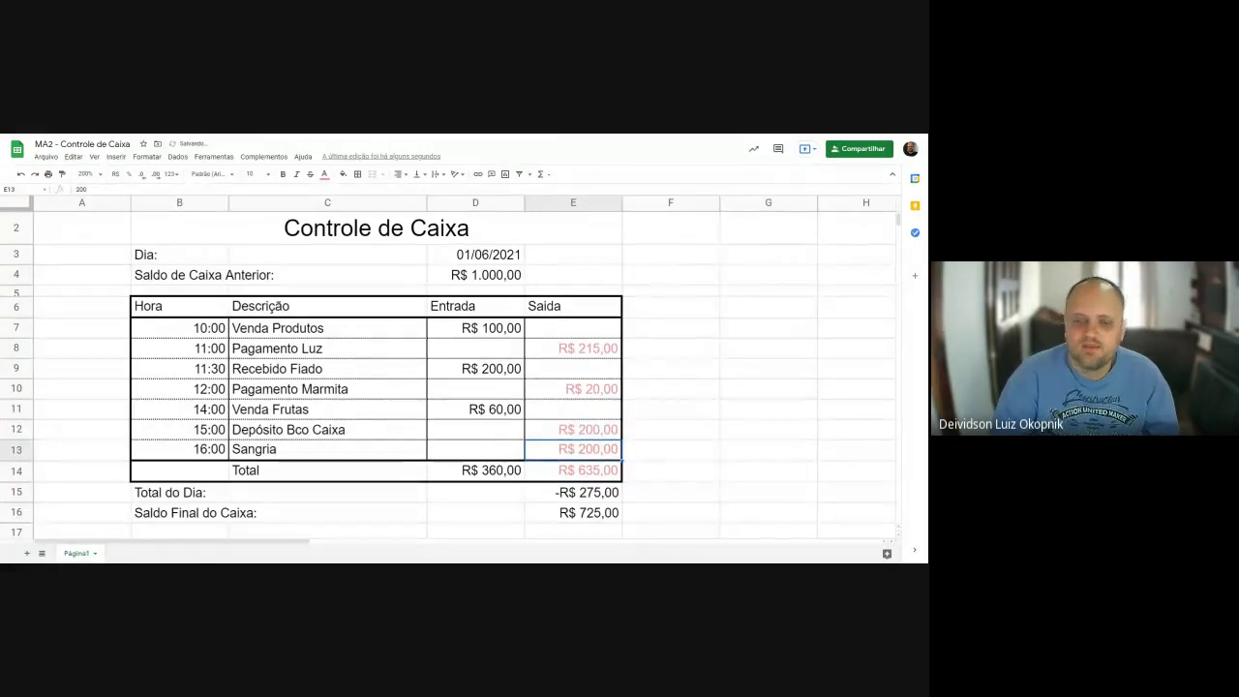
click(547, 437)
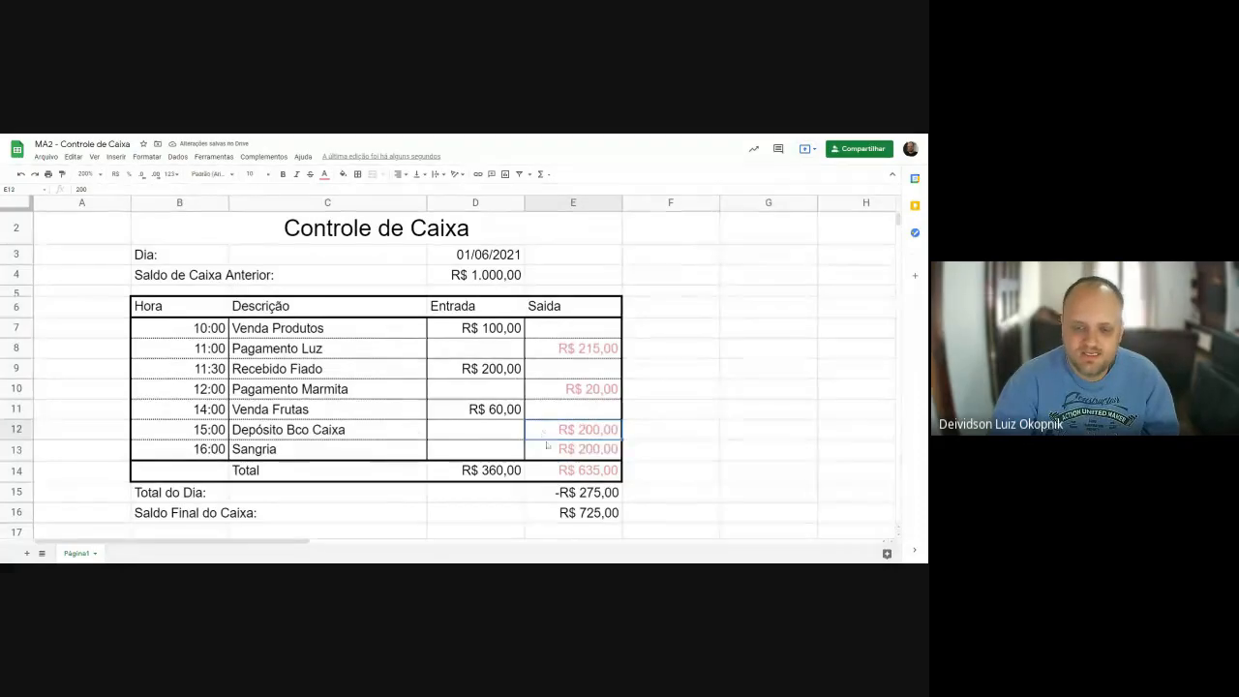
click(551, 451)
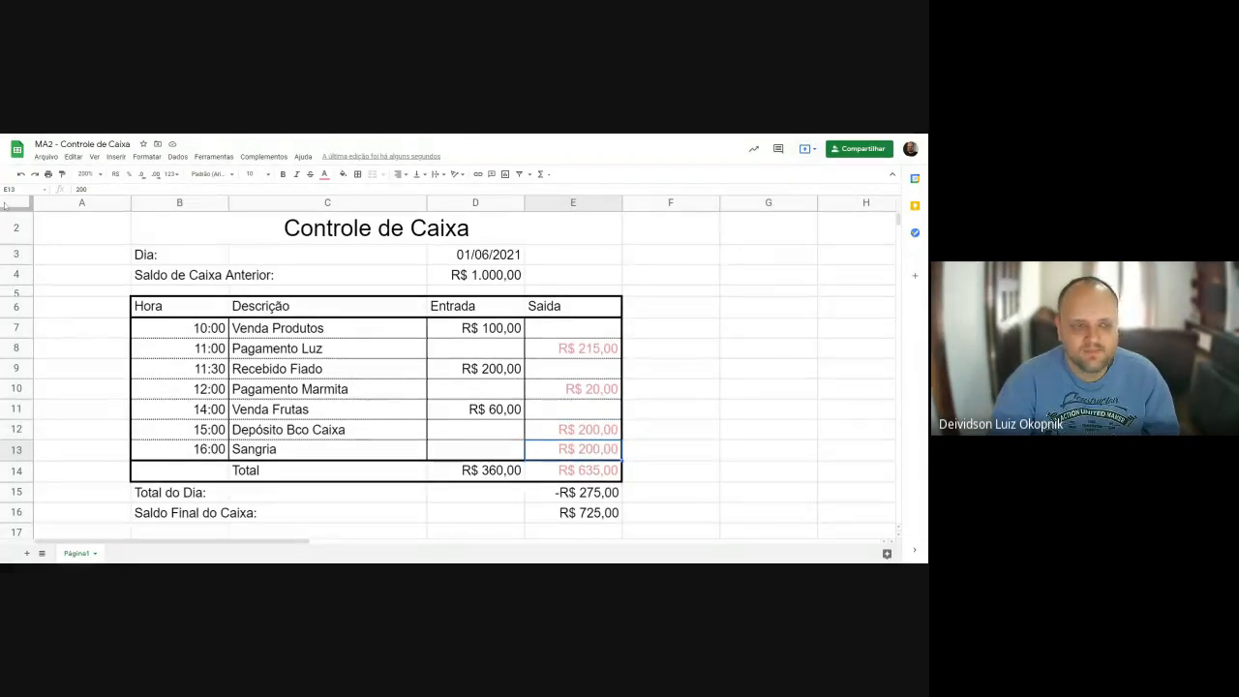
Rename the sheet Página1 as 01/06/2021.
click(77, 553)
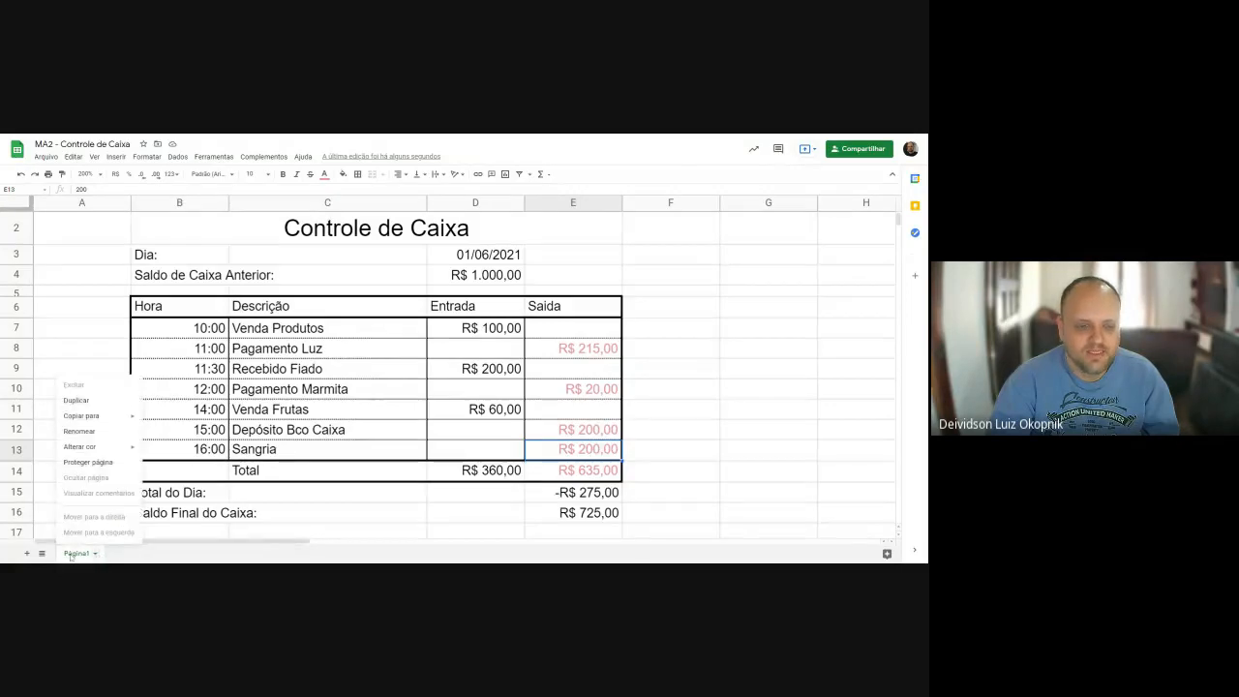
double_click(70, 554)
text(01-0)
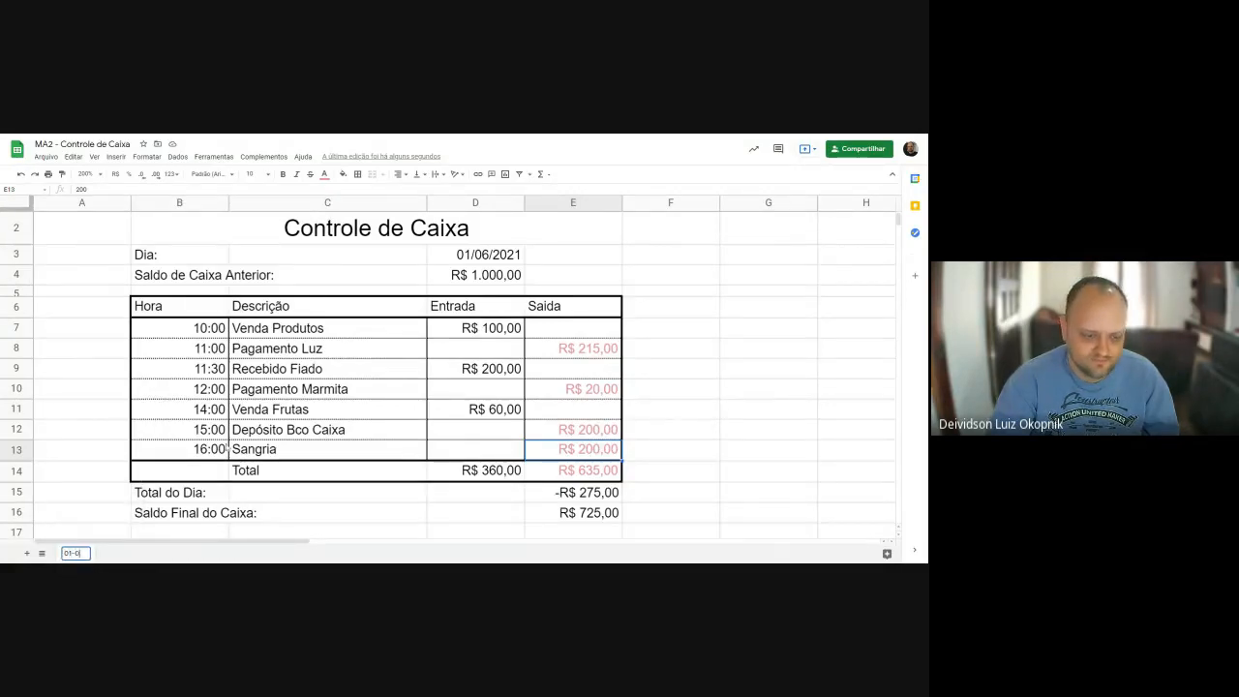
key(BackSpace)
key(BackSpace)
text(/06)
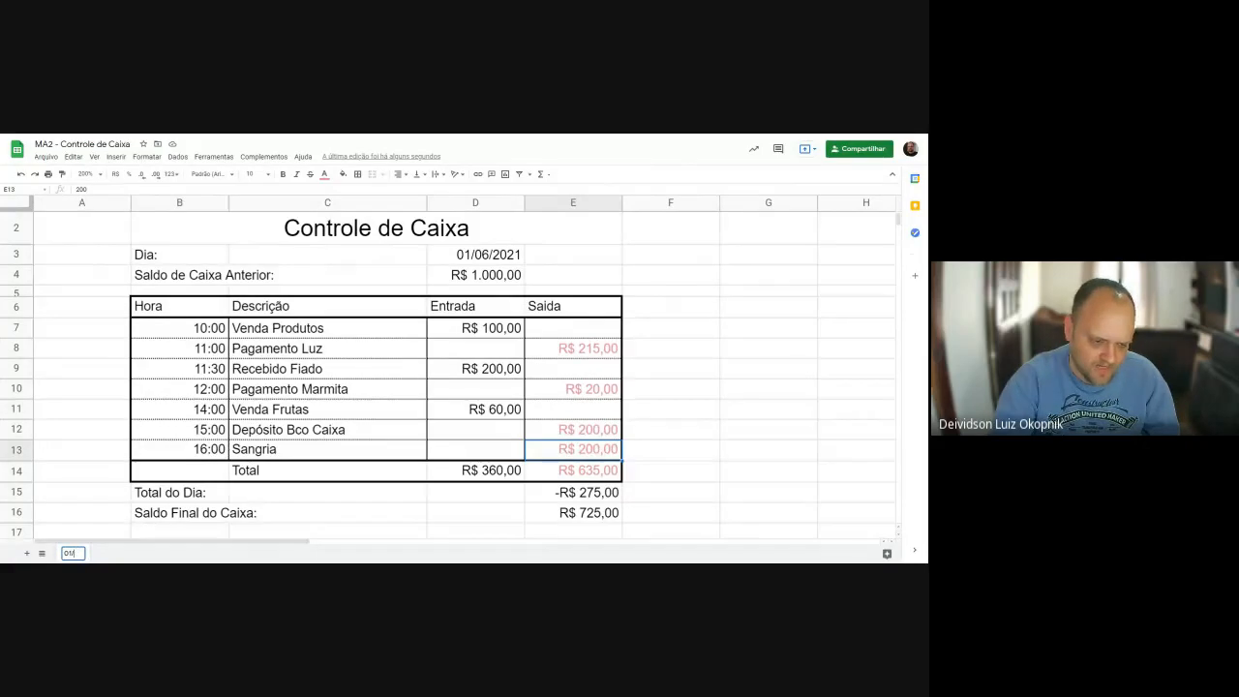
text(/2021)
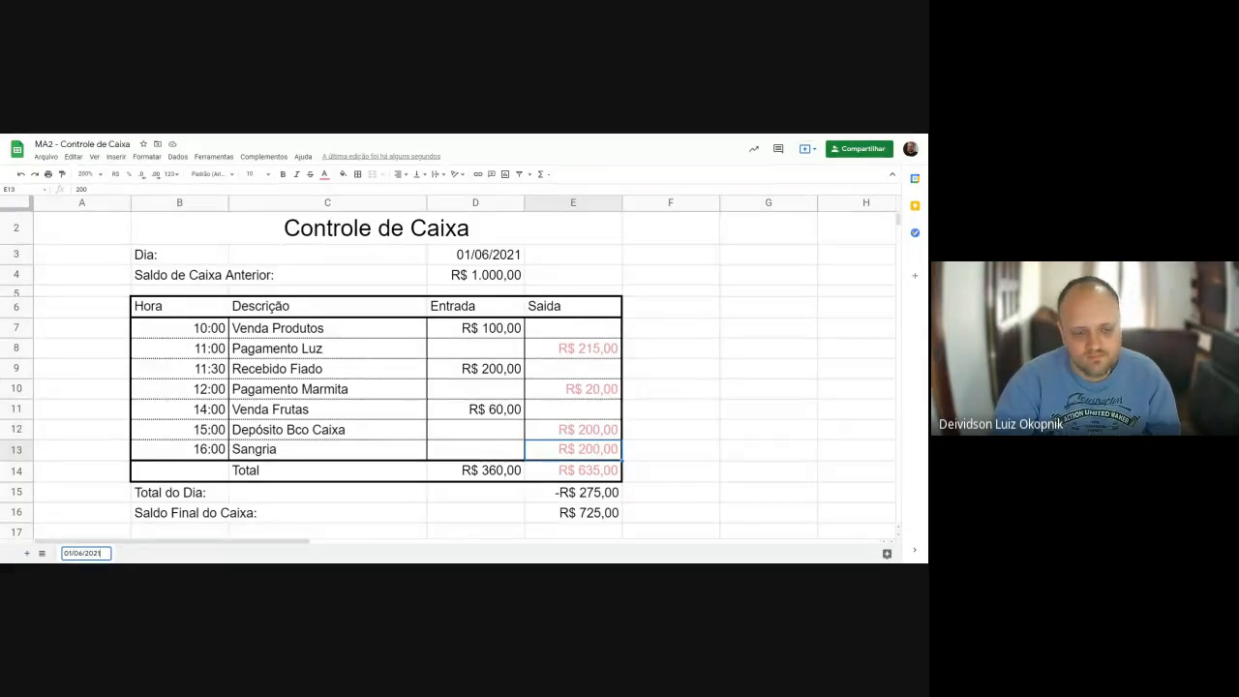
key(Return)
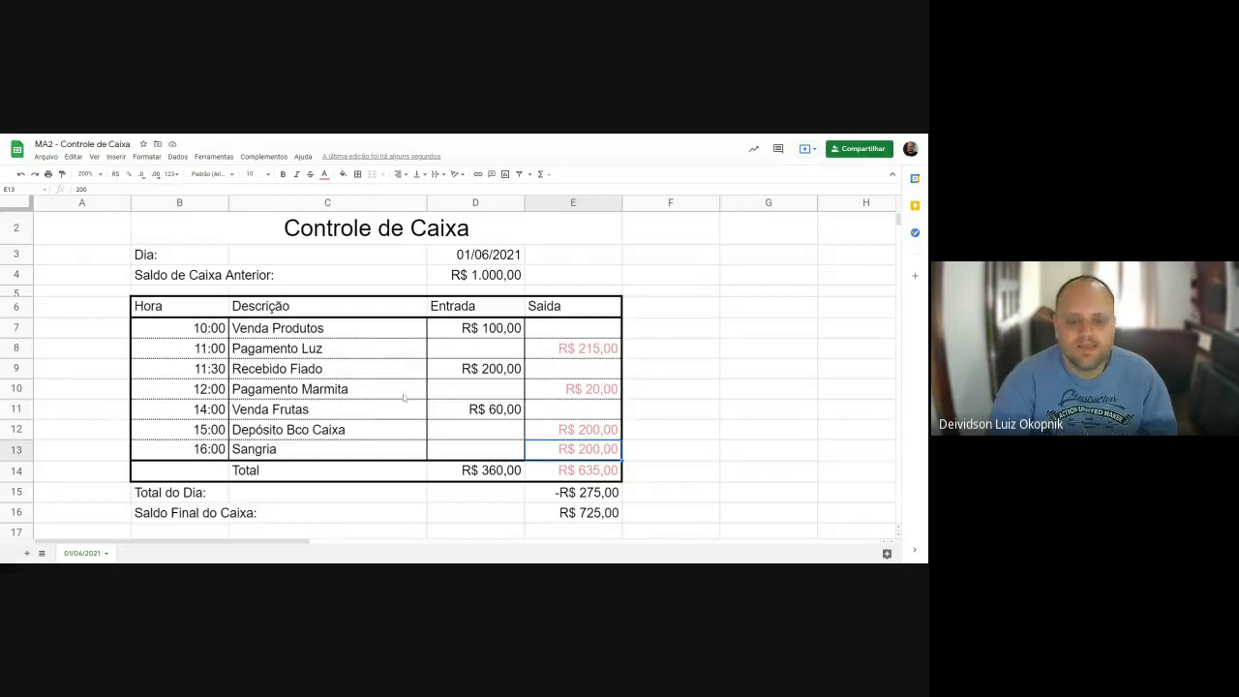
Duplicate the 01/06/2021 sheet within the spreadsheet.
click(107, 553)
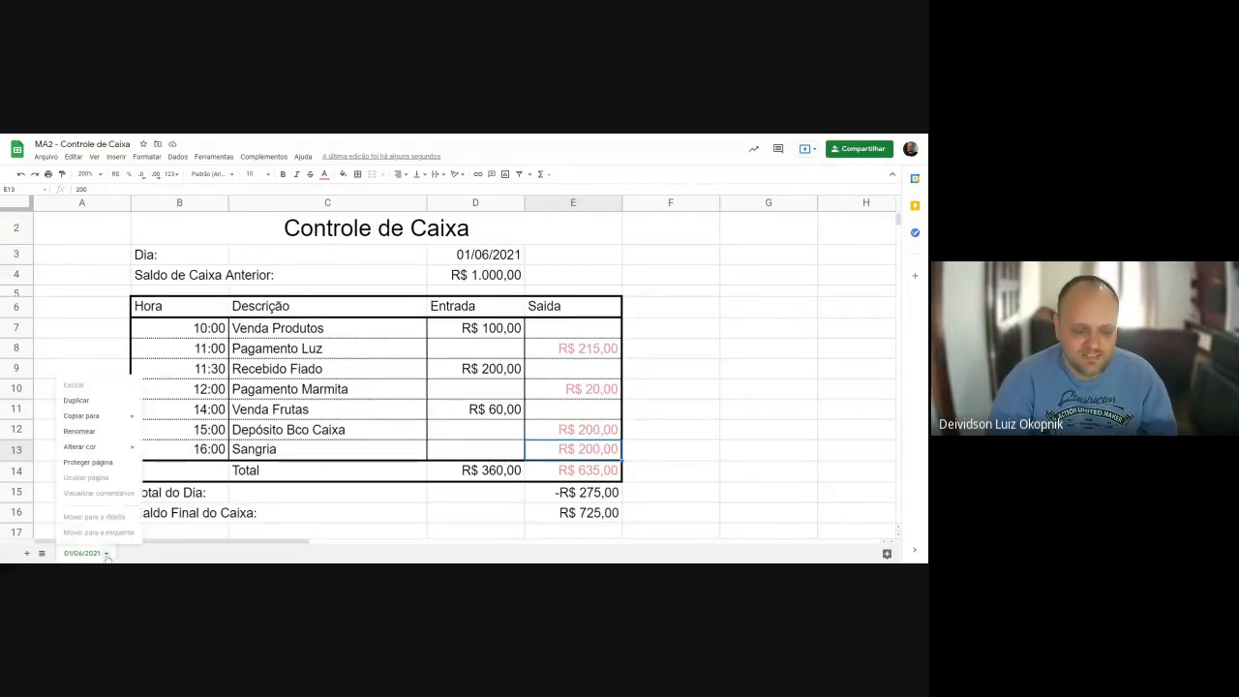
click(250, 517)
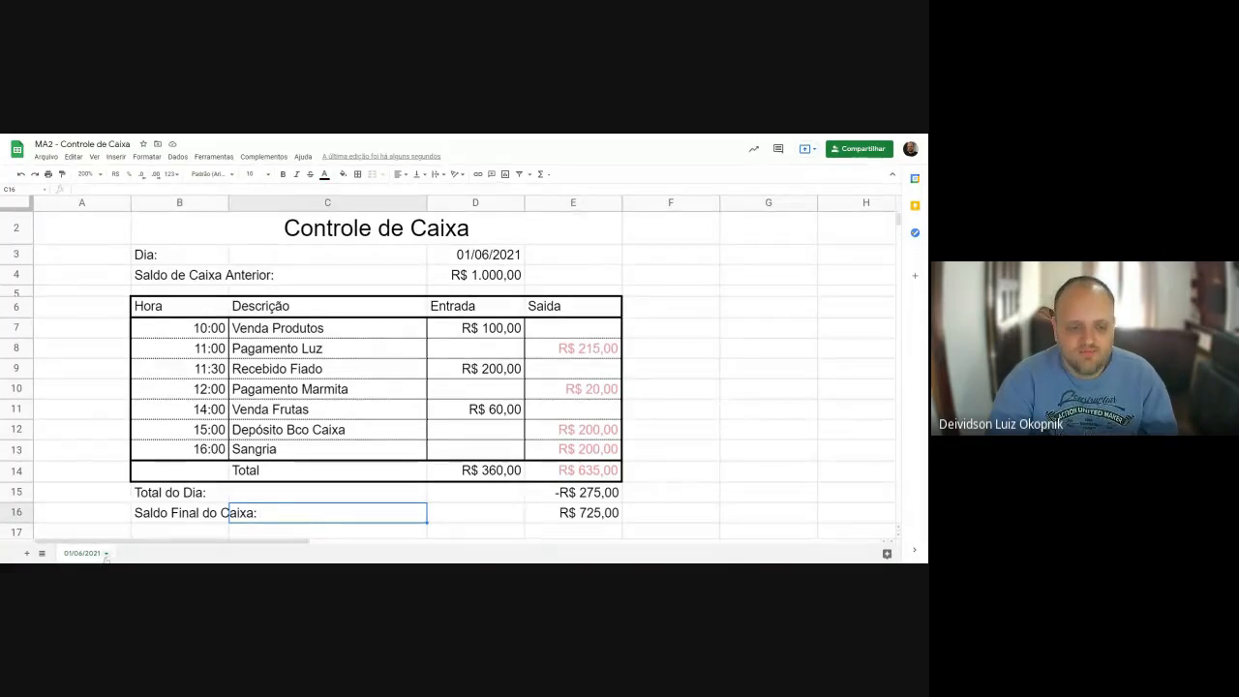
click(105, 553)
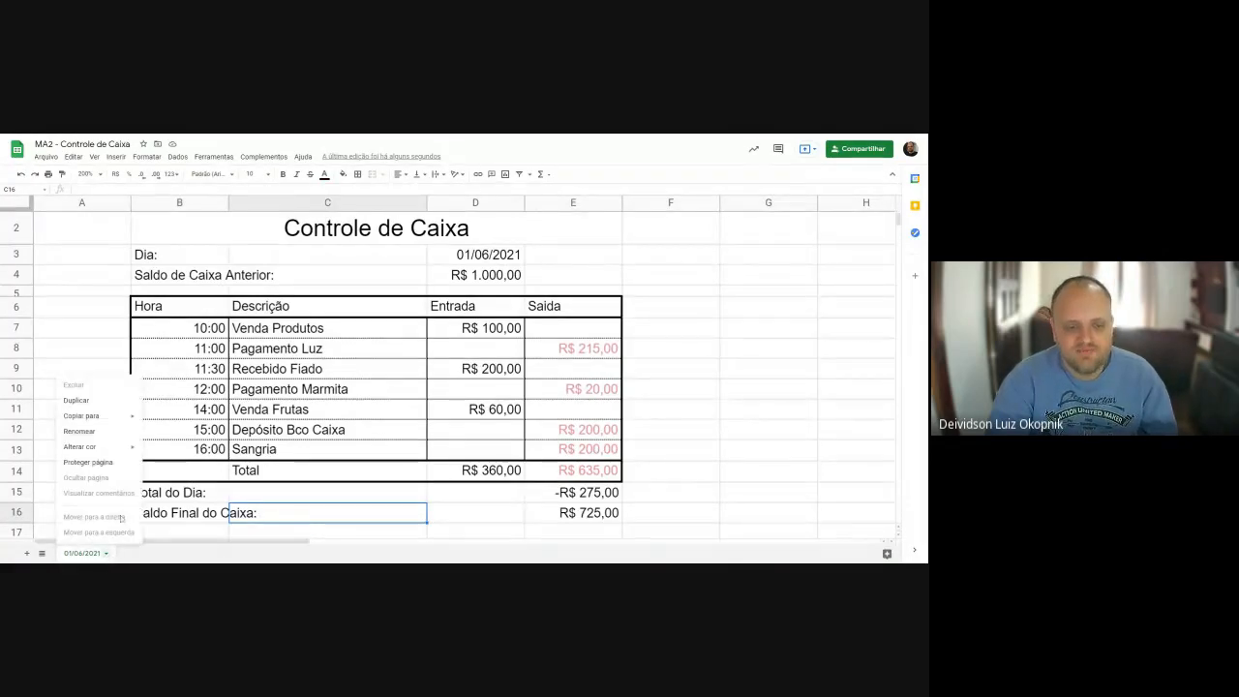
click(96, 405)
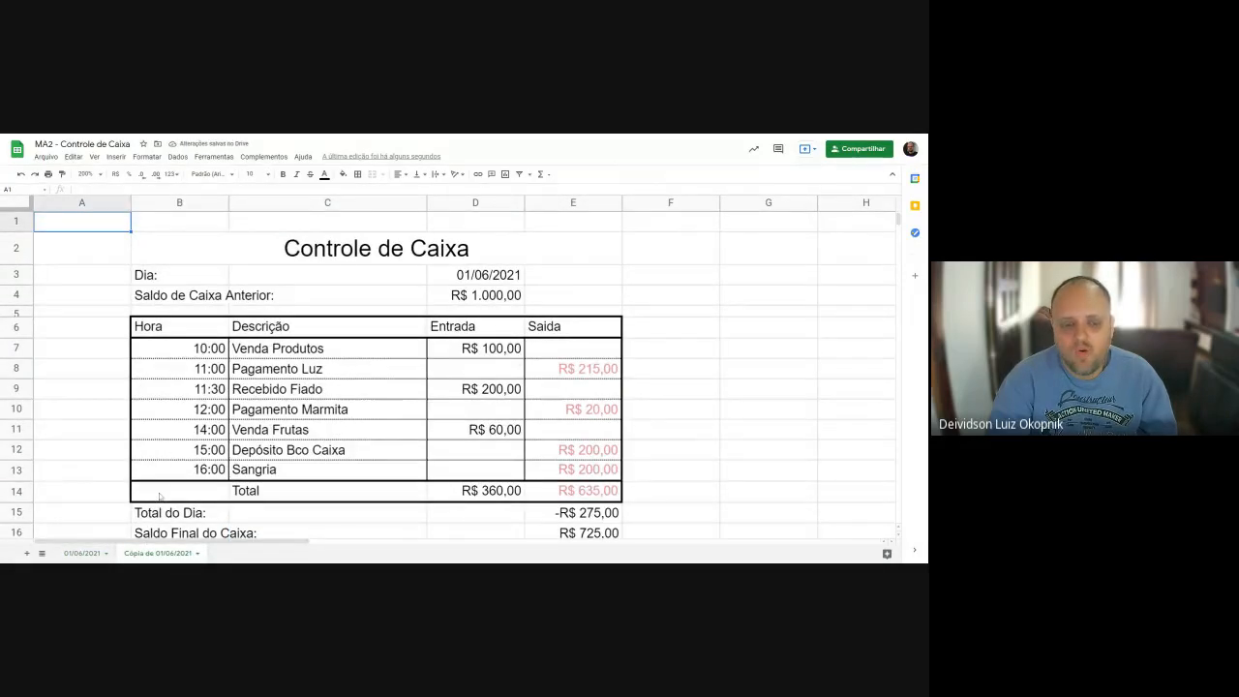
scroll(160, 495, down, 1)
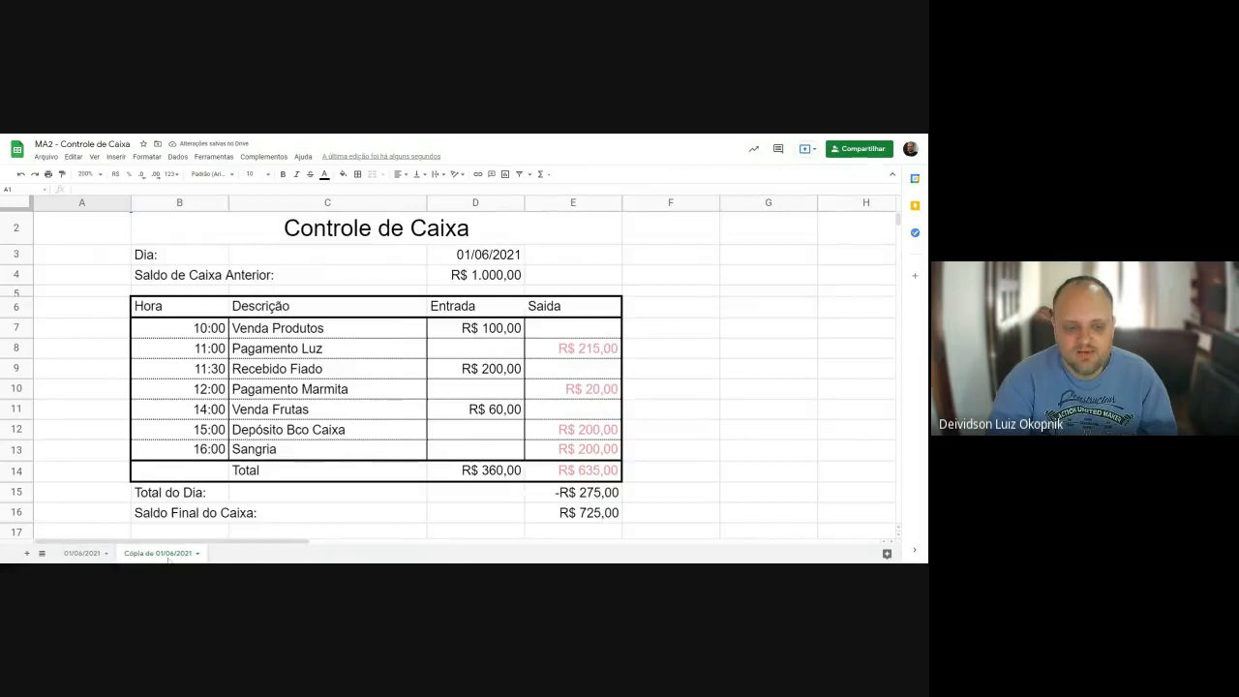
double_click(159, 554)
click(157, 555)
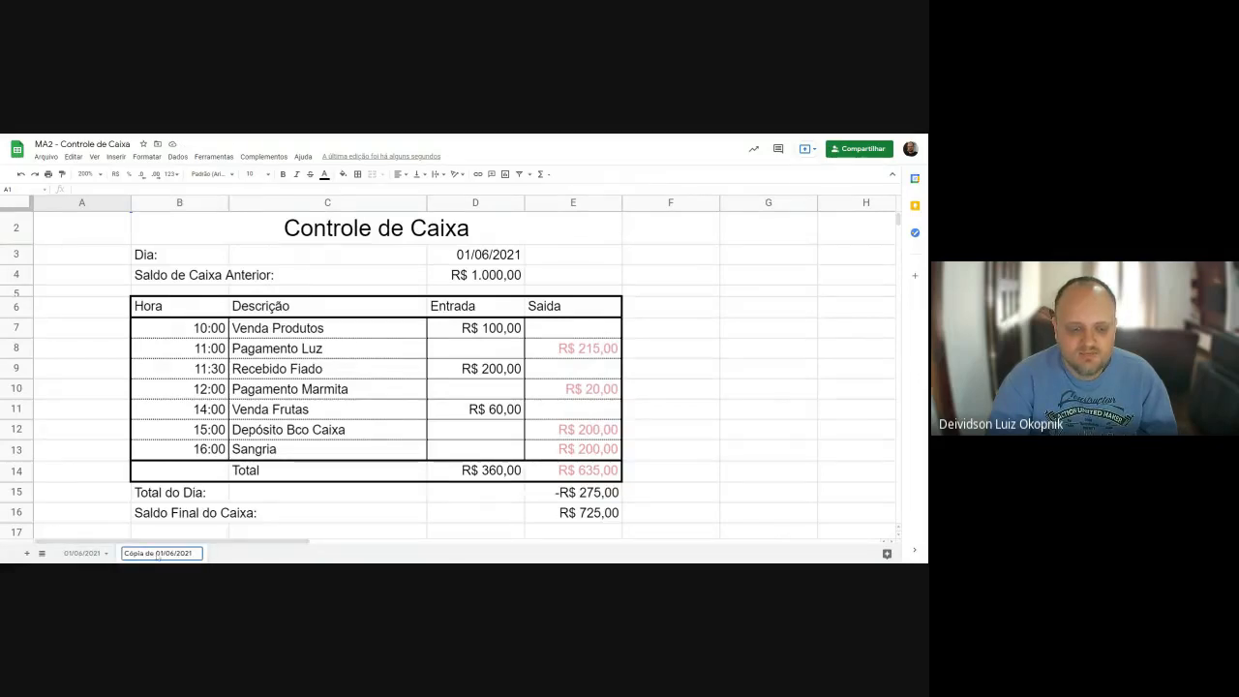
triple_click(168, 557)
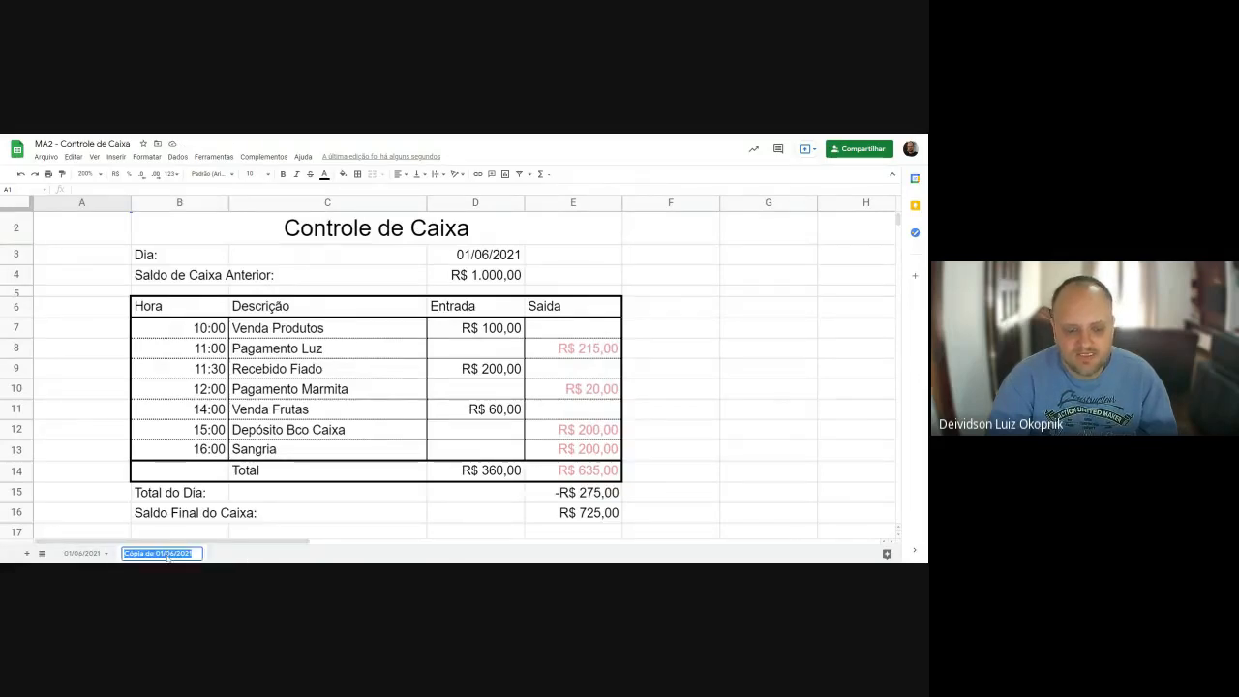
key(Return)
Rename the copied sheet Cópia de 01/06/2021 as 02/06/2021.
click(197, 553)
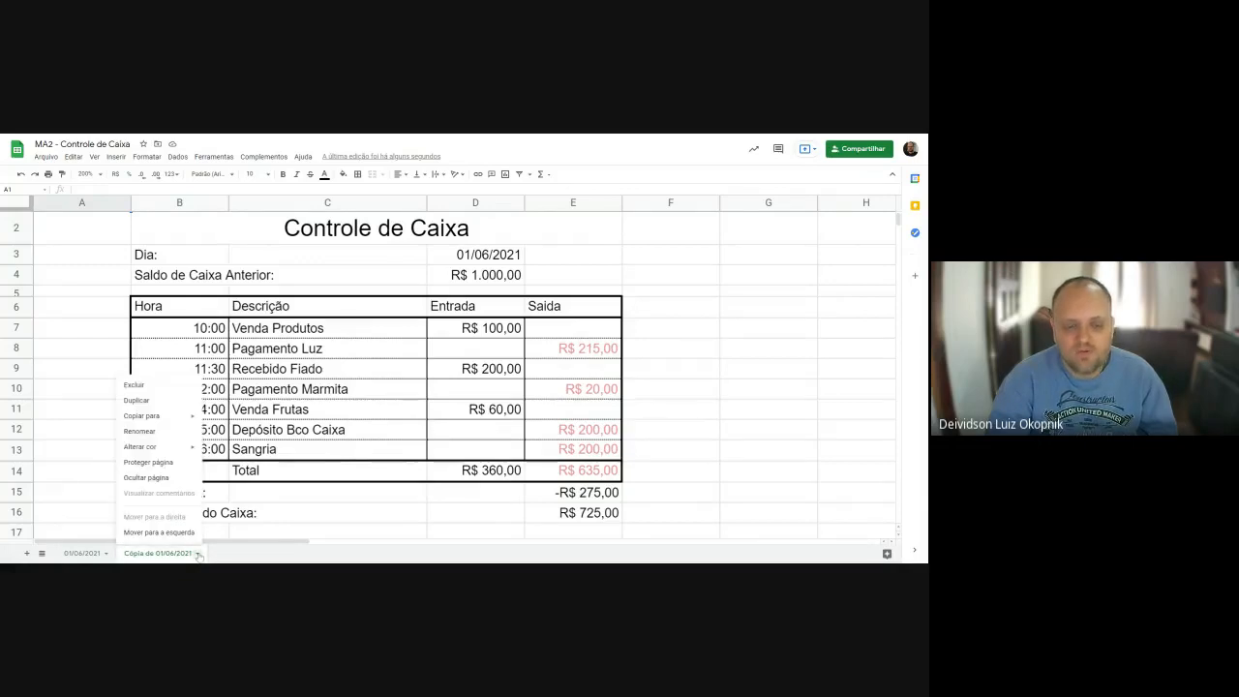
click(146, 432)
drag(157, 552, 80, 556)
key(BackSpace)
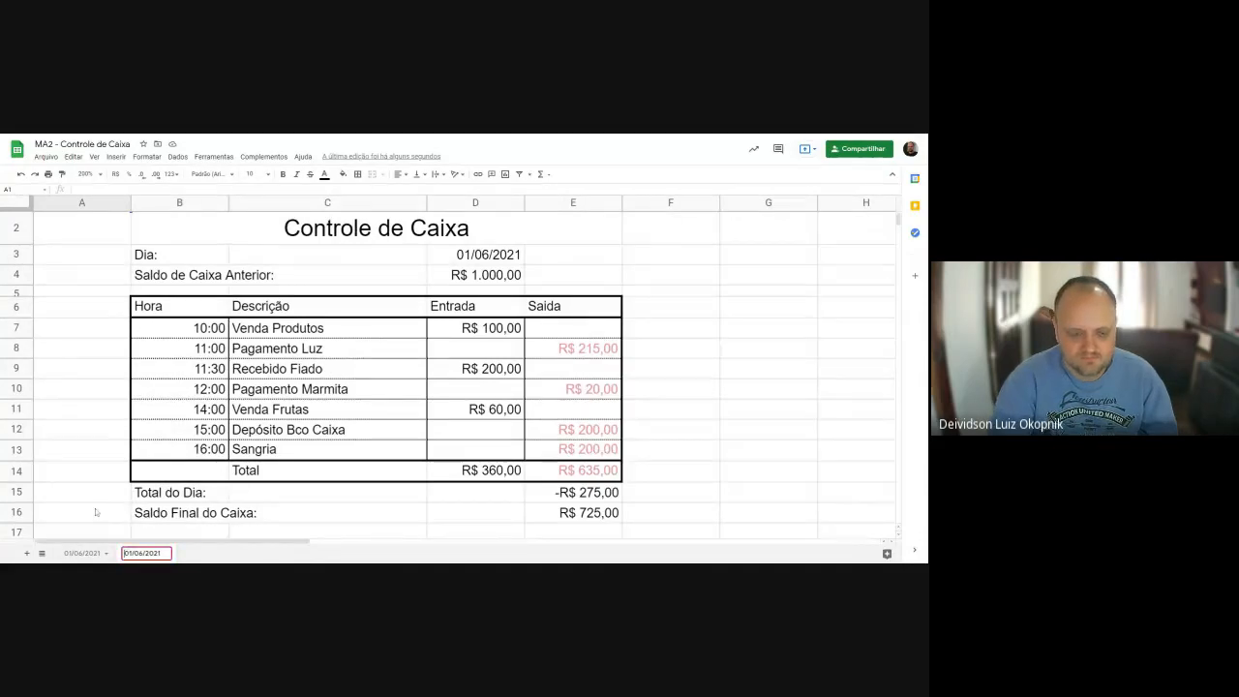
key(Right)
key(Delete)
text(2)
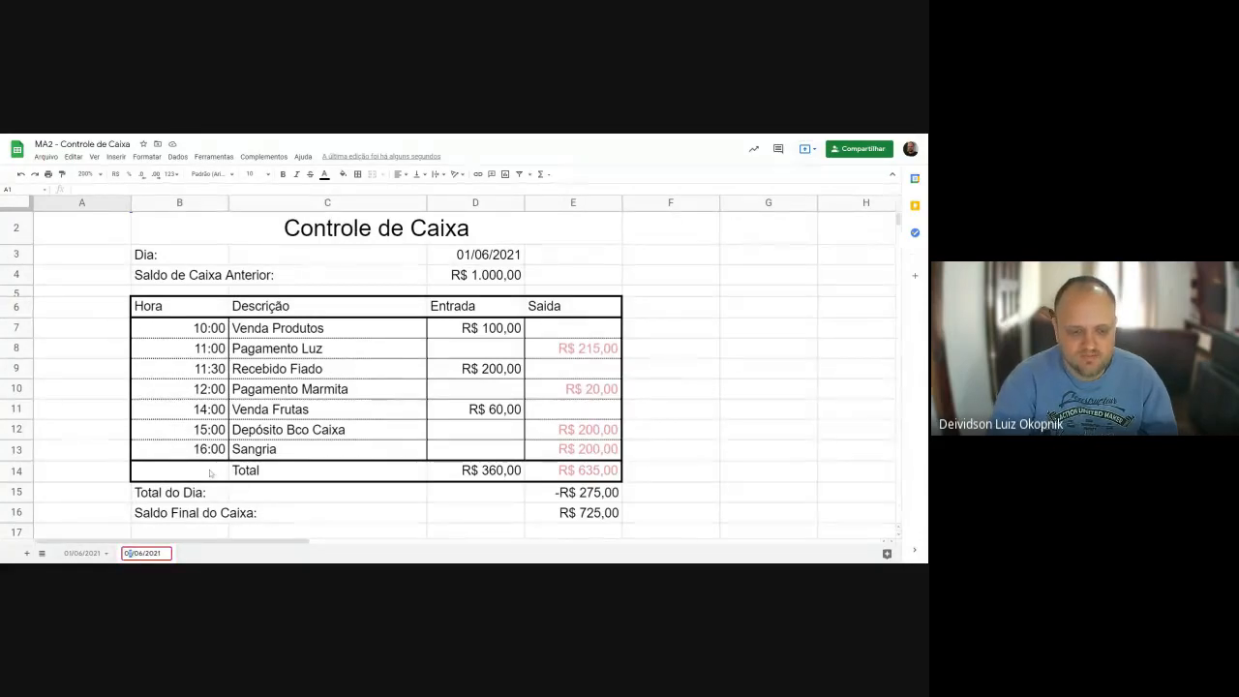
key(Return)
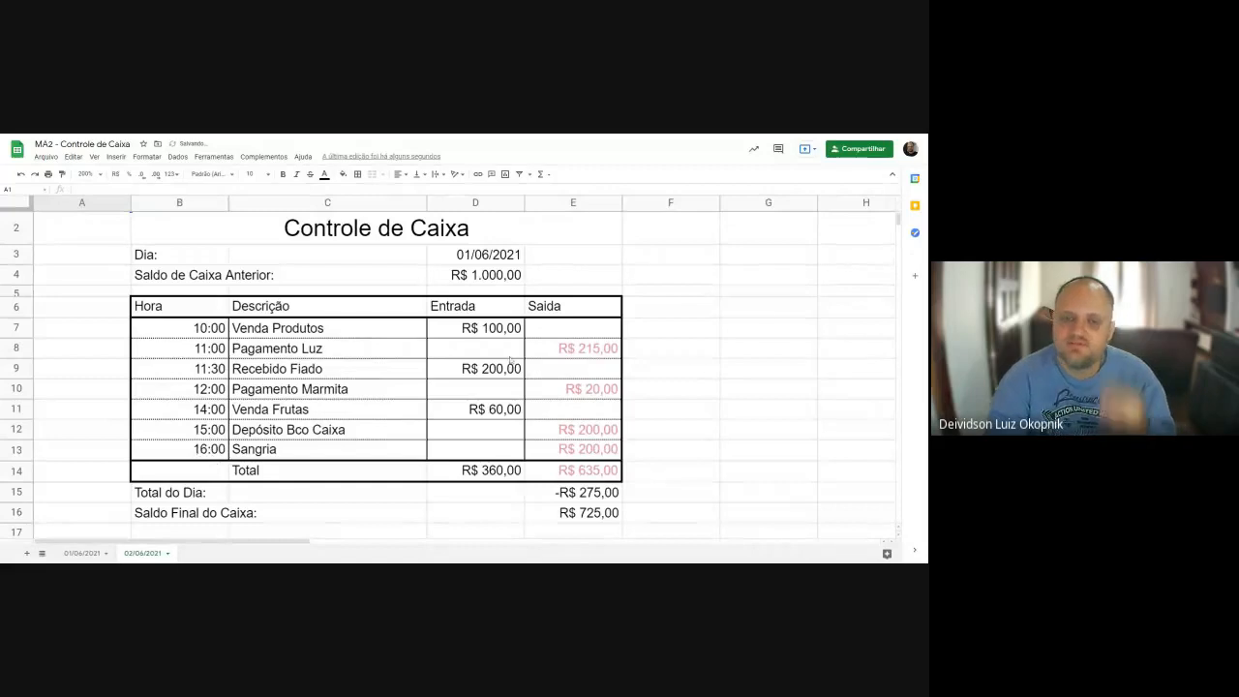
Set the Dia date in D3 of the copied sheet to 02/06/2021.
double_click(477, 253)
drag(464, 252, 471, 253)
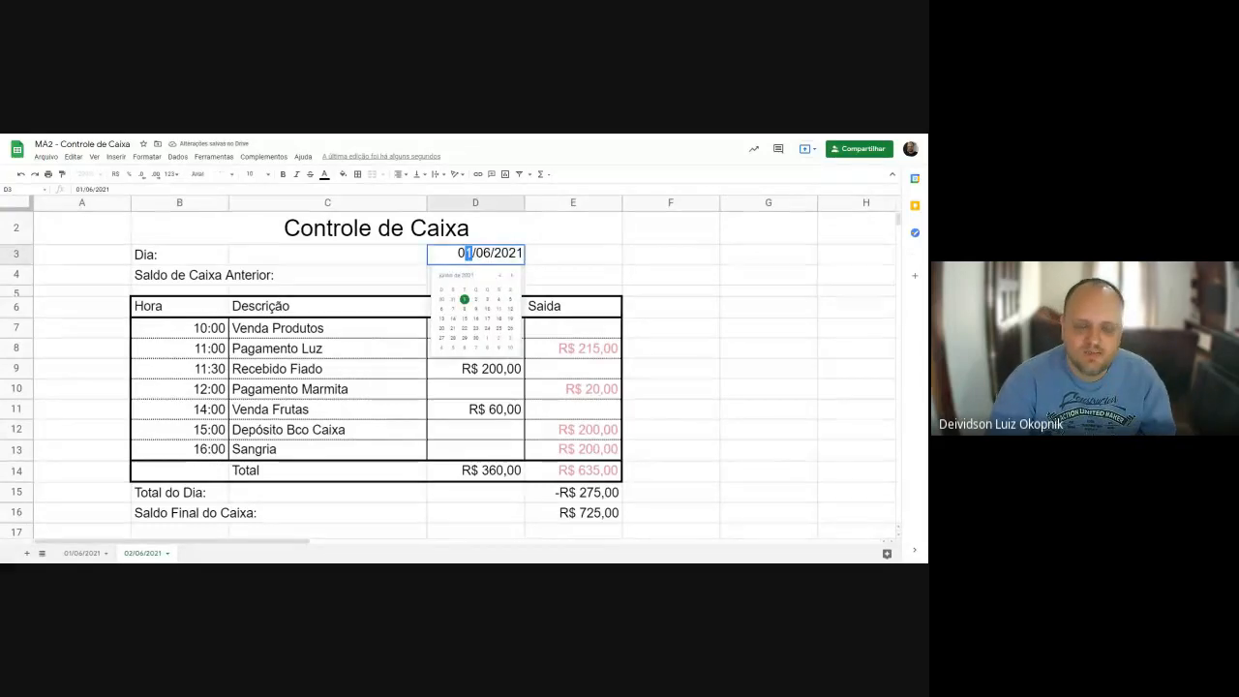
text(2)
key(Return)
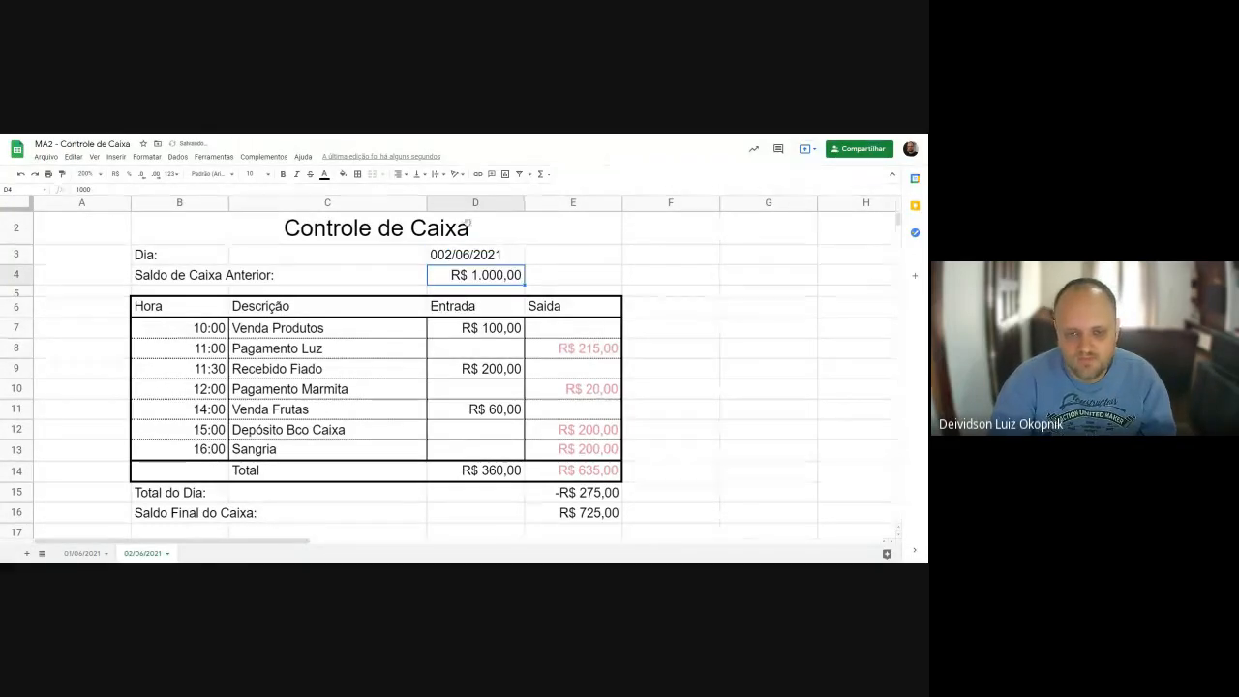
double_click(441, 253)
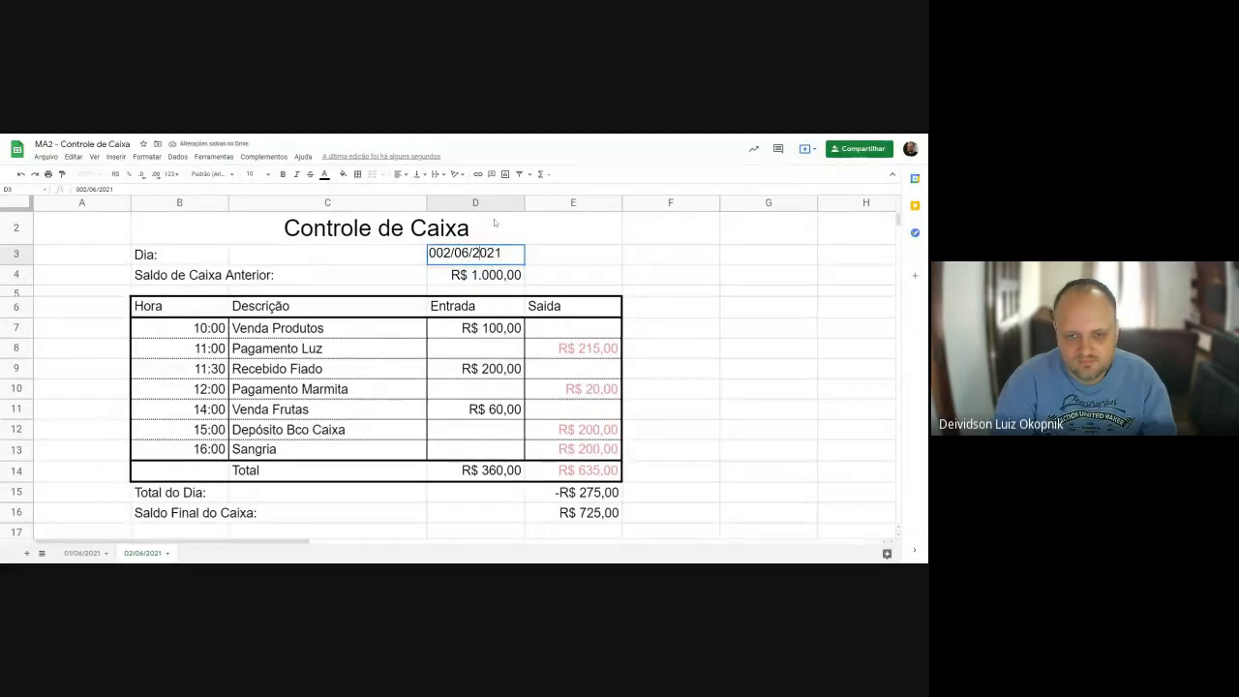
key(BackSpace)
key(Return)
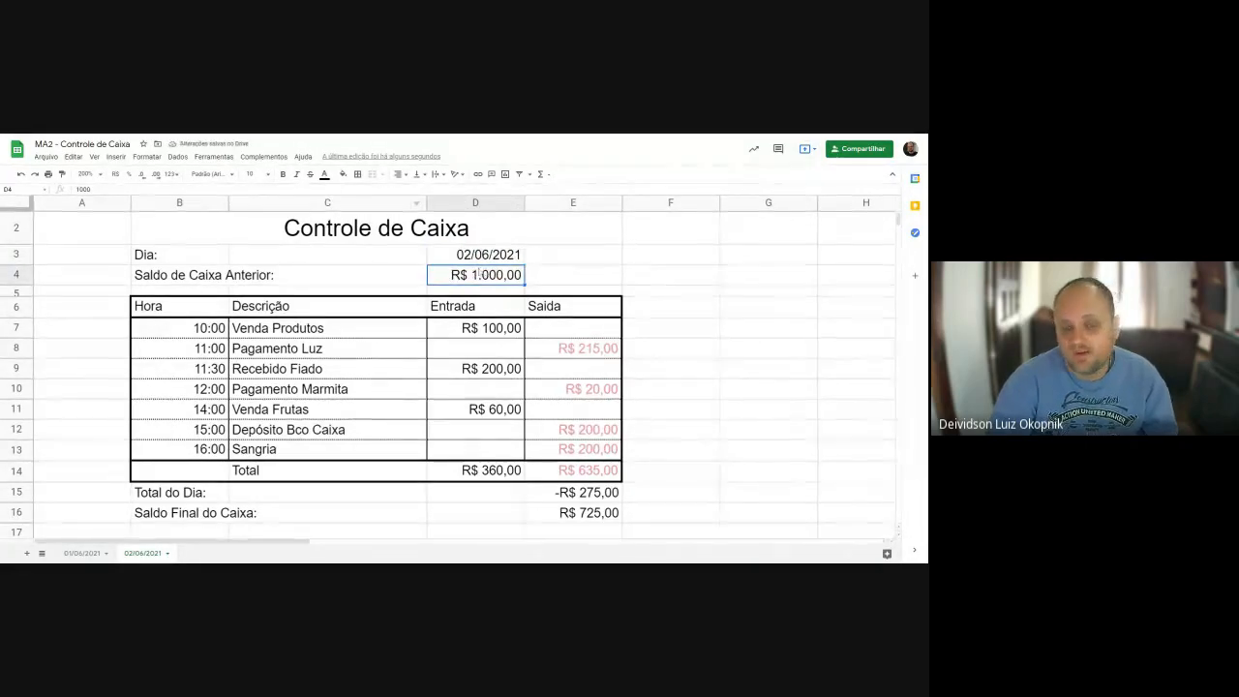
Clear all cash entries in B7:E13 of the 02/06/2021 sheet, keeping the headers and total rows.
drag(179, 327, 591, 453)
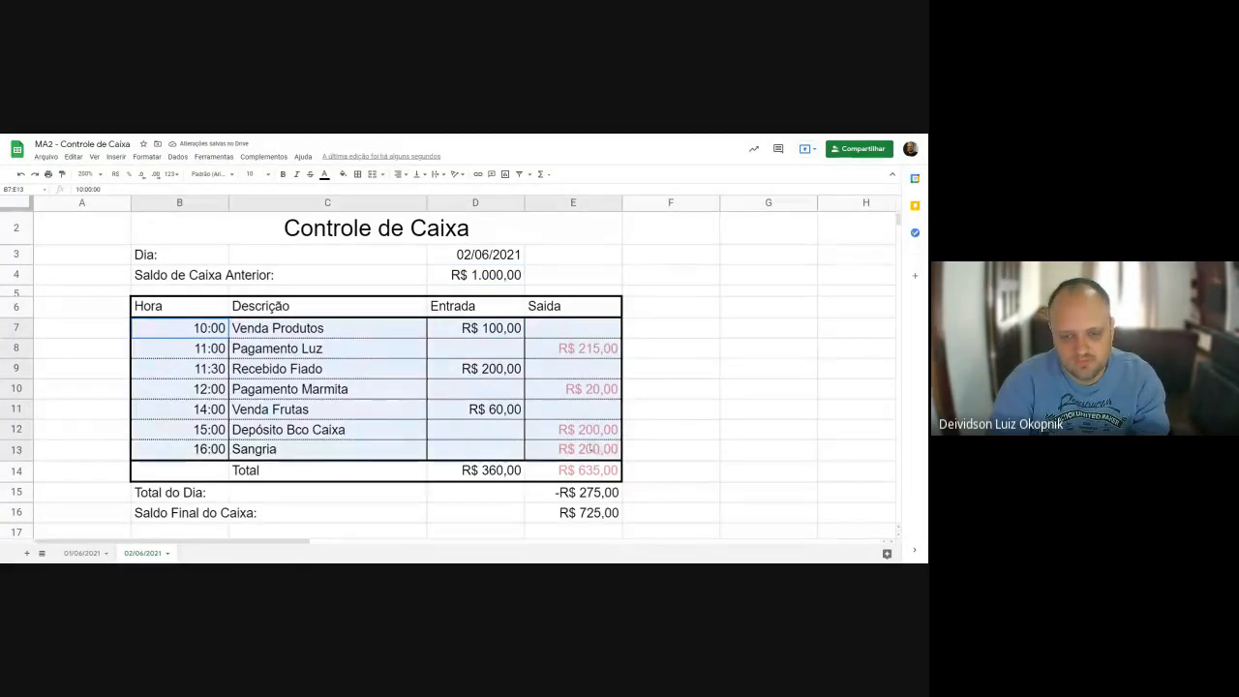
key(Delete)
click(769, 275)
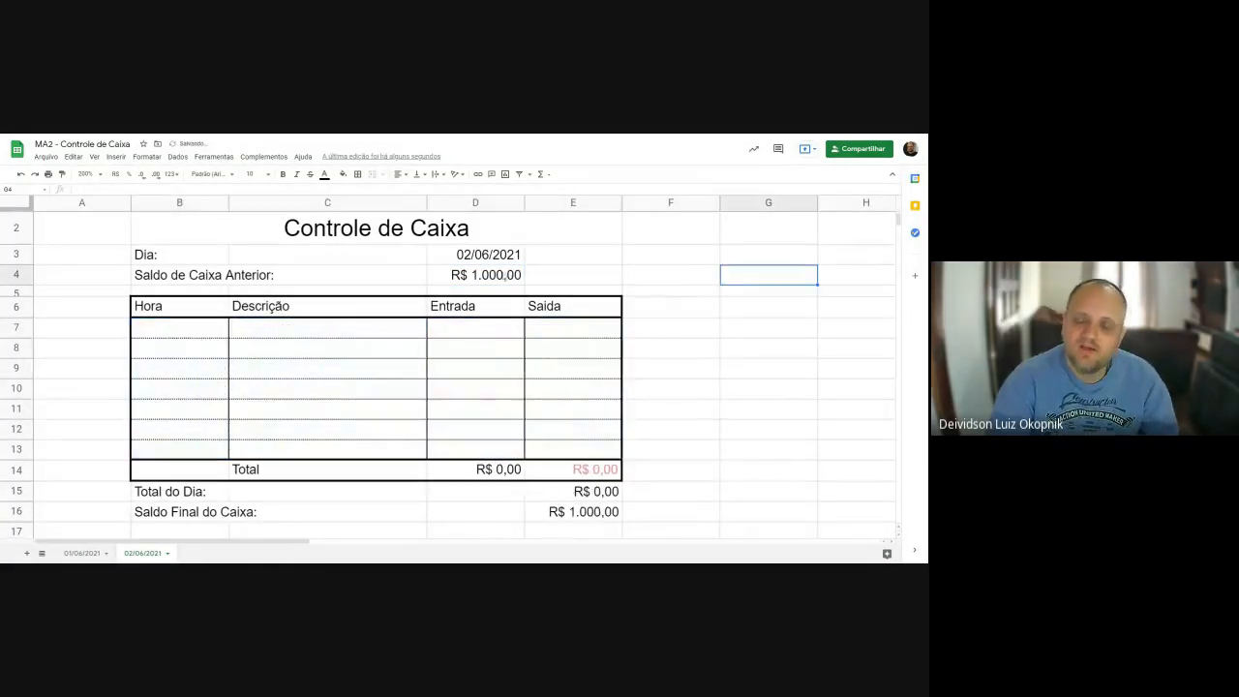
Compare the Saldo de Caixa Anterior on the 02/06/2021 sheet with the Saldo Final do Caixa on the 01/06/2021 sheet.
click(494, 279)
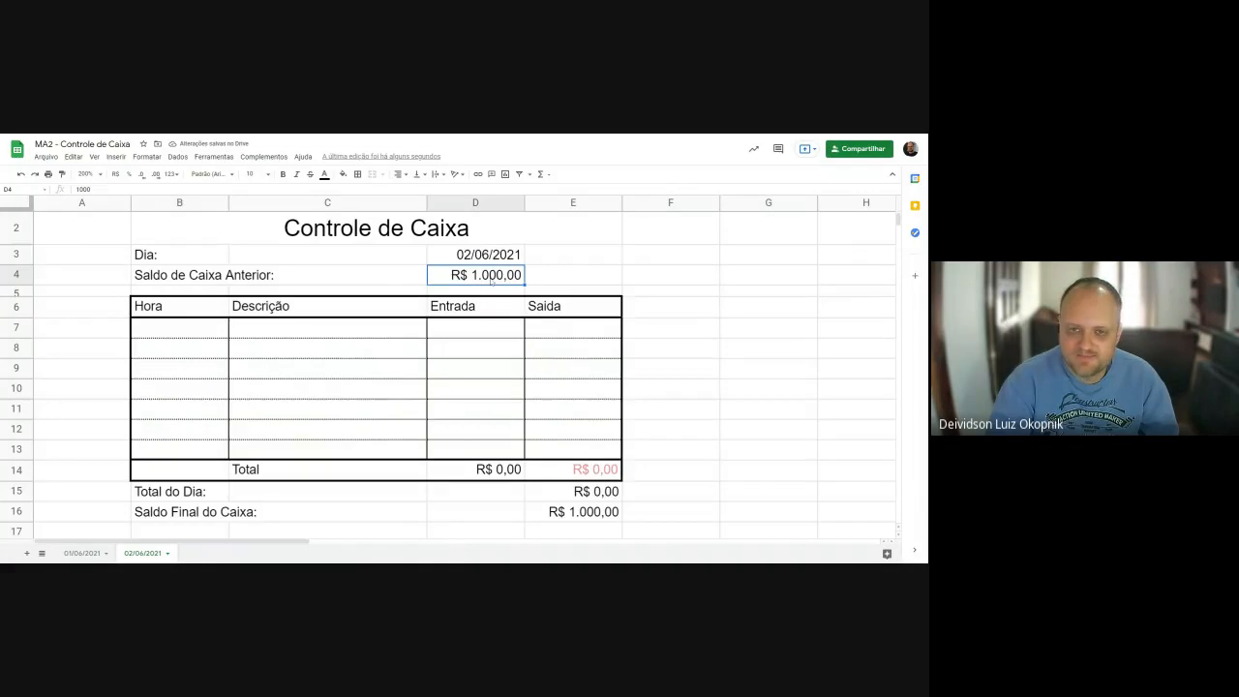
click(95, 553)
click(600, 513)
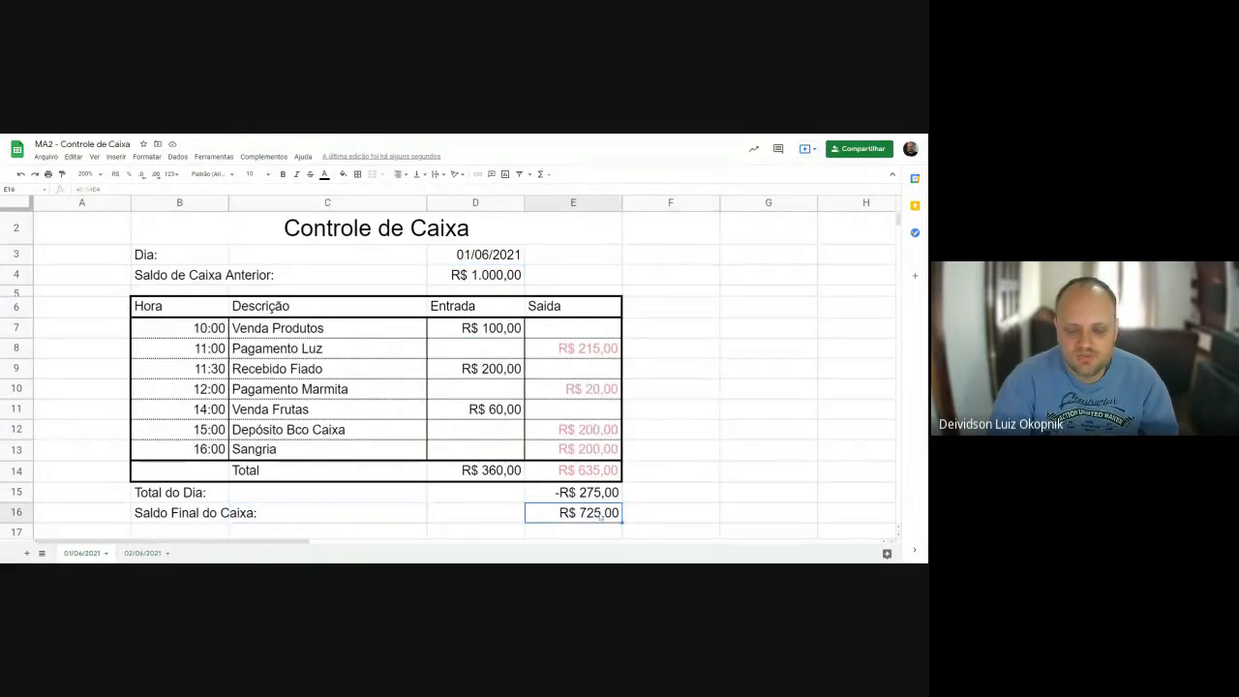
key(Right)
click(141, 552)
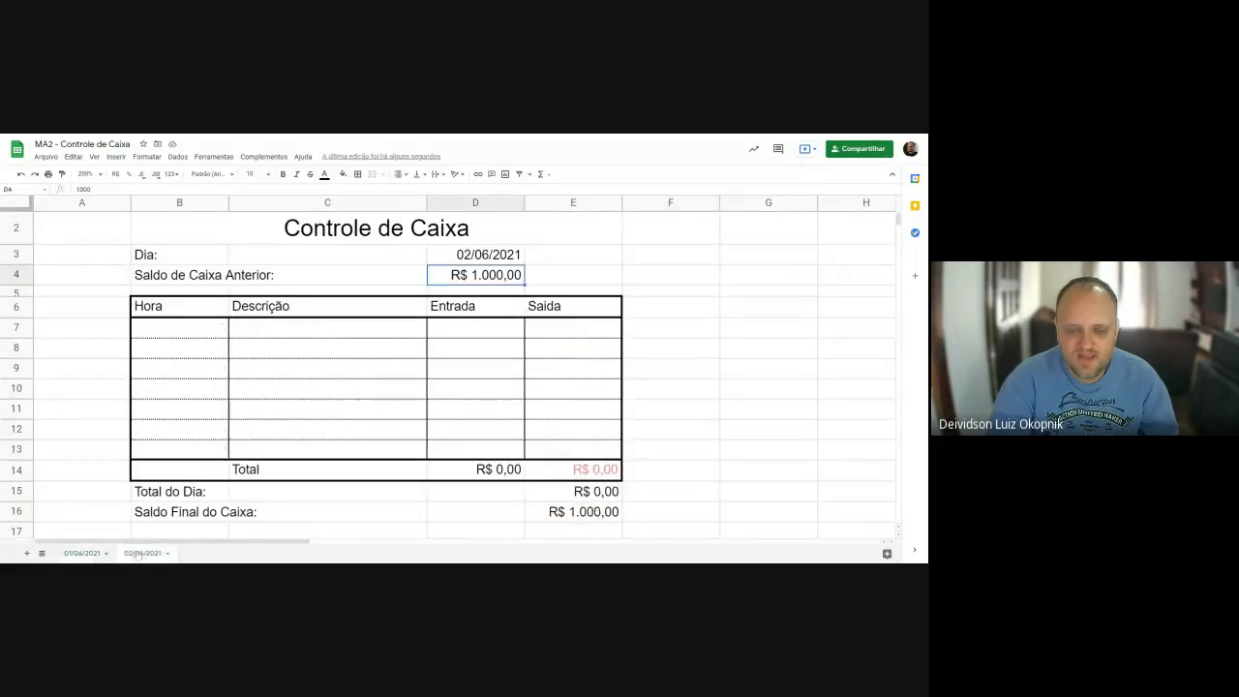
Make the Dia cell D3 of the 02/06/2021 sheet follow the previous day with the formula ='01/06/2021'!D3+1.
click(475, 255)
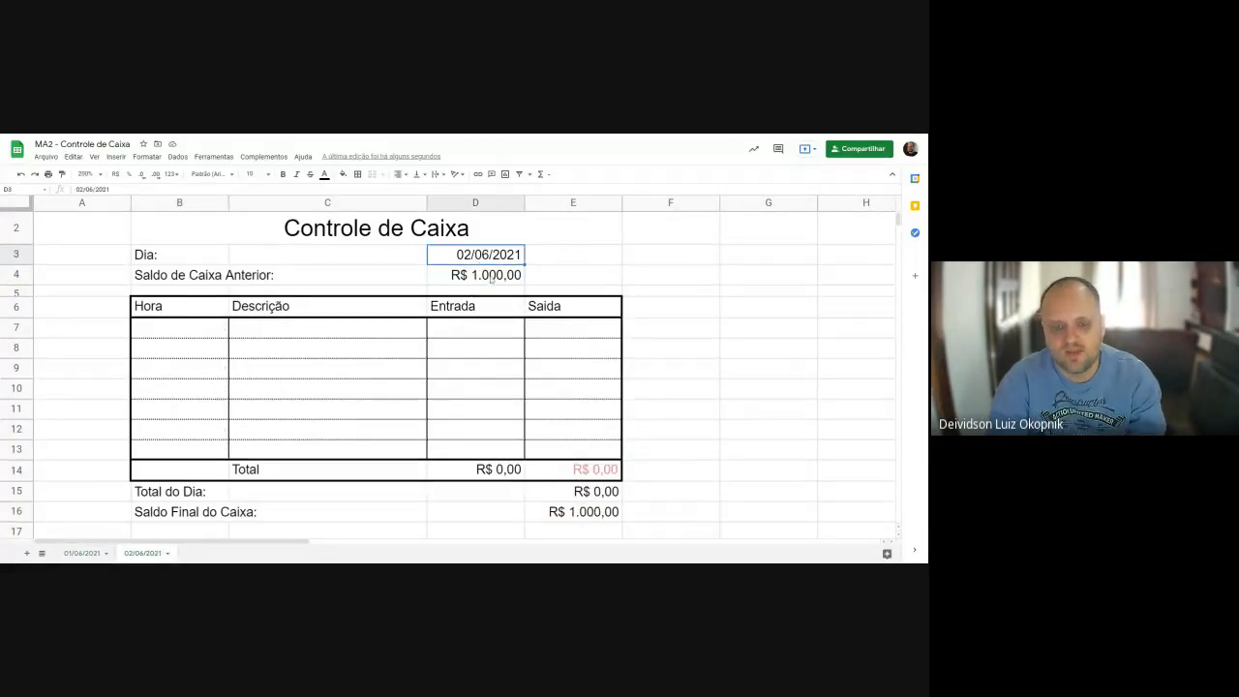
text(=)
click(85, 552)
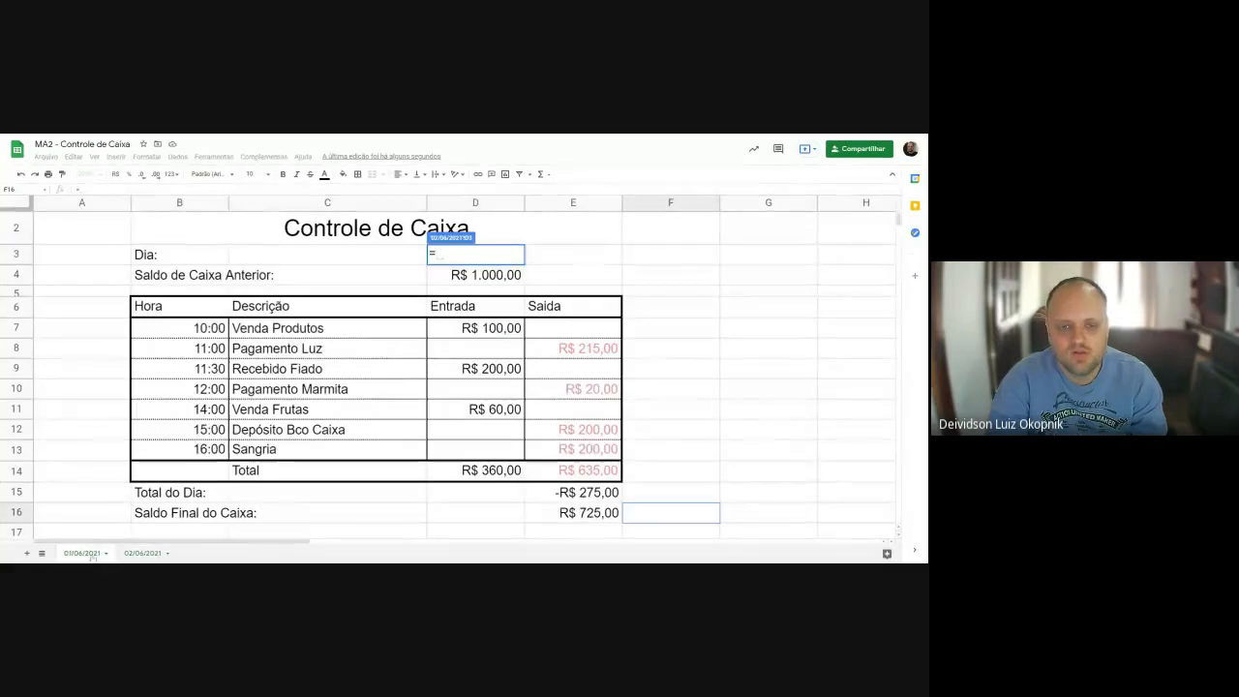
click(453, 277)
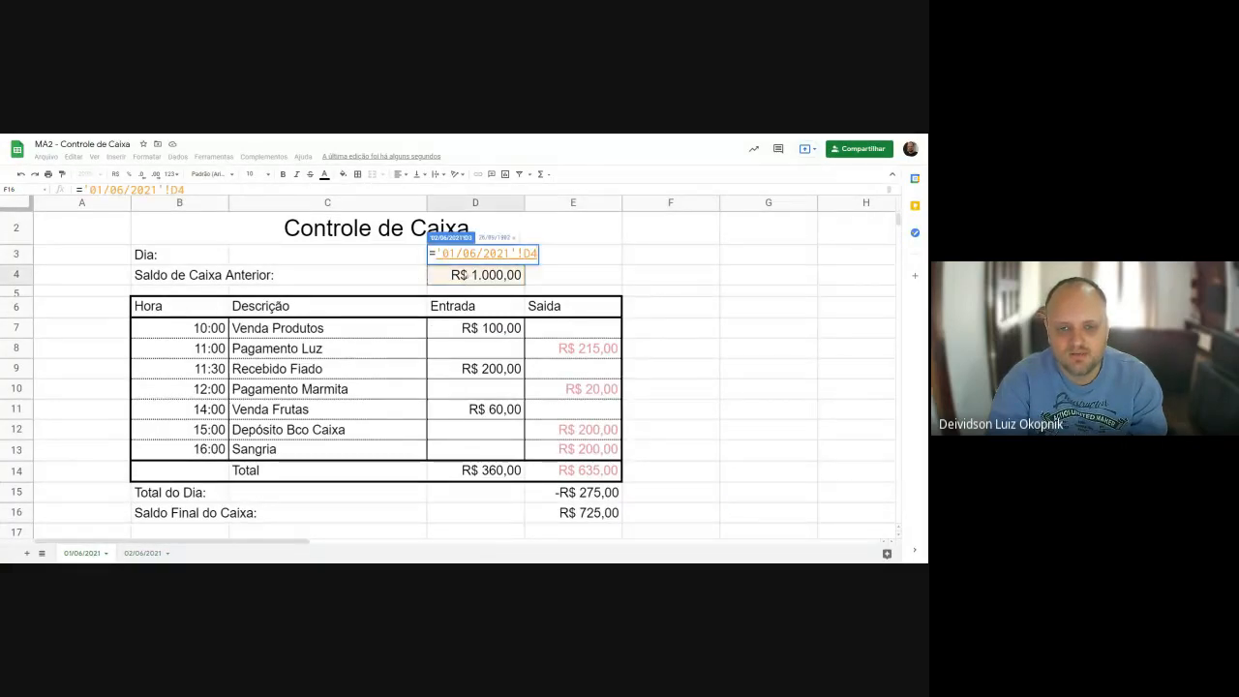
key(Up)
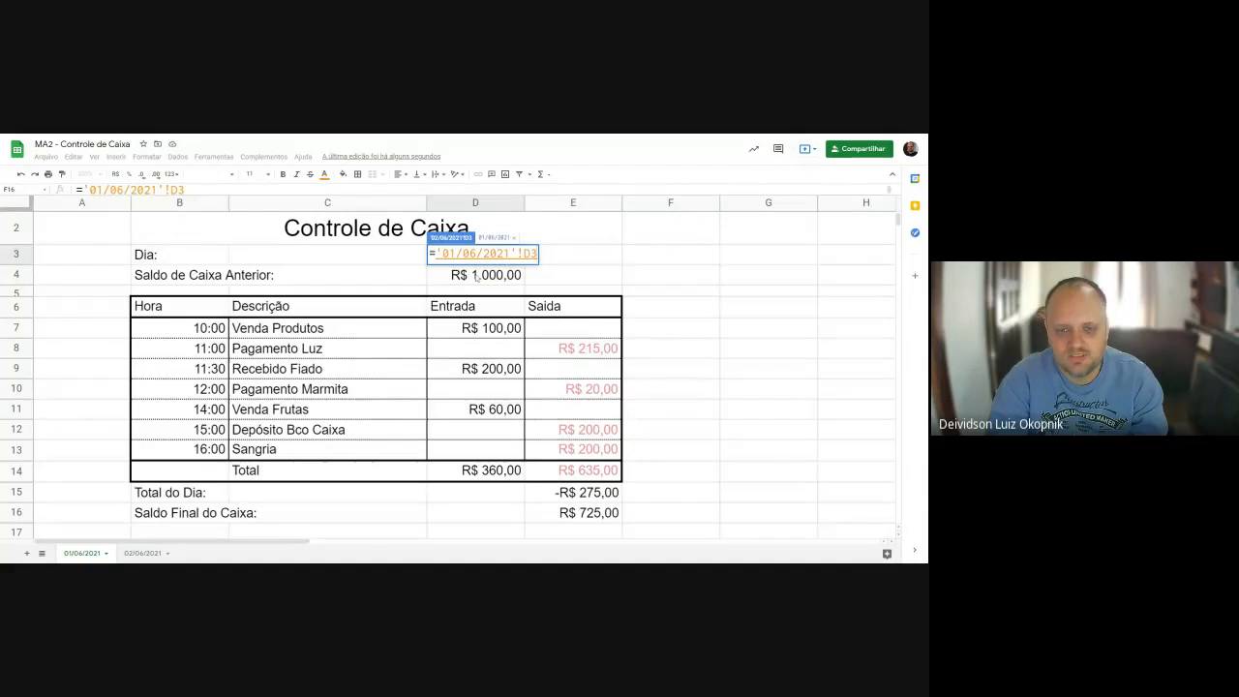
text(+)
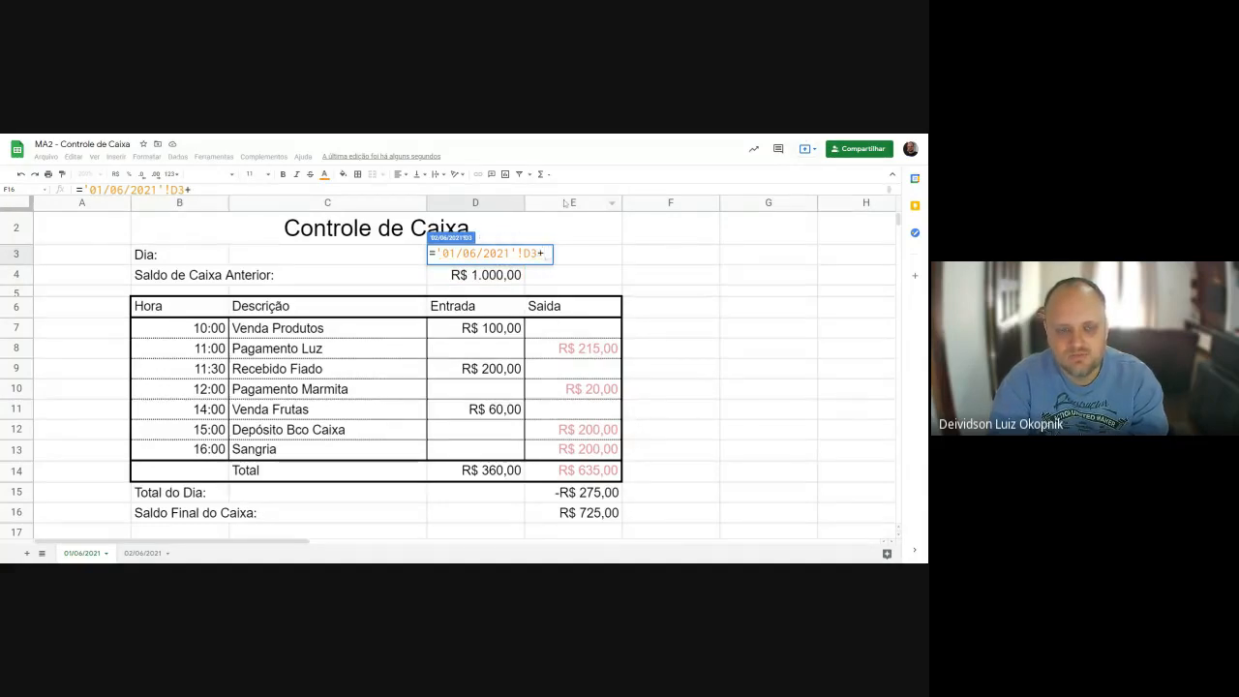
text(1)
key(Return)
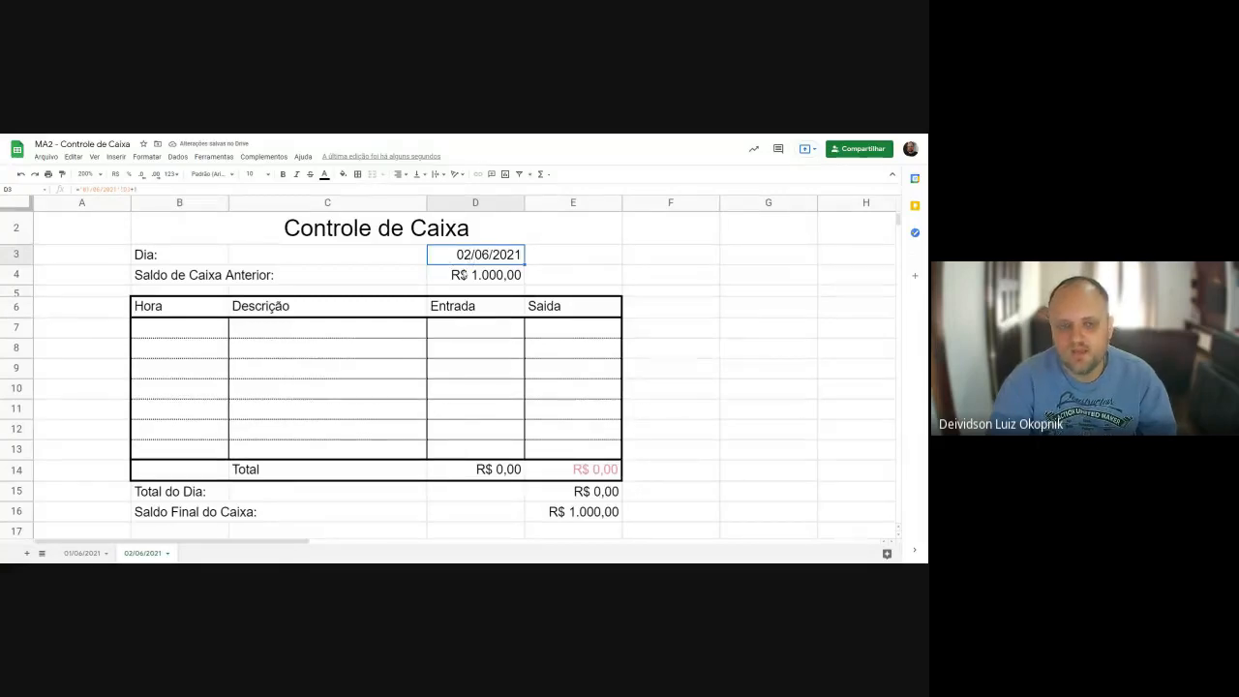
Link the Saldo de Caixa Anterior in D4 to the previous day's final balance with ='01/06/2021'!E16.
click(471, 281)
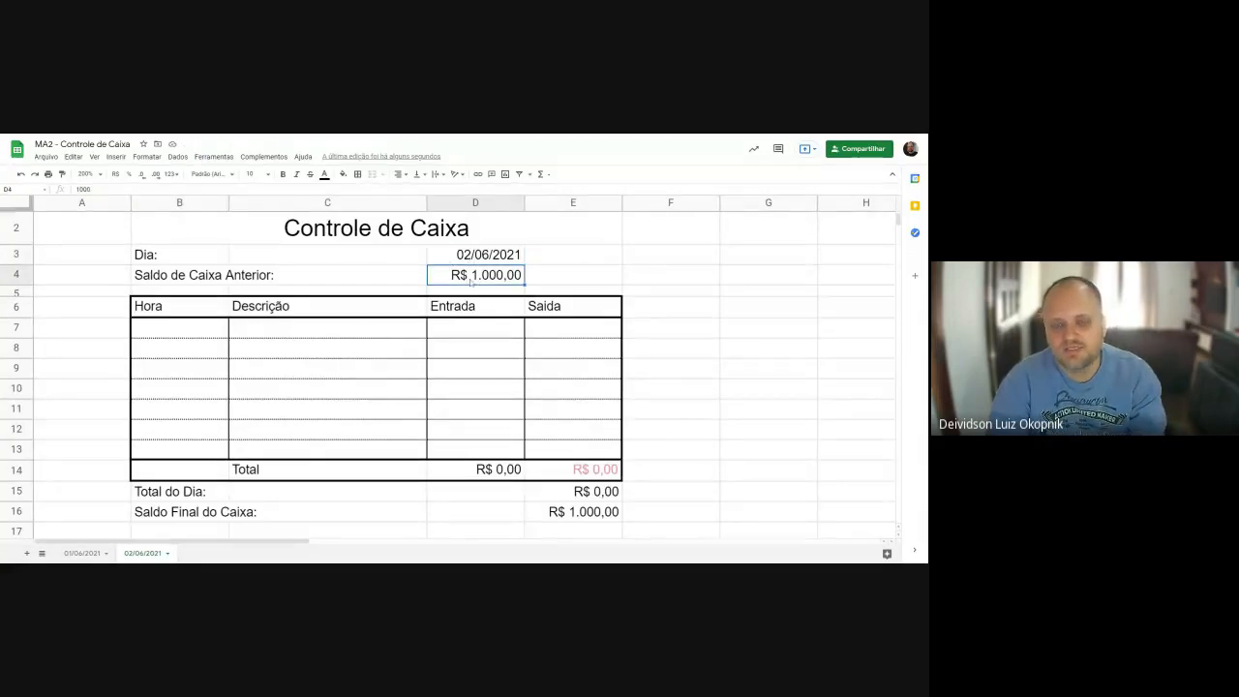
text(=)
click(81, 553)
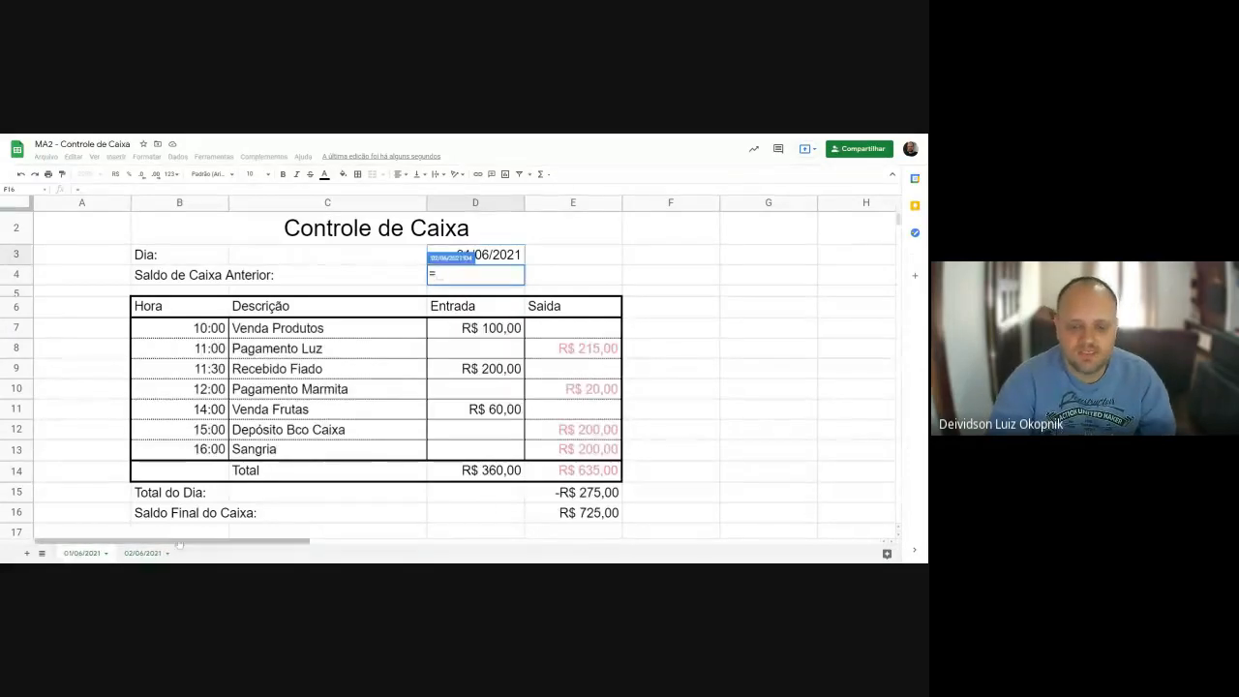
click(568, 514)
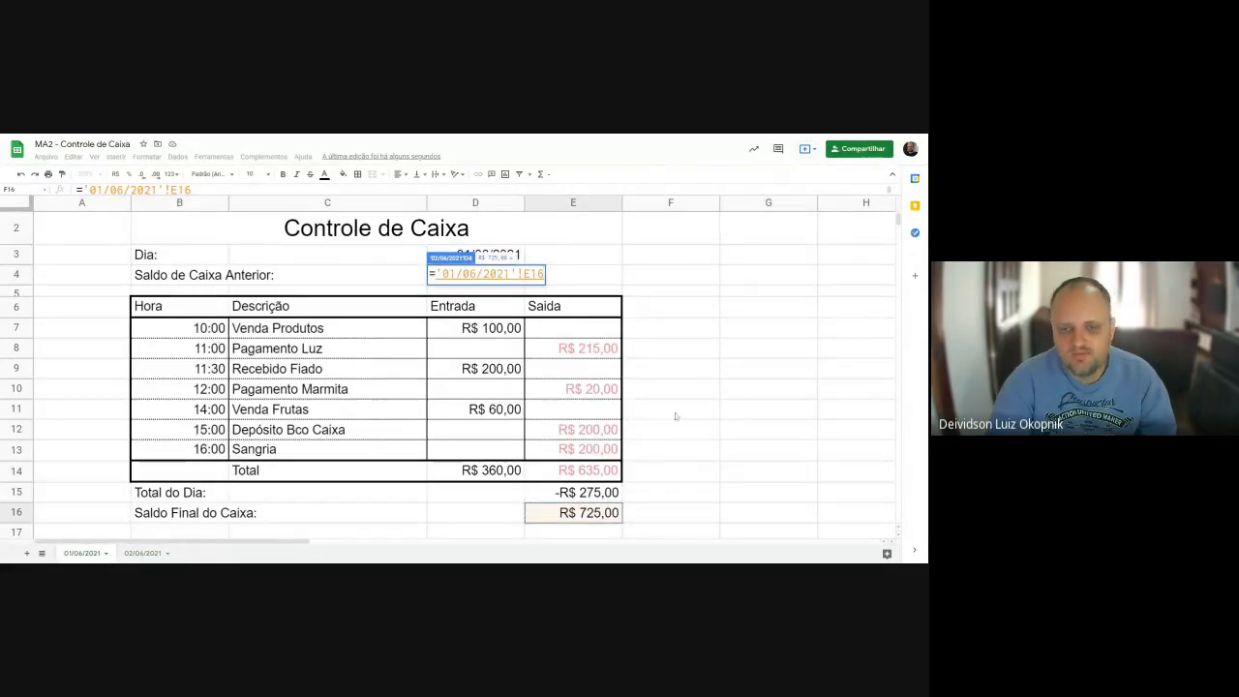
key(Return)
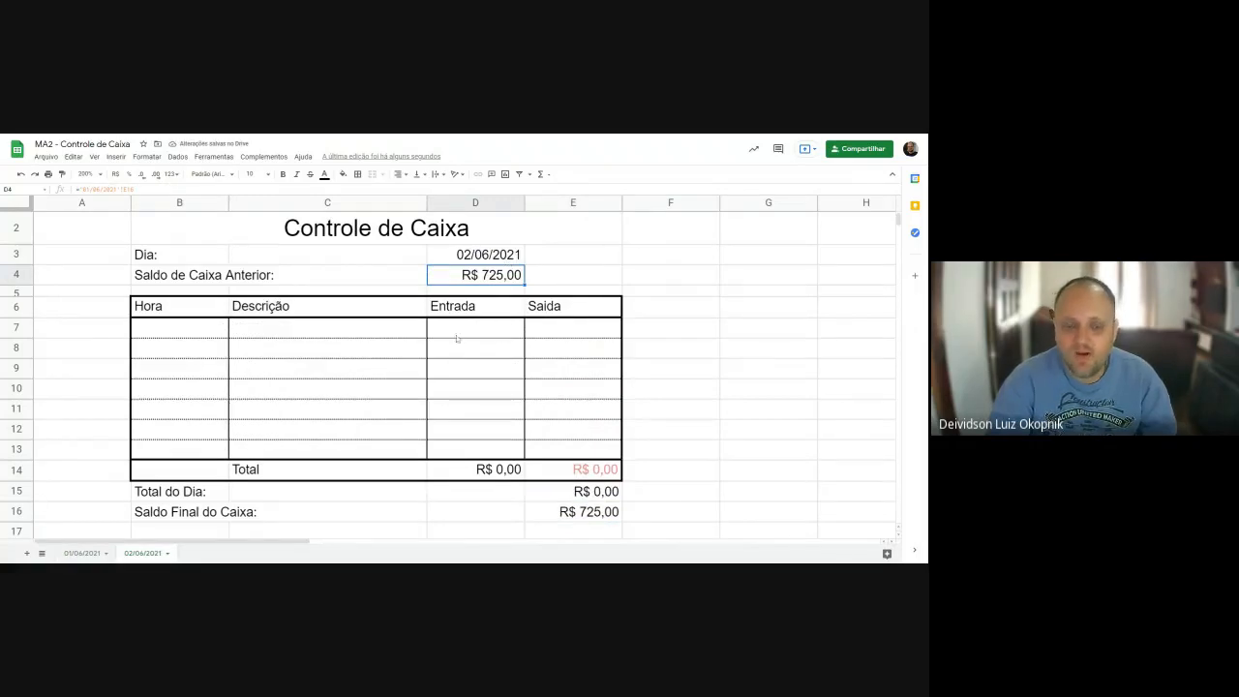
Fill row 7 of the 02/06/2021 sheet with the 10:00 entry Venda Parafusos and an Entrada amount of 120.
click(184, 325)
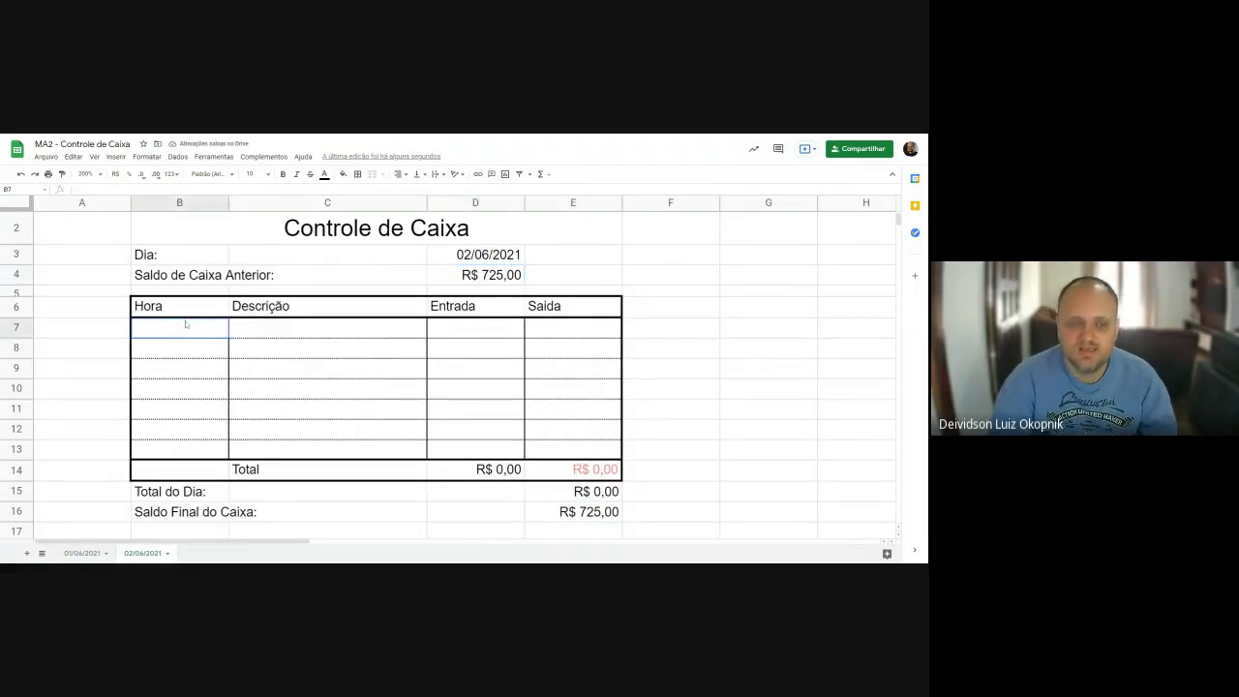
text(10)
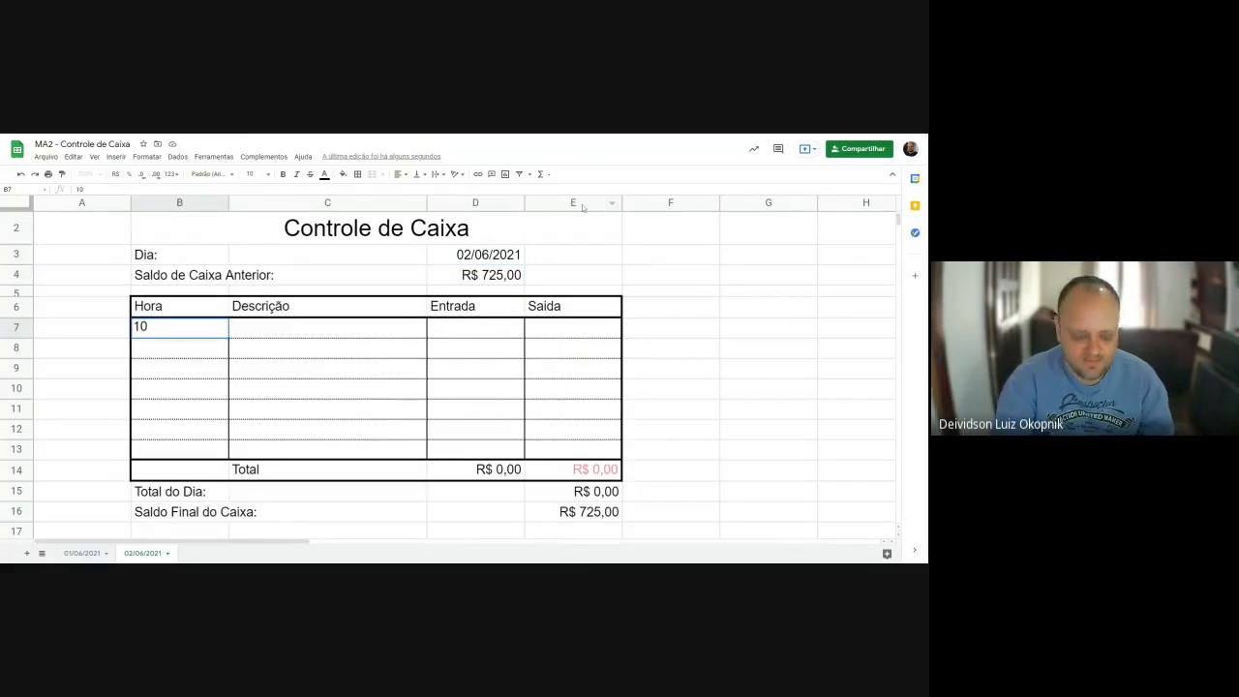
text(:00)
key(Tab)
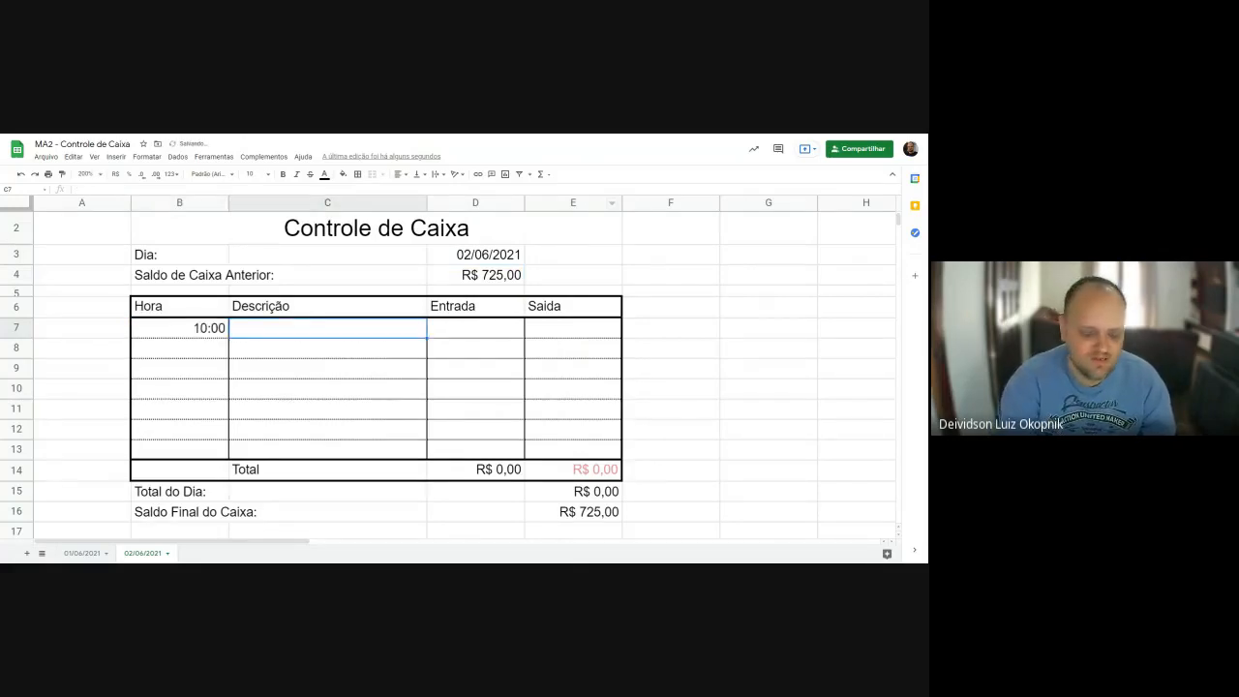
text(Venda)
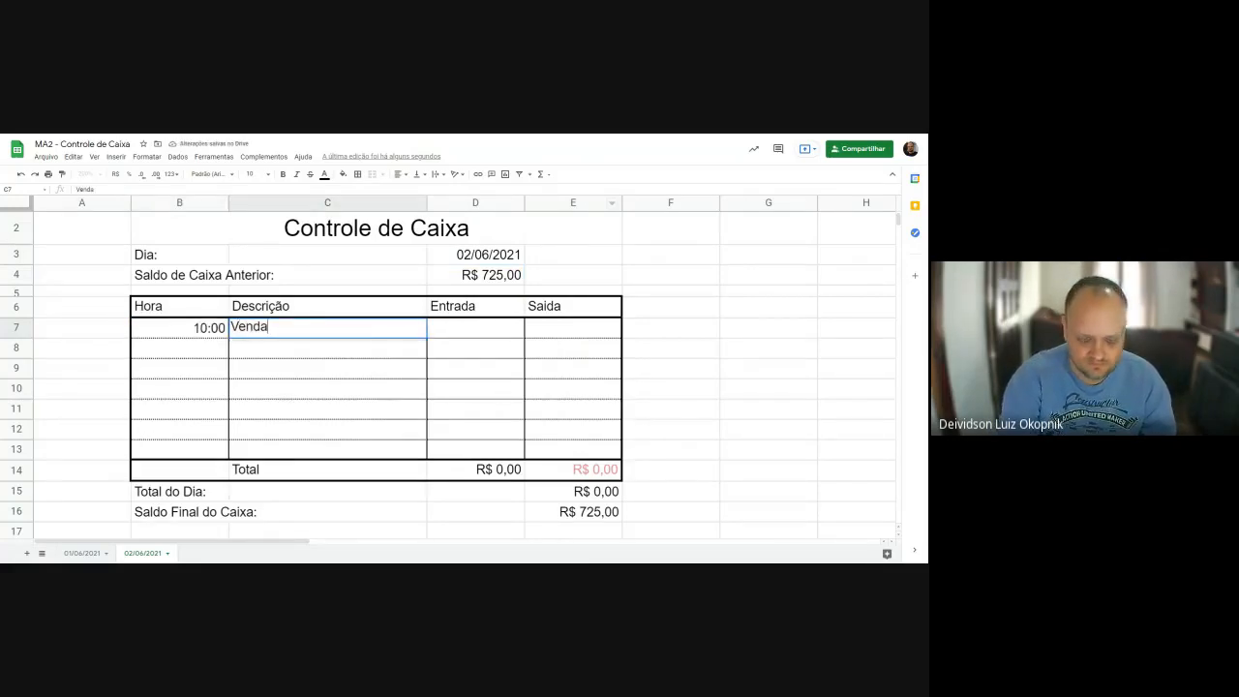
text( Parafusos)
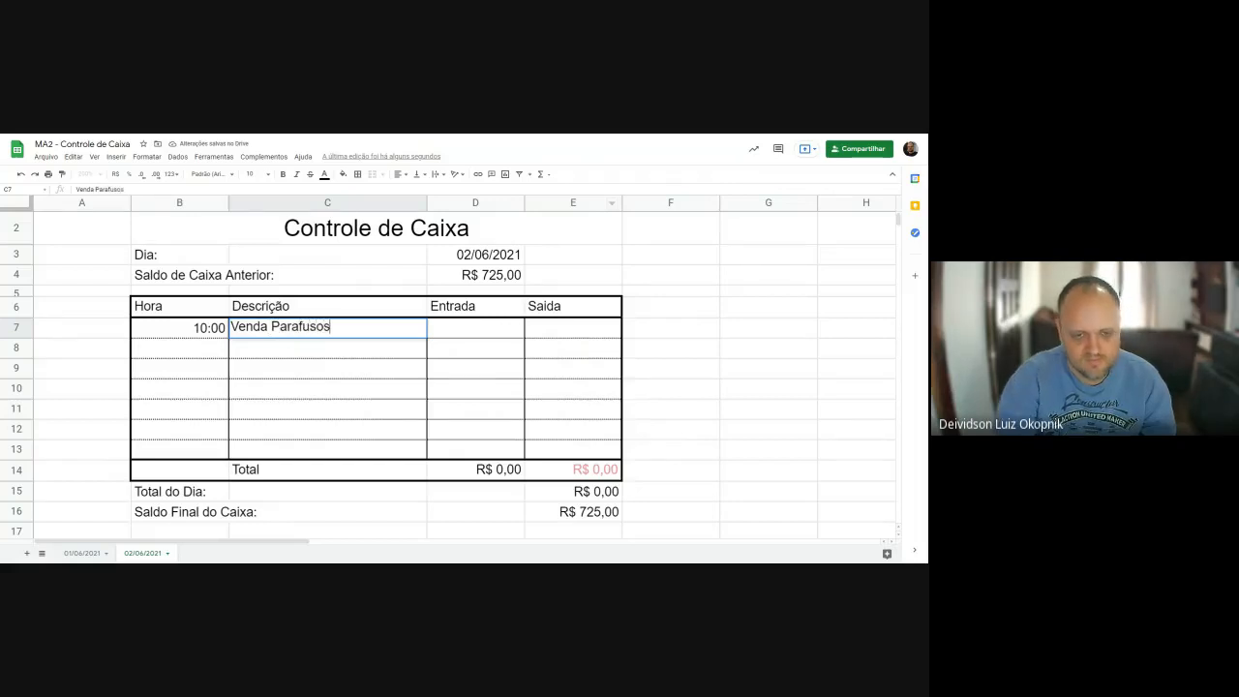
key(Tab)
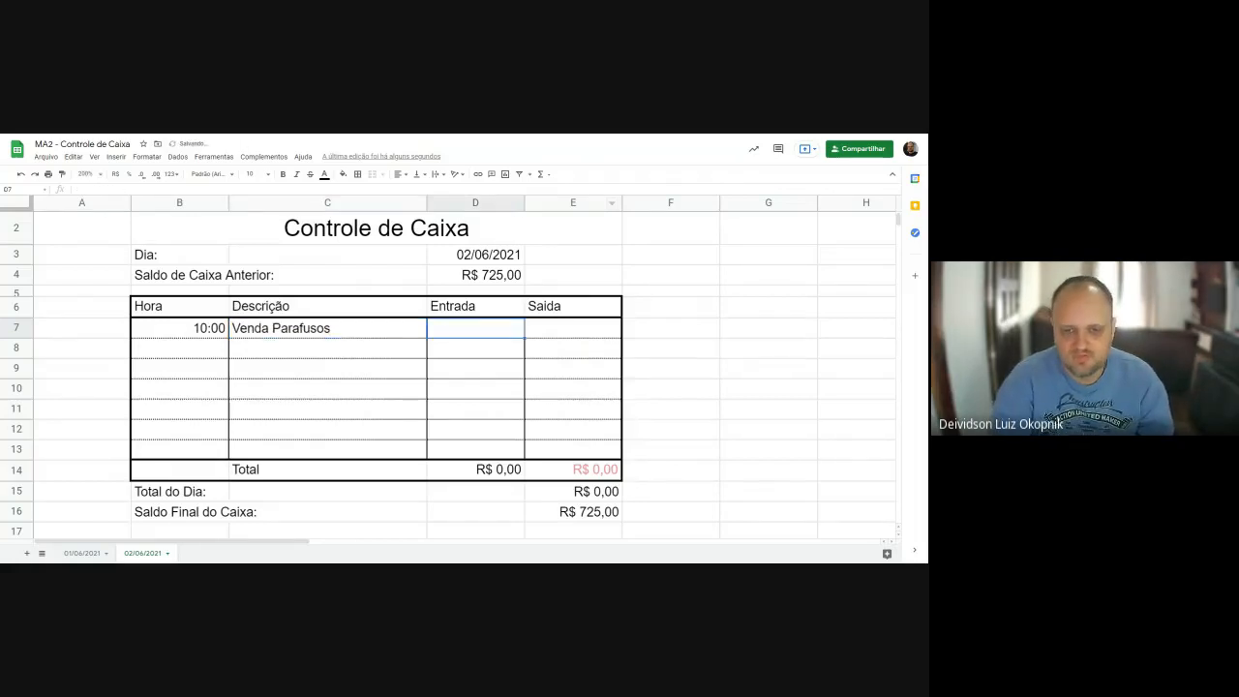
text(120)
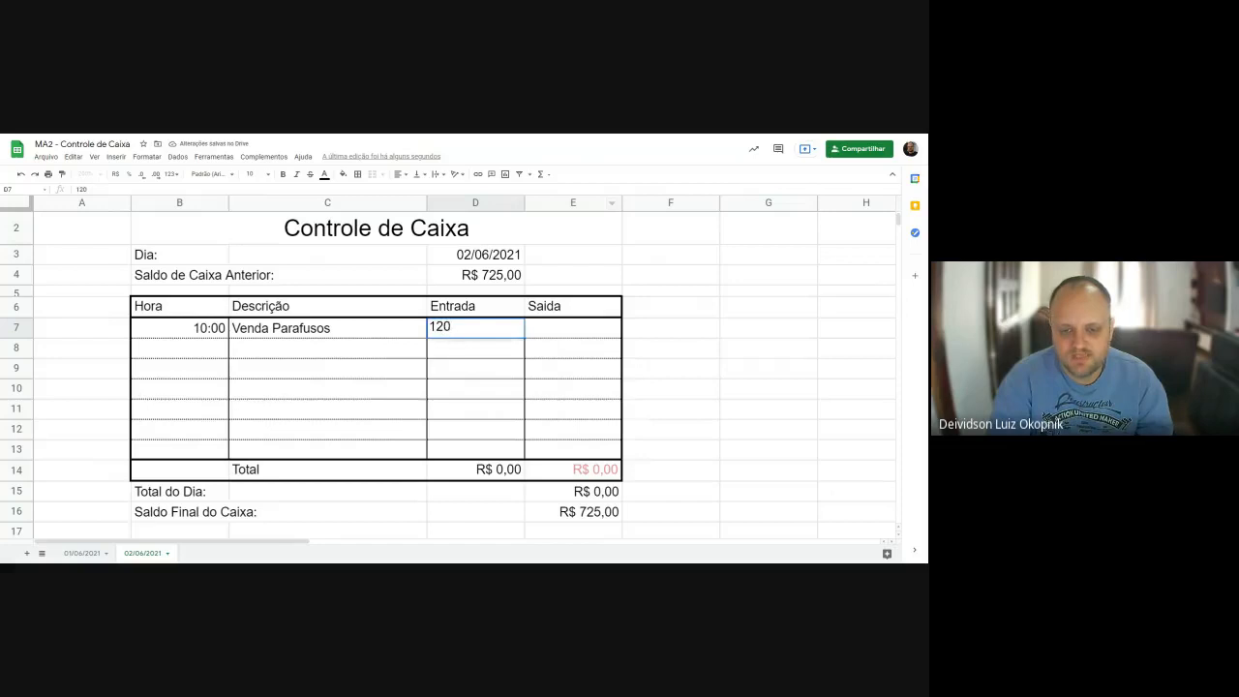
key(Return)
click(520, 469)
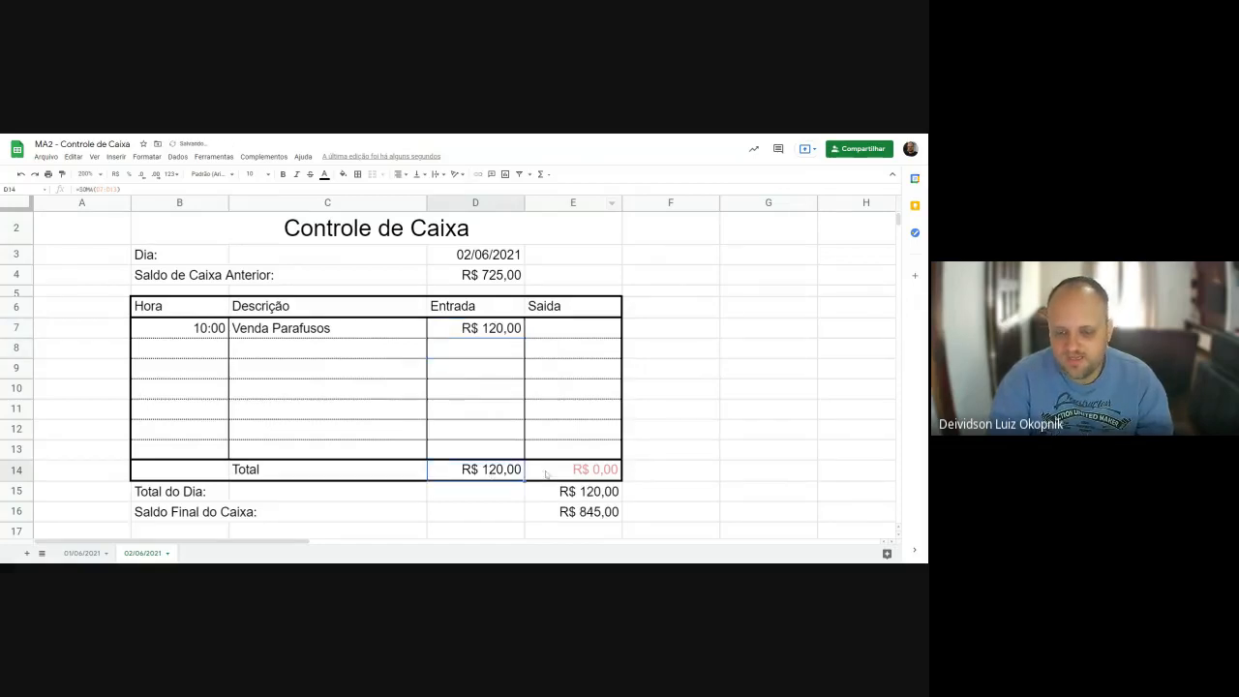
click(210, 354)
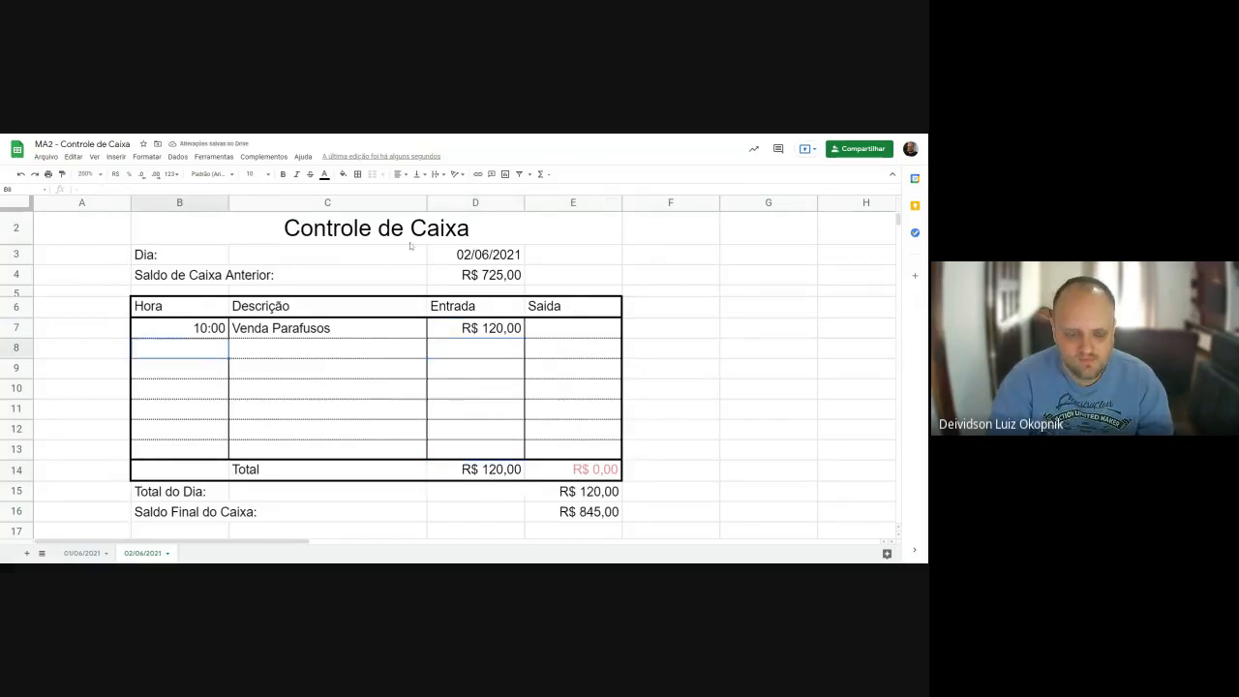
Fill row 8 of the 02/06/2021 sheet with the 11:00 entry Venda Ração and an Entrada amount of 40.
text(11:)
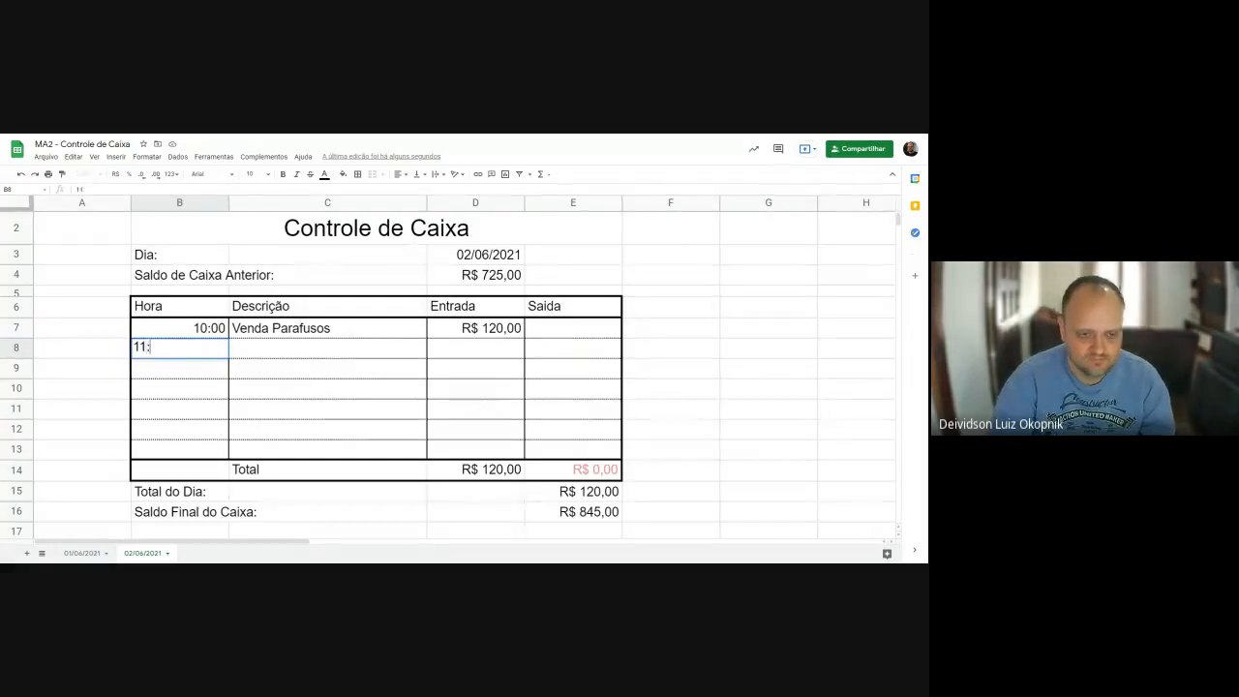
text(00)
key(Tab)
text(Venda)
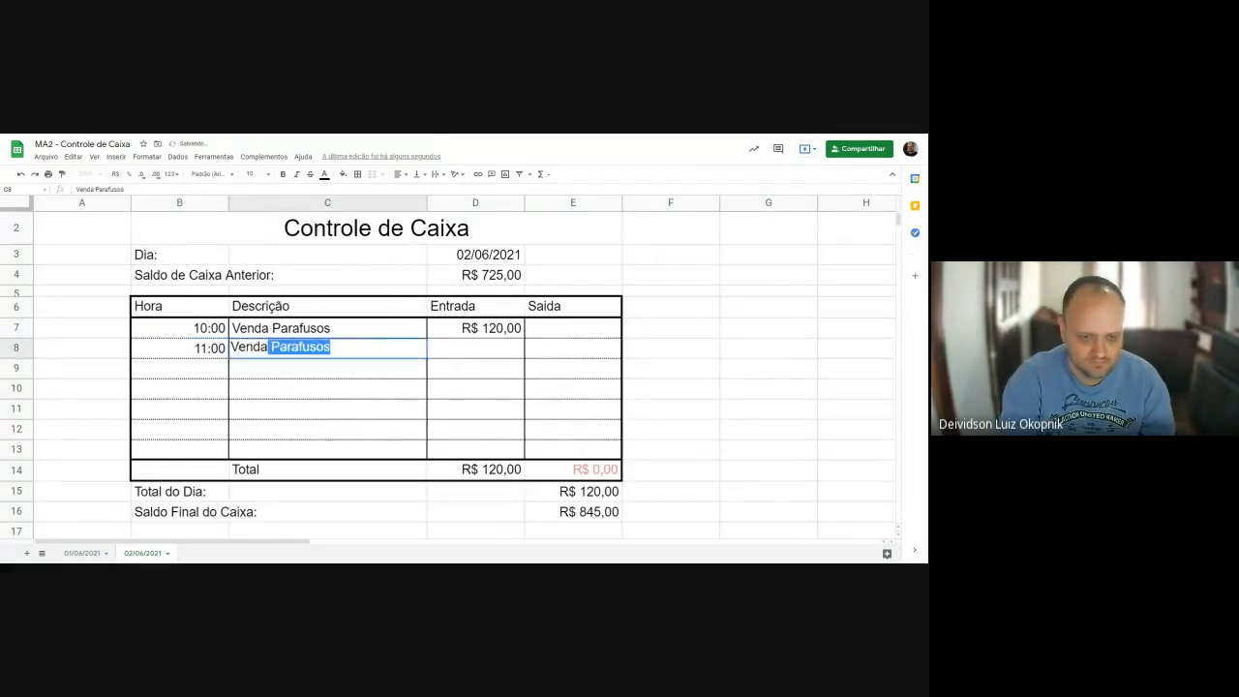
text( Ração)
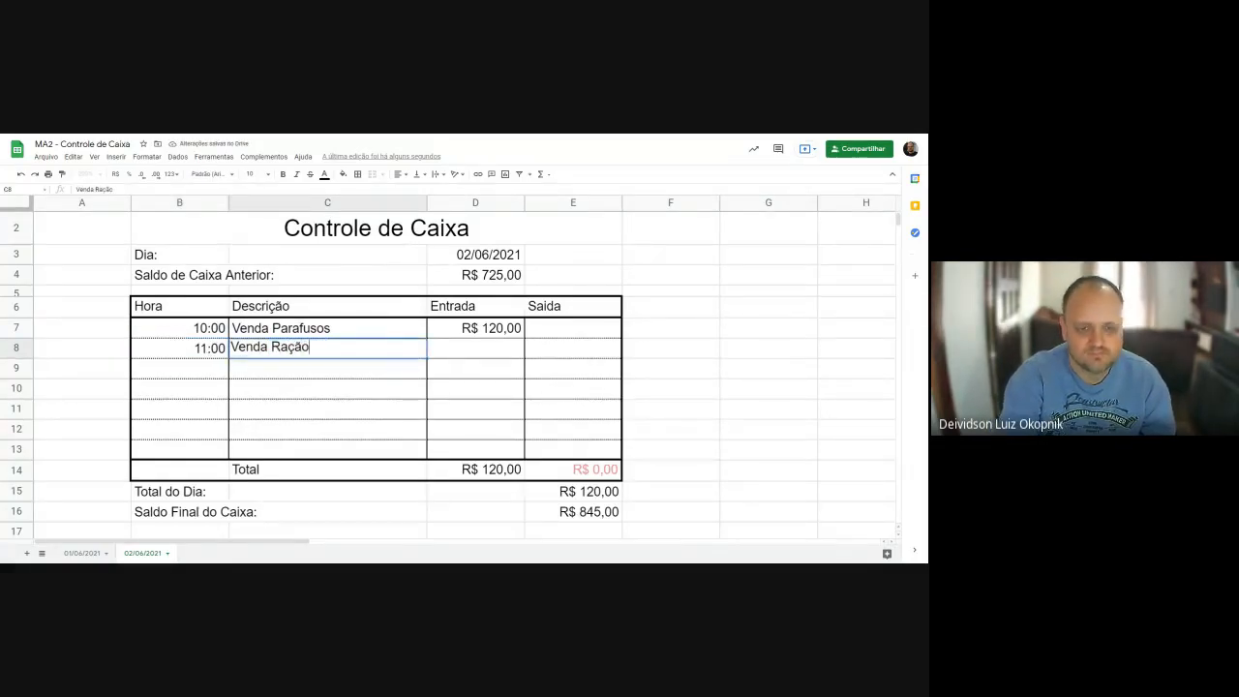
key(Tab)
text(40)
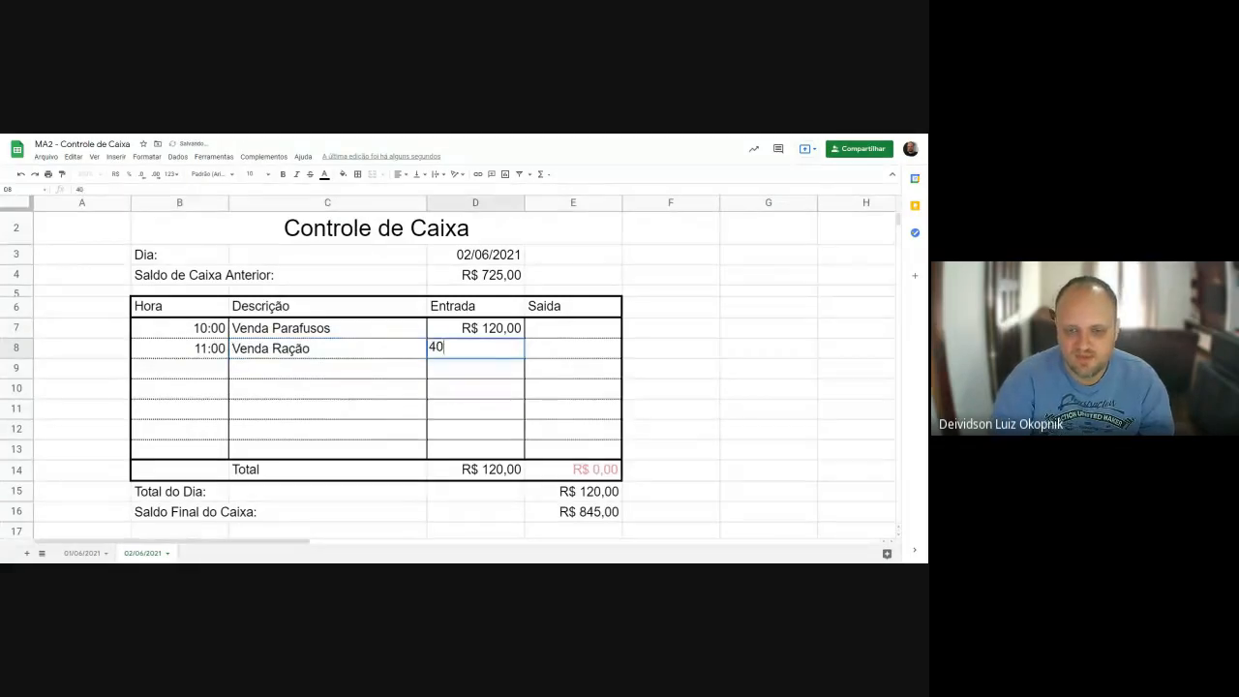
key(Return)
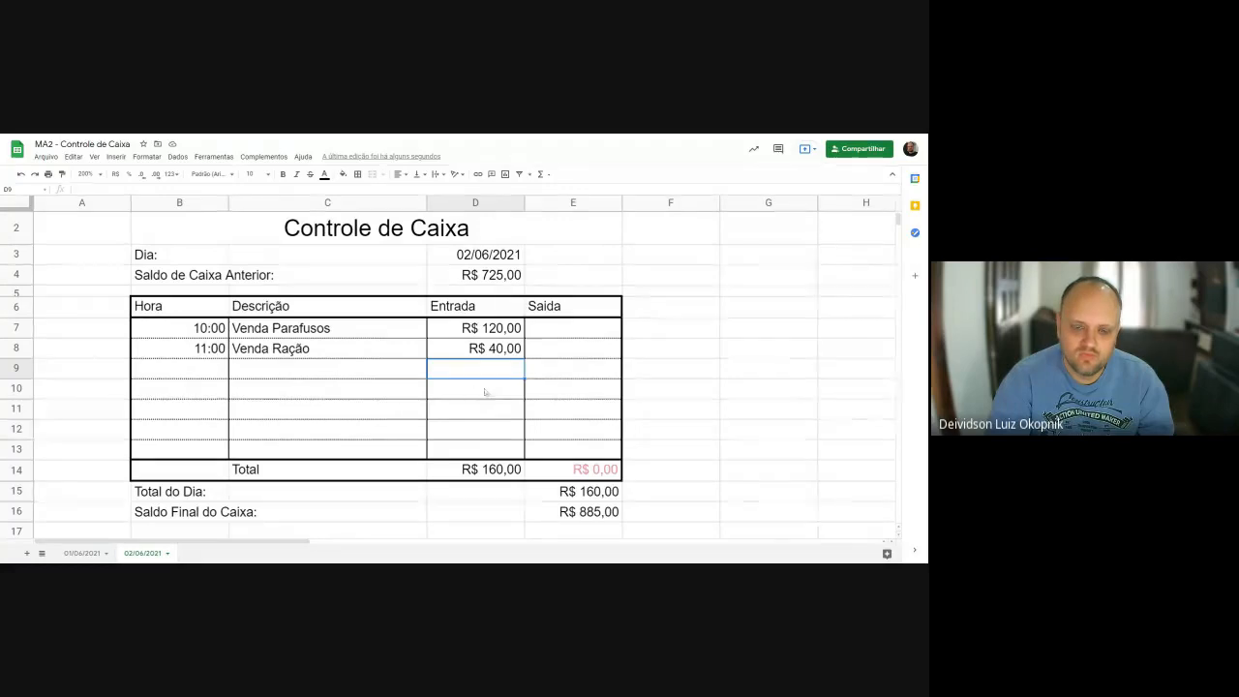
Fill row 9 with the 12:00 entry Venda Aboboras and an Entrada amount of 60.
key(Left)
key(Left)
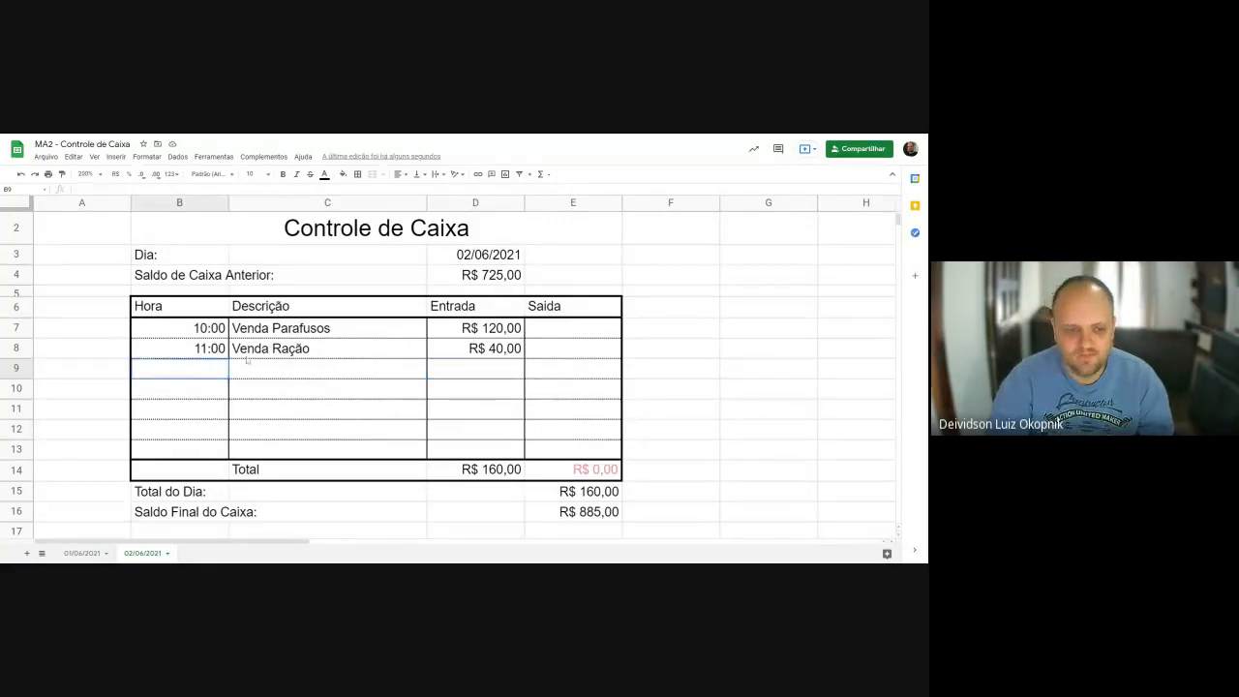
text(12:00)
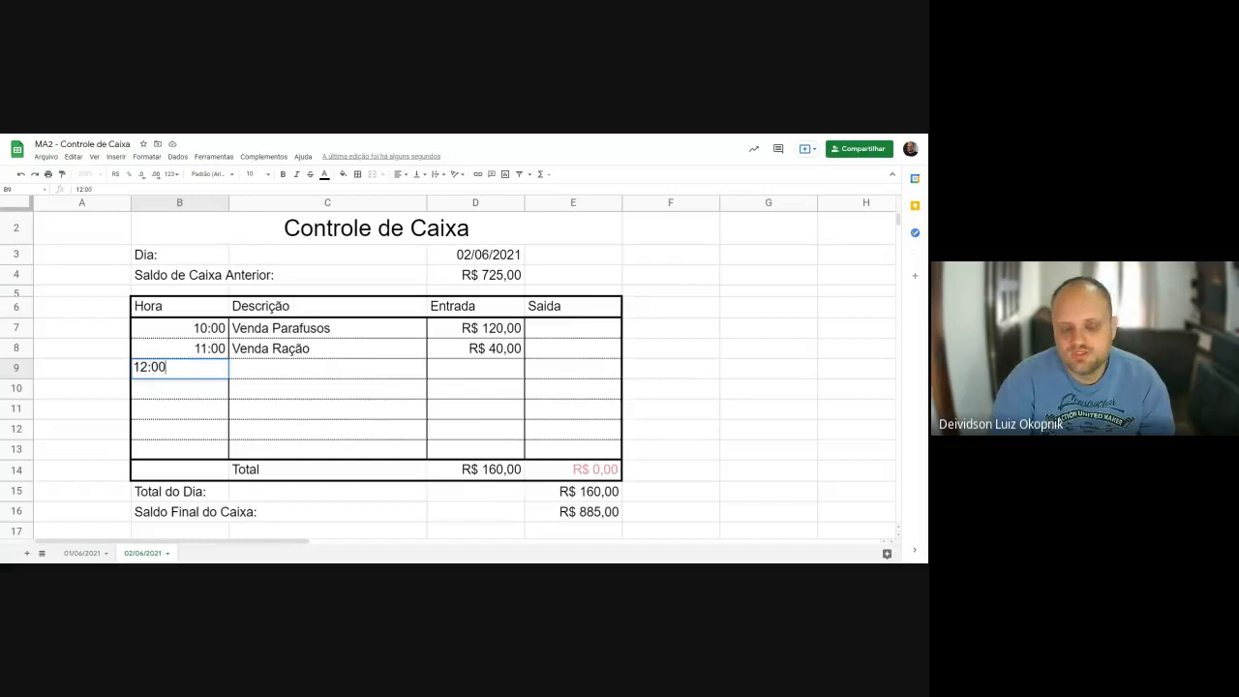
key(Tab)
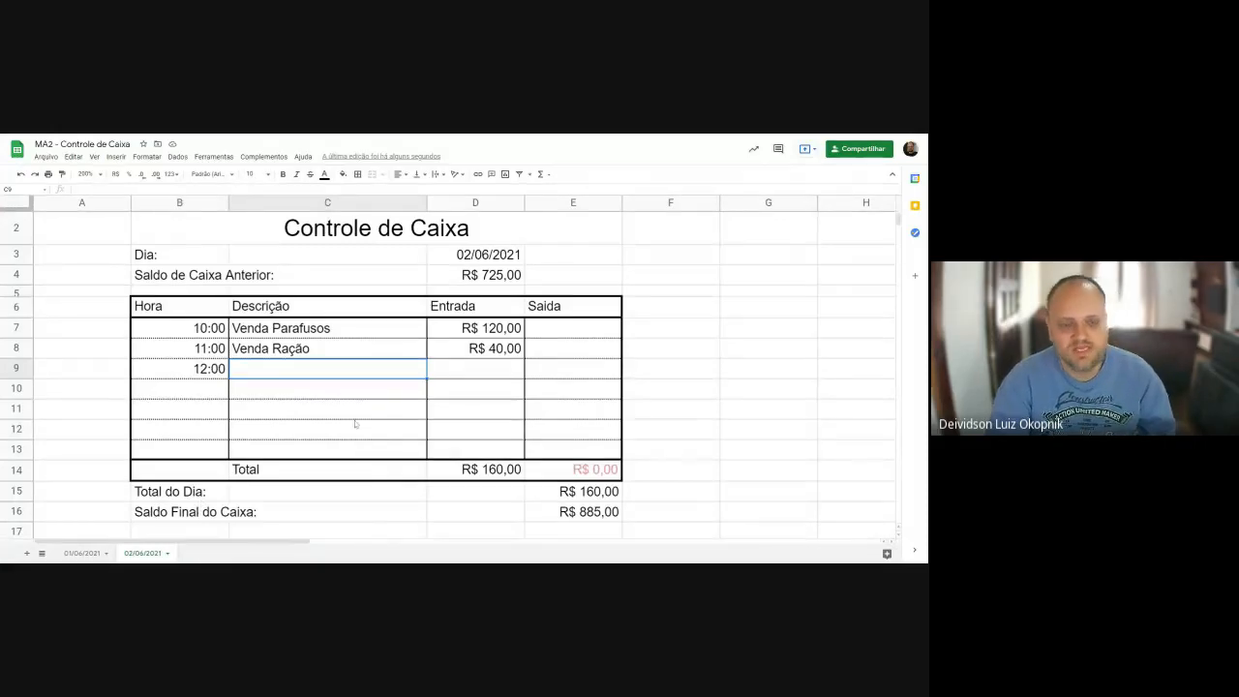
text(Venda)
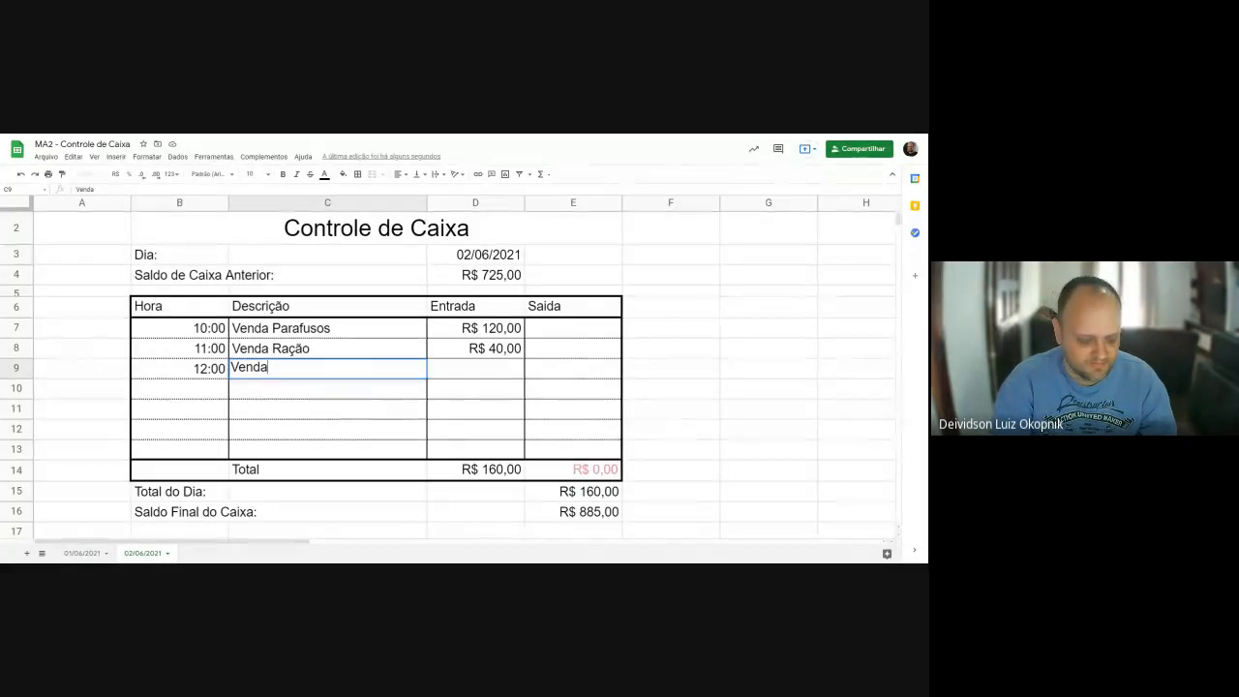
text( Abobo)
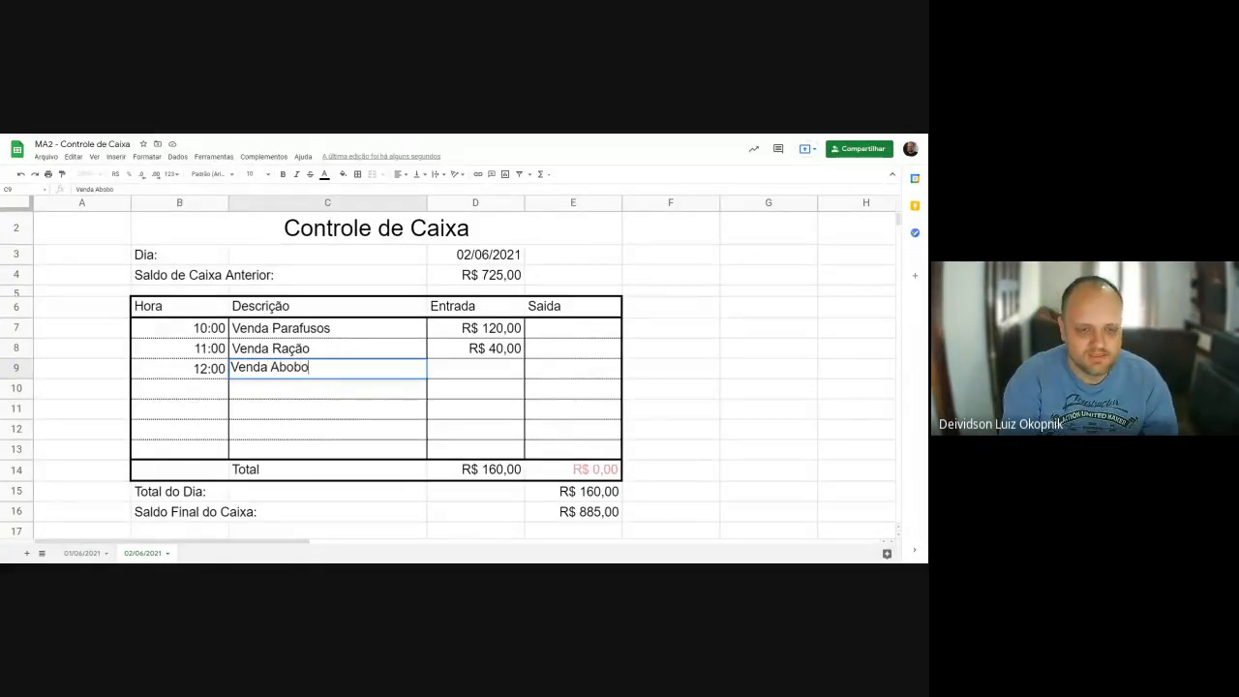
text(ras)
key(Tab)
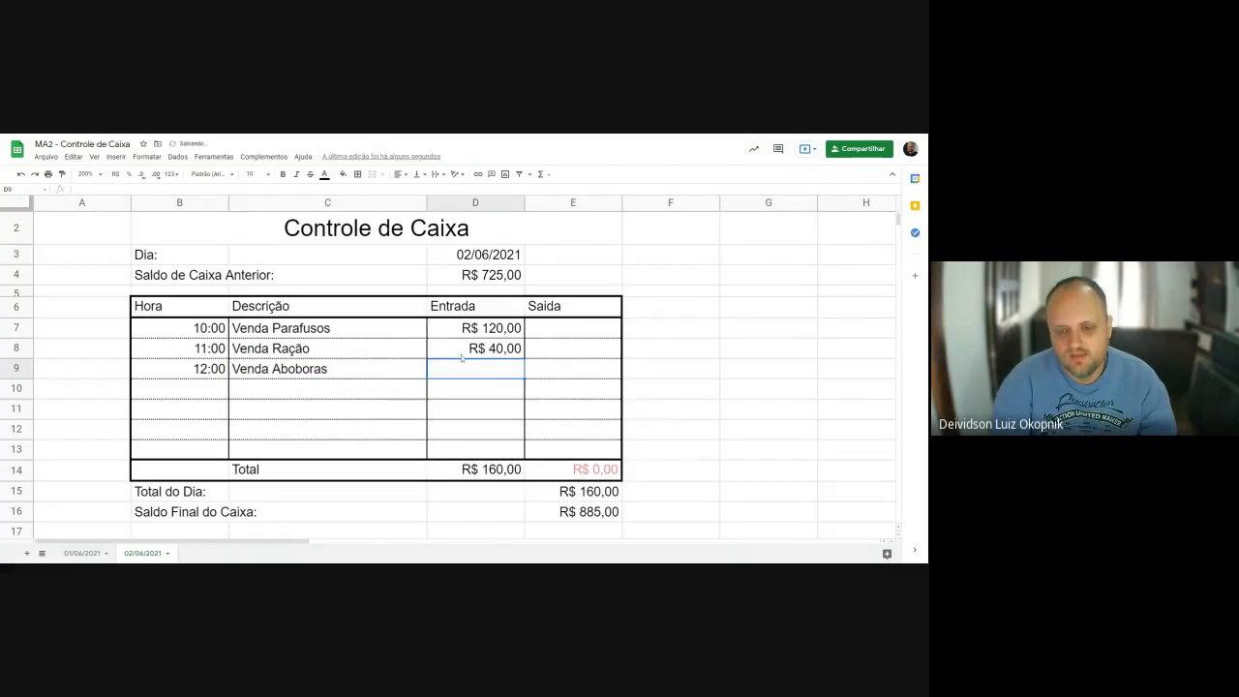
text(60)
key(Return)
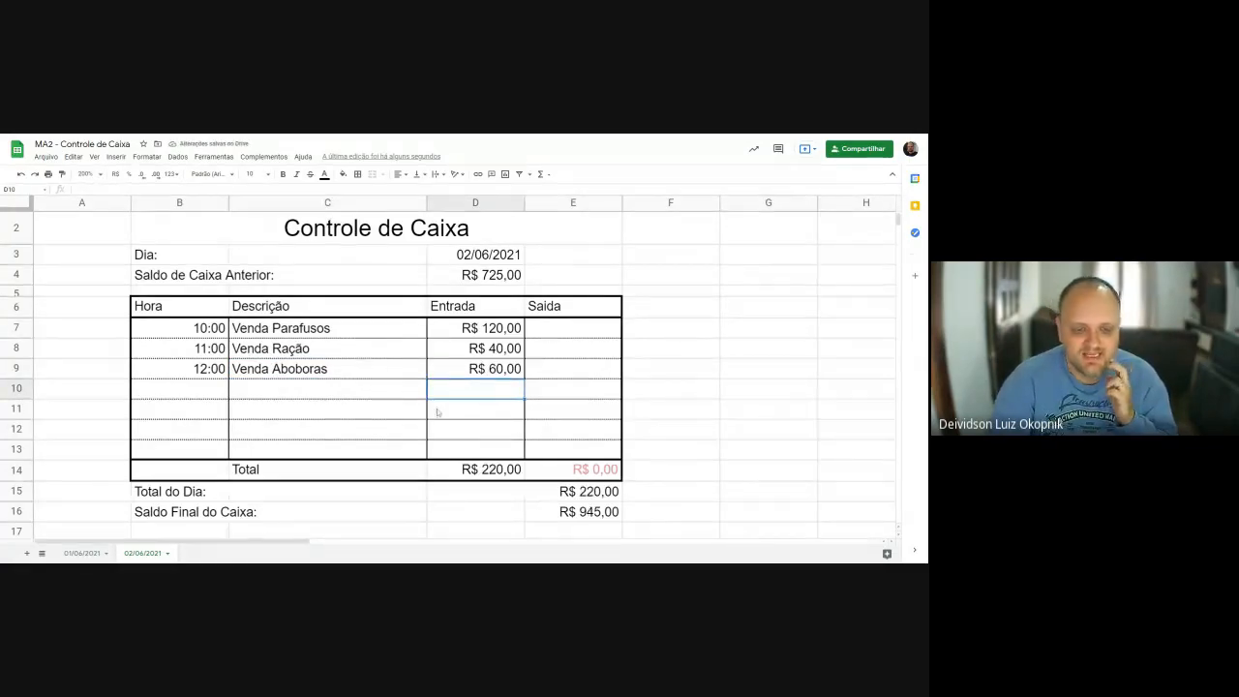
Enter the time 14:00 and the description Pagamento Internet in row 10.
click(176, 391)
text(14:00)
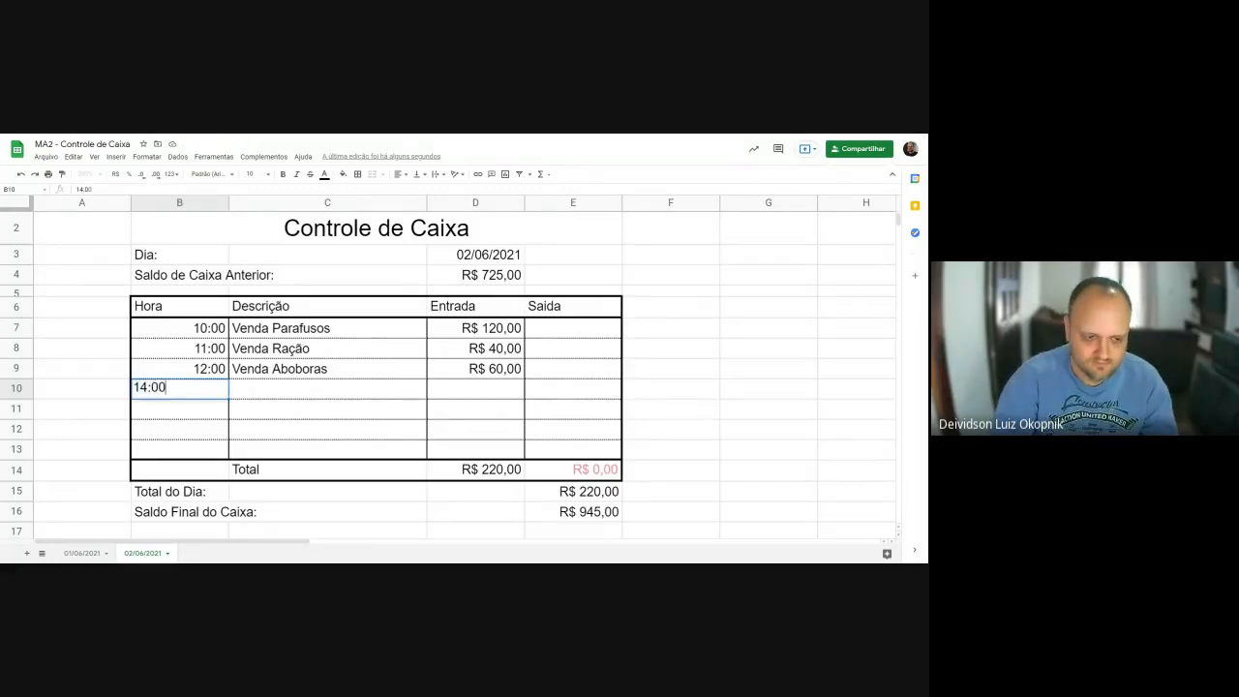
key(Tab)
text(Pa)
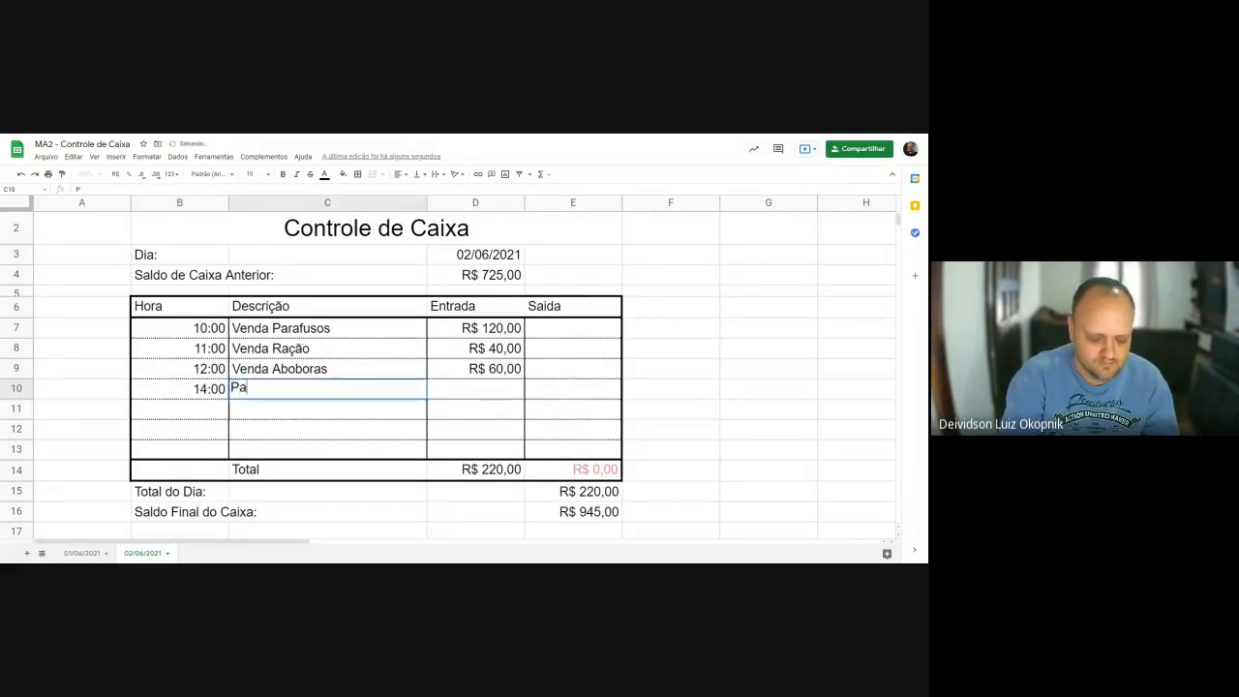
text(gamento Internet)
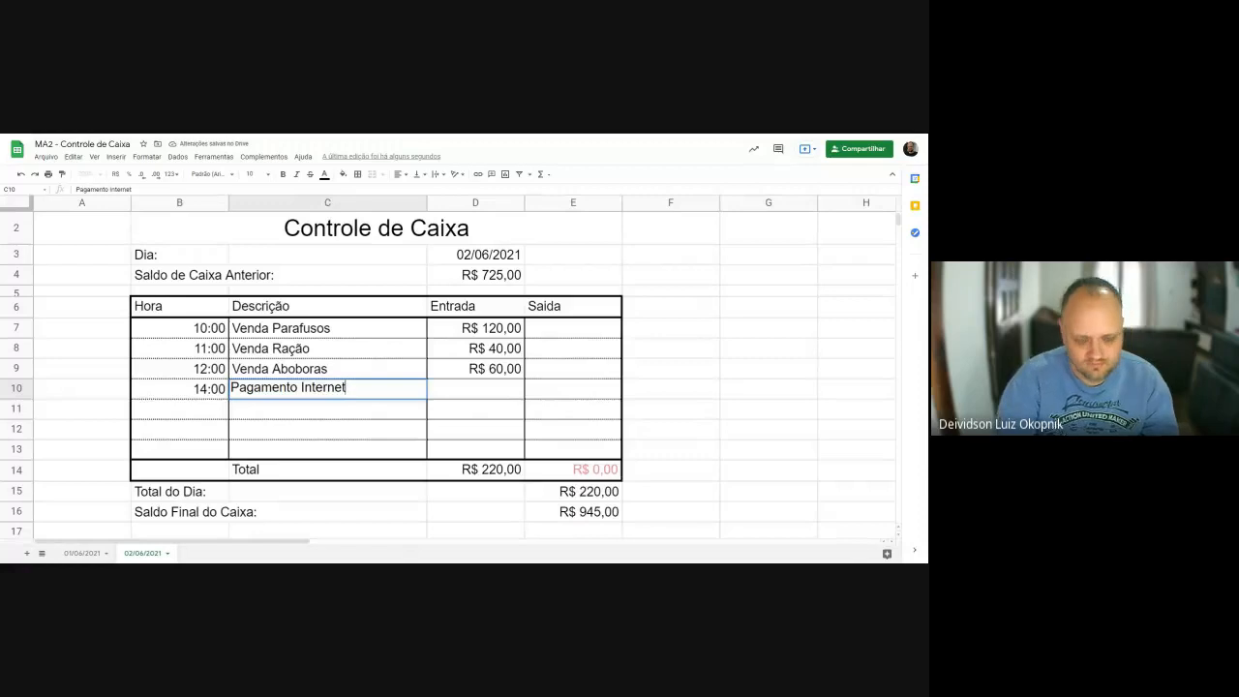
key(Tab)
text(14)
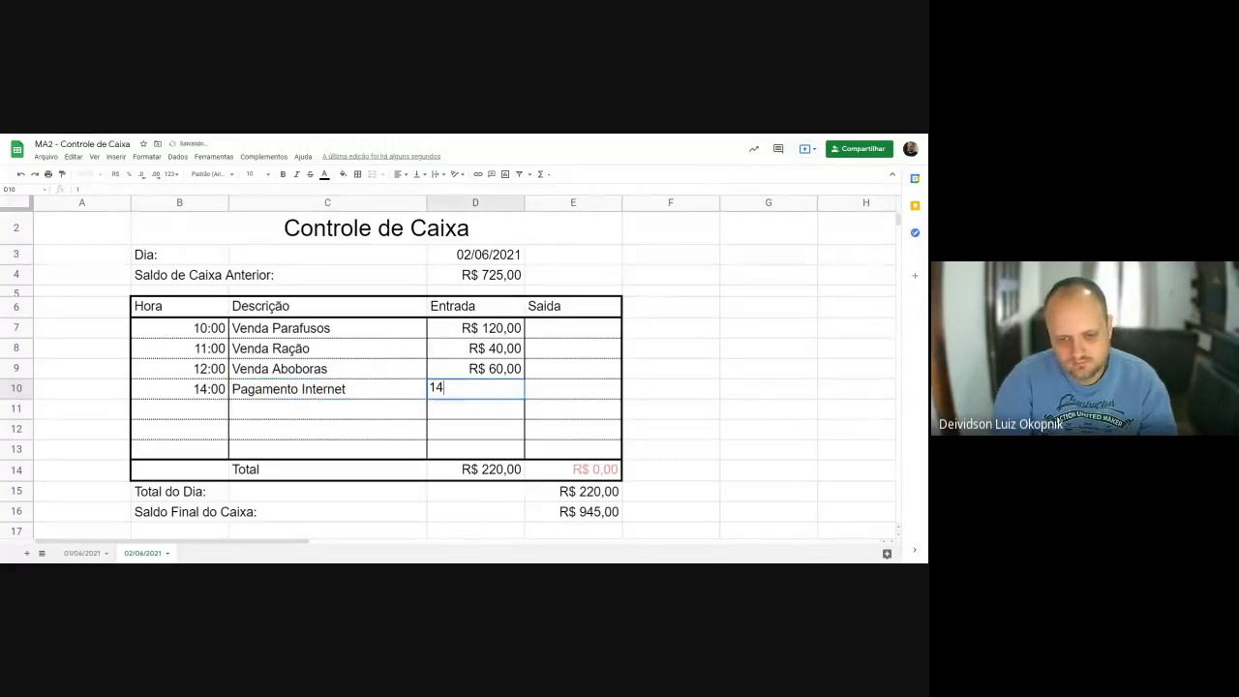
text(9,90)
key(Return)
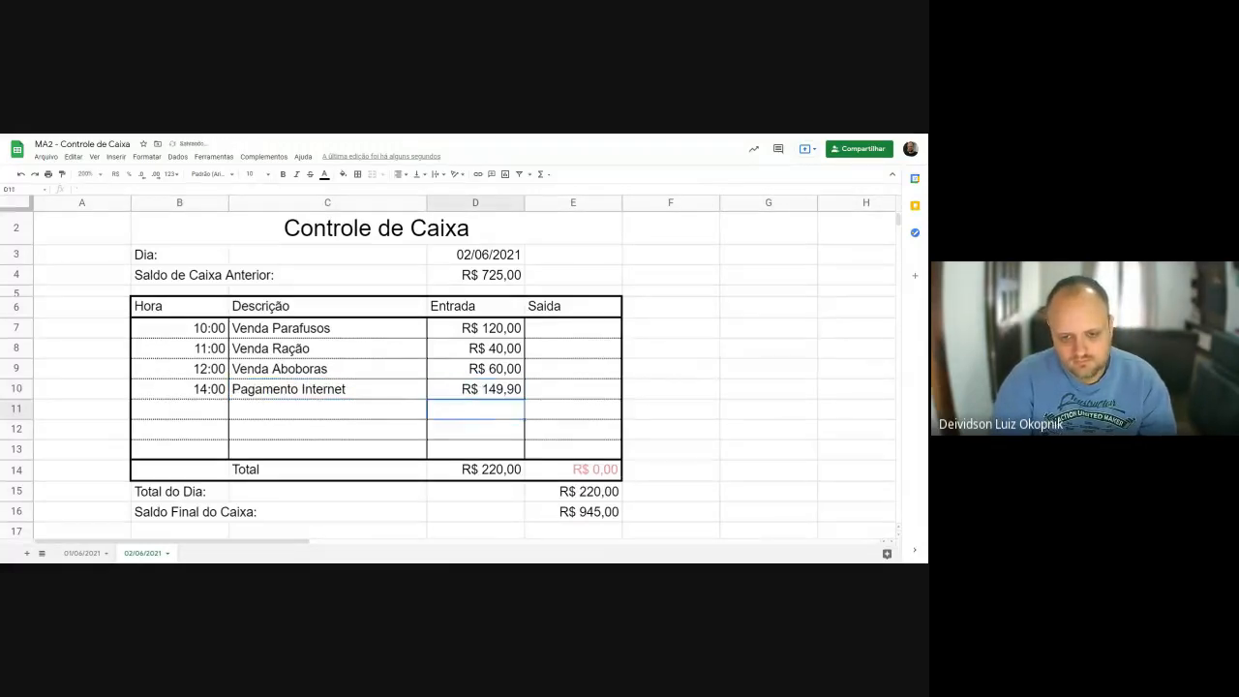
click(494, 389)
key(Delete)
Record 149,90 as the Saida amount of the Pagamento Internet entry in row 10.
key(Right)
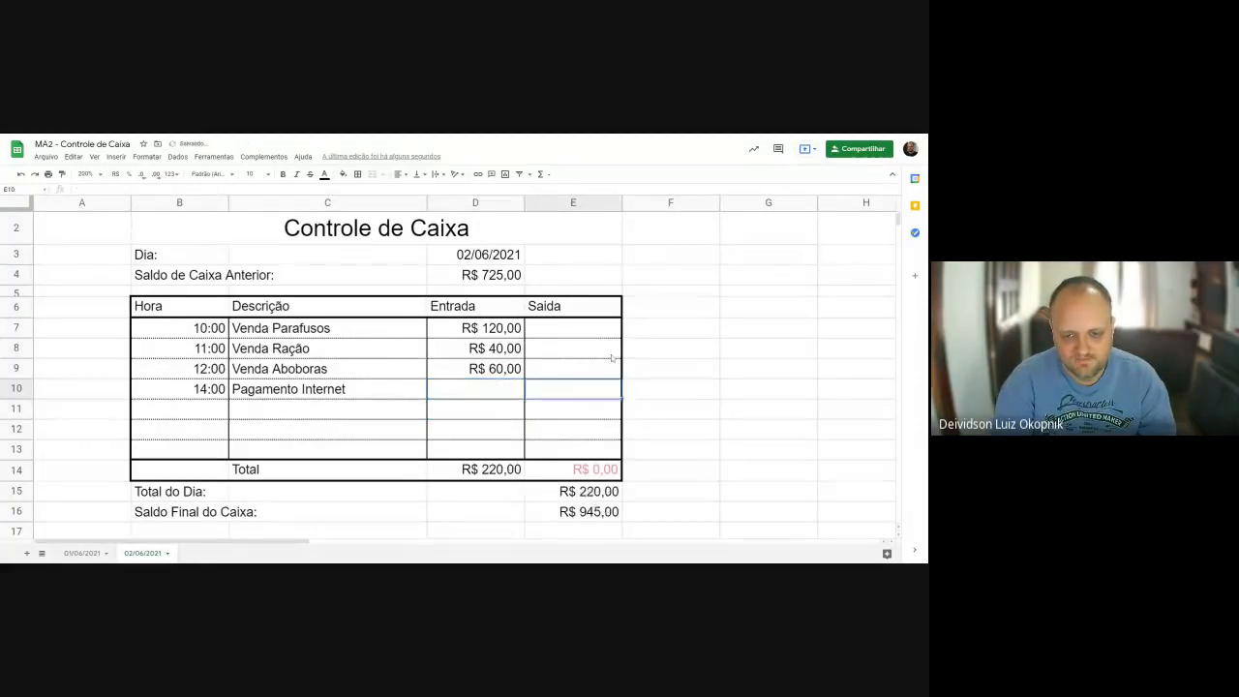
text(149,90)
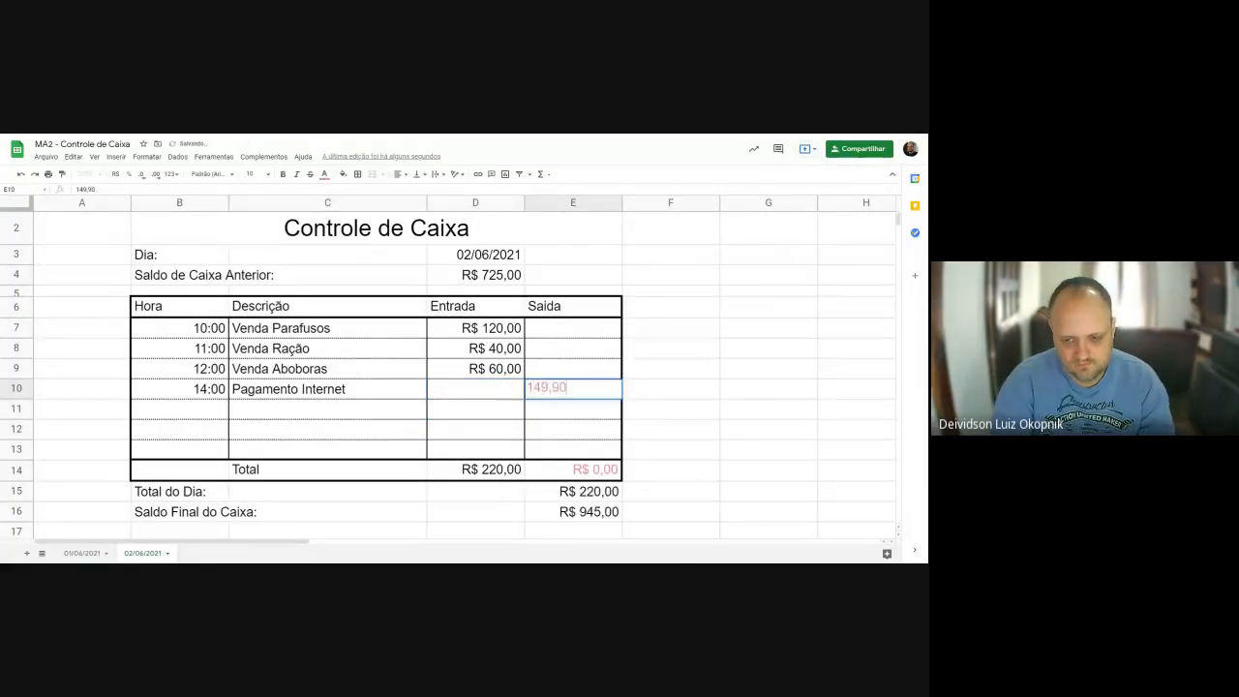
key(Return)
Fill row 11 with the 15:00 entry Venda Produtos and an Entrada amount of 100.
click(170, 407)
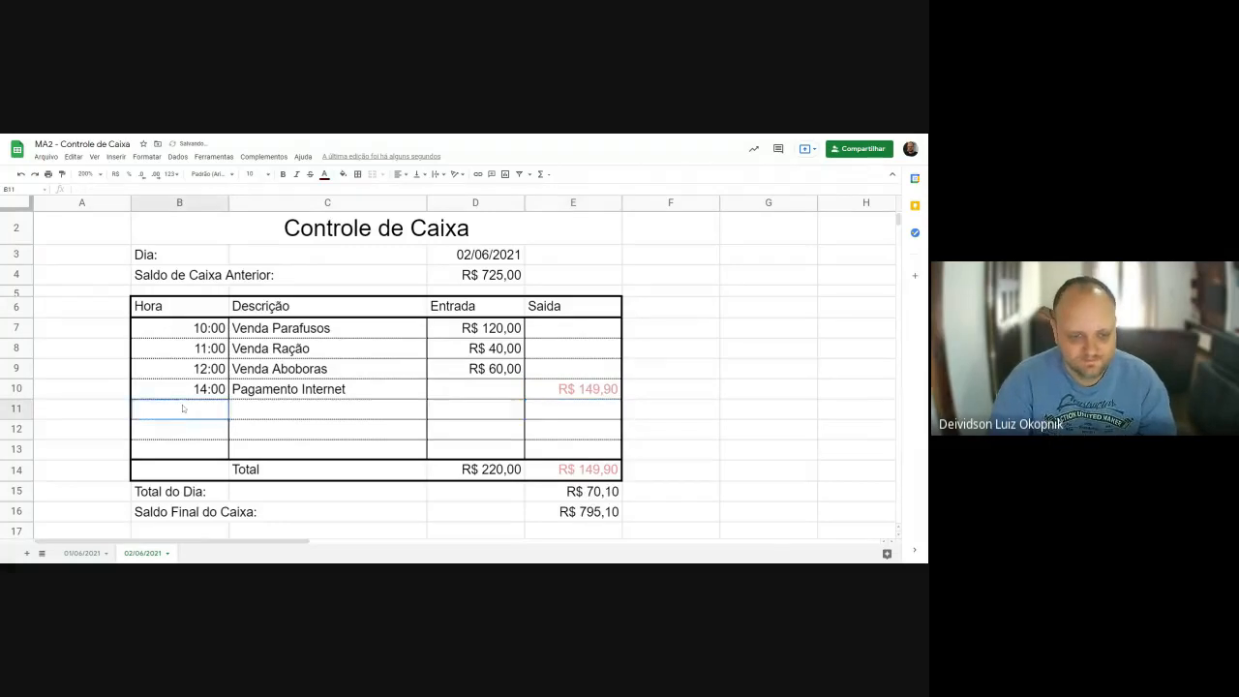
text(15:00)
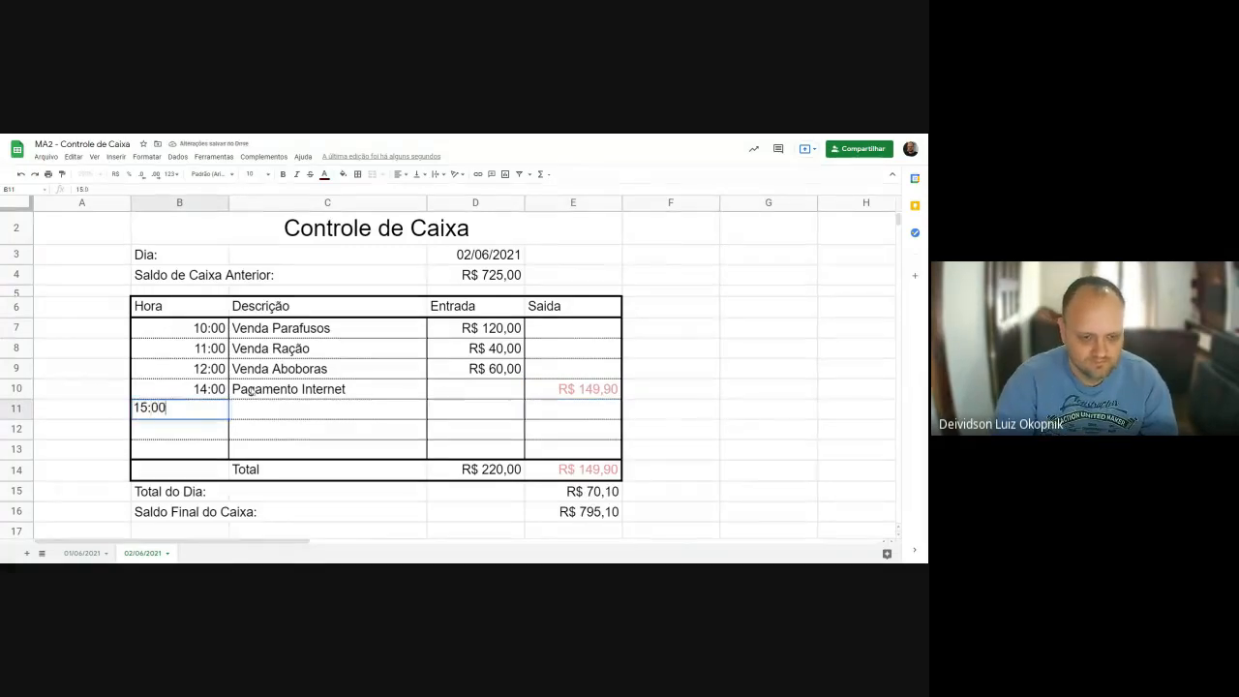
key(Tab)
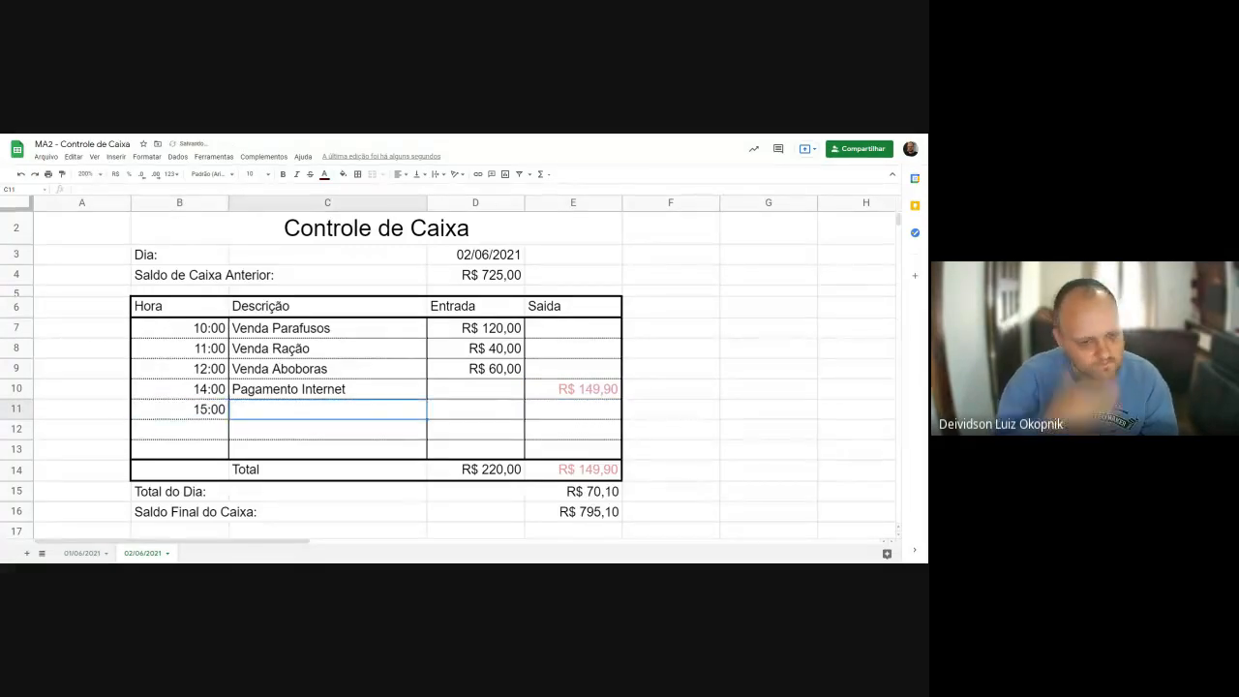
text(Venda)
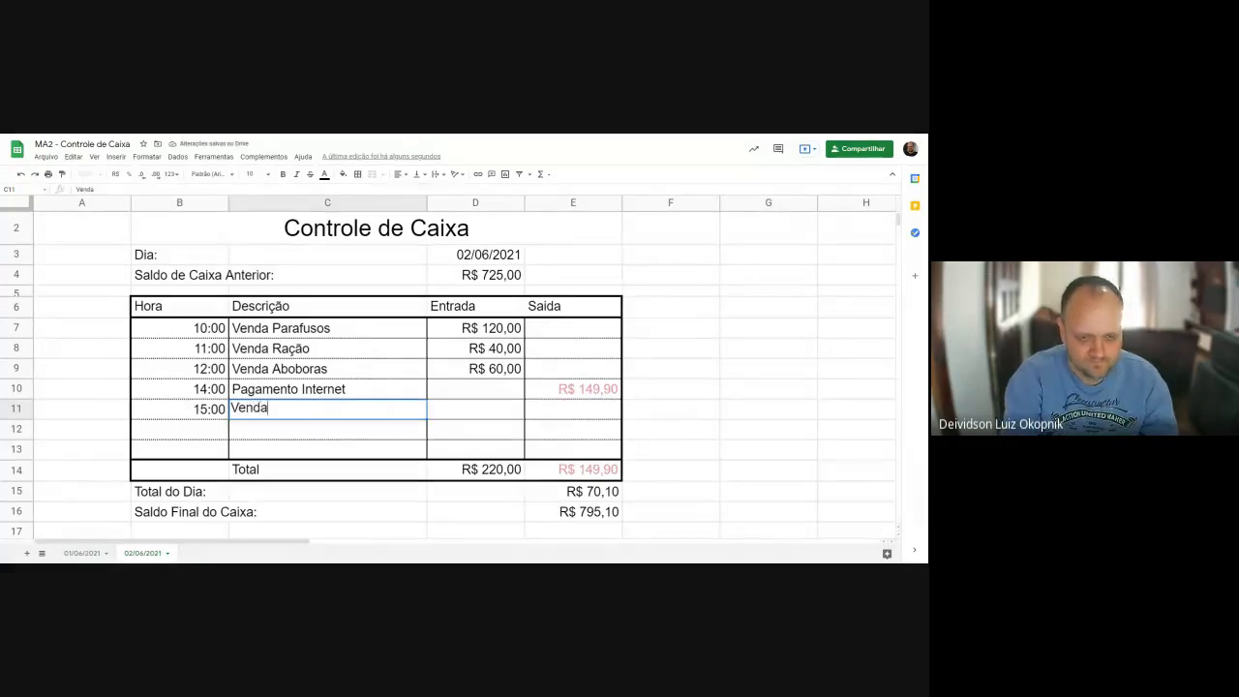
text( Prod)
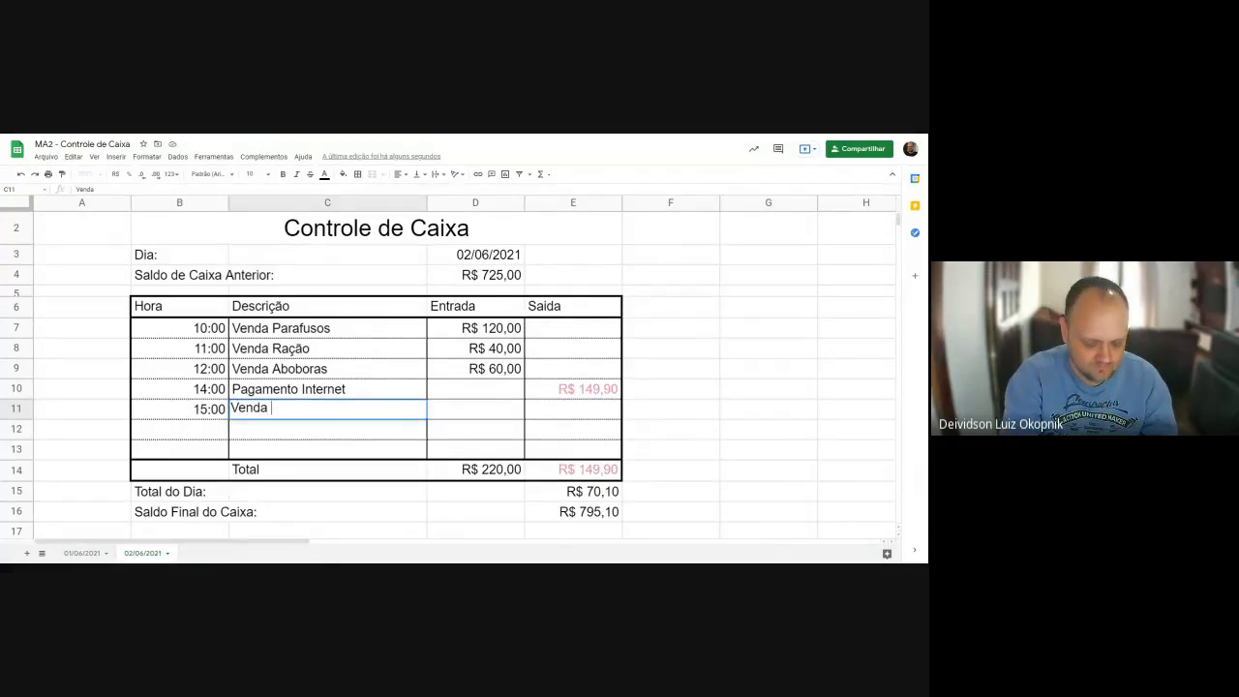
text(utos)
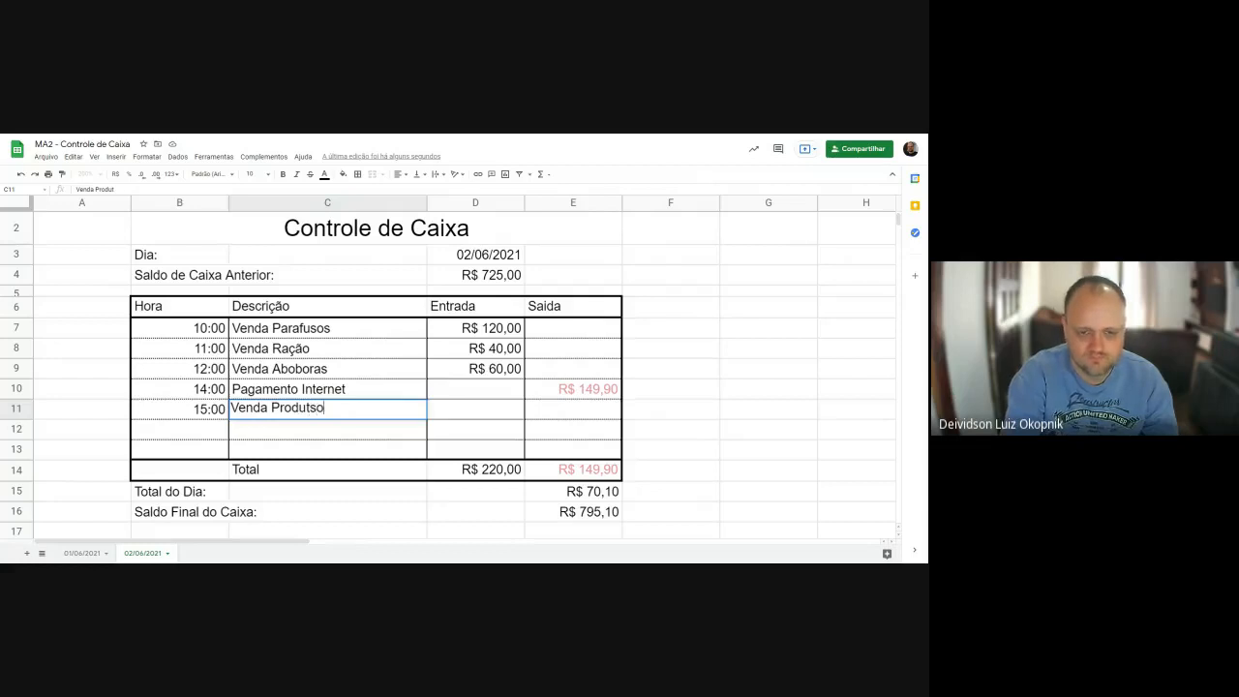
key(Tab)
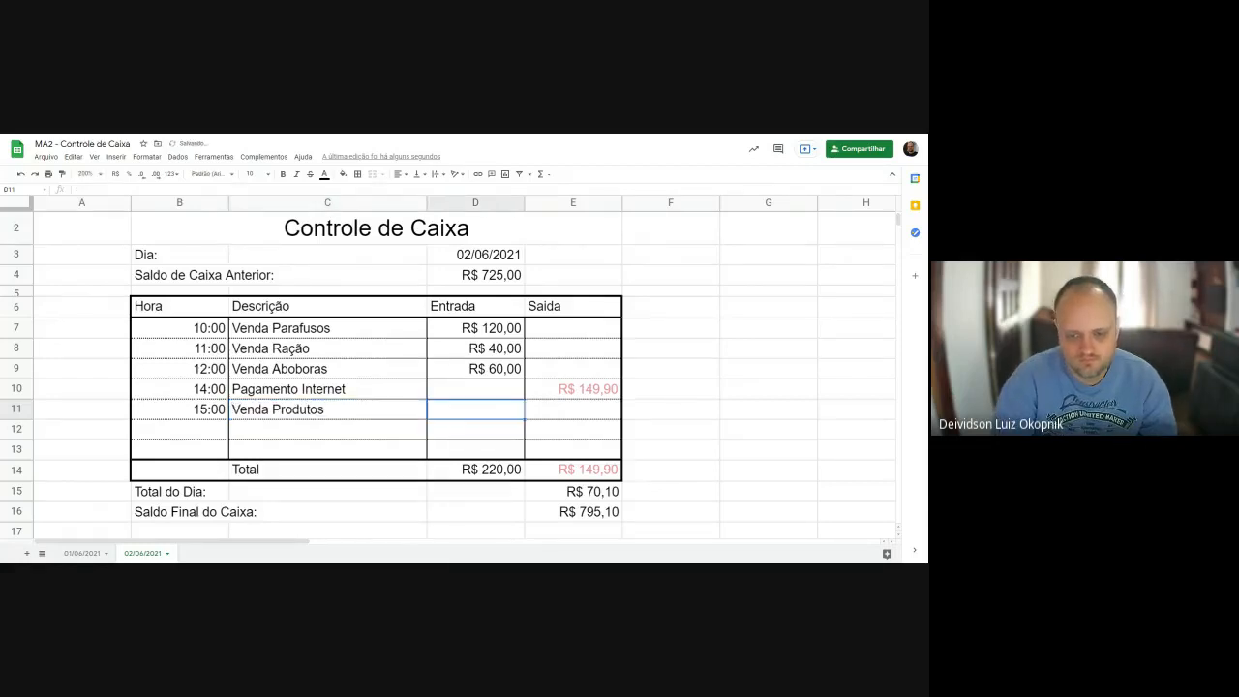
text(100)
key(Return)
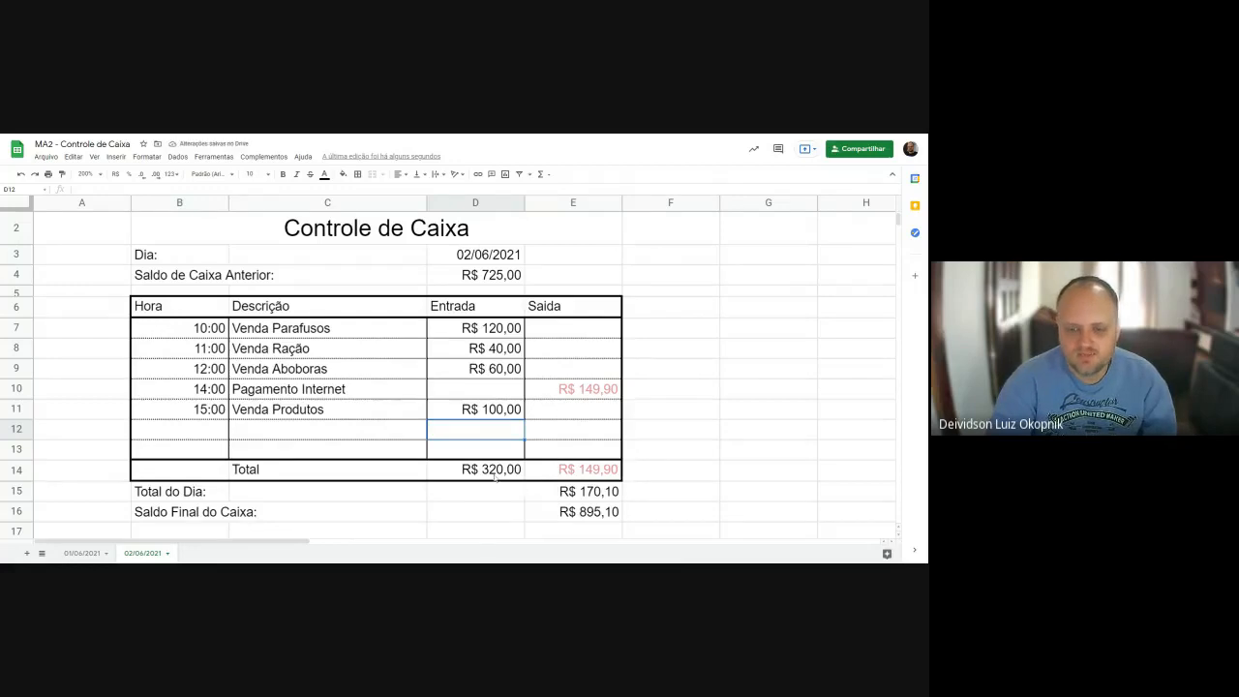
Examine the Entrada and Saida totals, the Total do Dia and the Saldo Final do Caixa against the day's entries.
click(496, 474)
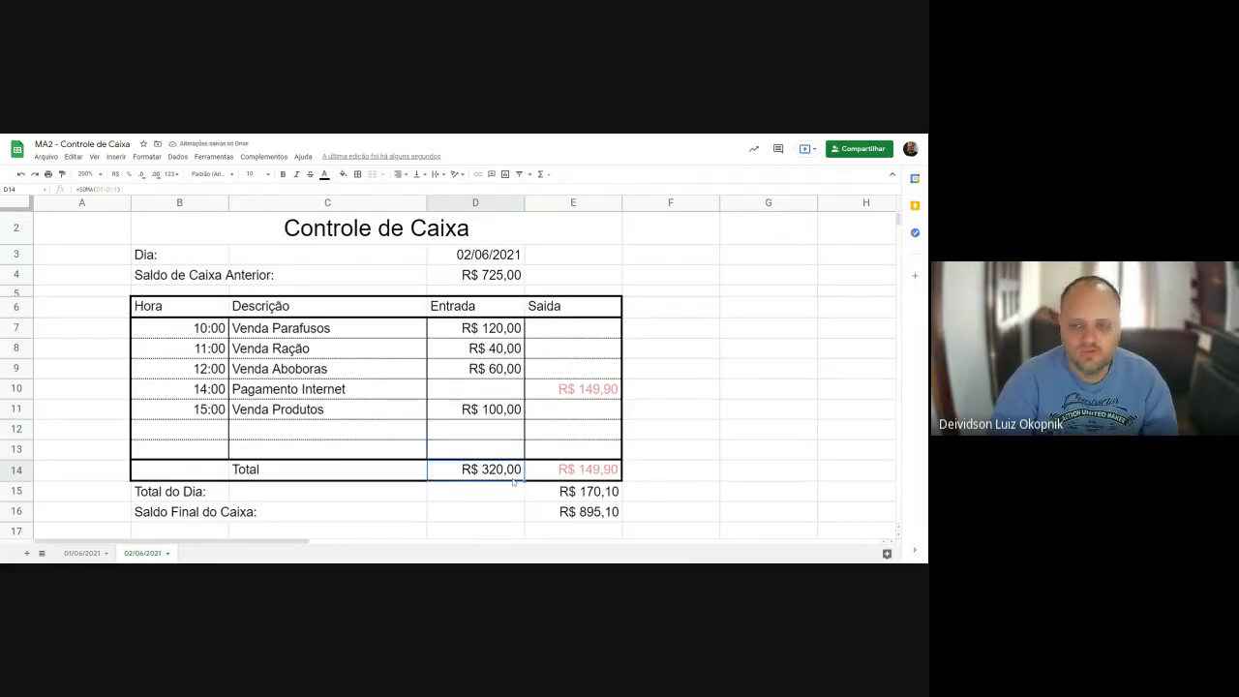
click(560, 474)
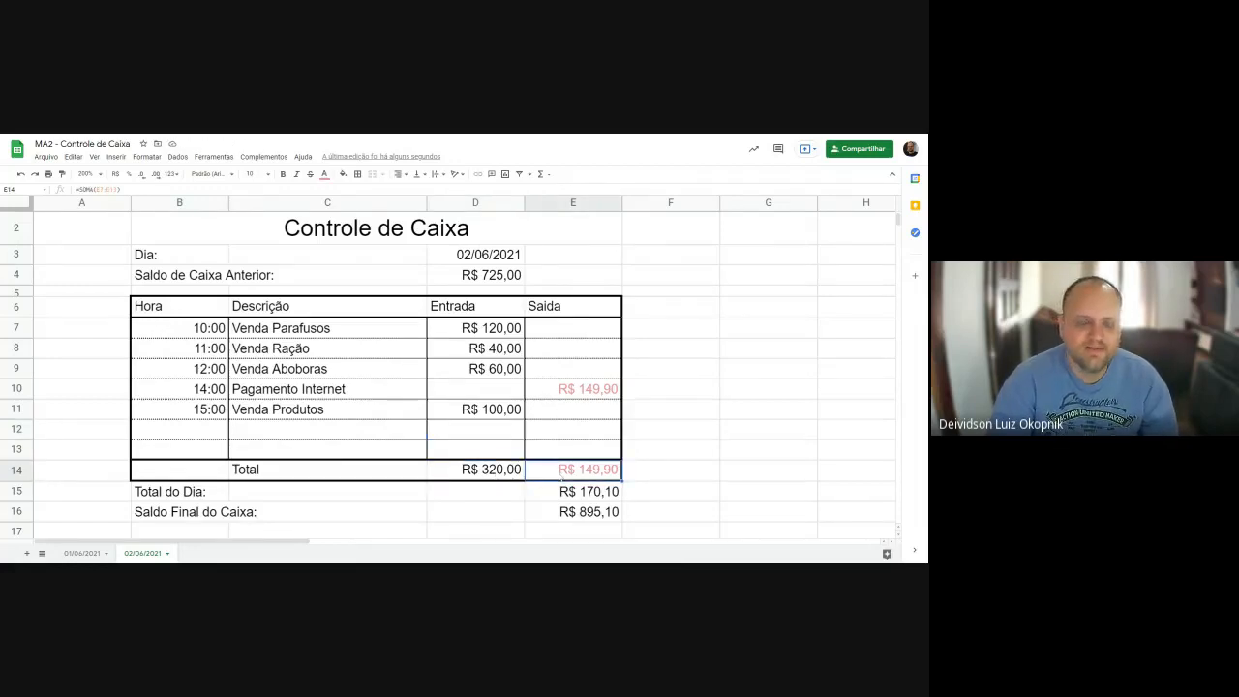
click(681, 478)
click(593, 493)
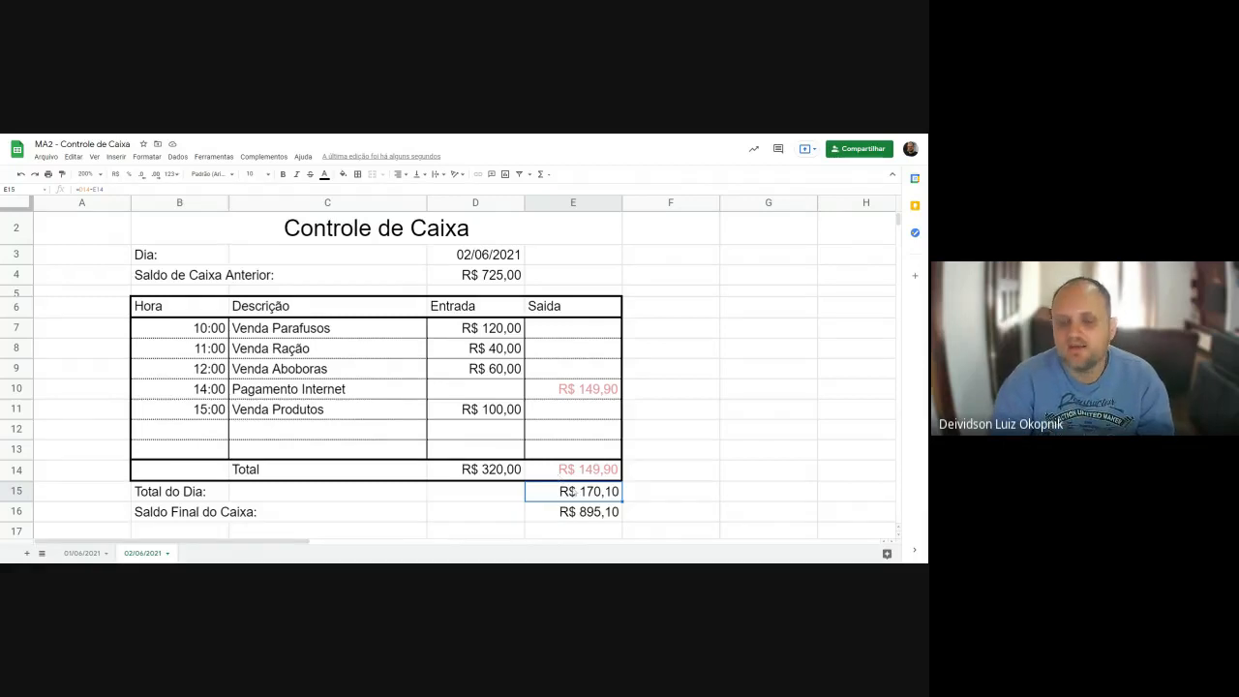
click(591, 515)
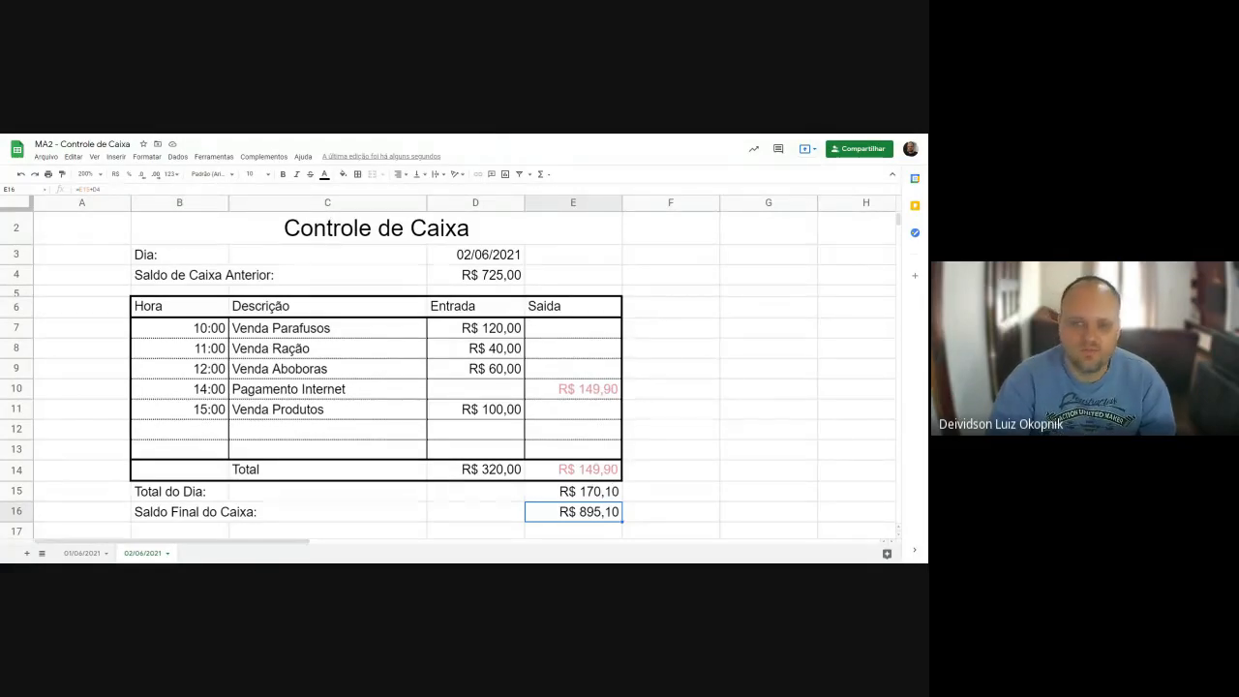
click(539, 328)
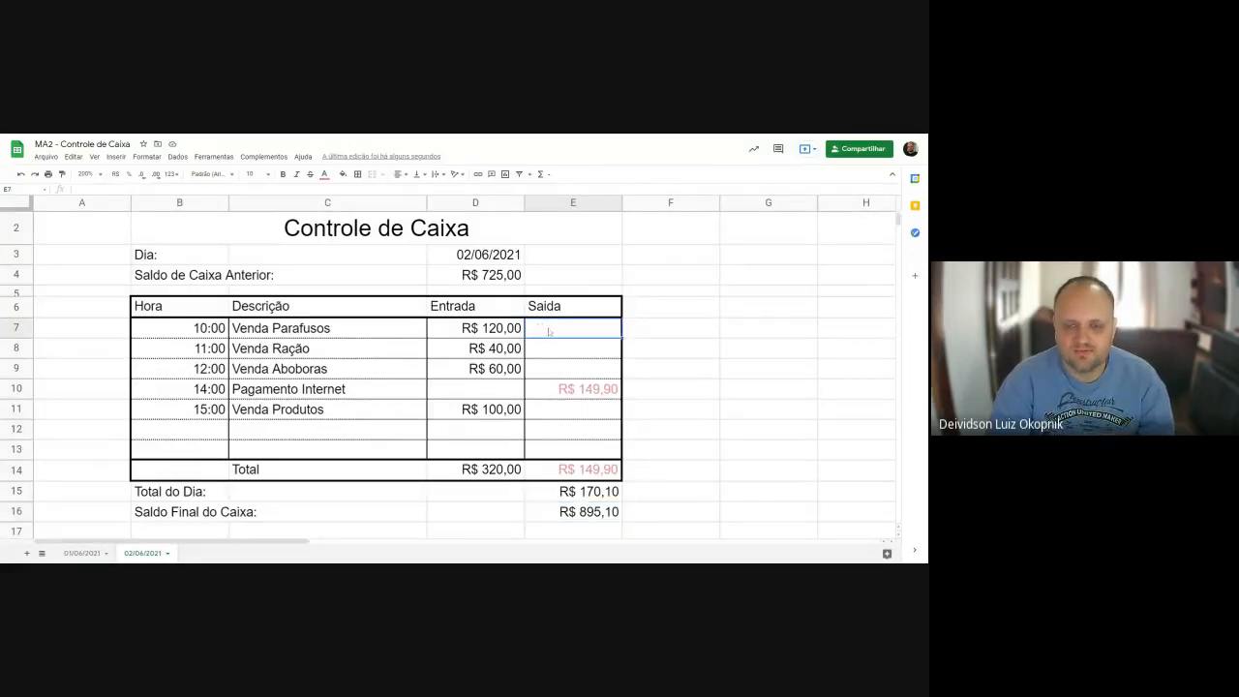
click(547, 354)
click(551, 370)
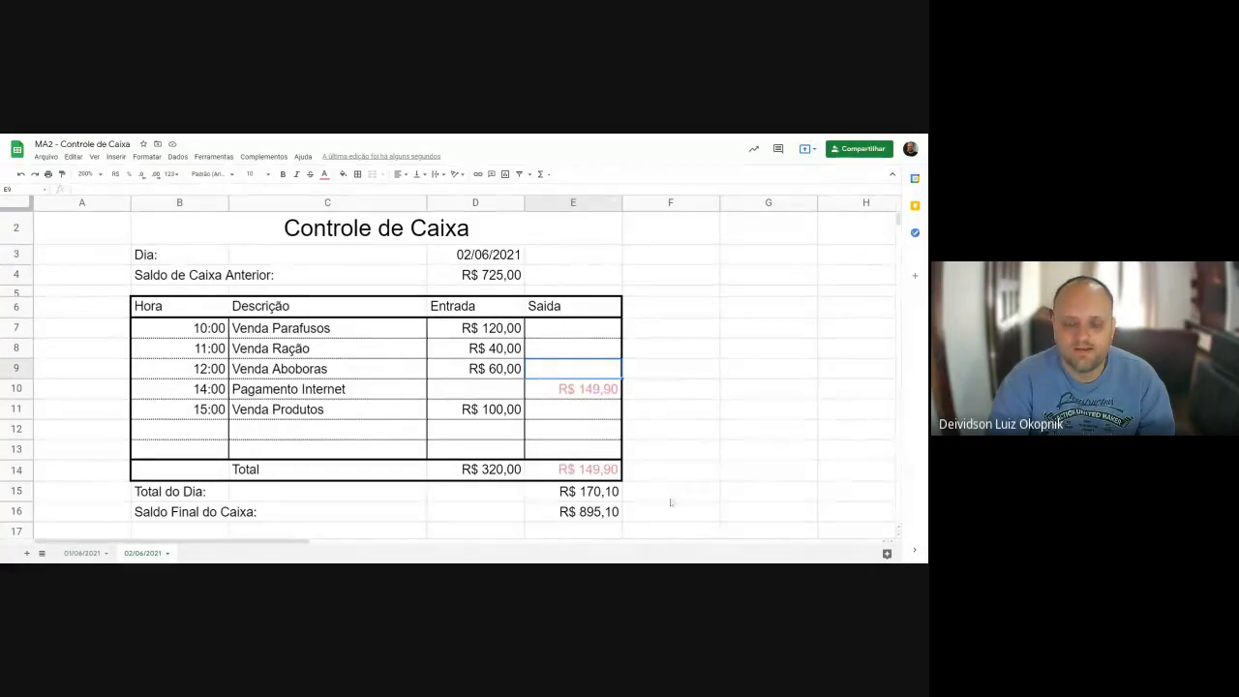
click(580, 497)
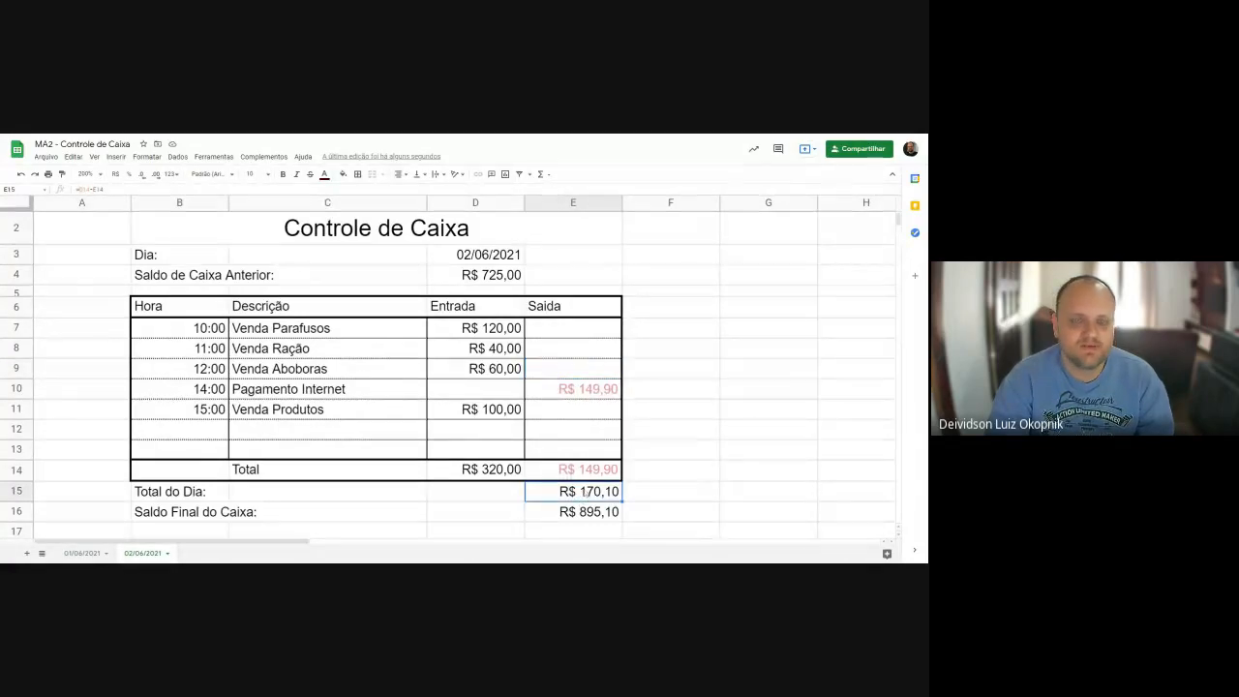
drag(479, 254, 571, 275)
click(573, 511)
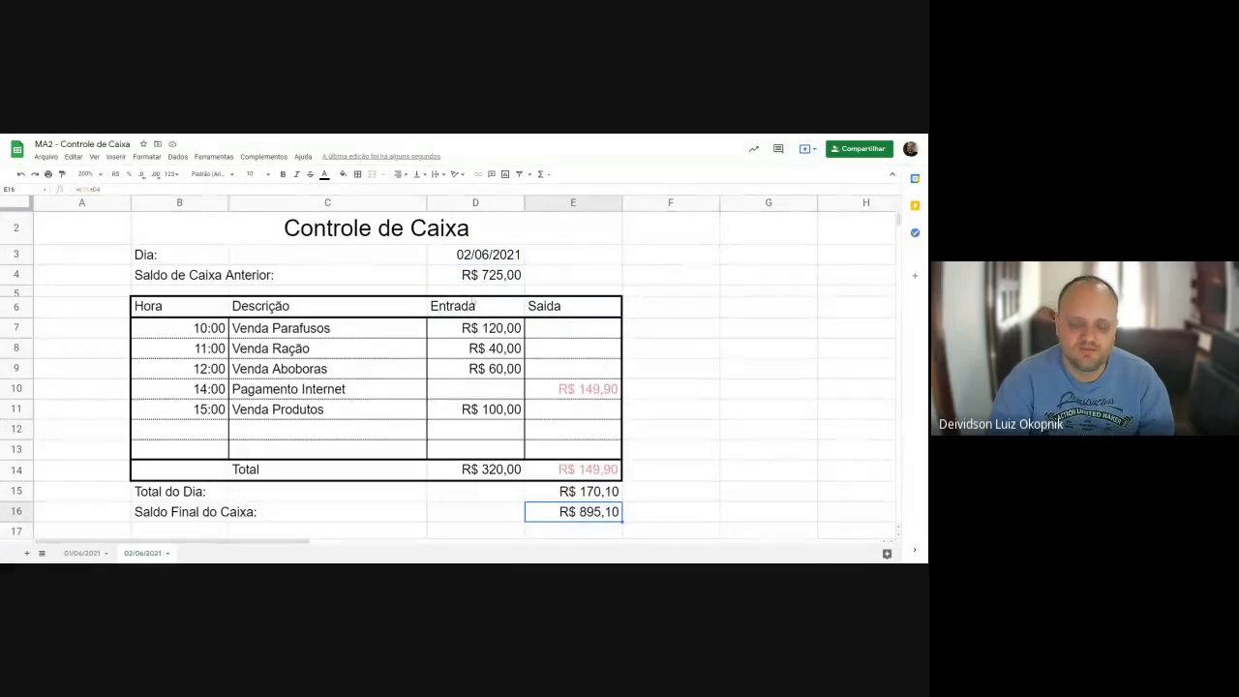
Duplicate the 02/06/2021 sheet to start the sheet for the following day.
click(784, 391)
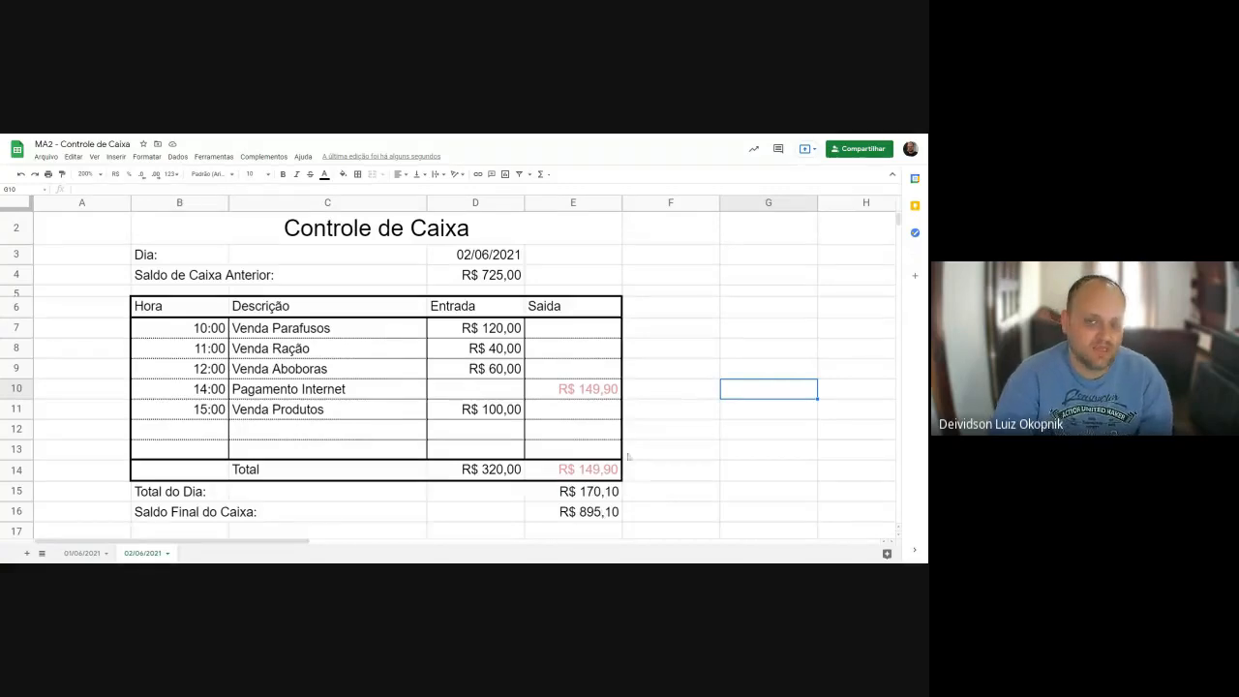
click(582, 518)
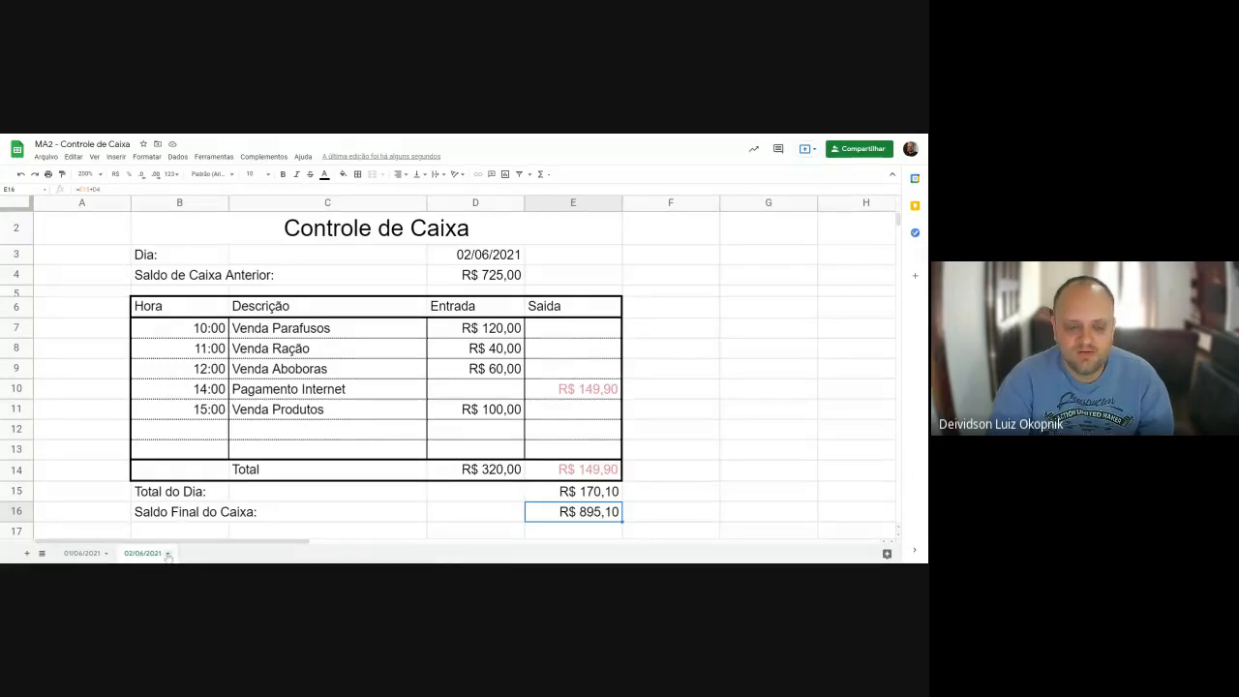
click(167, 555)
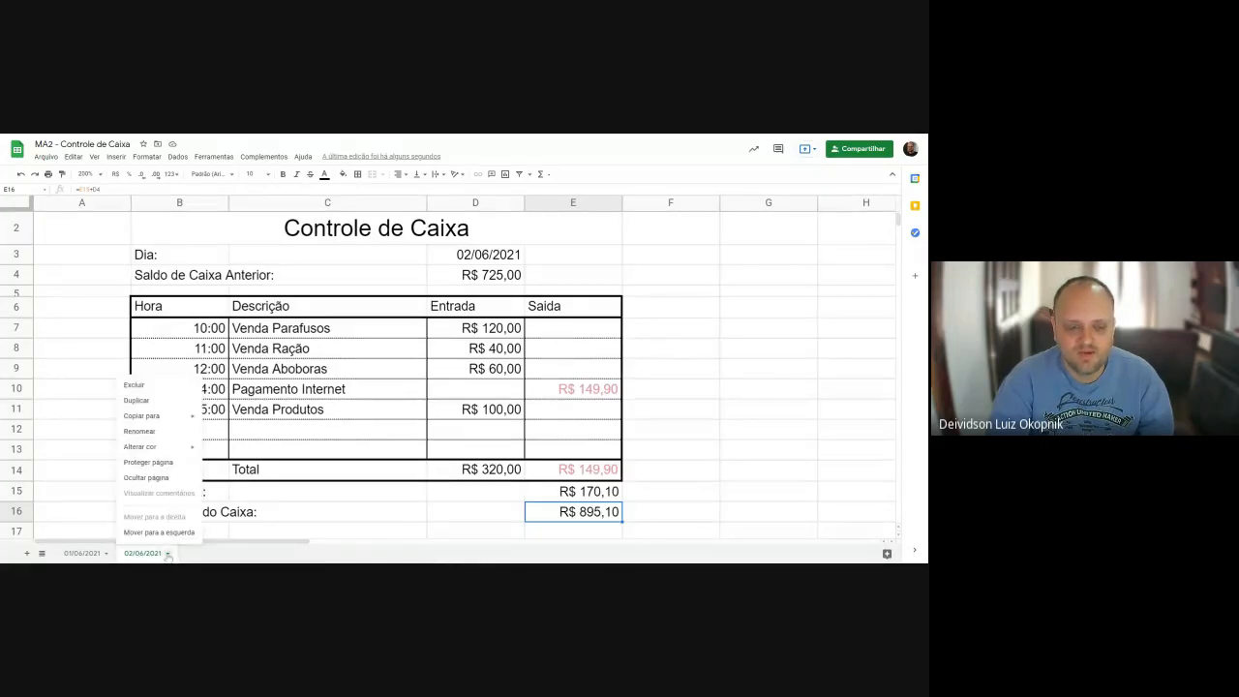
click(145, 405)
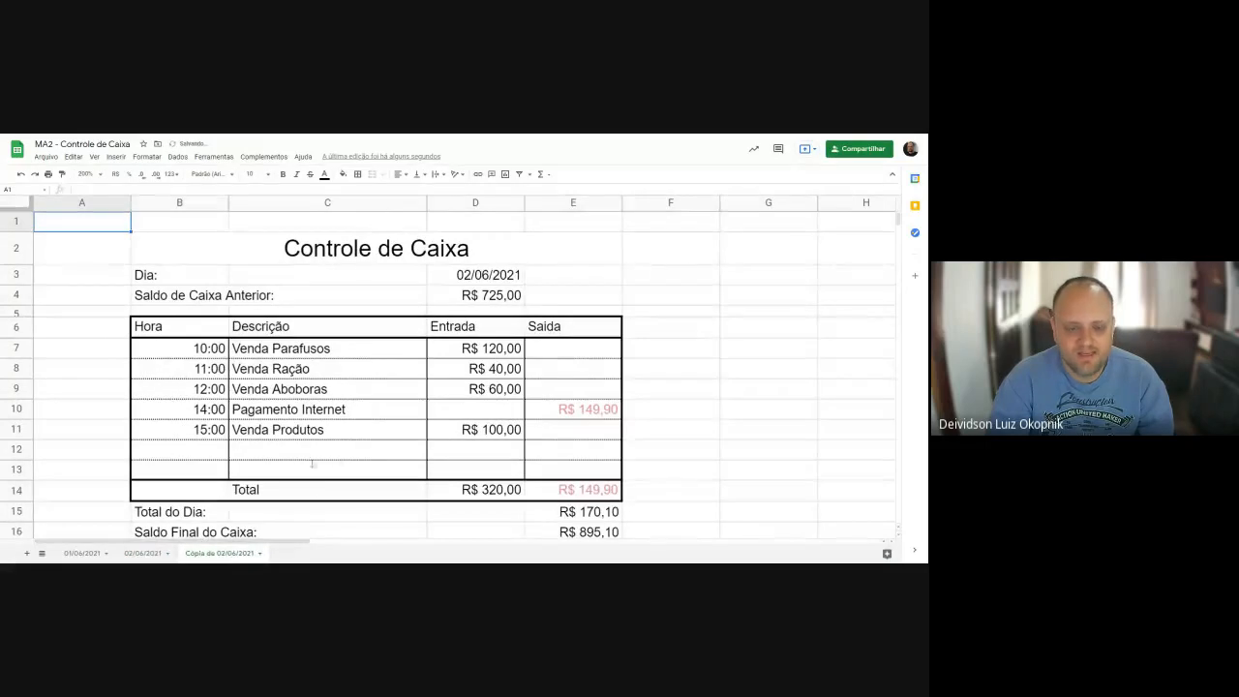
scroll(312, 465, down, 2)
scroll(311, 465, up, 2)
Set the Dia formula on the duplicated sheet to ='02/06/2021'!D3+1.
click(477, 281)
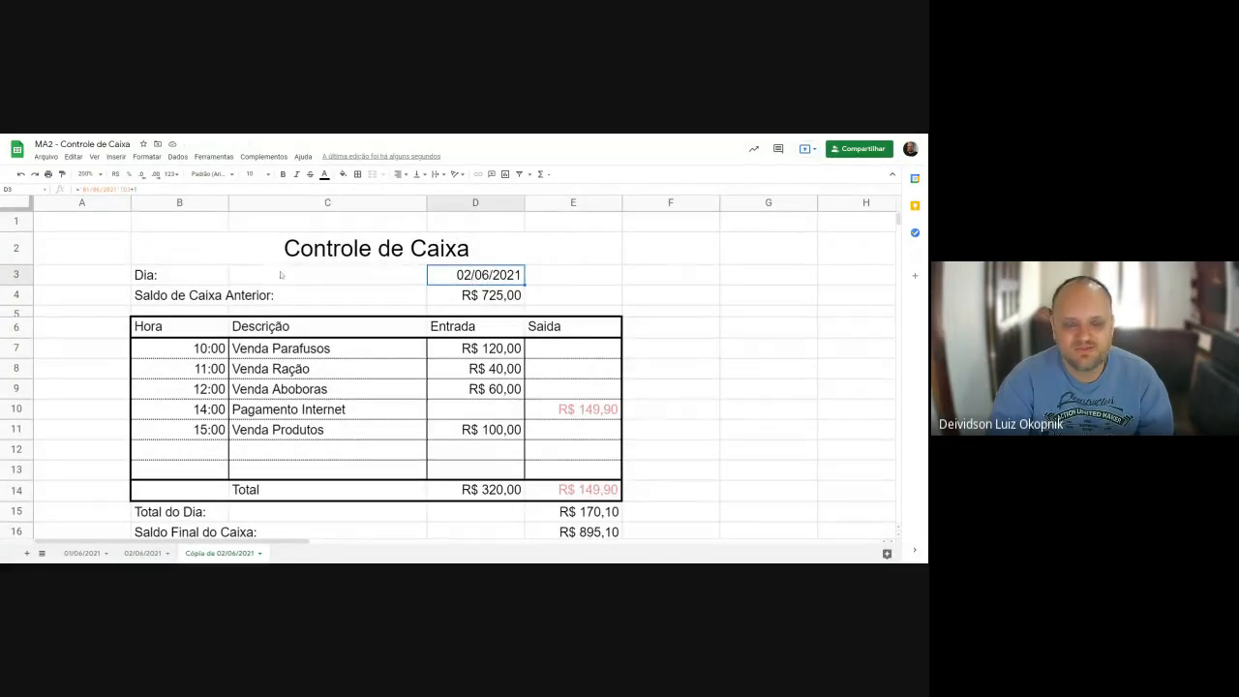
key(F2)
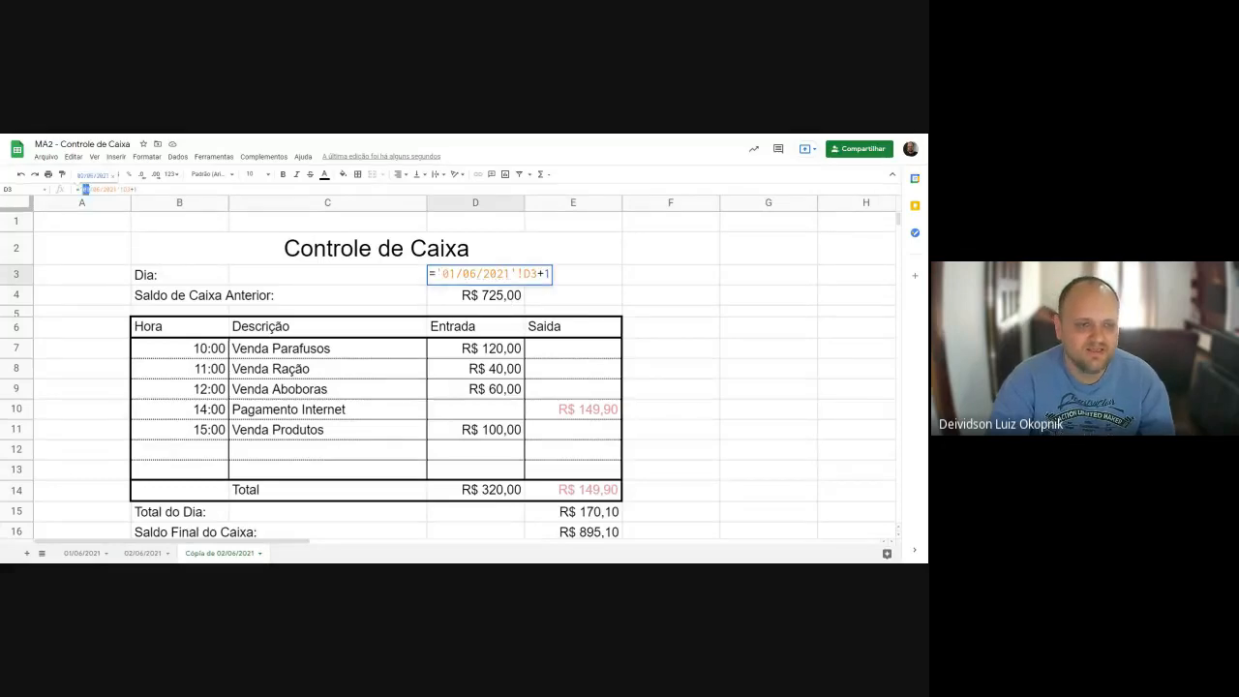
key(Return)
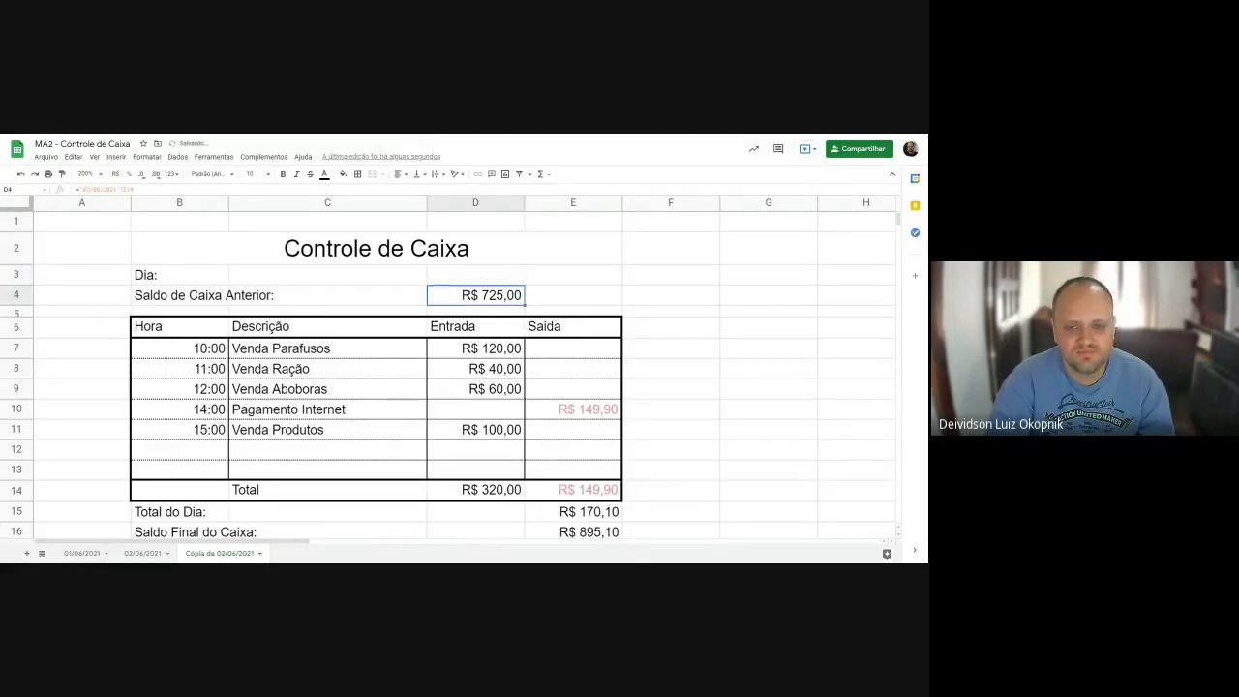
text(=)
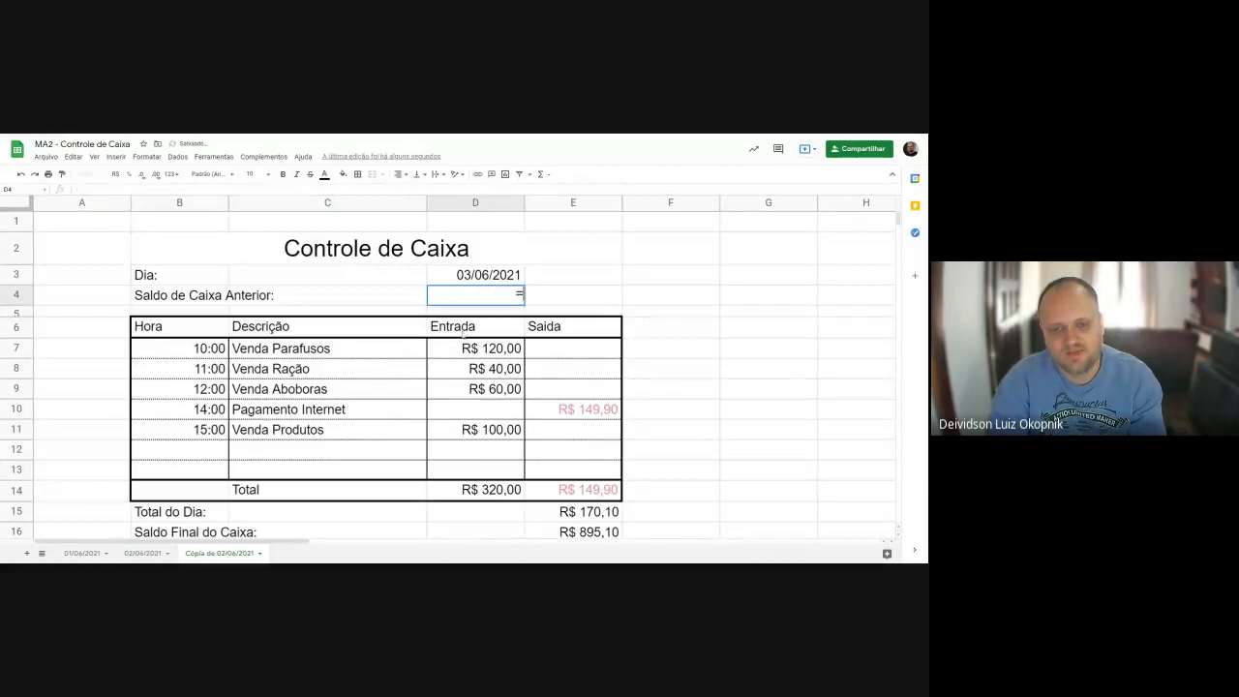
key(Escape)
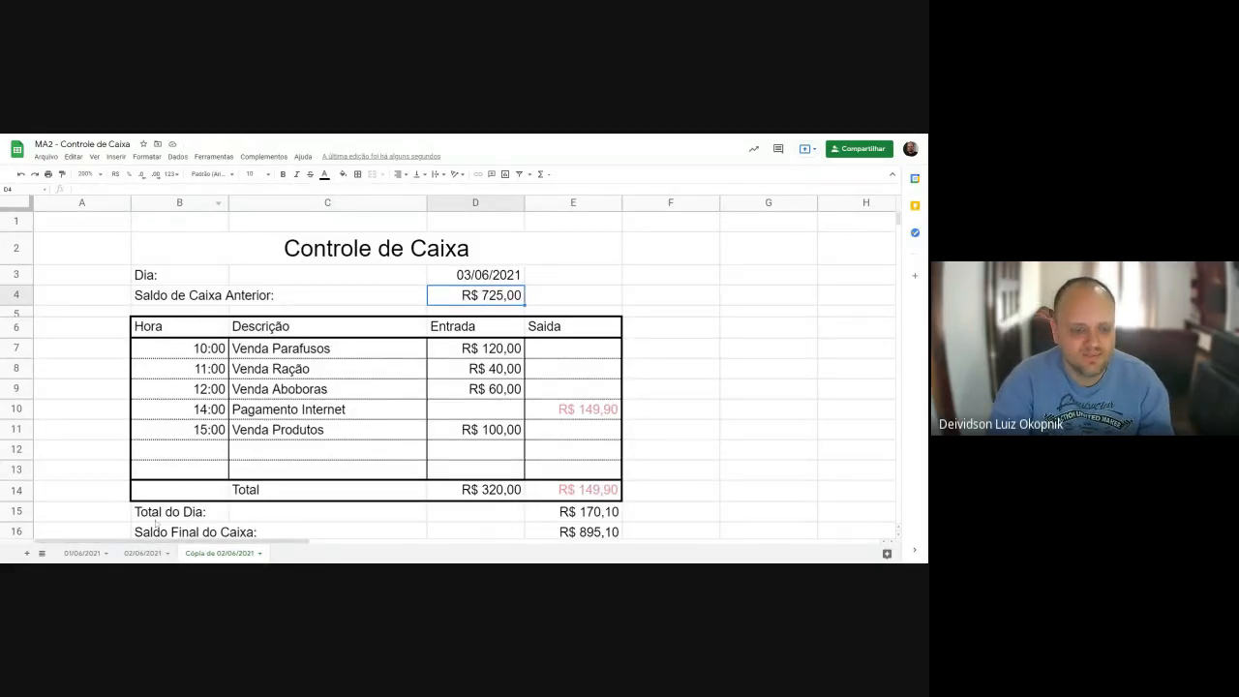
Copy the whole 02/06/2021 sheet and paste it over the contents of the duplicated sheet.
click(142, 553)
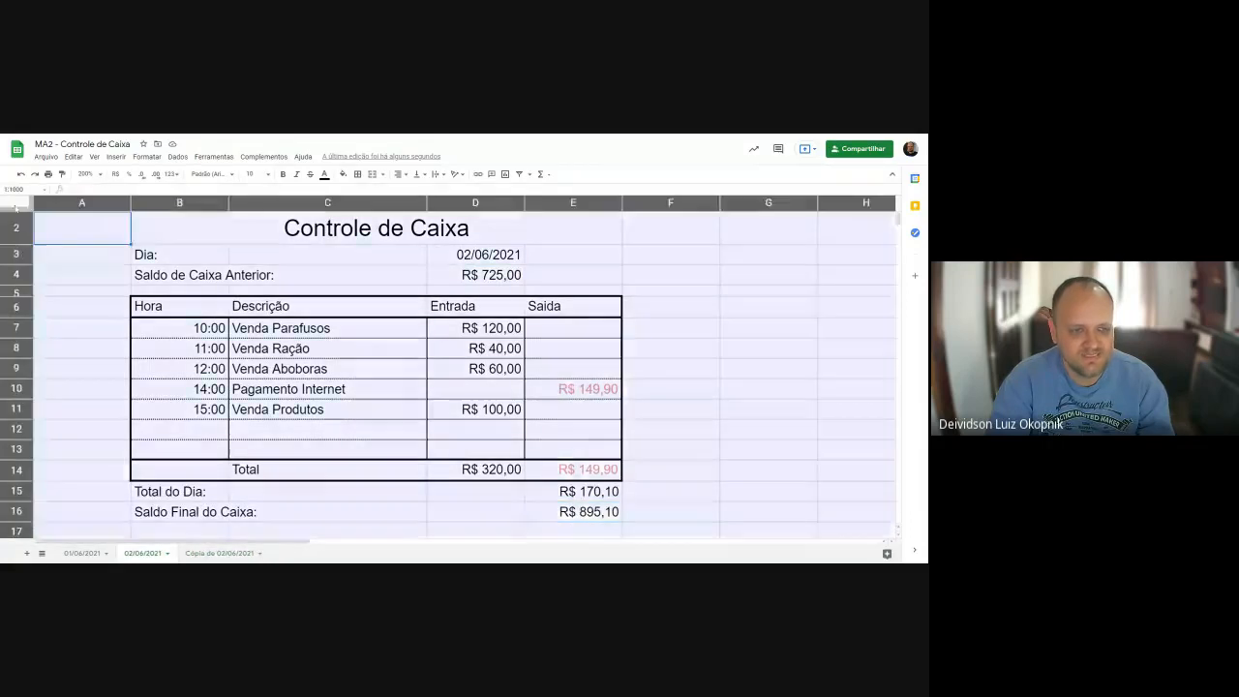
click(17, 203)
click(216, 552)
click(17, 202)
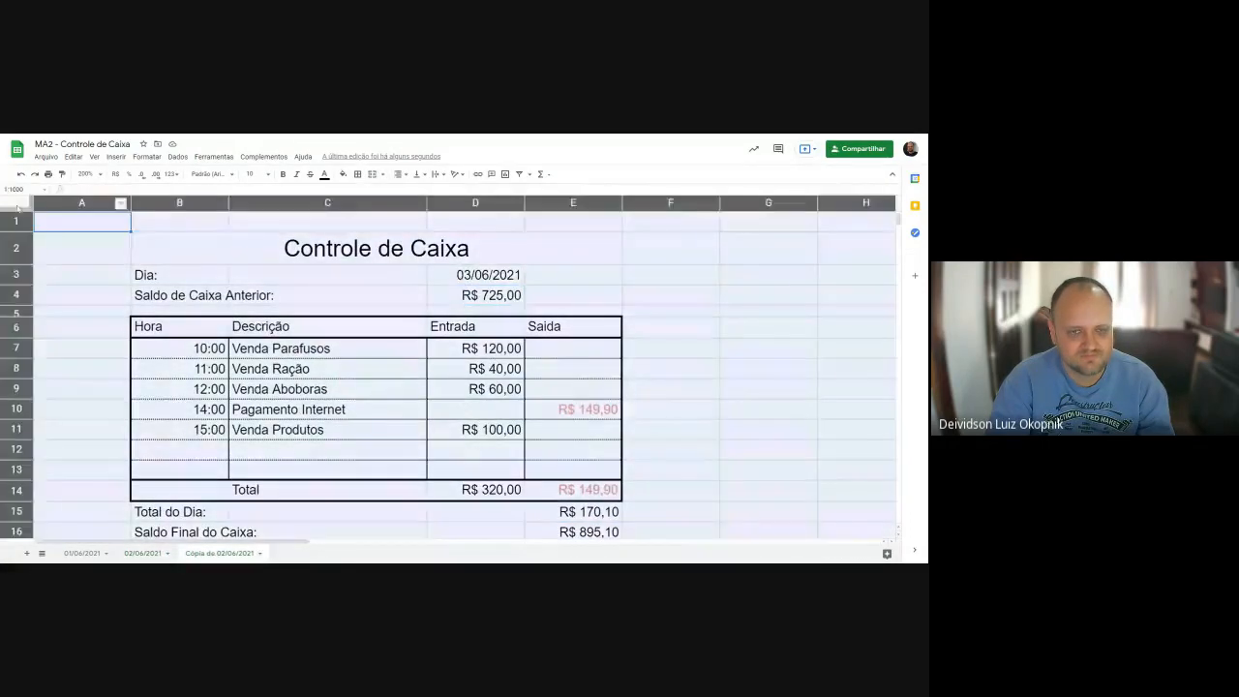
key(ctrl+v)
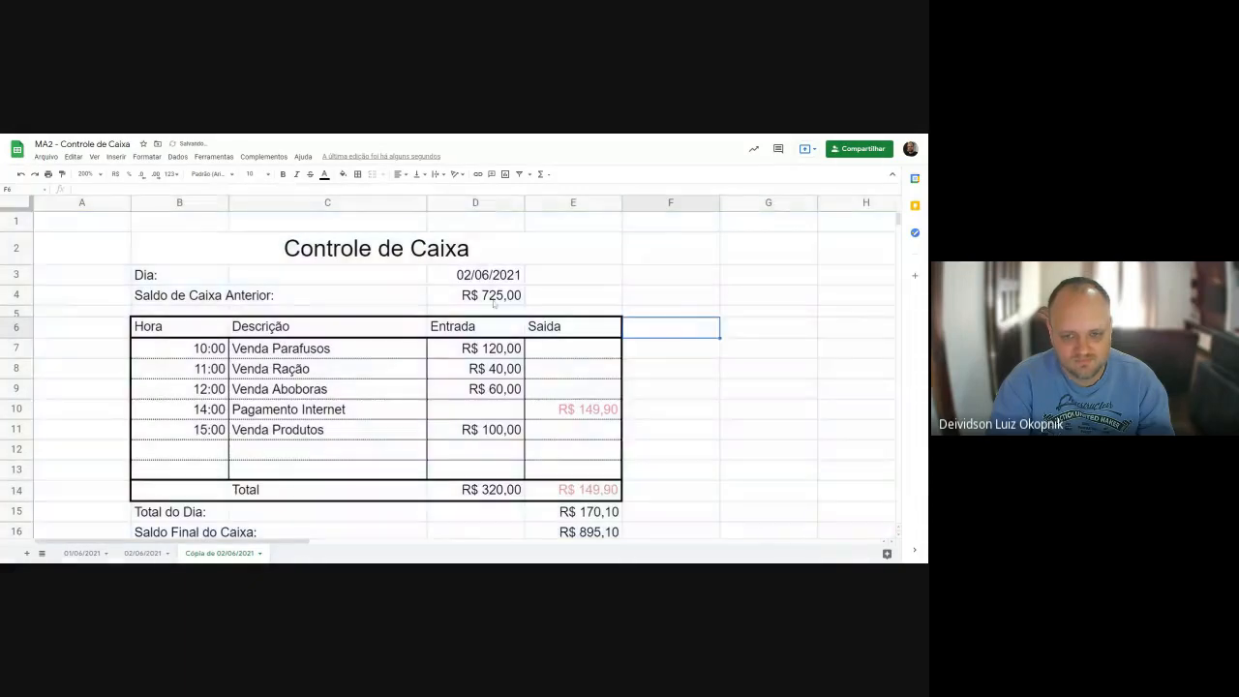
click(494, 302)
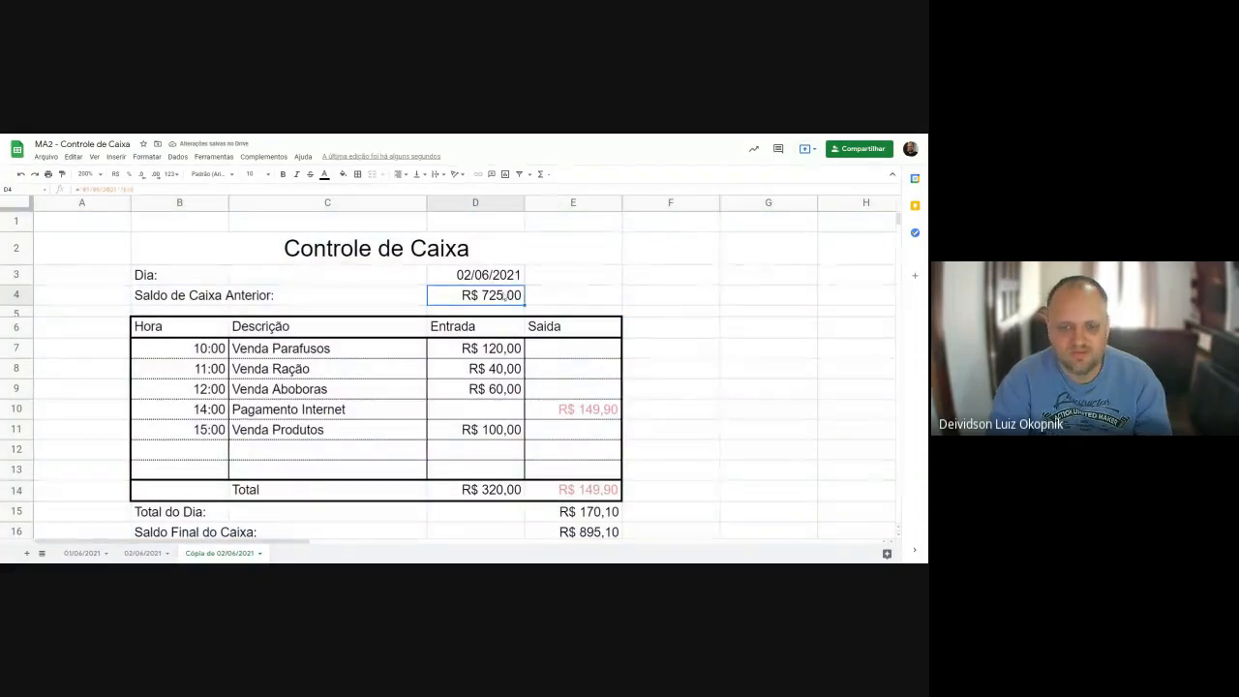
Undo the recent edits back to the point before the 02/06/2021 sheet was duplicated.
key(ctrl+z)
key(ctrl+z)
key(ctrl+z)
key(ctrl+z)
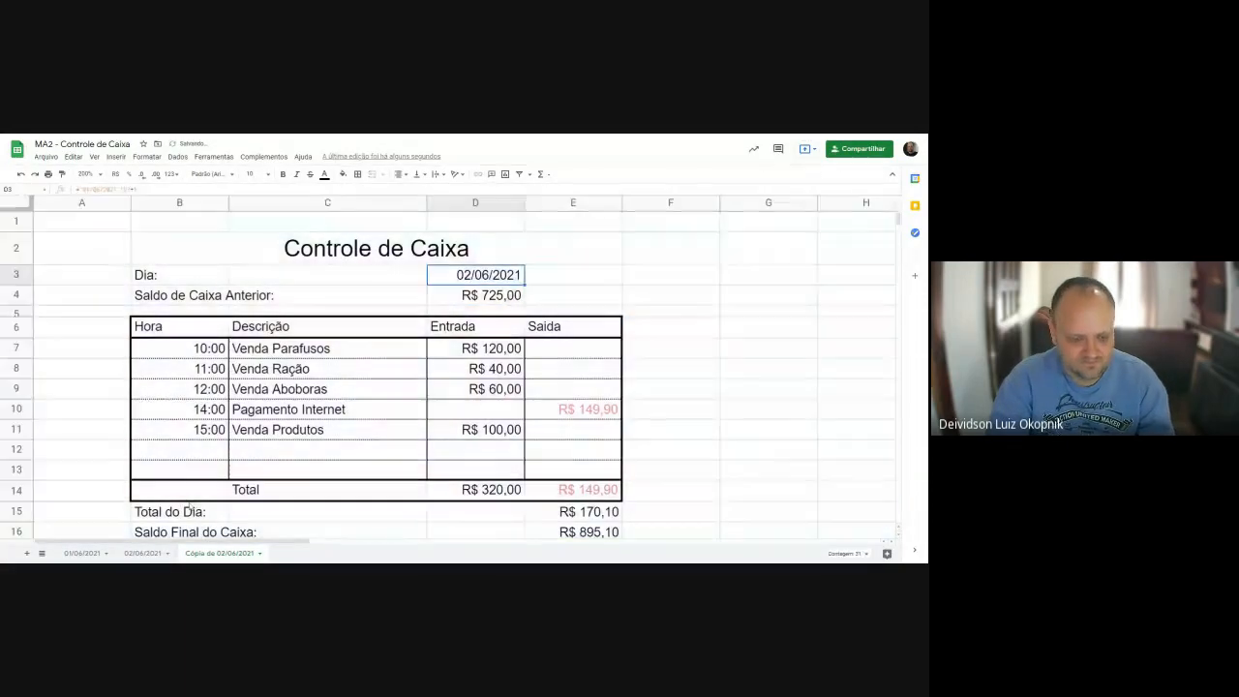
key(ctrl+z)
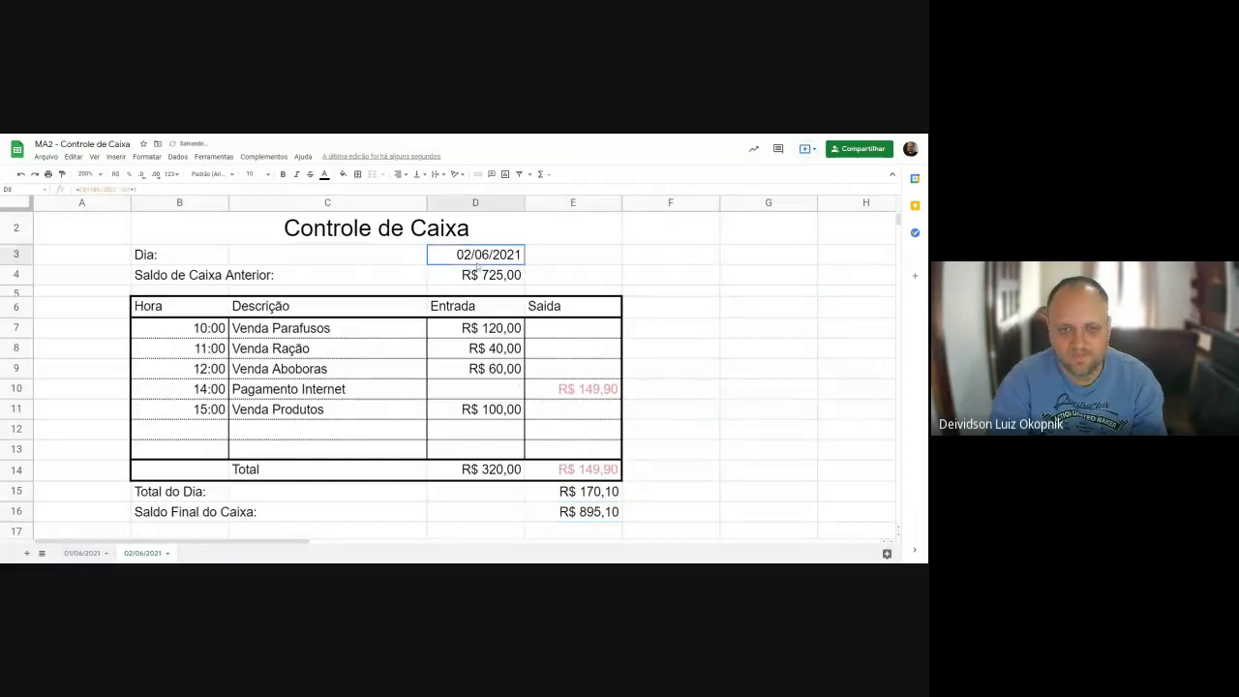
Try changing the Dia formula on the 02/06/2021 sheet to ='02/06/2021'!D3+1, and undo the change.
key(F2)
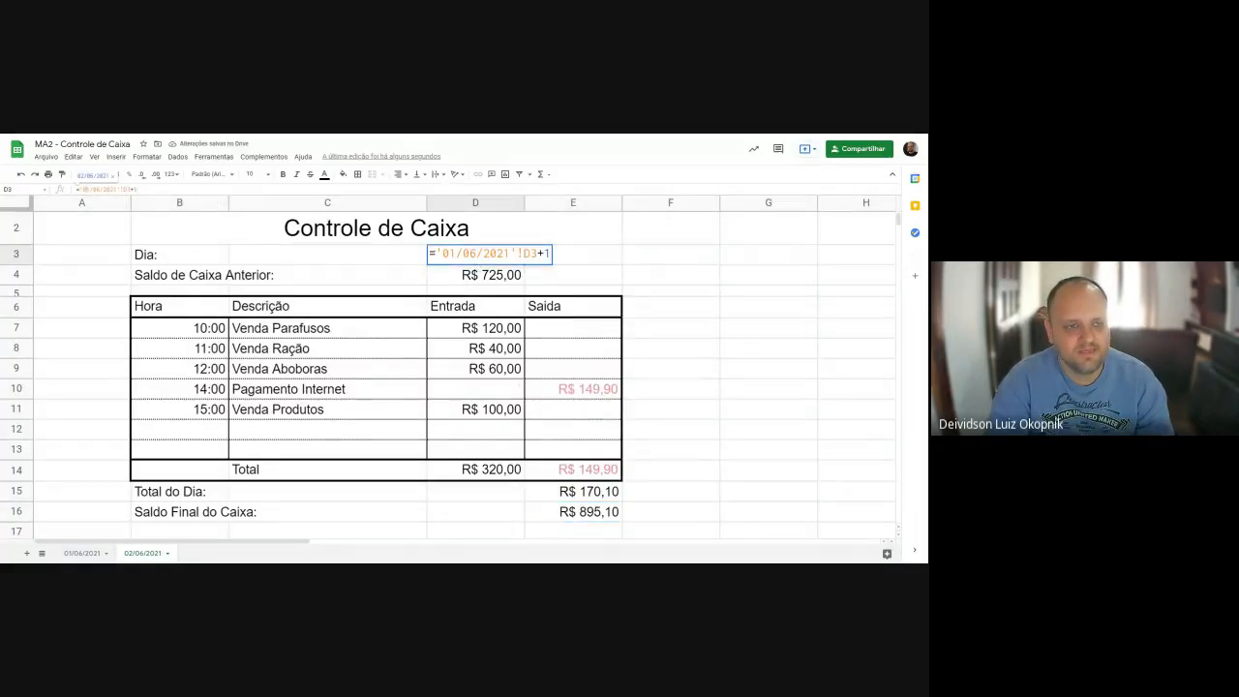
key(Return)
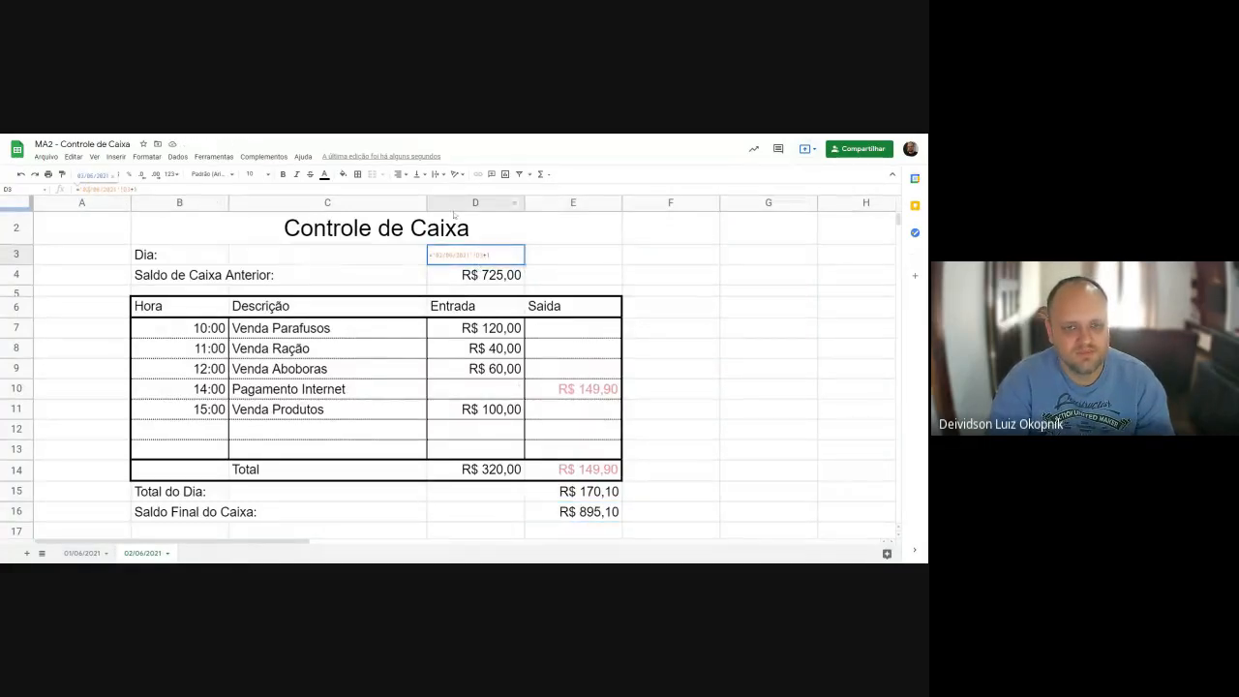
click(429, 254)
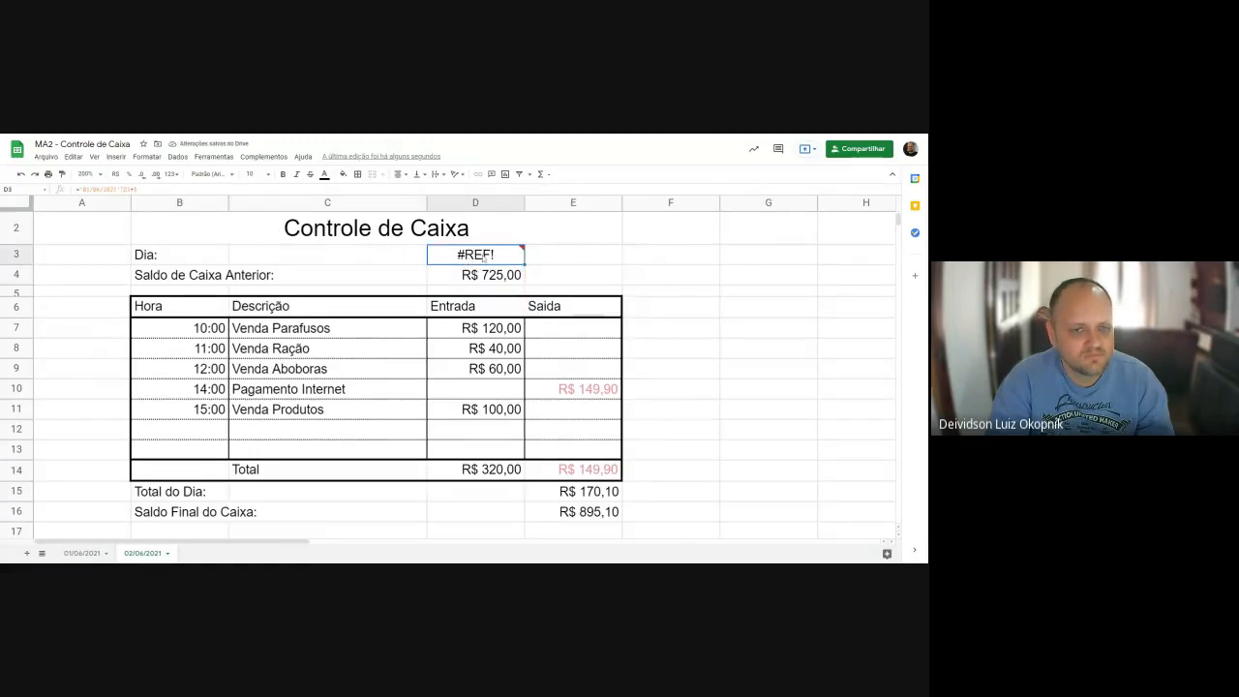
mouse_move(483, 254)
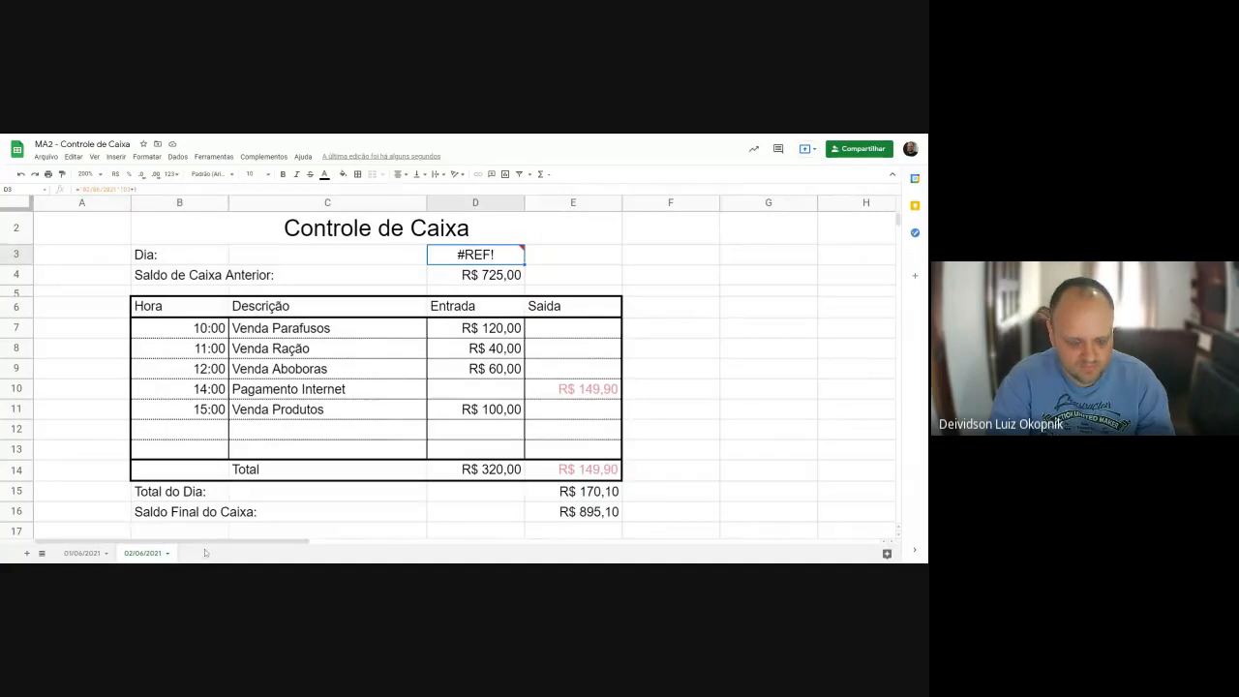
key(ctrl+z)
Duplicate the 02/06/2021 sheet and rename the copy 03/06/2021.
click(167, 553)
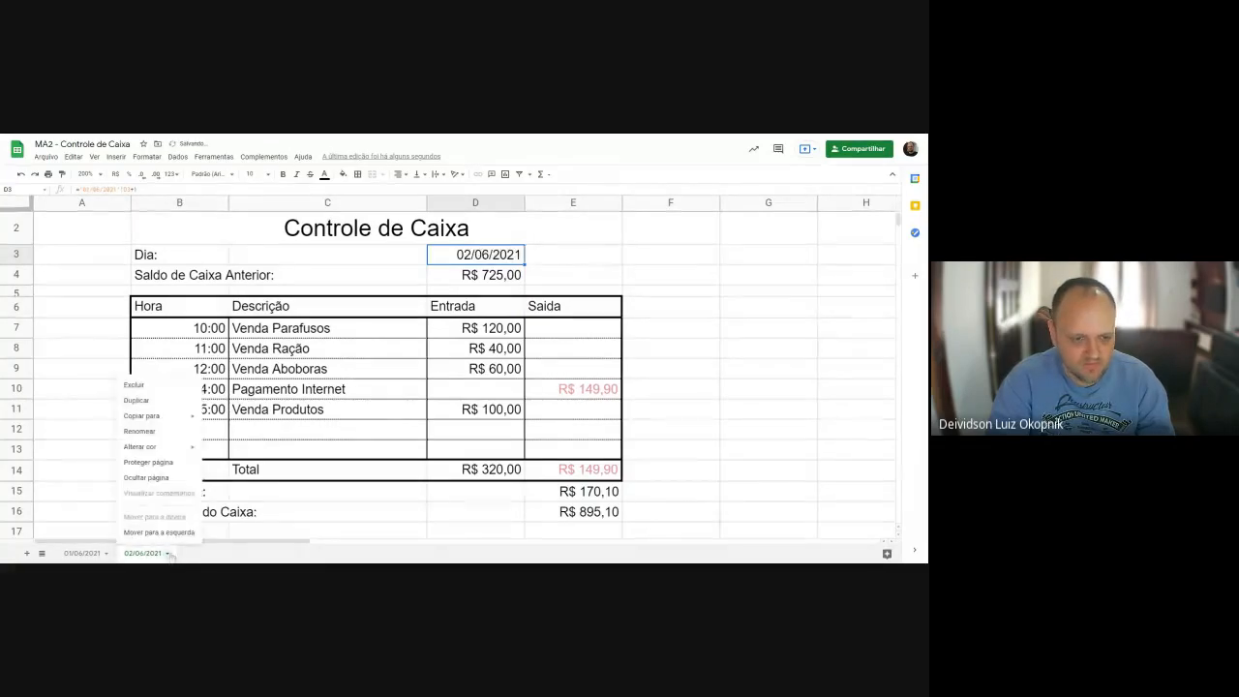
click(175, 402)
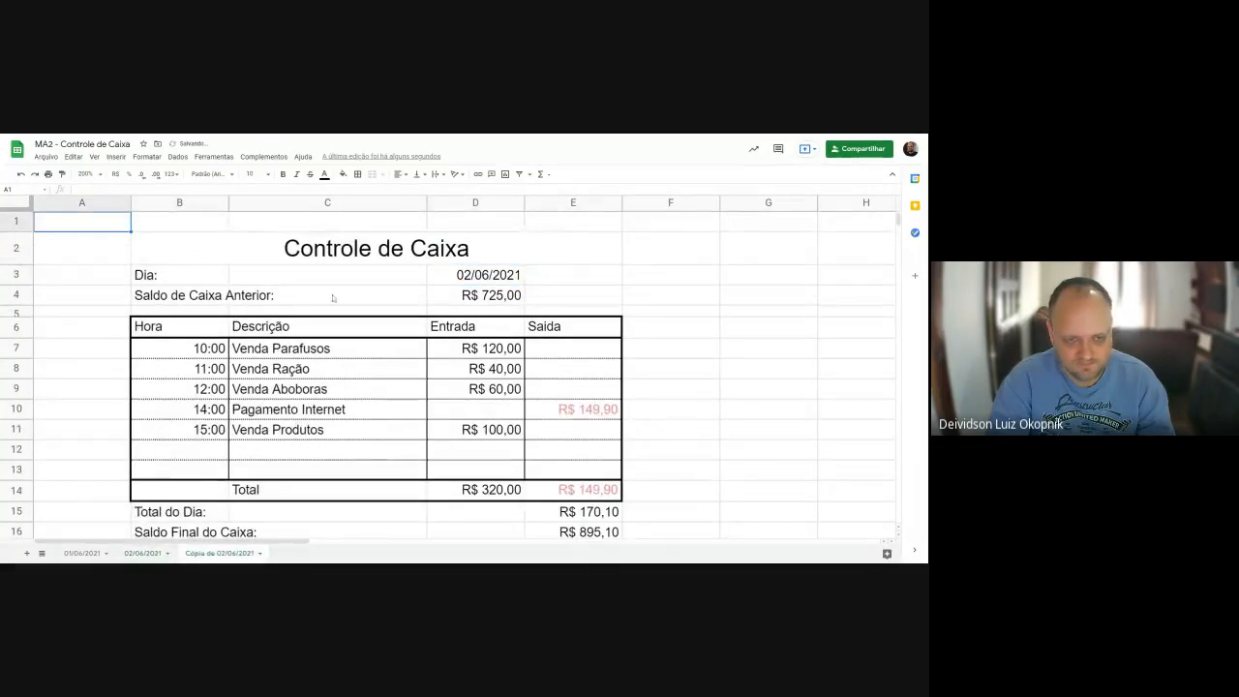
double_click(224, 554)
click(228, 554)
drag(227, 554, 169, 544)
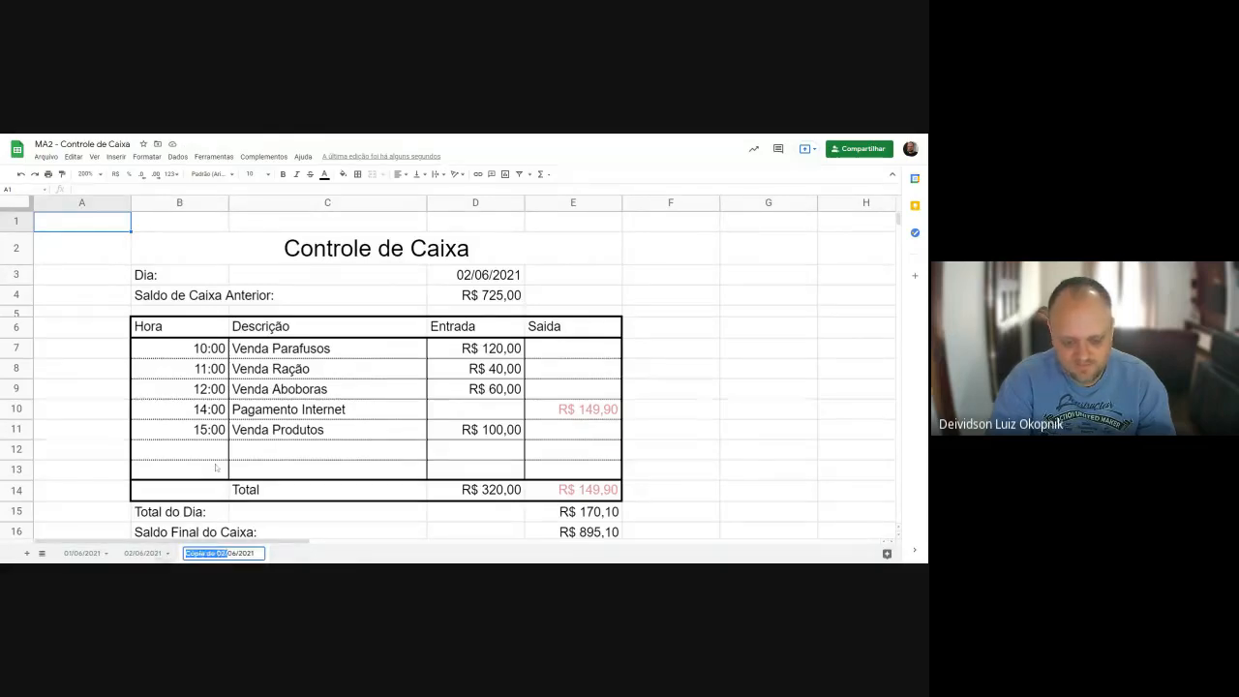
text(03/)
key(Return)
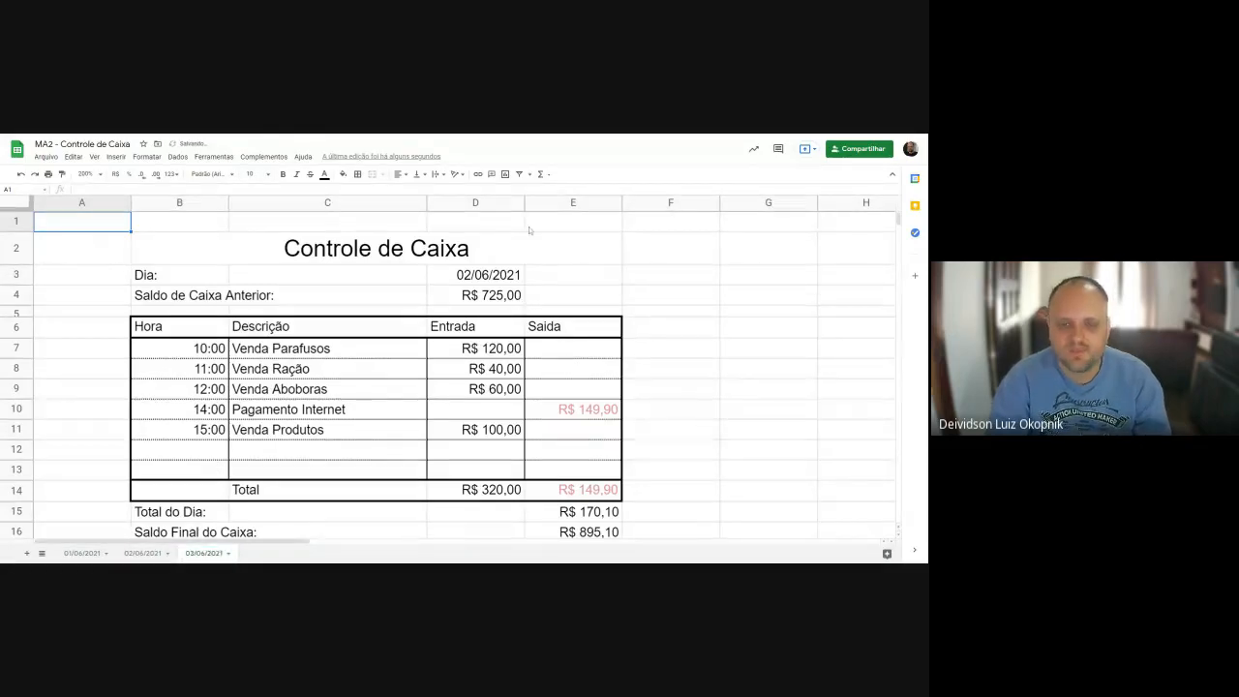
Set the Dia formula in D3 of the 03/06/2021 sheet to ='02/06/2021'!D3+1.
click(485, 275)
click(86, 190)
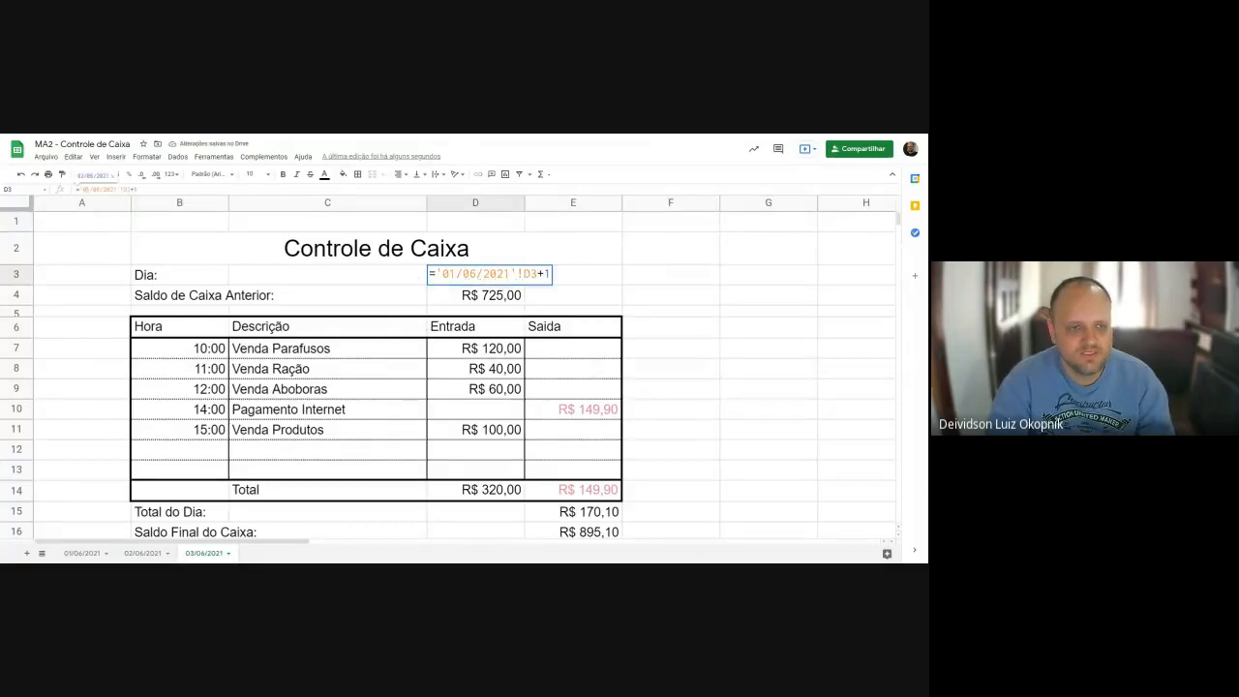
key(BackSpace)
text(2)
key(Return)
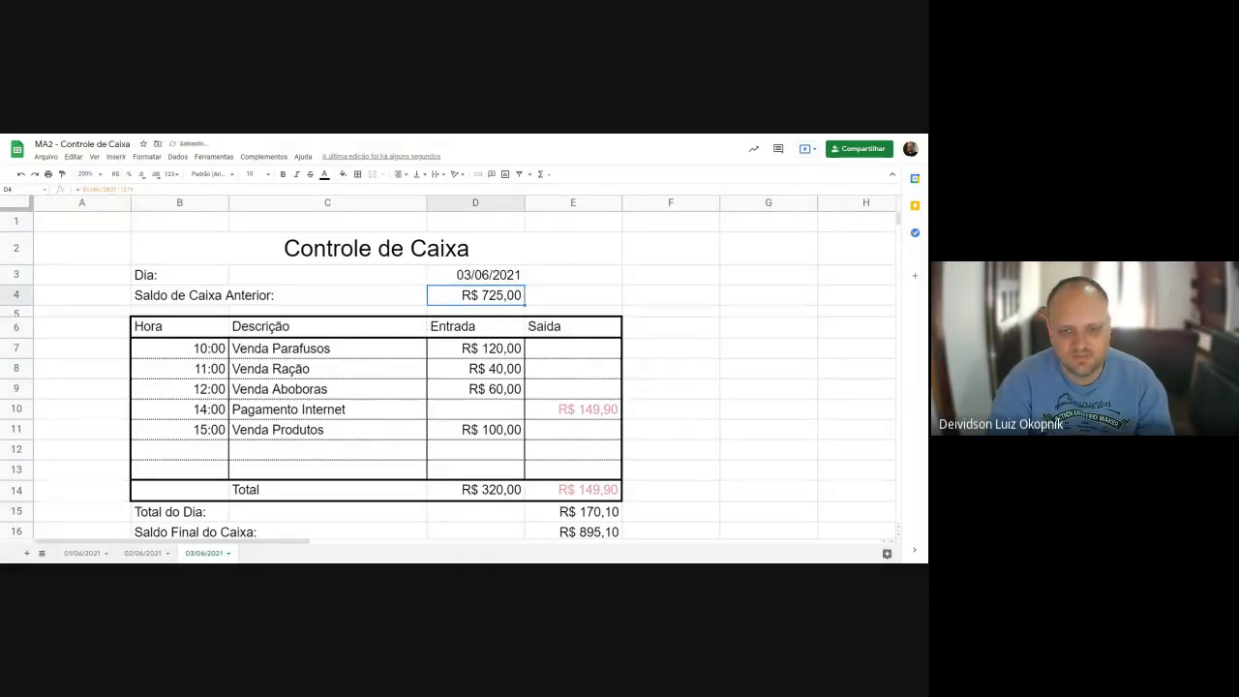
Link the Saldo de Caixa Anterior in D4 to the previous day's final balance with ='02/06/2021'!E16.
click(88, 190)
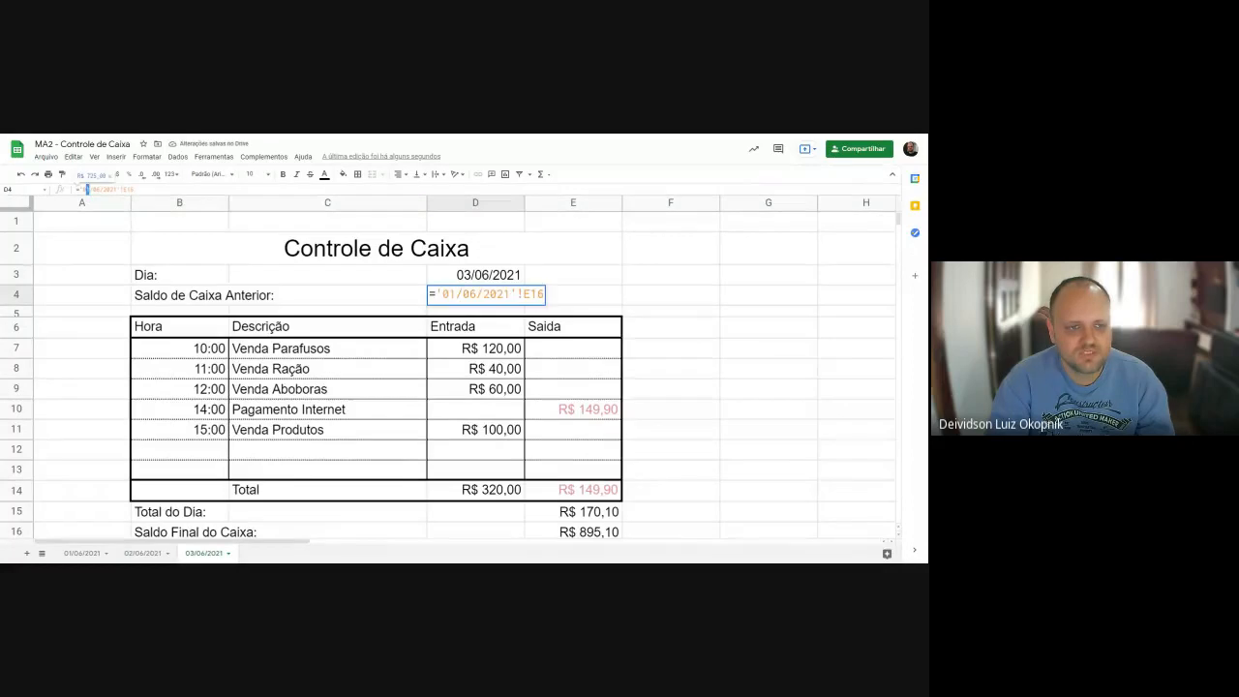
key(BackSpace)
text(2)
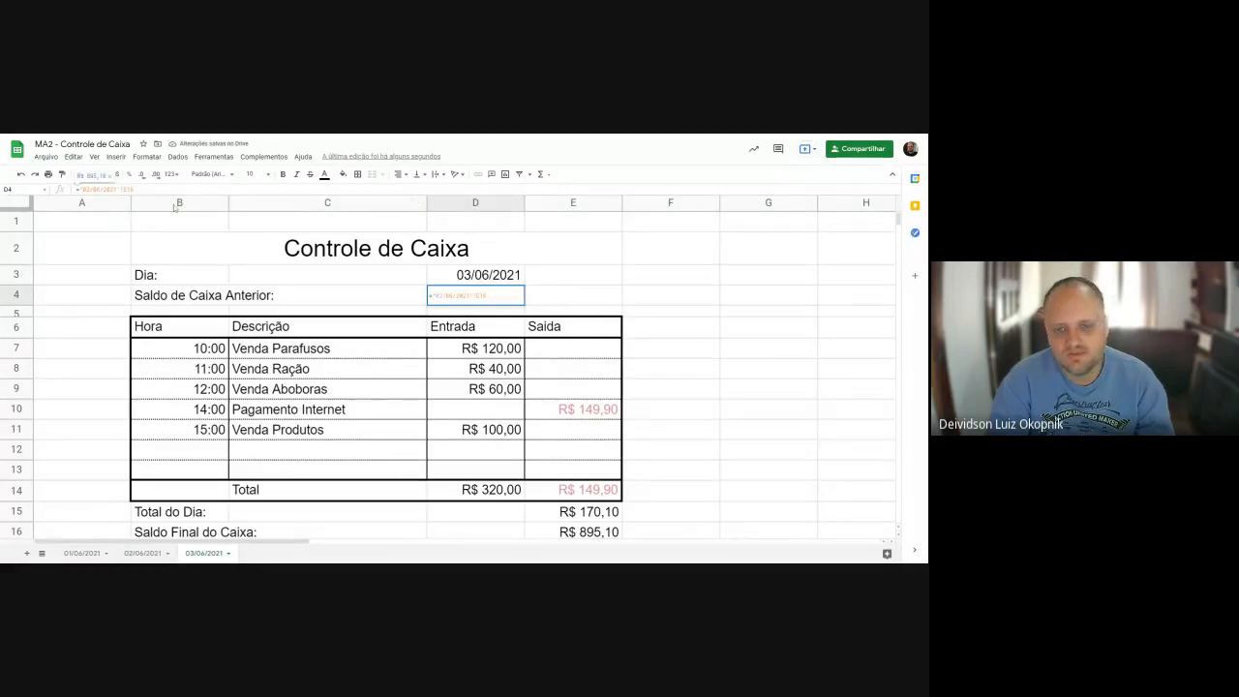
key(Return)
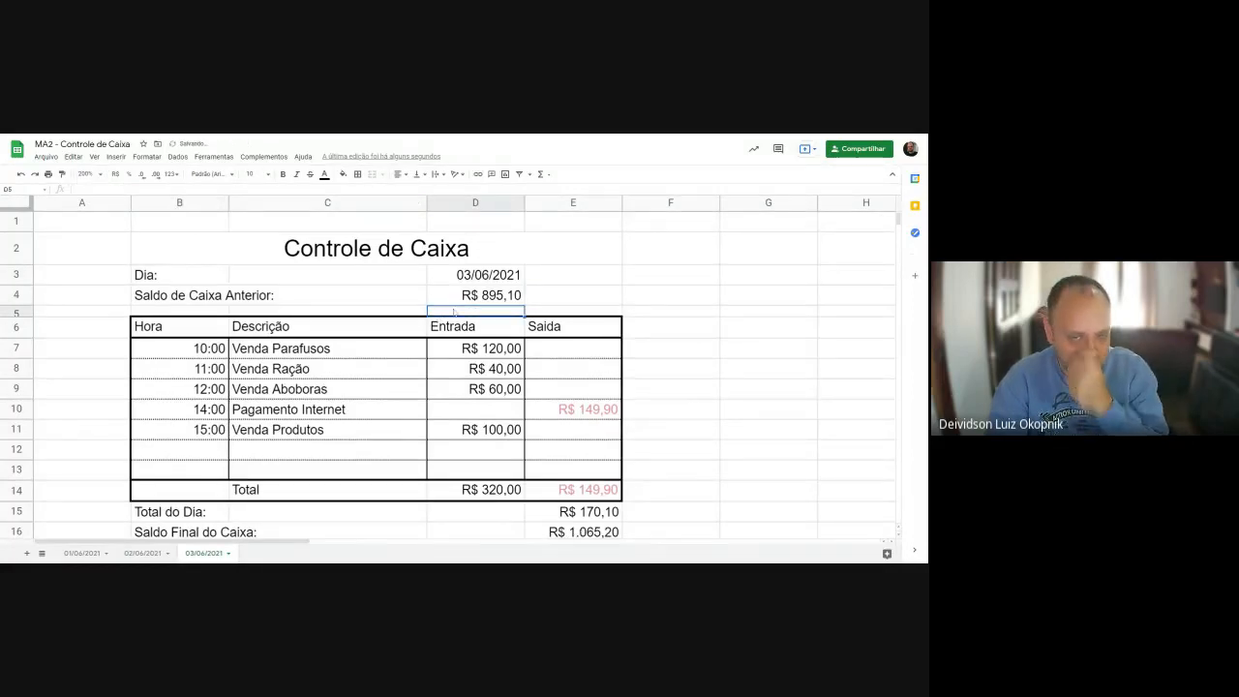
Clear the copied entries in B7:E11 of the 03/06/2021 sheet and check the previous cash balance cell.
drag(184, 348, 562, 438)
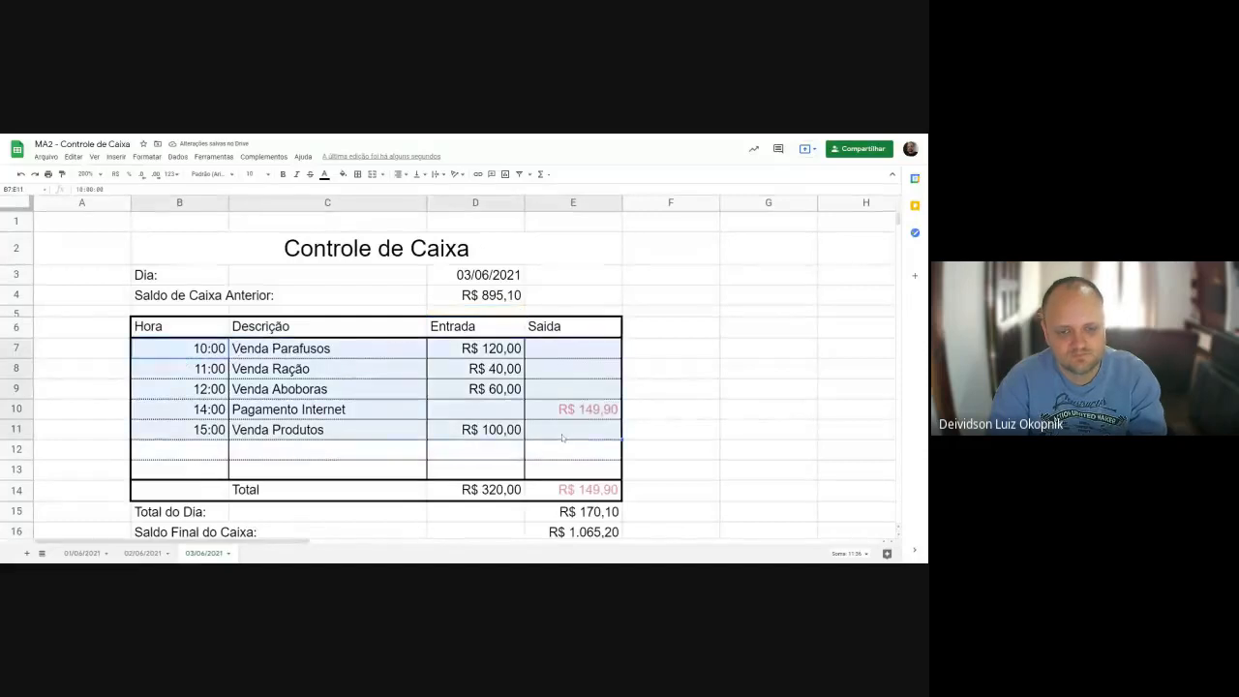
key(Delete)
click(490, 302)
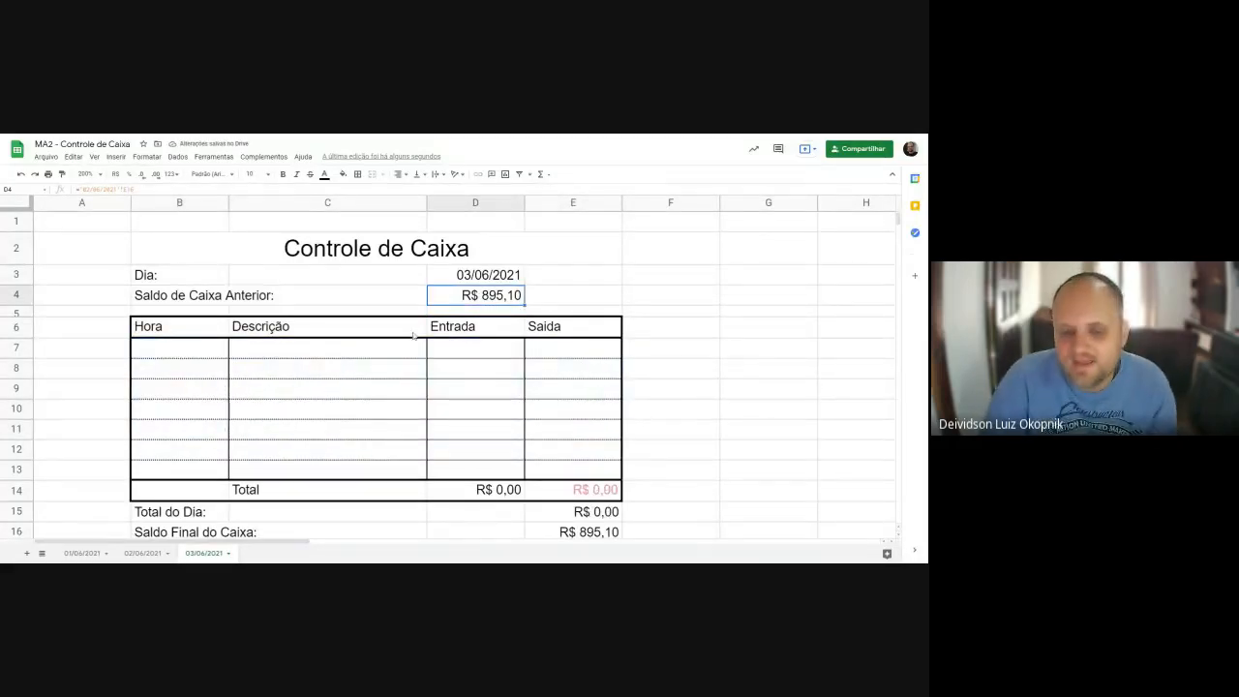
Fill row 7 with the 10:00 entry Pagamento Fornecedores and a Saida amount of 600.
click(192, 353)
text(10)
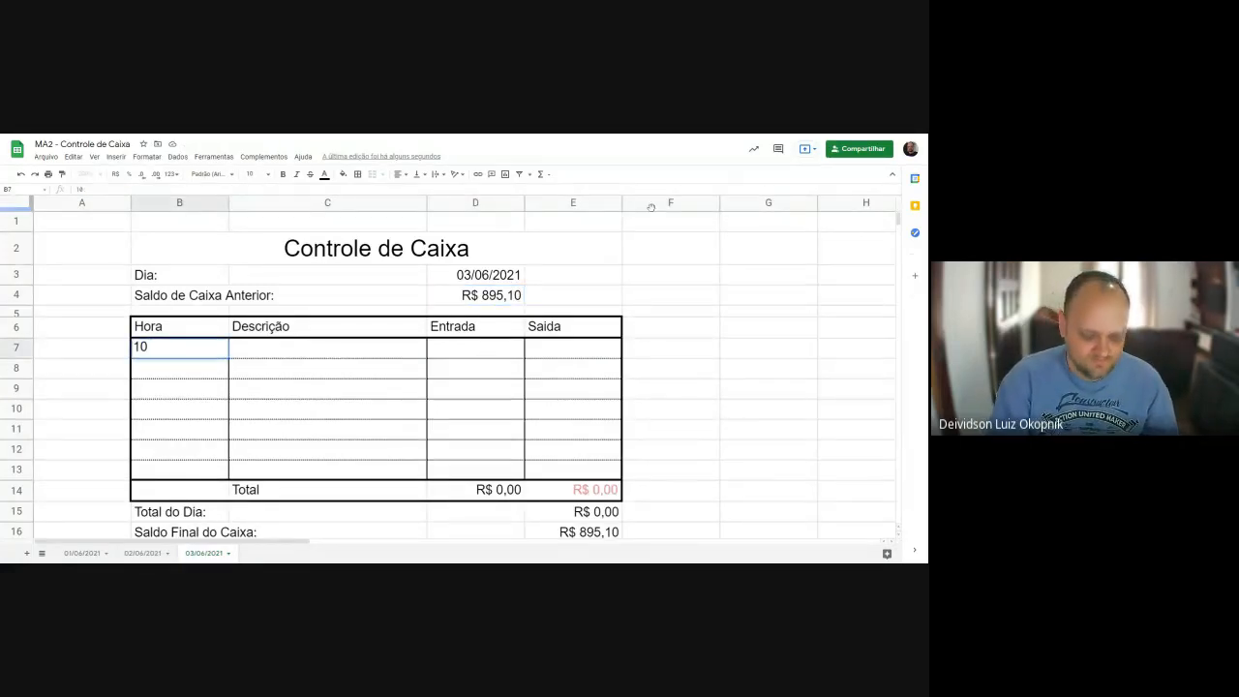
text(:00)
key(Tab)
text(Pa)
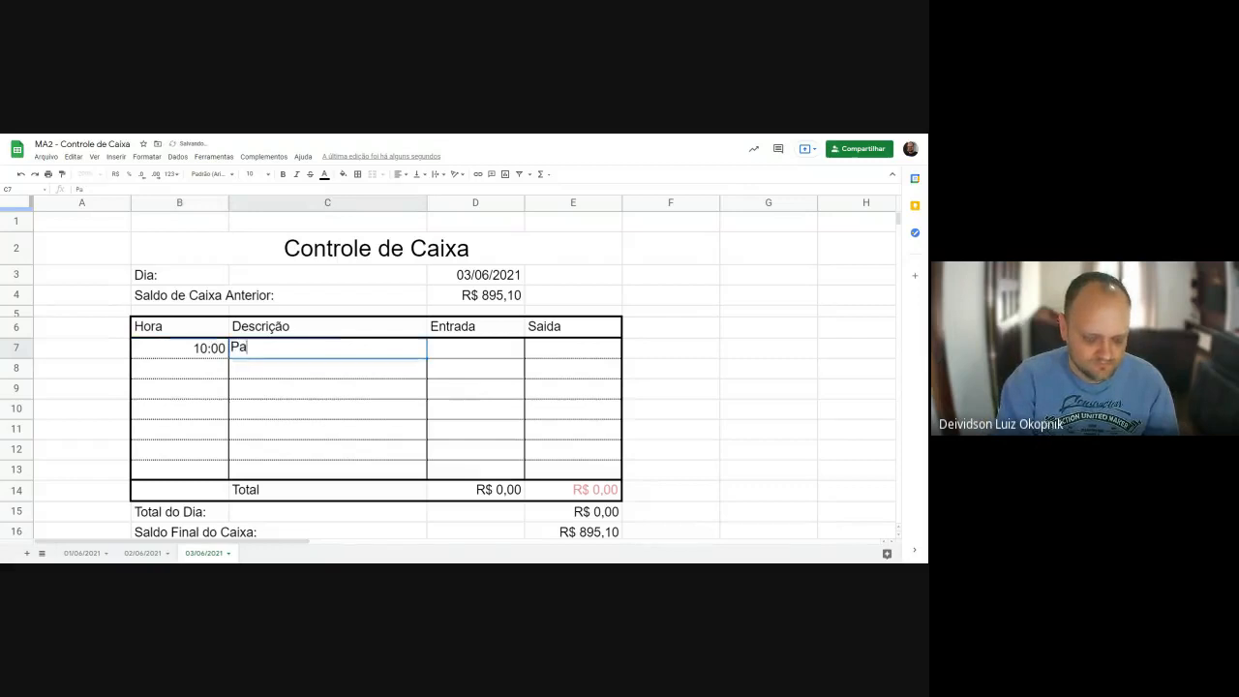
text(gamento Fornecedores)
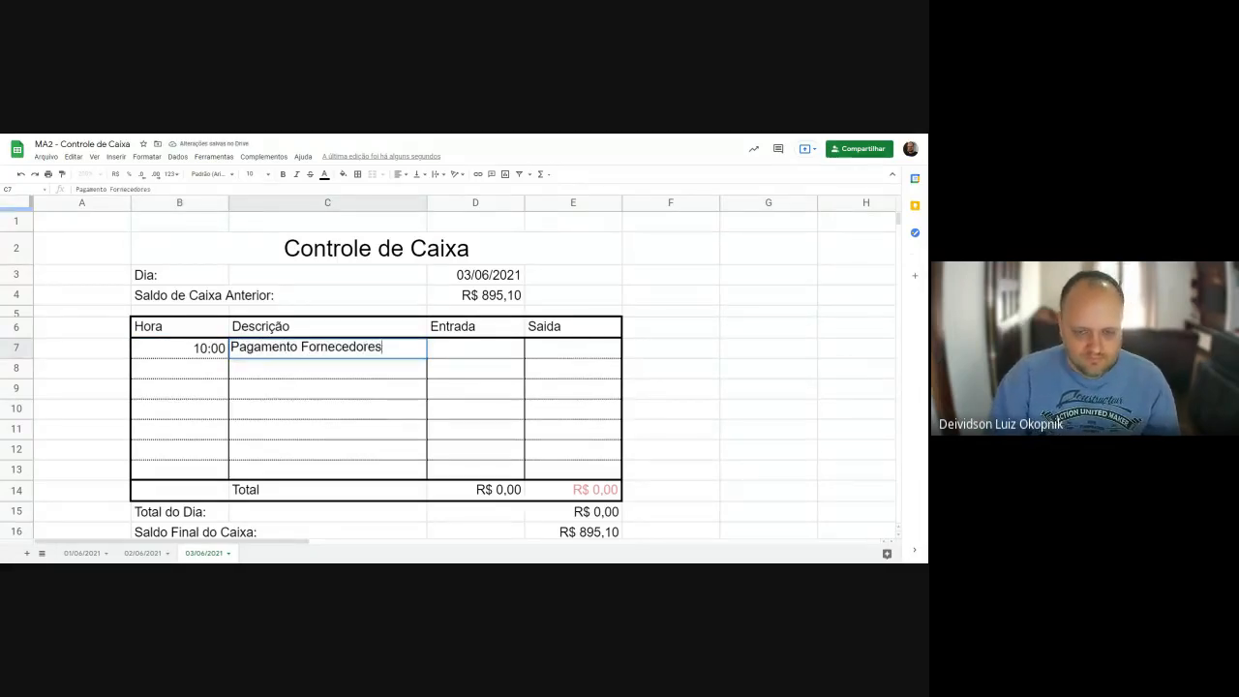
key(Tab)
key(Tab)
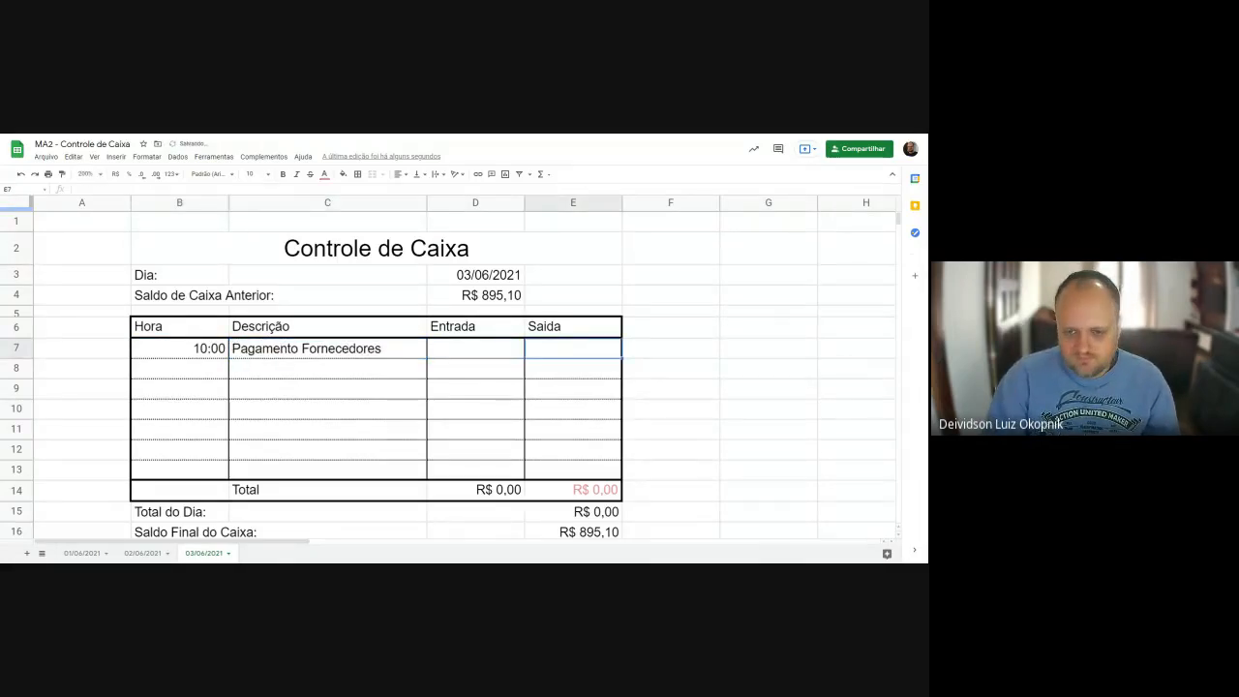
text(600)
key(Return)
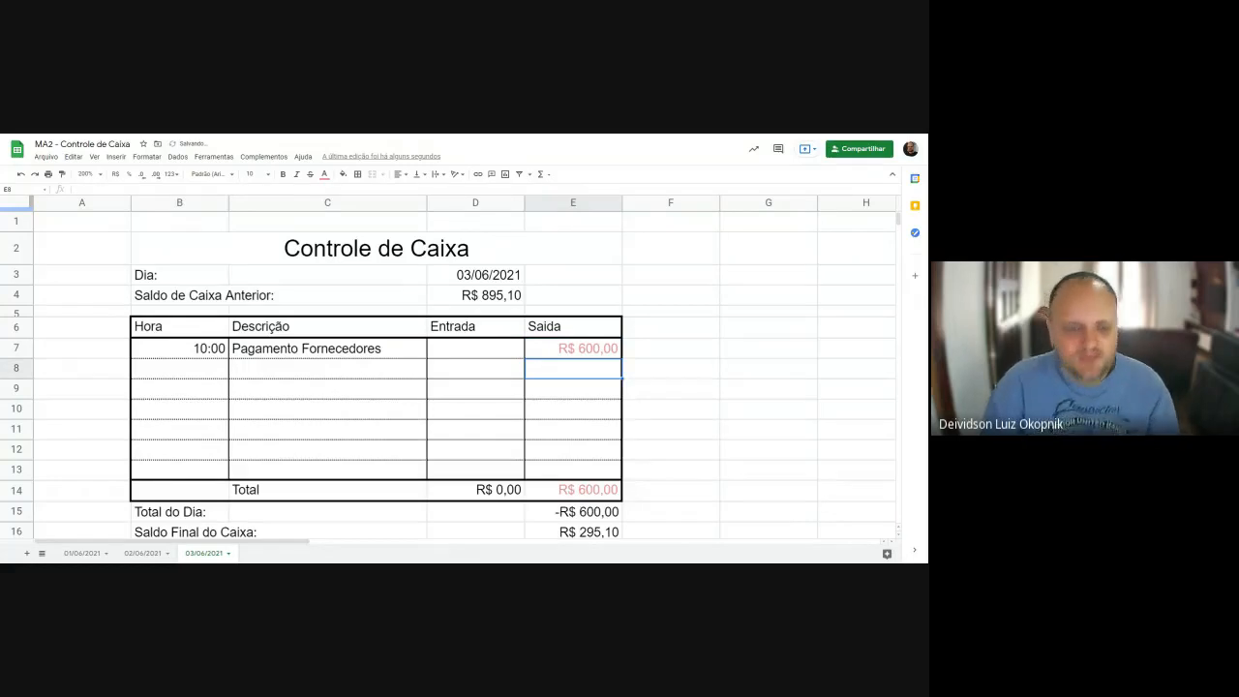
Fill row 8 with the 11:00 entry Venda Butina and an Entrada amount of 100.
key(Left)
key(Left)
key(Left)
text(11)
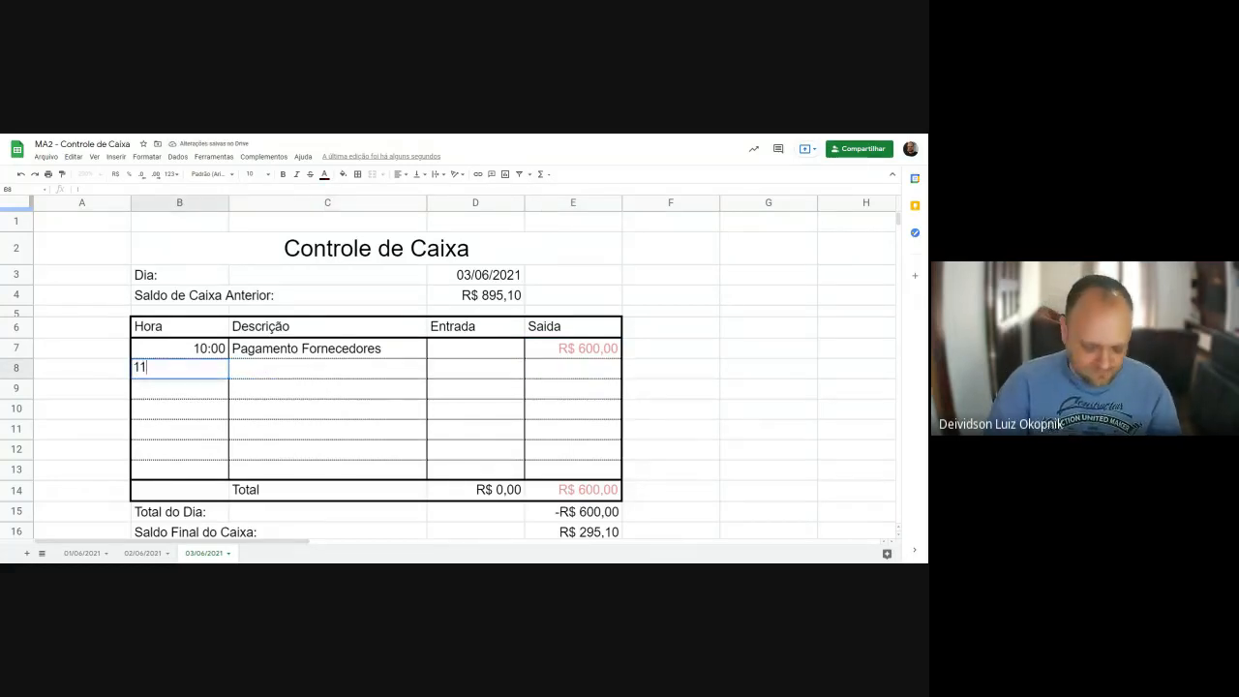
text(:00)
key(Tab)
text(V)
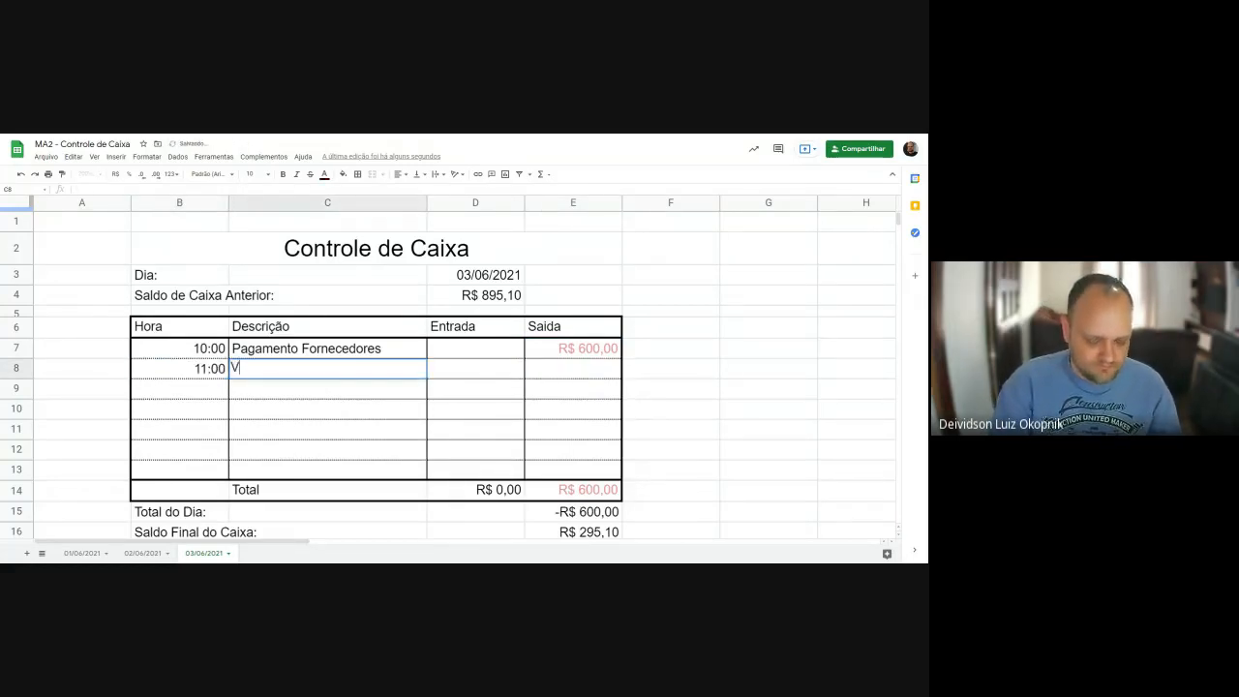
text(enda Butina)
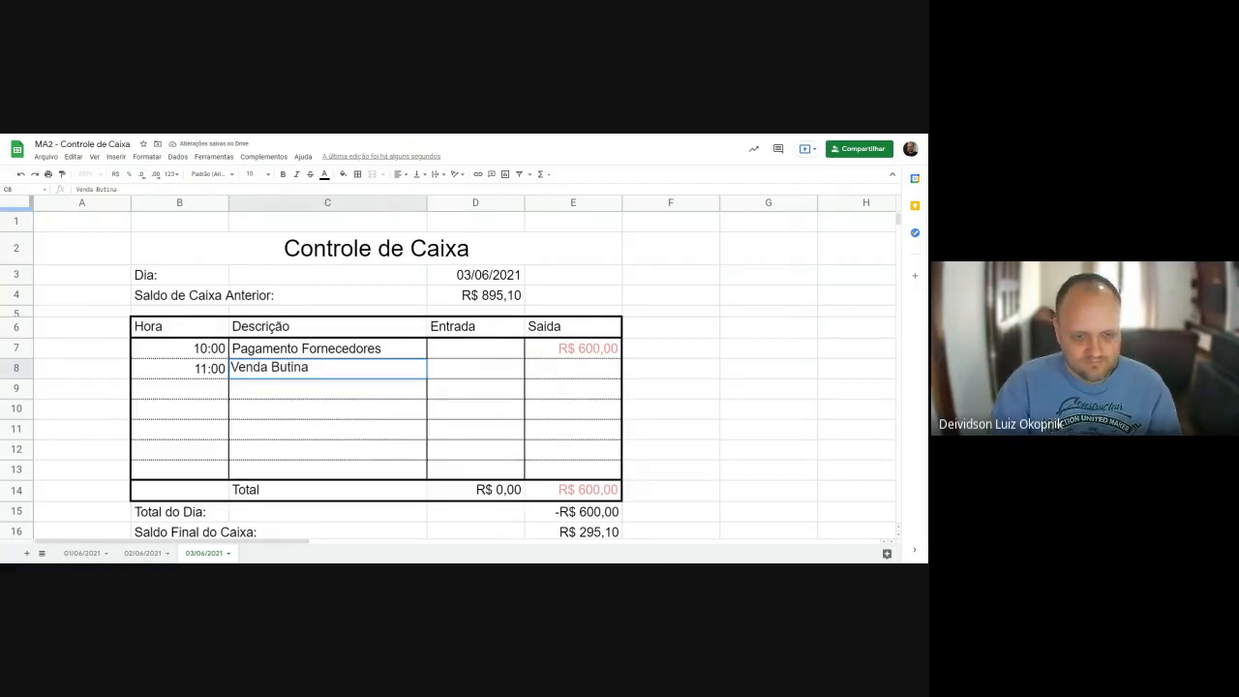
key(Tab)
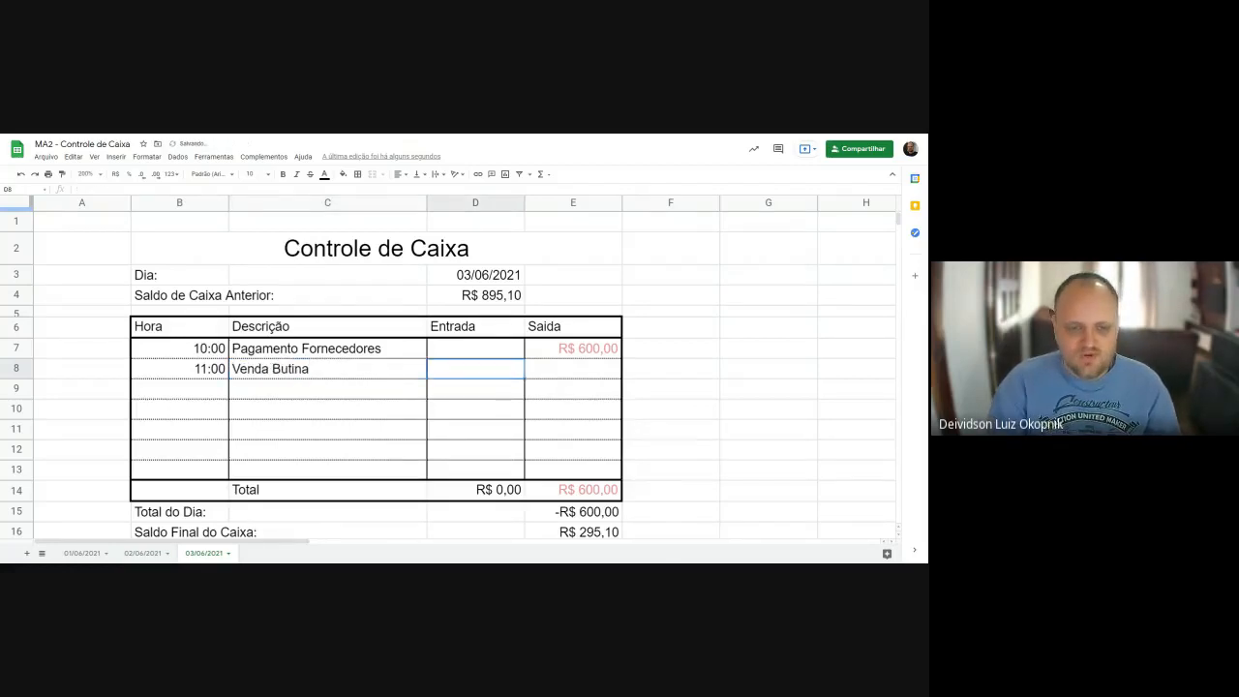
text(100)
key(Return)
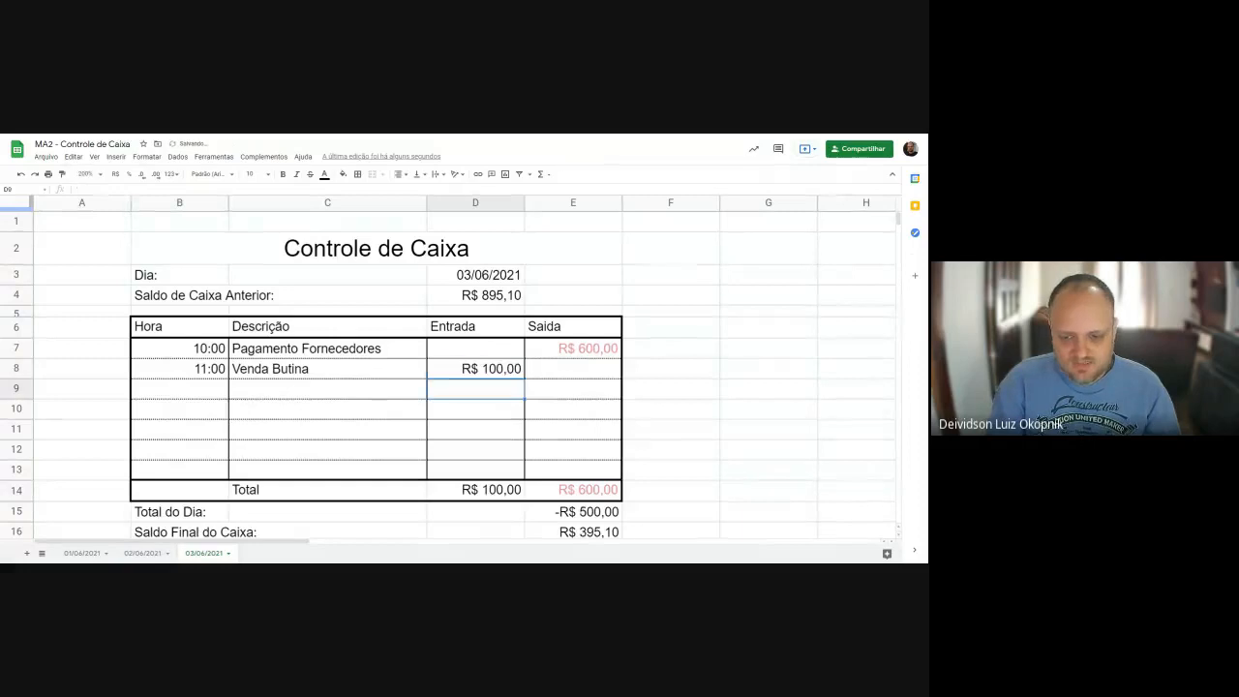
Record the 12:00 movement "Pagamento Marmita" in row 9 with a Saida amount of 20.
key(Return)
key(Left)
key(Left)
key(Up)
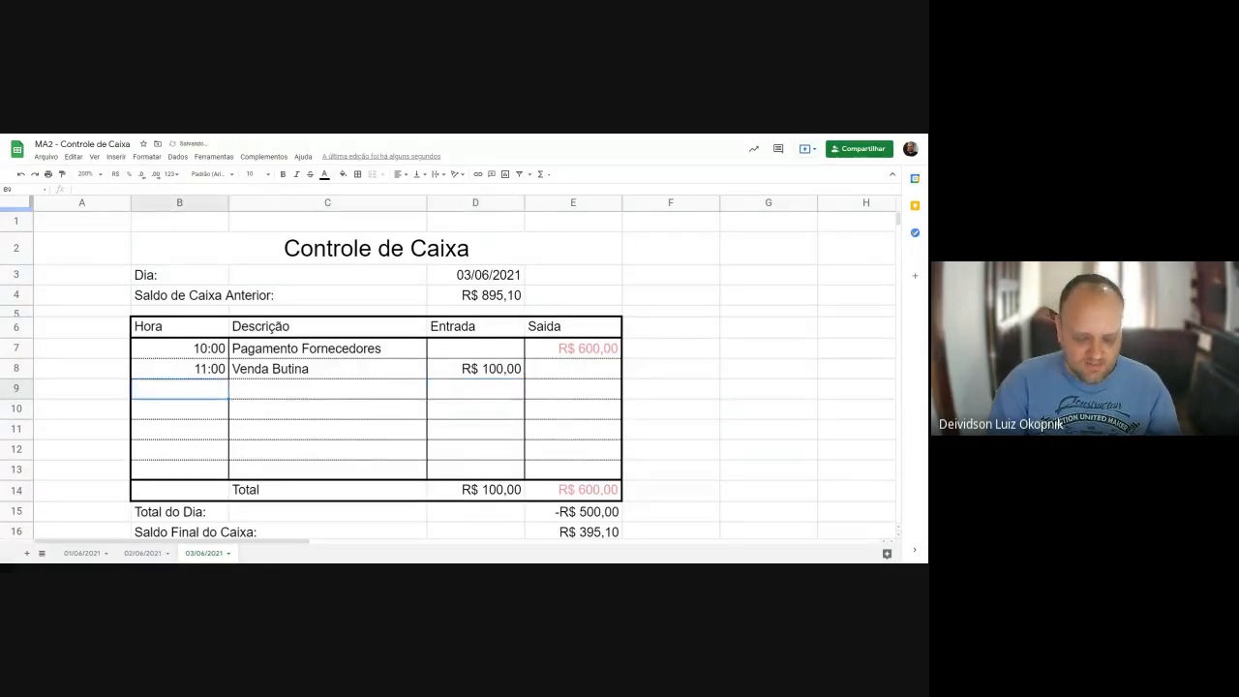
text(12:00)
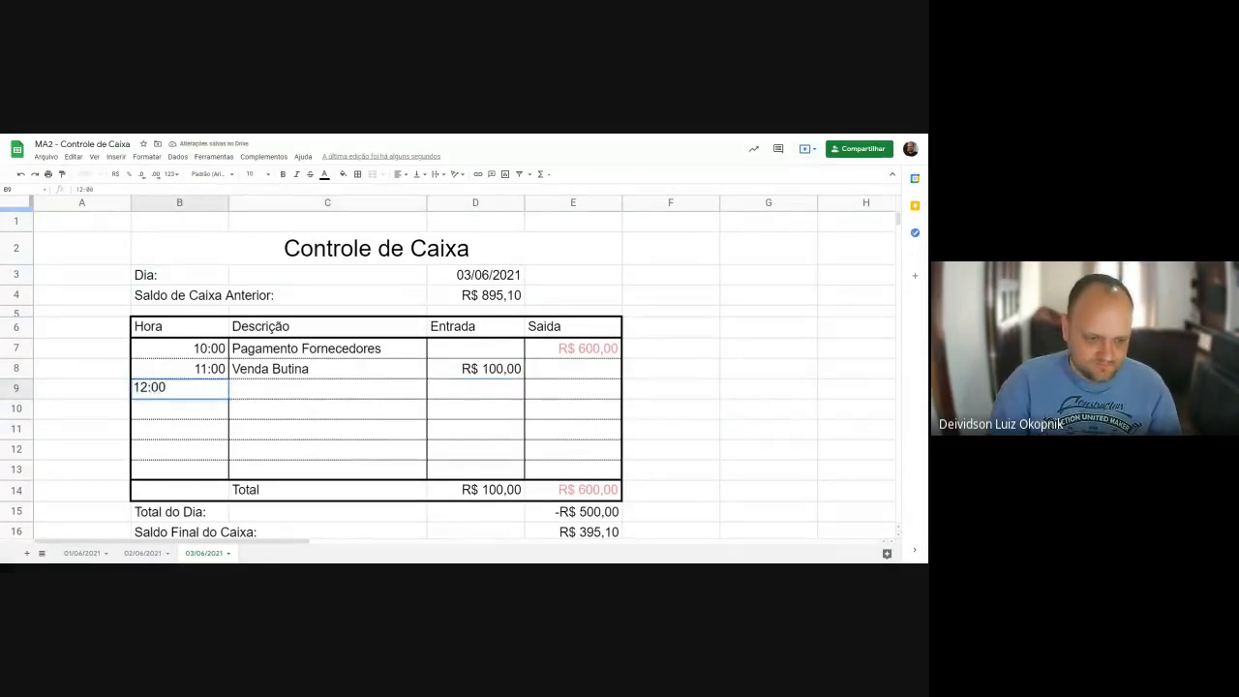
key(Tab)
text(Pagamento M)
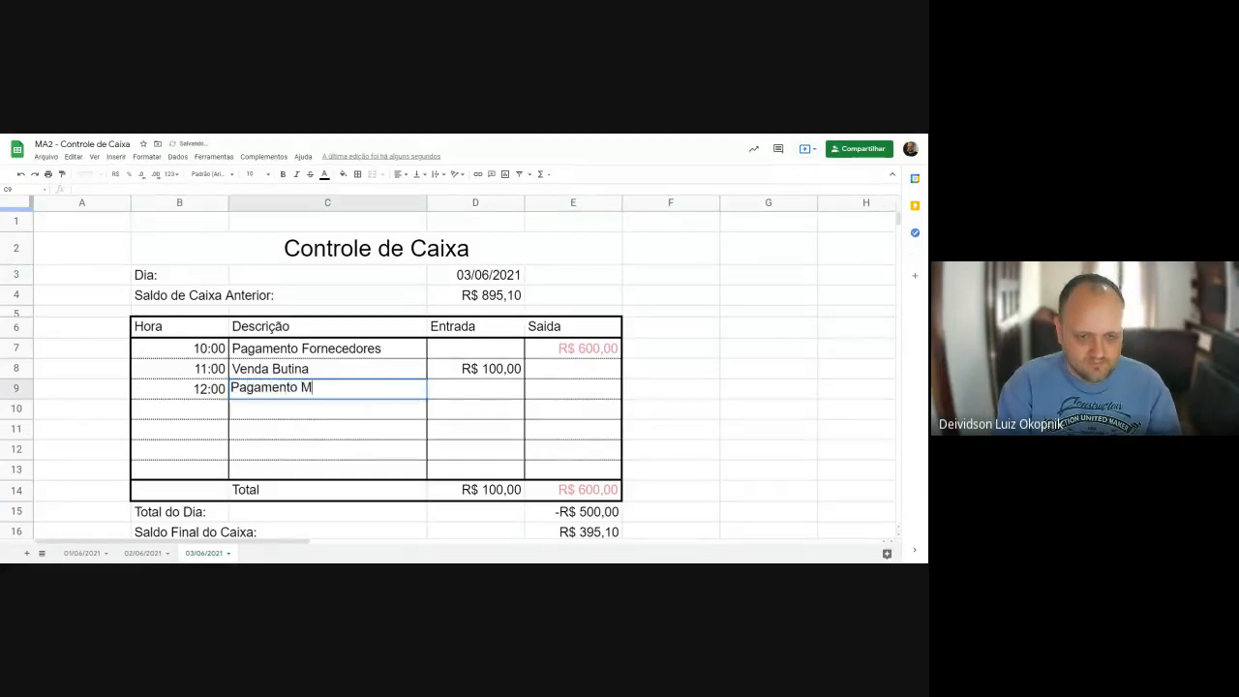
text(armita)
key(Tab)
key(Tab)
key(Tab)
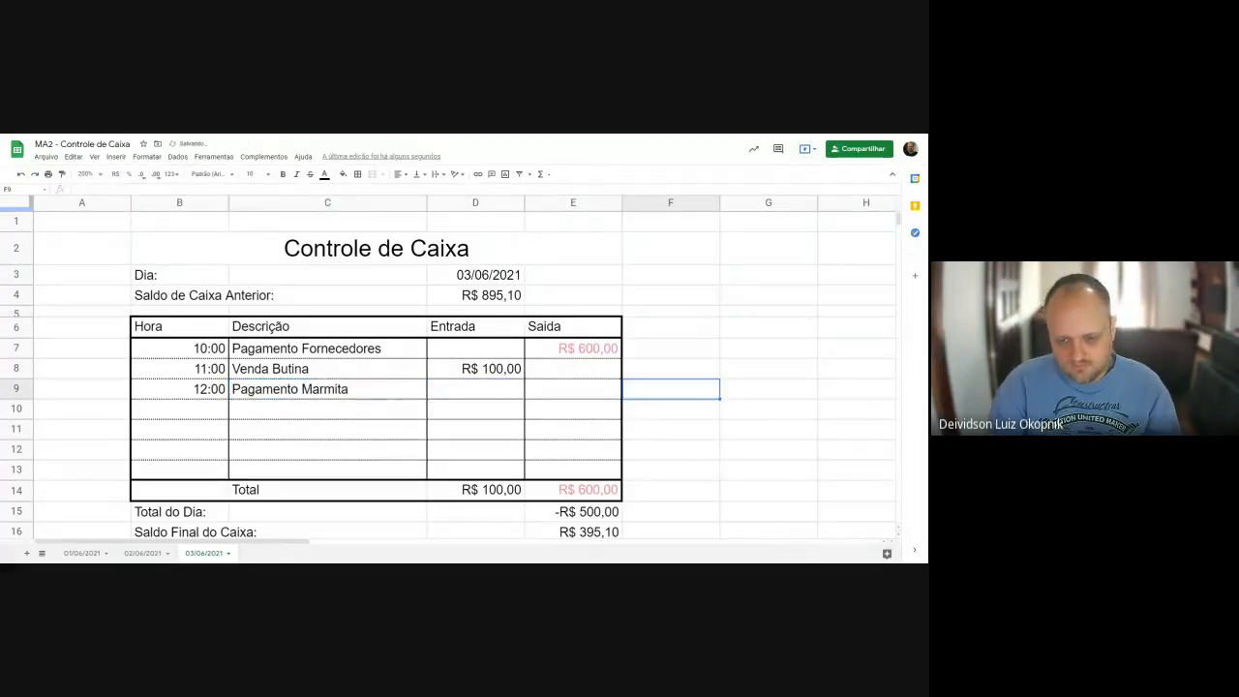
key(Left)
text(20)
key(Return)
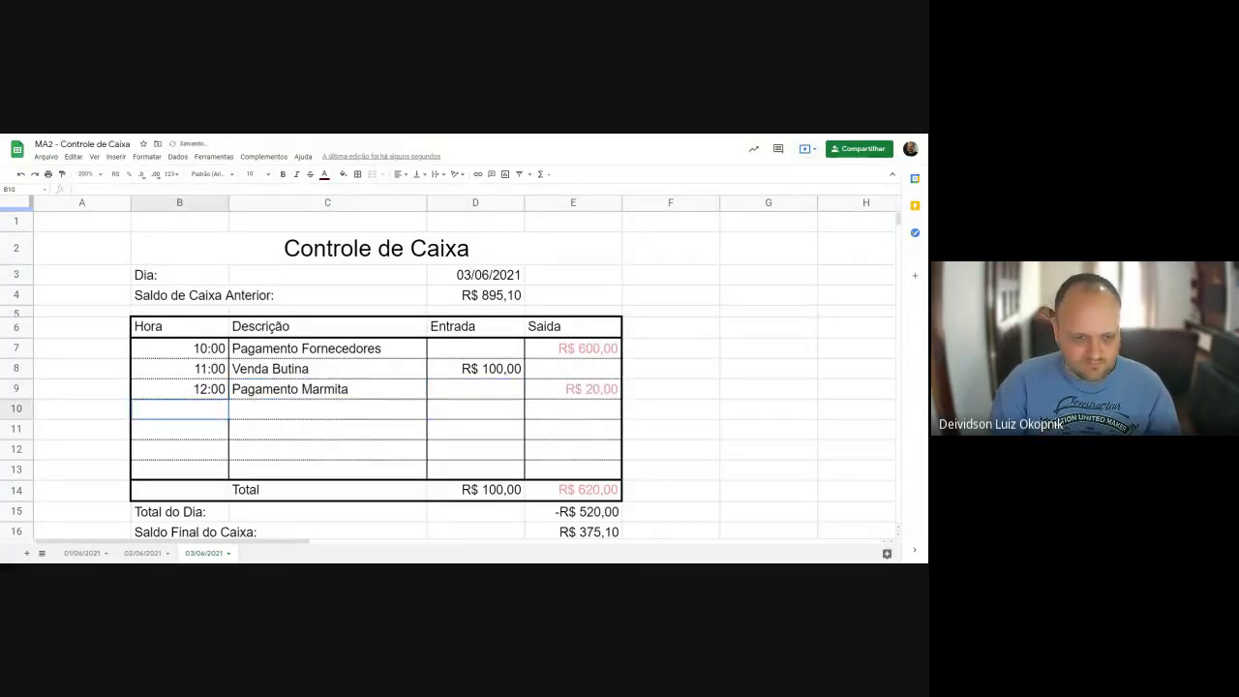
Record the 13:30 movement "Venda Pregos" in row 10 with an Entrada amount of 50.
text(13:30)
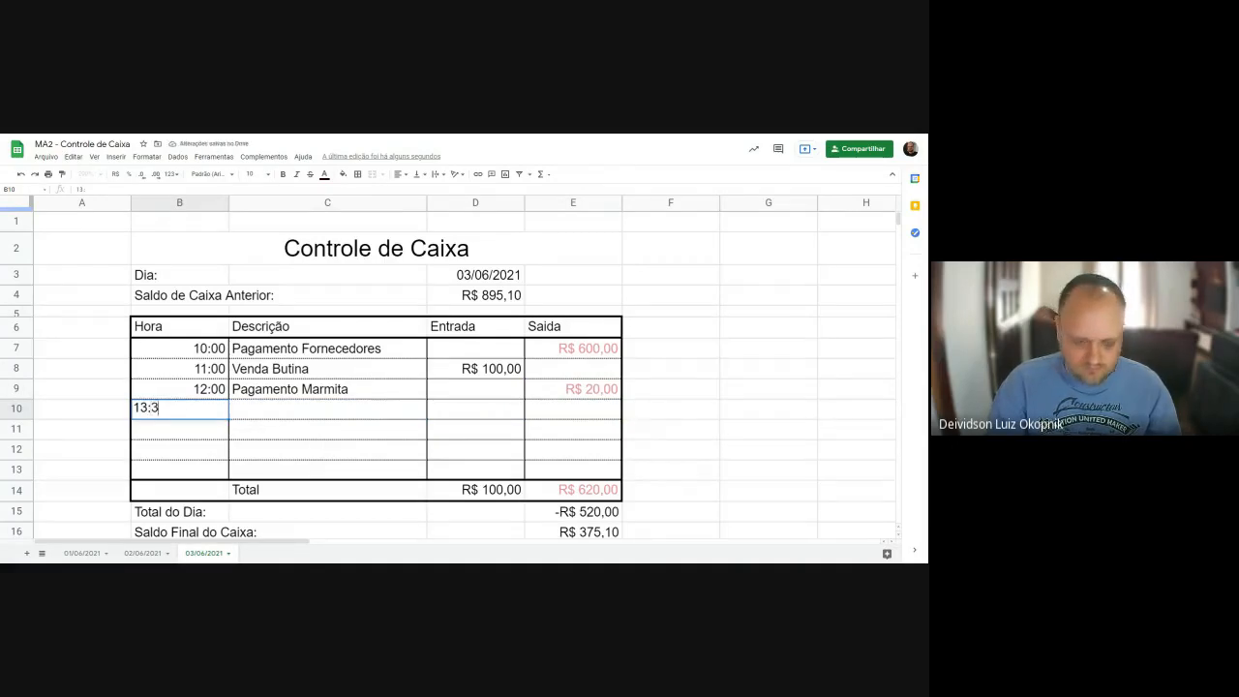
key(Tab)
text(Venda Pregos)
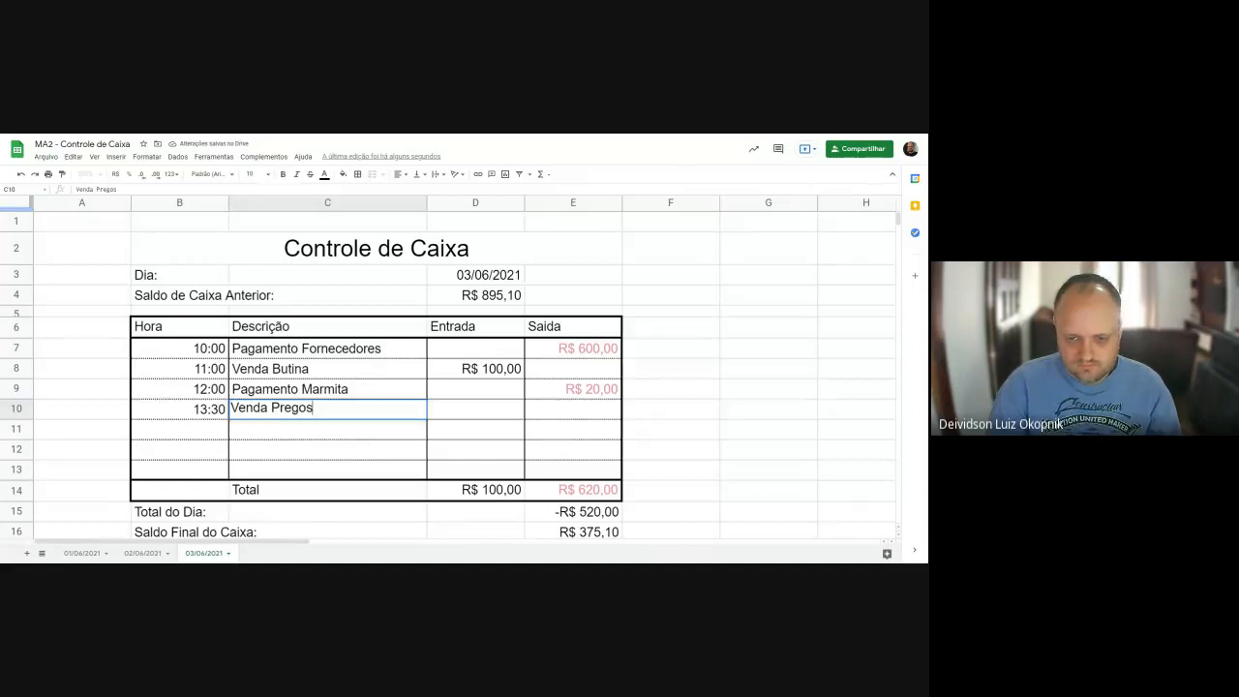
key(Tab)
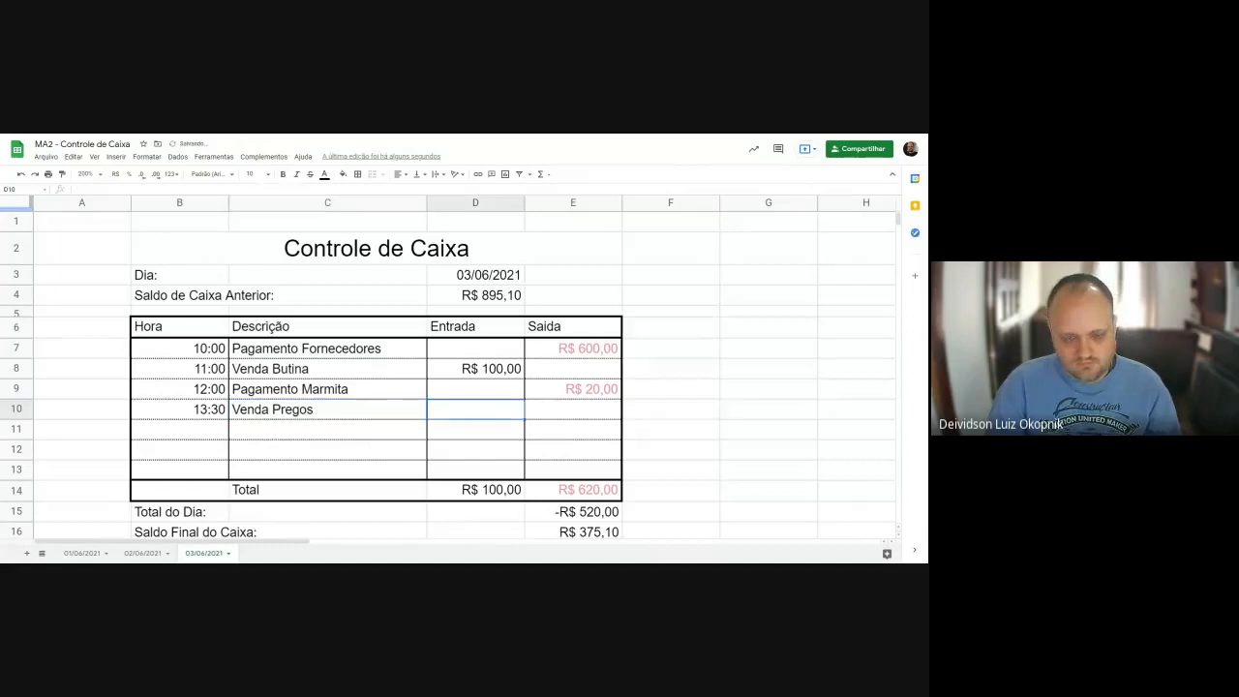
text(50)
key(Return)
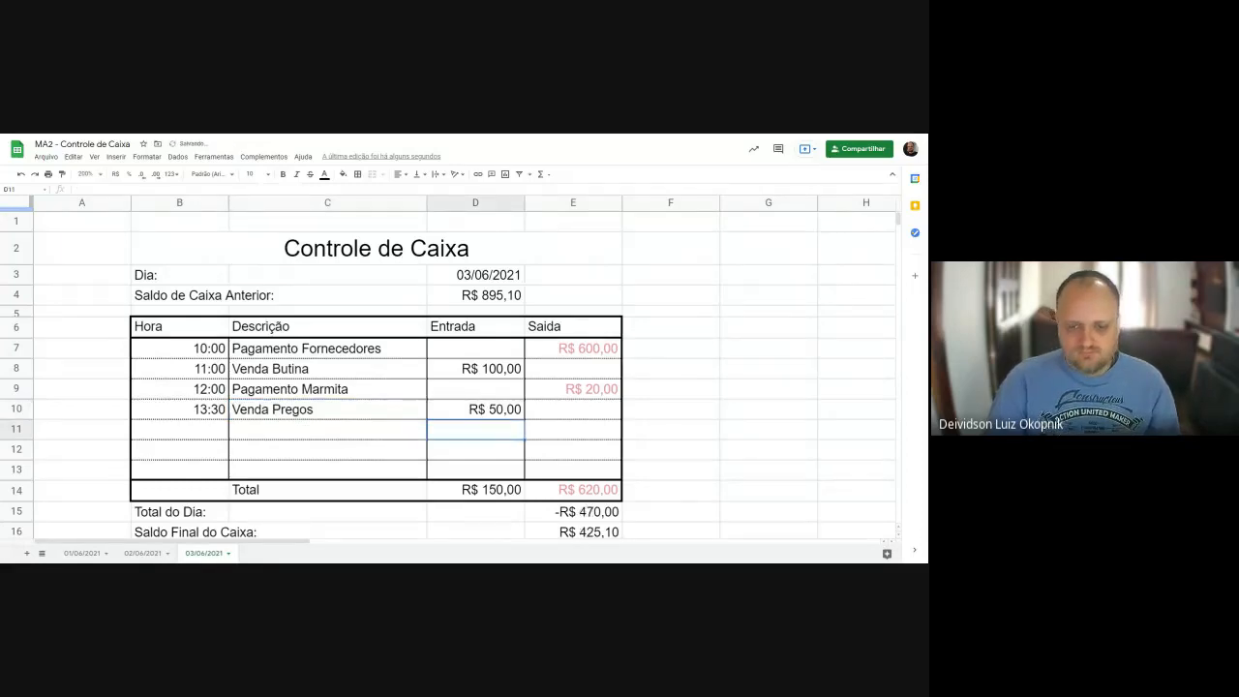
Review the day's date, previous balance, entries, inflow and outflow totals, day total and final cash balance on the 03/06/2021 sheet.
click(647, 390)
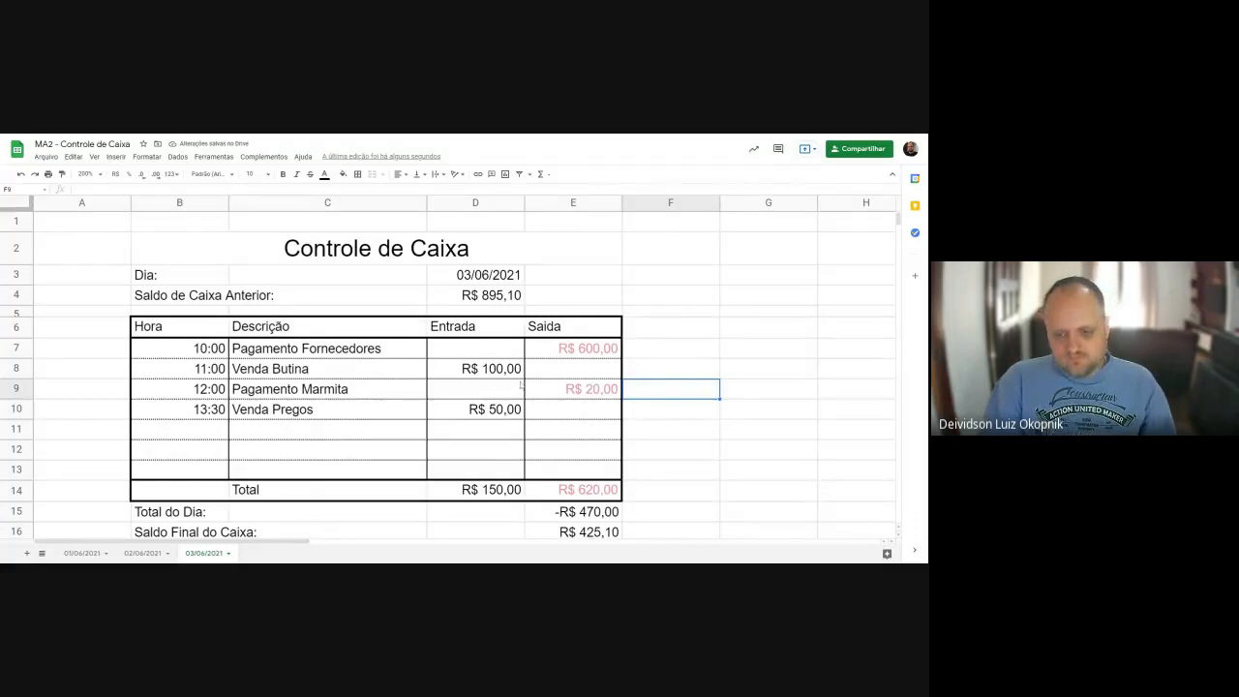
click(682, 412)
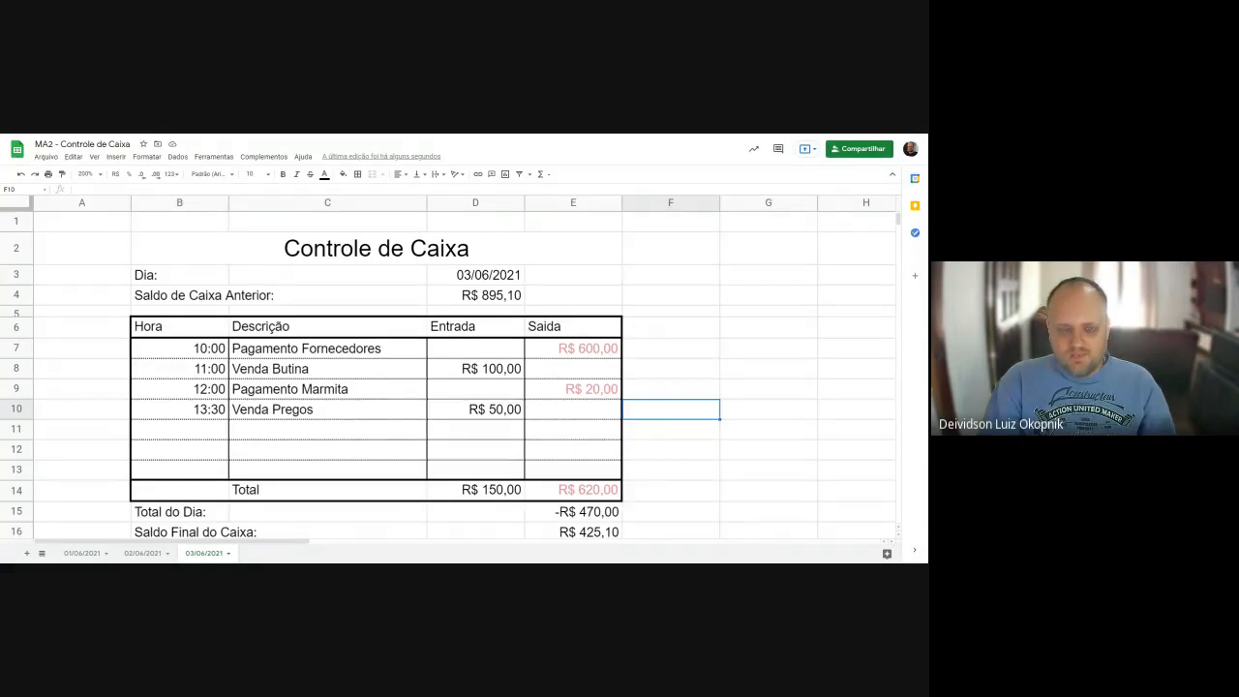
click(513, 494)
click(588, 496)
click(580, 512)
click(577, 532)
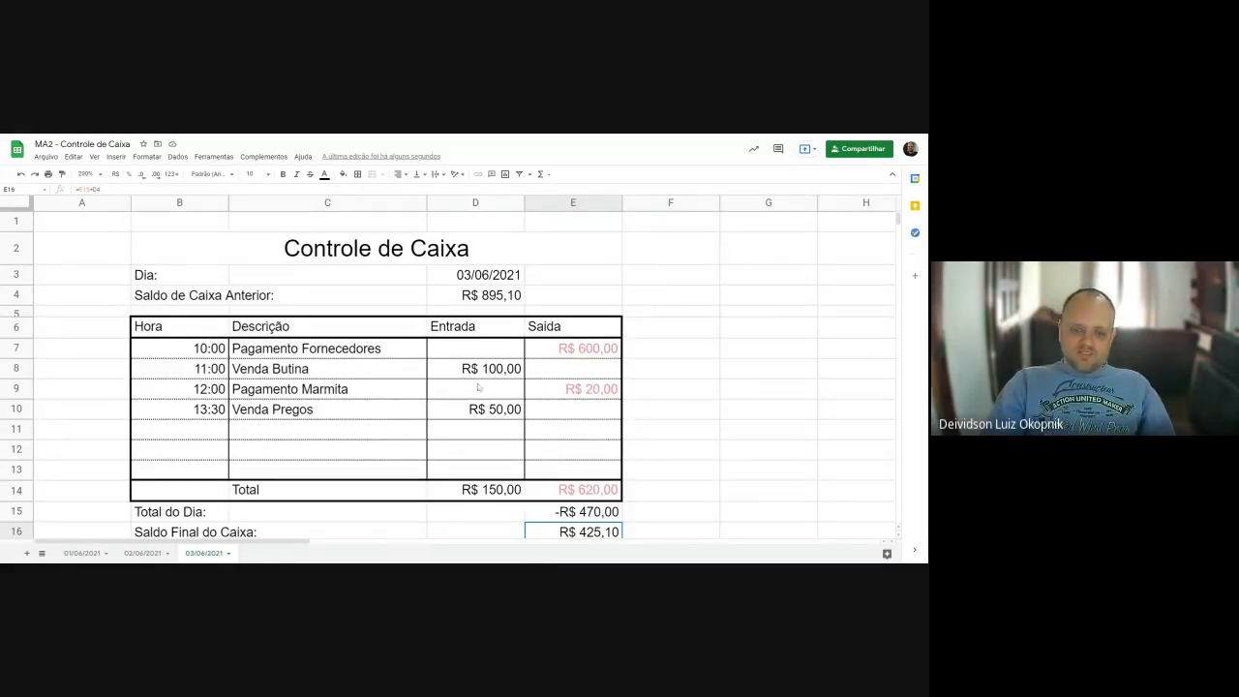
drag(468, 280, 466, 295)
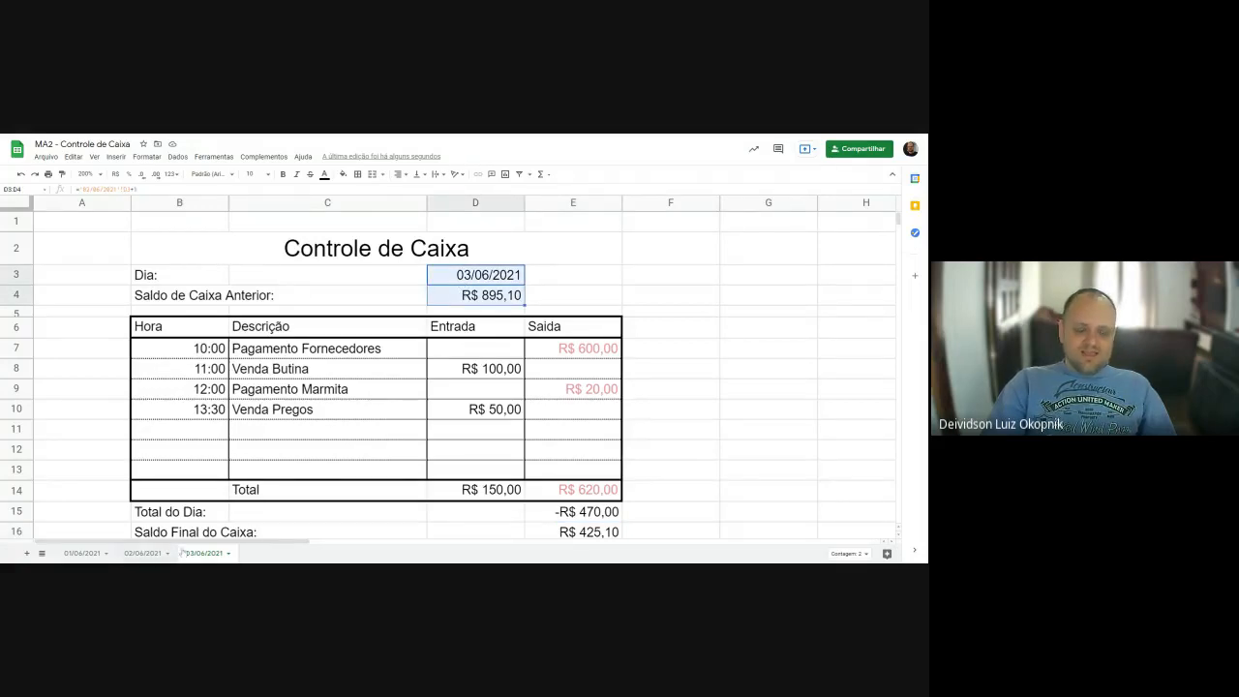
click(659, 388)
click(587, 390)
click(578, 354)
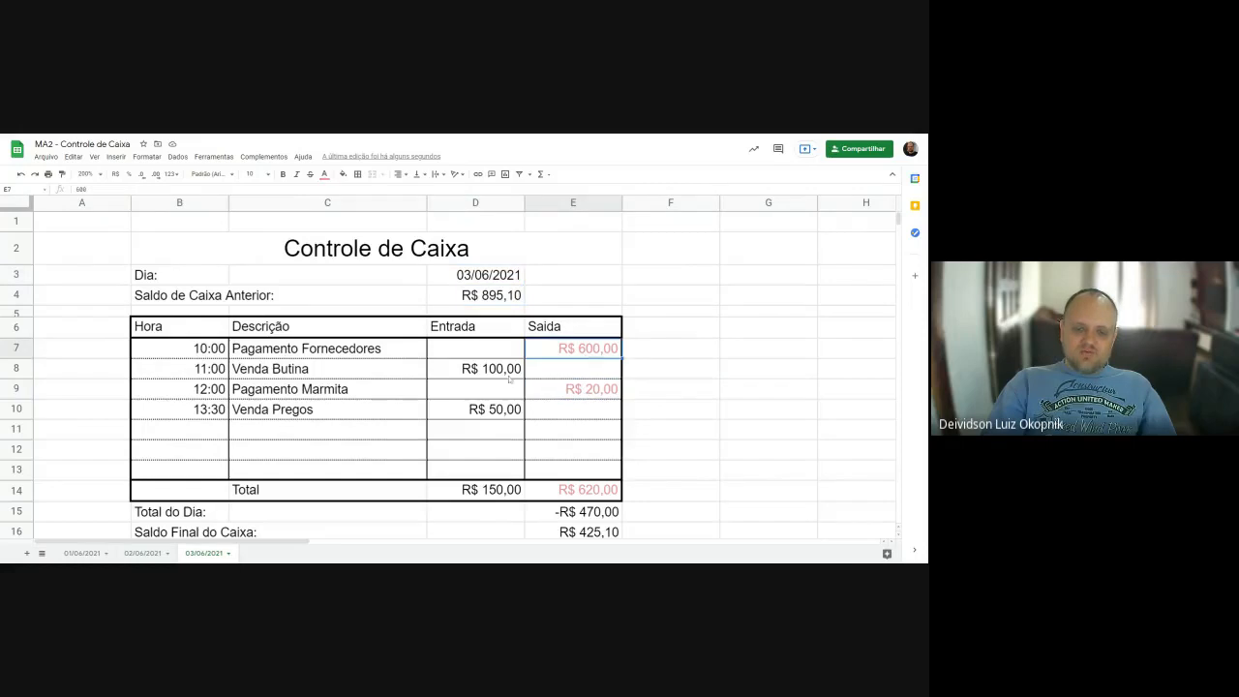
click(507, 376)
click(464, 431)
click(487, 414)
click(570, 389)
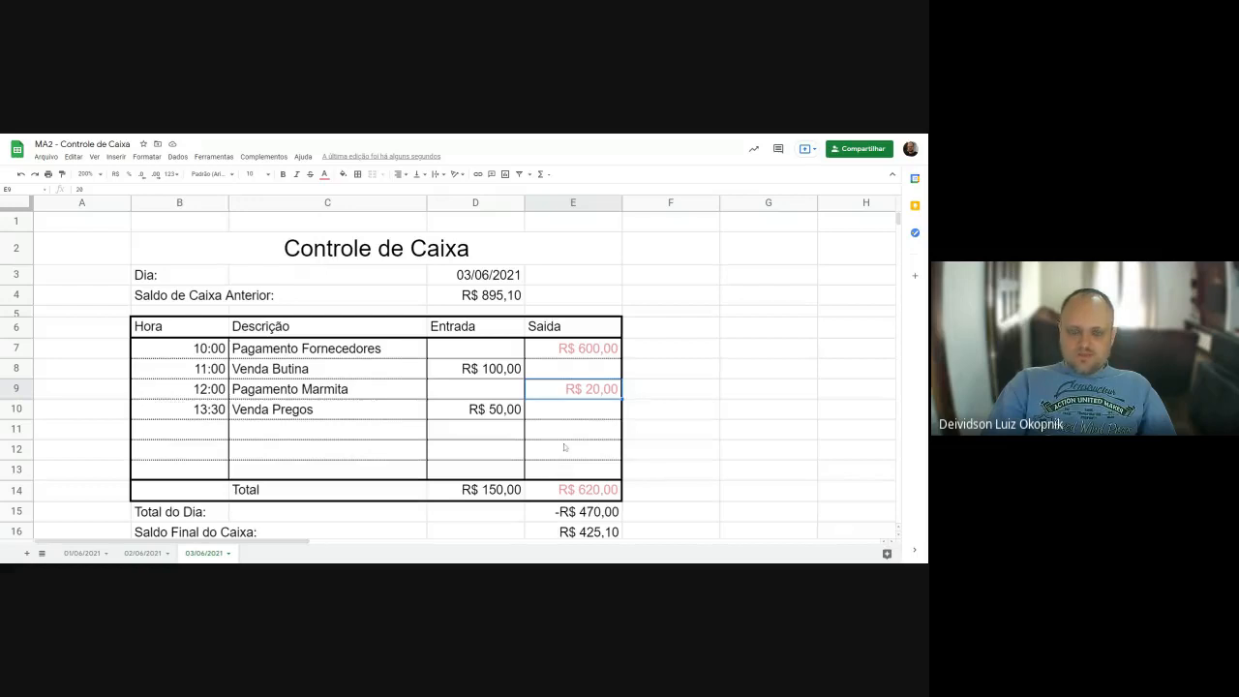
click(479, 494)
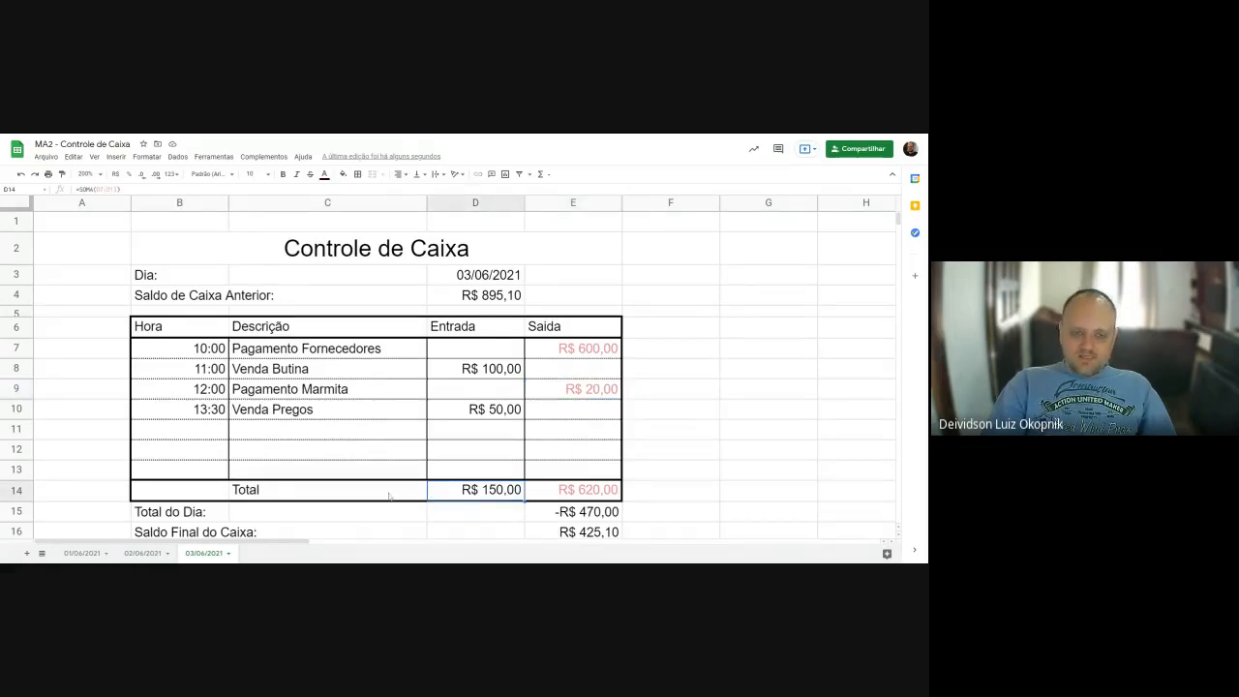
click(556, 493)
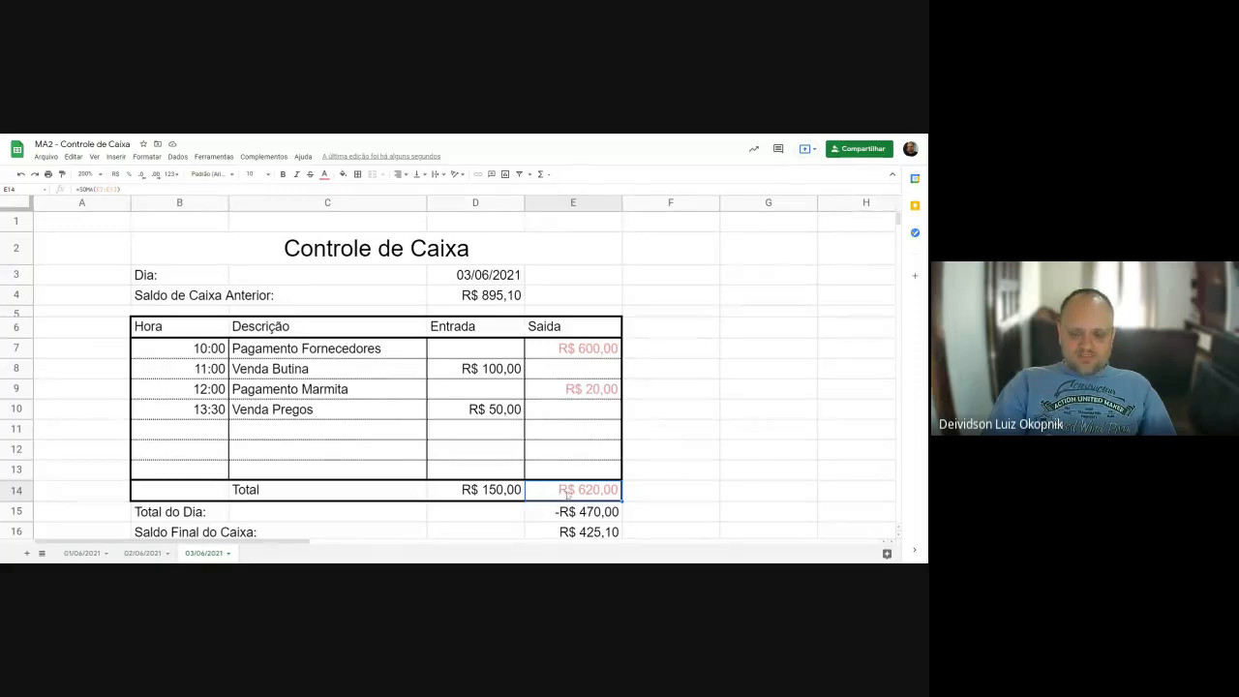
click(578, 517)
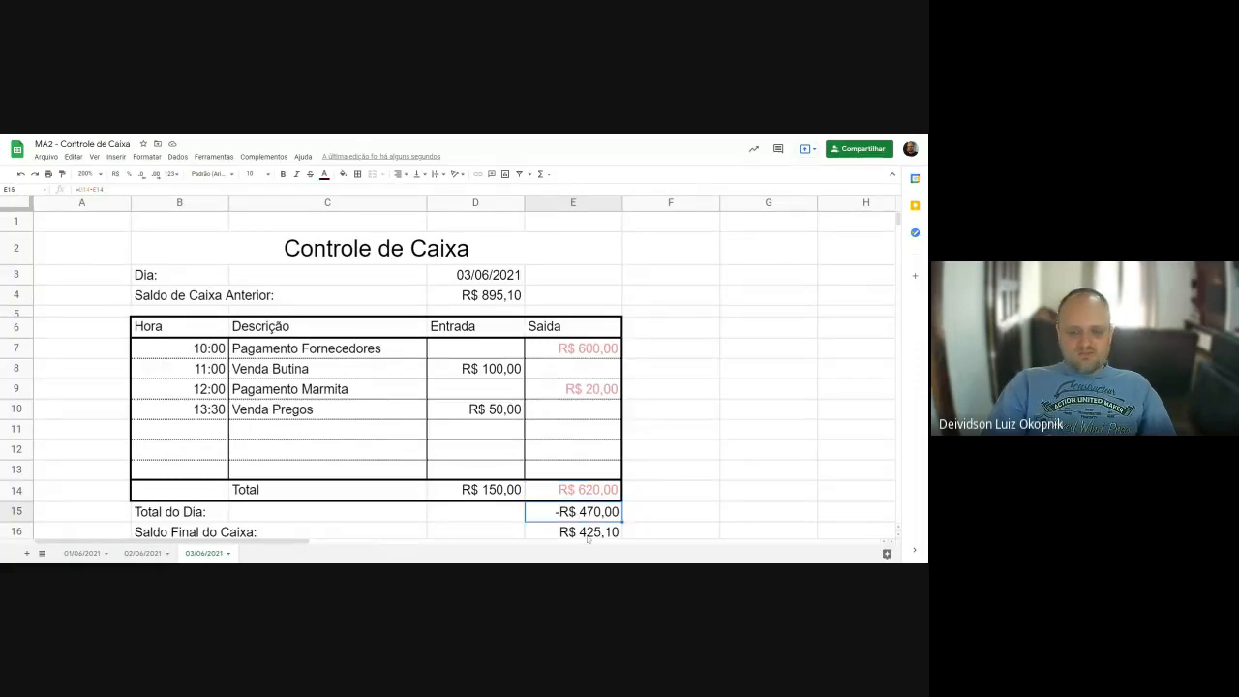
click(587, 532)
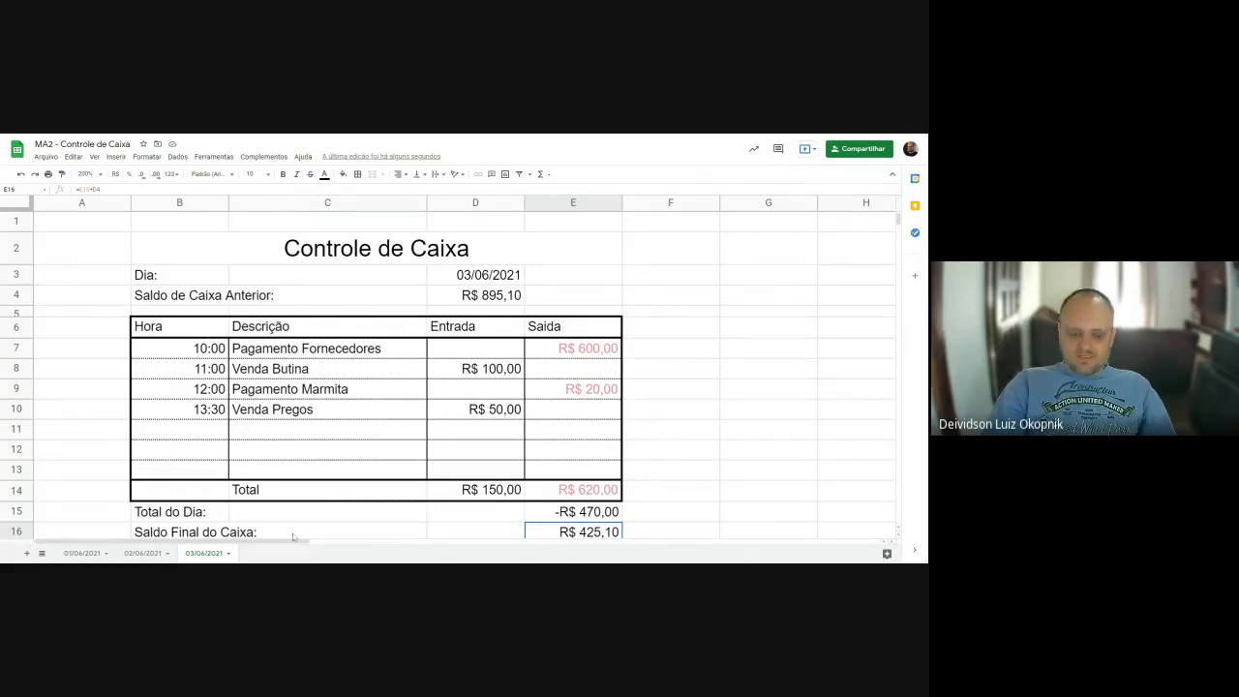
Add a new sheet to the workbook and name it "Resultados Junho".
click(27, 553)
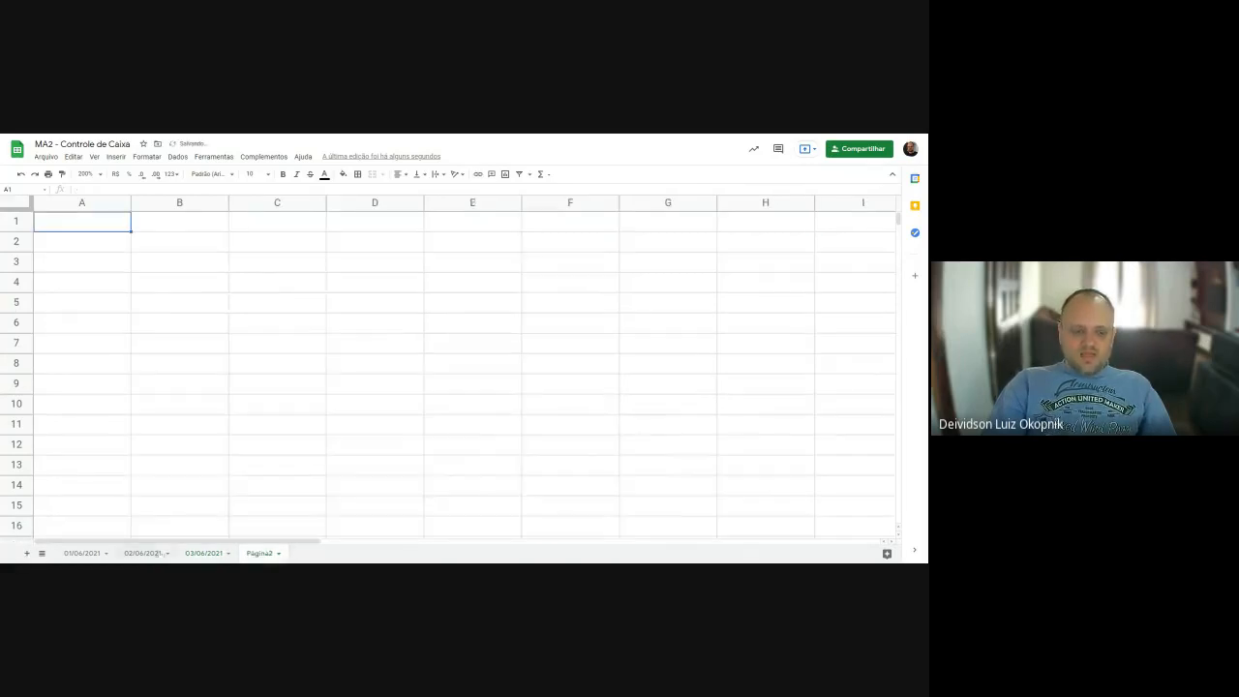
double_click(261, 554)
text(Resultados)
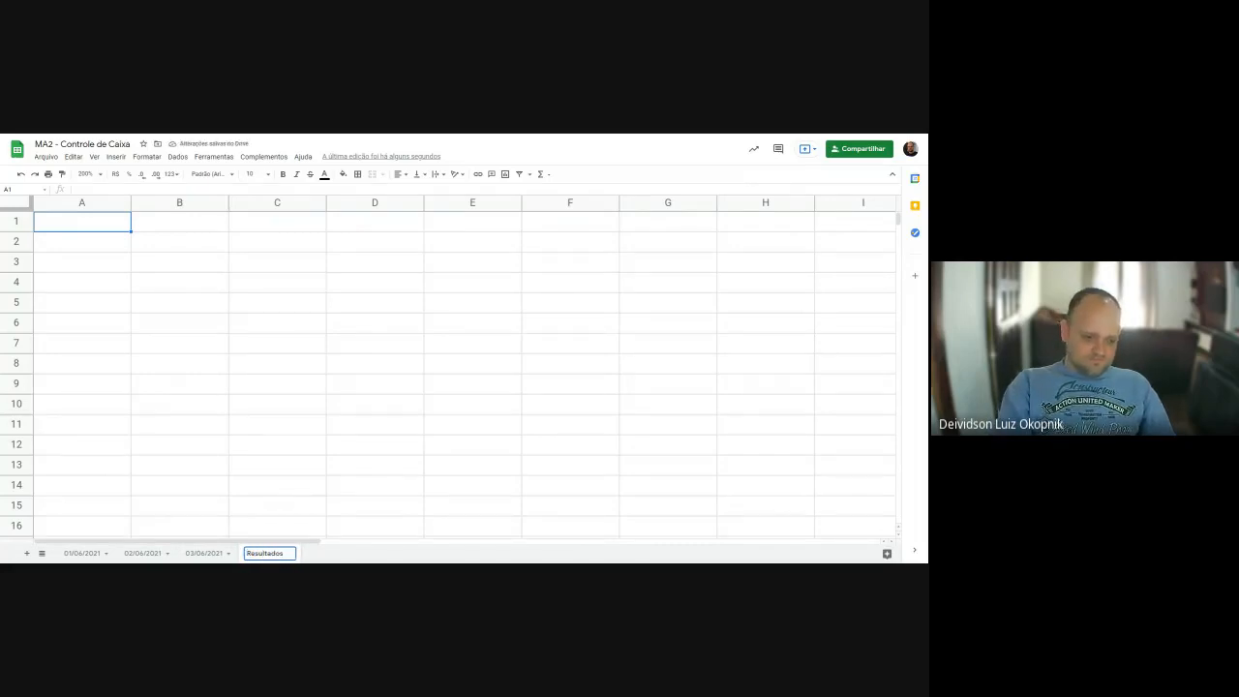
text( J)
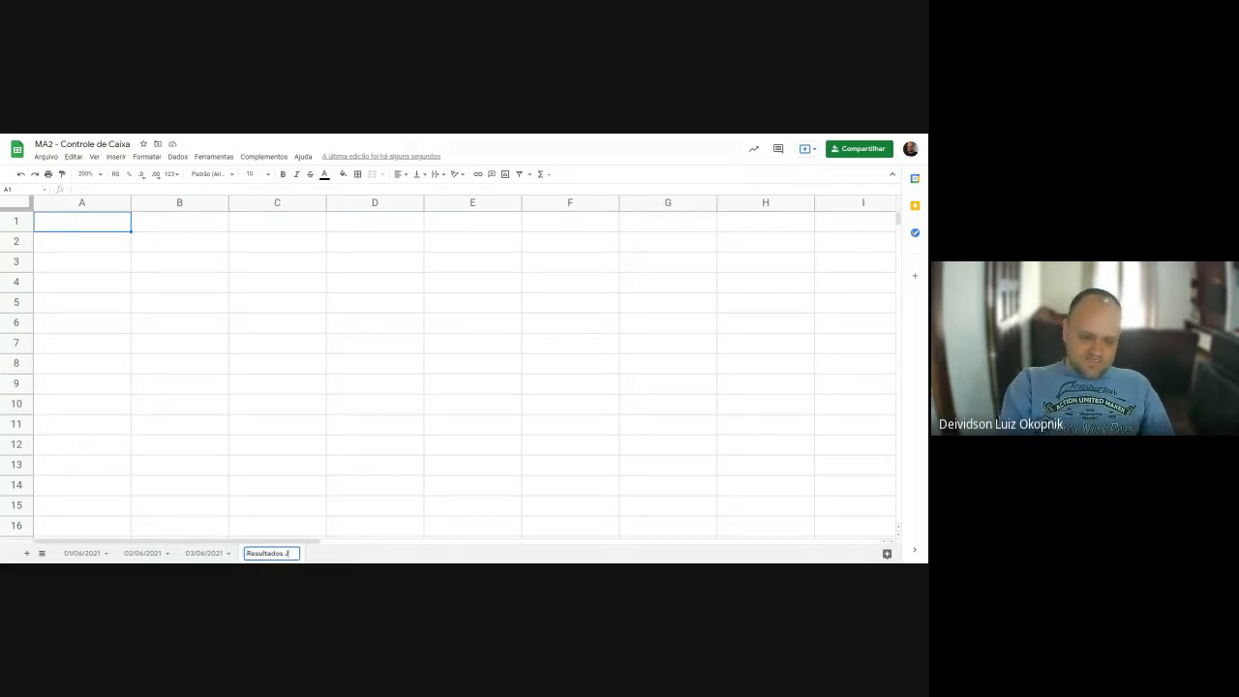
text(unh)
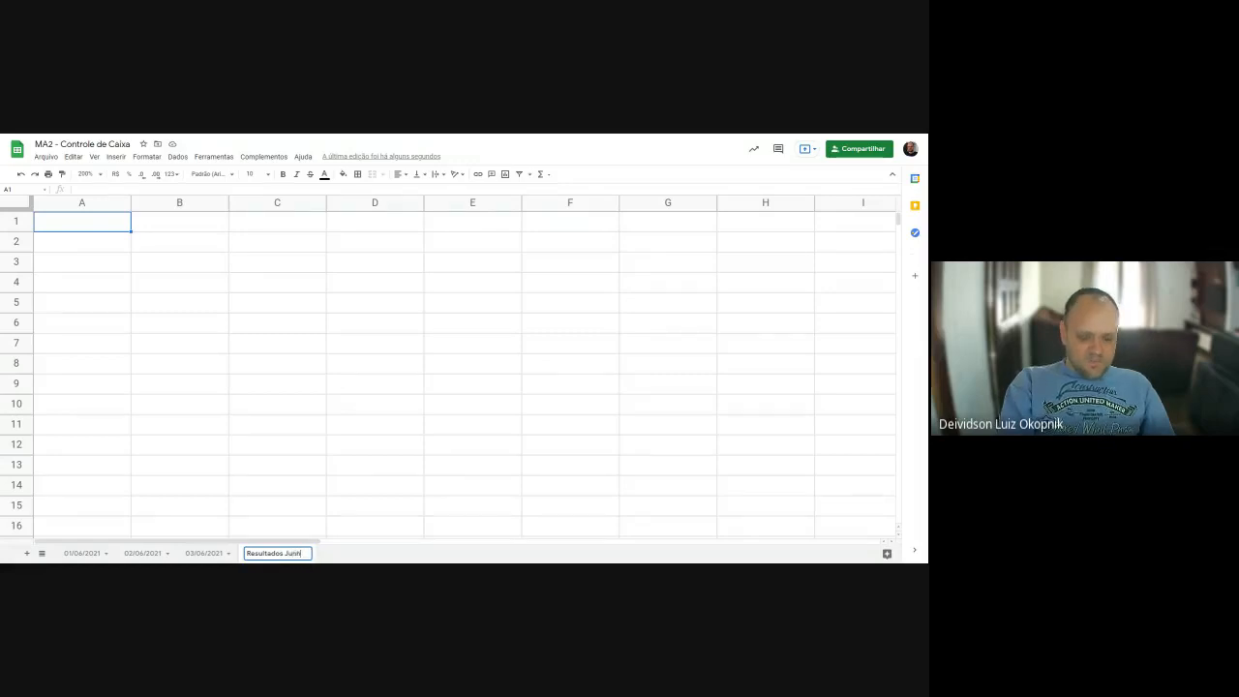
text(o)
key(Return)
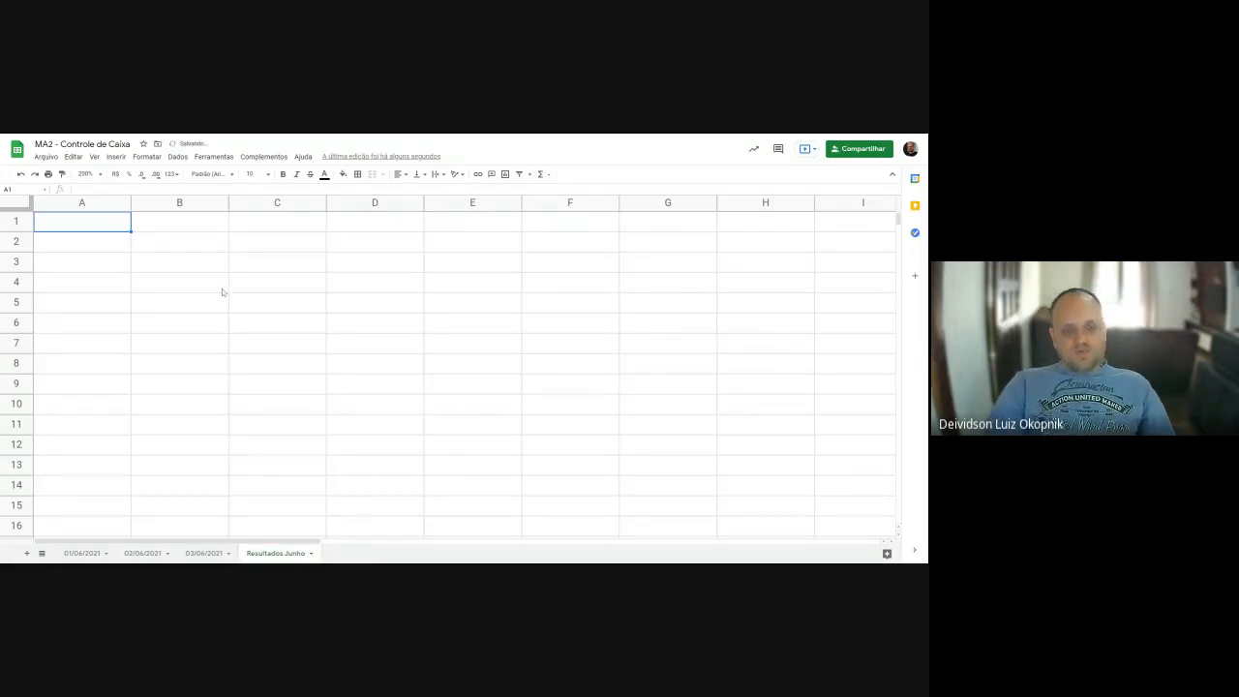
Enter the title "Resultado Mensal" in B2 and merge cells B2:E2.
click(184, 248)
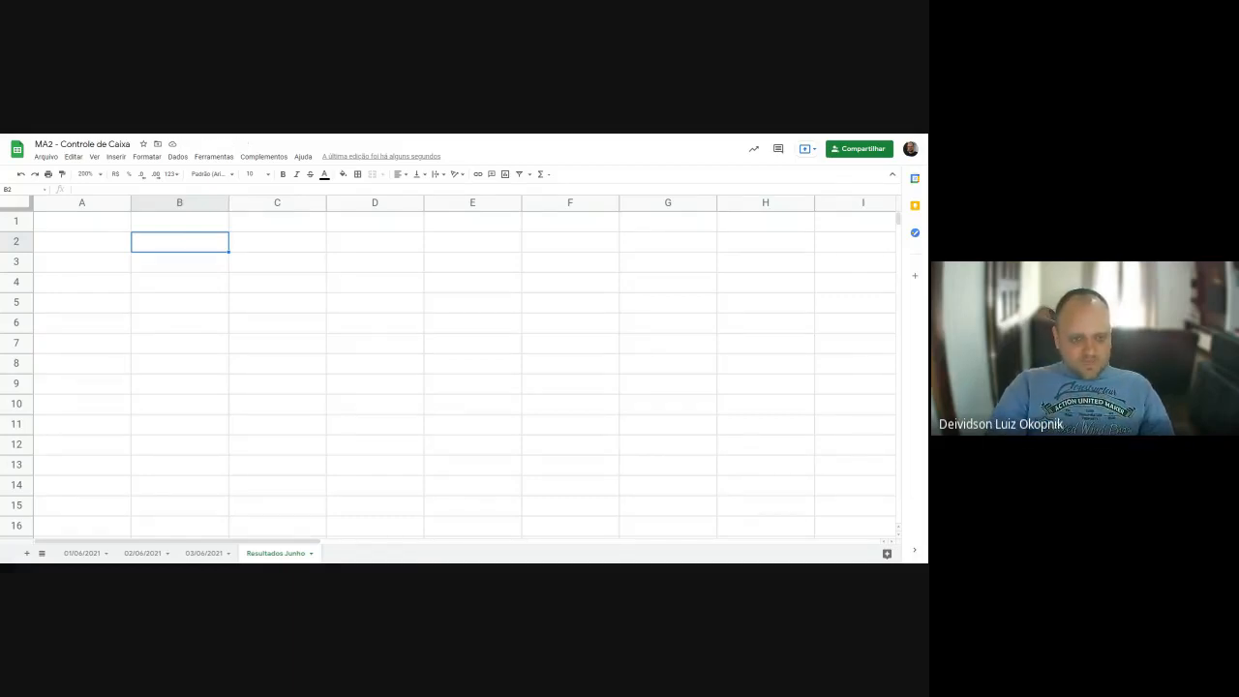
text(Resulta)
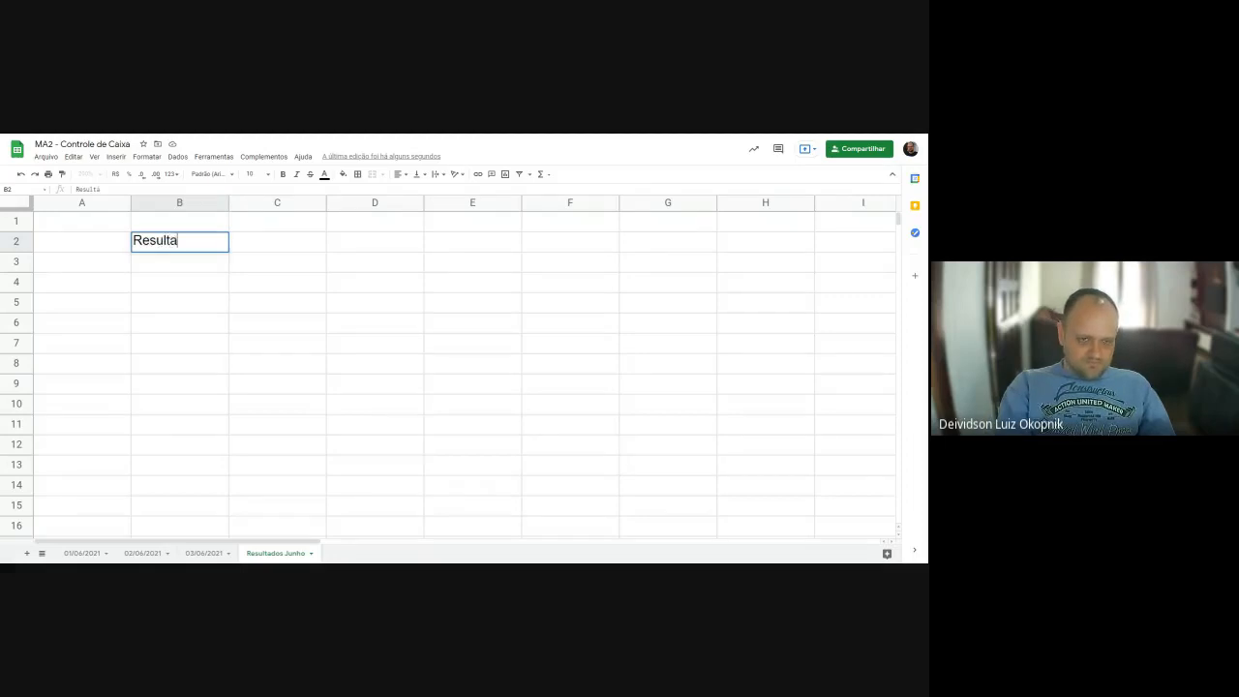
text(do Mensal)
key(Return)
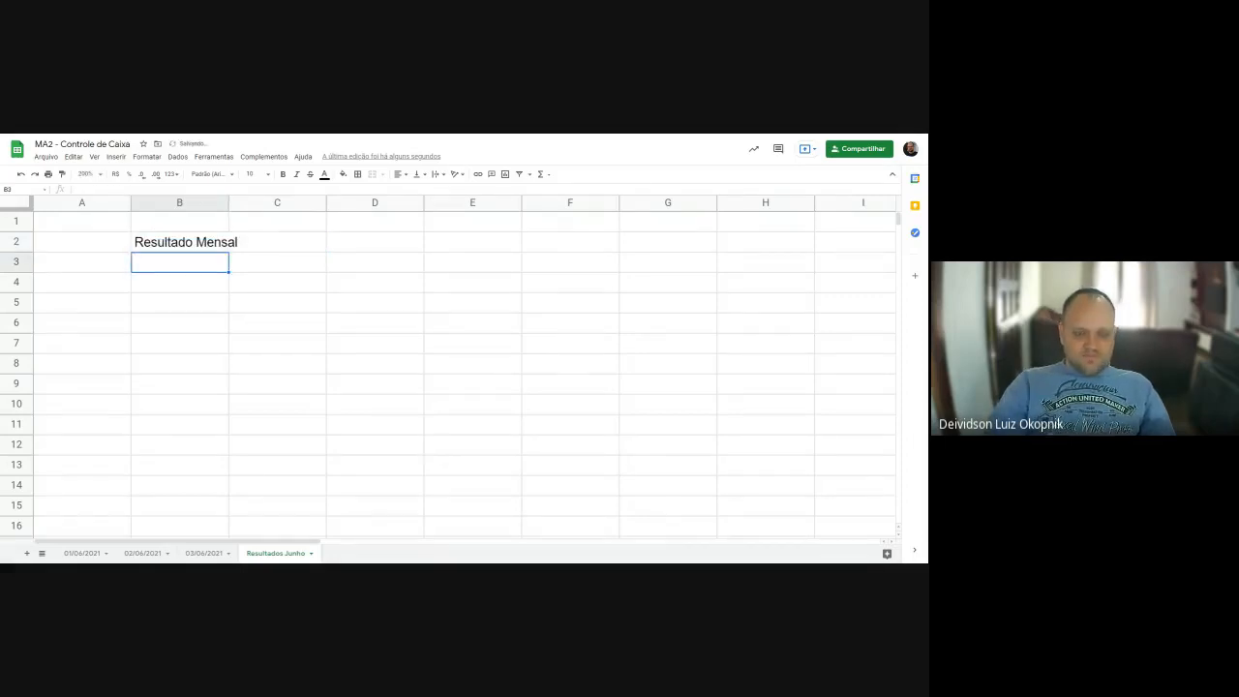
drag(179, 242, 521, 237)
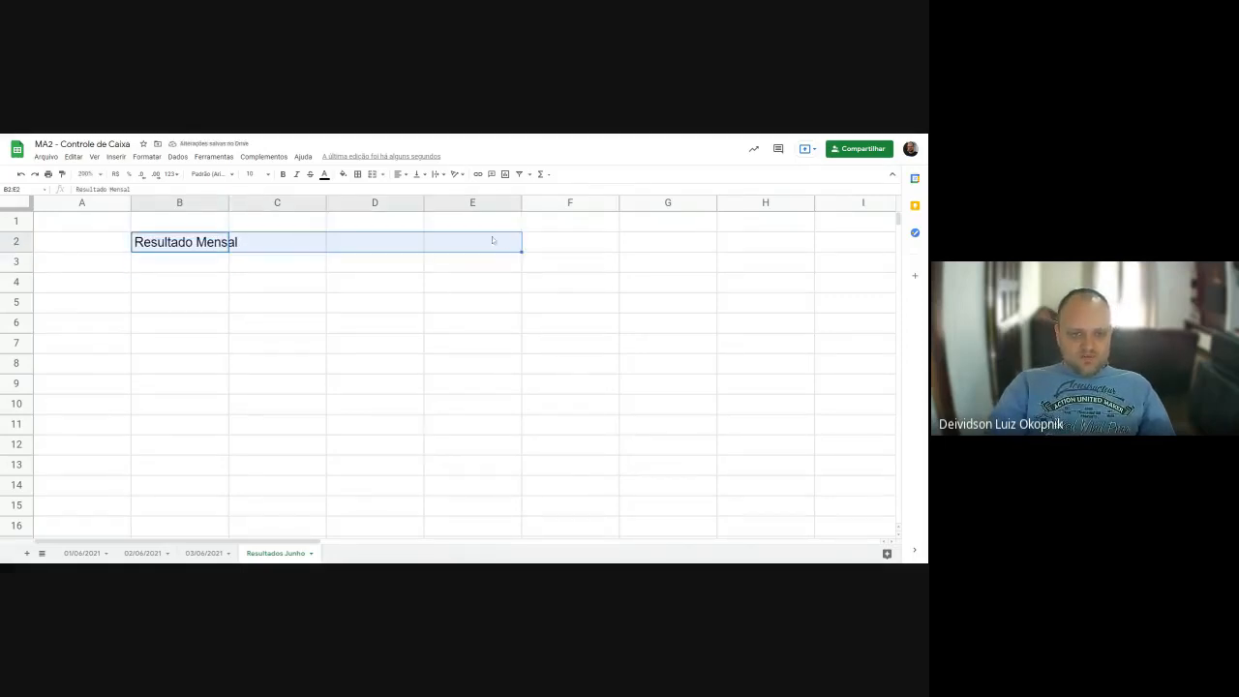
click(371, 174)
Enter the column headers "Dia" in B4 and "Saldo Caixa" in C4.
click(213, 287)
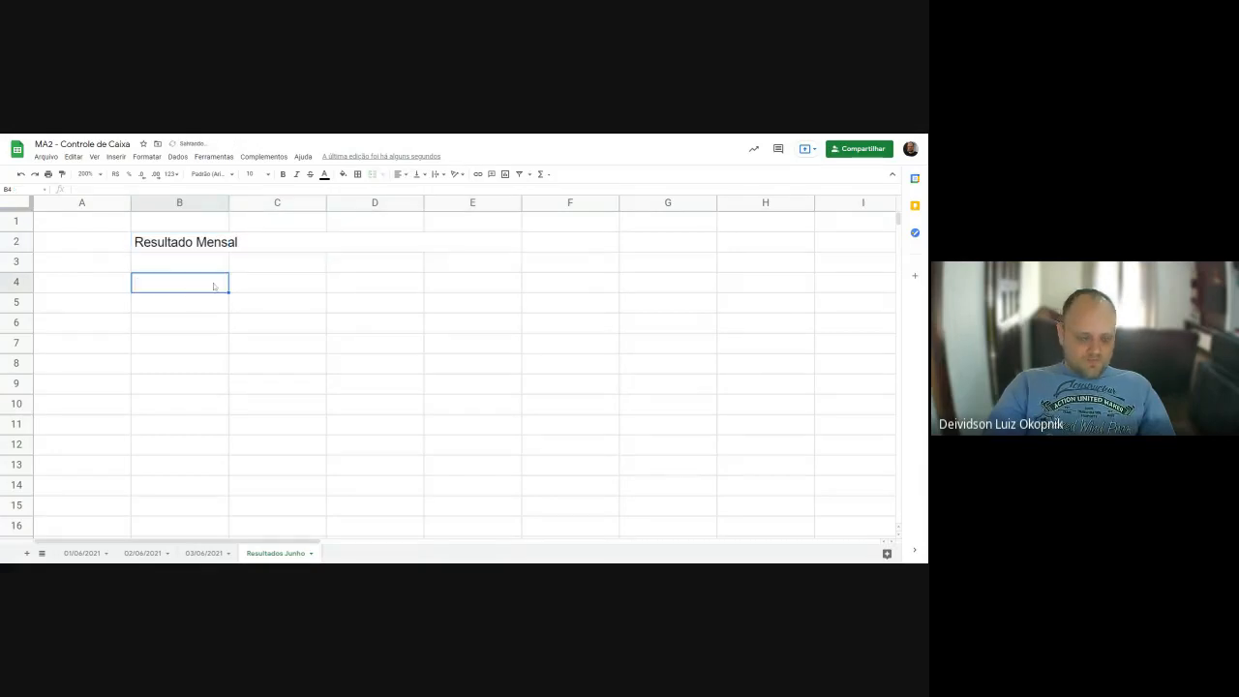
text(Dia)
key(Tab)
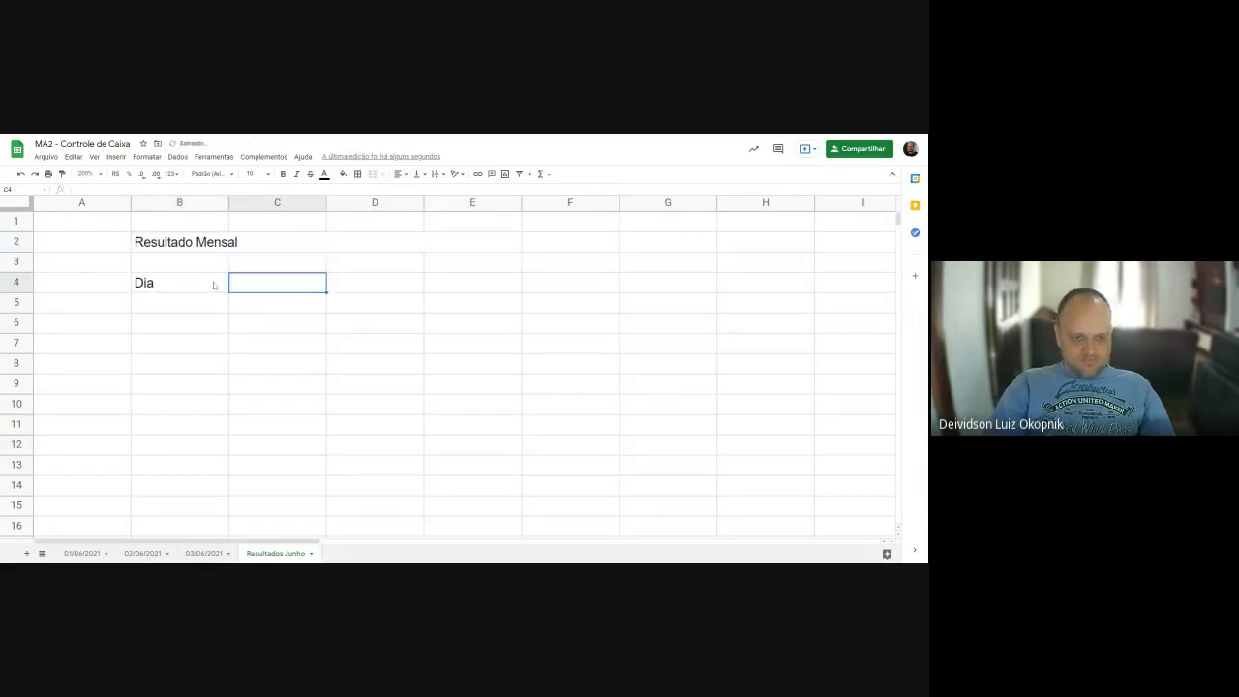
text(Saldo Caixa)
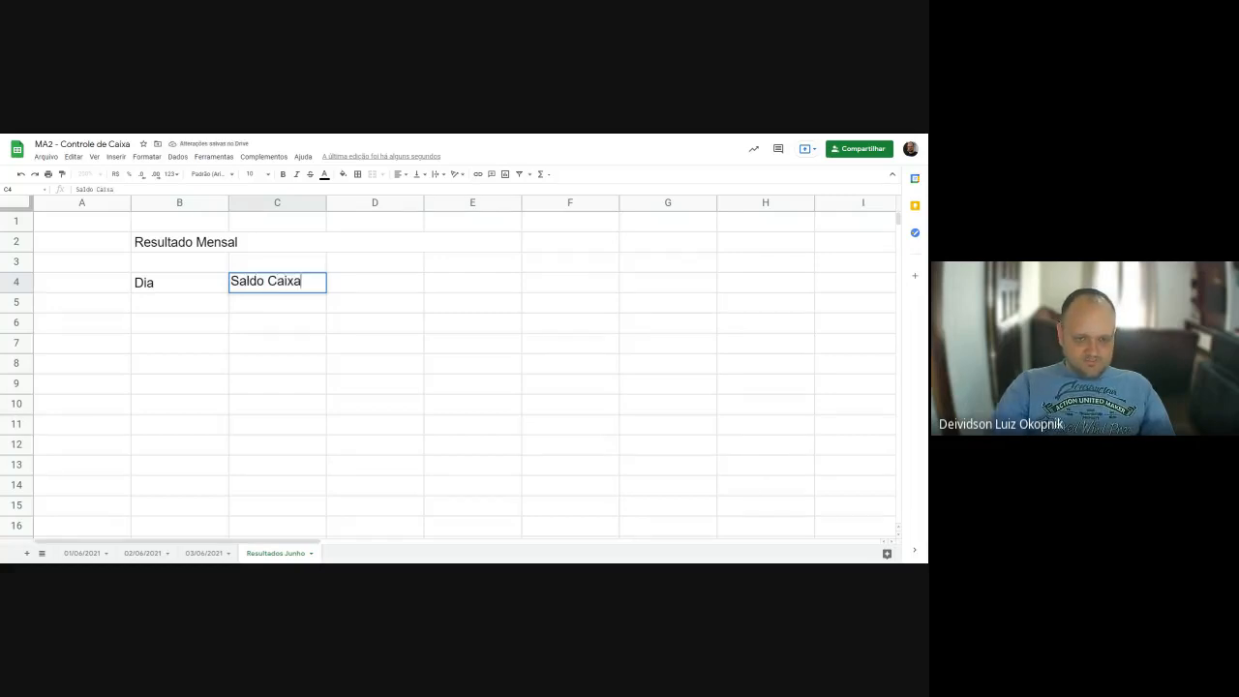
key(Tab)
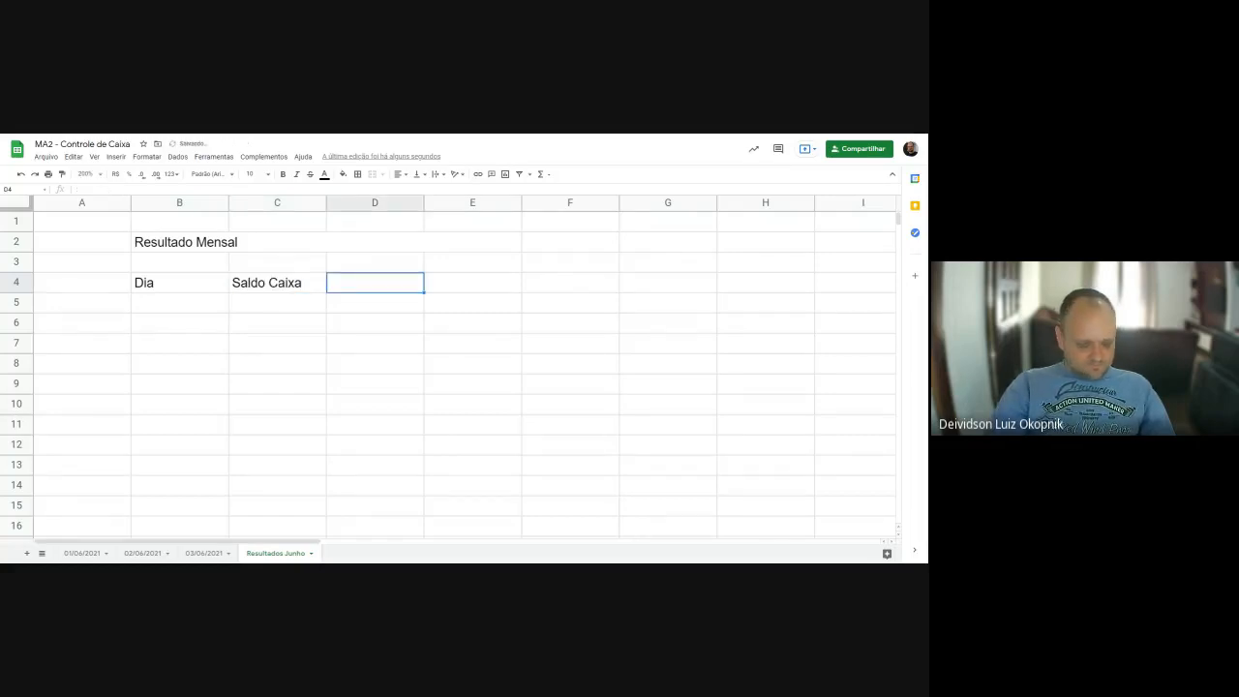
Change the C4 header to "Saldo do Dia" and enter the header "Saldo do Caixa" in D4.
click(277, 282)
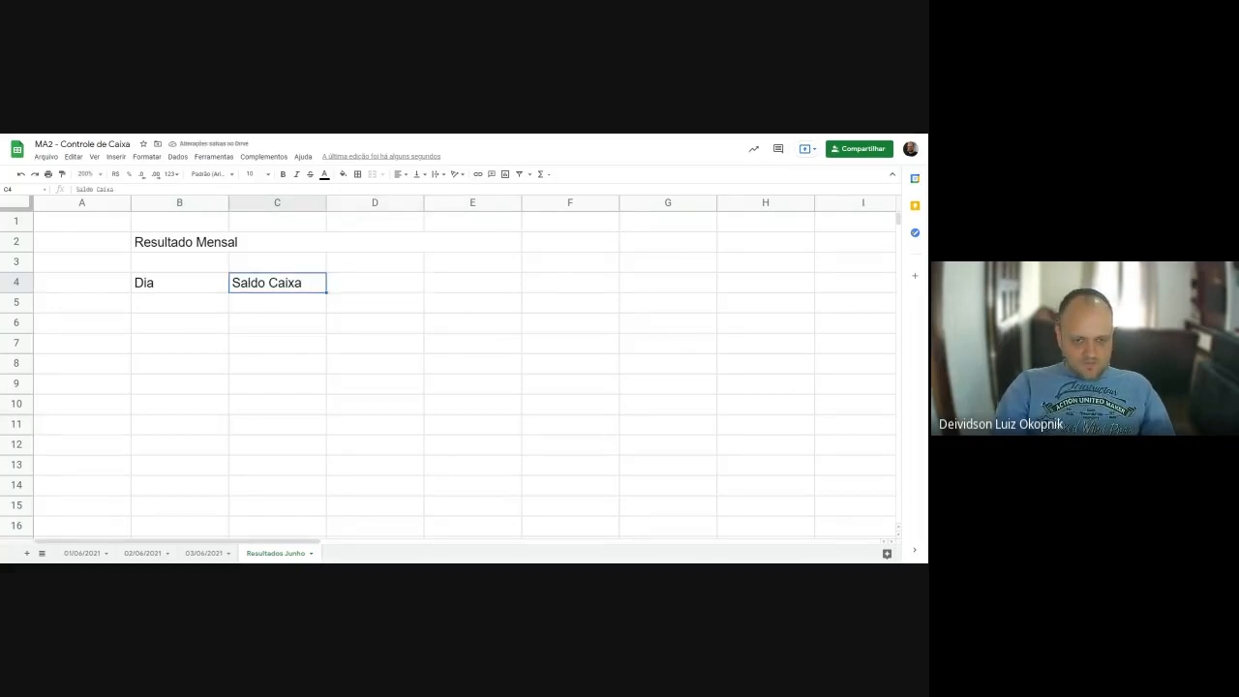
text(Saldo d)
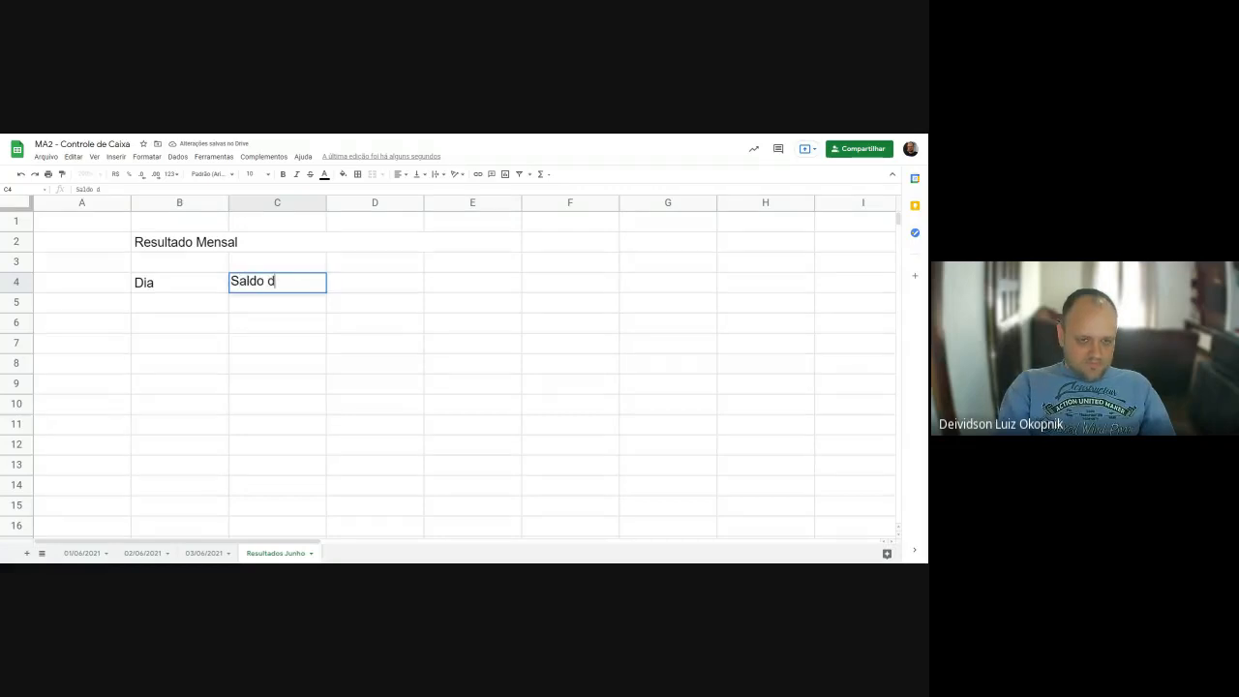
text(o Dia)
key(Tab)
text(Sa)
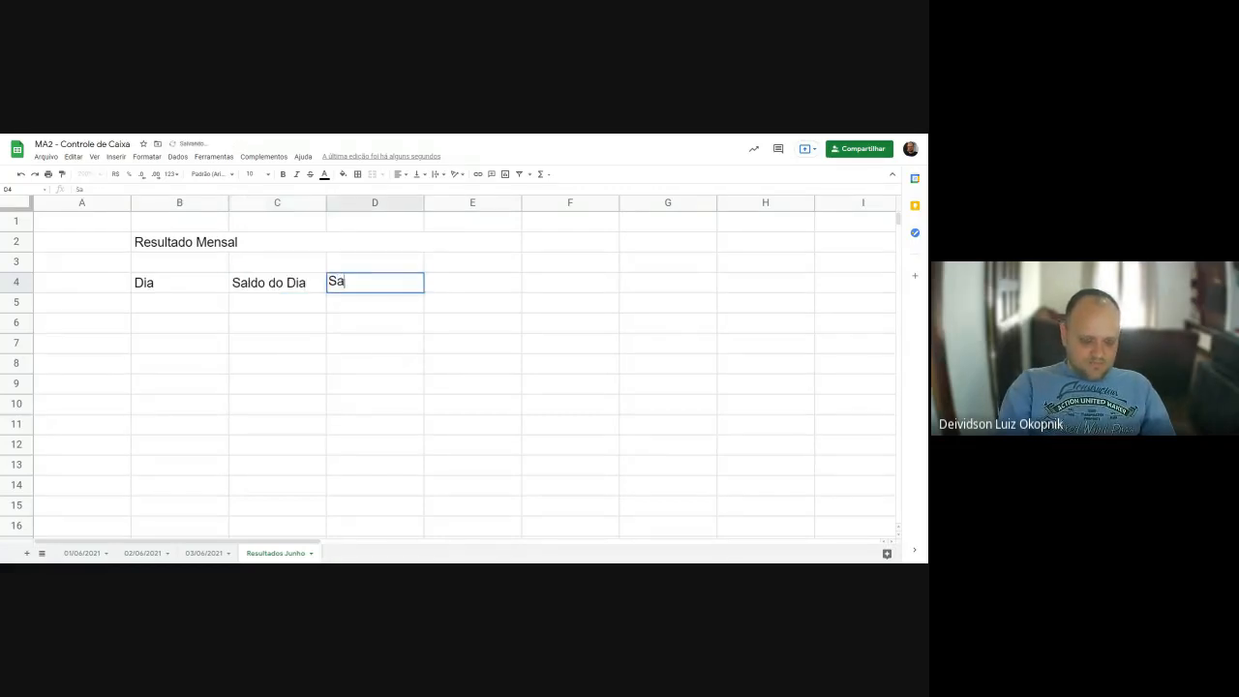
text(ldo do Caixa)
key(Return)
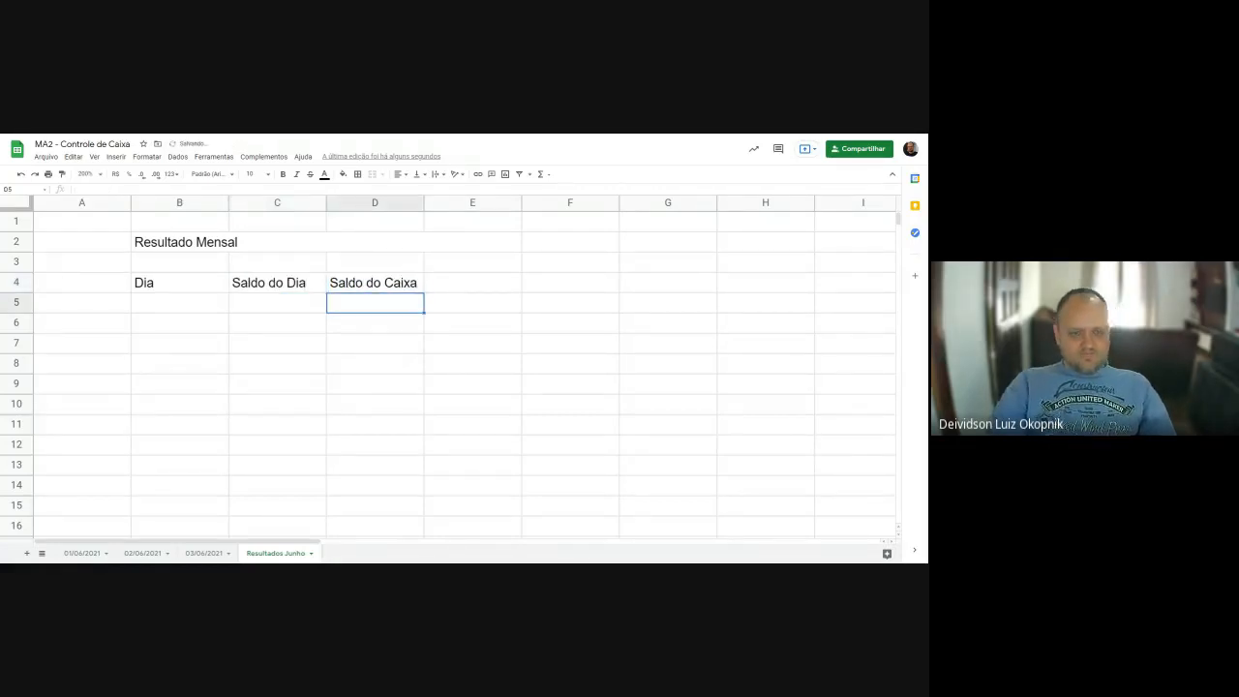
Link B5 under "Dia" to the date in D3 of the 01/06/2021 sheet.
click(189, 304)
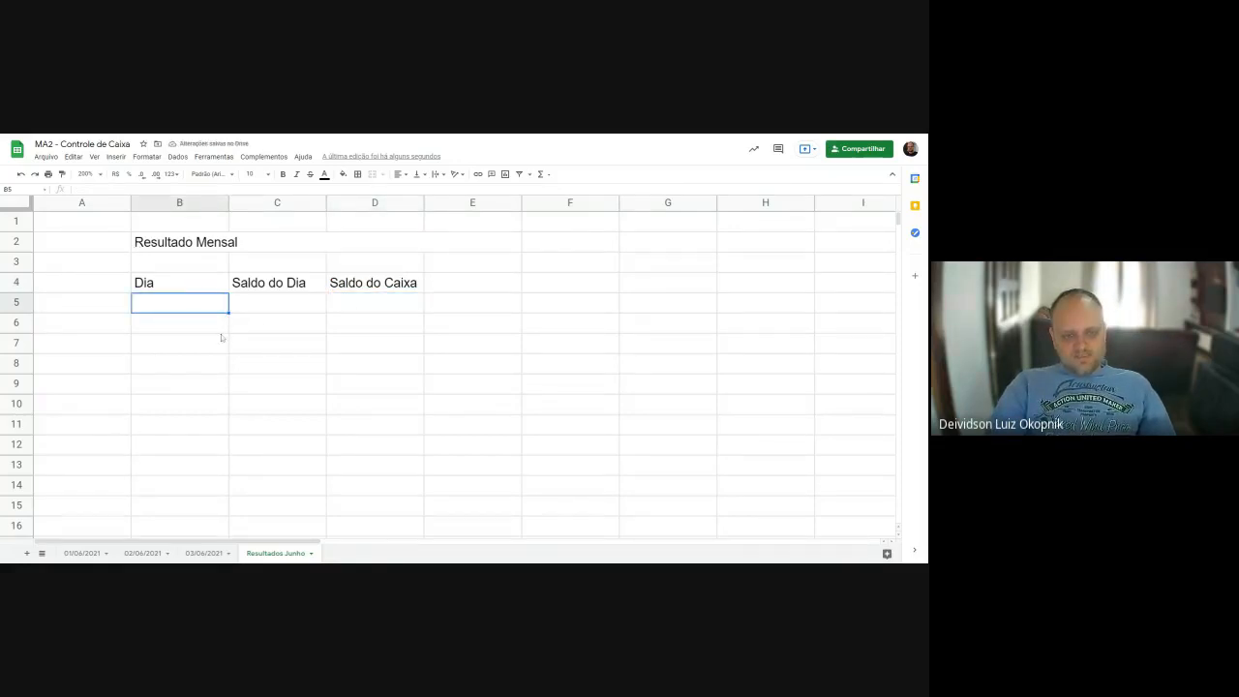
text(=)
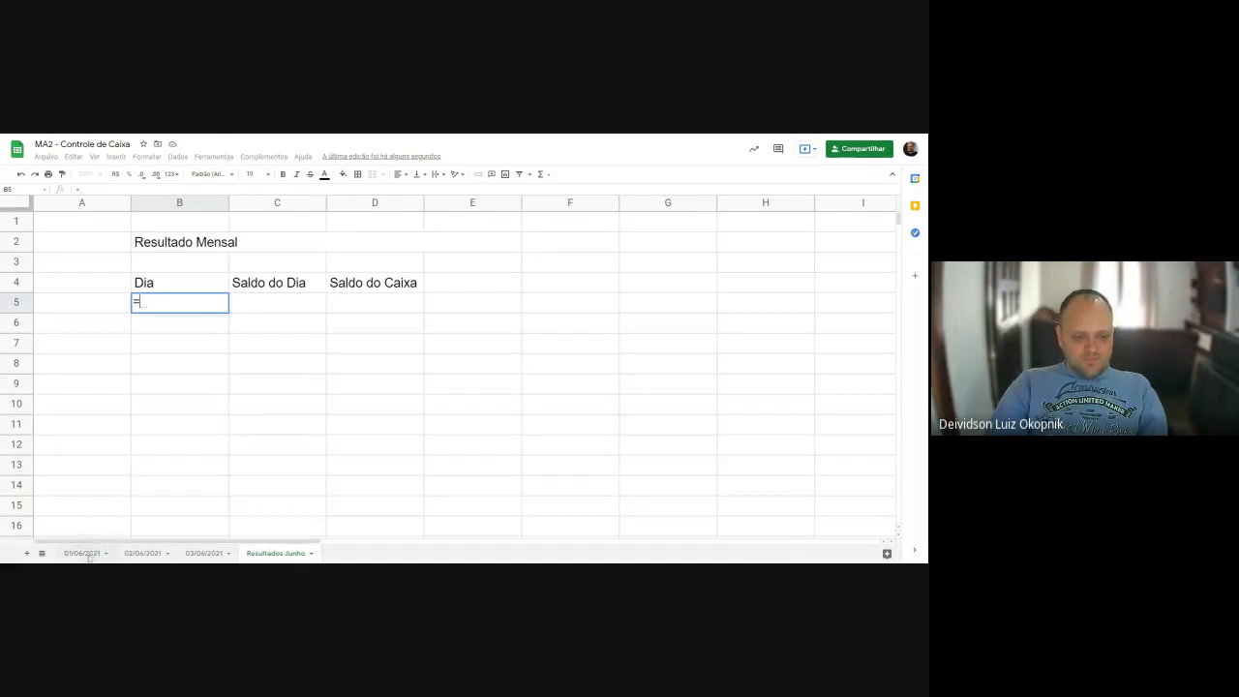
click(83, 552)
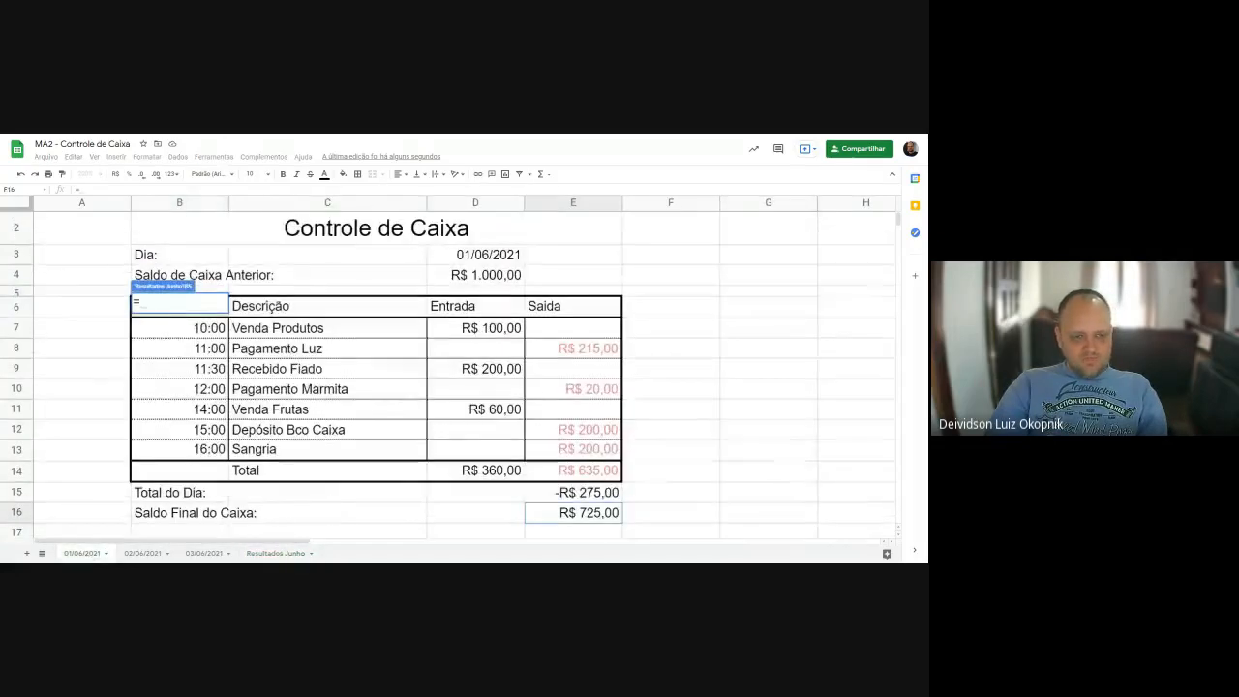
click(480, 256)
key(Return)
Link C5 under "Saldo do Dia" to the day total in E15 of the 01/06/2021 sheet.
click(281, 302)
text(=)
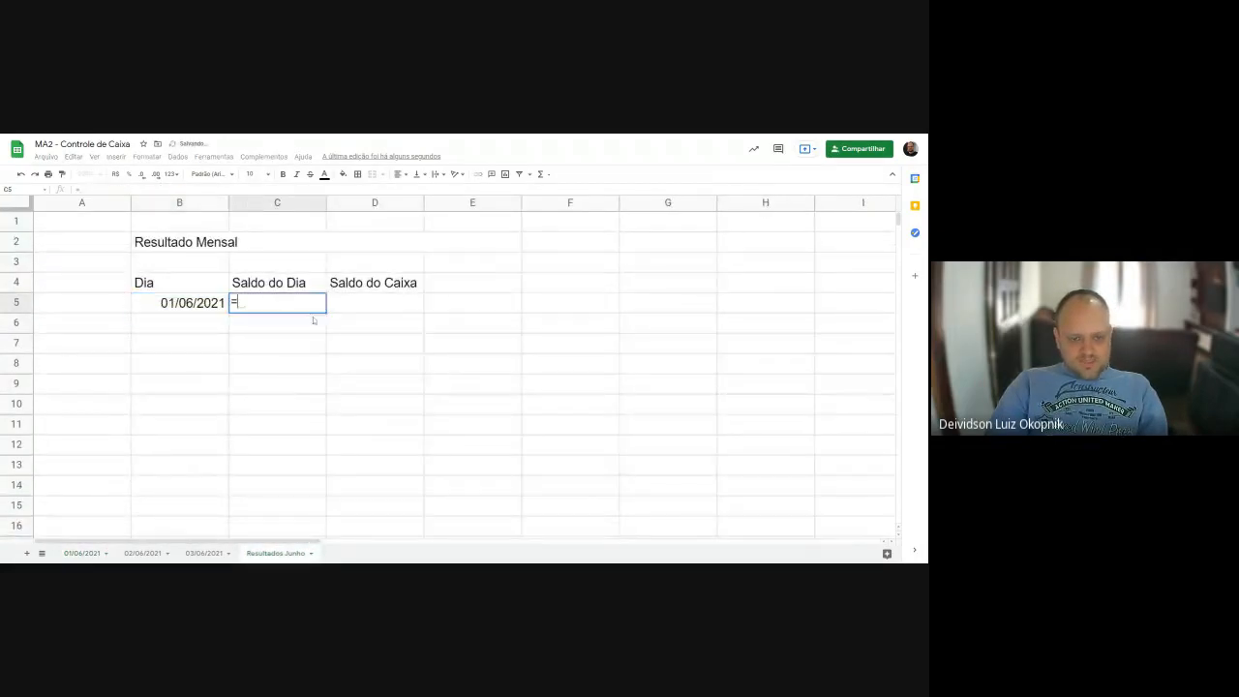
click(82, 553)
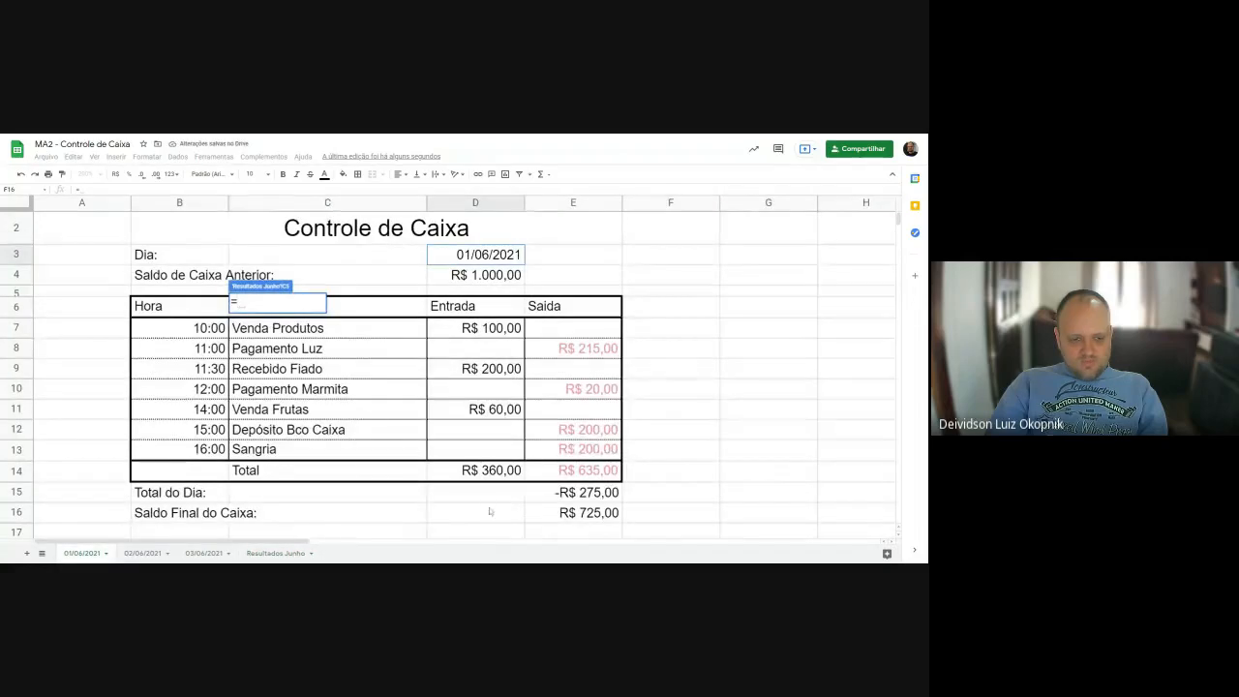
click(567, 493)
key(Return)
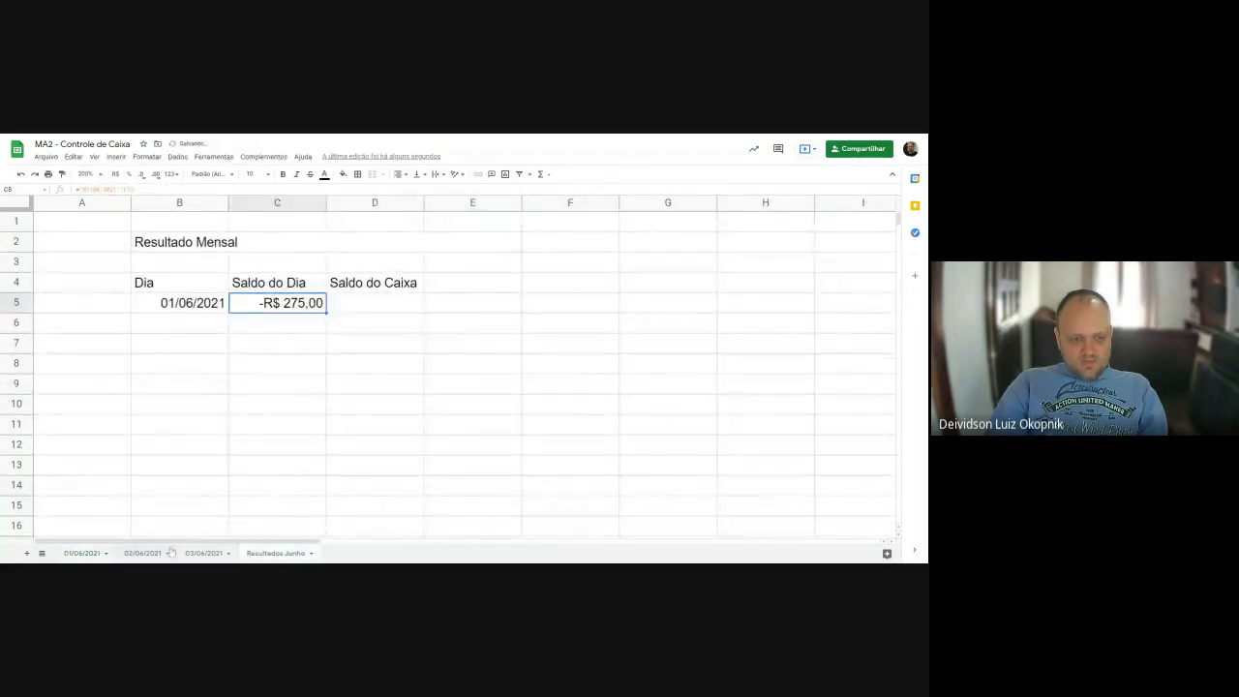
Link D5 under "Saldo do Caixa" to the final cash balance in E16 of the 01/06/2021 sheet.
click(82, 553)
click(588, 511)
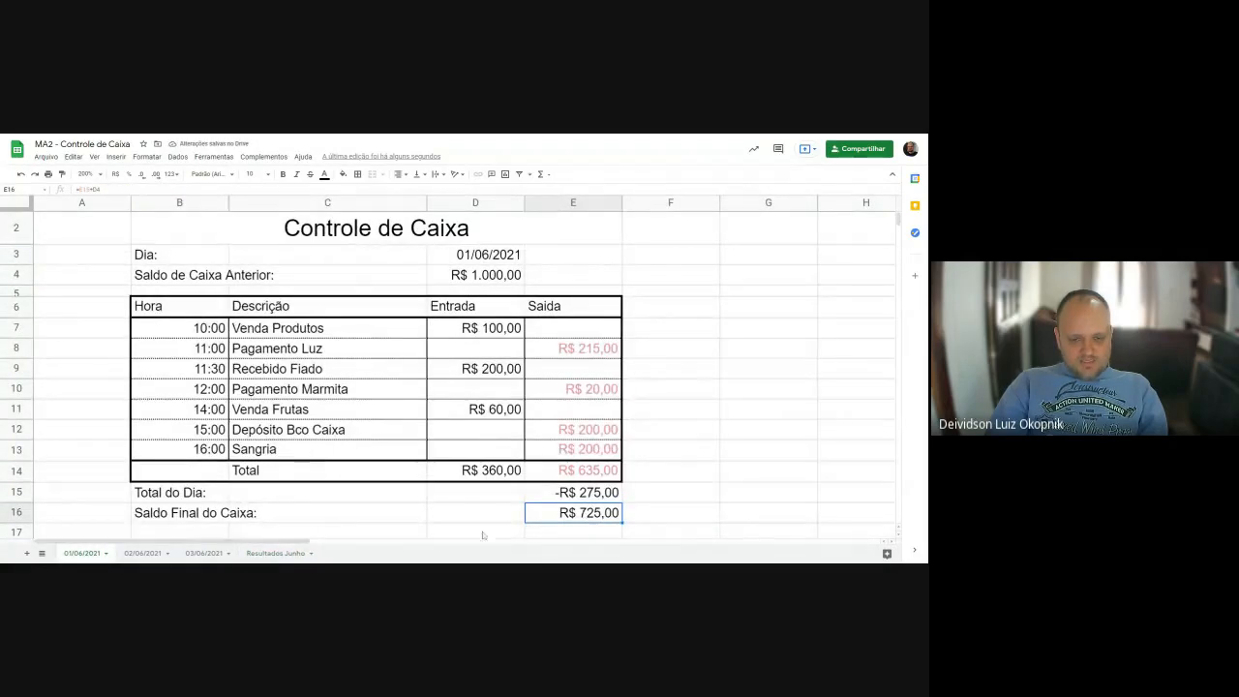
click(276, 552)
key(Right)
text(=)
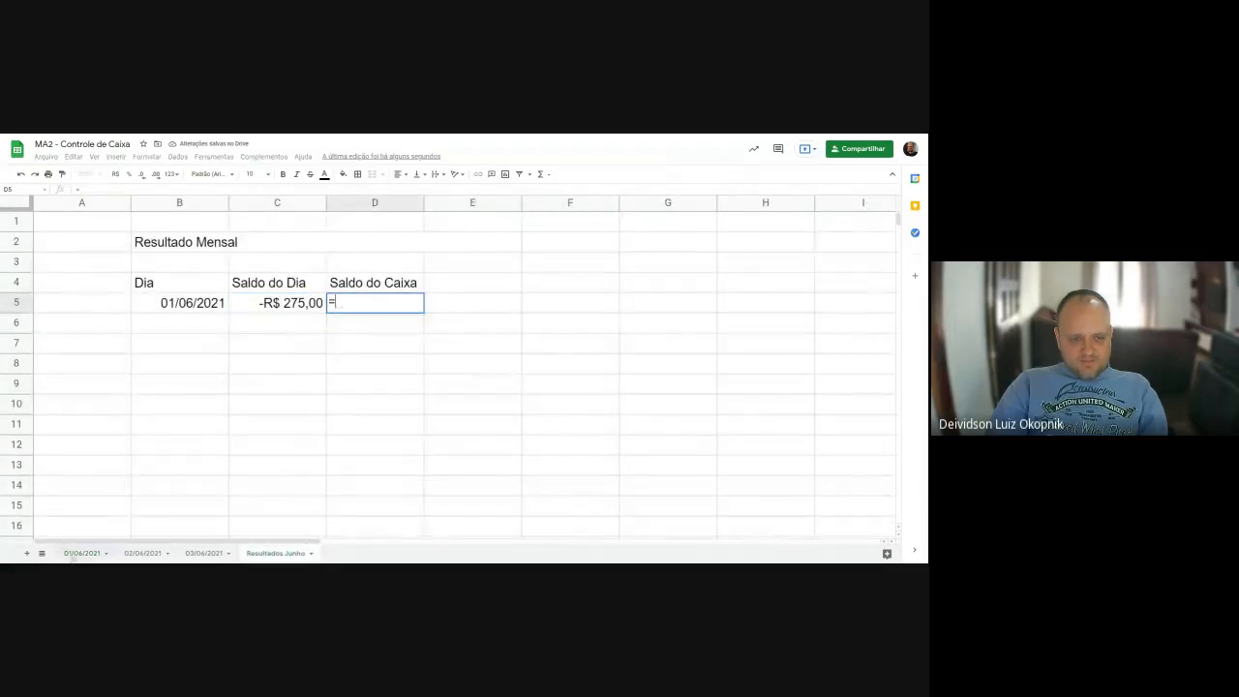
click(79, 552)
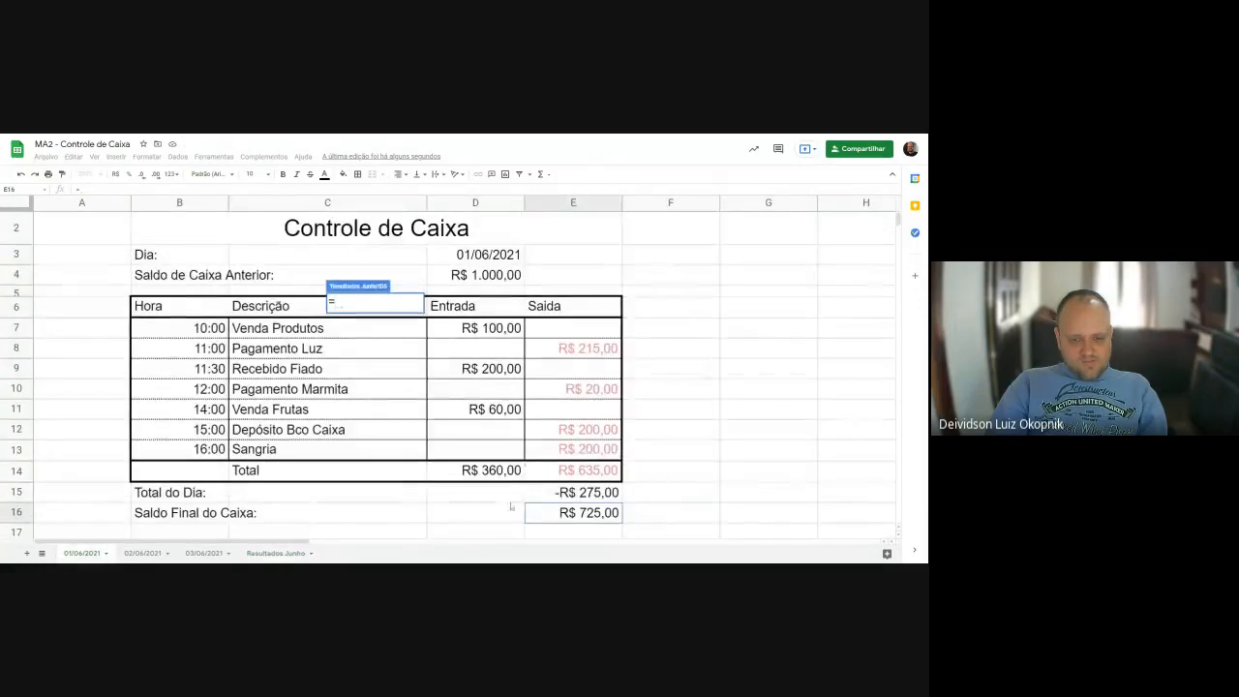
click(566, 512)
key(Return)
click(431, 426)
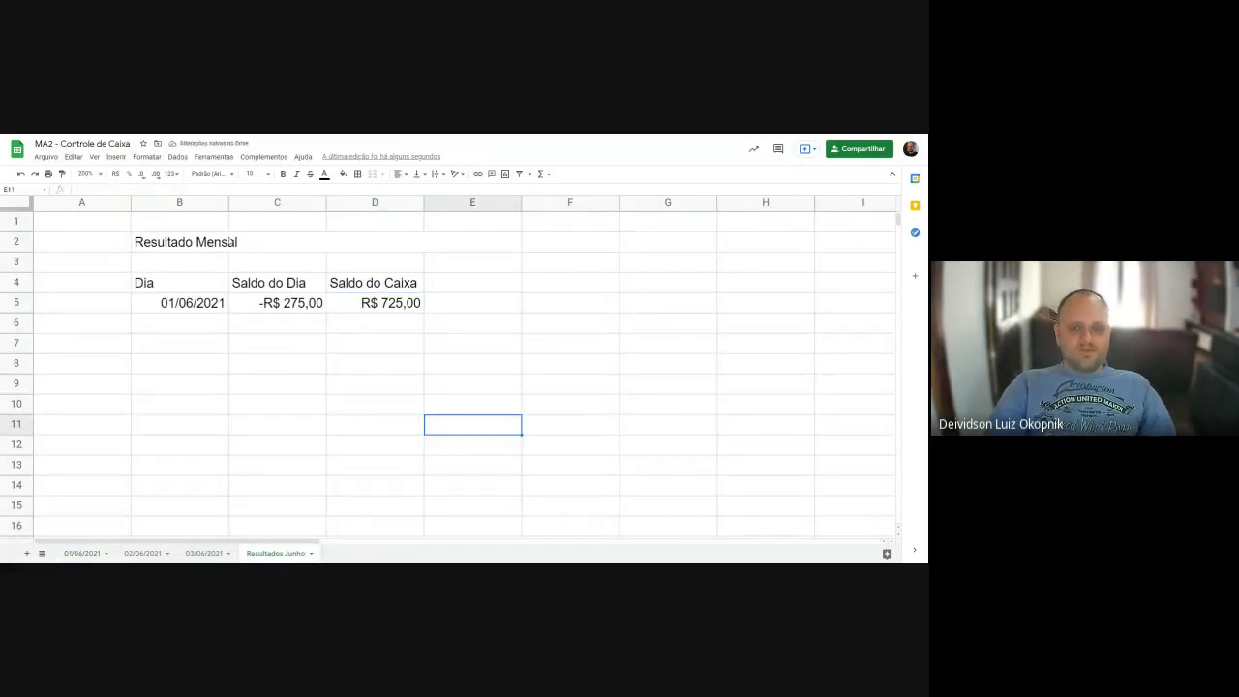
click(478, 312)
click(476, 292)
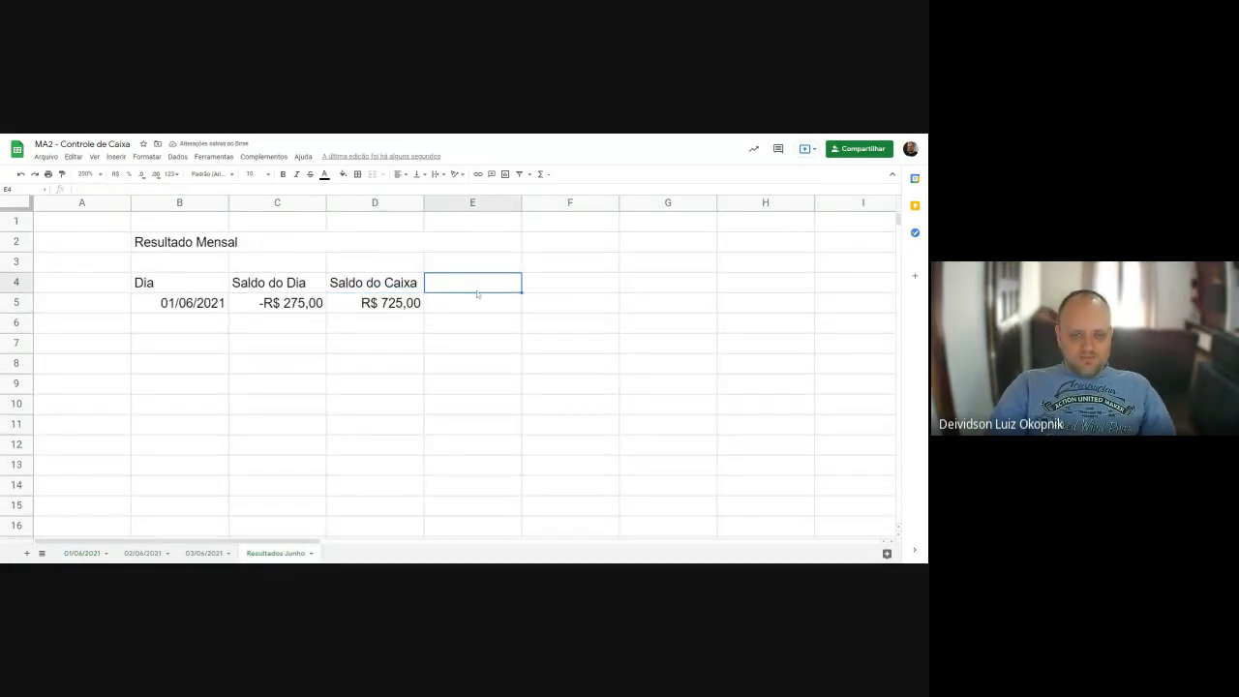
Try to fill the formulas in B5:D5 down to row 6, and undo the fill.
click(209, 310)
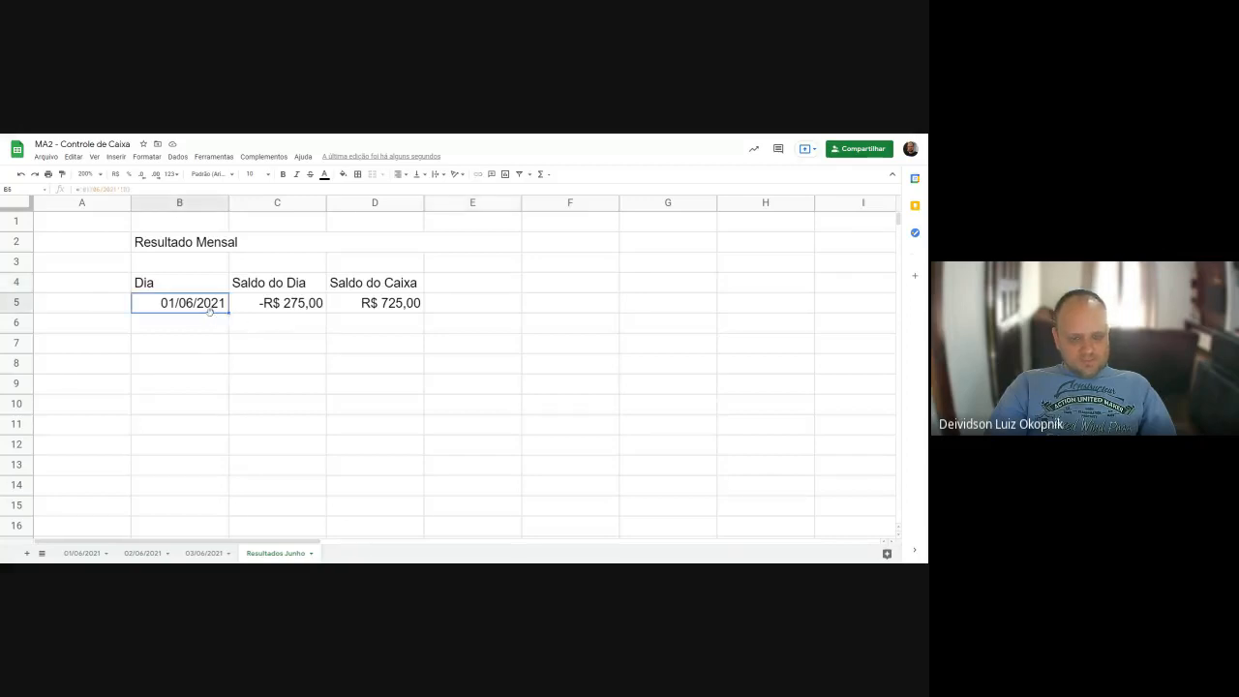
drag(191, 308, 437, 339)
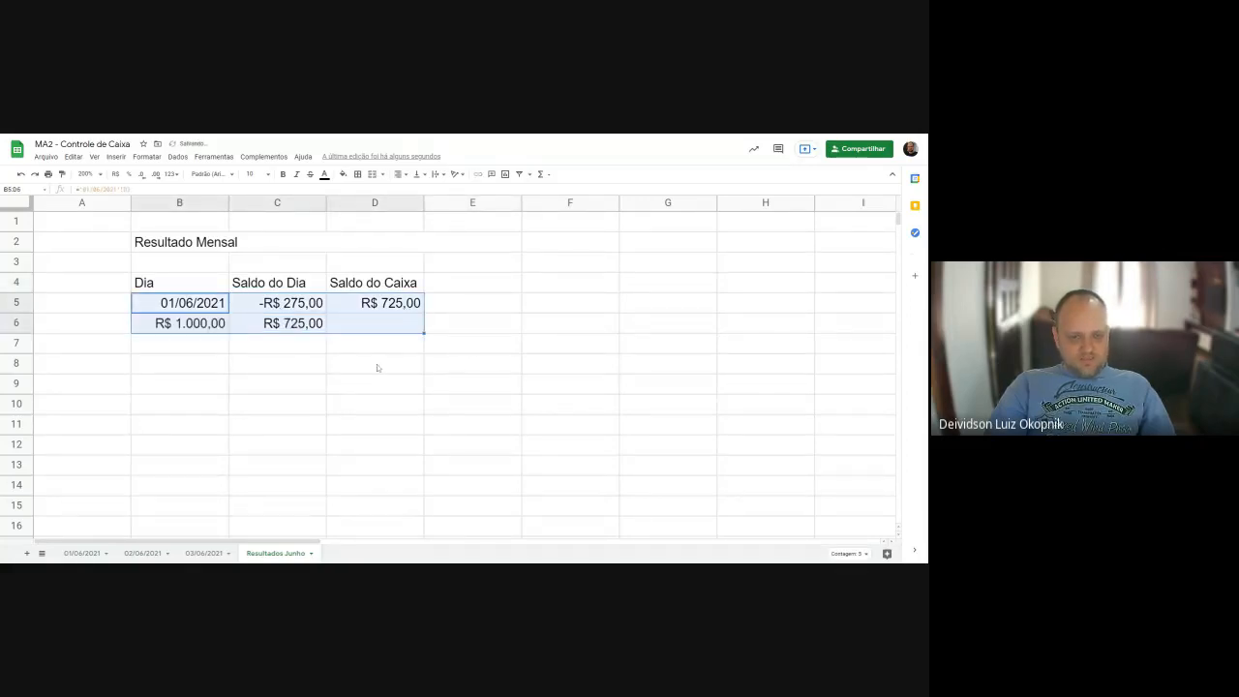
key(ctrl+z)
click(193, 324)
Copy the first result row, B5:D5.
click(182, 308)
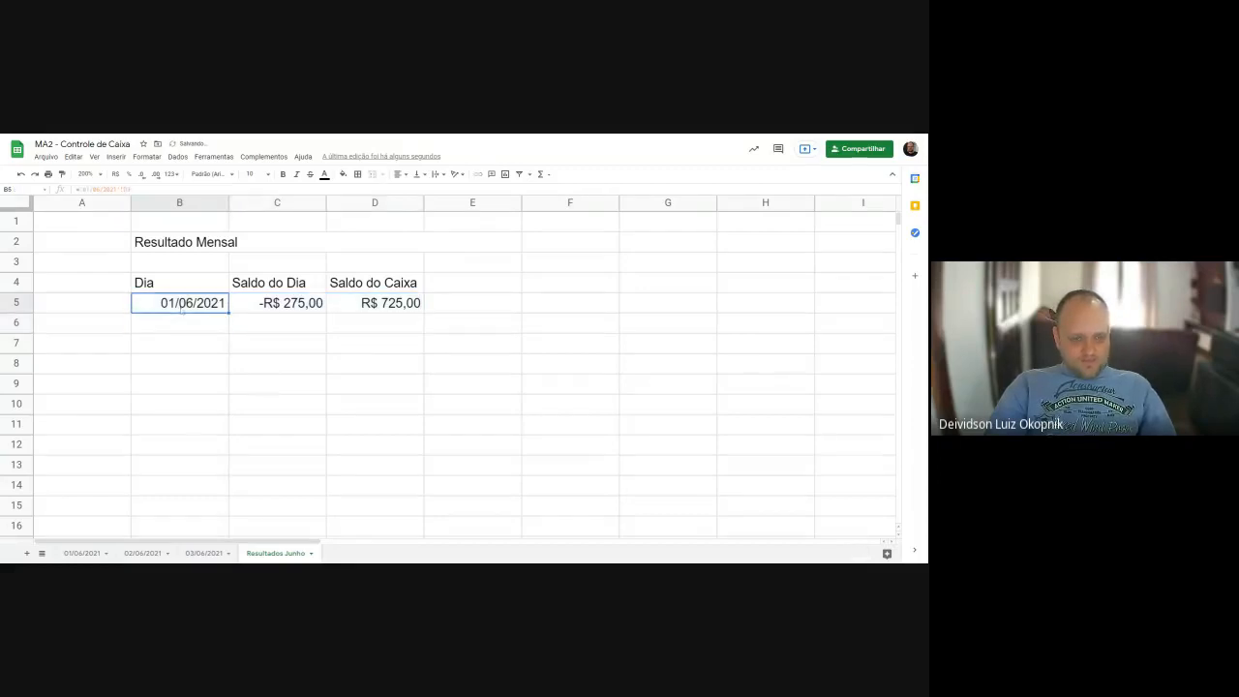
key(shift+Right)
key(shift+Right)
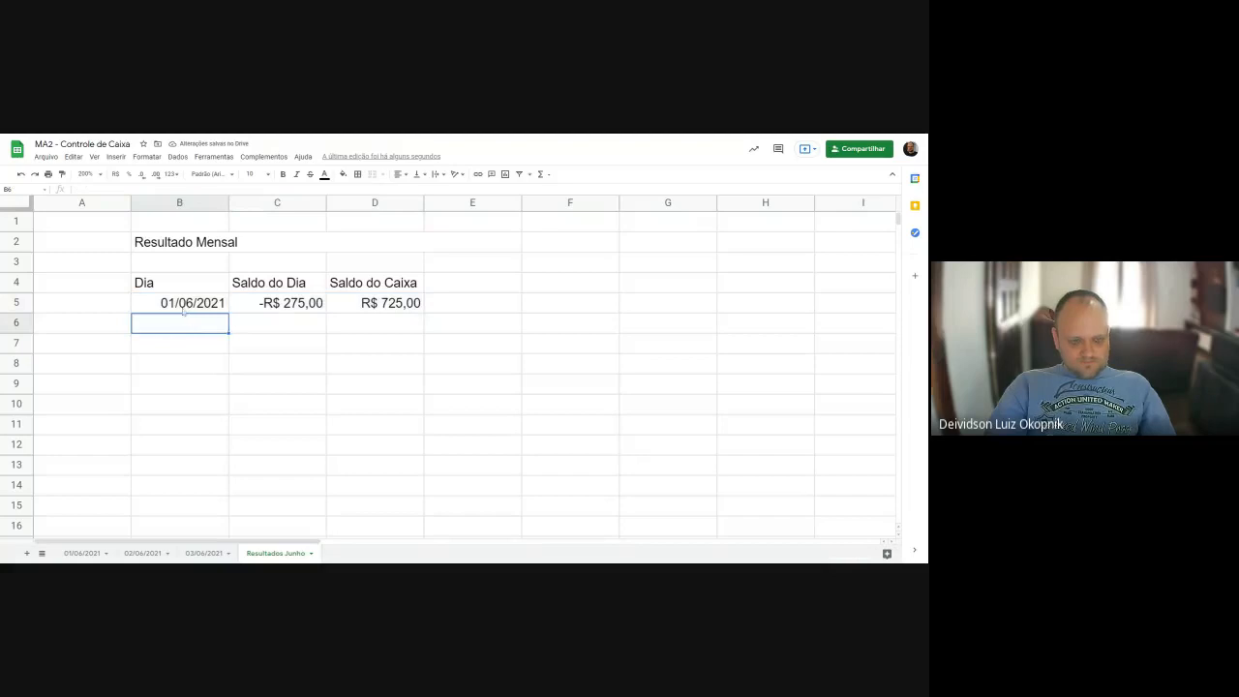
key(Up)
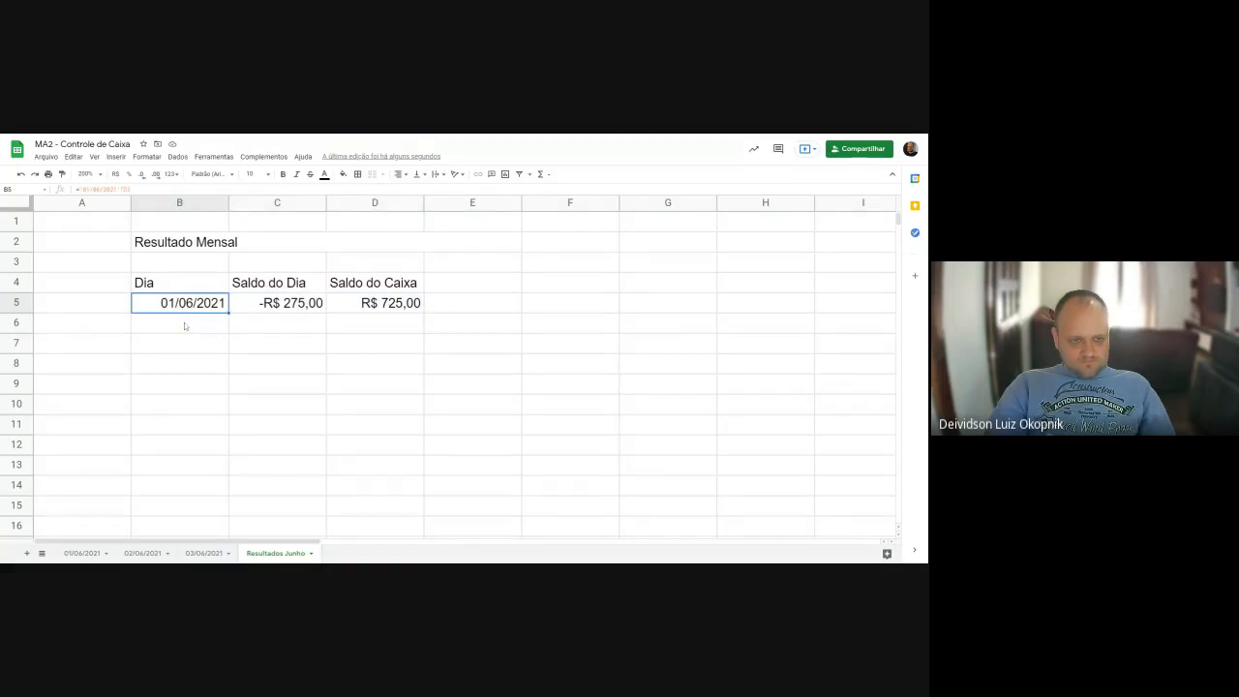
shift+click(368, 304)
key(ctrl+c)
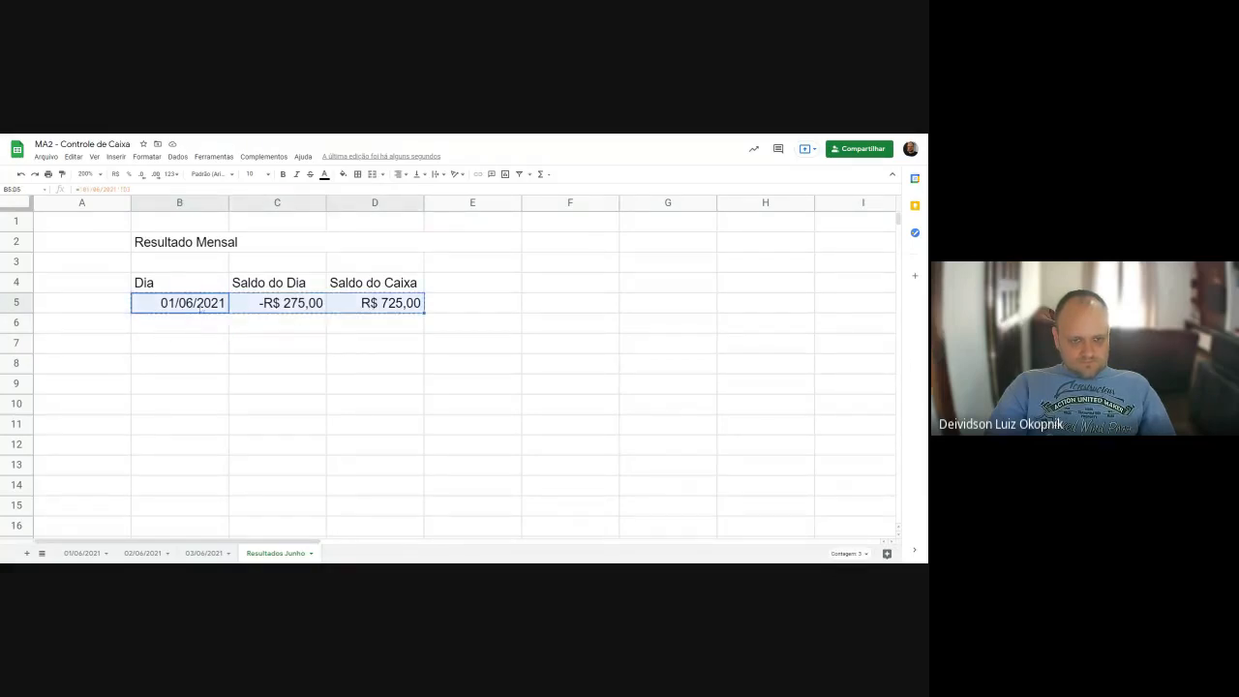
Make the 01/06/2021 sheet references in B5, C5 and D5 absolute, as $D$3, $E$15 and $E$16.
click(201, 307)
click(124, 189)
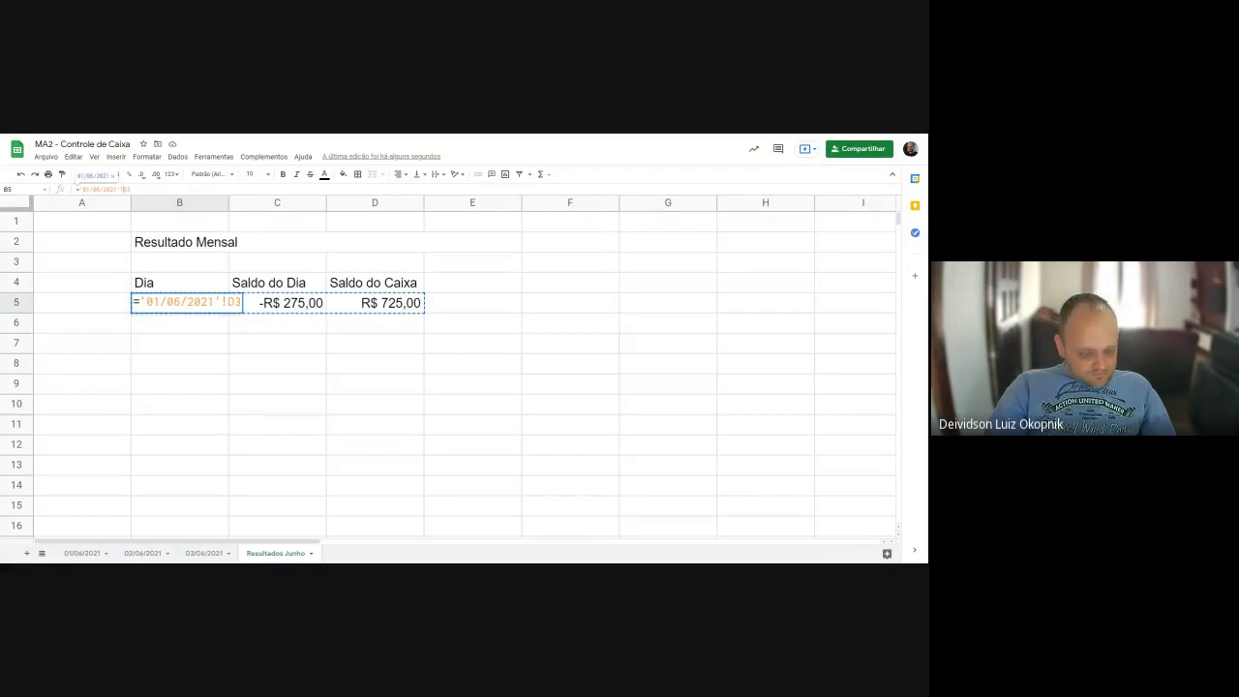
key(F4)
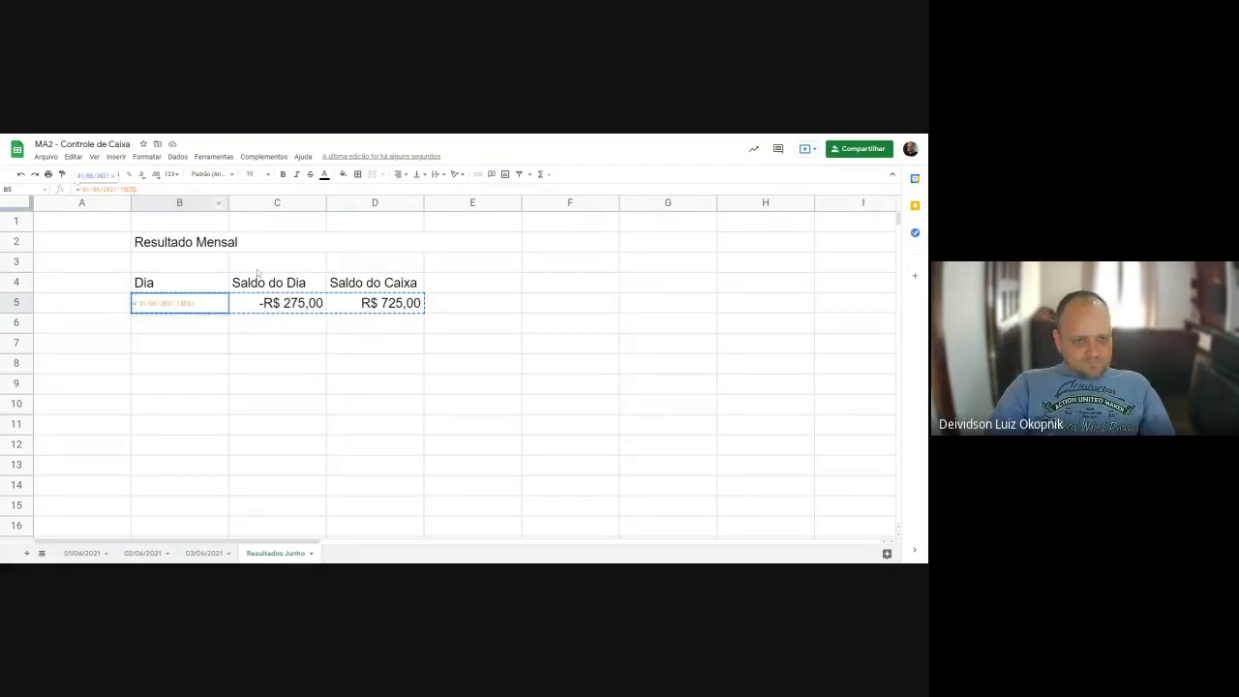
click(274, 306)
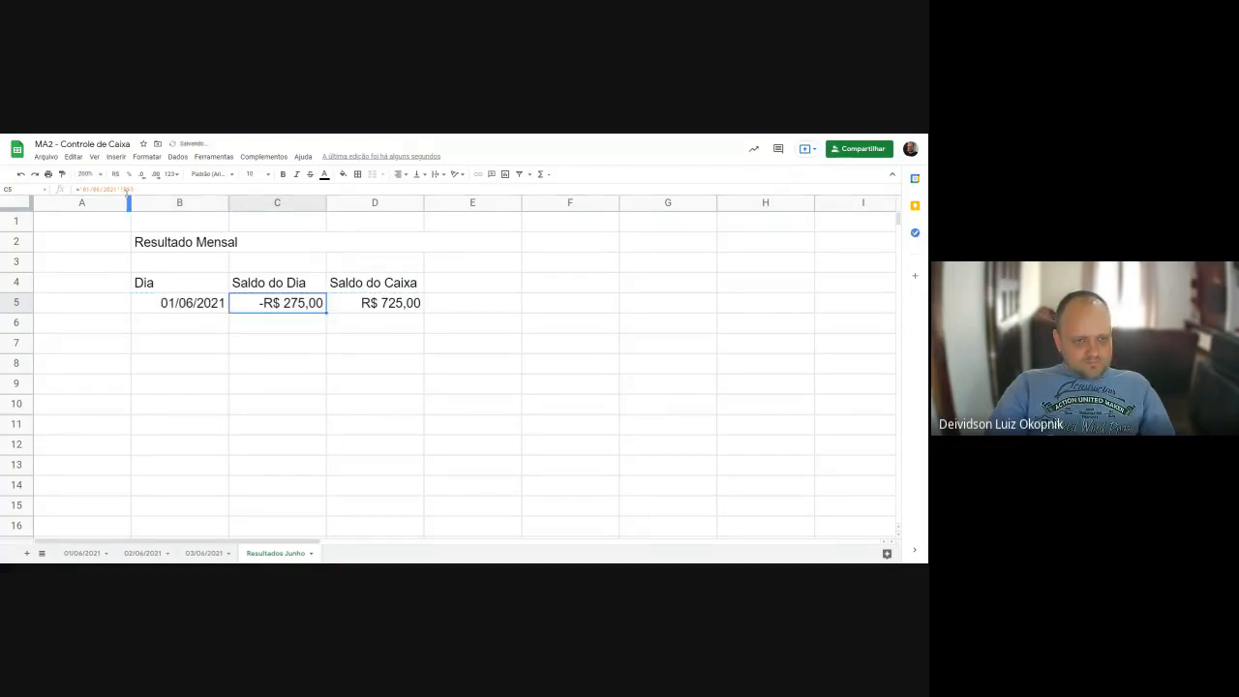
click(126, 190)
text($E$)
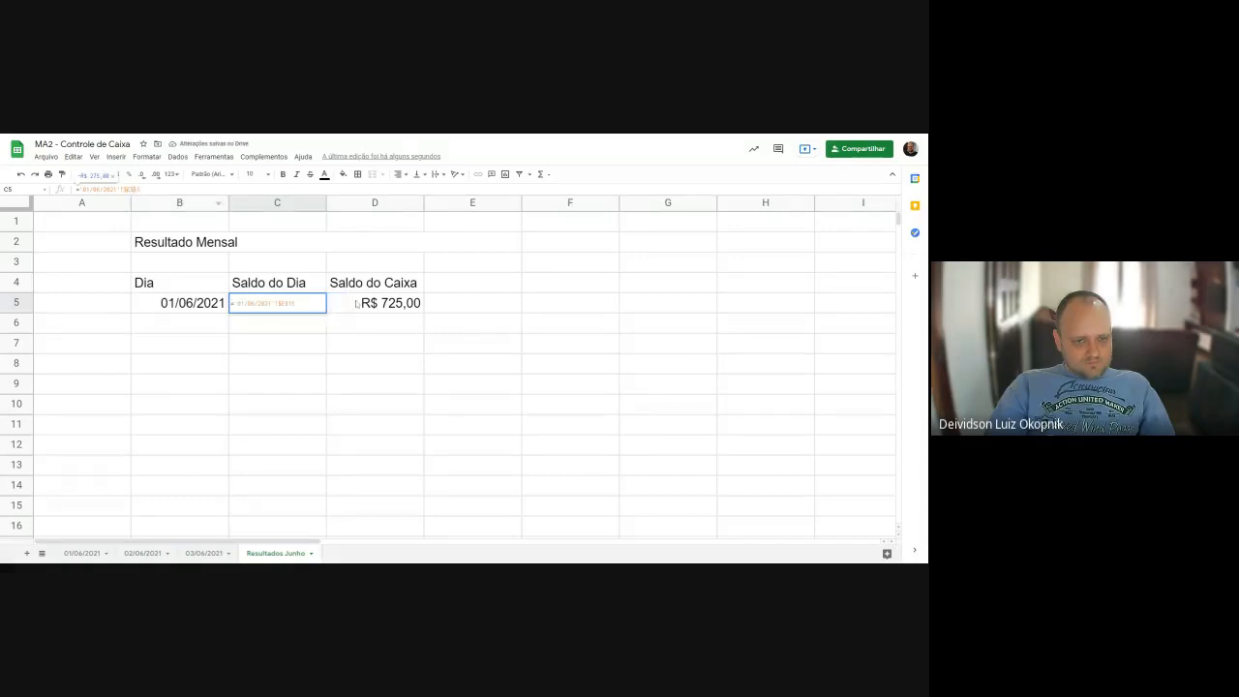
click(356, 304)
click(127, 189)
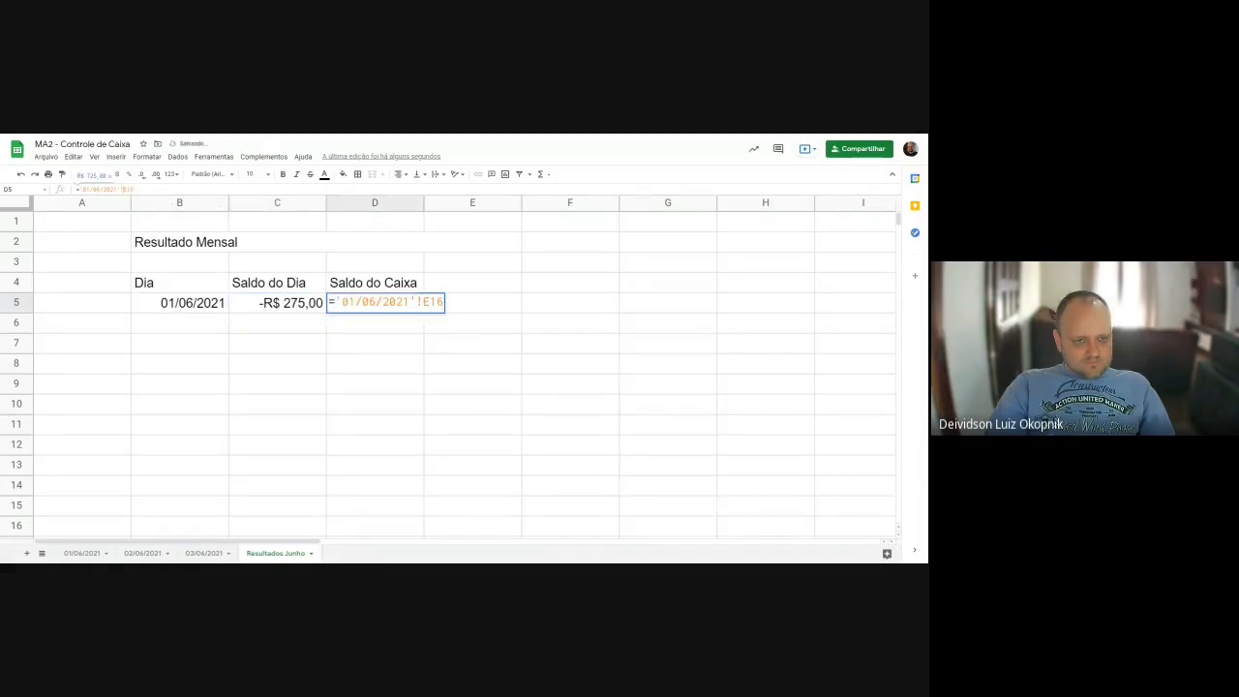
key(Return)
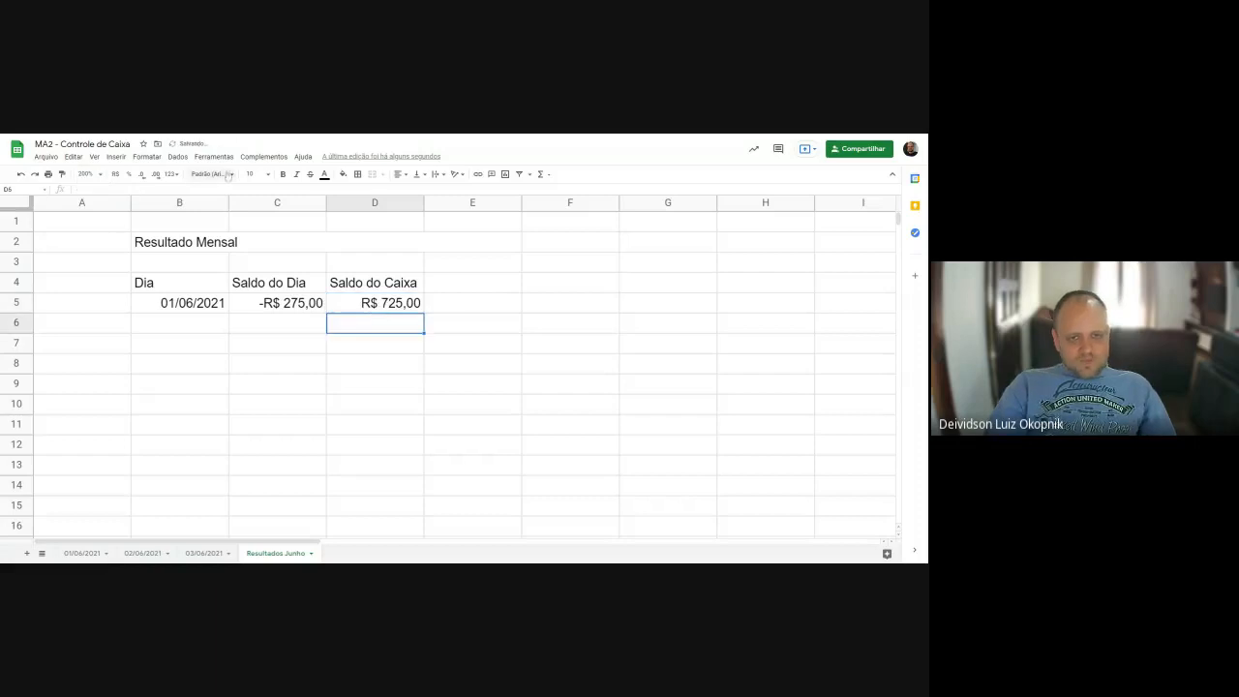
Fill B5:D5 down to row 6 and point the B6 date formula to the 02/06/2021 sheet.
drag(179, 303, 422, 331)
click(184, 327)
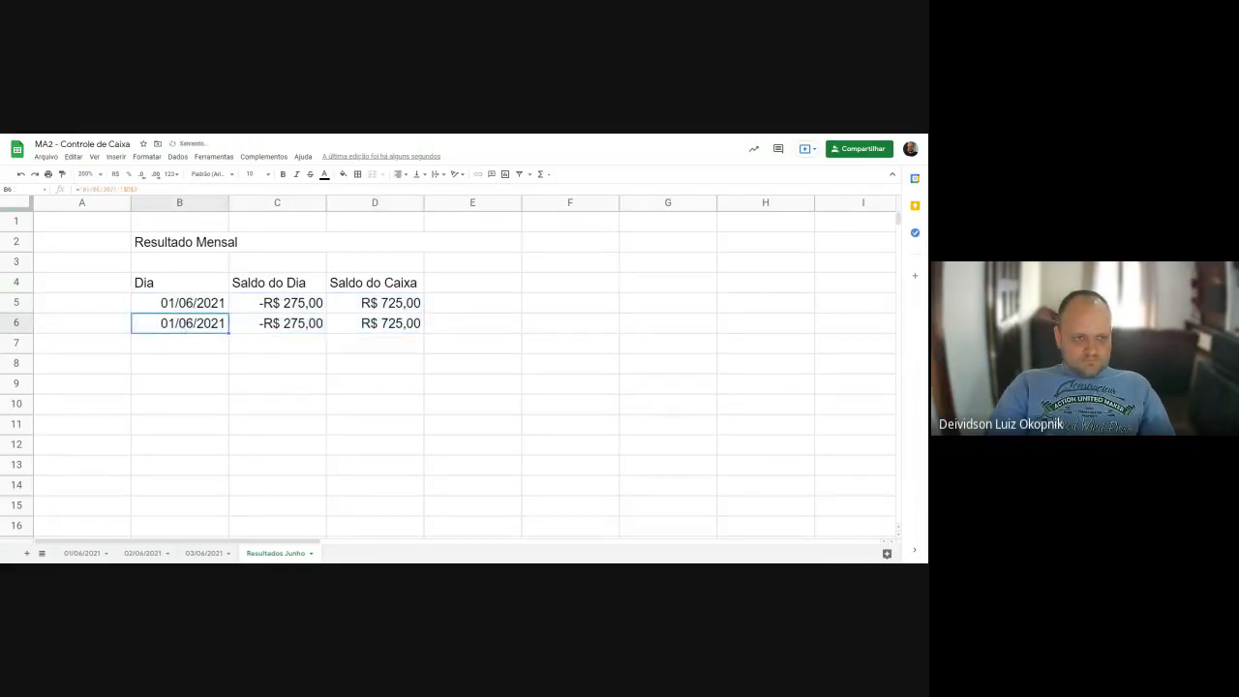
click(89, 190)
key(BackSpace)
text(2)
Point the day balance formula in C6 and the cash balance formula in D6 to the 02/06/2021 sheet.
click(278, 325)
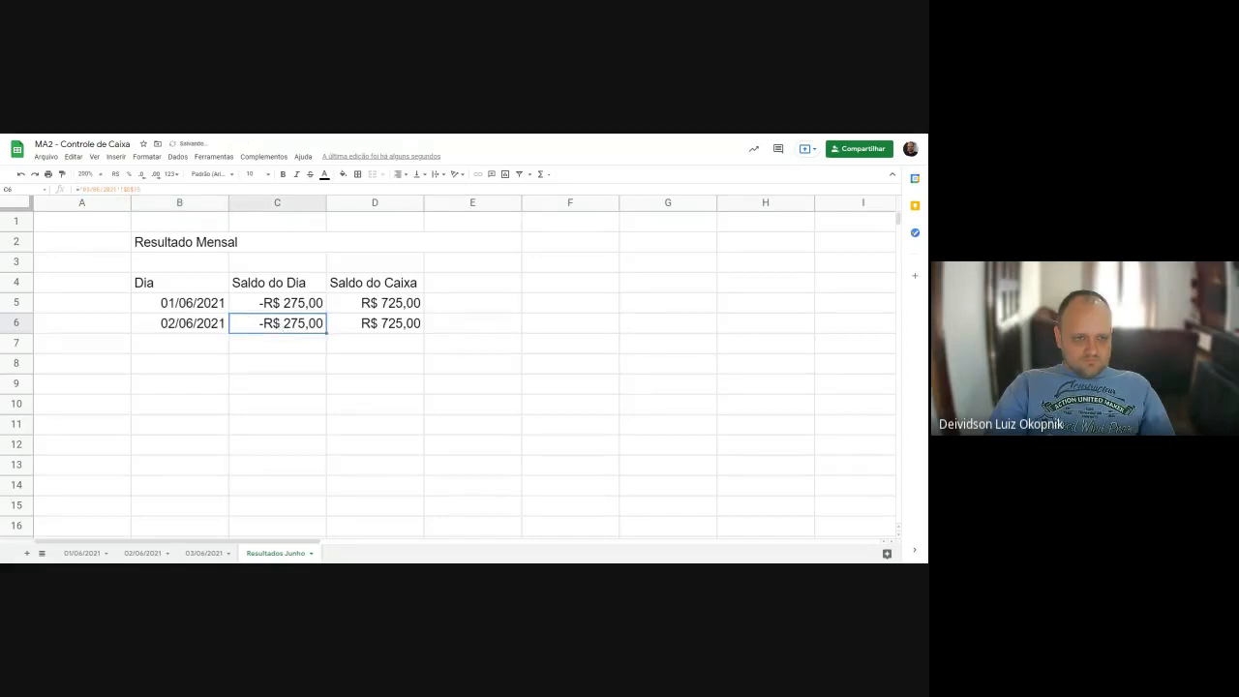
click(88, 189)
key(BackSpace)
text(2)
click(391, 318)
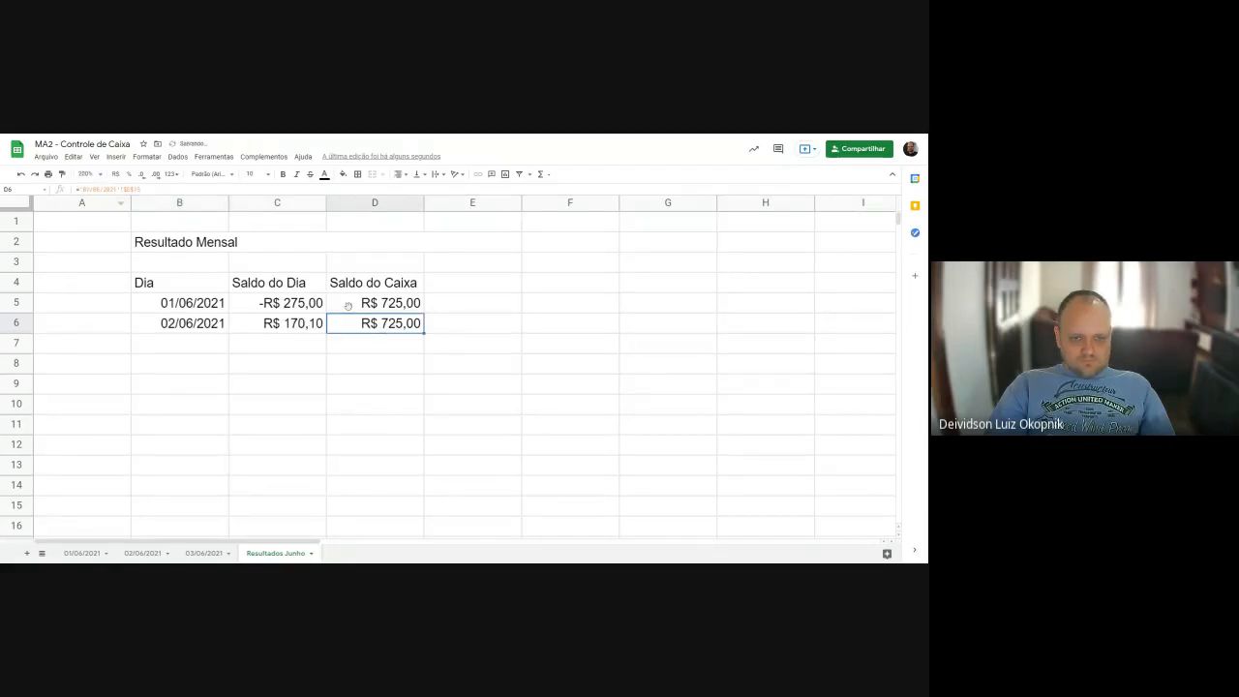
click(87, 190)
key(BackSpace)
text(2)
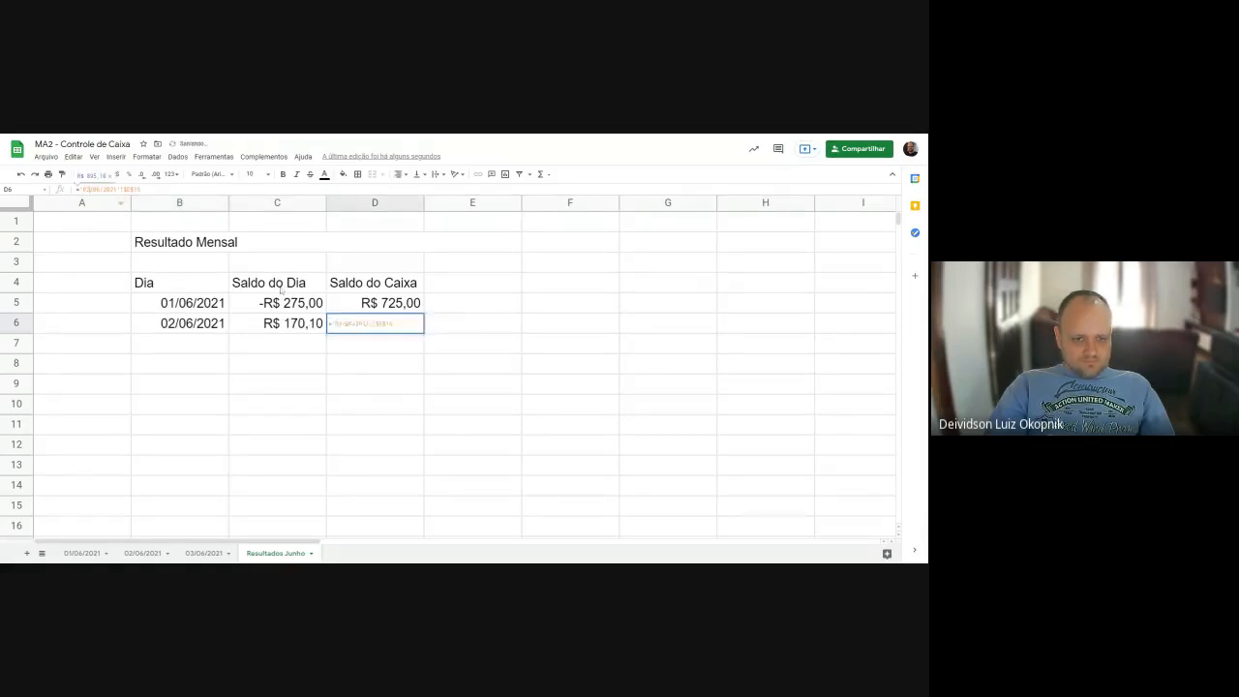
key(Return)
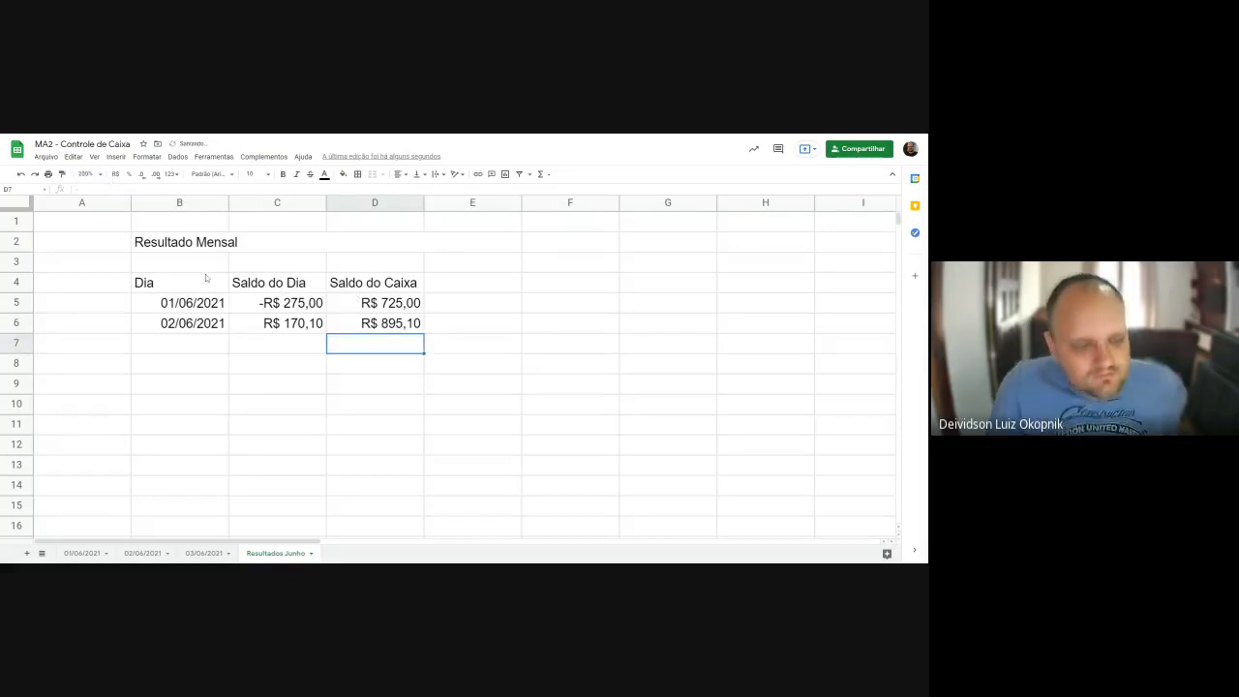
Insert a blank row above row 3 and label B3 "Caixa Inicial do Mês".
right_click(16, 261)
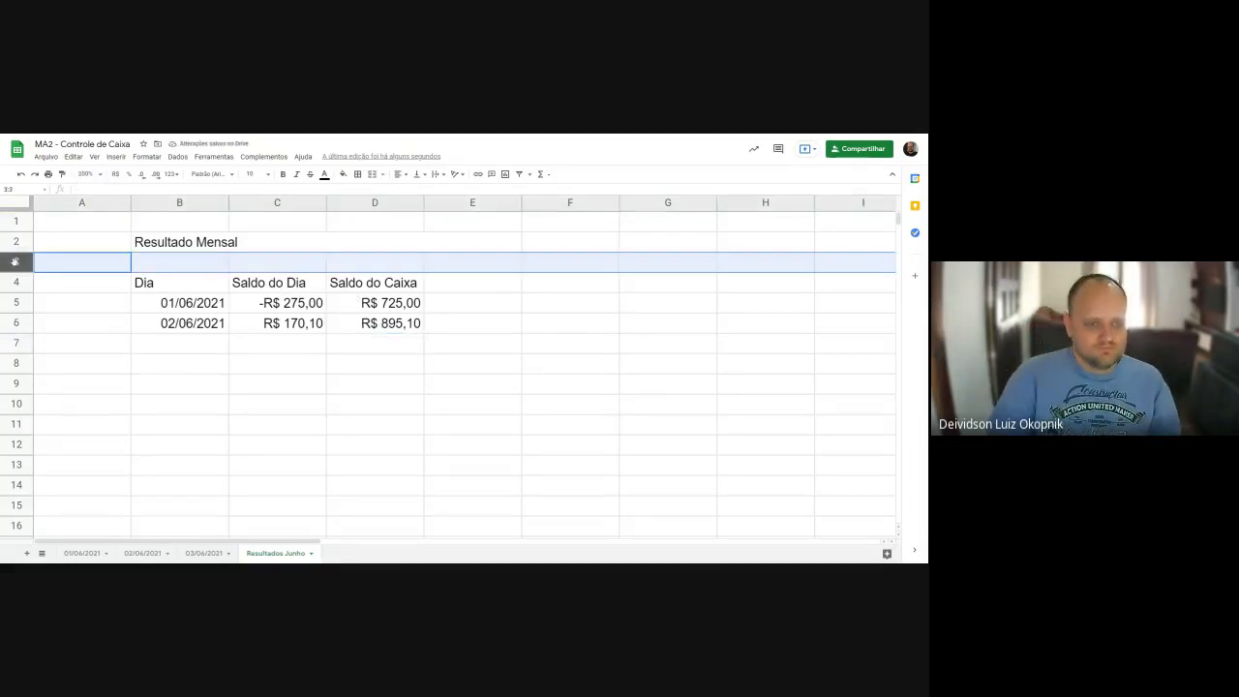
click(90, 338)
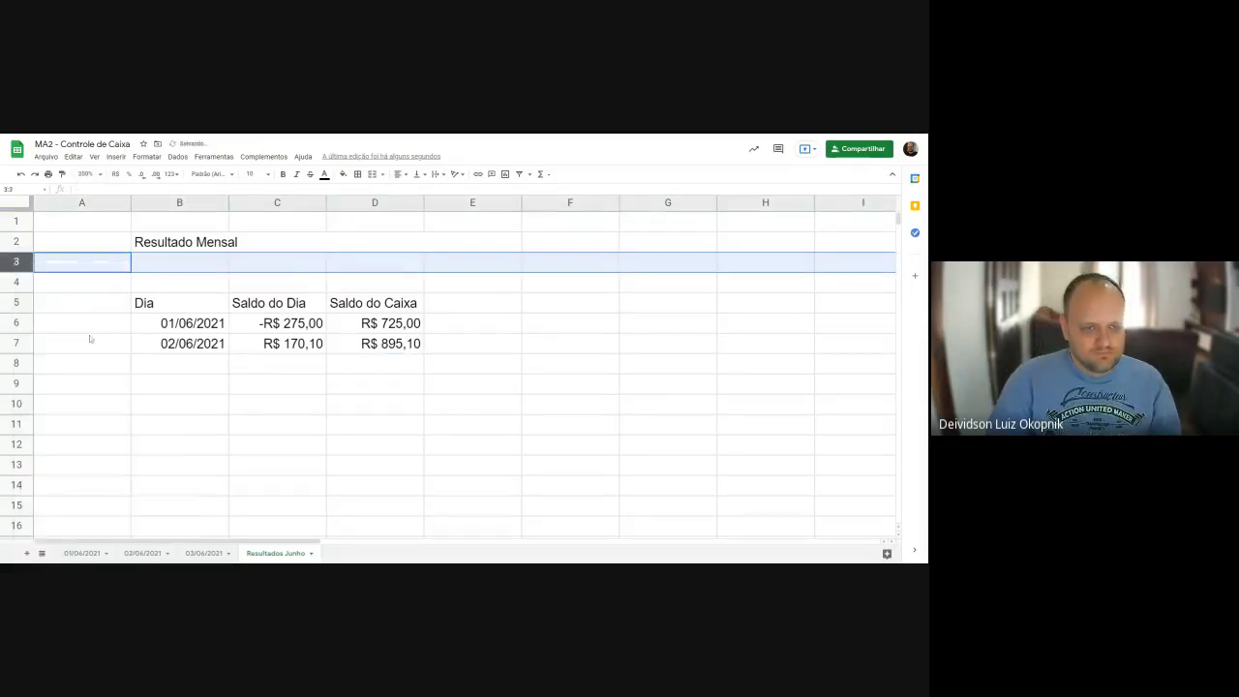
click(168, 269)
text(Caixa )
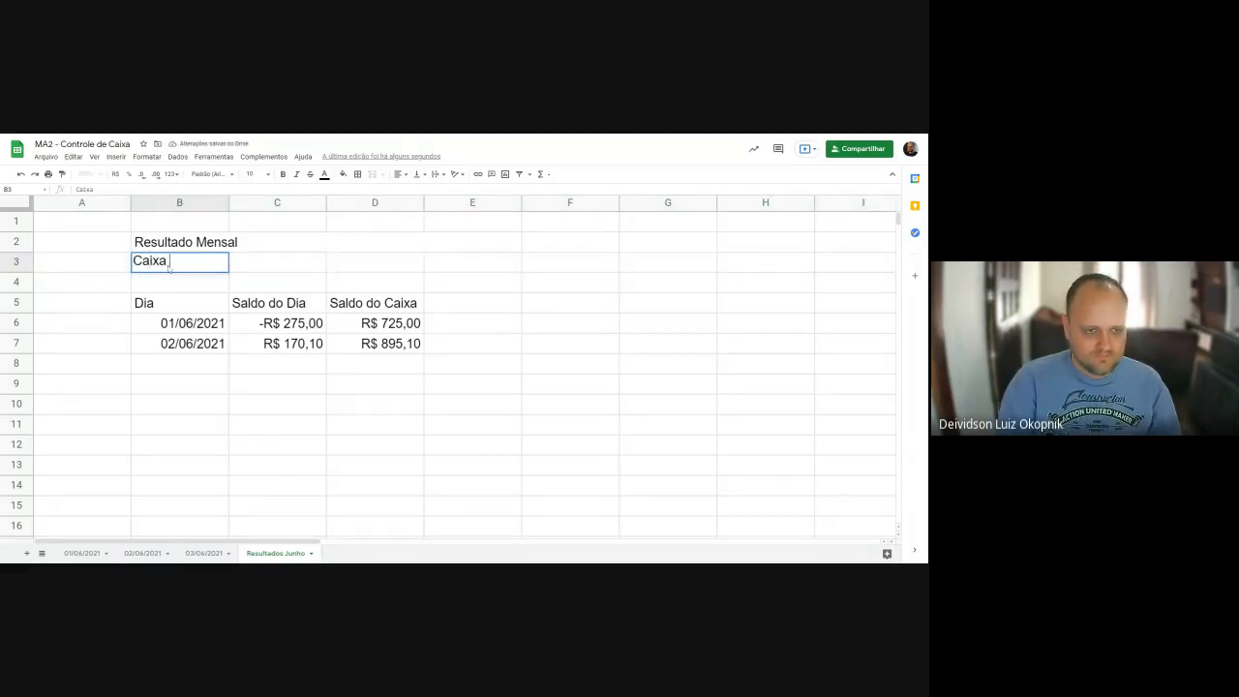
text(Inicial do M~es)
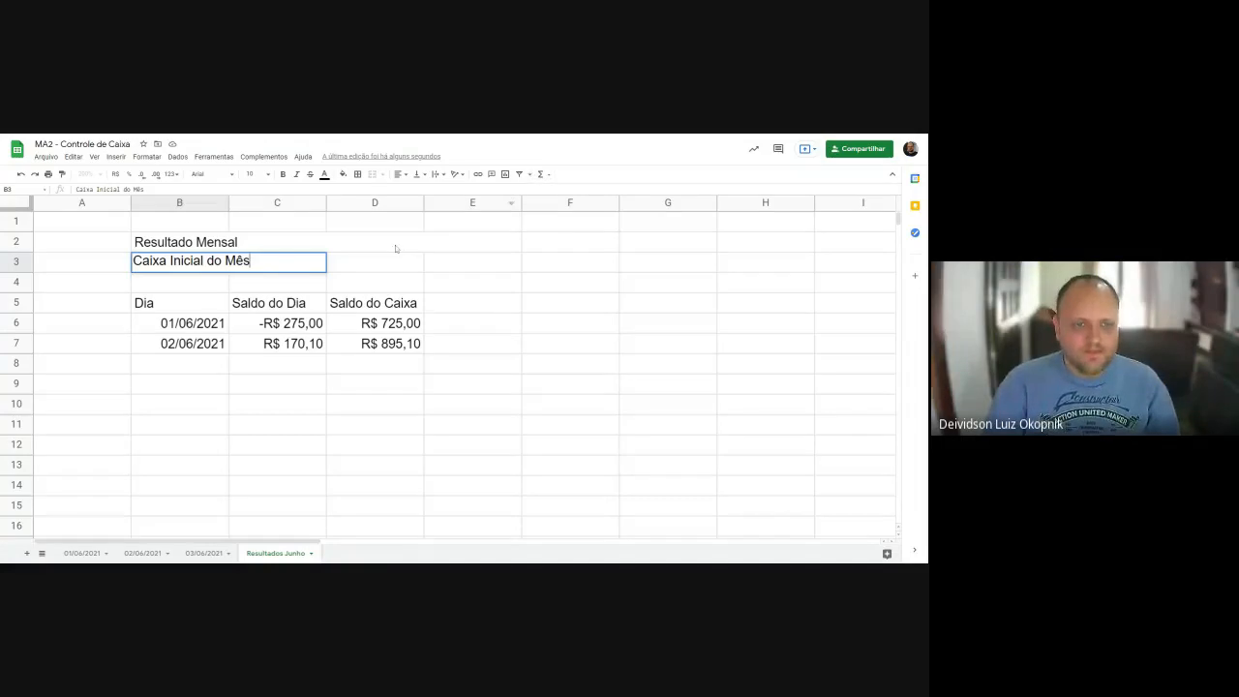
Link E3 to the previous cash balance in D4 of the 01/06/2021 sheet.
click(389, 269)
click(479, 263)
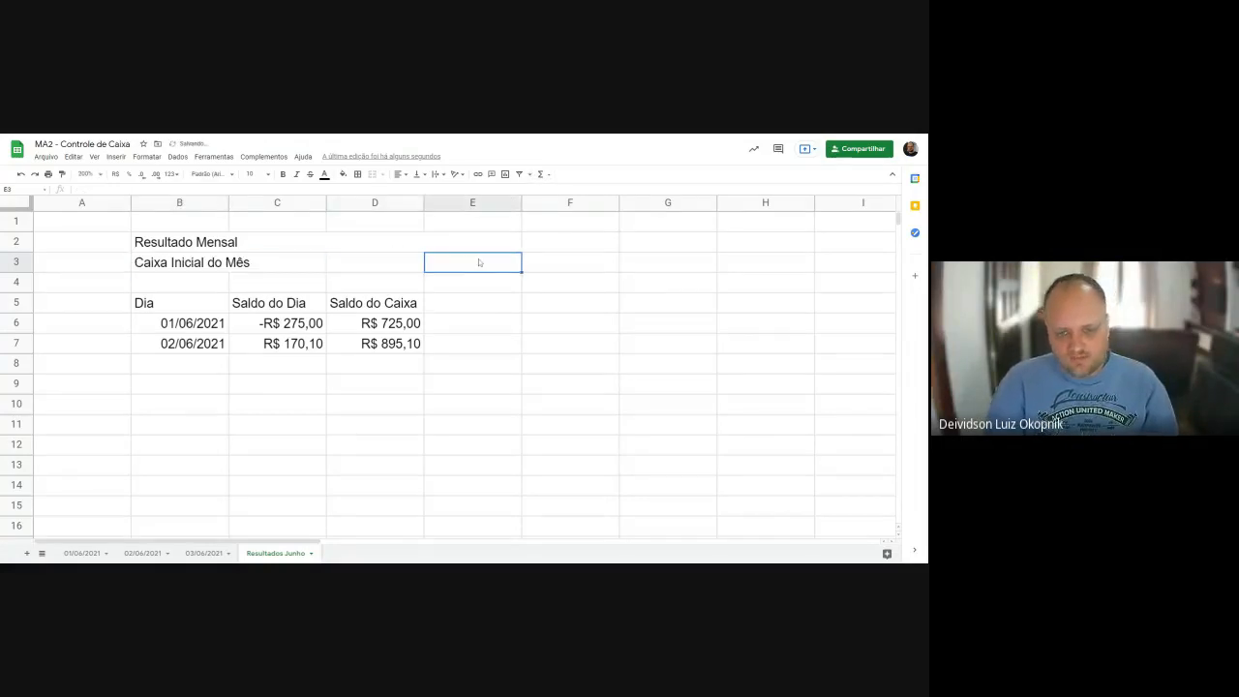
text(=)
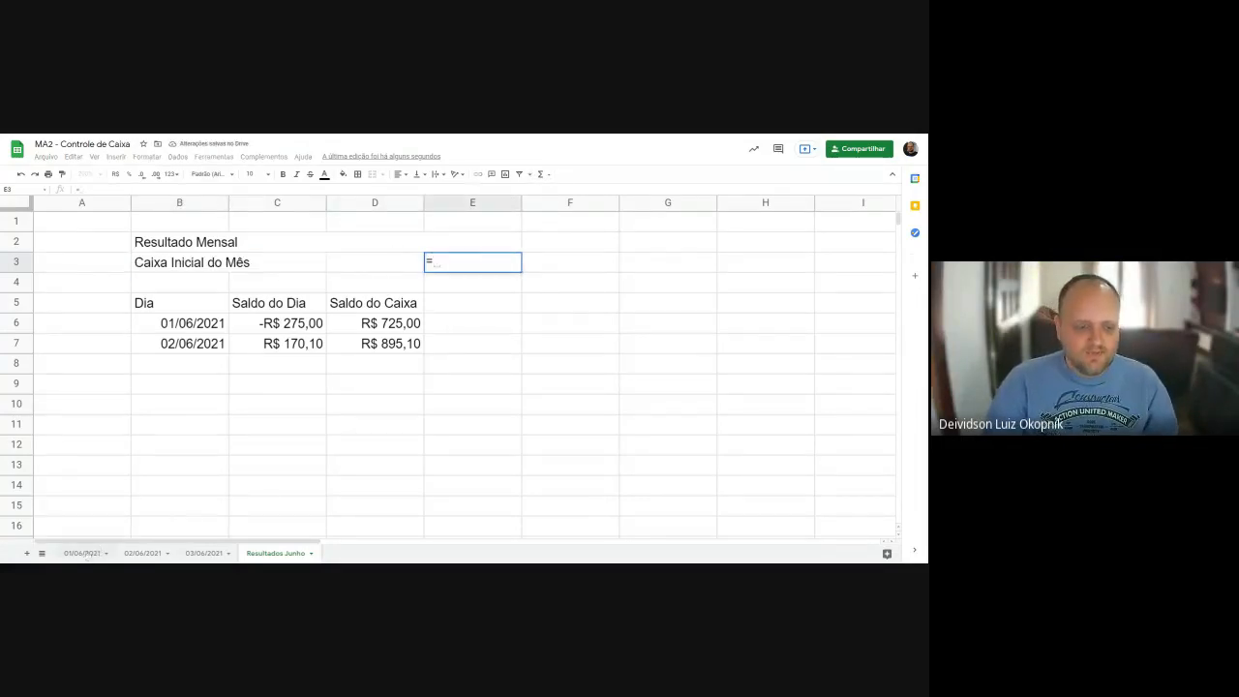
click(83, 552)
click(464, 278)
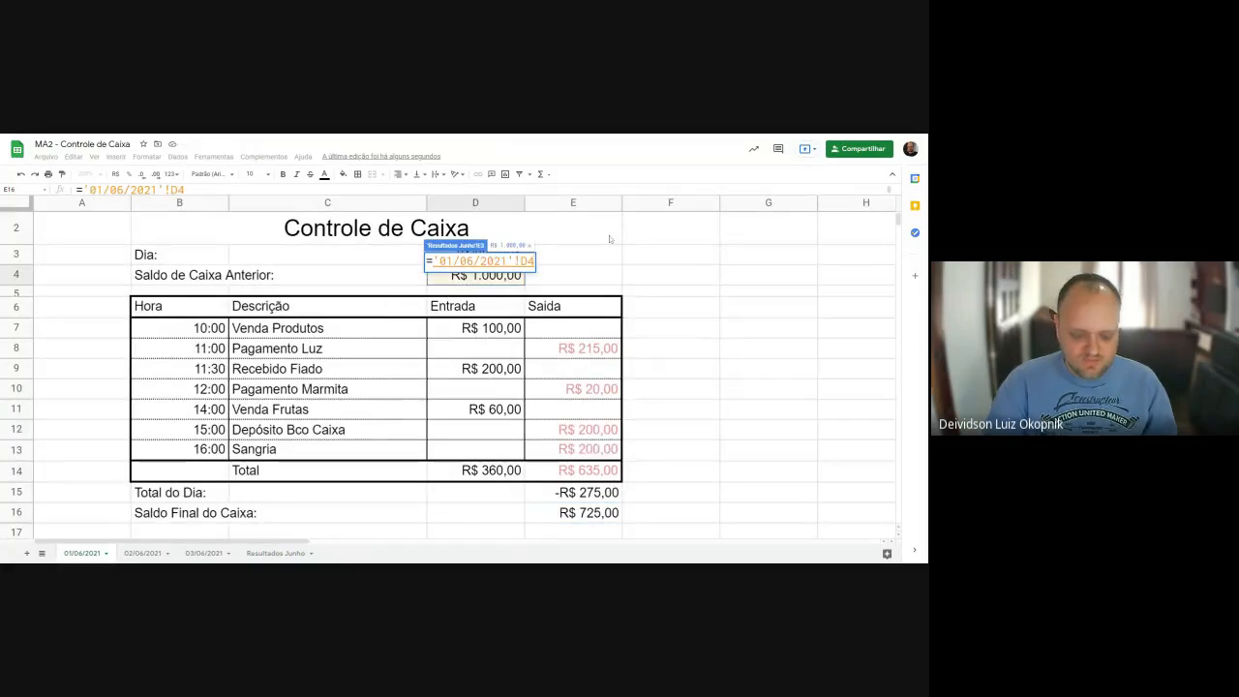
key(Return)
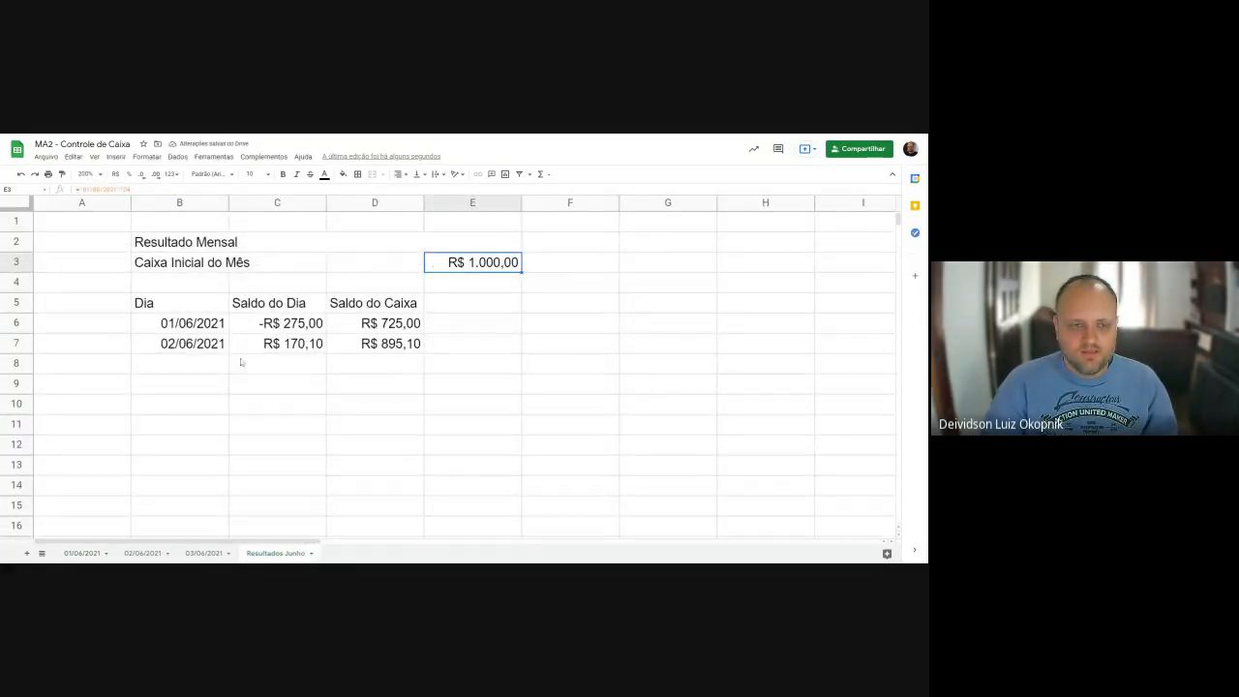
Center the "Resultado Mensal" title horizontally in its merged cell.
click(218, 251)
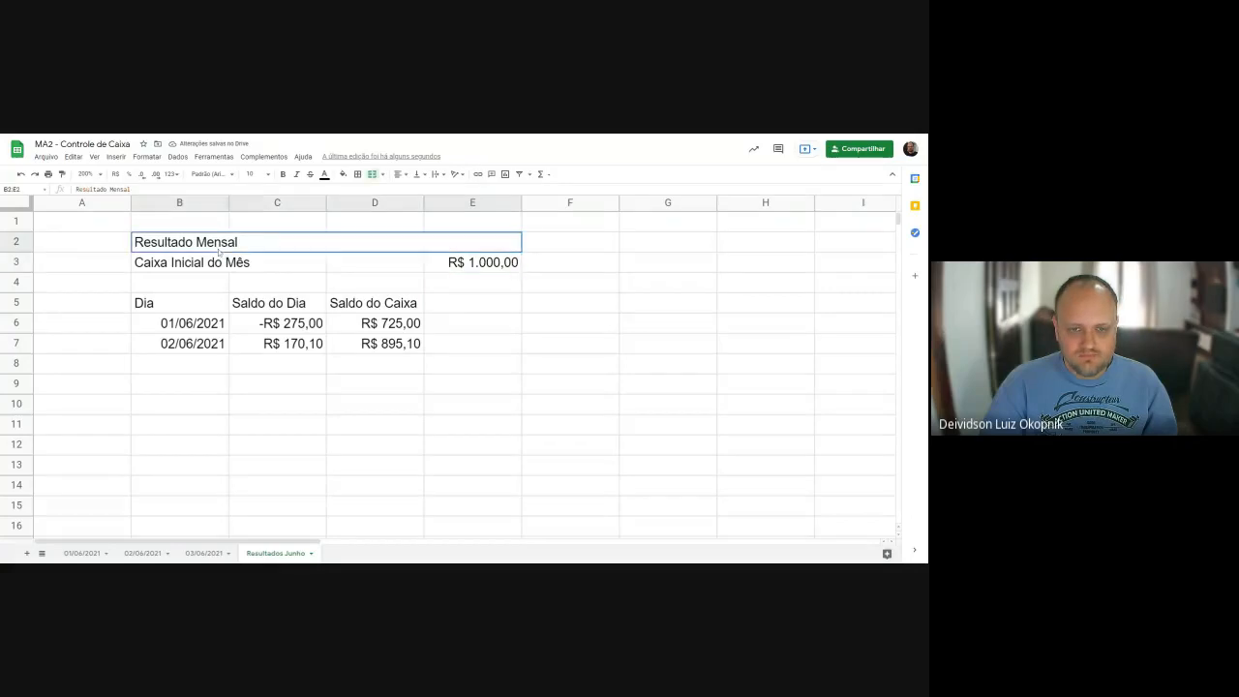
click(399, 174)
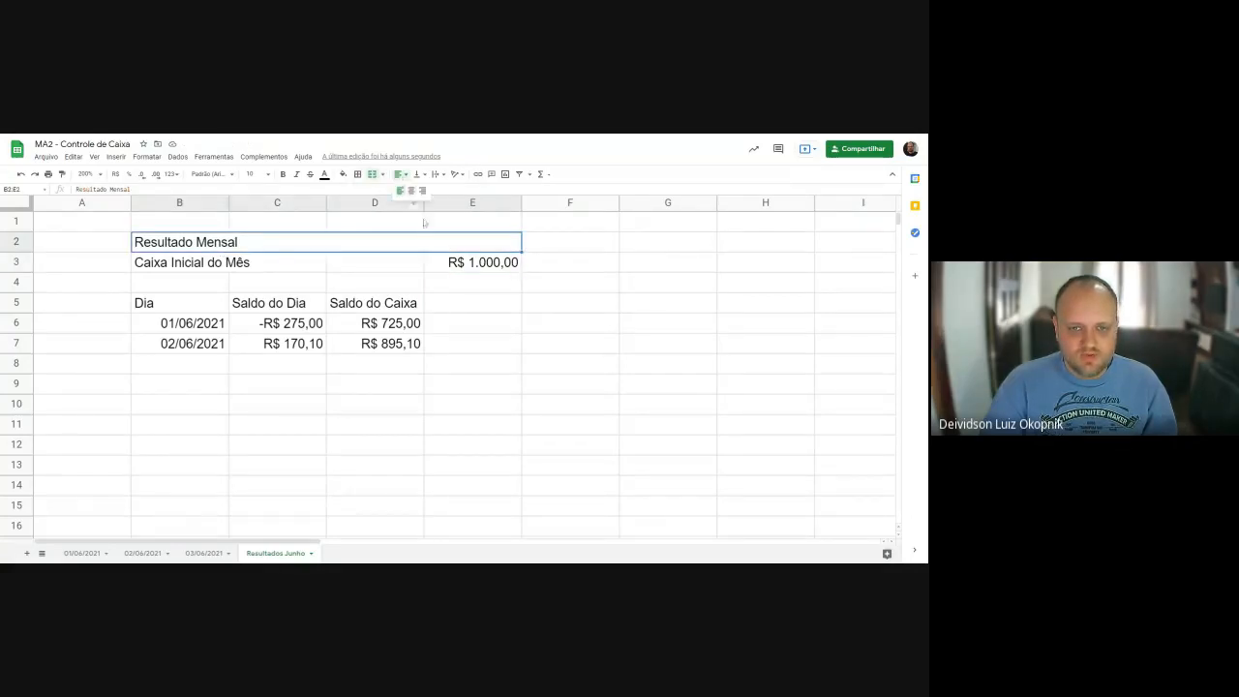
click(412, 191)
click(528, 377)
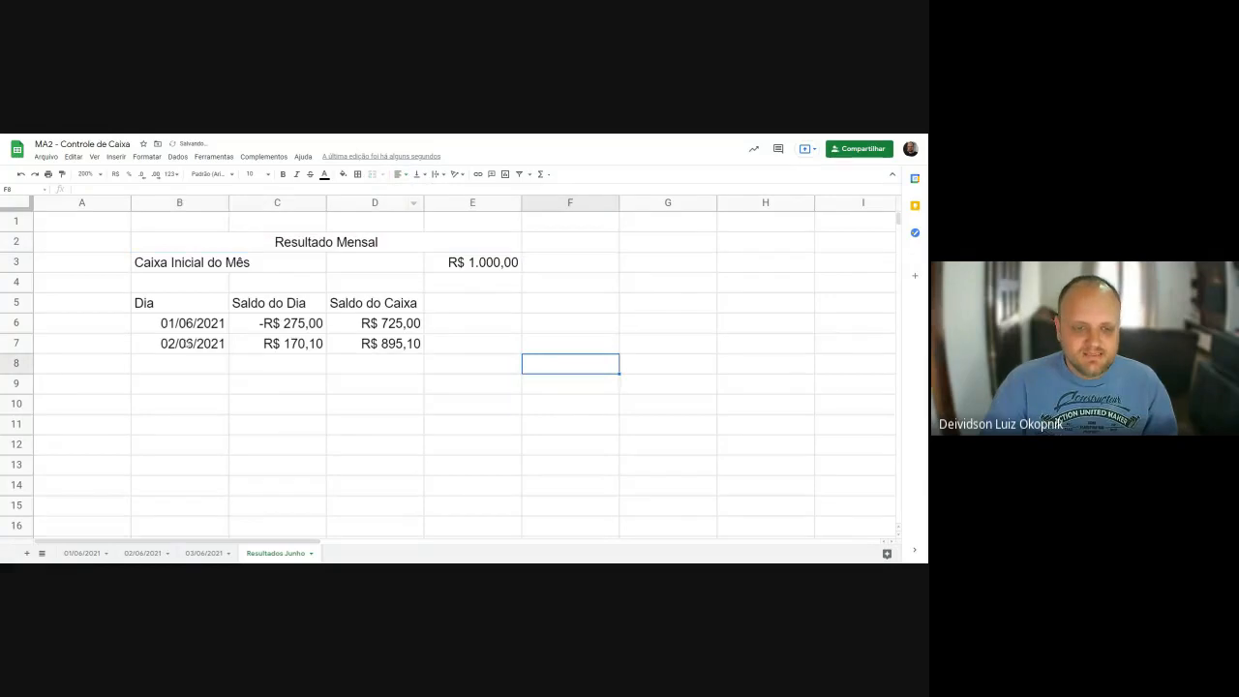
Fill B7:D7 down to row 8 and point the B8 date formula to the 03/06/2021 sheet.
drag(186, 344, 426, 374)
click(472, 385)
click(175, 365)
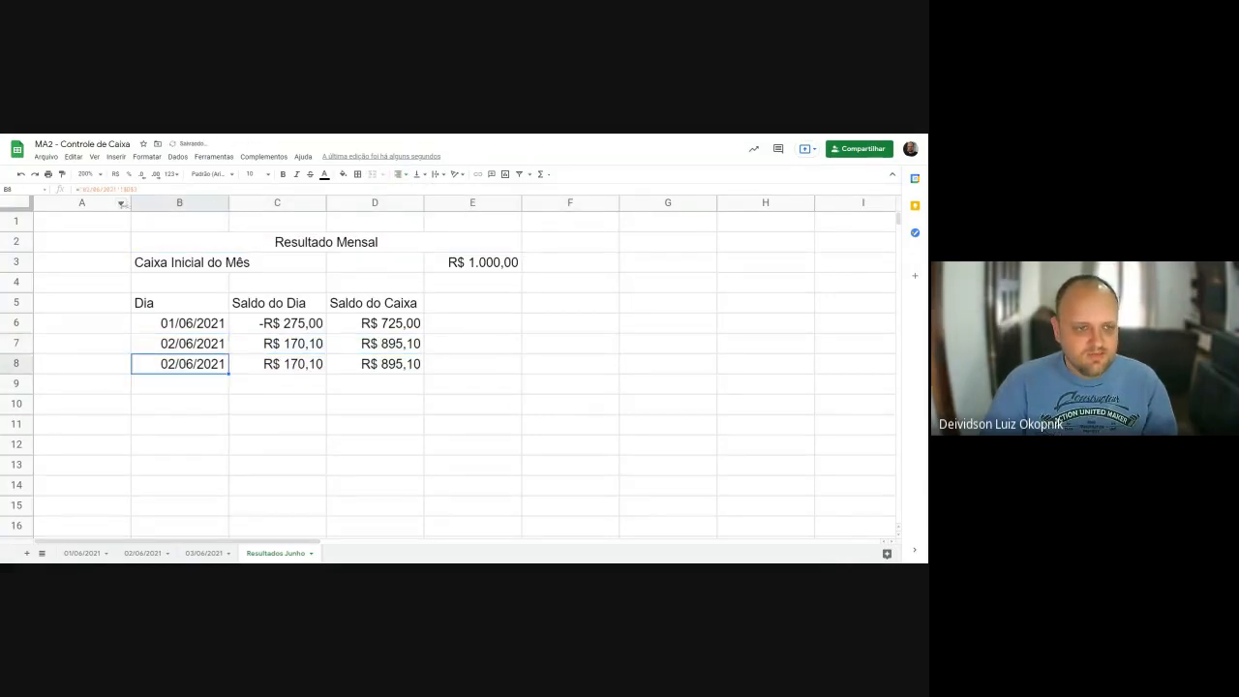
click(89, 190)
key(BackSpace)
text(3)
Point the day balance formula in C8 and the cash balance formula in D8 to the 03/06/2021 sheet.
click(293, 370)
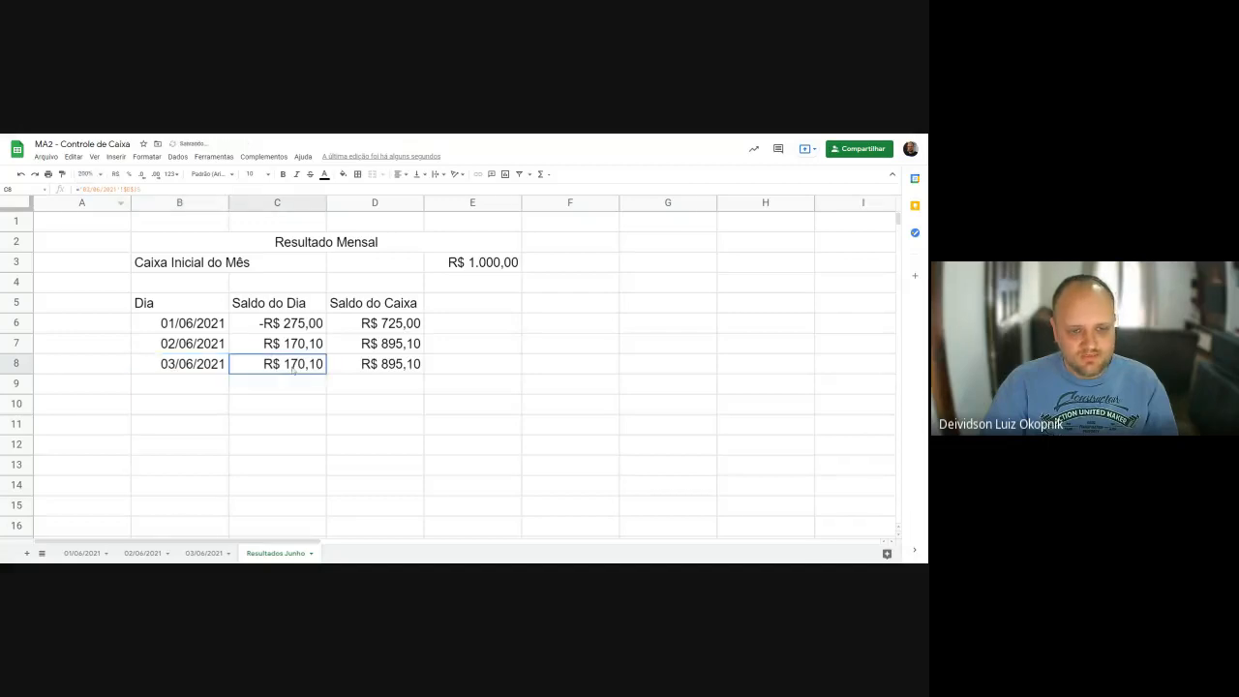
click(88, 189)
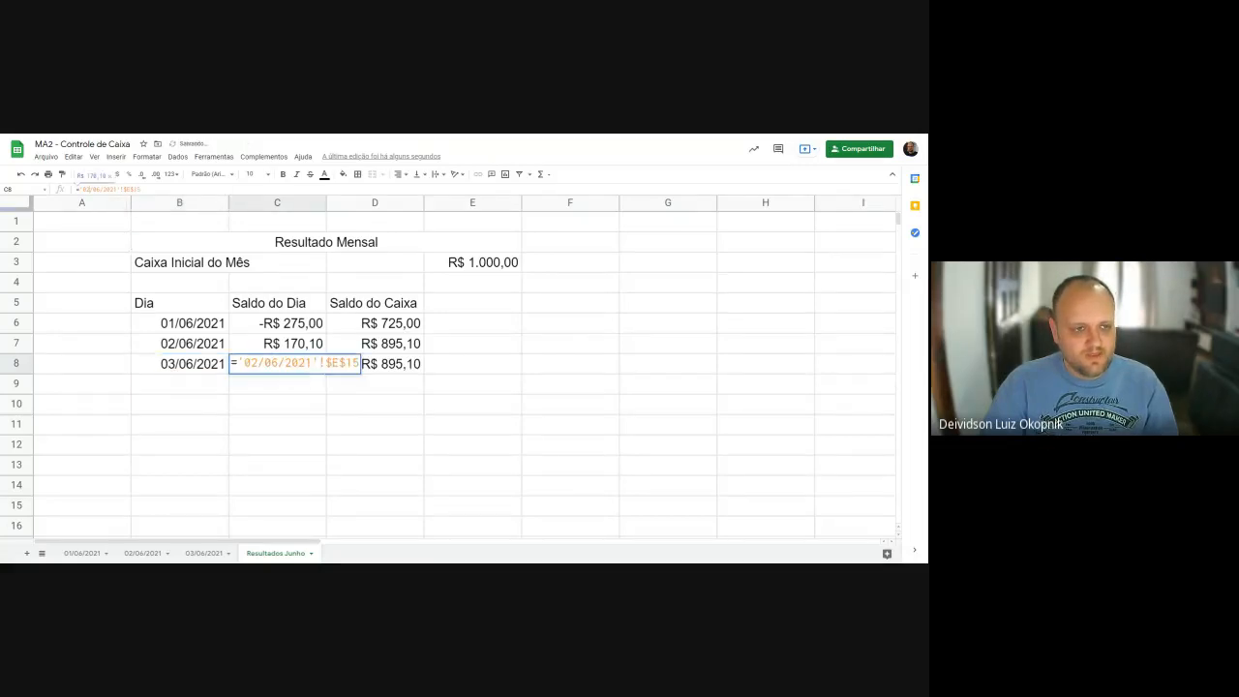
key(BackSpace)
text(3)
click(377, 364)
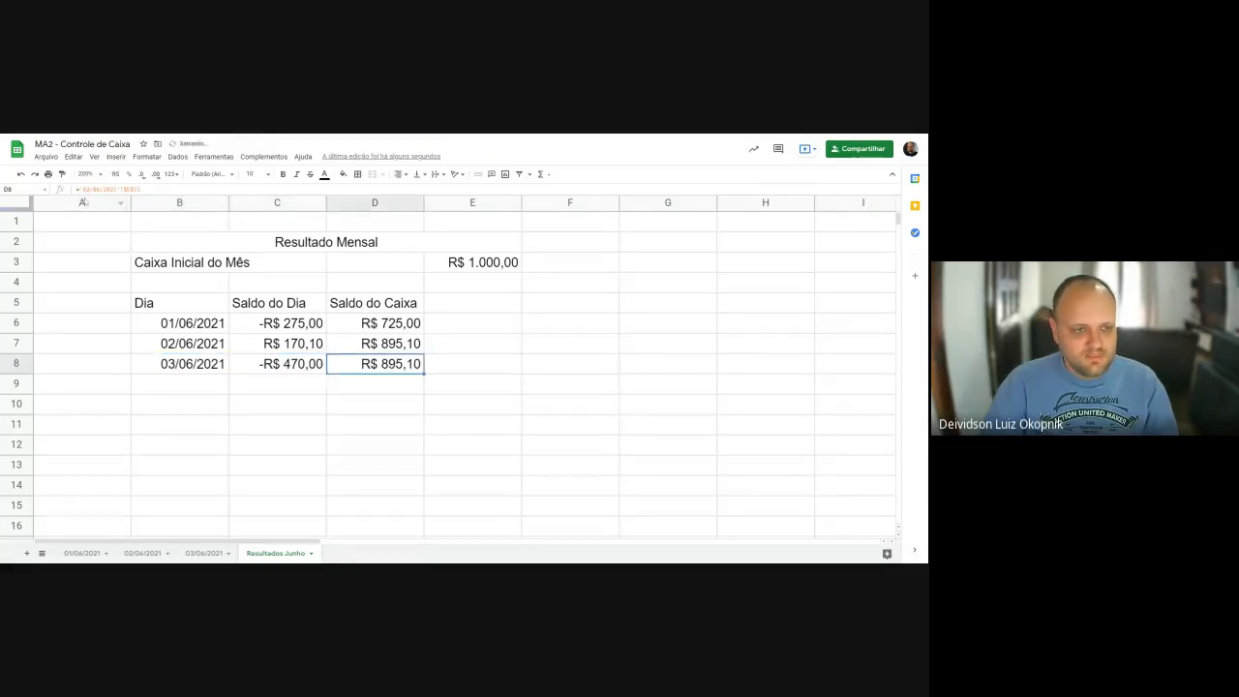
click(88, 190)
key(BackSpace)
text(3)
click(555, 423)
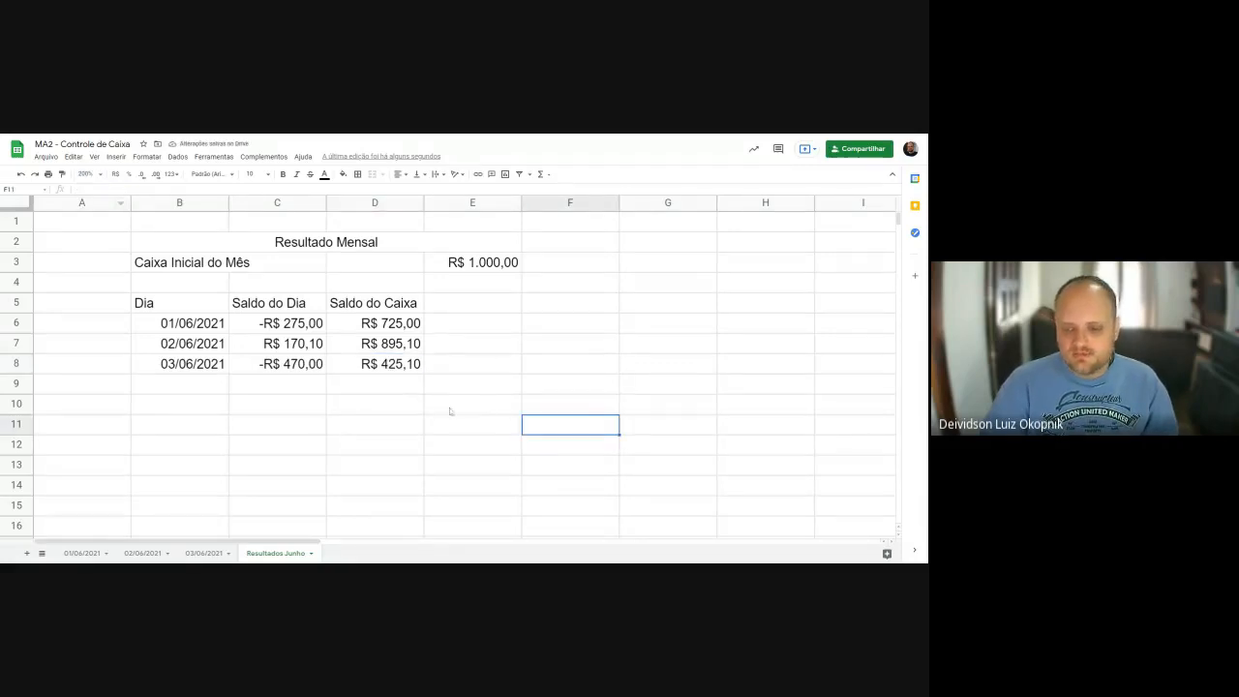
click(453, 341)
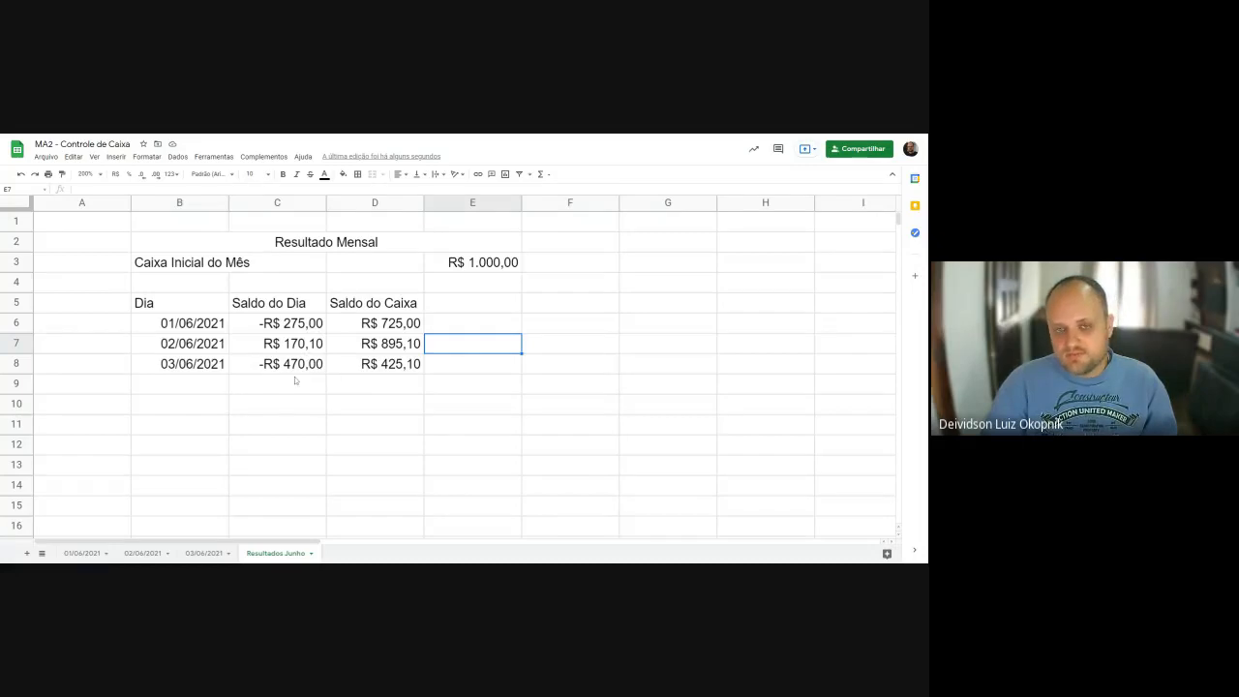
drag(286, 325, 285, 373)
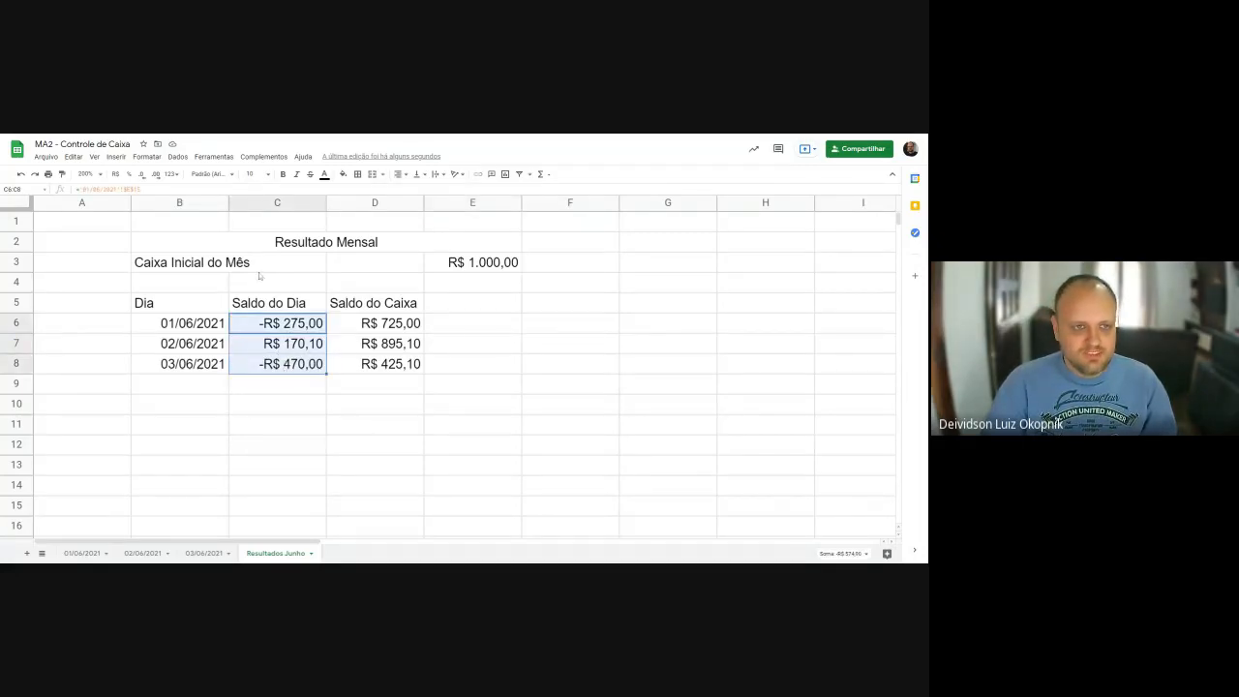
click(147, 156)
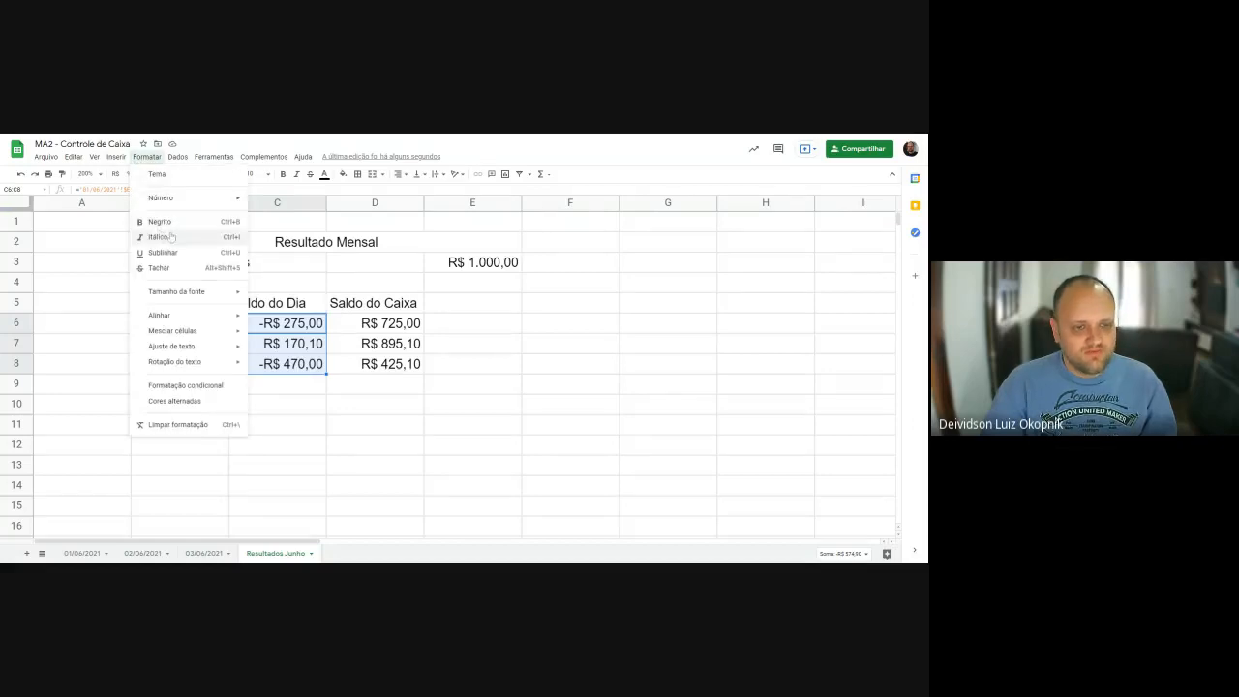
click(570, 384)
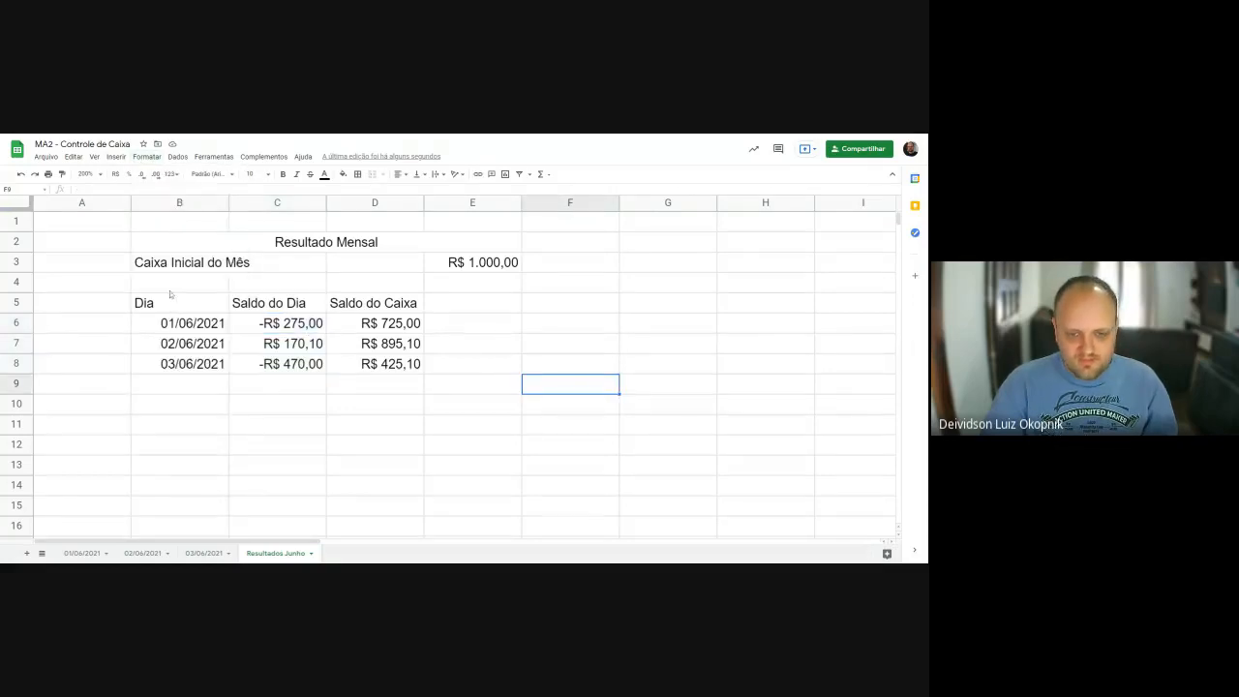
Move the opening cash value from E3 to D3 and re-merge the "Resultado Mensal" title across only B2:D2.
click(475, 270)
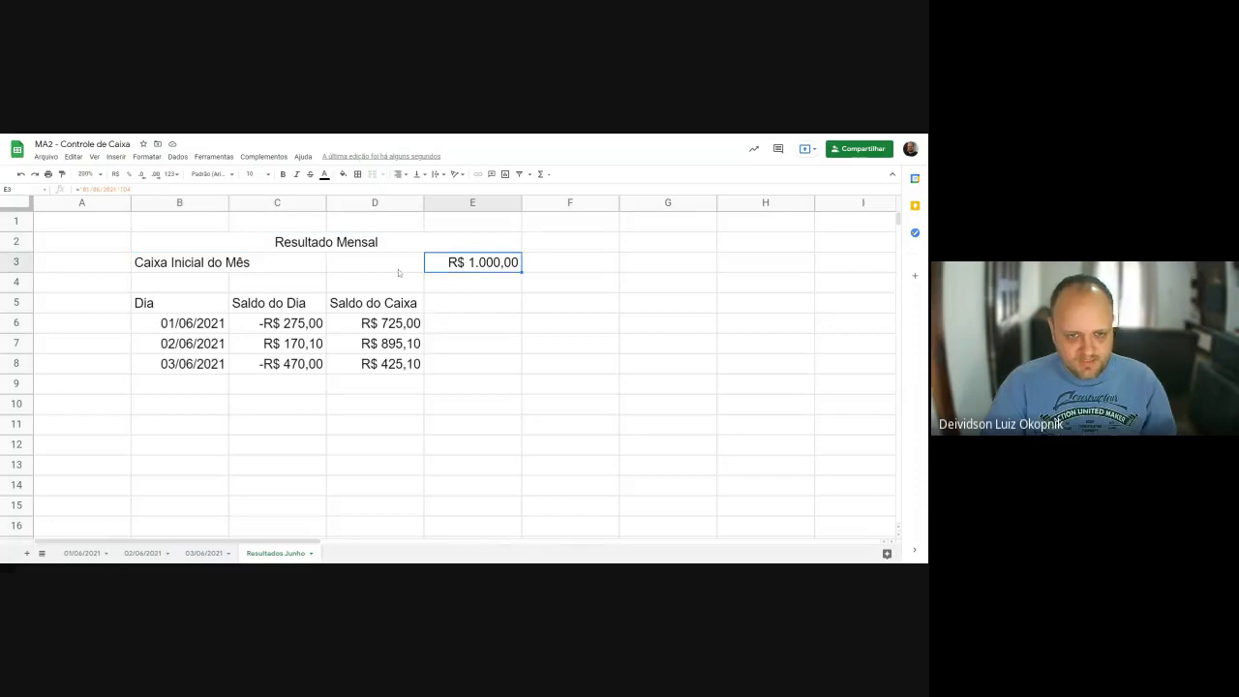
mouse_move(425, 270)
mouse_down()
mouse_move(399, 270)
mouse_move(408, 263)
mouse_up()
click(392, 244)
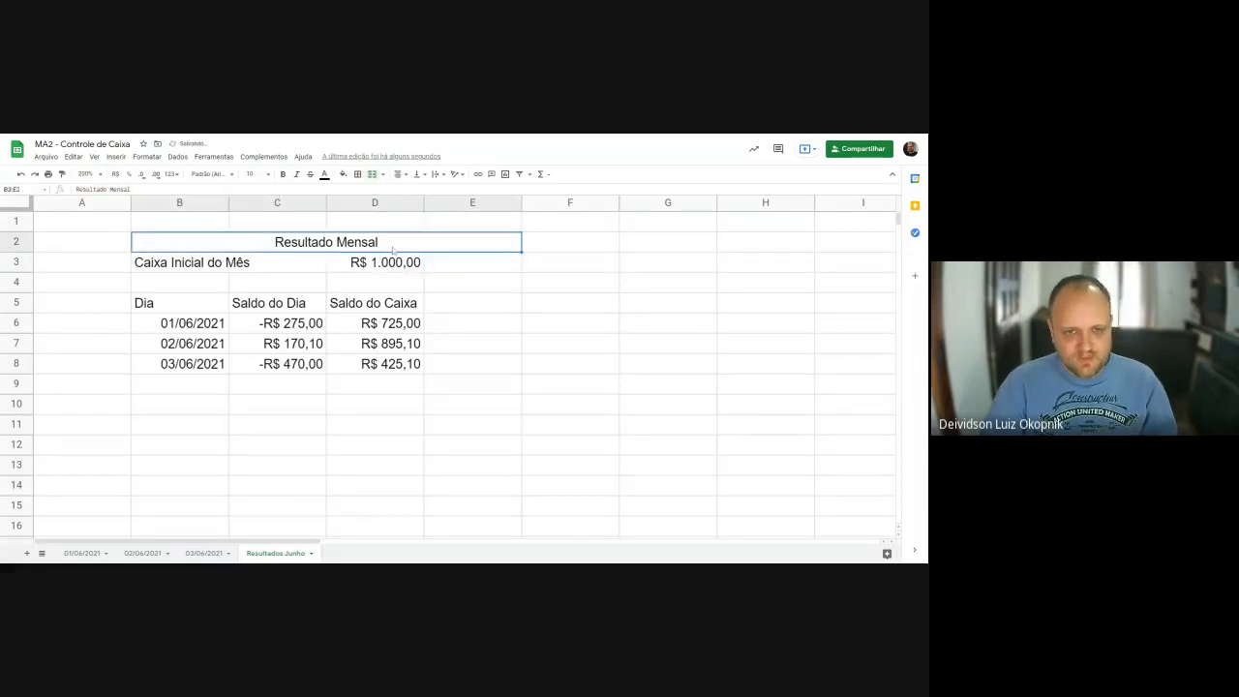
click(371, 173)
drag(193, 242, 344, 242)
click(357, 174)
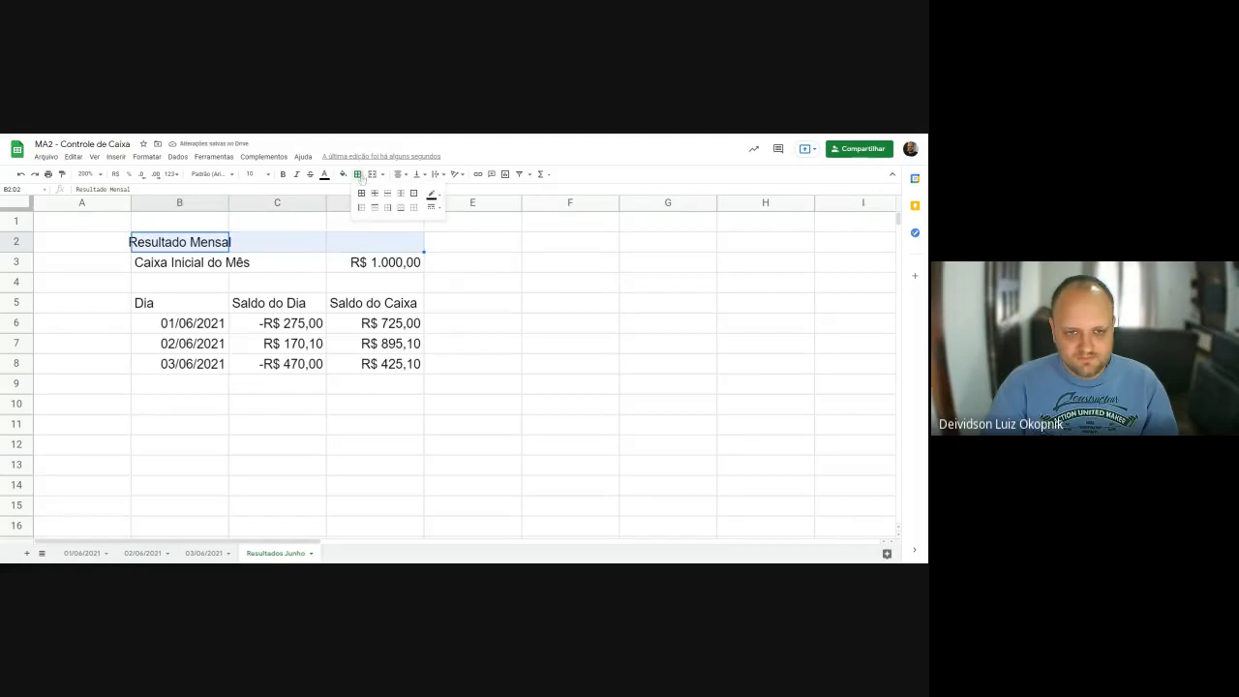
click(371, 173)
click(451, 341)
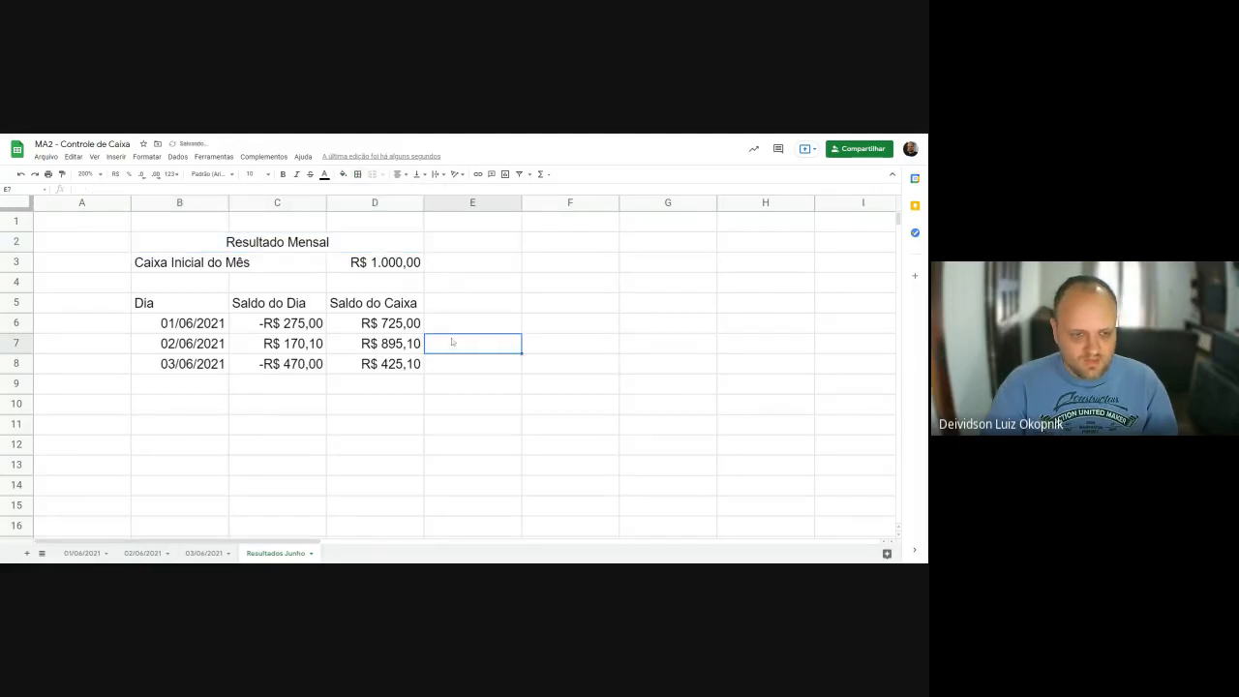
Add a thick outer border around the header row B5:D5.
drag(171, 308, 398, 514)
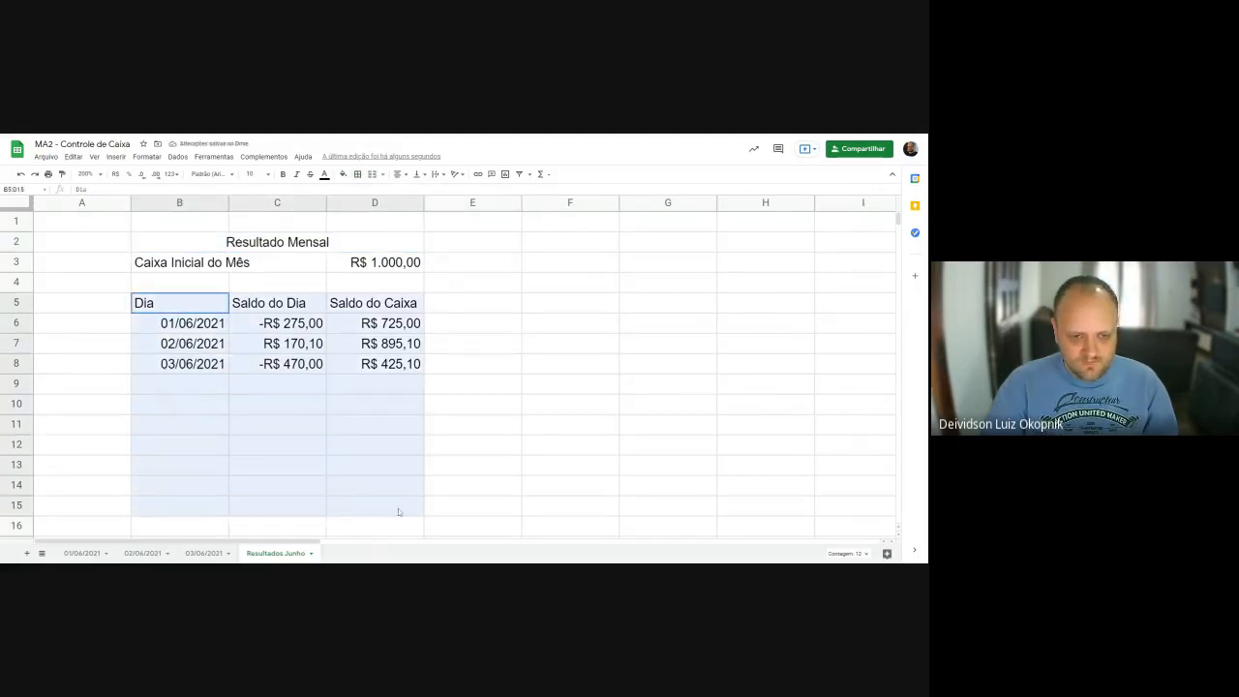
drag(180, 303, 387, 303)
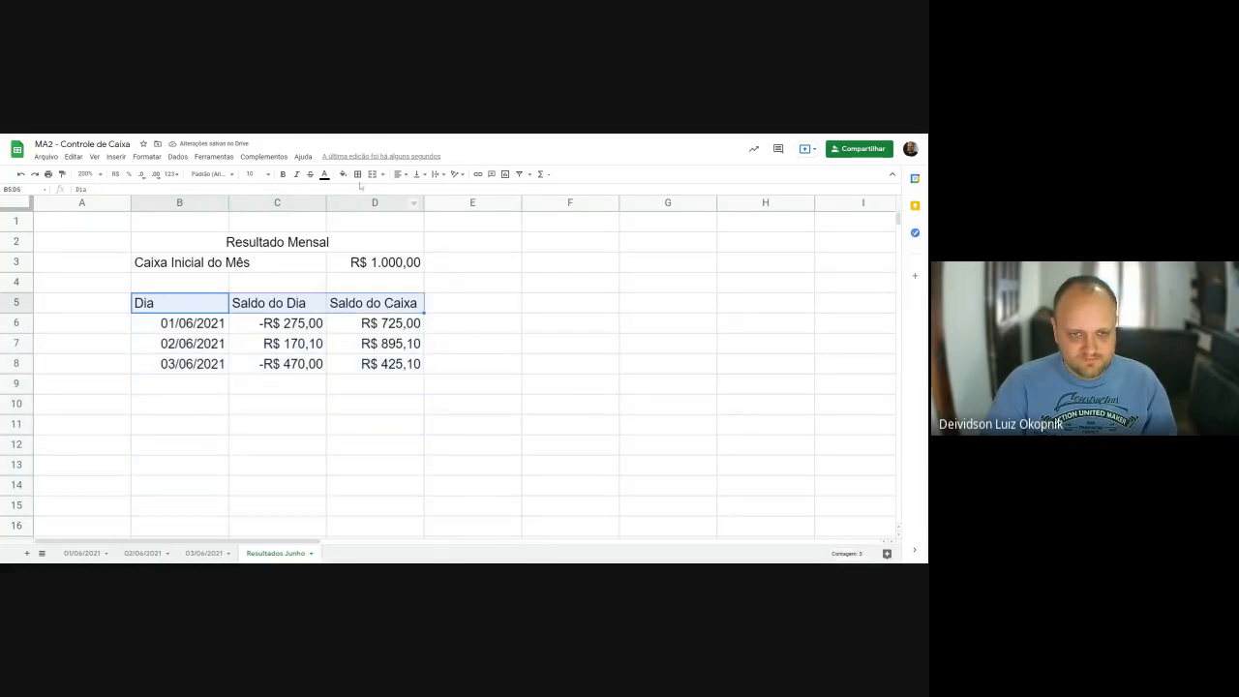
click(357, 173)
click(432, 207)
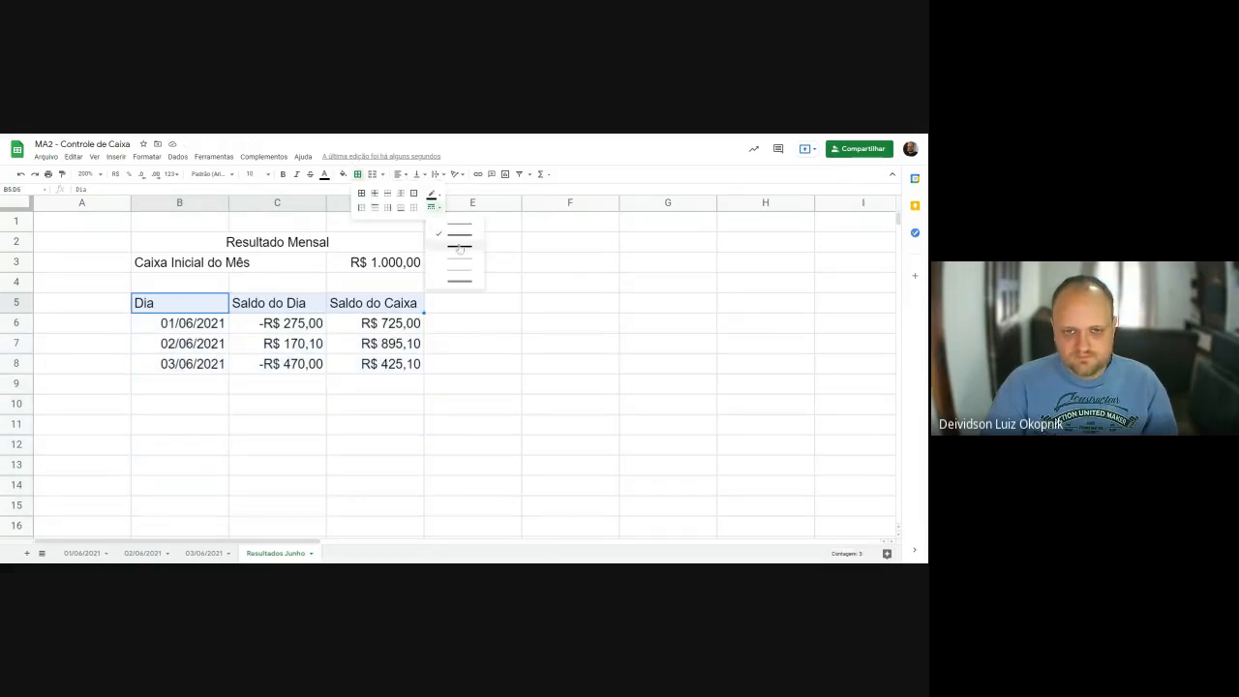
click(460, 246)
click(413, 193)
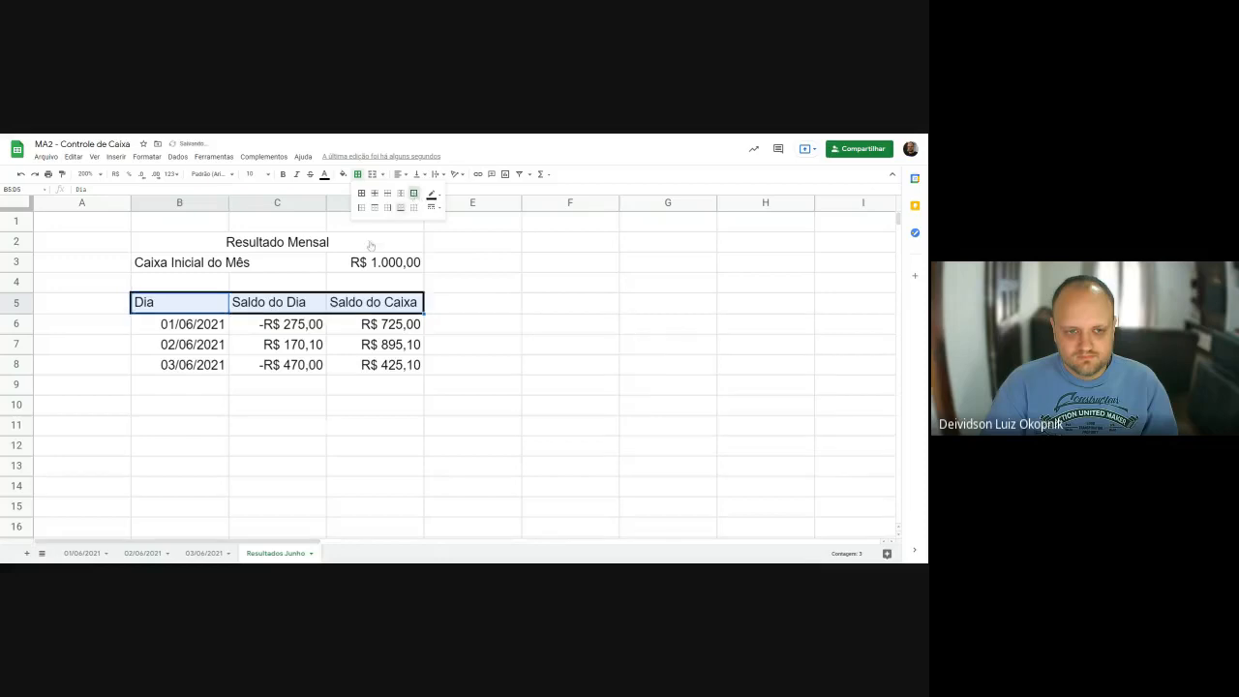
Add an outer border around the table body B6:D15.
drag(211, 331, 361, 502)
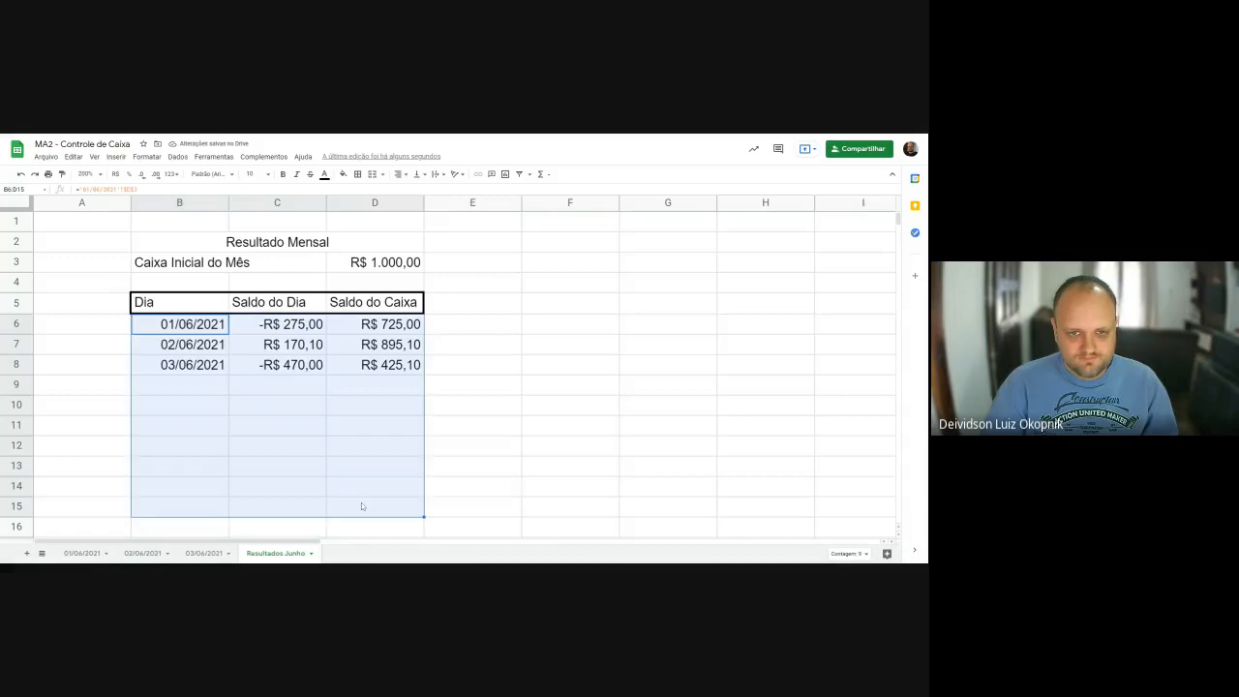
click(358, 174)
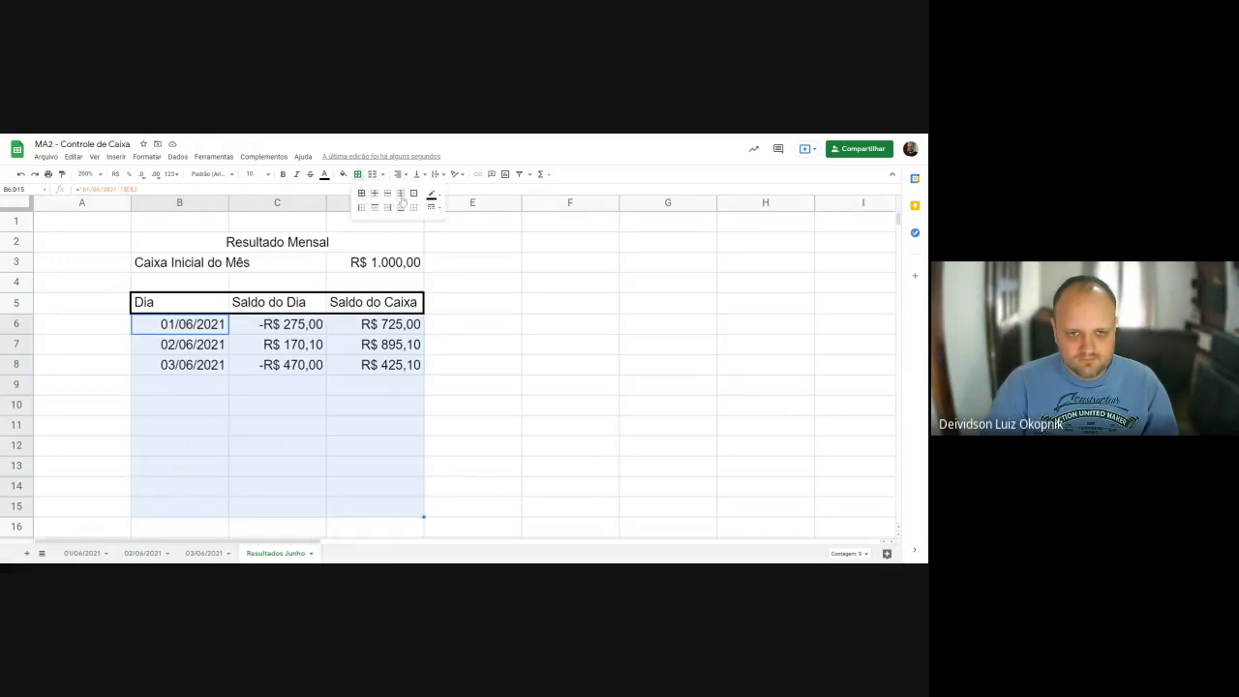
click(413, 193)
click(233, 434)
Add vertical inner borders between the columns of the table body B6:D15.
drag(145, 324, 387, 513)
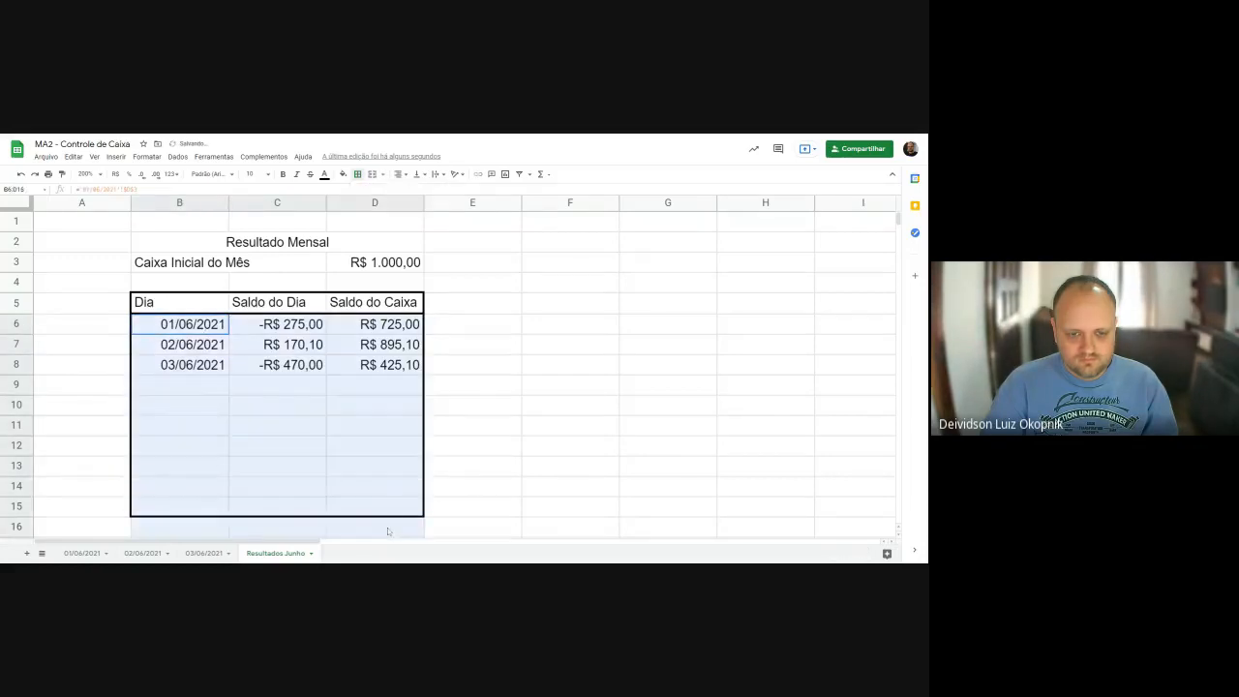
click(358, 175)
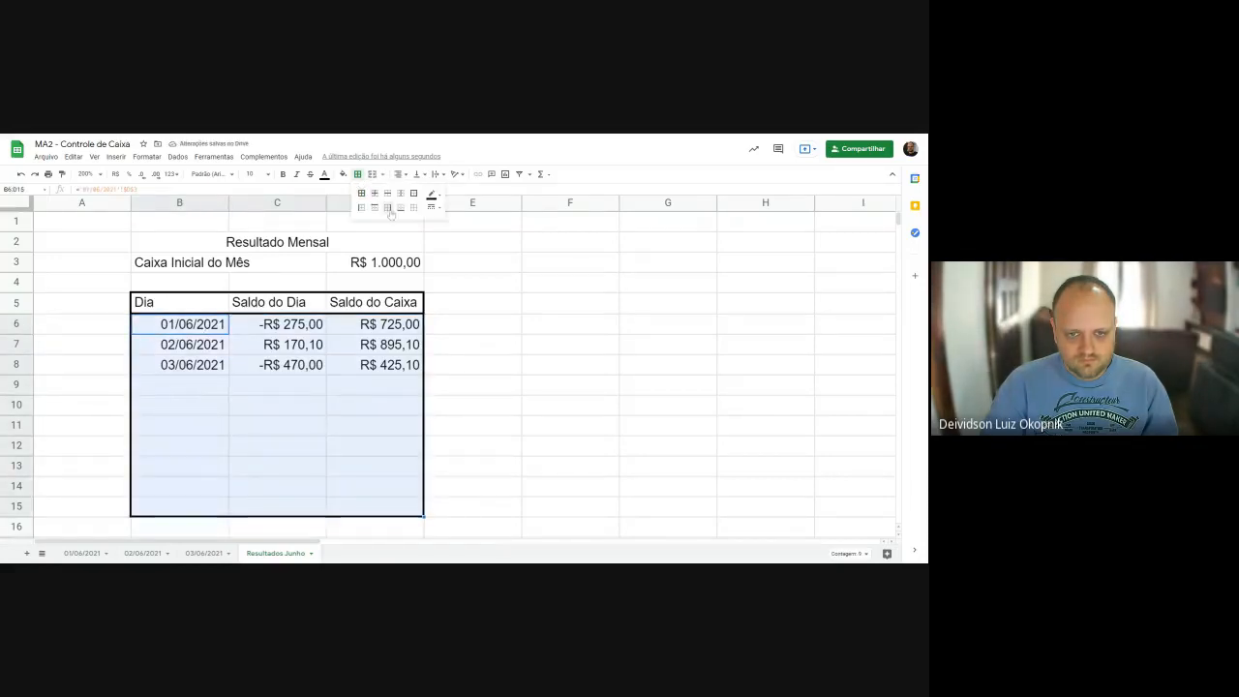
click(438, 208)
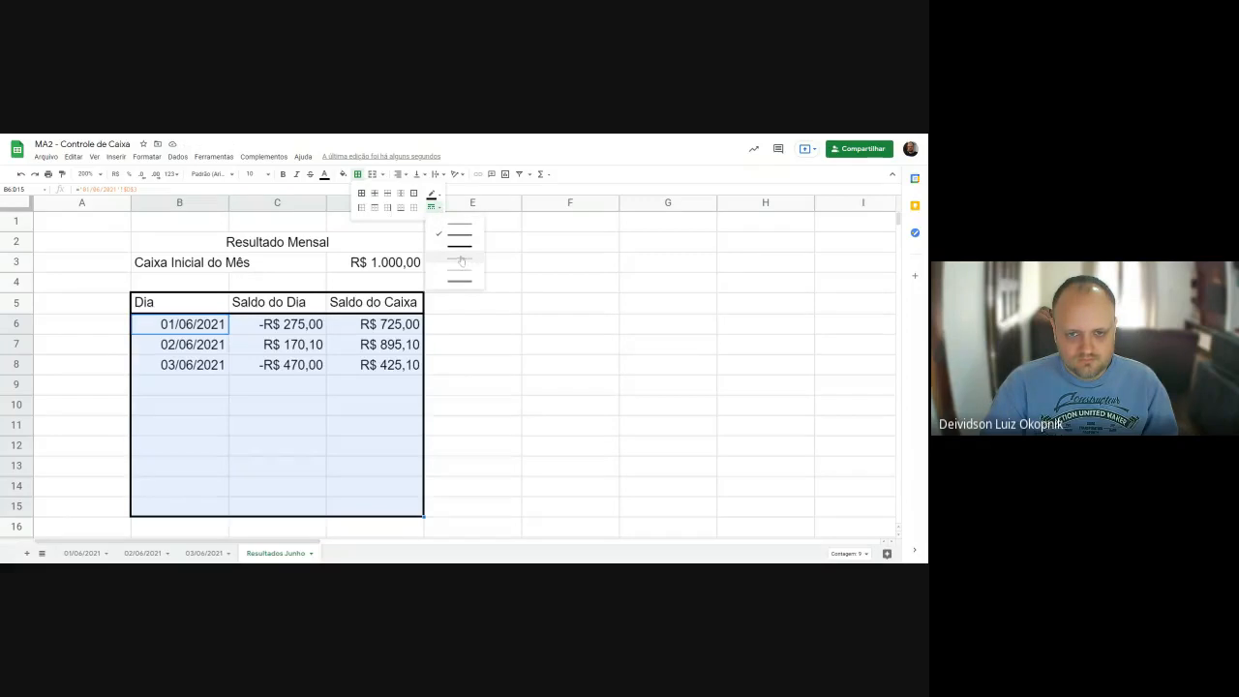
click(458, 246)
click(400, 194)
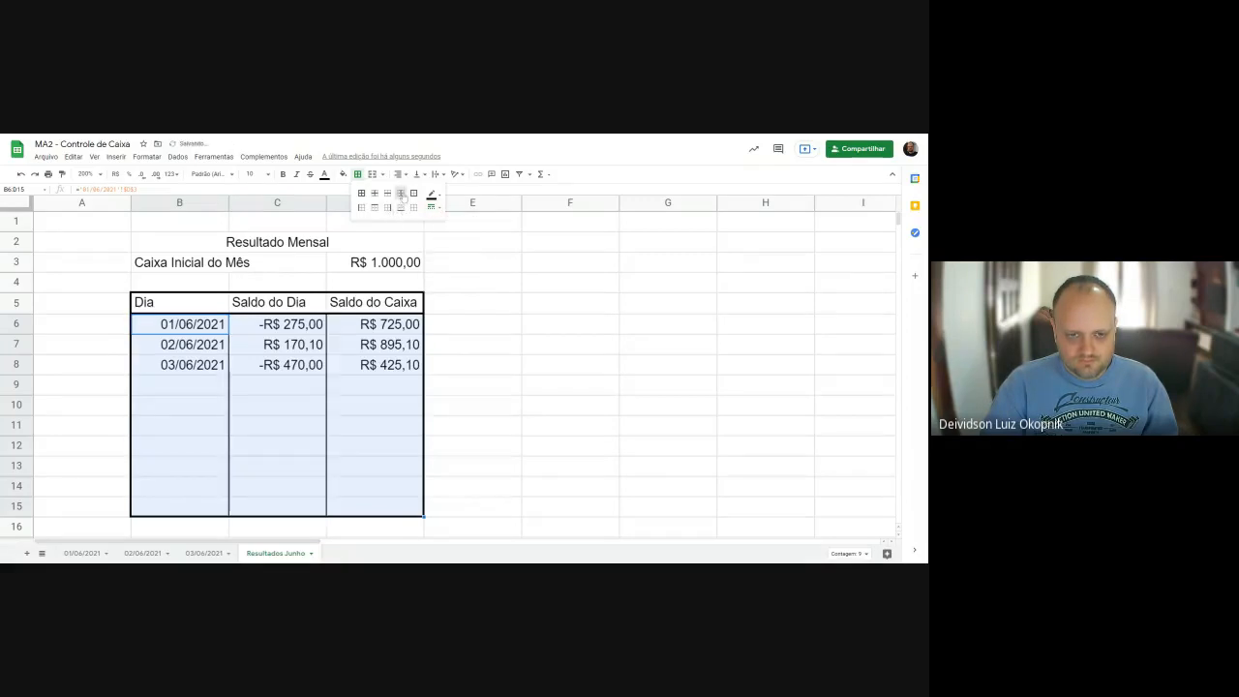
Add dotted horizontal inner borders between the rows of the table body B6:D15.
click(194, 341)
drag(184, 324, 387, 507)
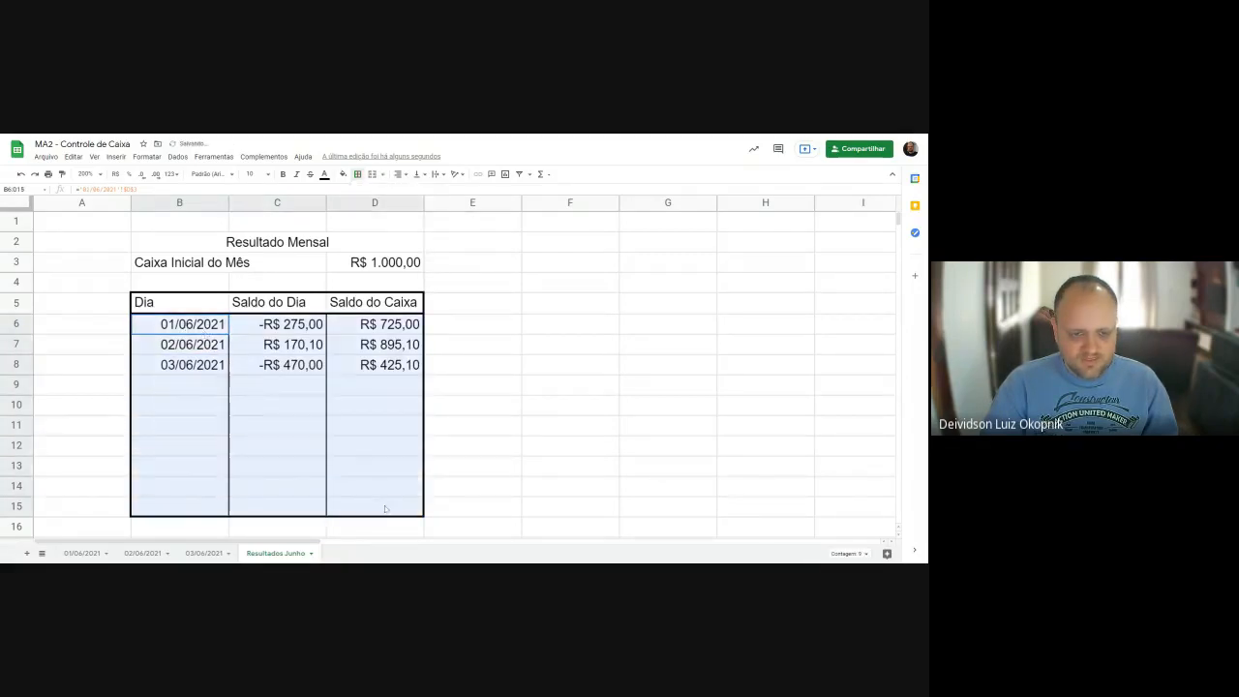
click(358, 175)
click(431, 207)
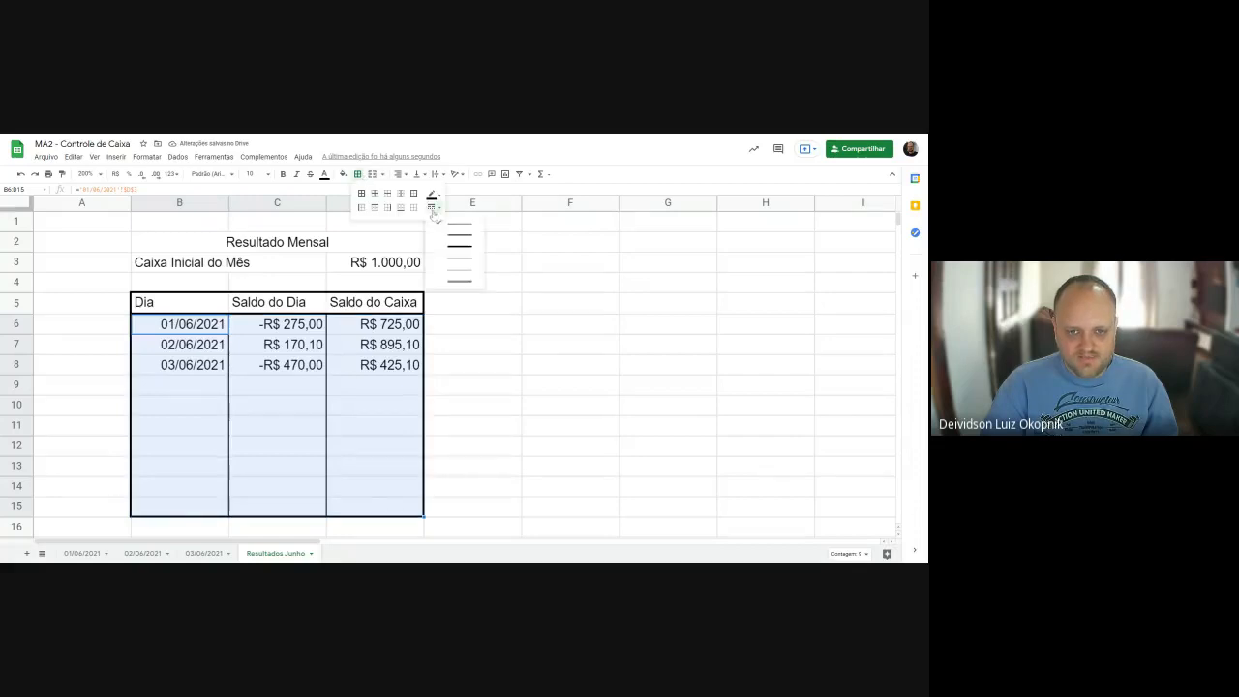
click(461, 269)
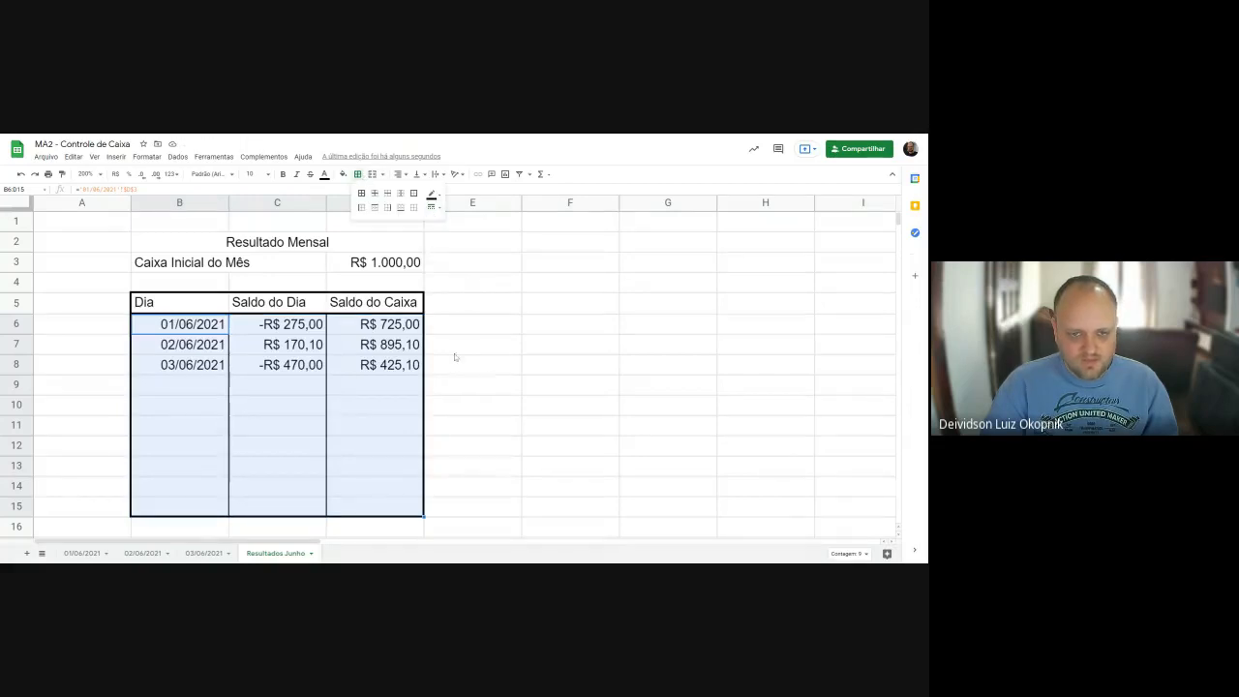
click(387, 193)
click(571, 404)
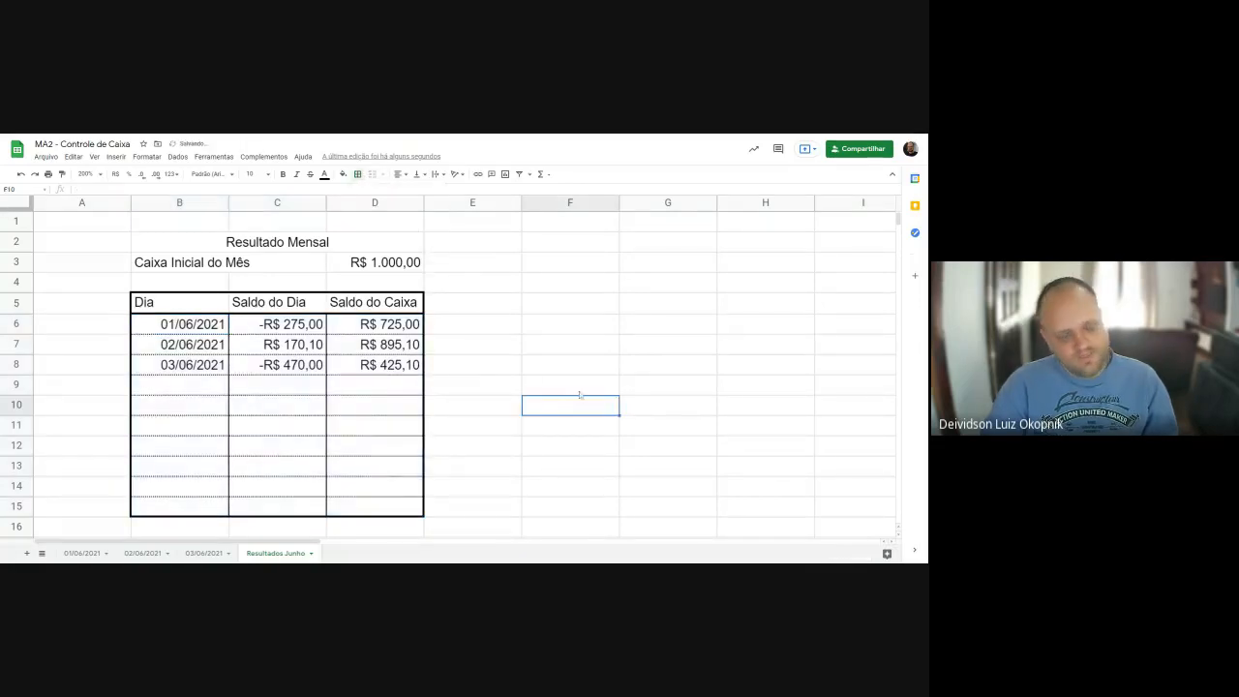
click(363, 397)
click(180, 402)
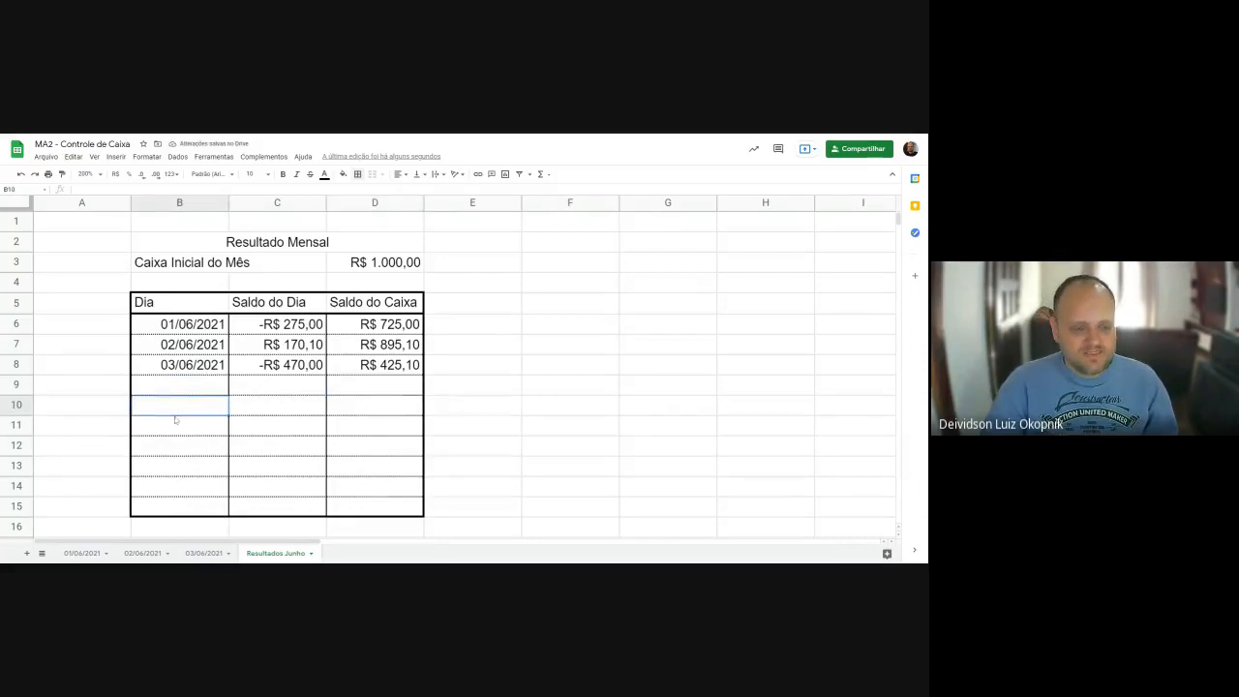
drag(176, 406, 234, 452)
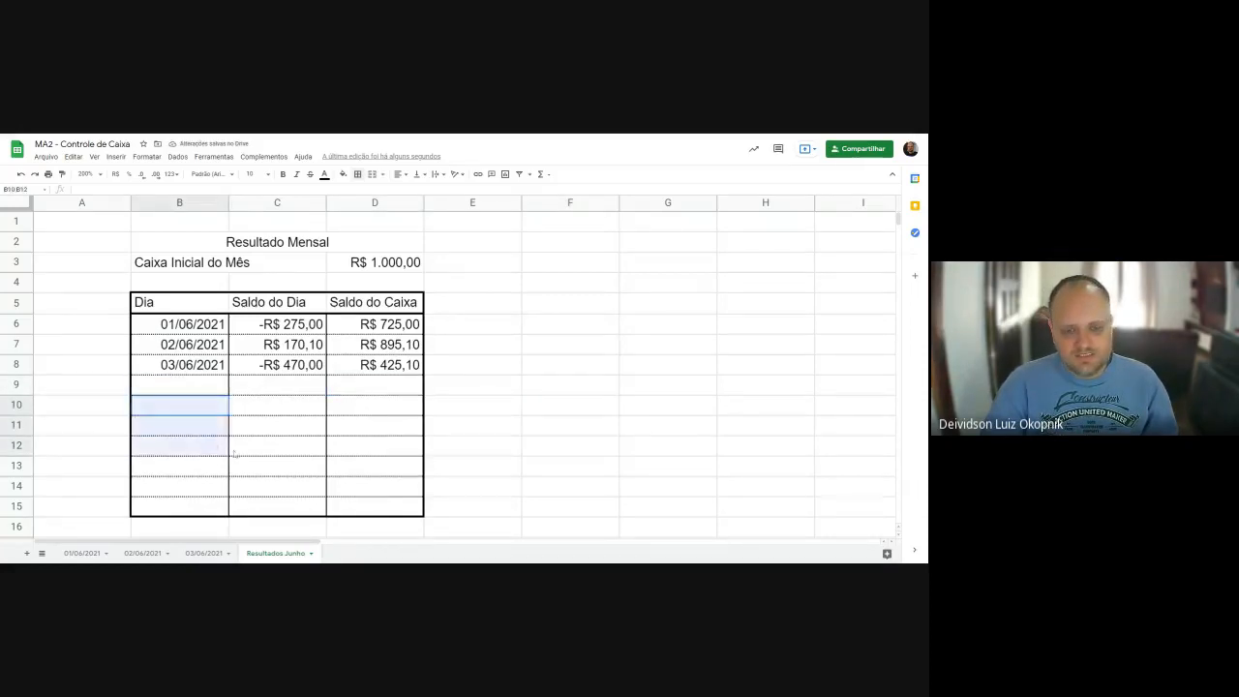
click(238, 445)
mouse_move(177, 380)
mouse_down()
mouse_move(177, 442)
mouse_move(175, 387)
mouse_up()
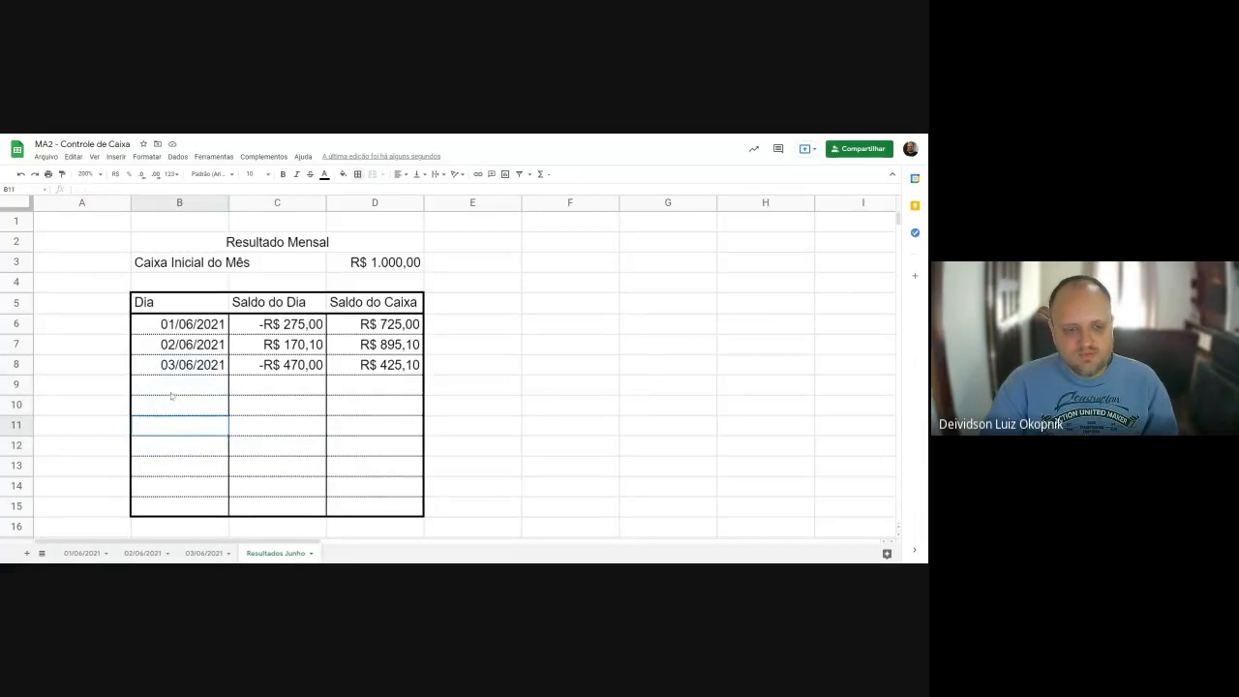
drag(277, 325, 287, 507)
click(146, 156)
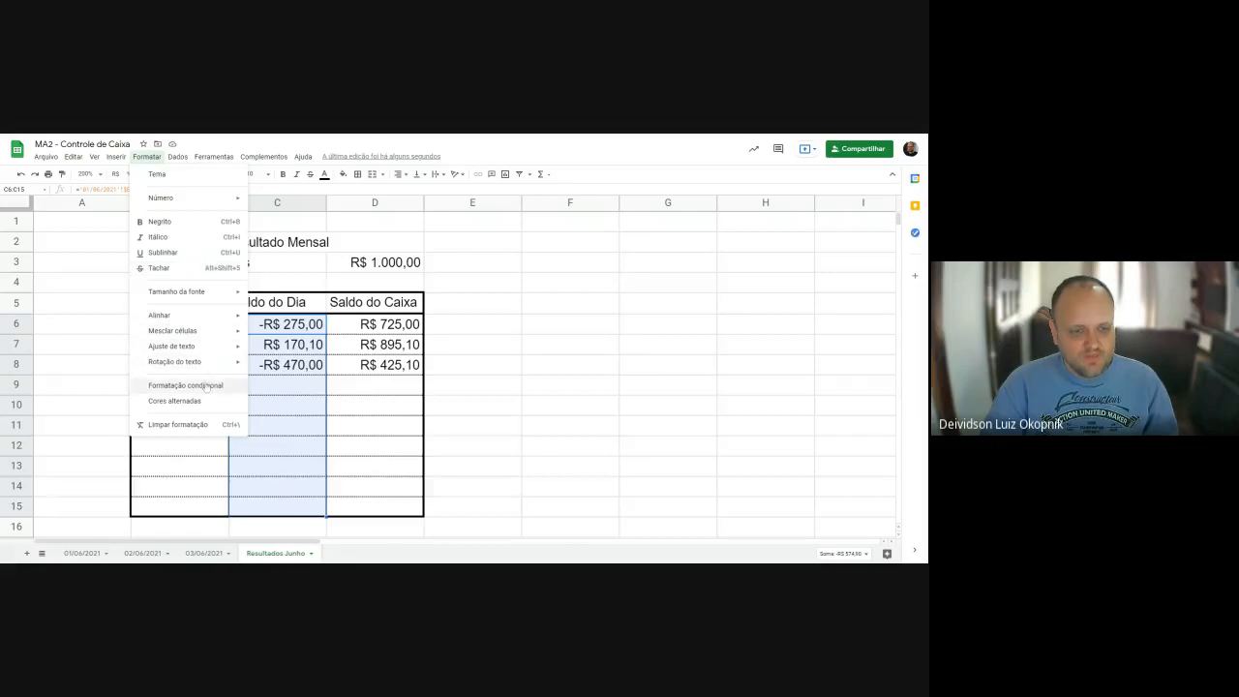
click(473, 365)
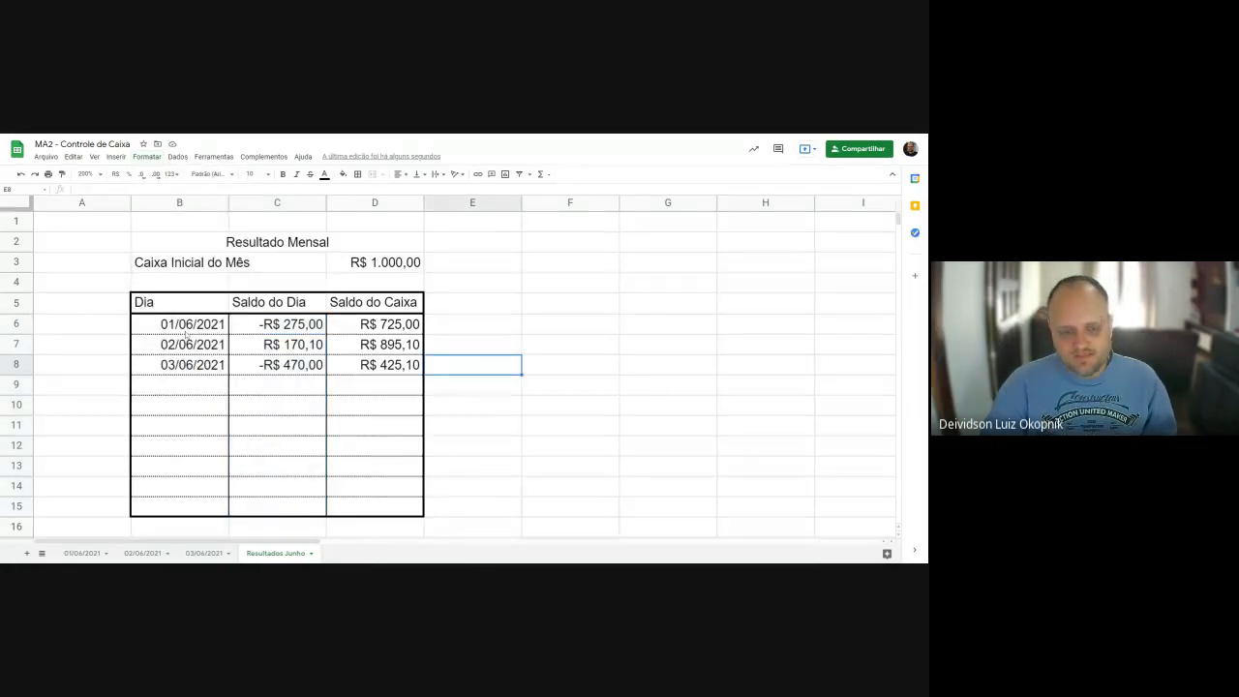
Try to apply alternating colors to the table body B6:D15 without the header row.
drag(182, 335, 377, 506)
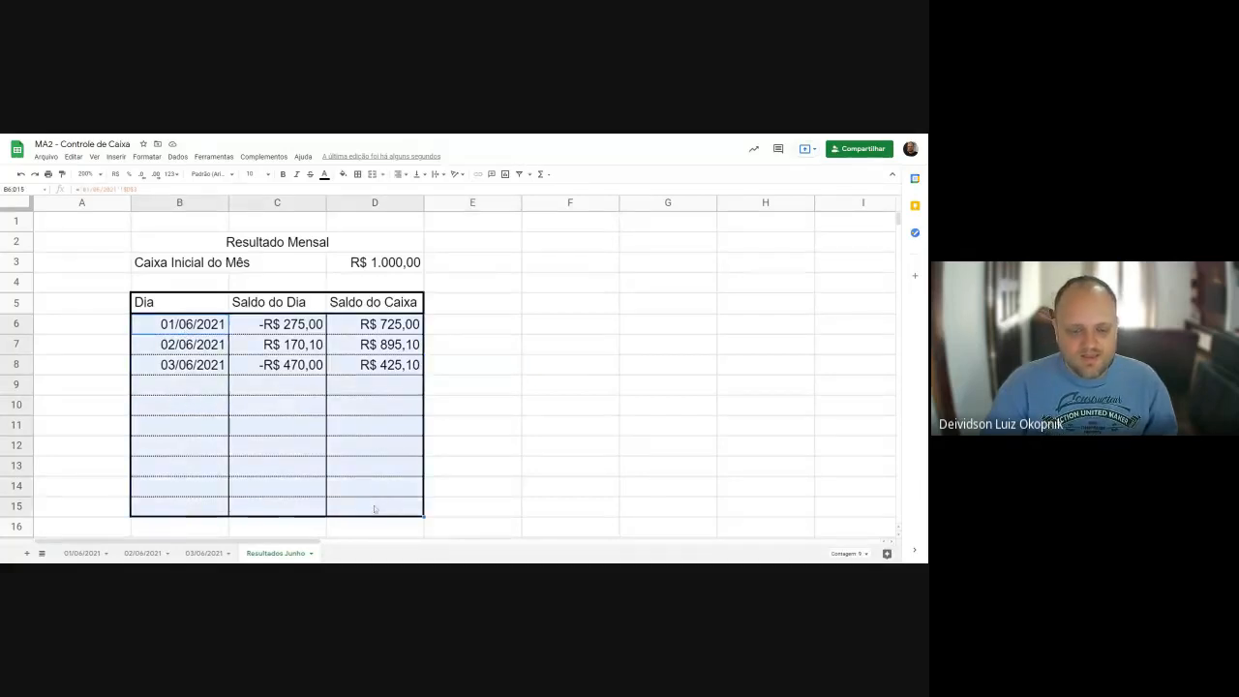
click(146, 155)
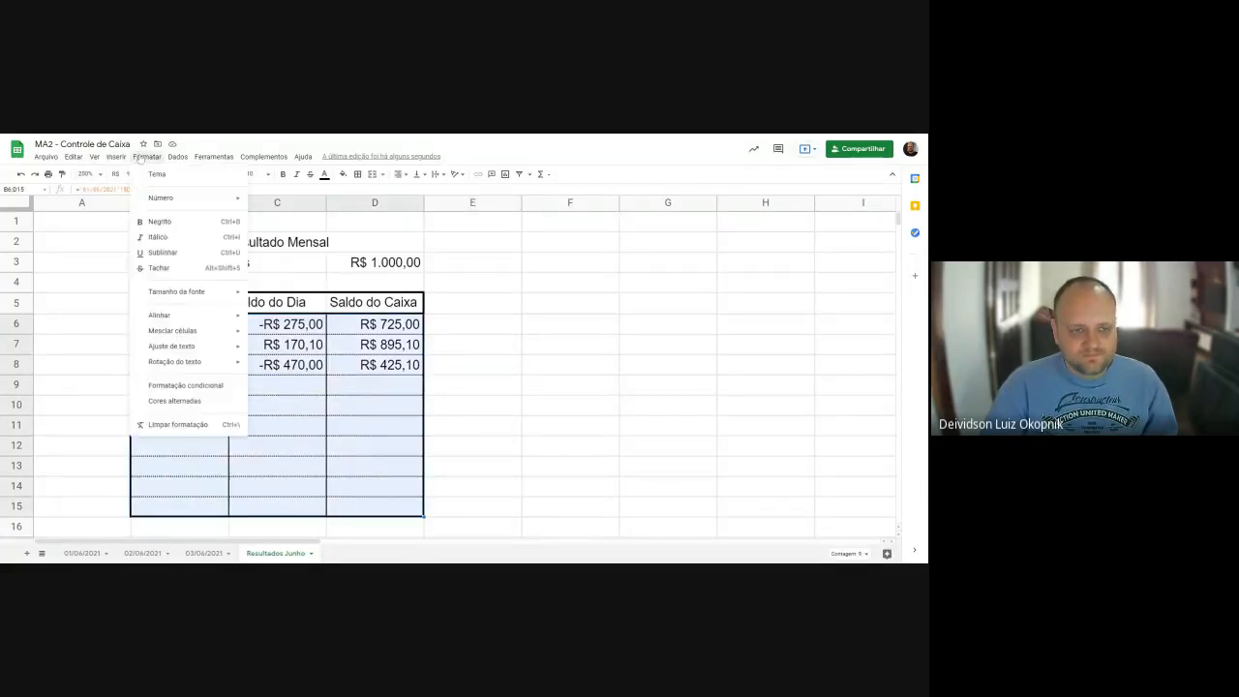
click(200, 404)
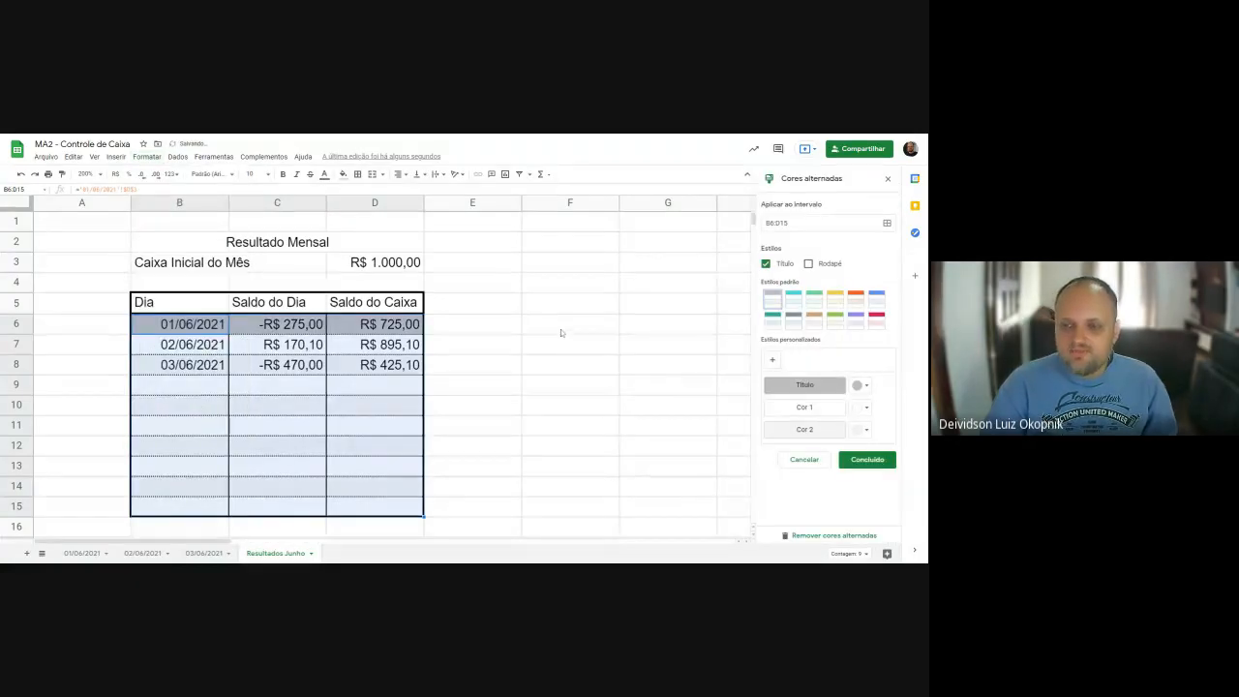
click(141, 308)
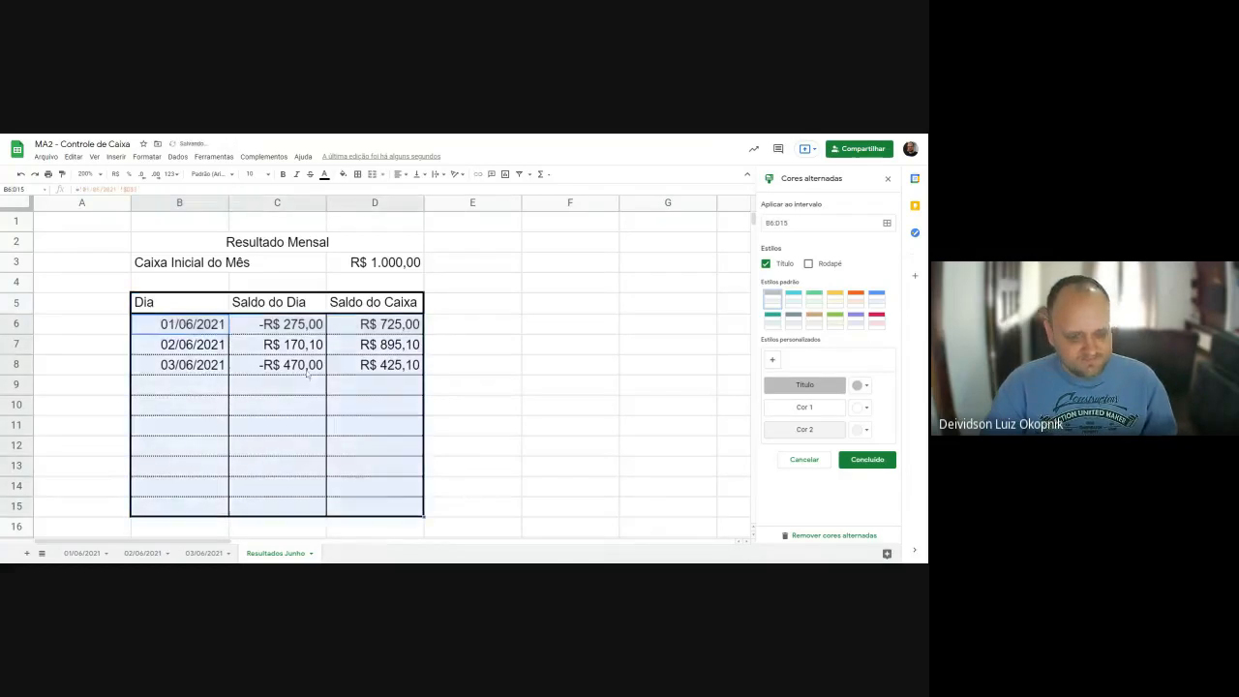
Apply alternating colors to the whole table B5:D15, with row 5 as the header.
mouse_move(166, 319)
mouse_down()
mouse_move(358, 447)
mouse_move(383, 511)
mouse_up()
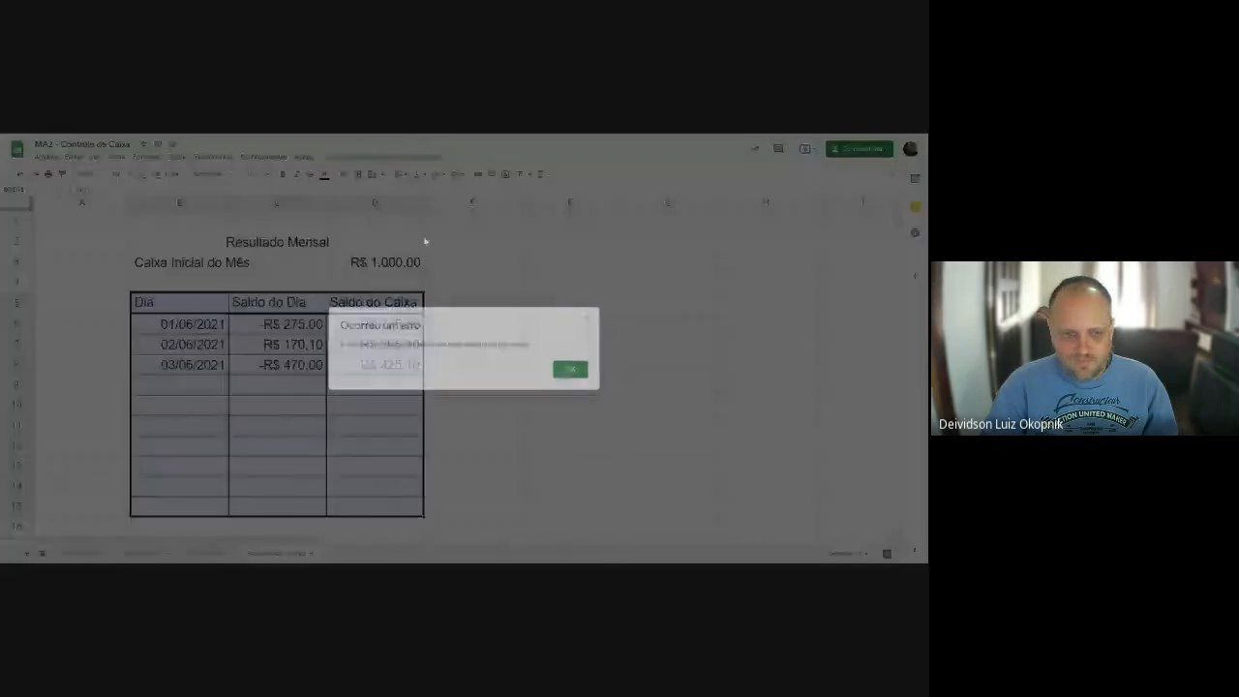
click(868, 458)
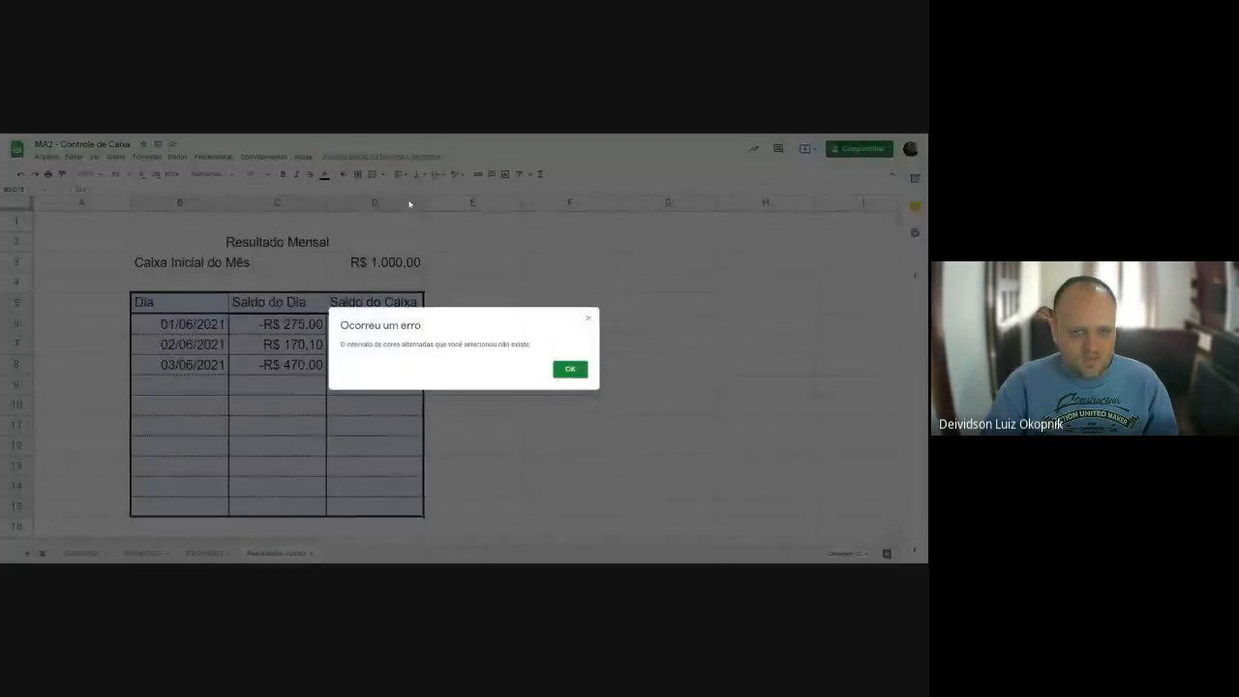
click(570, 368)
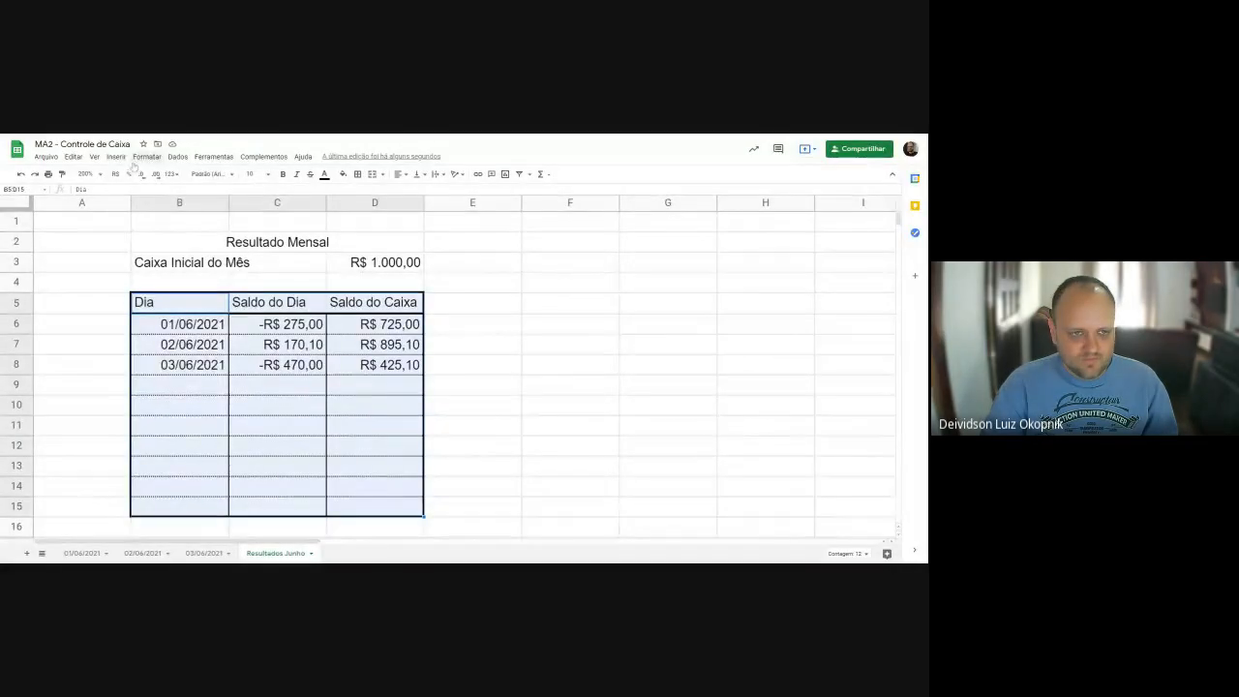
click(146, 156)
click(174, 401)
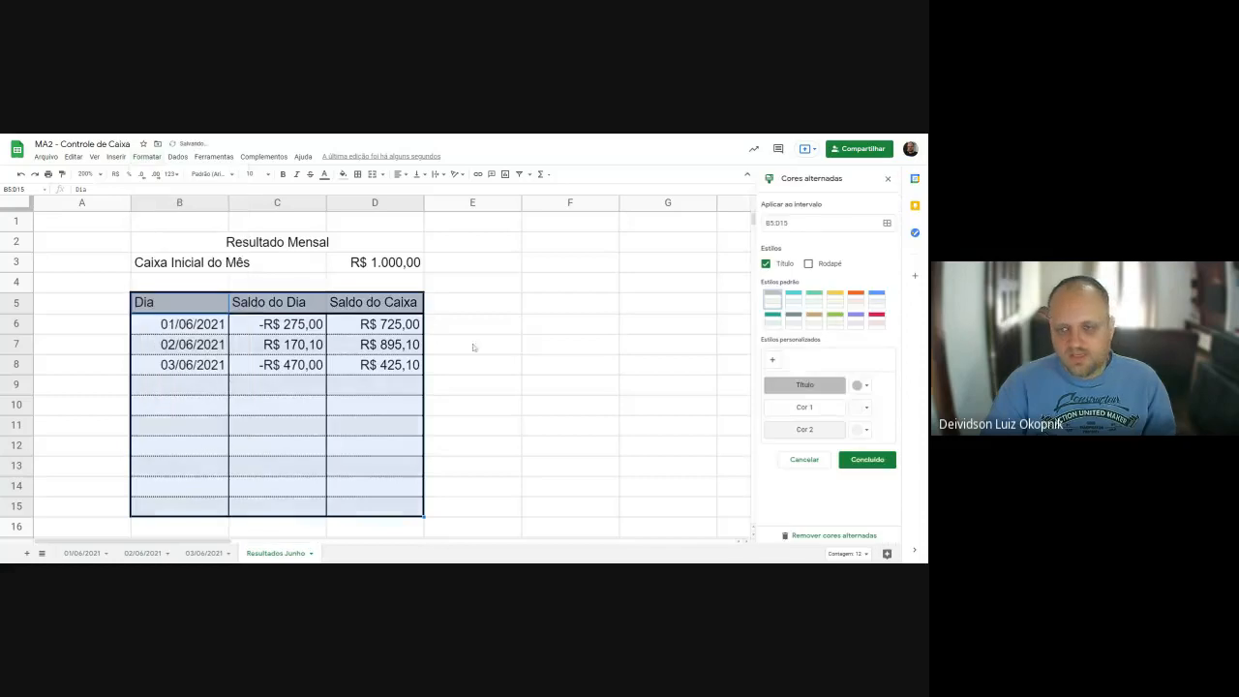
Try several default alternating color styles on the table, and keep the dark teal one.
click(793, 300)
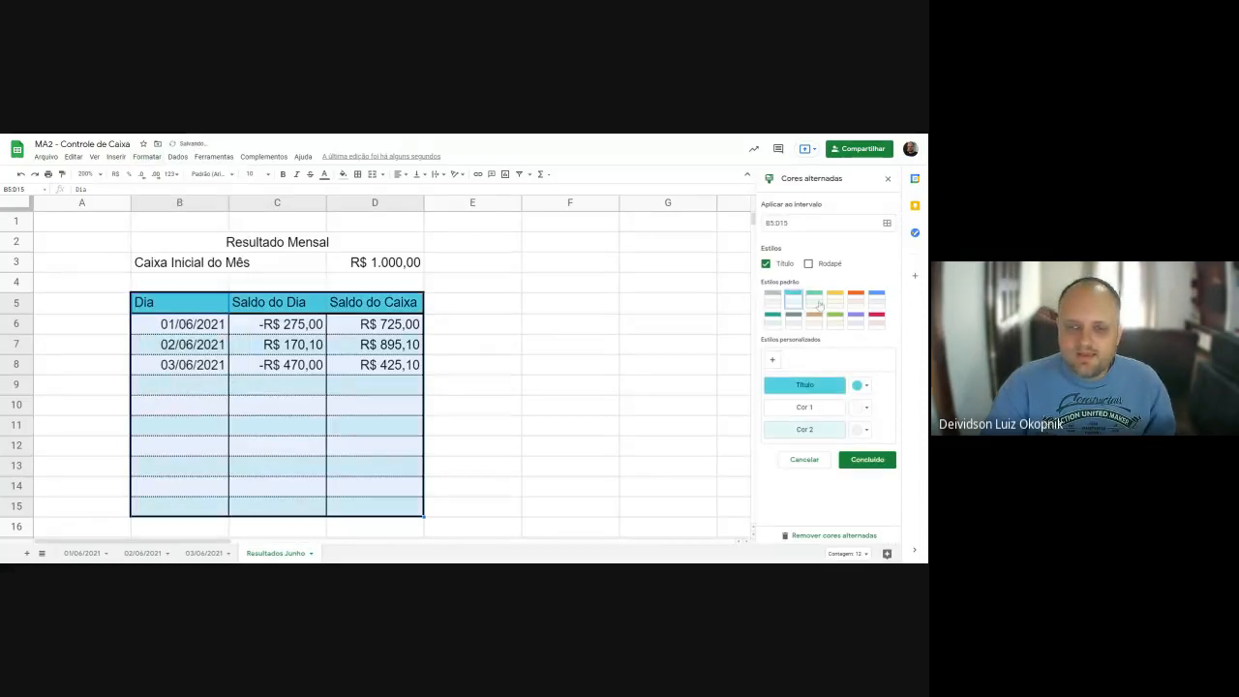
click(814, 300)
click(836, 302)
click(856, 301)
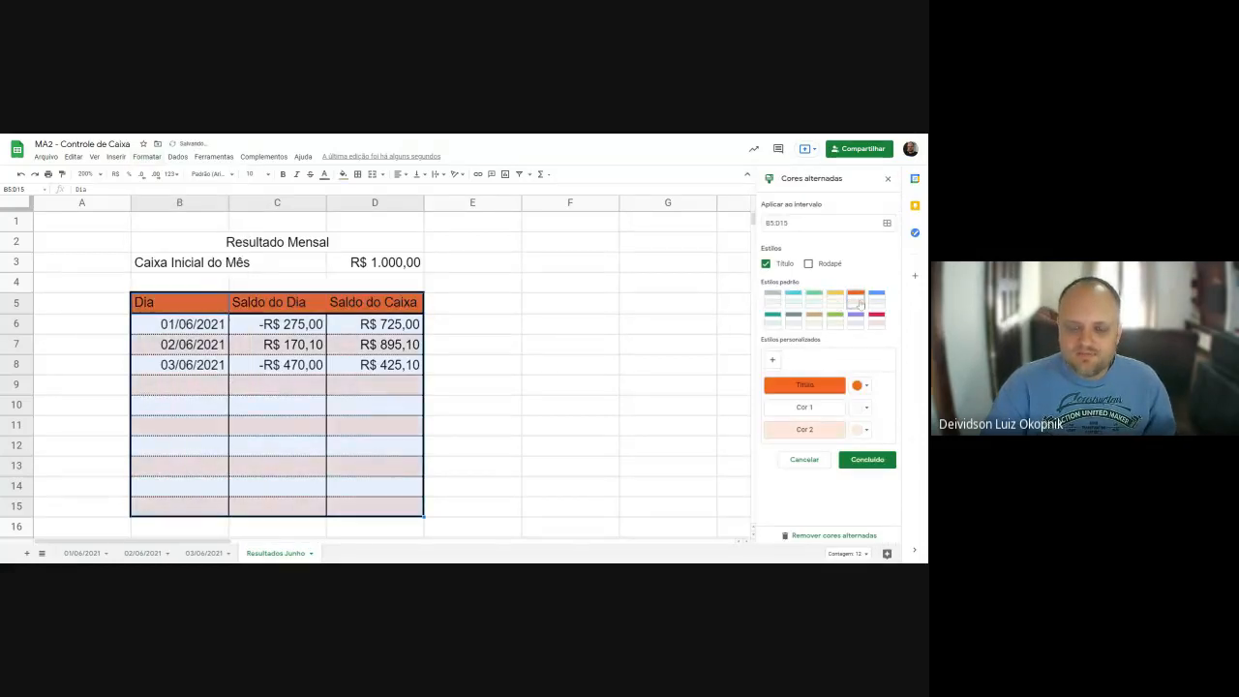
click(876, 302)
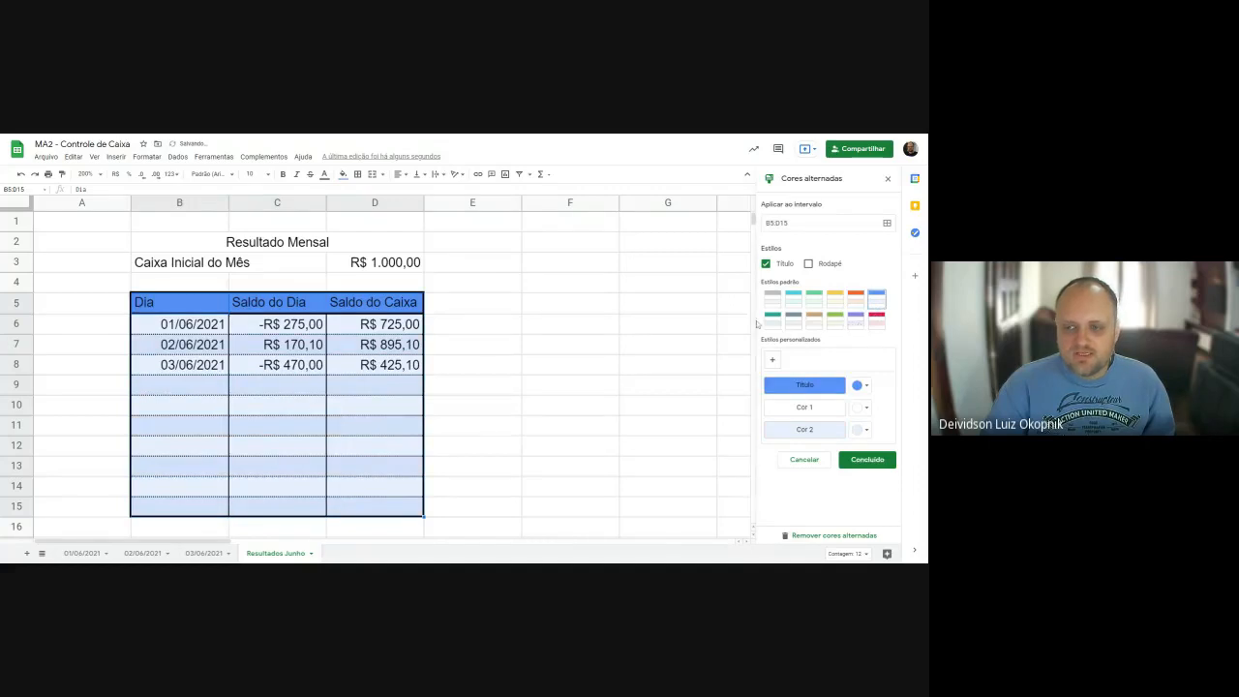
click(772, 318)
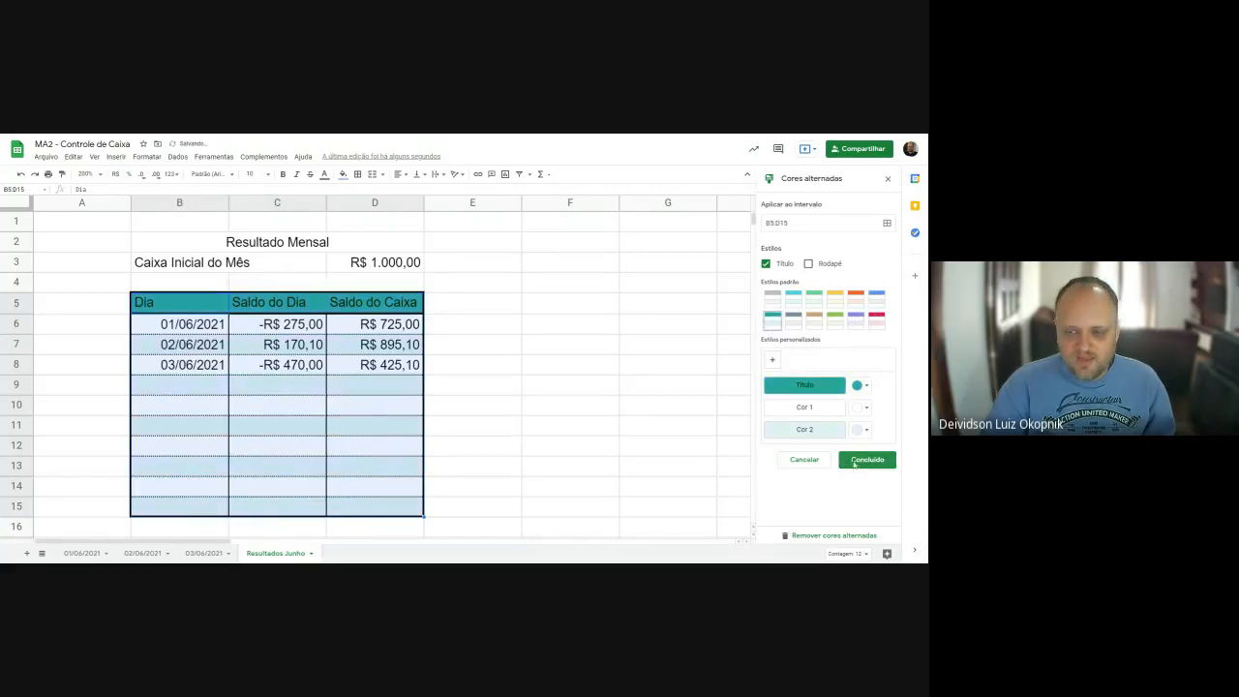
click(868, 459)
click(459, 358)
click(206, 350)
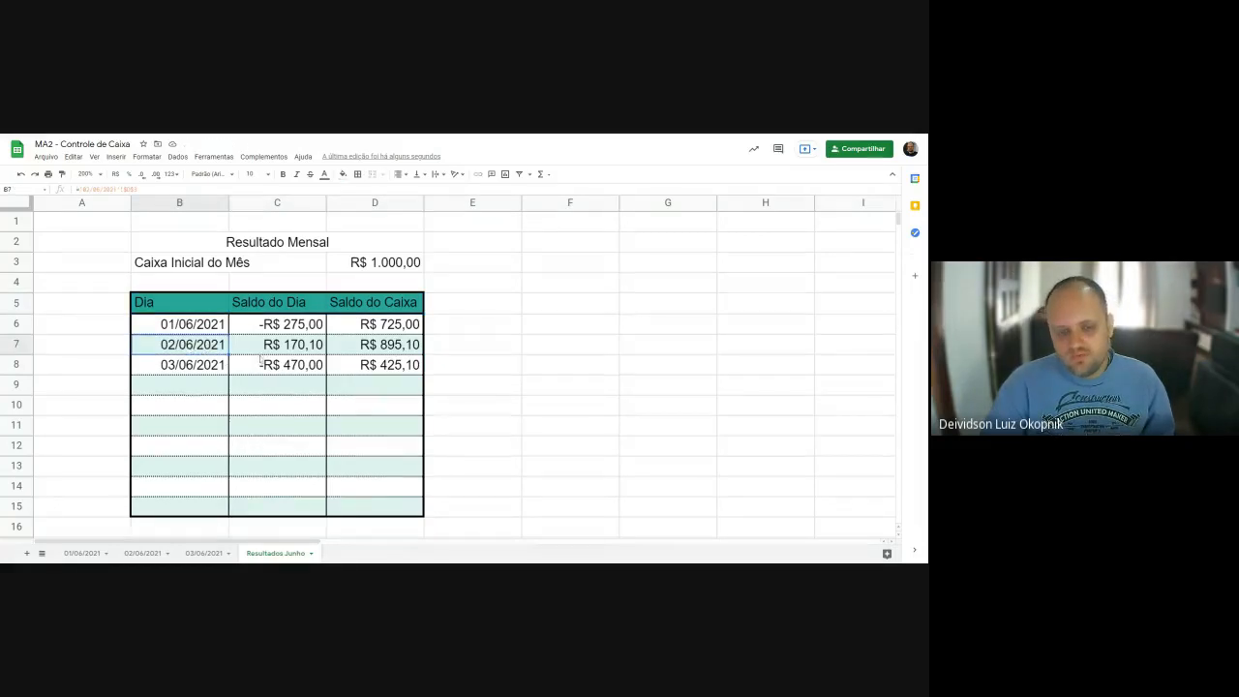
drag(198, 349, 291, 346)
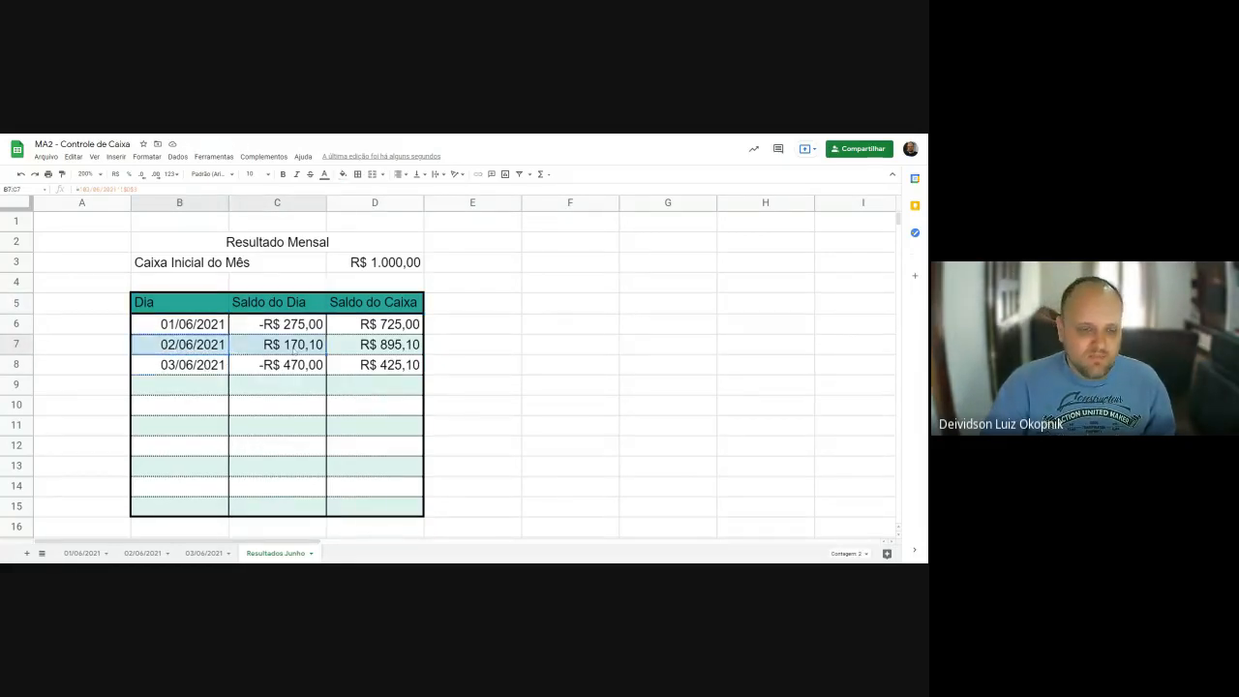
drag(199, 347, 355, 350)
click(215, 346)
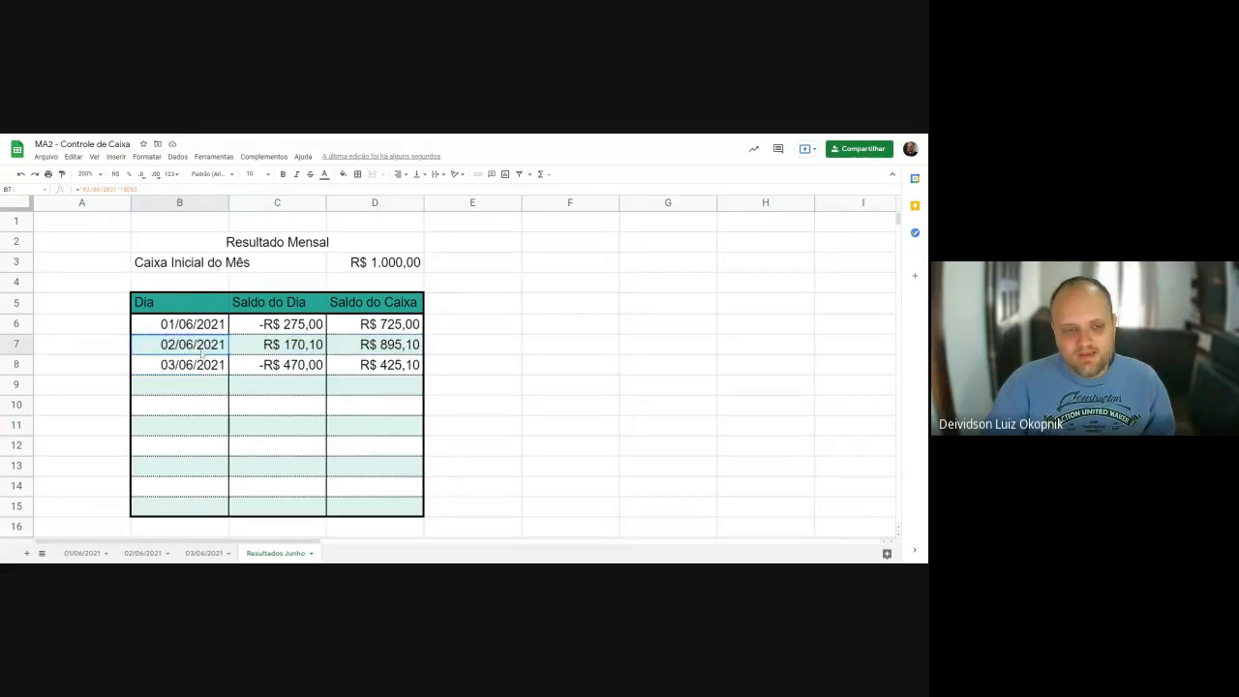
click(202, 385)
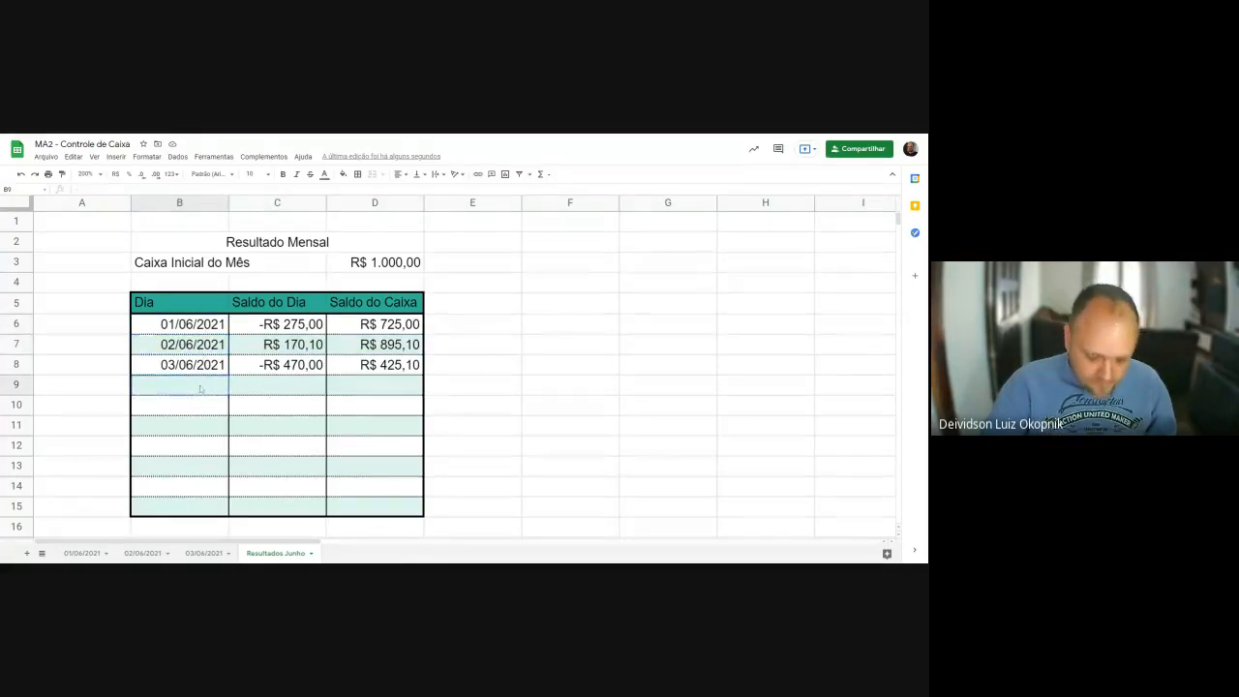
click(258, 388)
click(247, 432)
click(275, 465)
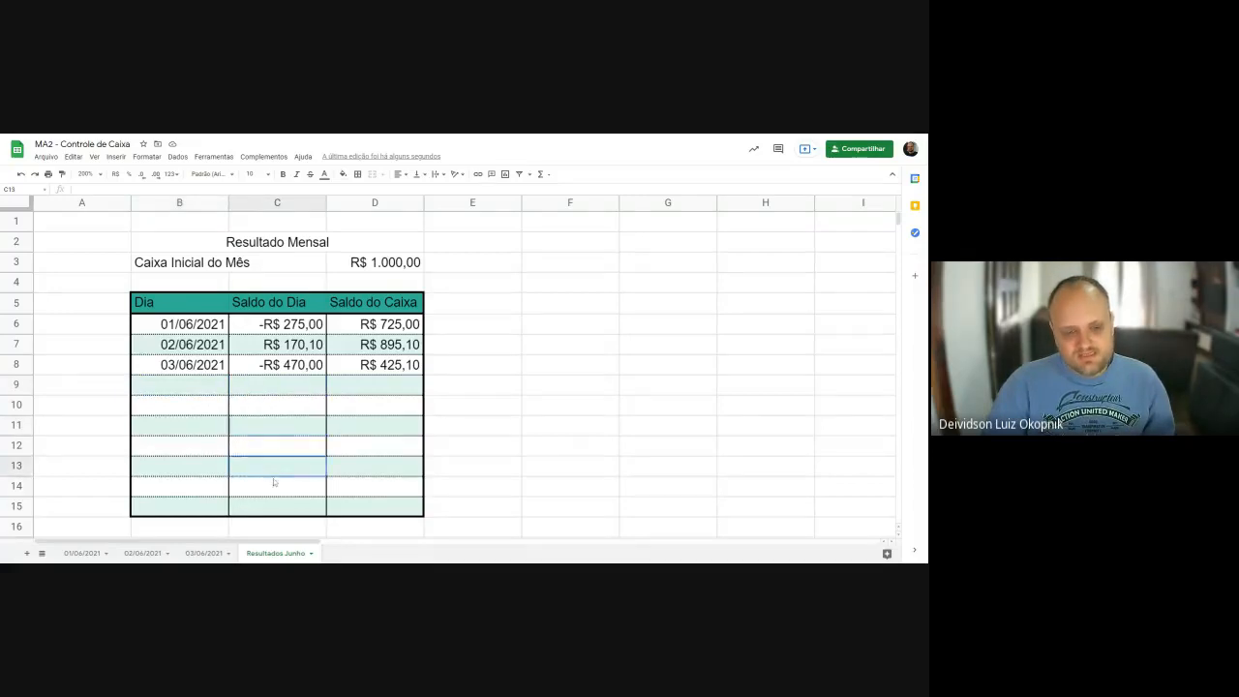
click(276, 484)
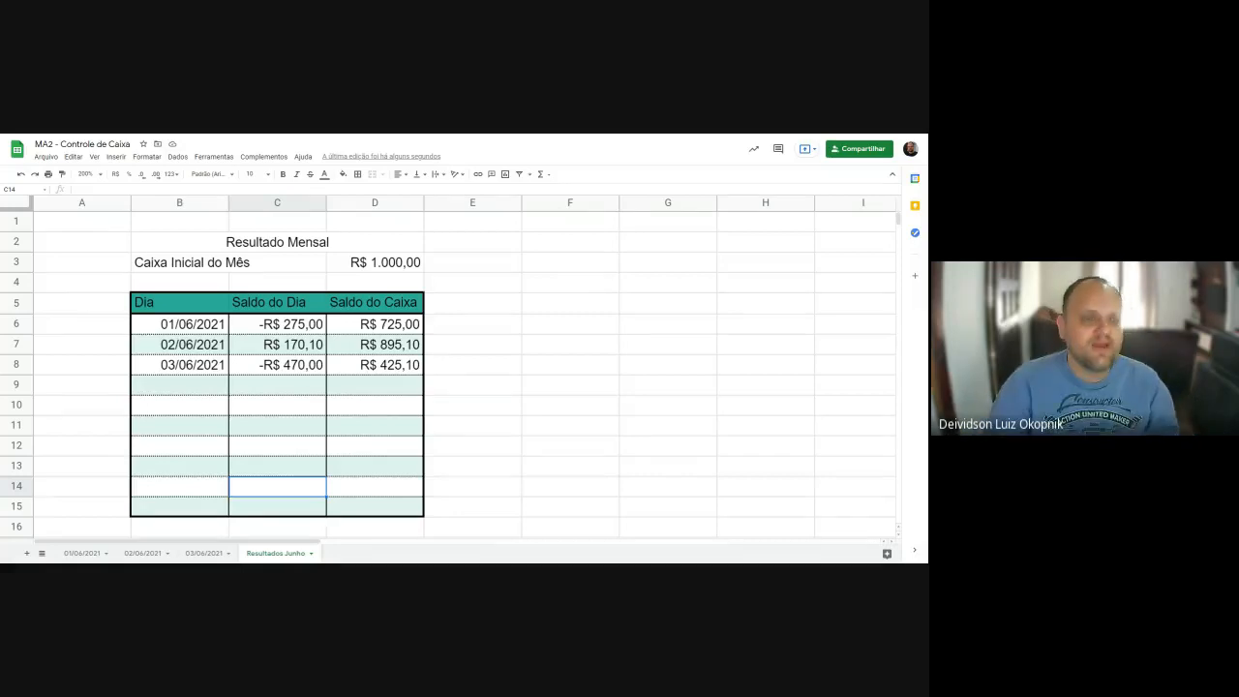
click(222, 387)
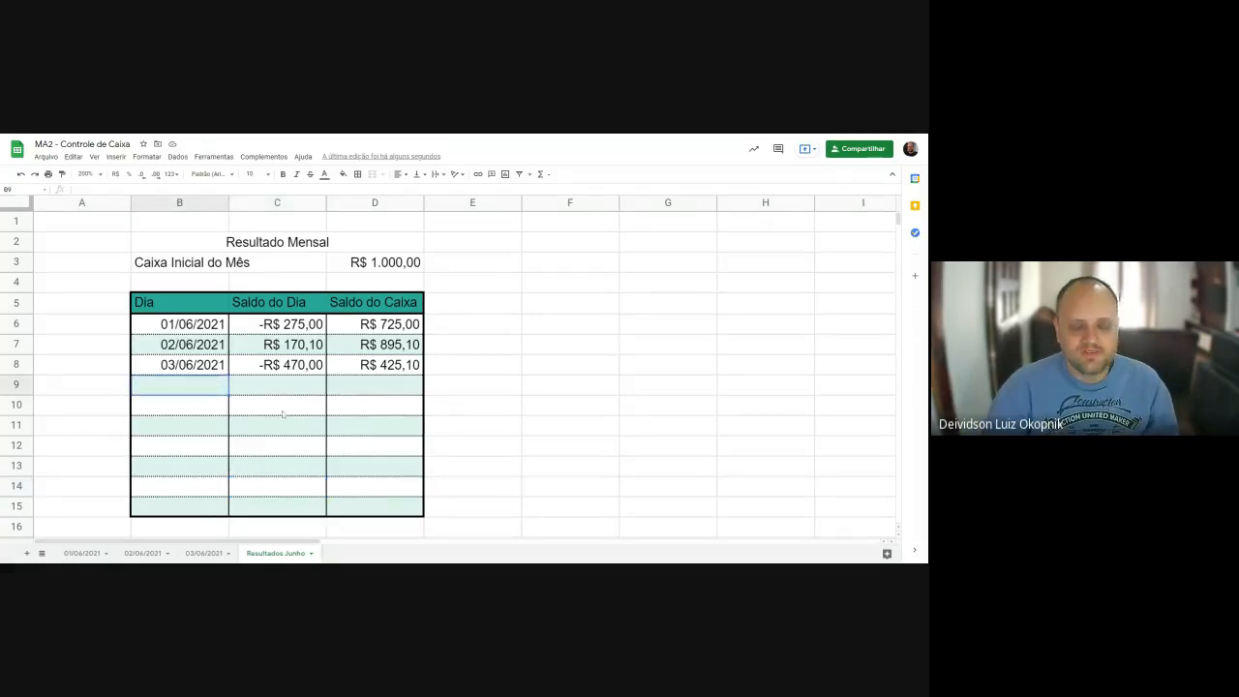
drag(191, 397, 359, 394)
click(376, 391)
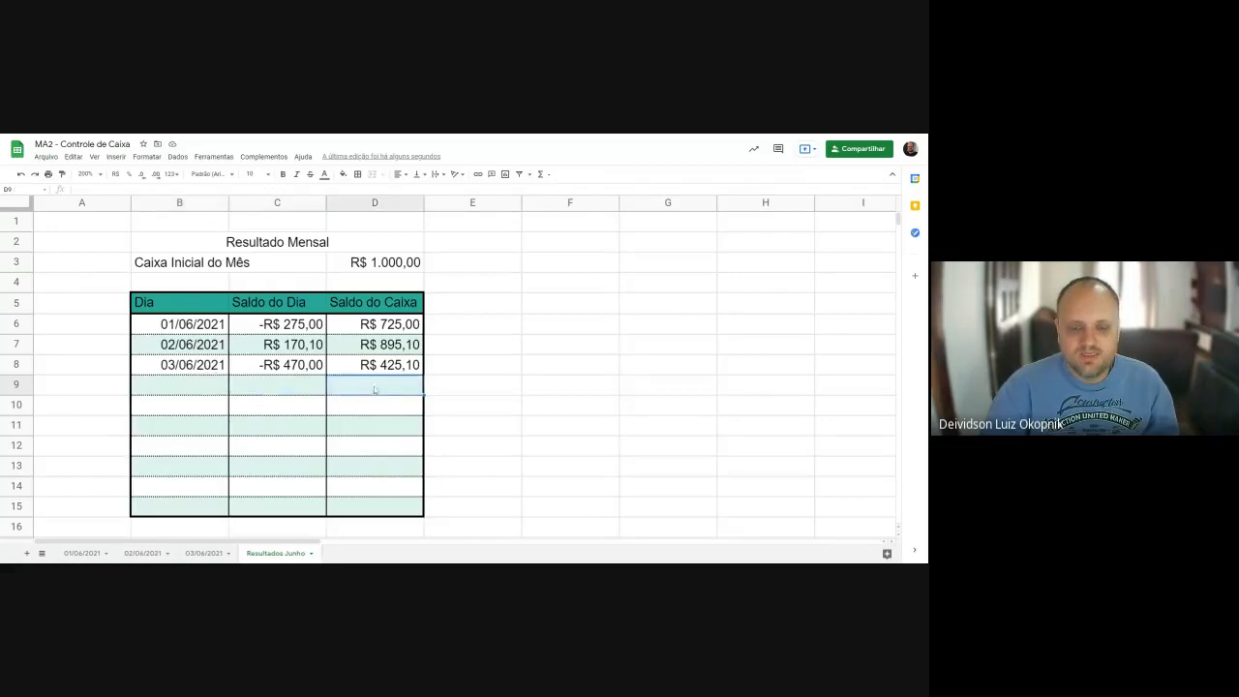
click(281, 391)
click(207, 391)
click(284, 392)
click(356, 393)
click(224, 386)
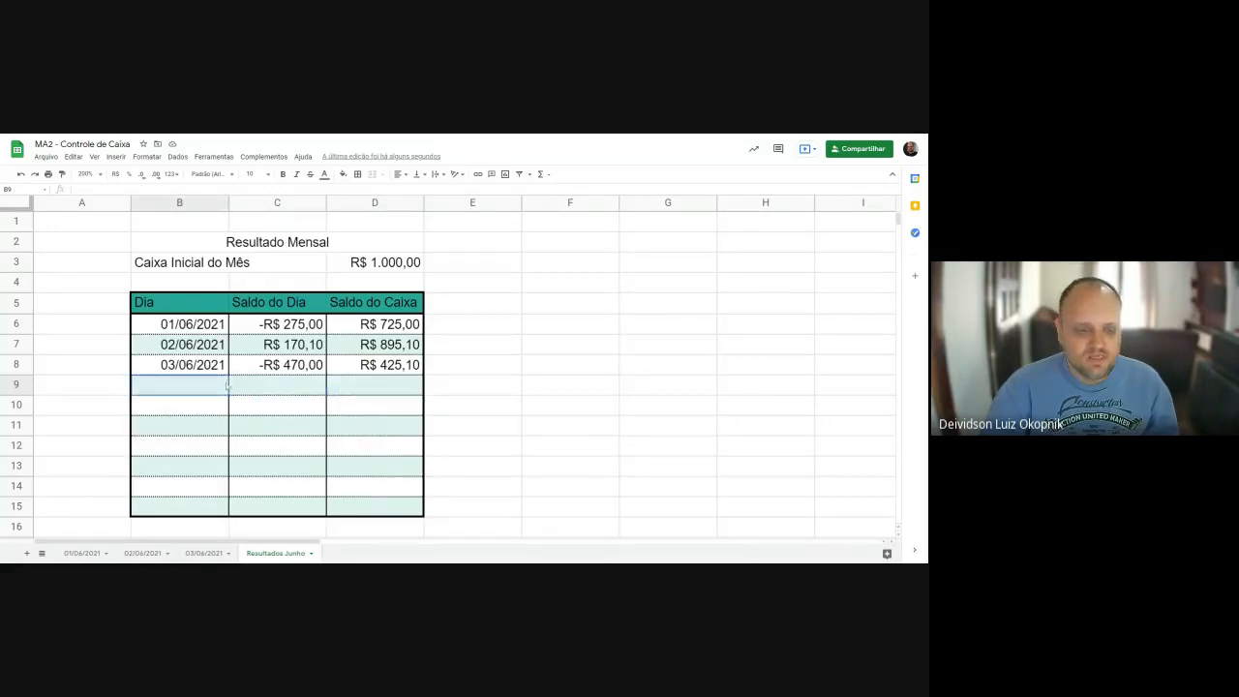
click(361, 387)
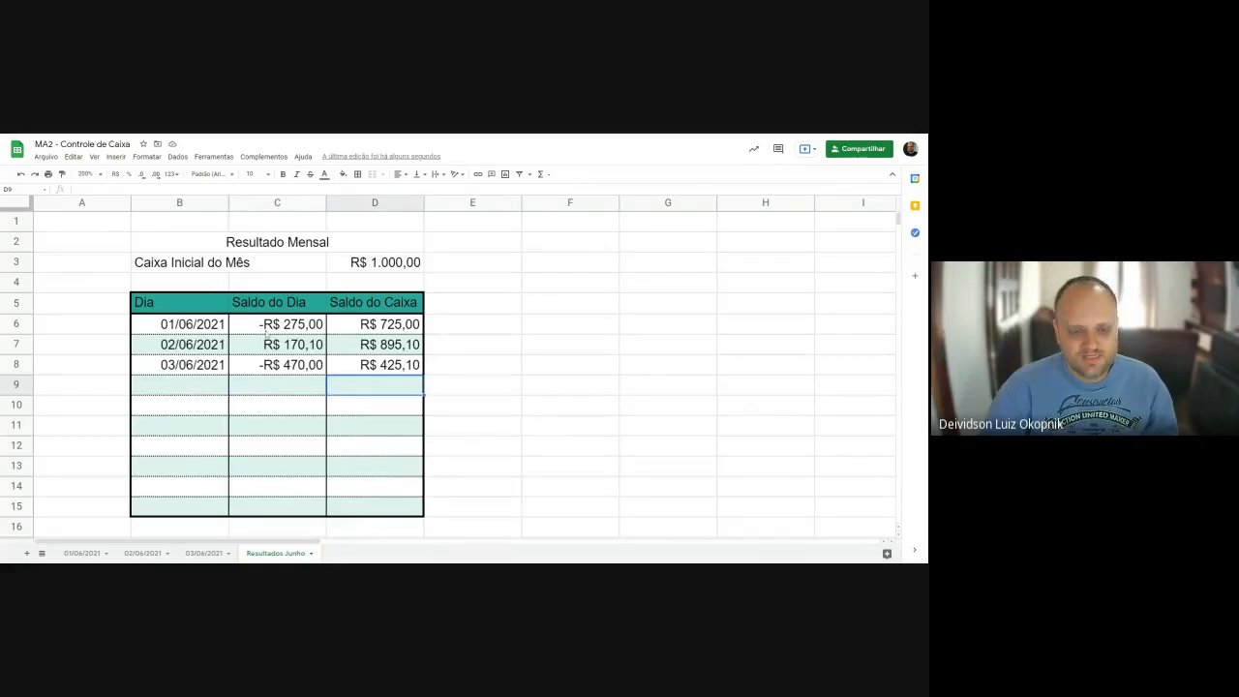
Add a conditional formatting rule to C6:C15 that fills values less than or equal to 0 with the default light red style.
drag(267, 335, 273, 508)
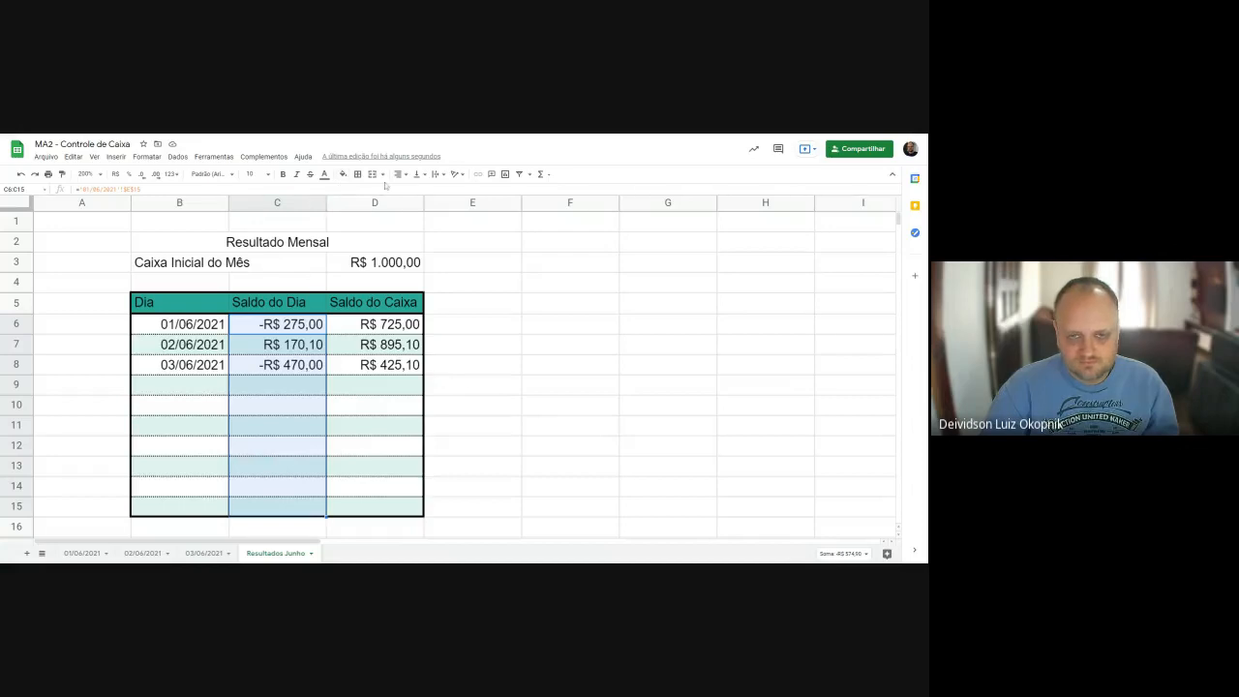
click(146, 156)
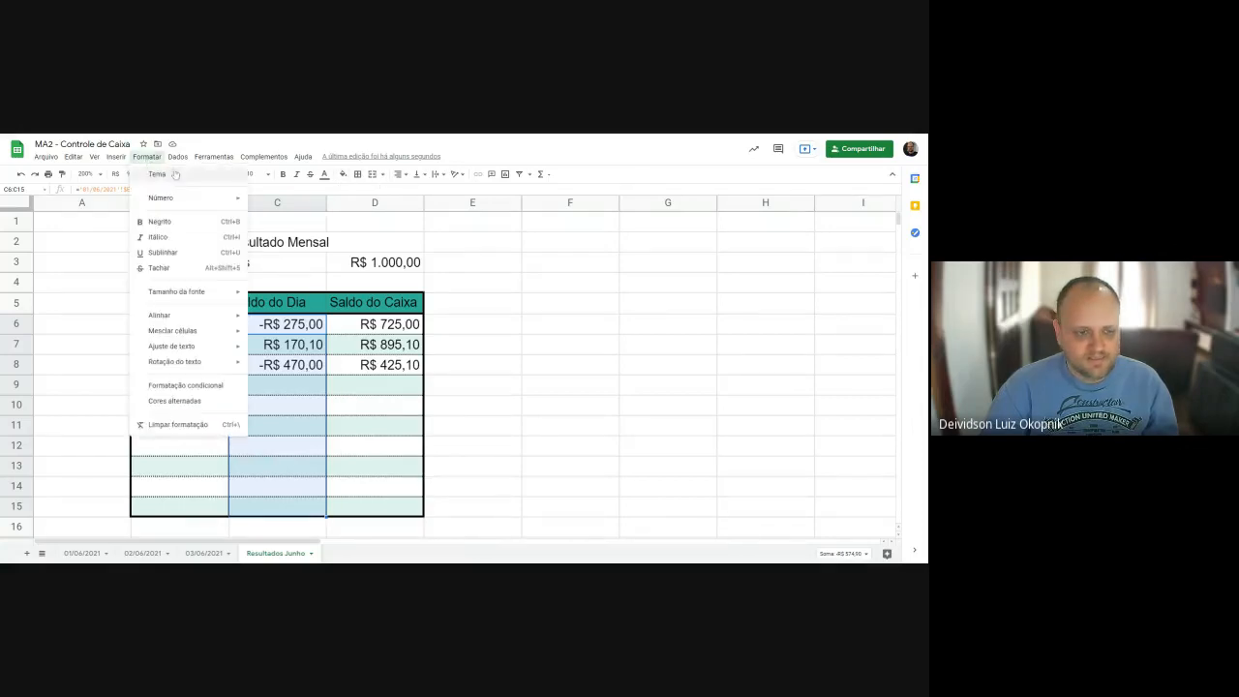
click(193, 386)
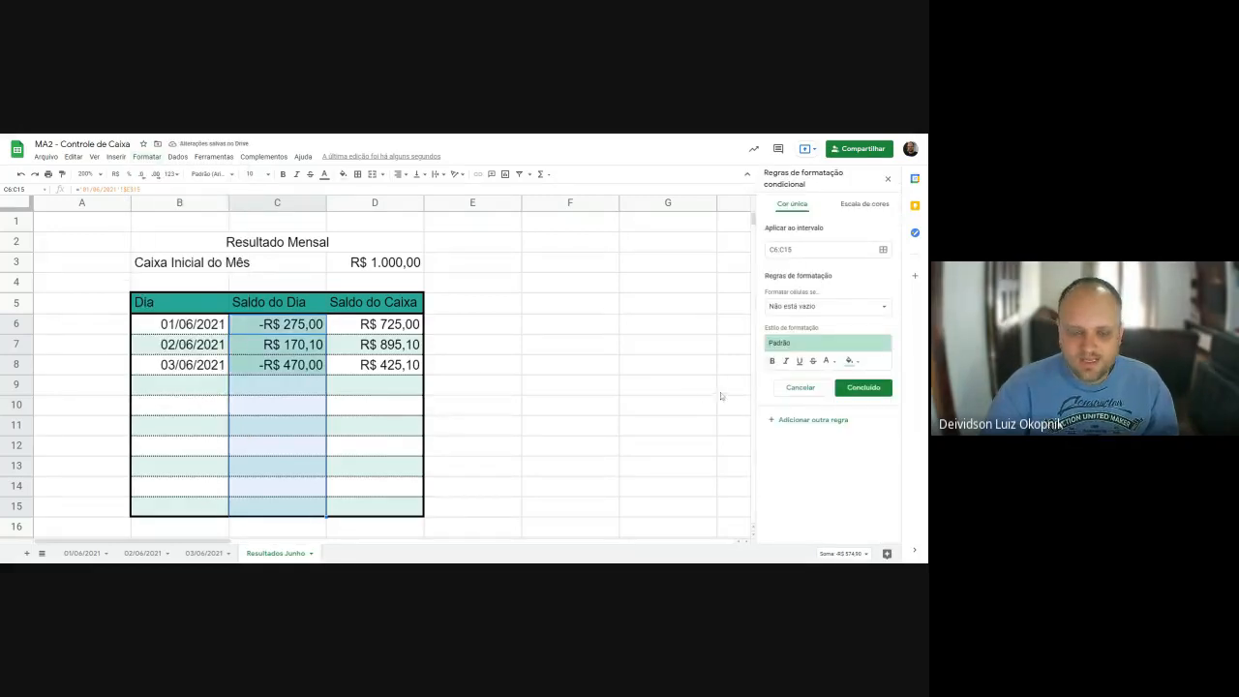
click(835, 307)
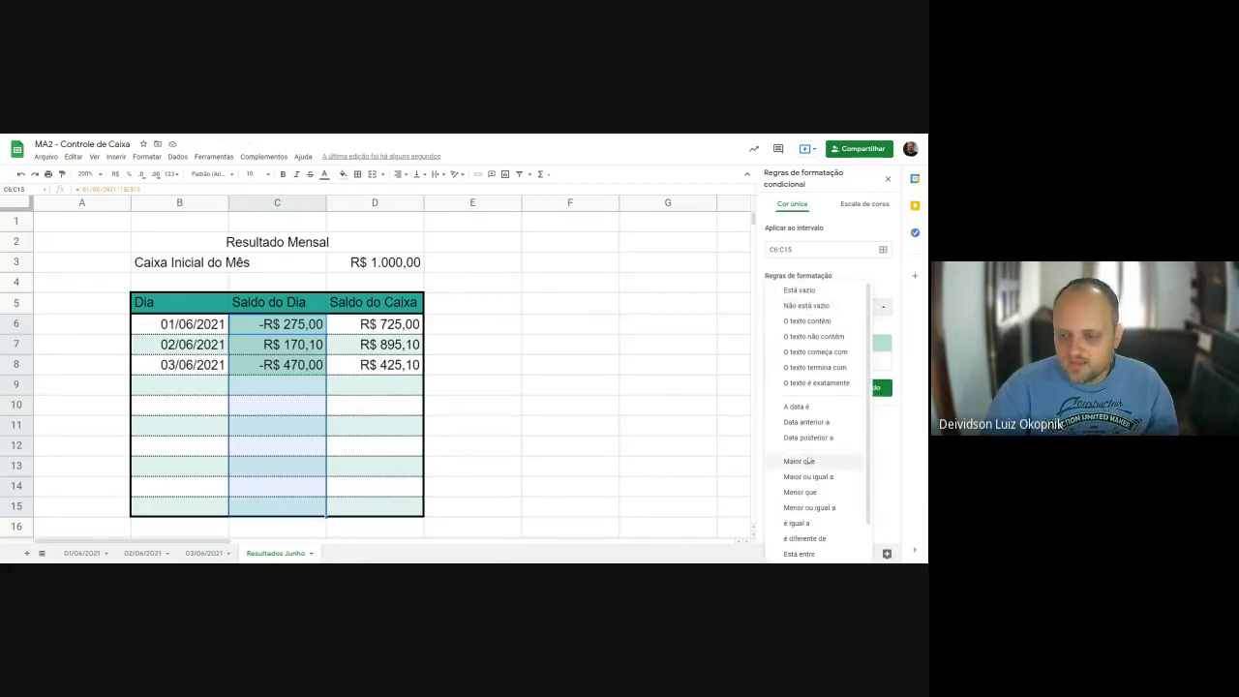
click(829, 508)
click(831, 329)
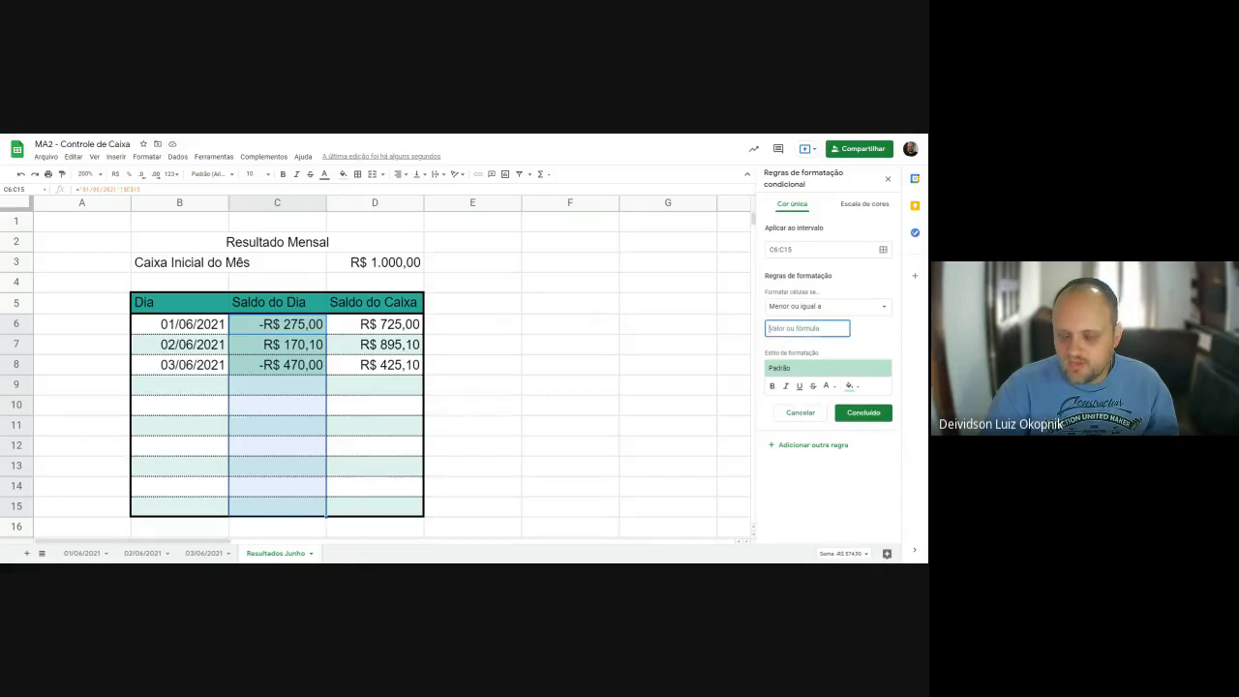
text(0)
click(853, 387)
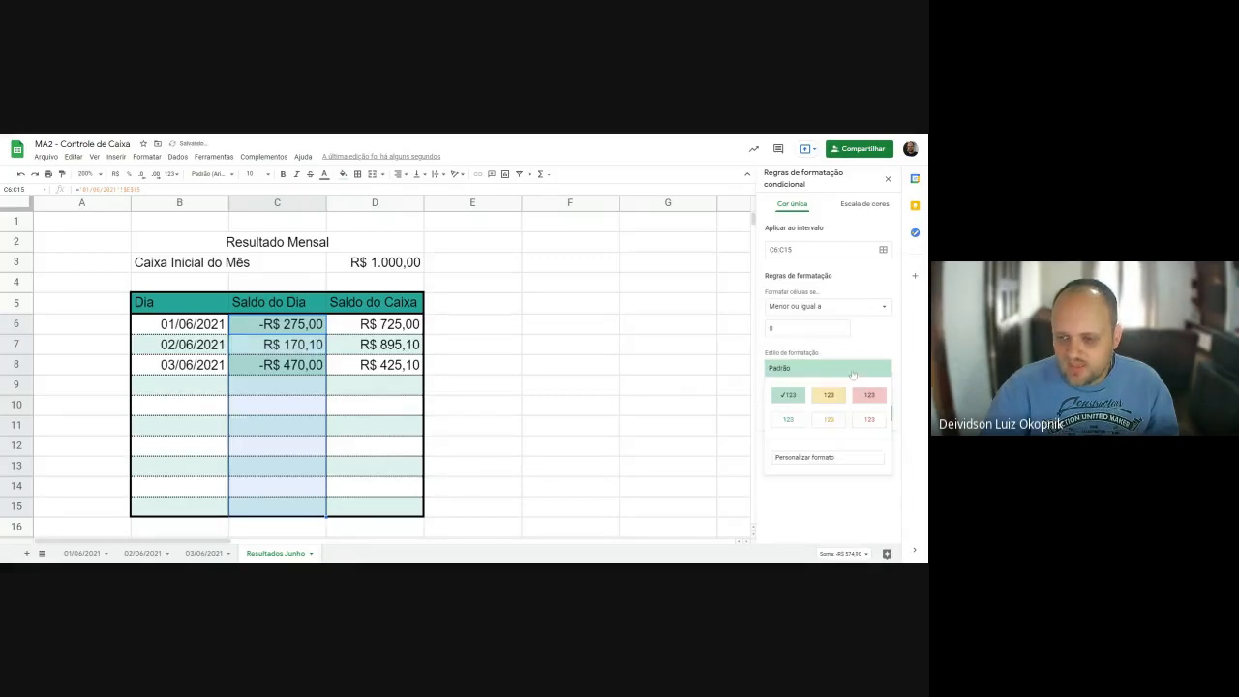
click(873, 401)
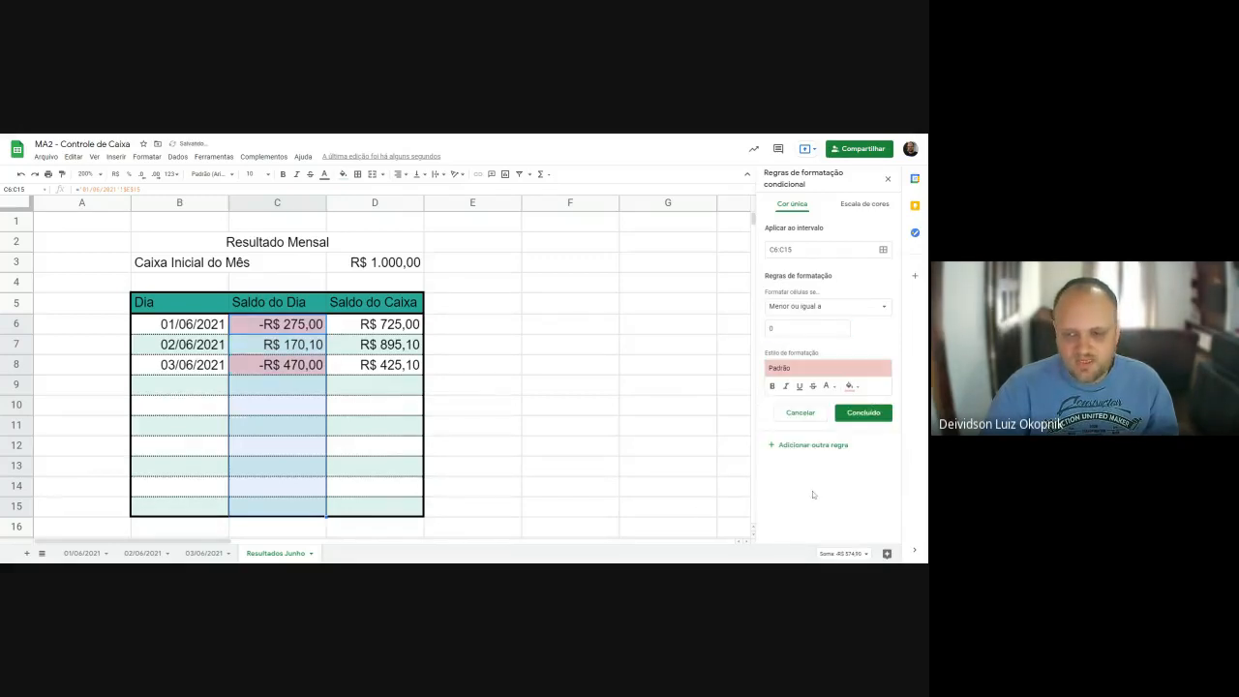
click(863, 412)
click(600, 411)
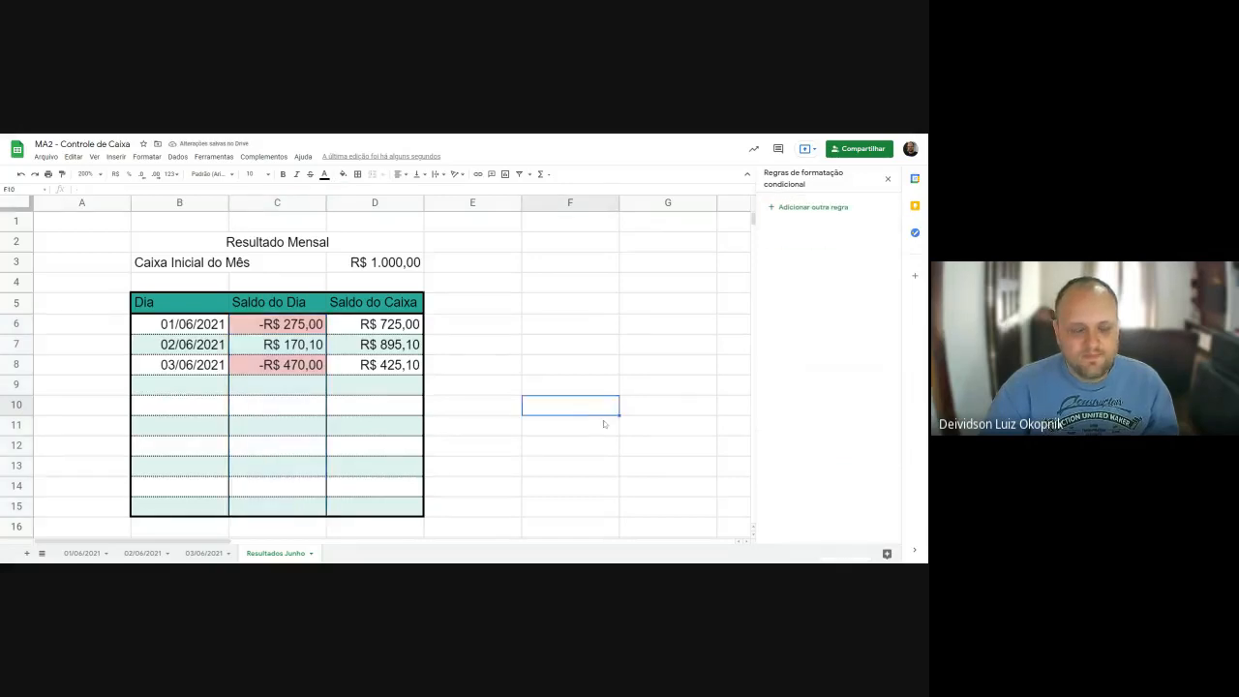
In row 12 of the 02/06/2021 sheet, enter a 16:00 "Depósito" with 300 as Saida.
click(263, 371)
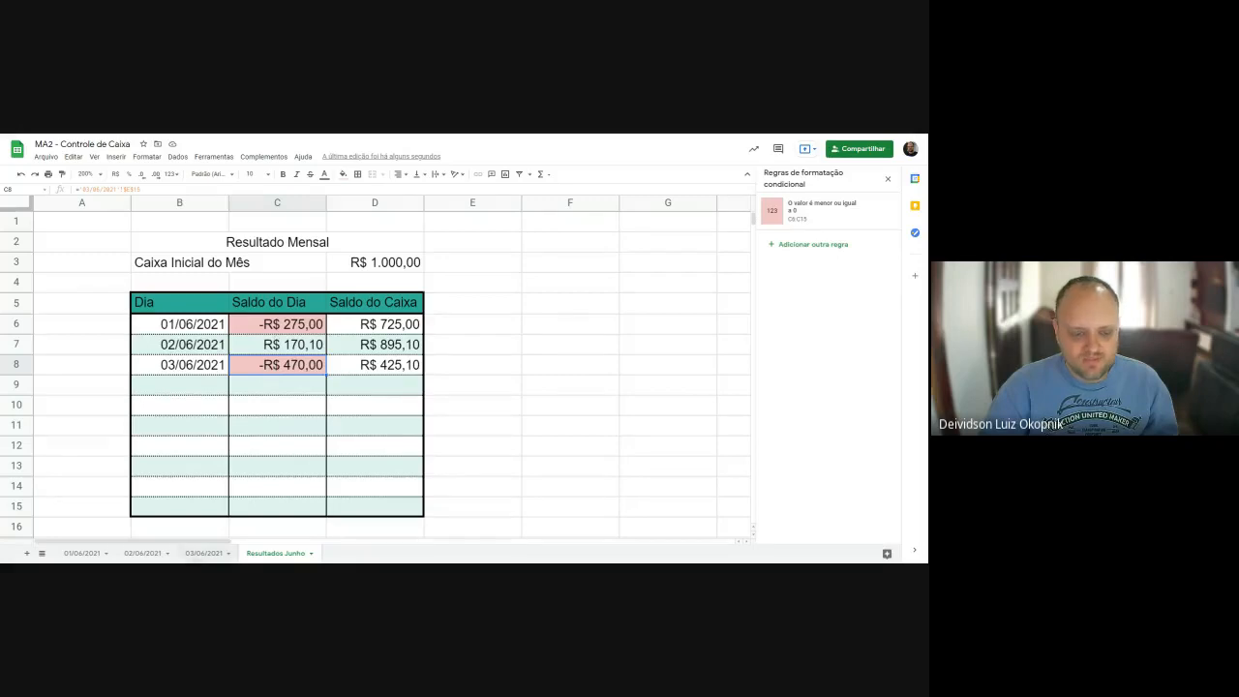
click(142, 553)
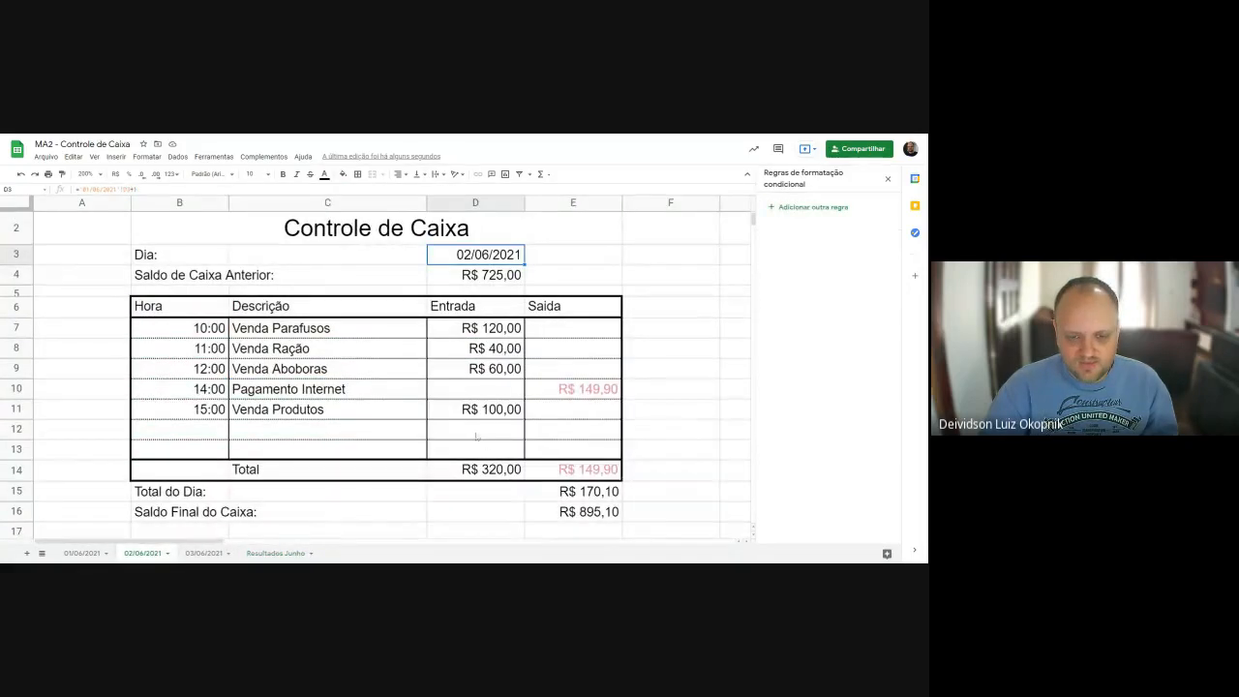
click(185, 436)
click(560, 430)
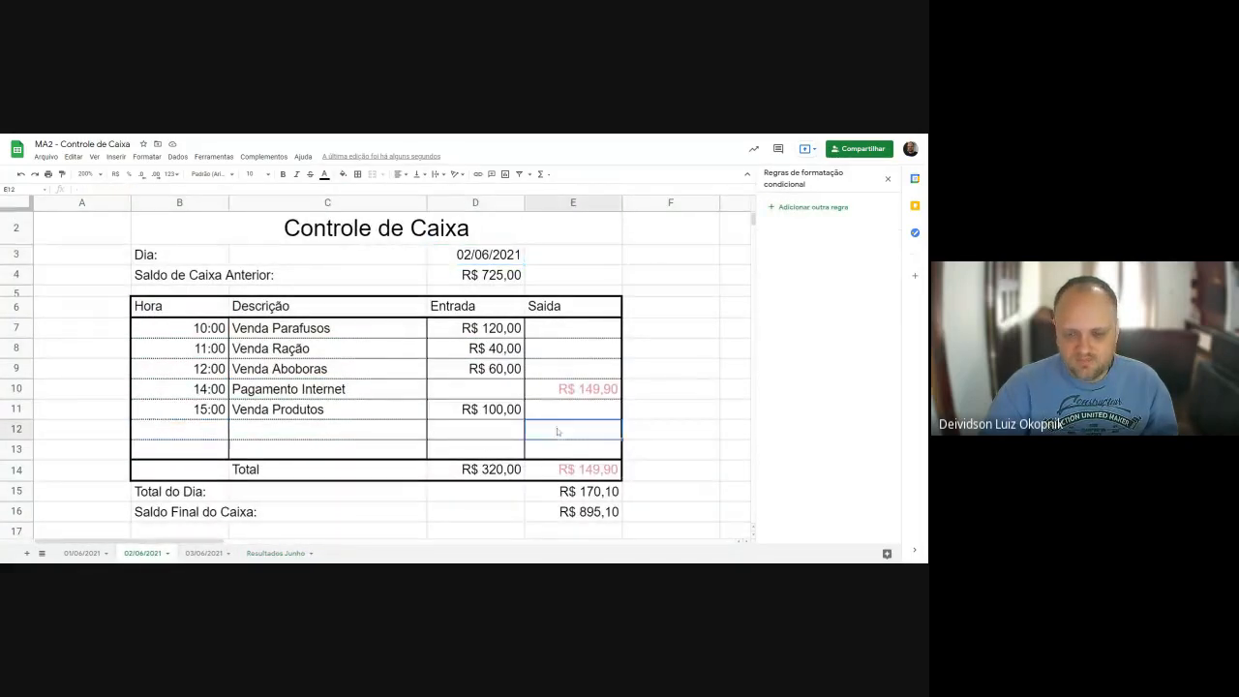
key(Left)
key(Left)
key(Left)
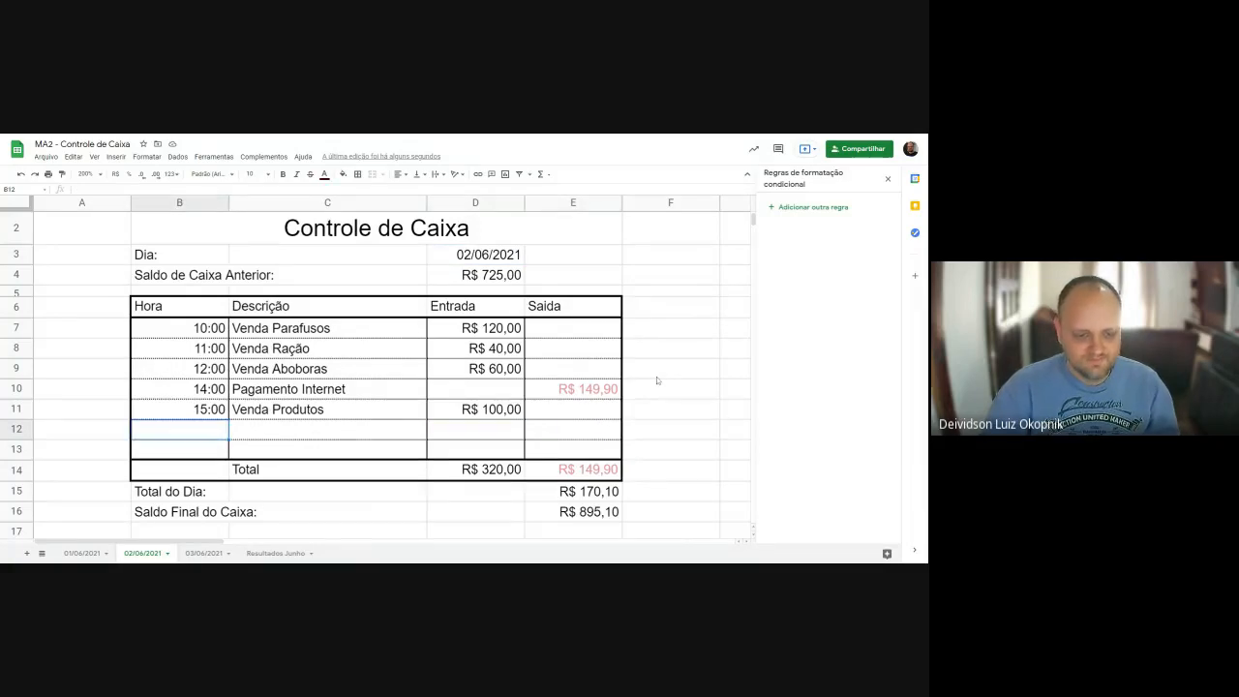
text(16:00)
key(Tab)
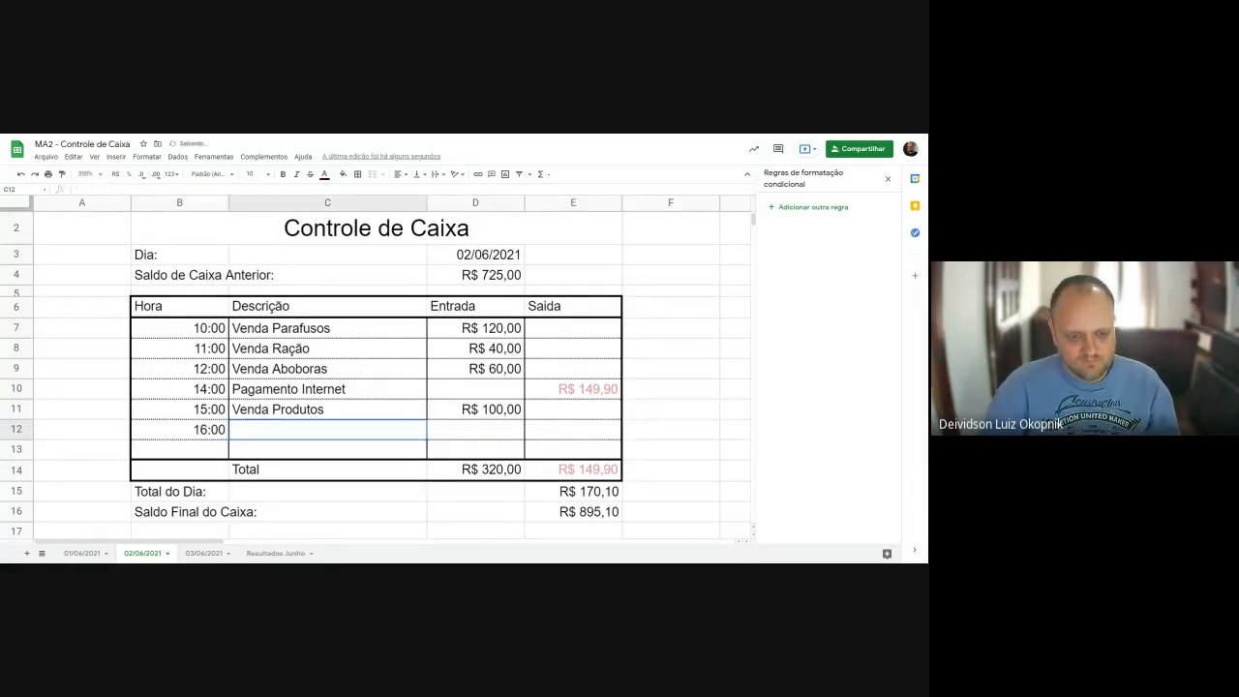
text(Depósito)
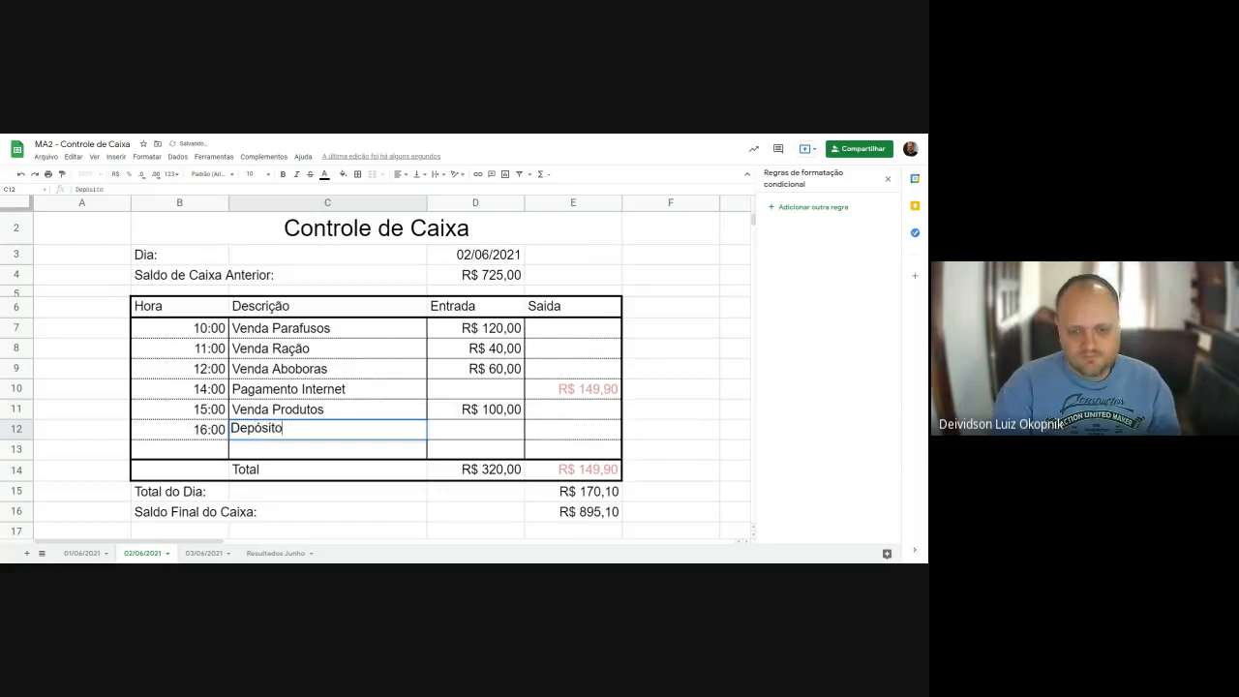
key(Tab)
key(Tab)
text(300)
key(Return)
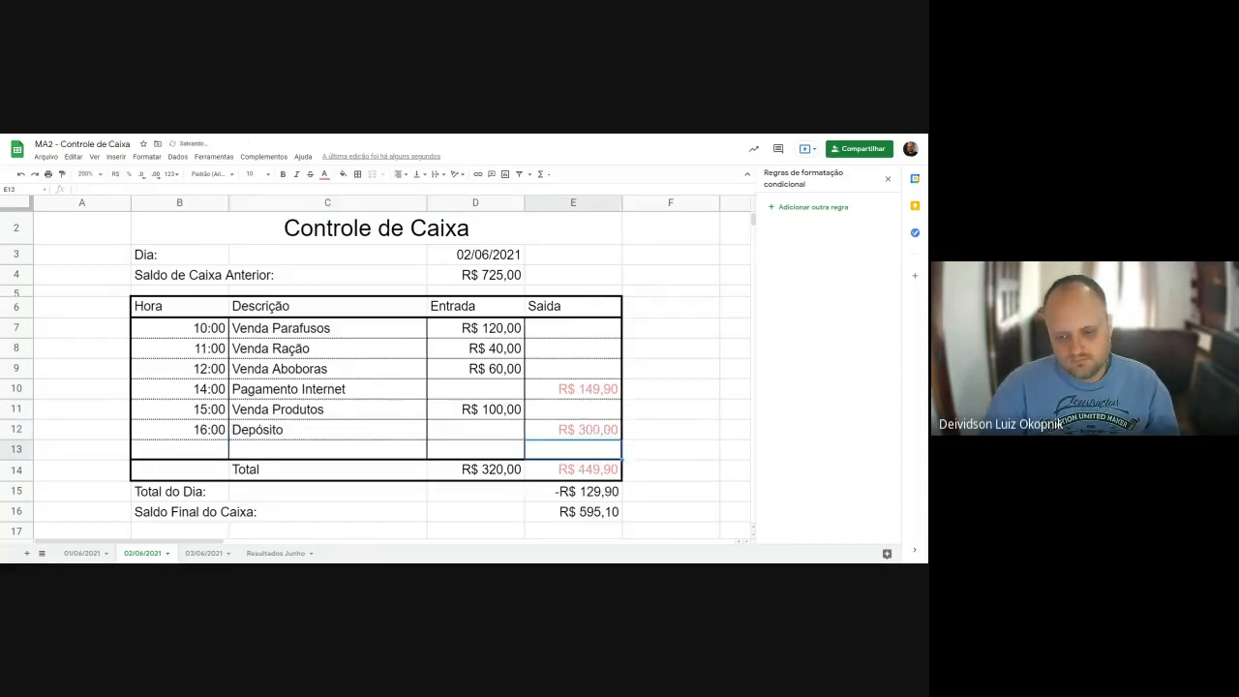
Return to the Resultados Junho sheet and check the daily and cash balances in the 02/06/2021 row.
click(275, 553)
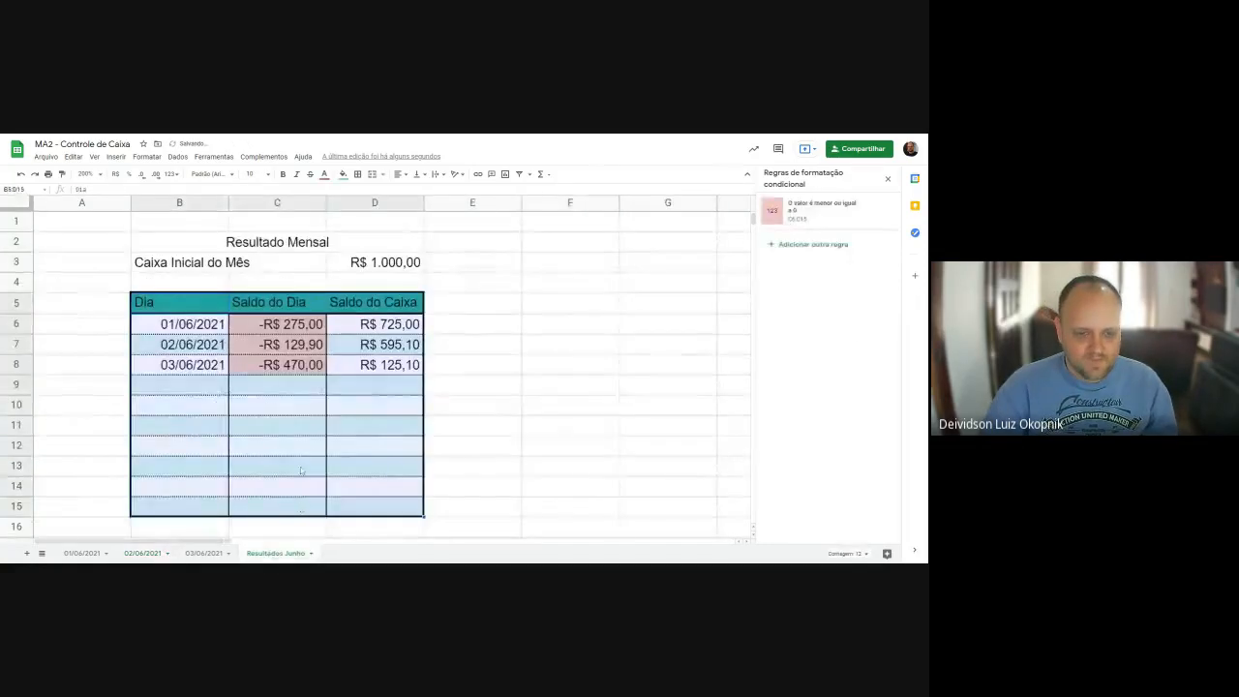
click(296, 353)
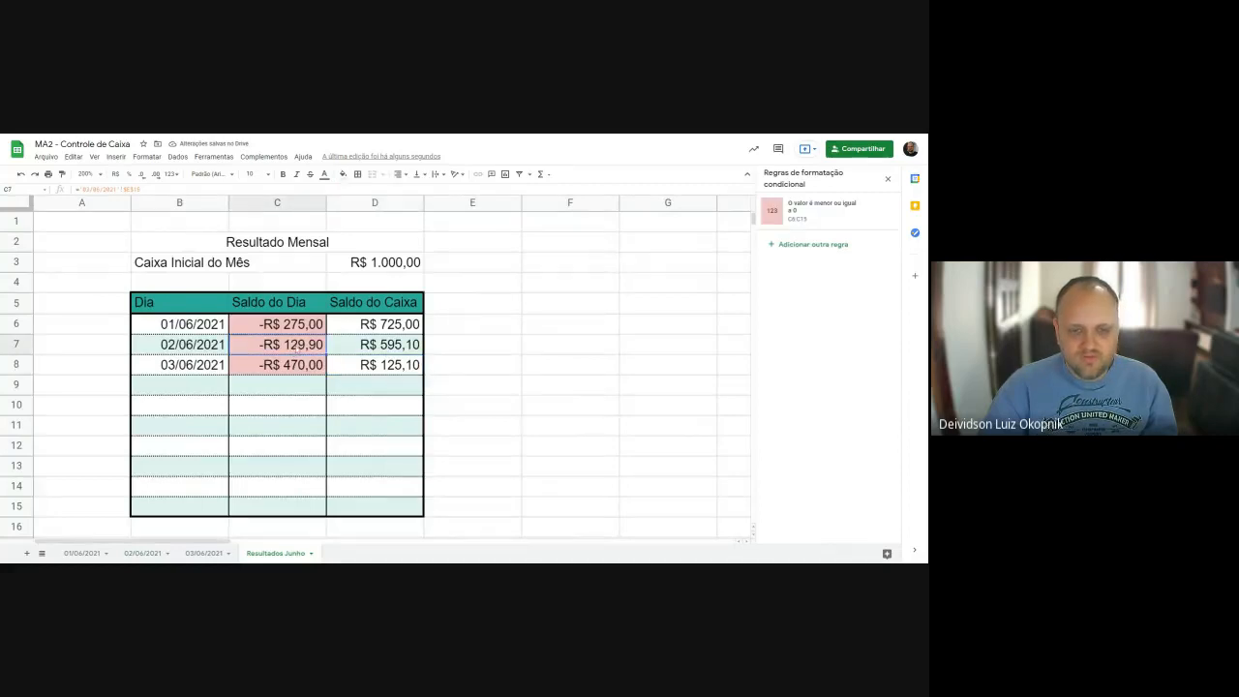
drag(208, 354, 354, 356)
drag(209, 346, 337, 350)
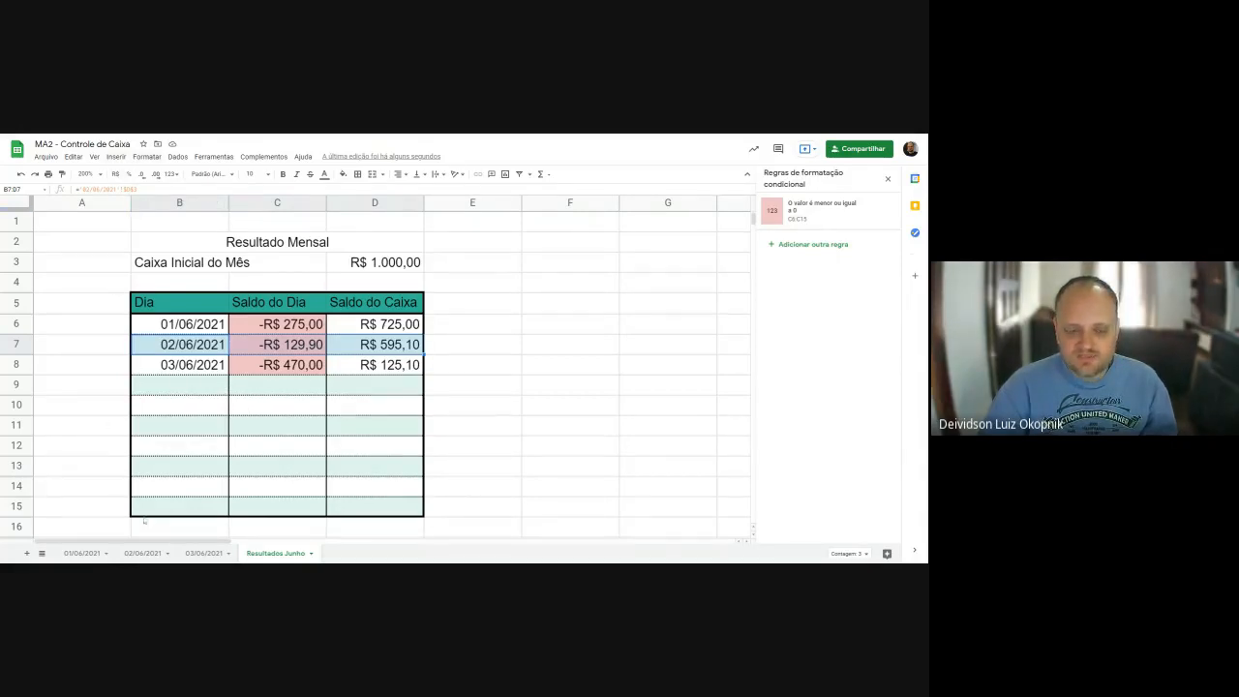
Merge cells A5:A15 and copy the "Resultado Mensal" title into the merged cell.
drag(98, 503, 92, 312)
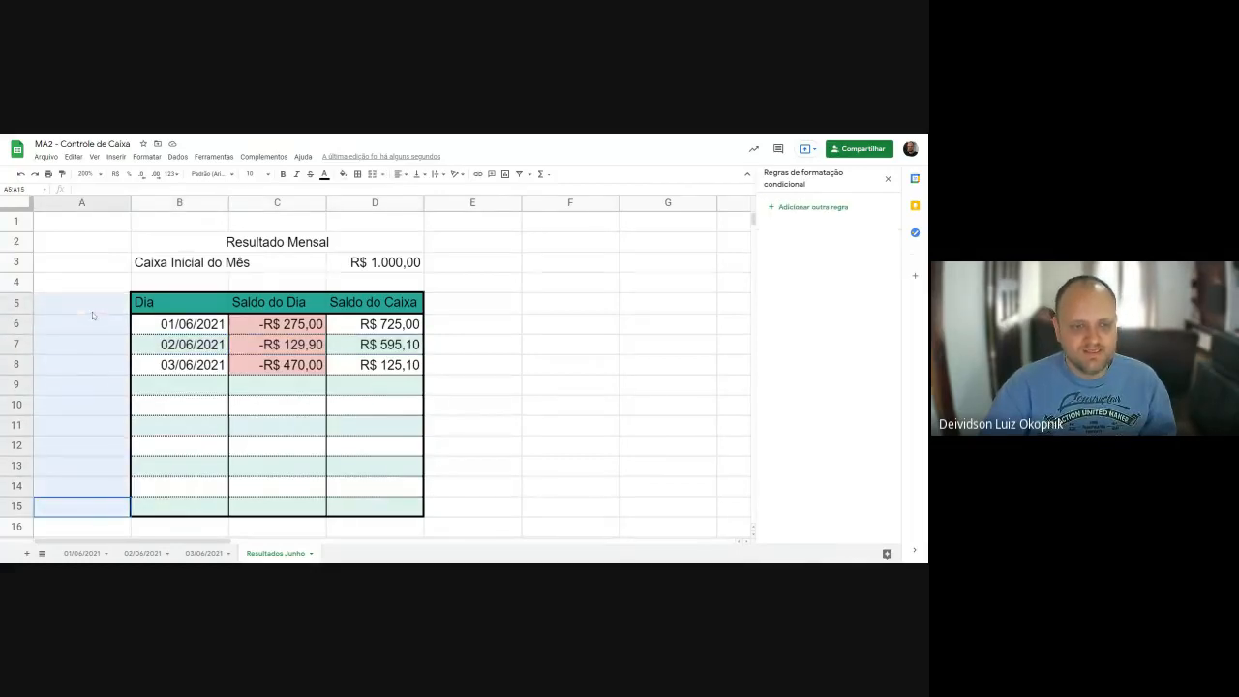
click(373, 176)
click(267, 244)
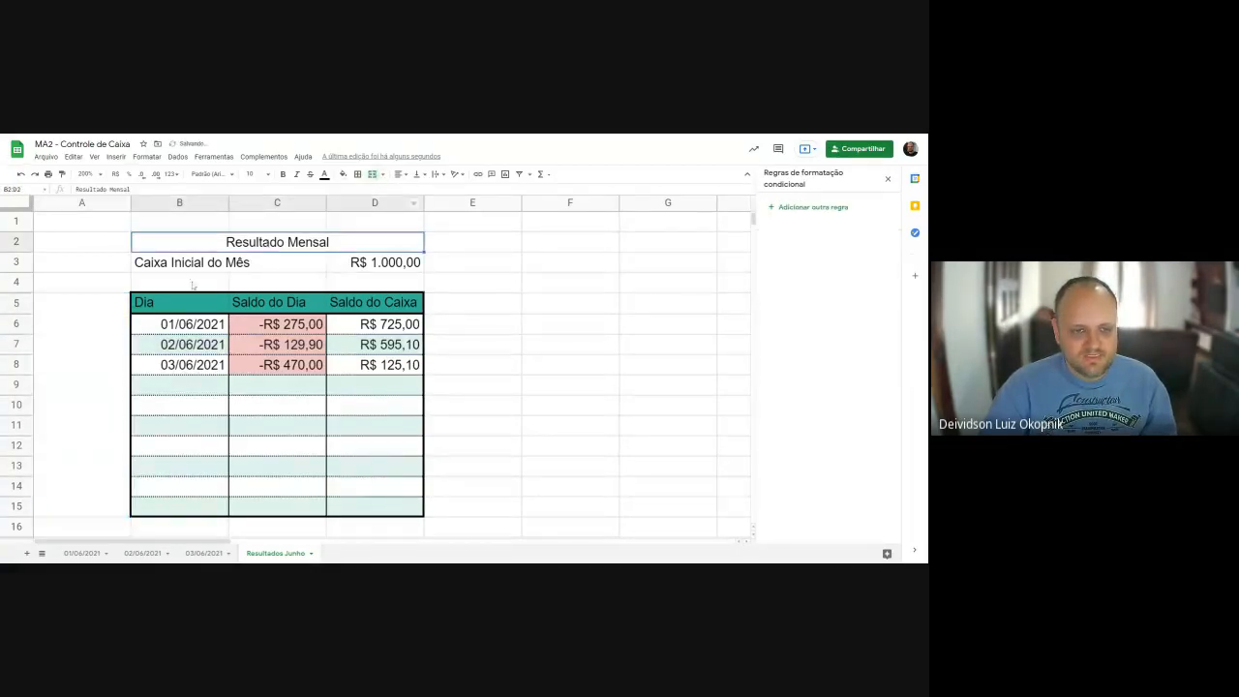
key(ctrl+c)
click(85, 359)
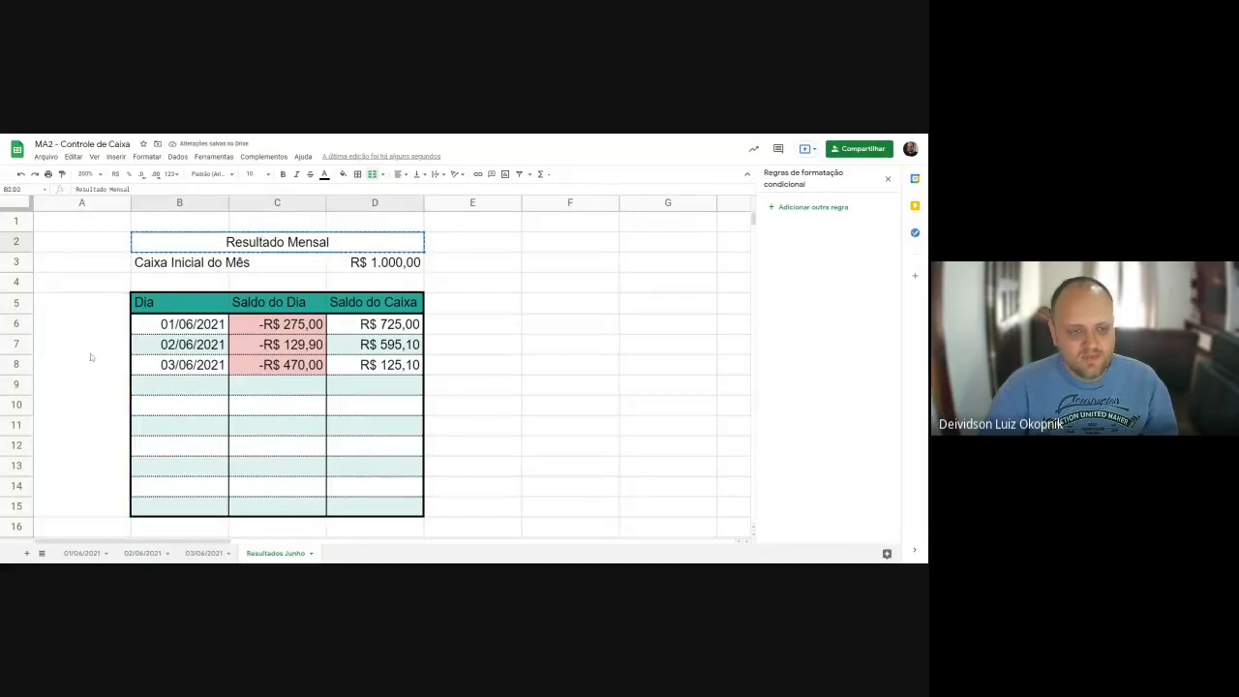
key(ctrl+v)
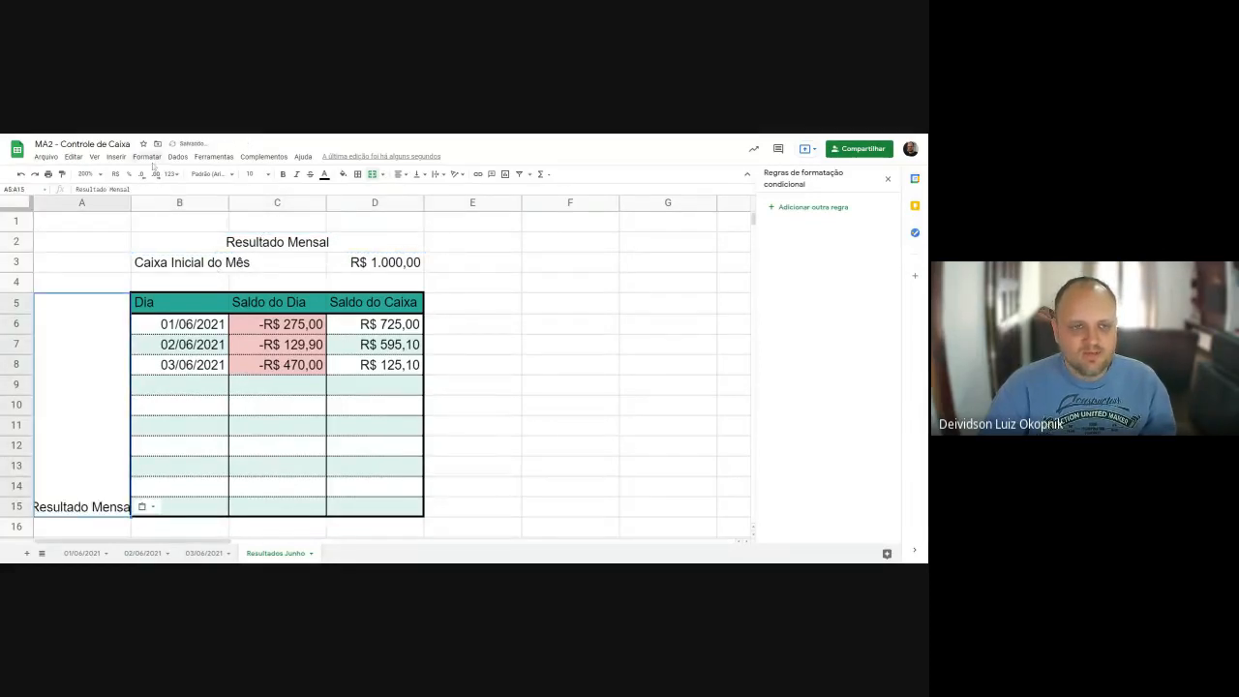
Stack the "Resultado Mensal" text vertically in A5:A15 and set its font size to 9.
click(146, 156)
mouse_move(196, 361)
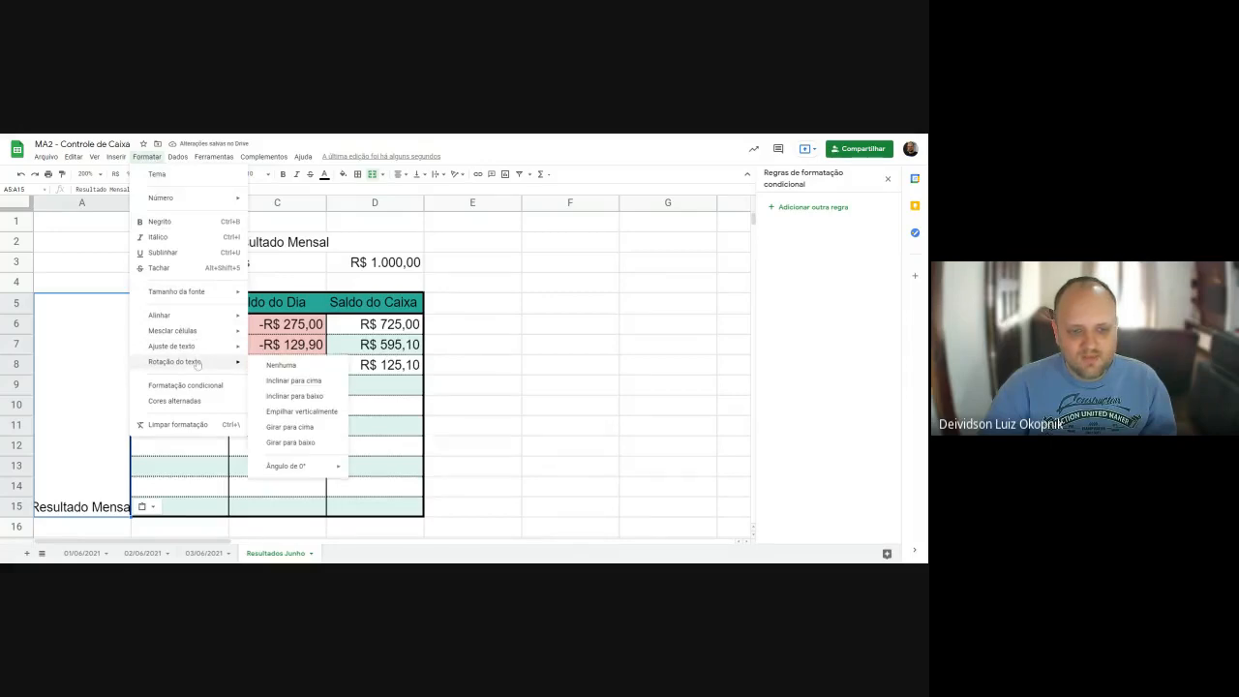
click(306, 413)
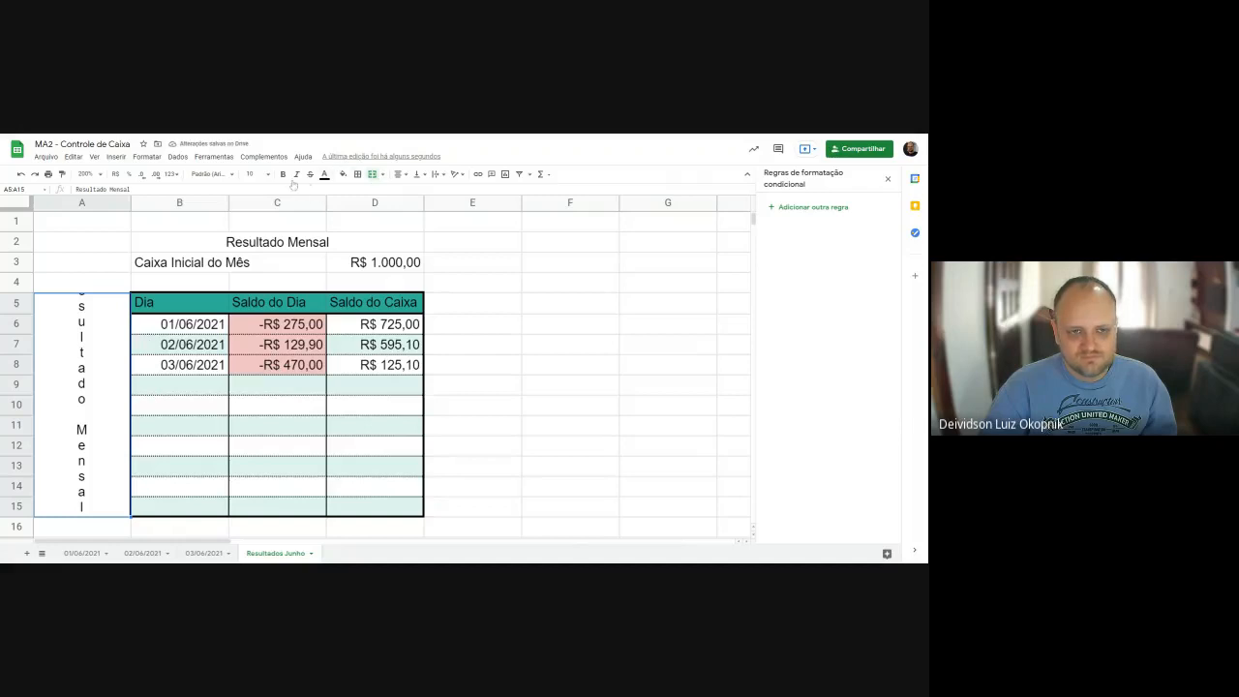
click(268, 175)
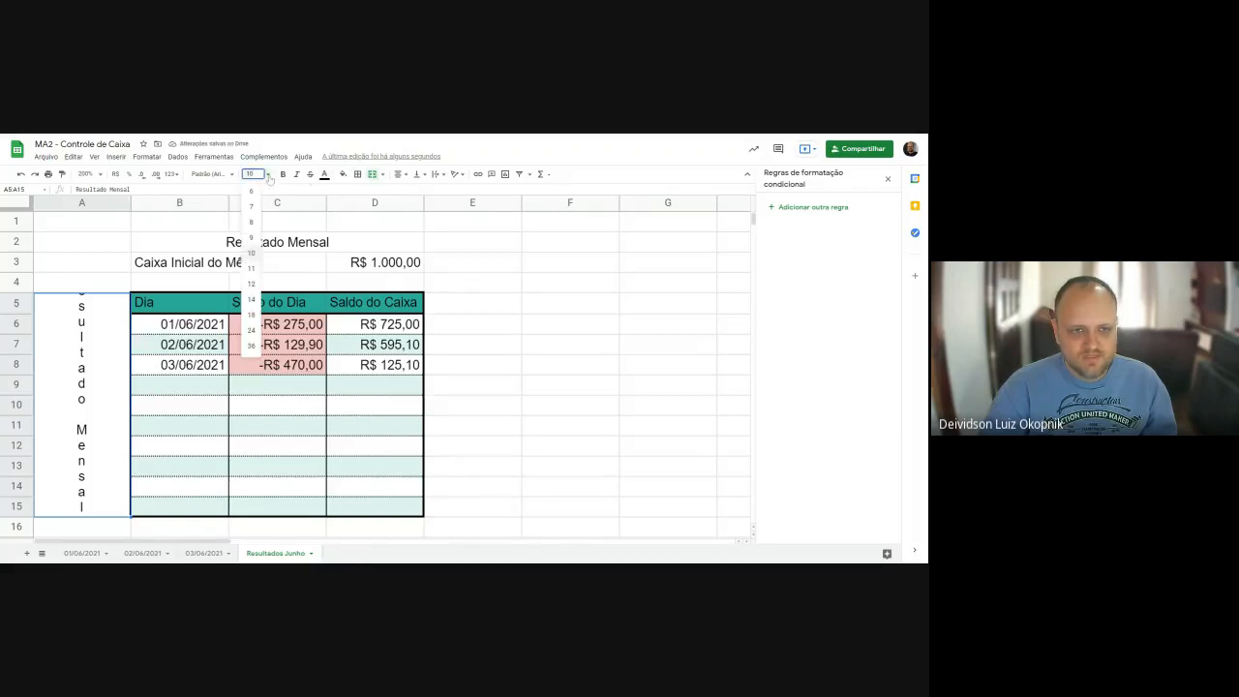
click(252, 238)
click(570, 445)
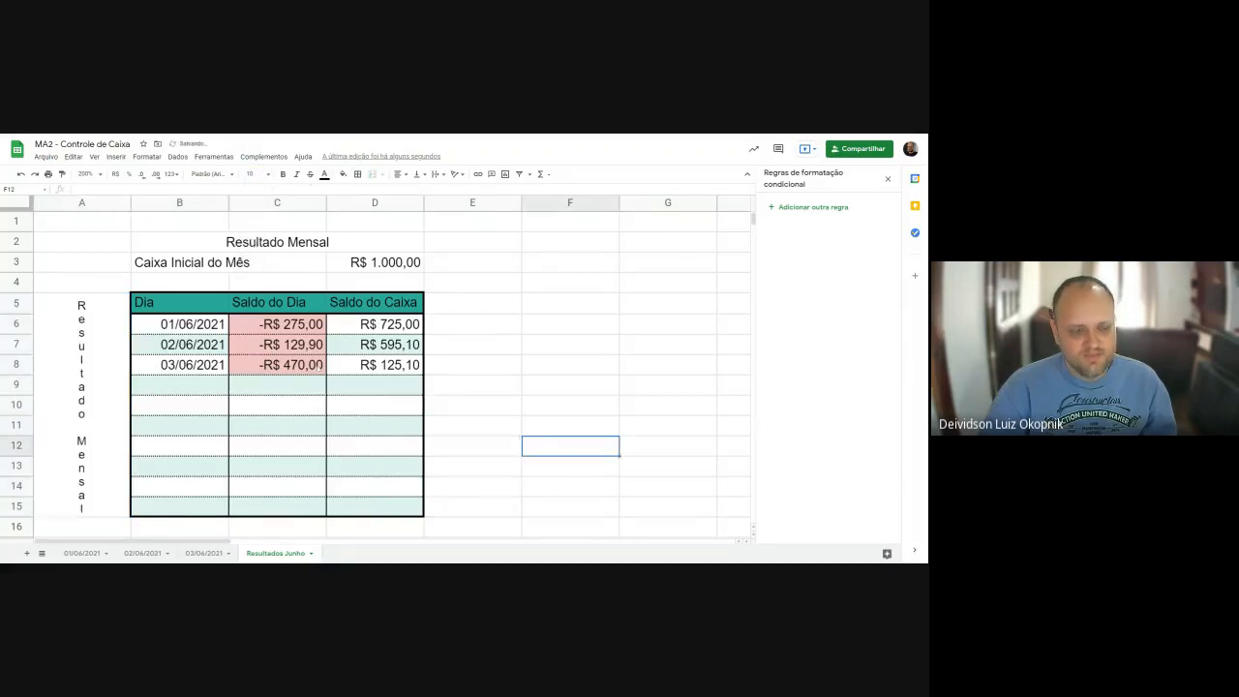
Insert one column to the left of column A, and narrow column B to fit the vertical title.
click(85, 202)
right_click(85, 202)
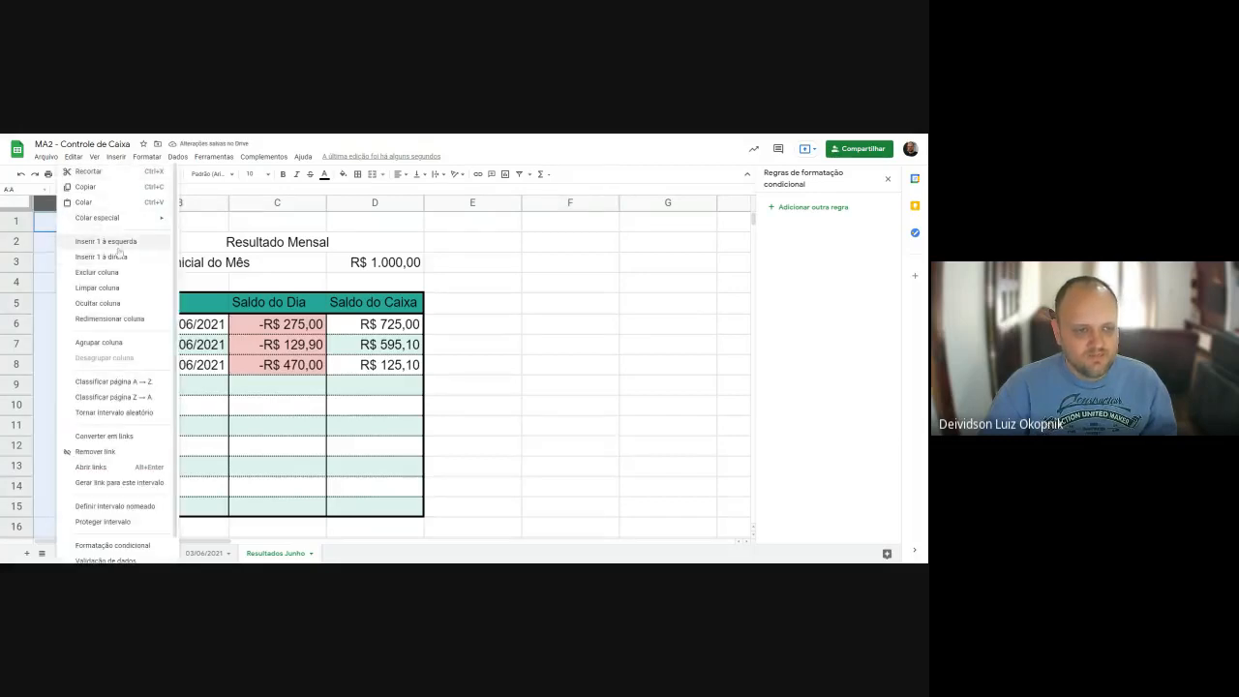
click(118, 247)
click(180, 251)
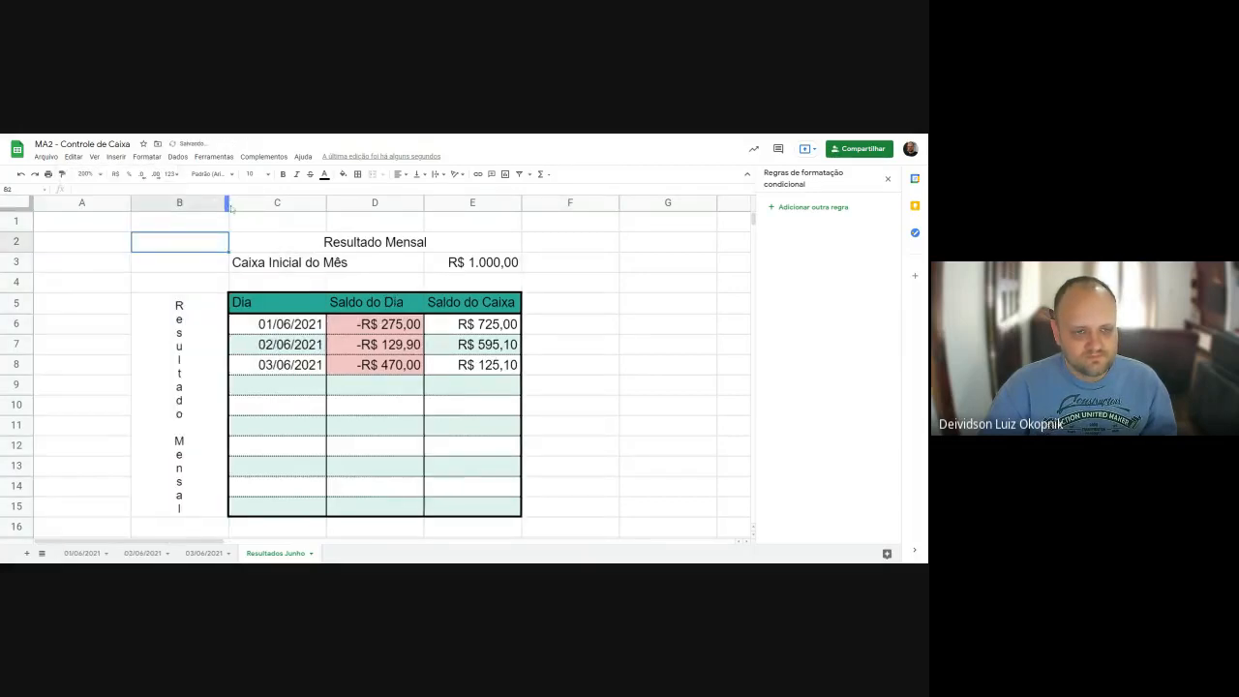
drag(227, 202, 160, 203)
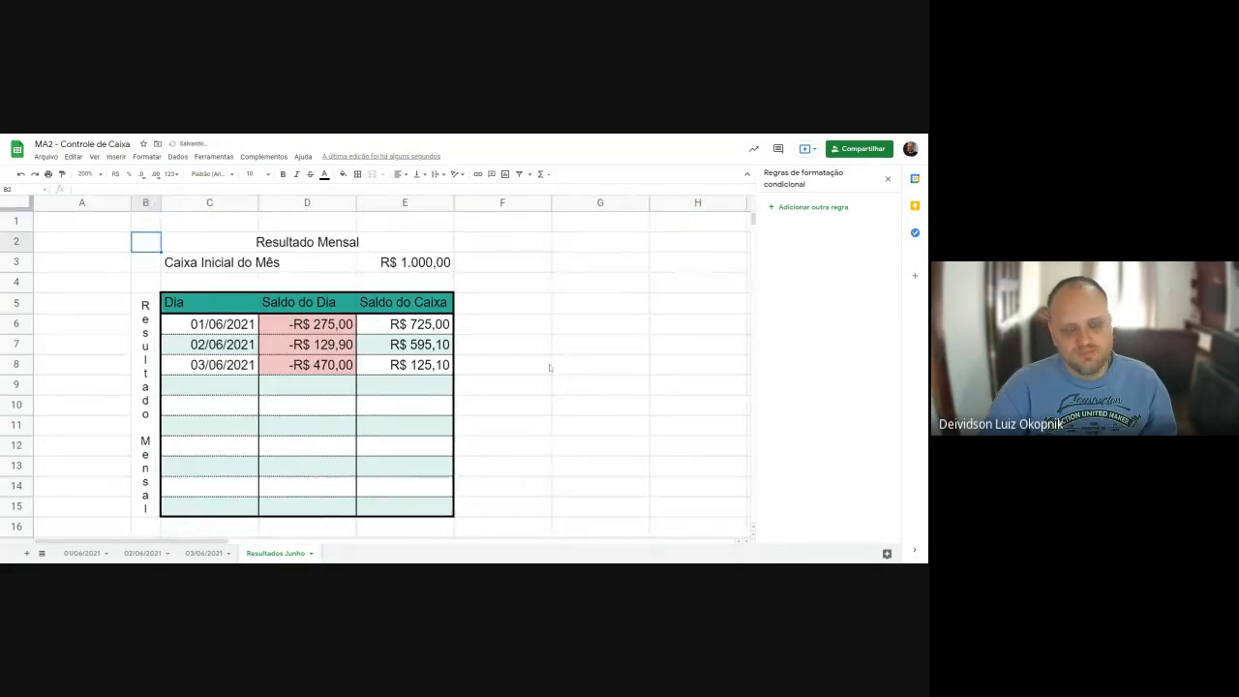
click(555, 365)
Try tilting the "Resultado Mensal" text in B5:B15 downward, widening column B to fit it.
click(141, 320)
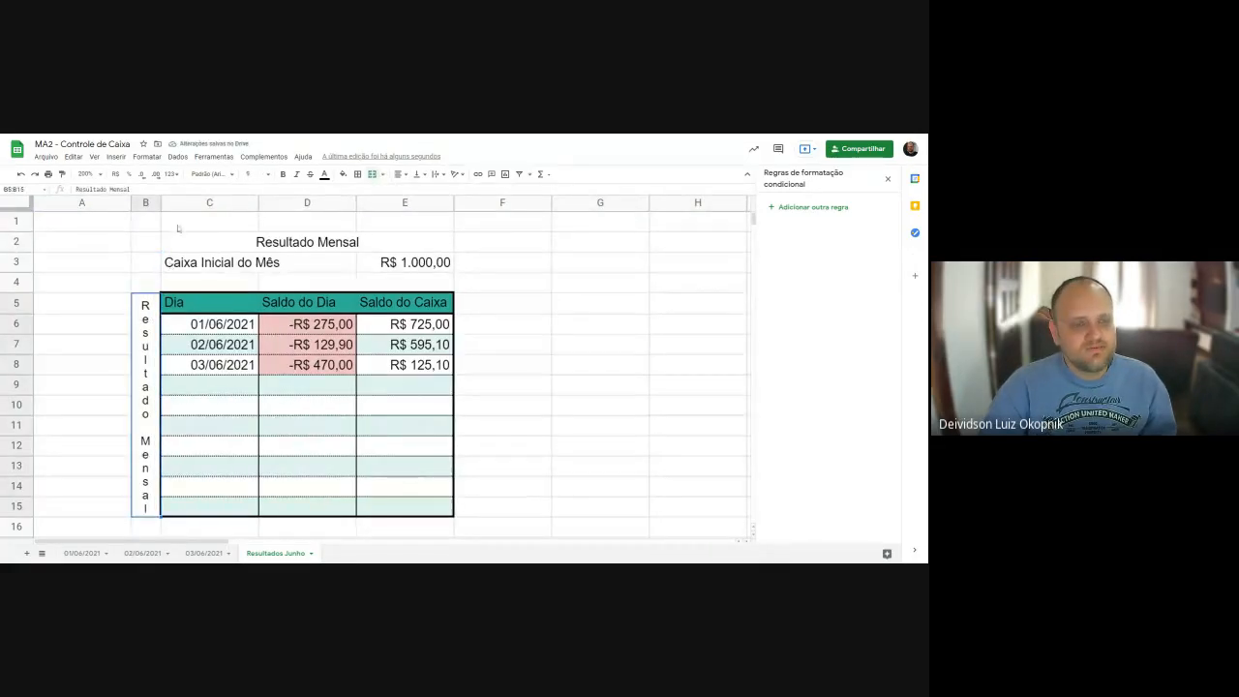
click(146, 157)
mouse_move(201, 363)
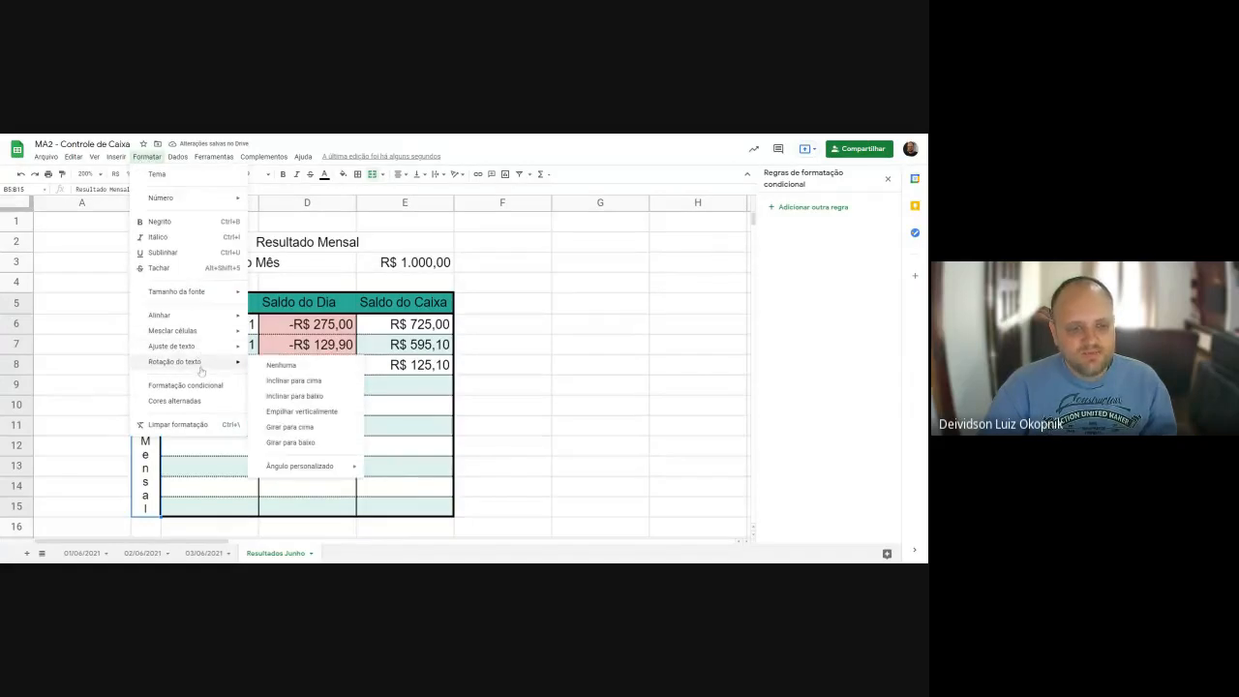
click(305, 396)
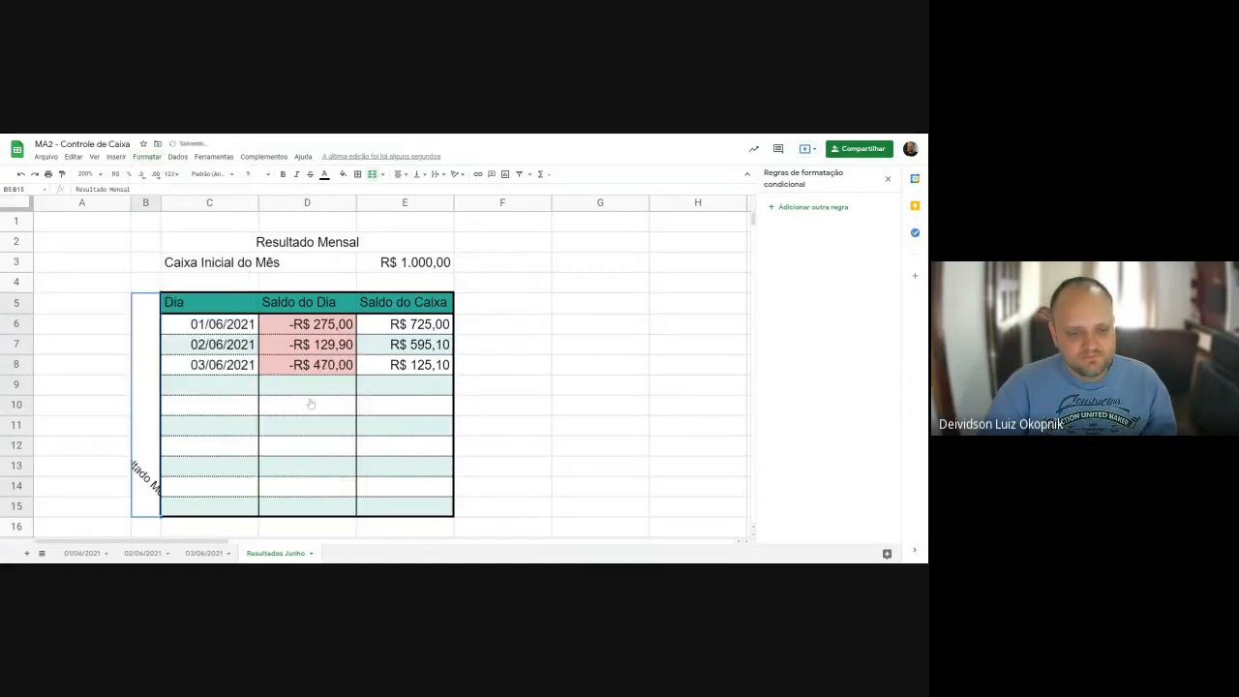
drag(161, 202, 357, 202)
Rotate the "Resultado Mensal" text in B5:B15 fully upward and narrow column B around it.
click(146, 156)
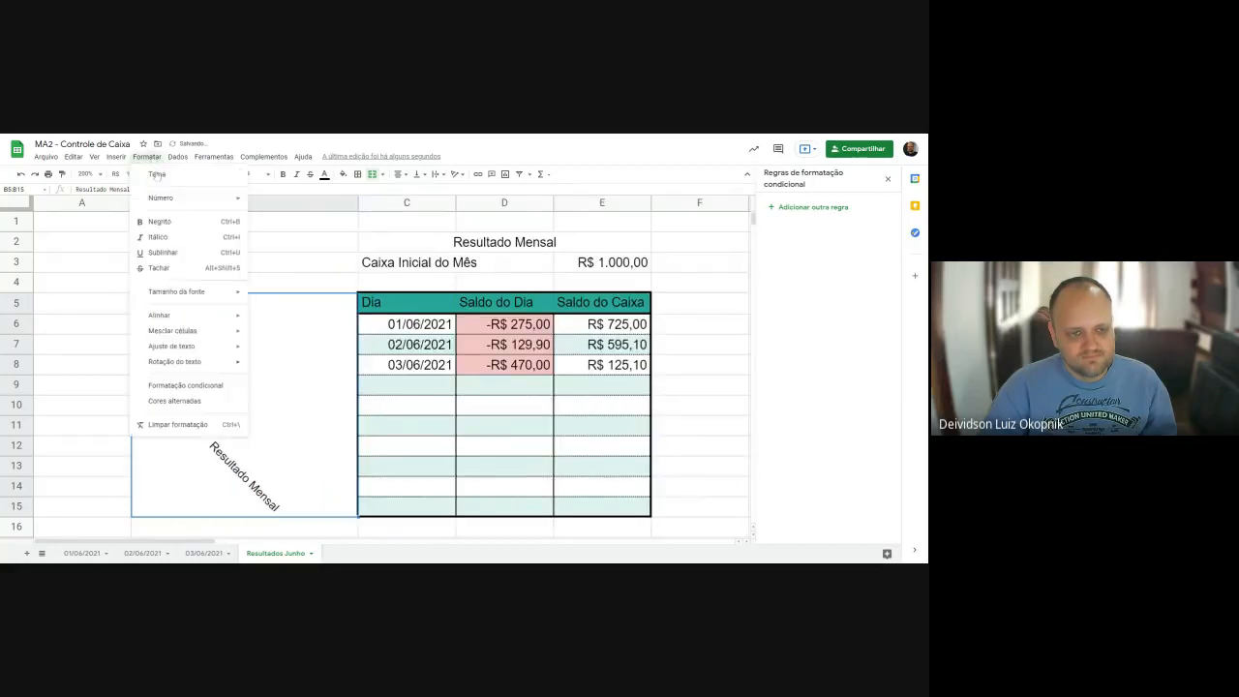
mouse_move(207, 365)
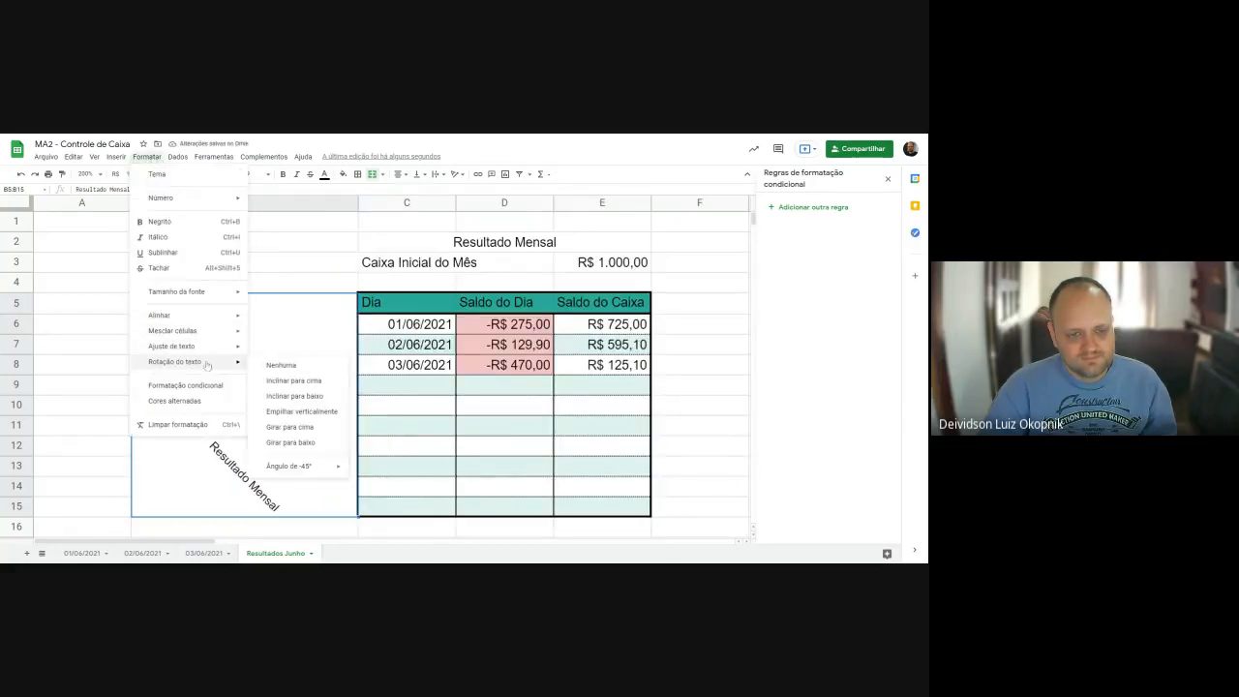
click(316, 427)
drag(357, 202, 159, 202)
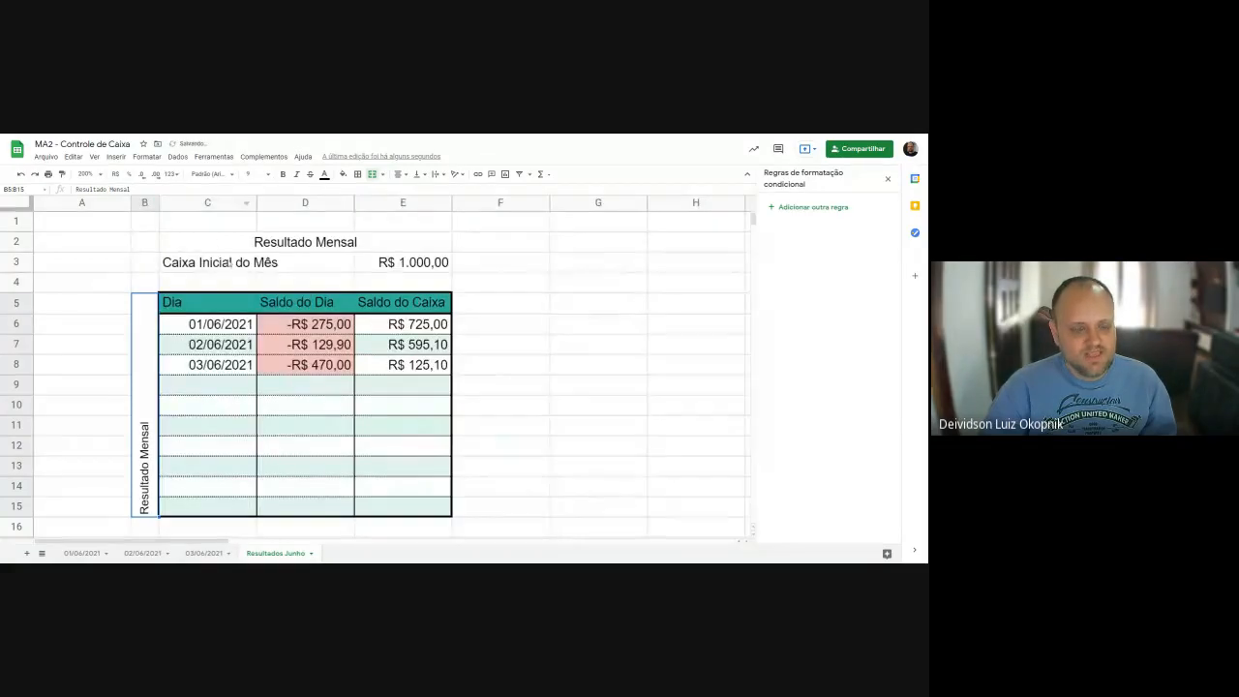
Narrow column B slightly and make the vertical "Resultado Mensal" title in B5:B15 bold at font size 14.
click(526, 349)
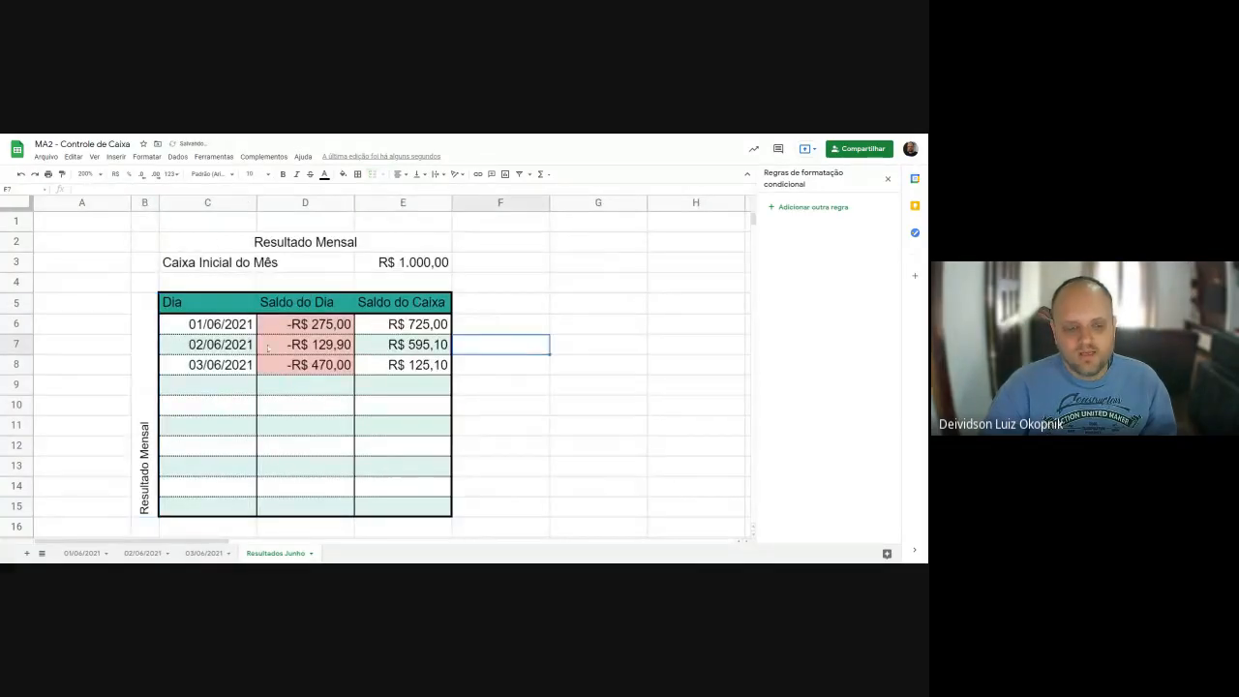
click(147, 360)
drag(159, 202, 154, 202)
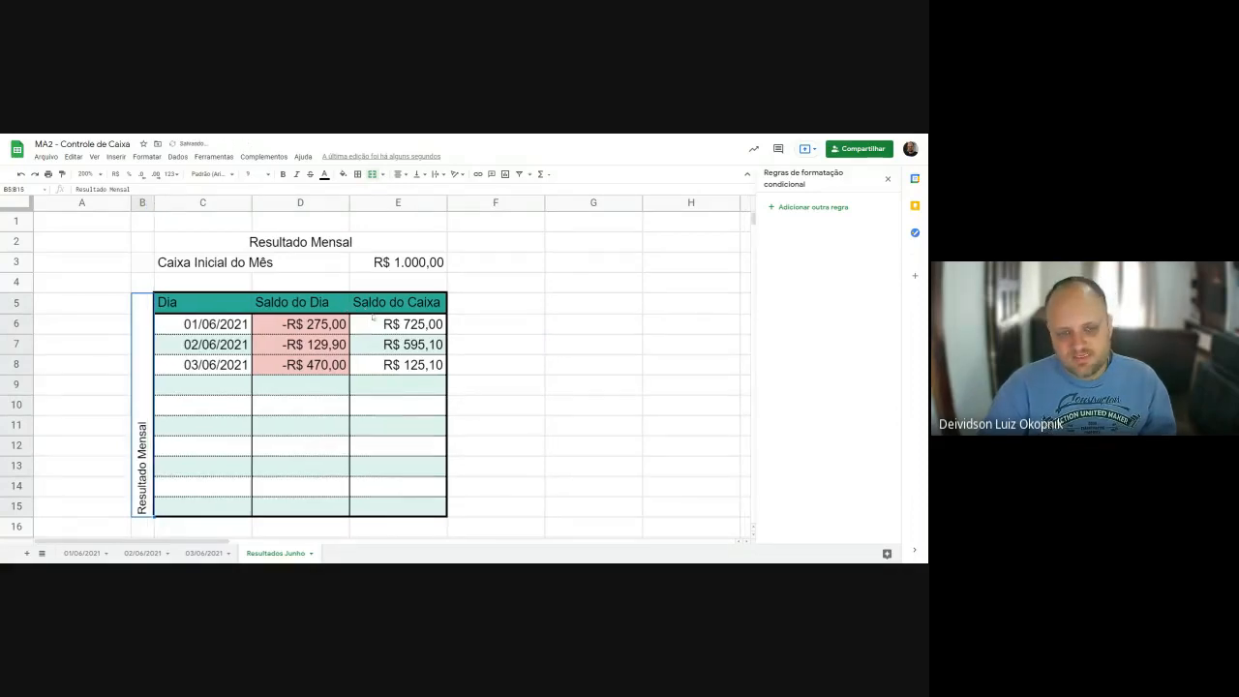
click(282, 175)
click(254, 174)
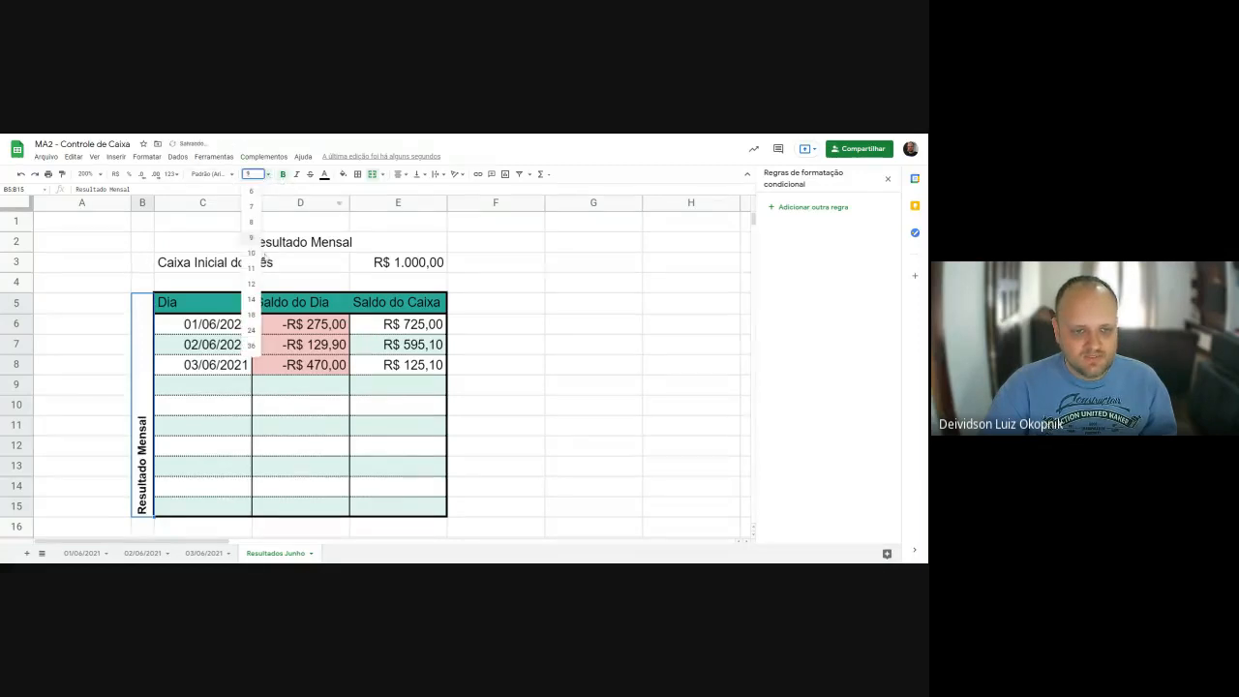
click(251, 299)
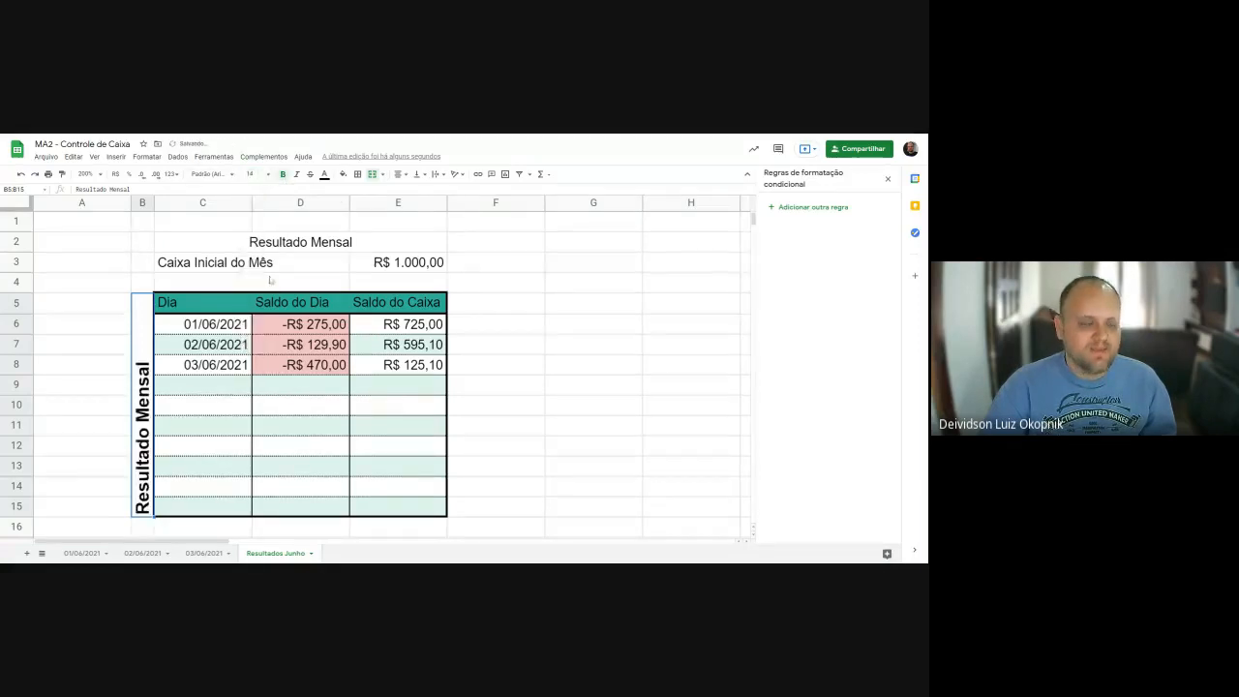
click(506, 333)
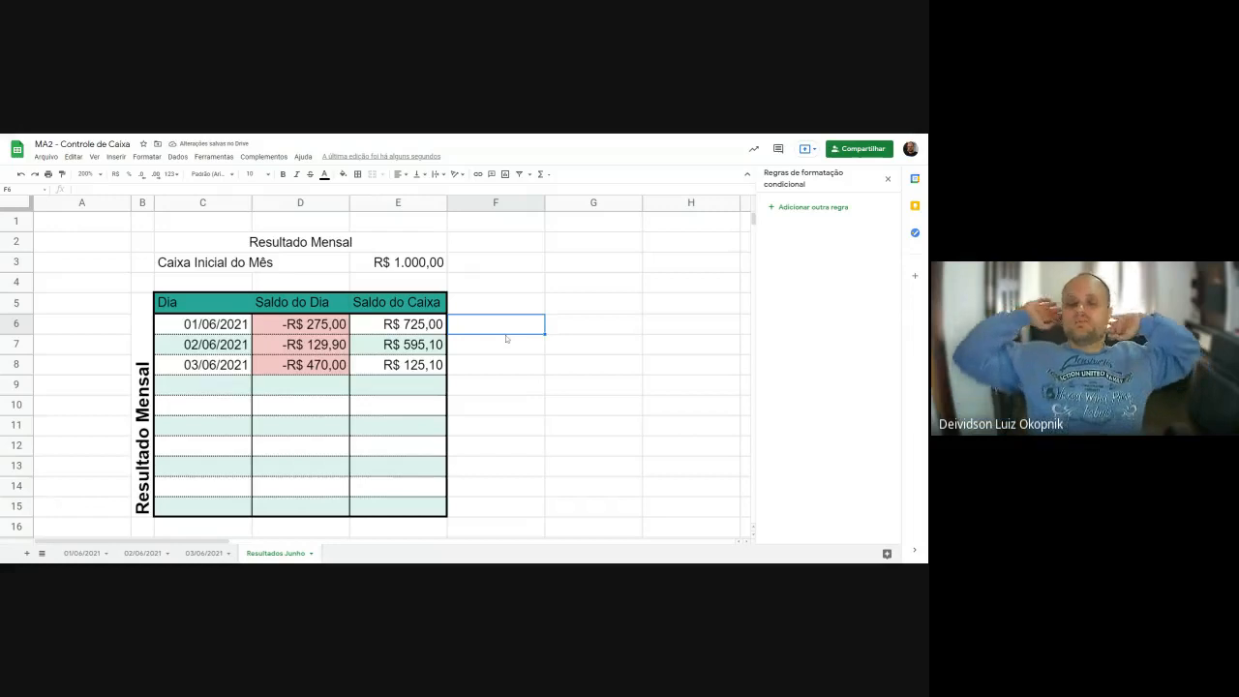
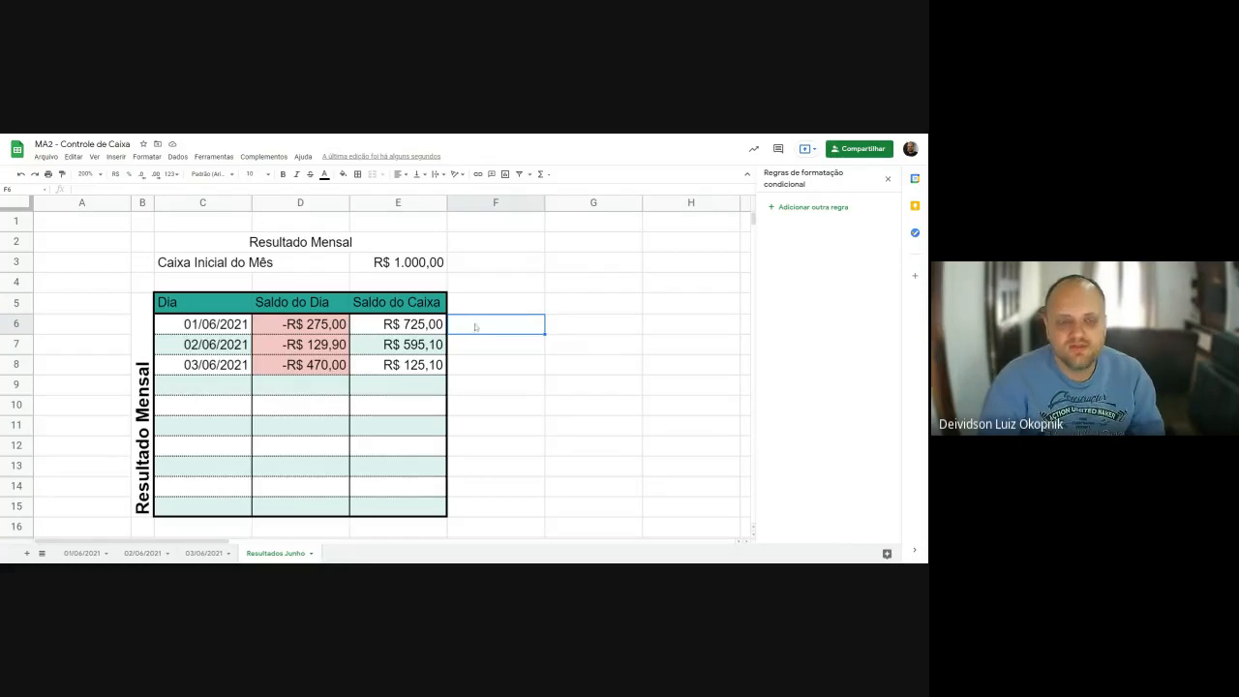
Try strikethrough on the "Resultado Mensal" heading in C2:E2, and undo it.
click(147, 157)
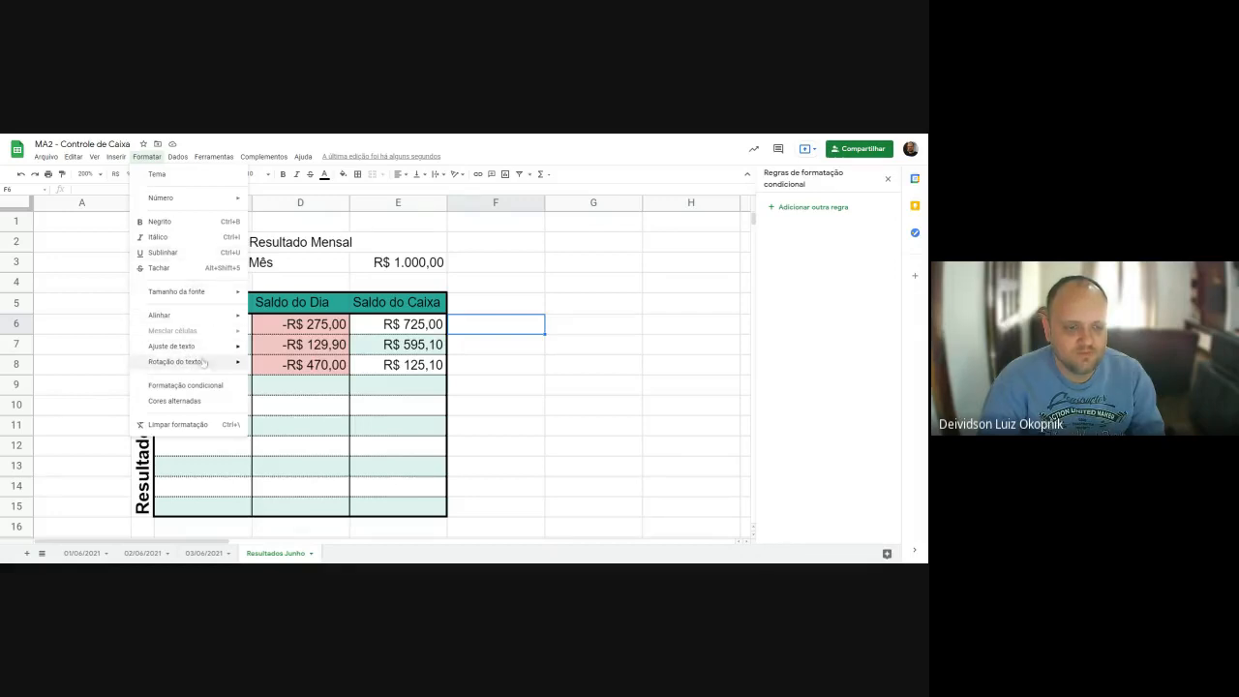
mouse_move(194, 352)
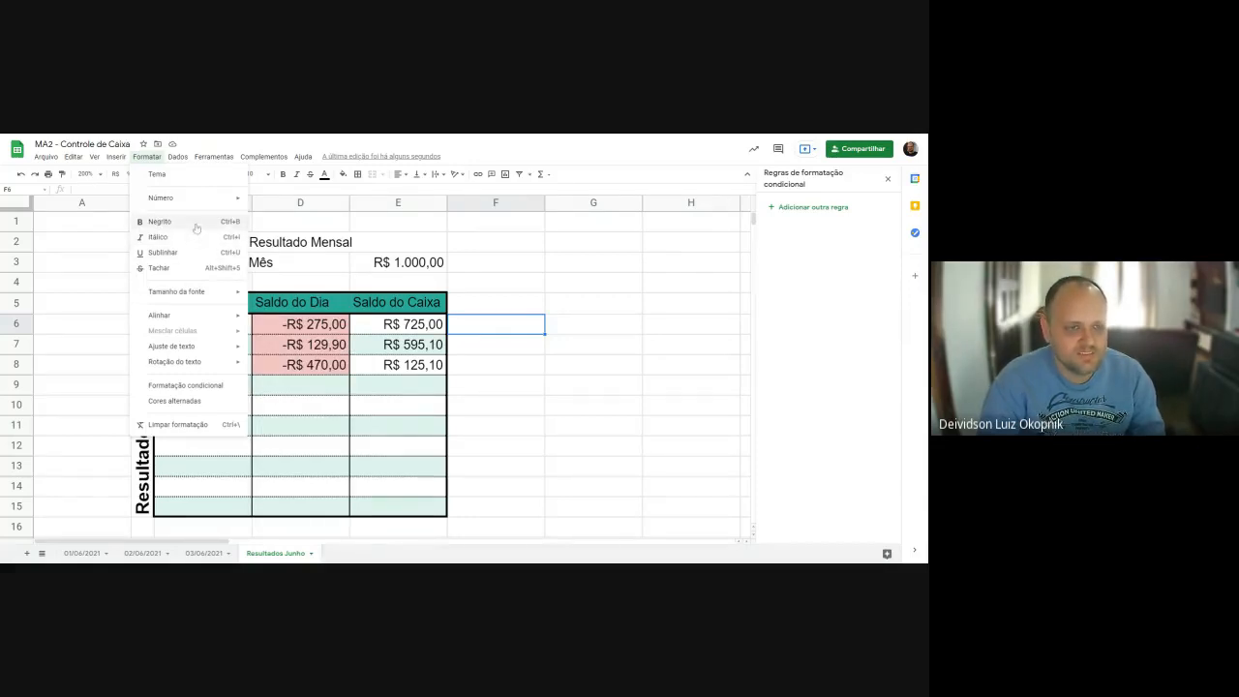
click(196, 271)
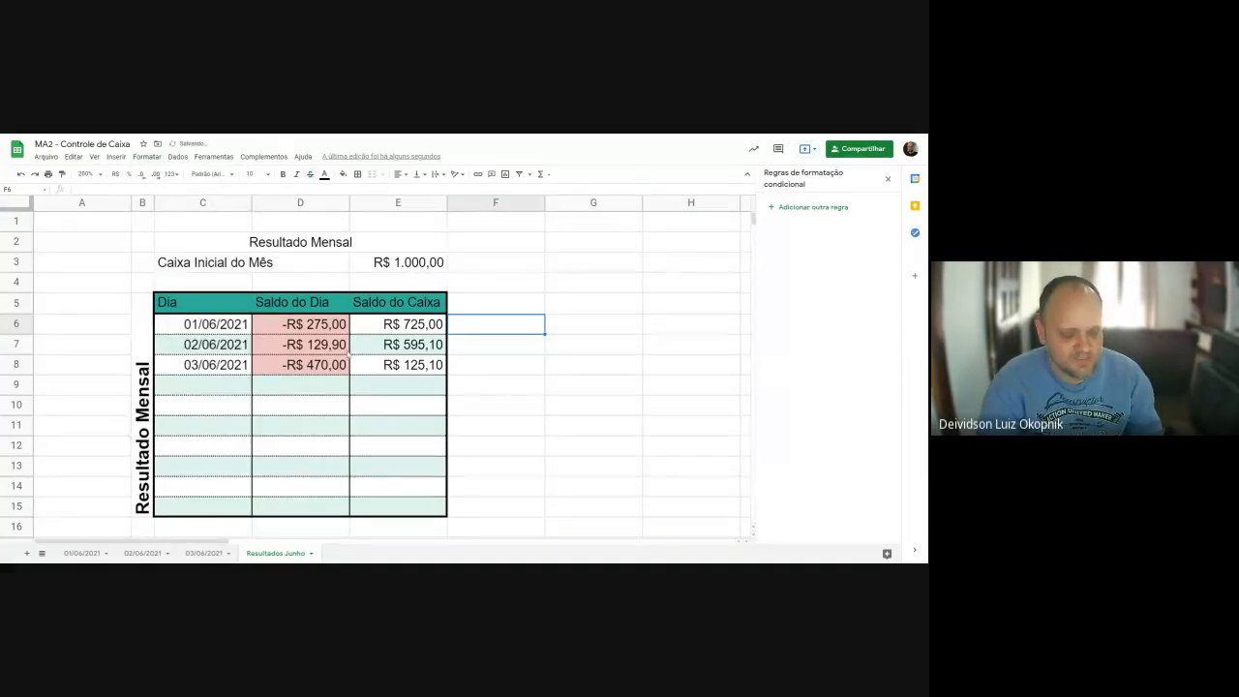
click(315, 245)
click(147, 156)
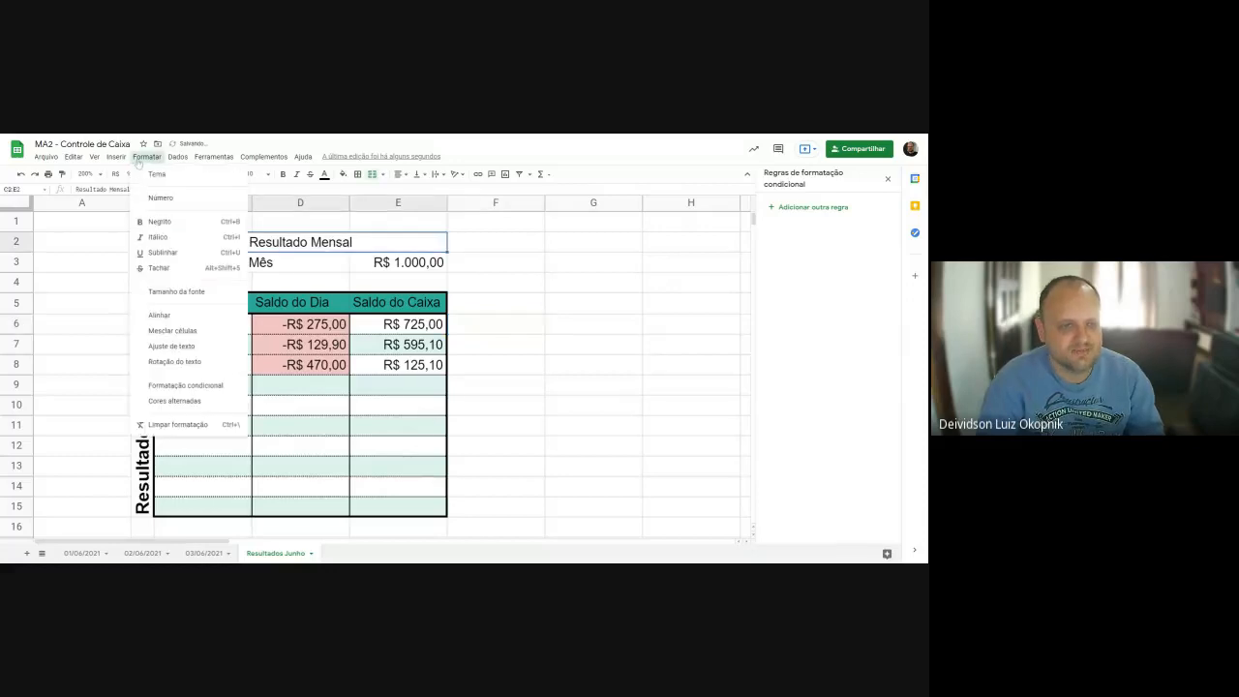
click(173, 272)
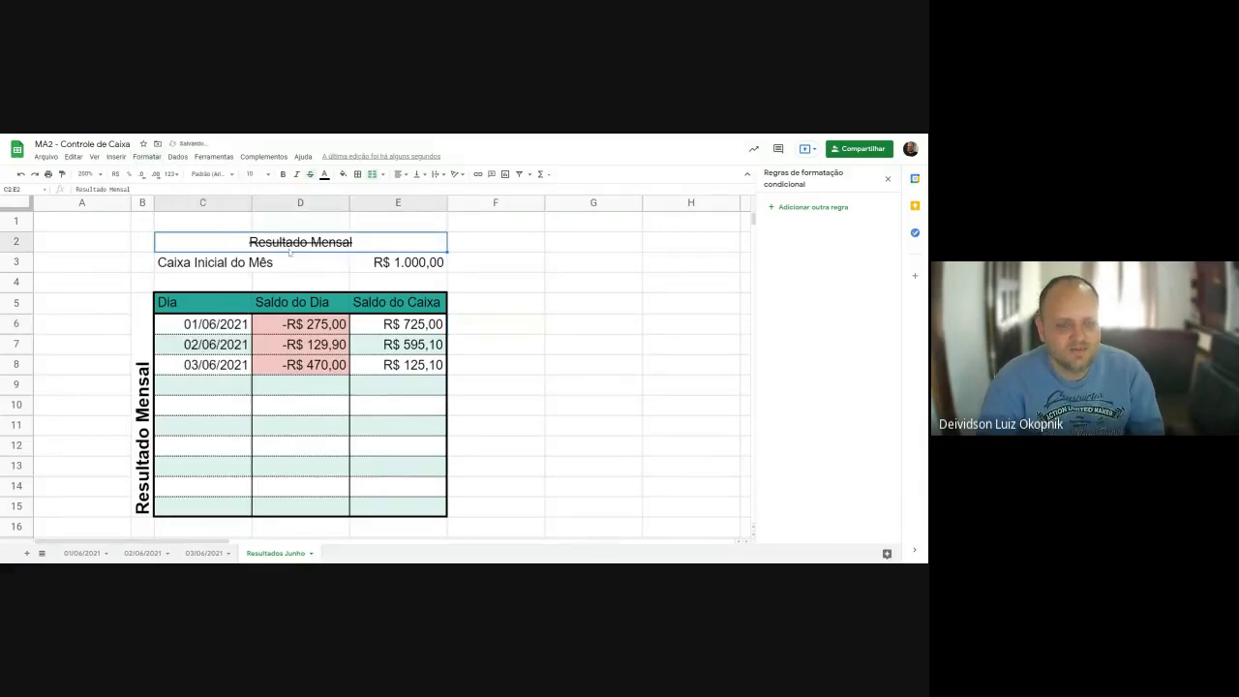
key(ctrl+z)
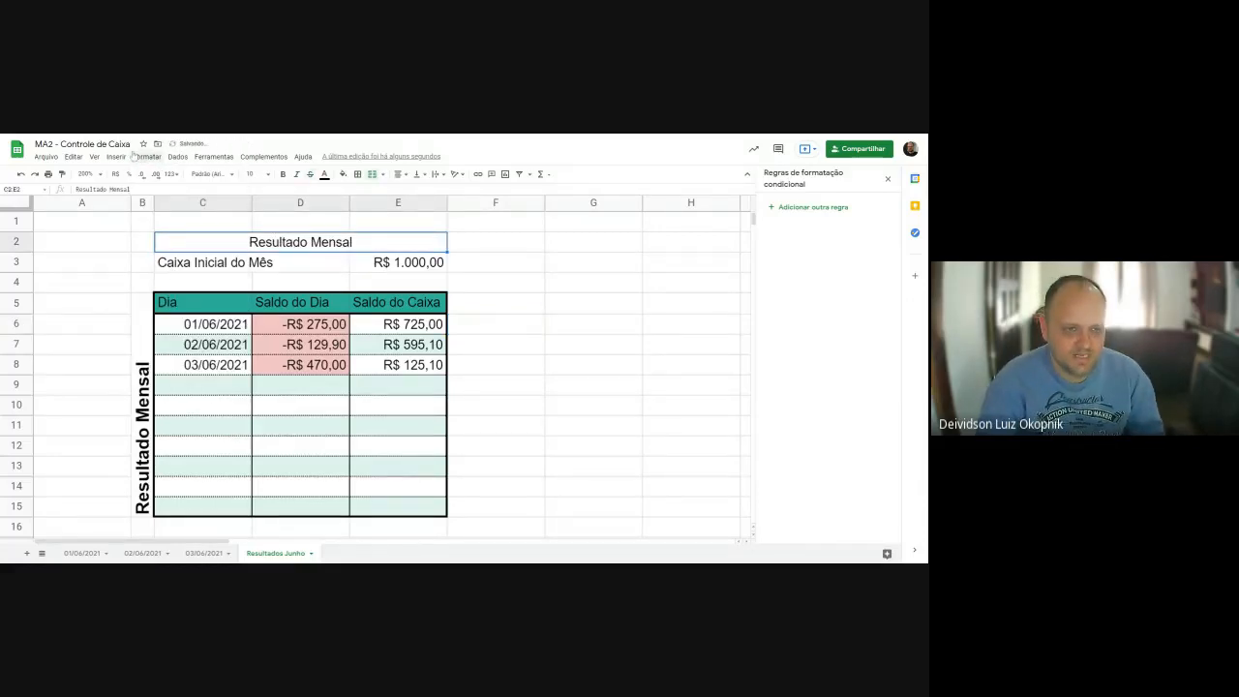
click(137, 156)
mouse_move(184, 200)
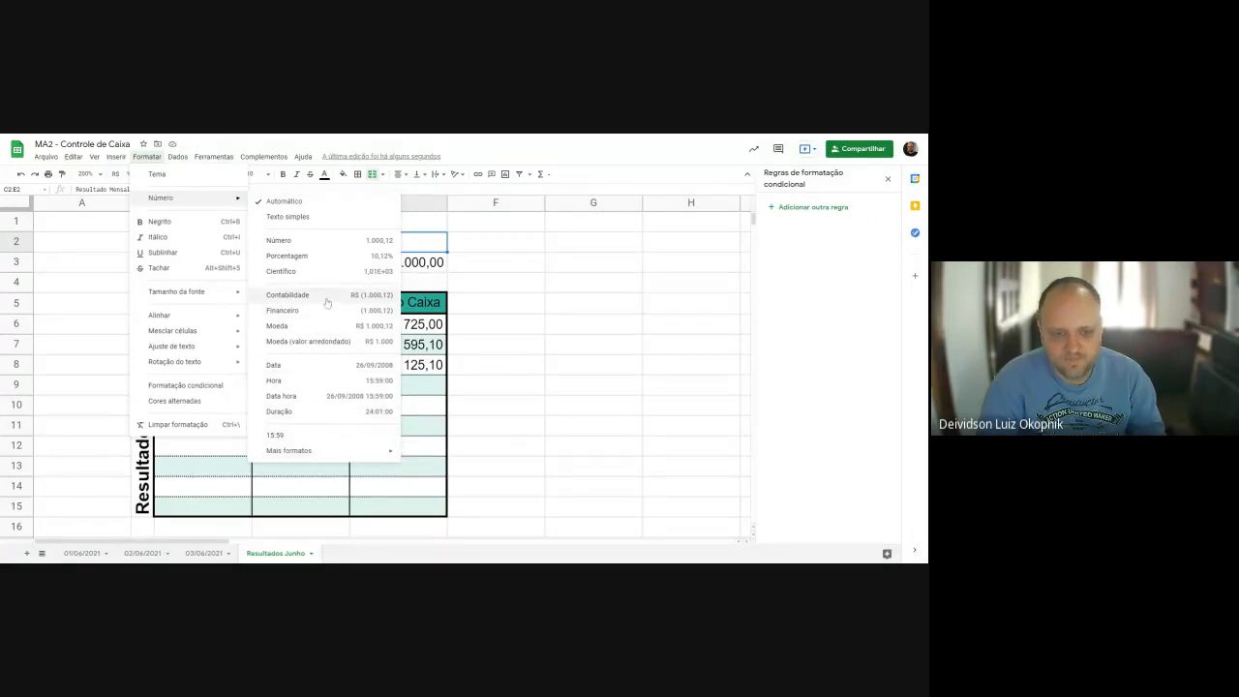
click(528, 310)
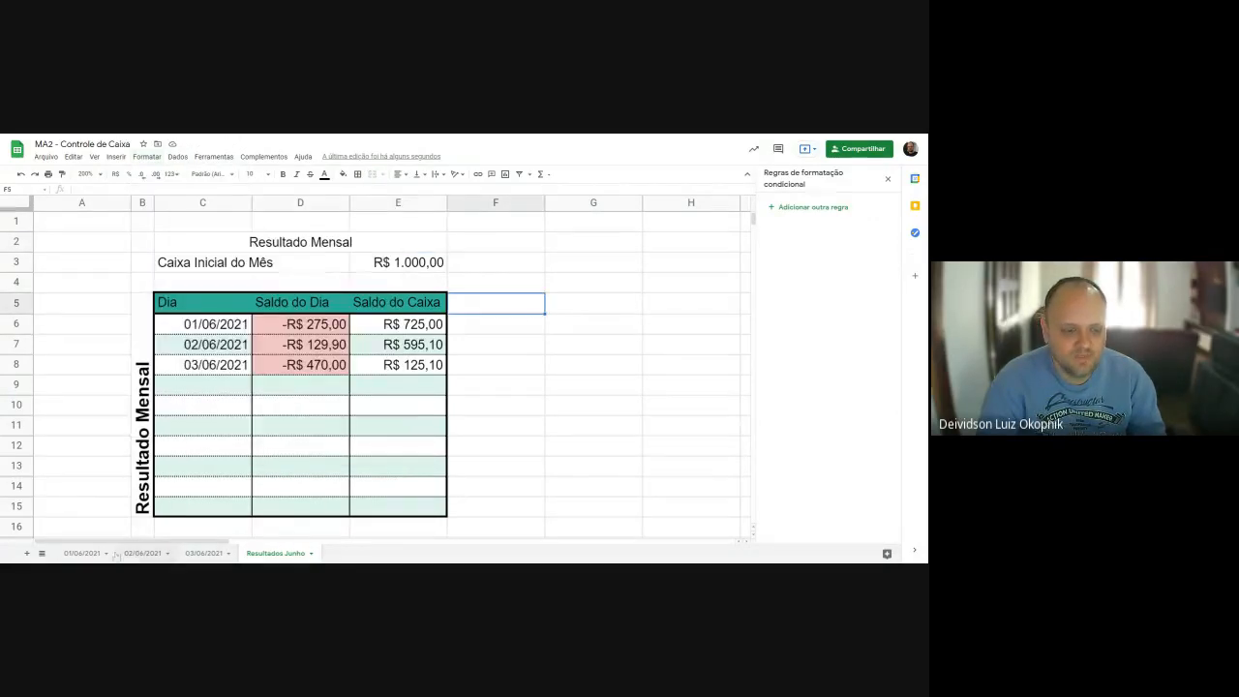
Apply the accounting (Contabilidade) number format to D7:E16 on the 01/06/2021 sheet.
click(84, 552)
drag(503, 332, 603, 515)
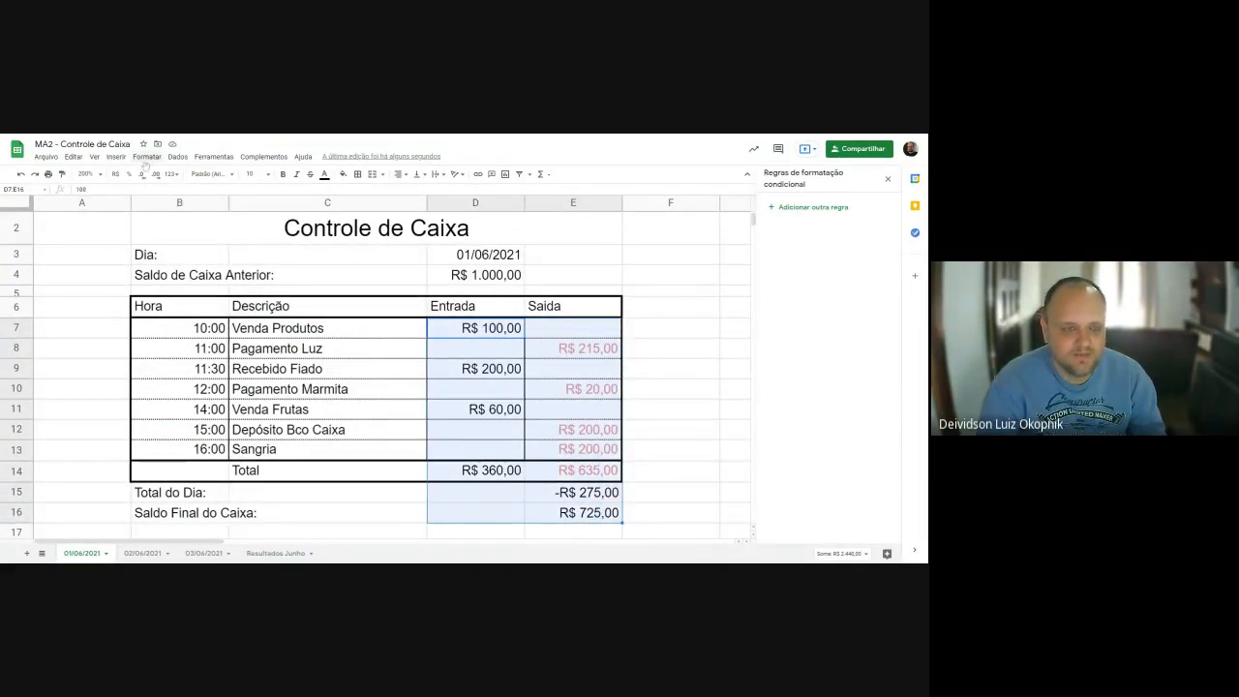
click(137, 157)
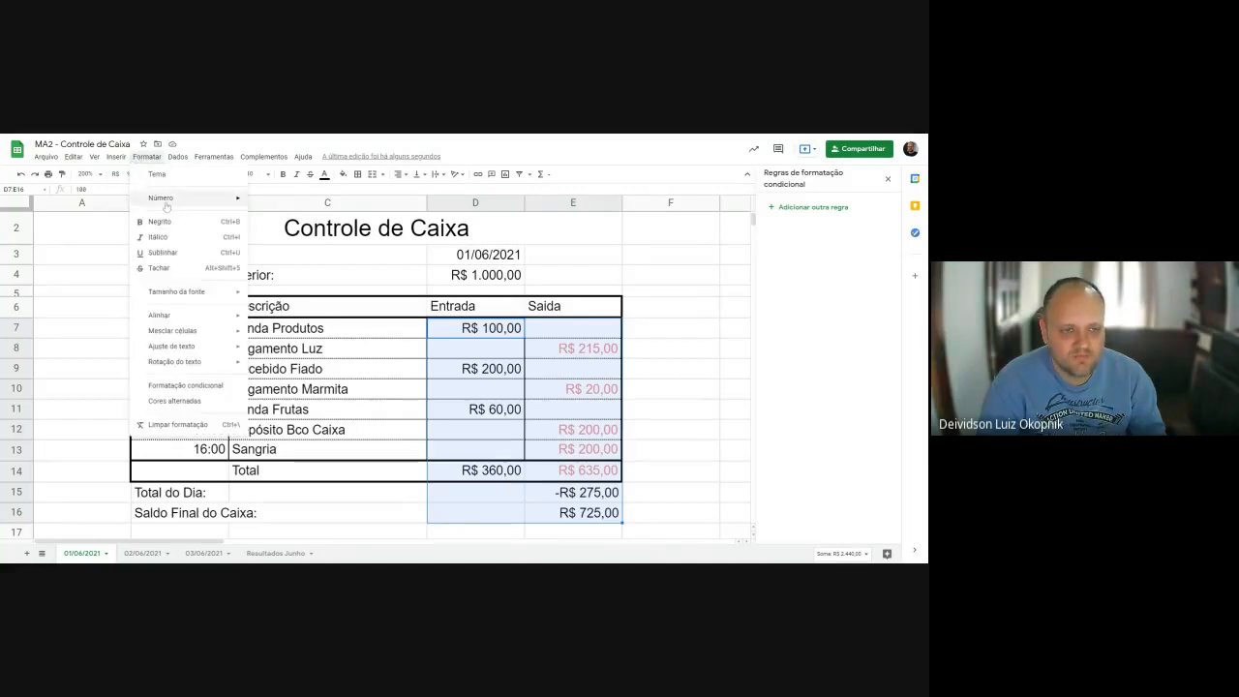
mouse_move(175, 197)
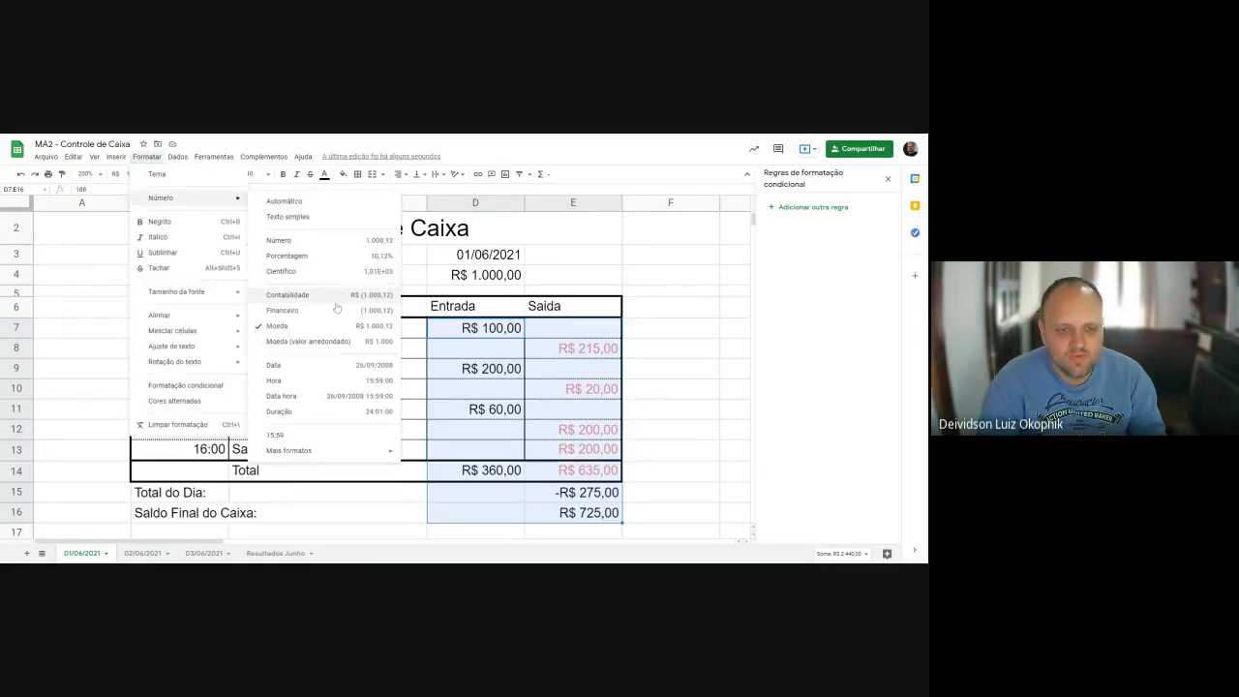
click(287, 294)
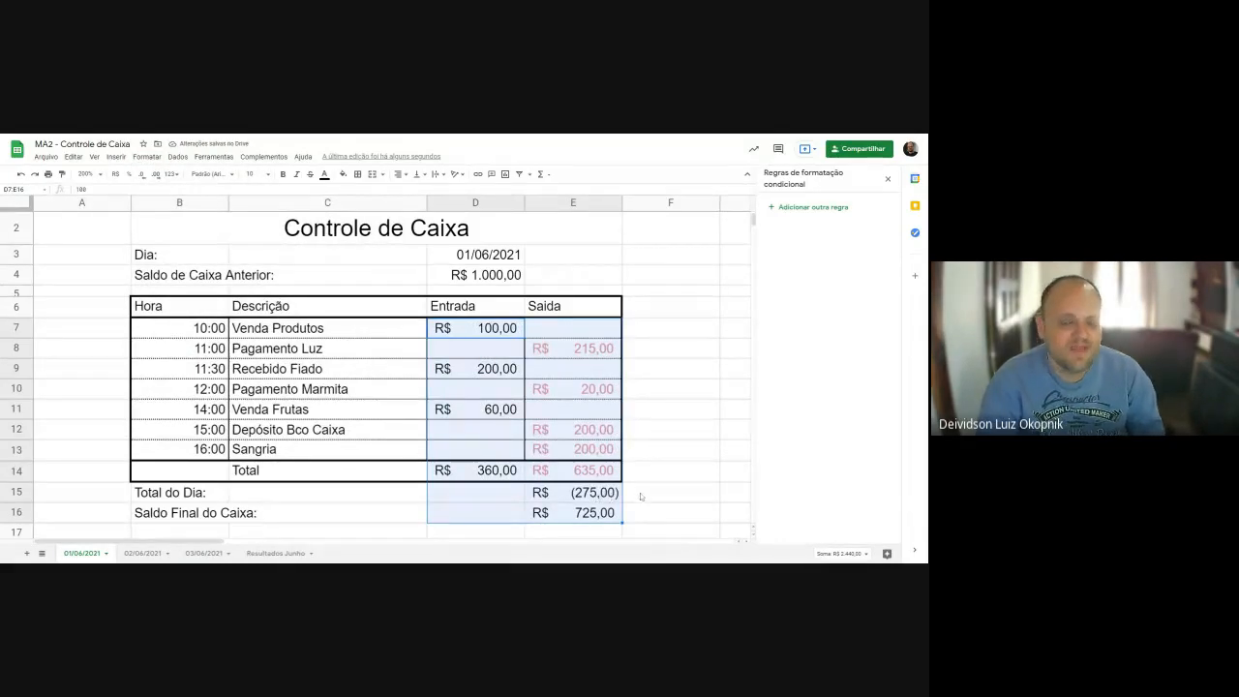
click(641, 495)
Try clearing the Saída amounts for Sangria and Depósito Bco Caixa in E13 and E12, and undo both deletions.
click(572, 493)
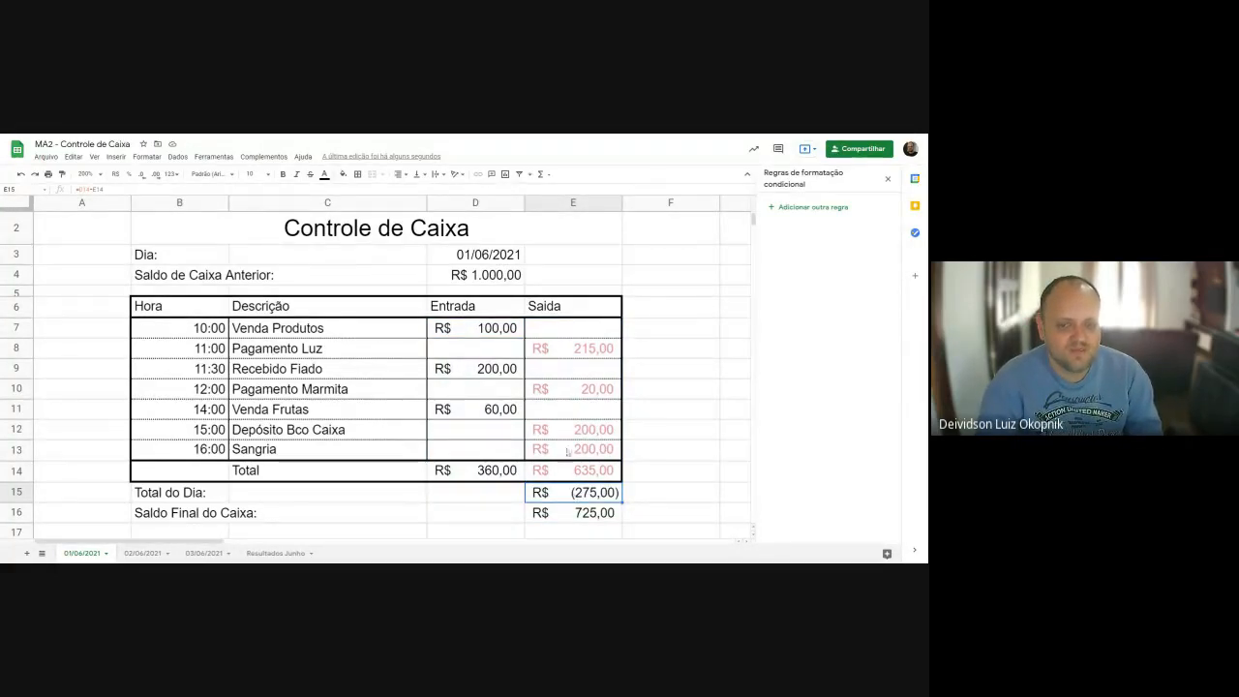
key(Up)
key(Up)
key(Up)
key(Down)
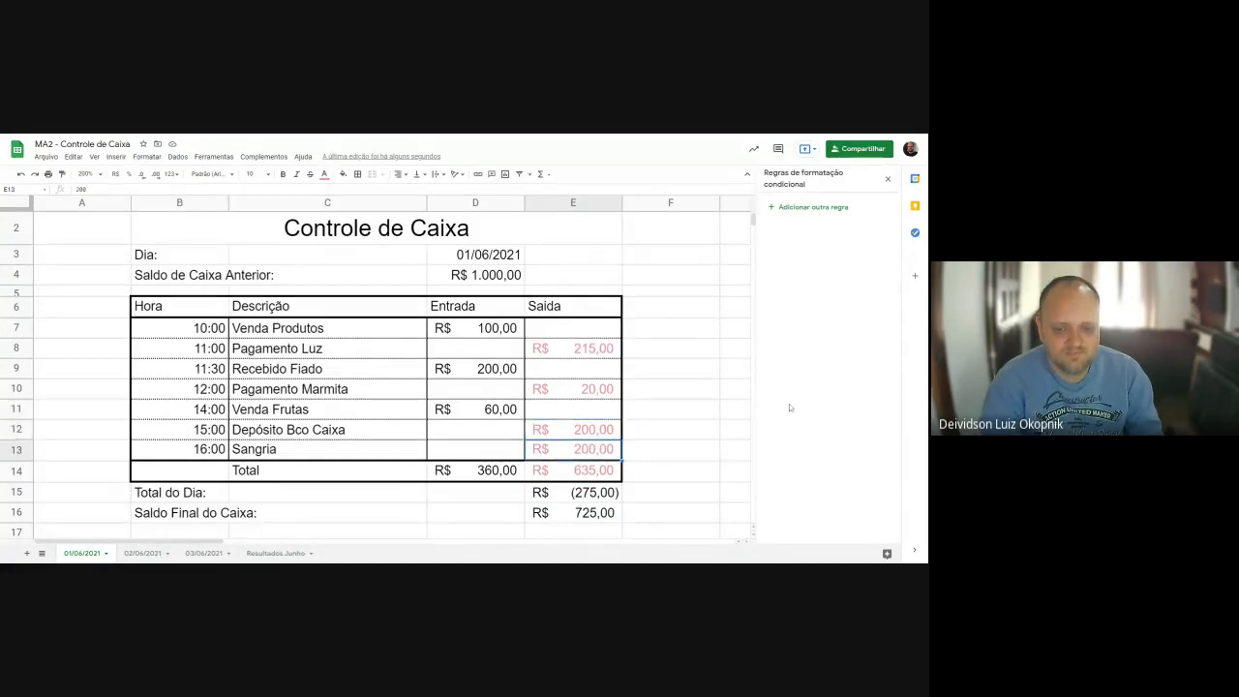
key(Delete)
key(Up)
key(Delete)
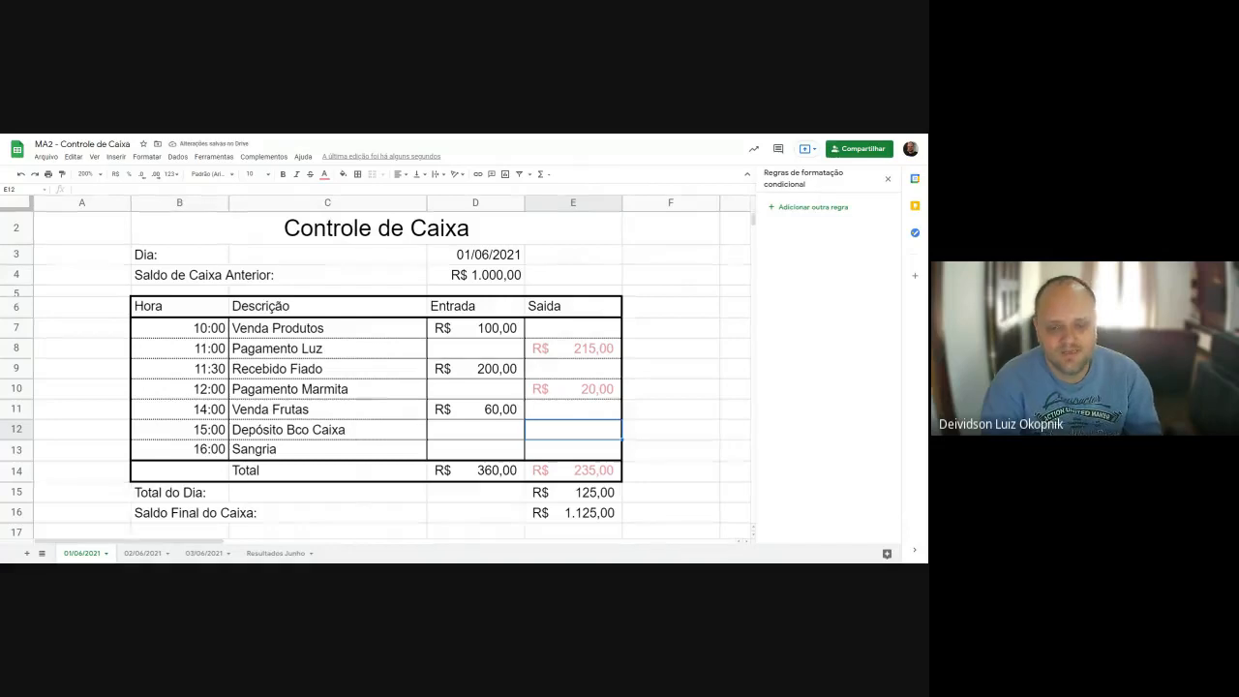
key(ctrl+z)
key(ctrl+z)
Try the rounded currency format (Moeda, valor arredondado) on D7:E16, and set the range back to the regular Moeda format.
drag(483, 331, 580, 512)
click(148, 157)
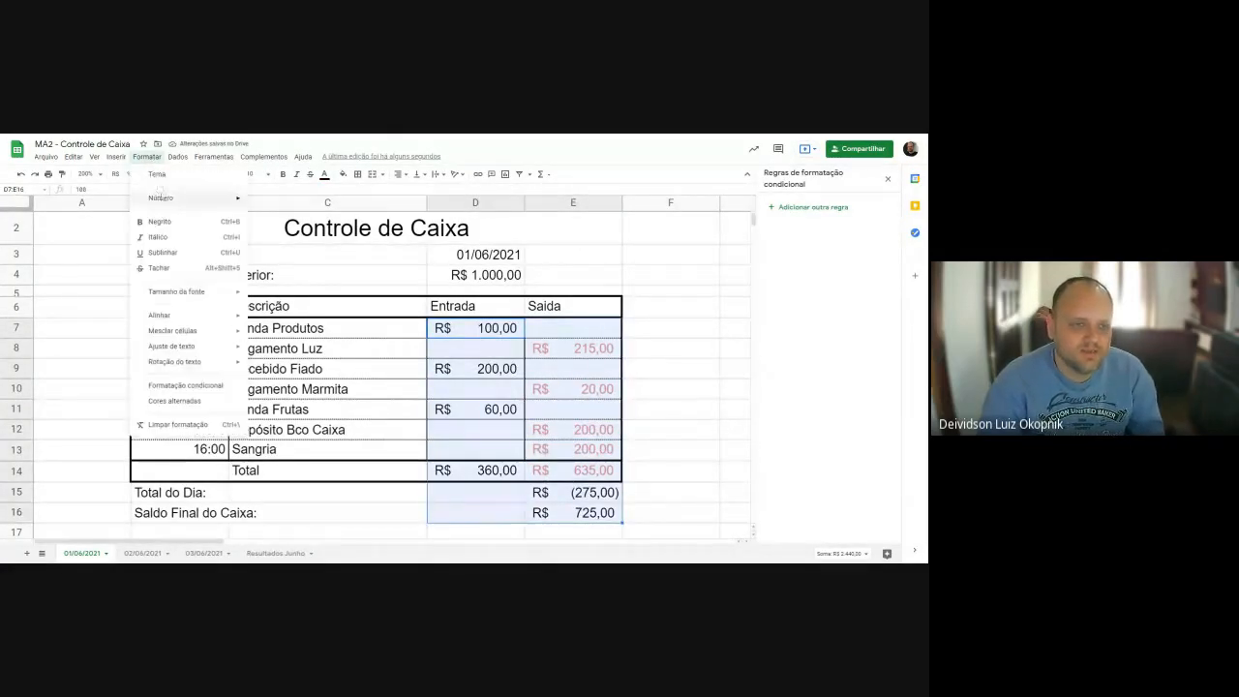
mouse_move(193, 197)
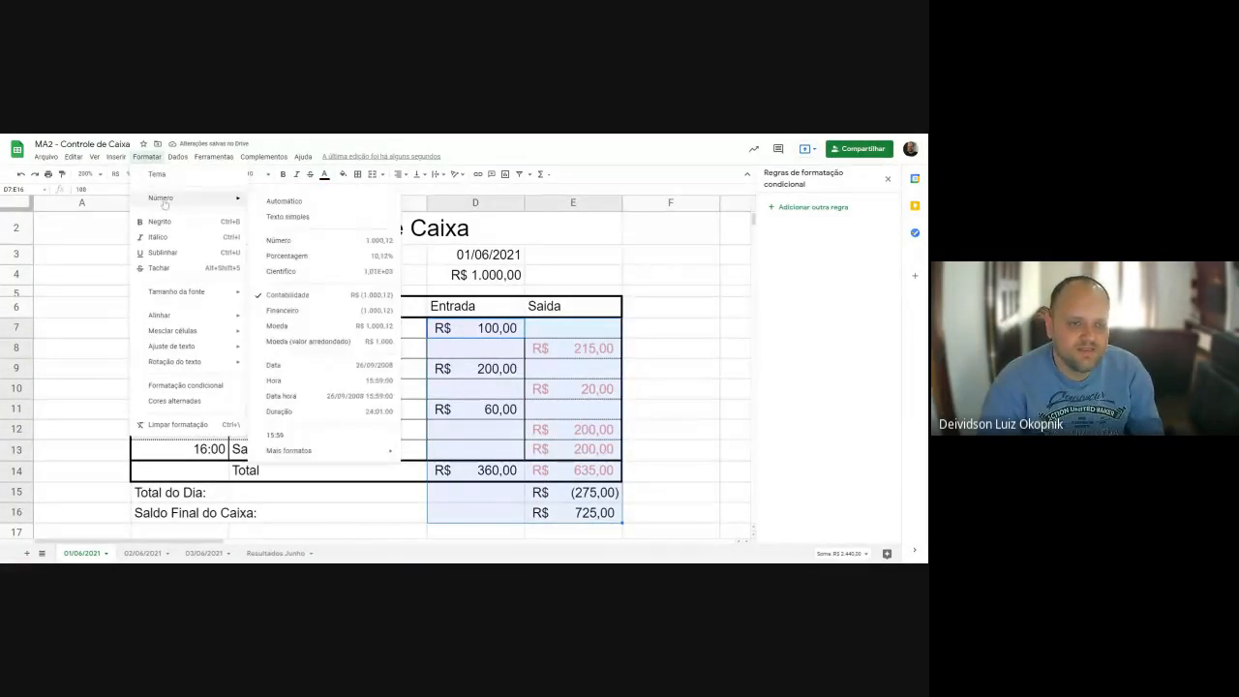
click(330, 344)
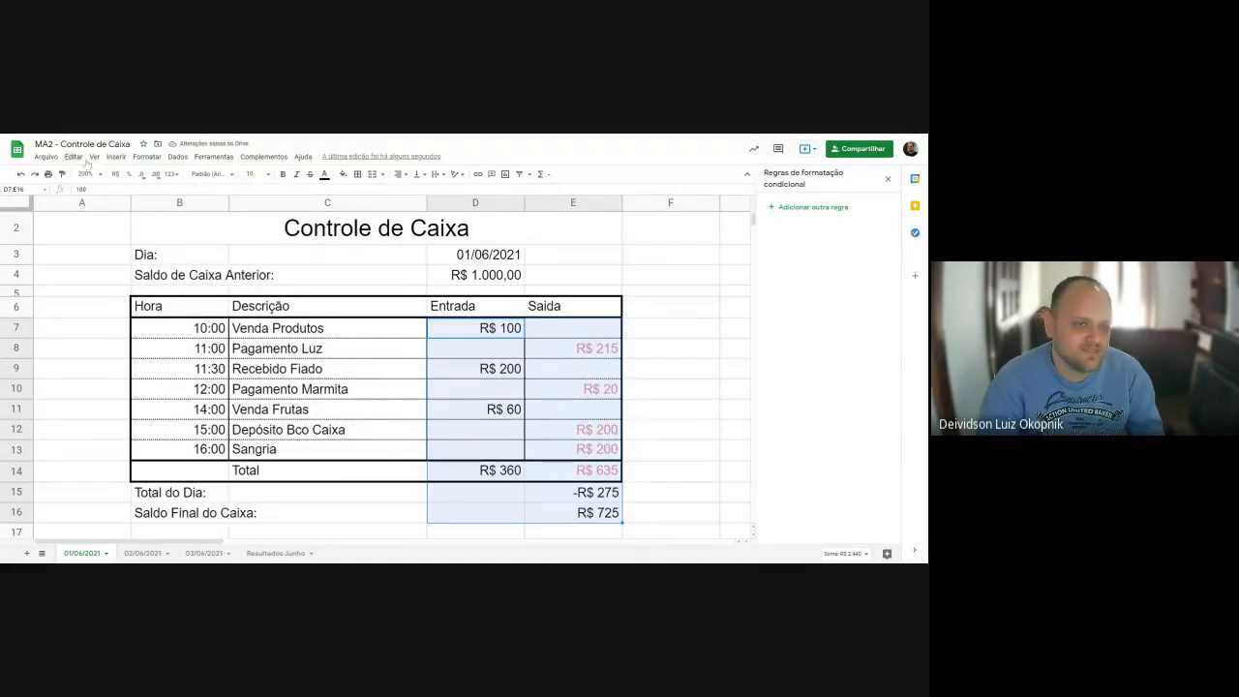
click(143, 157)
mouse_move(189, 206)
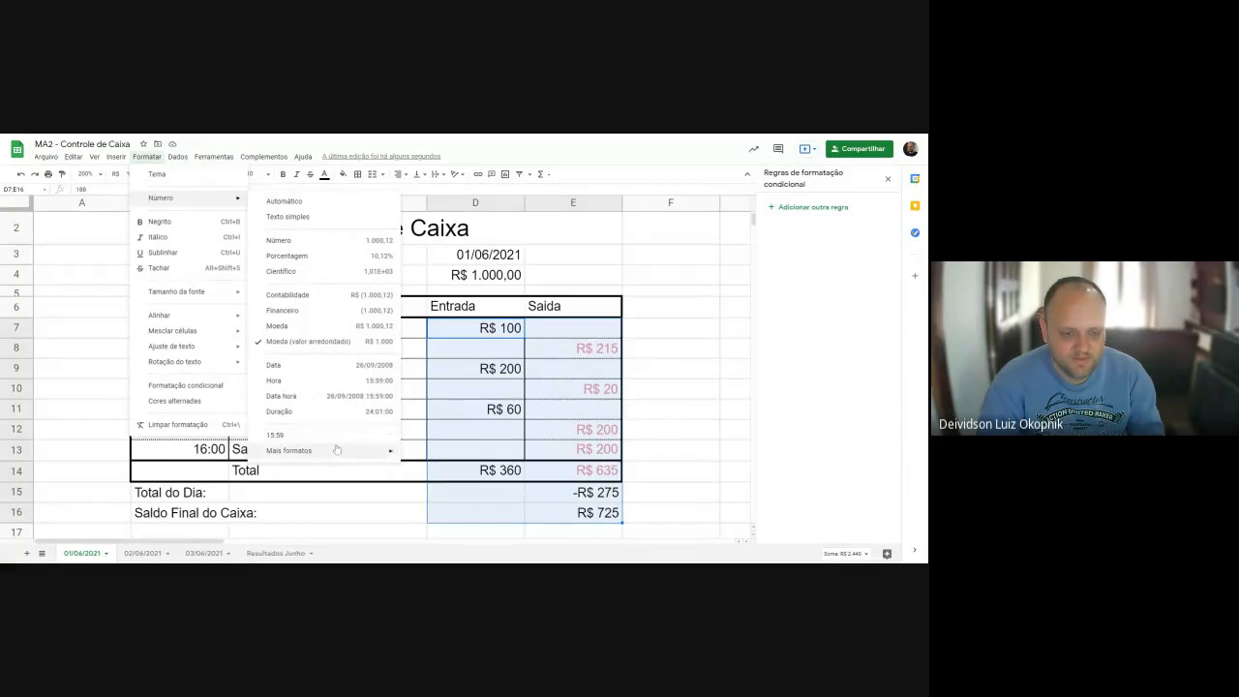
click(310, 331)
Format the times in B7:B13 of the Hora column with the Hora number format that includes seconds.
drag(179, 327, 179, 453)
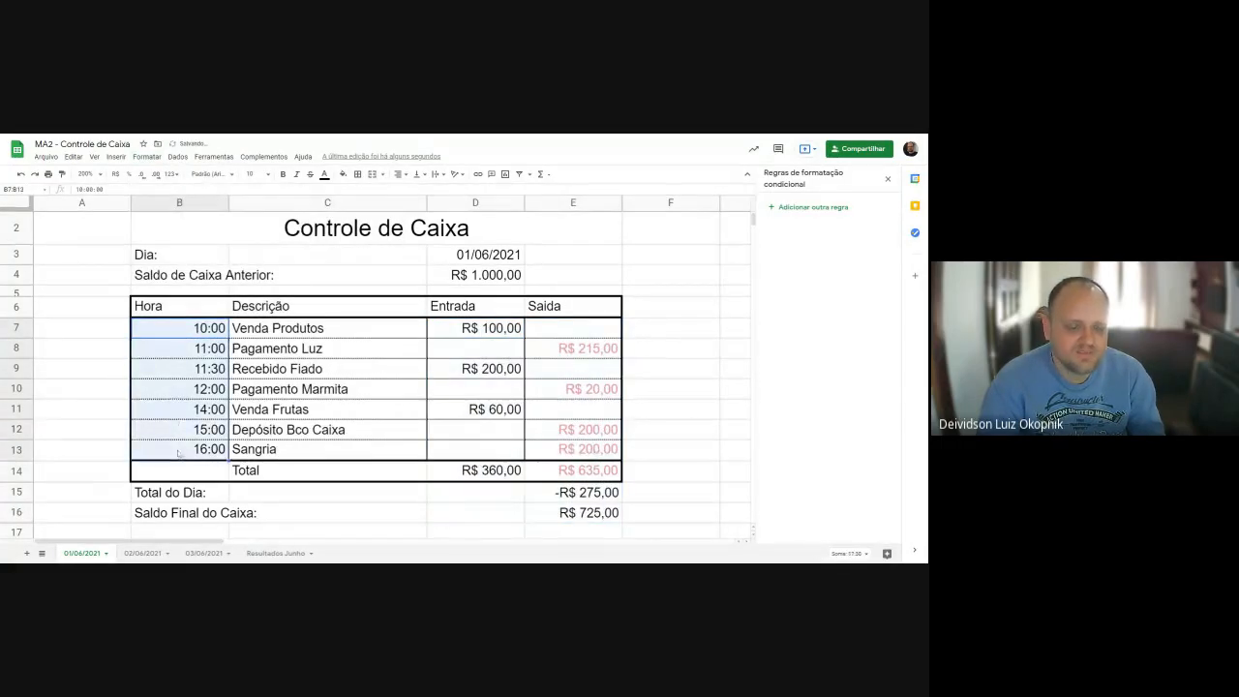
click(146, 156)
mouse_move(174, 197)
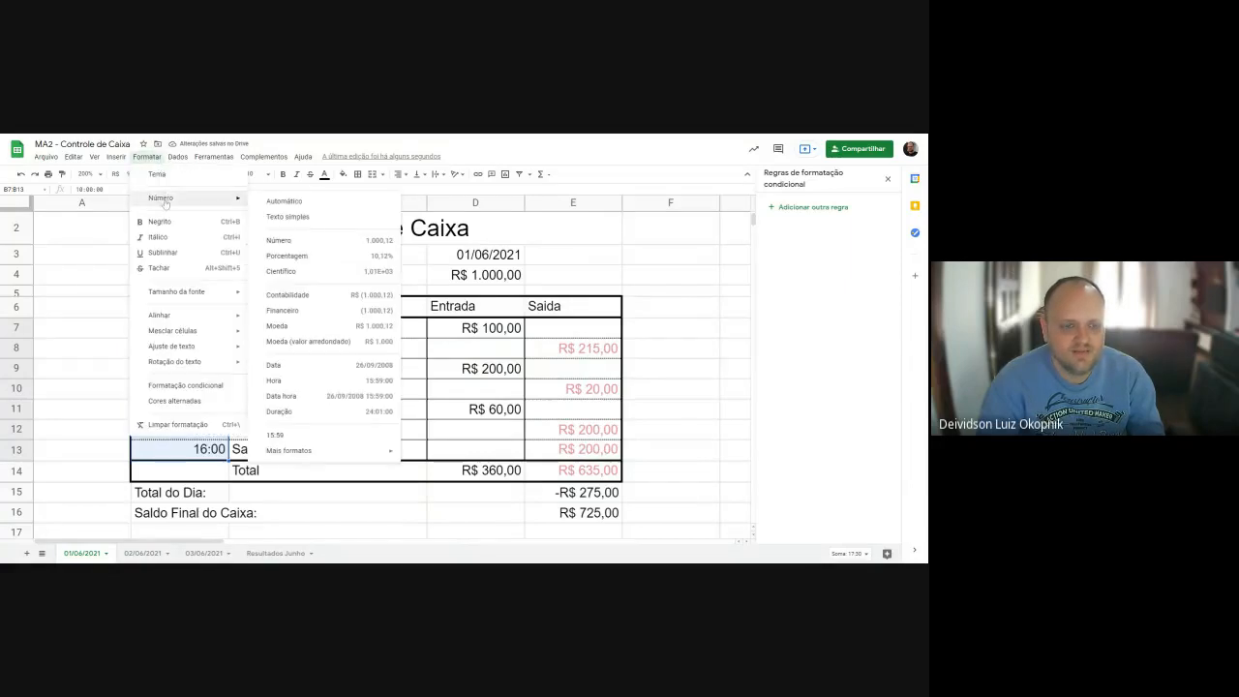
click(317, 383)
click(710, 414)
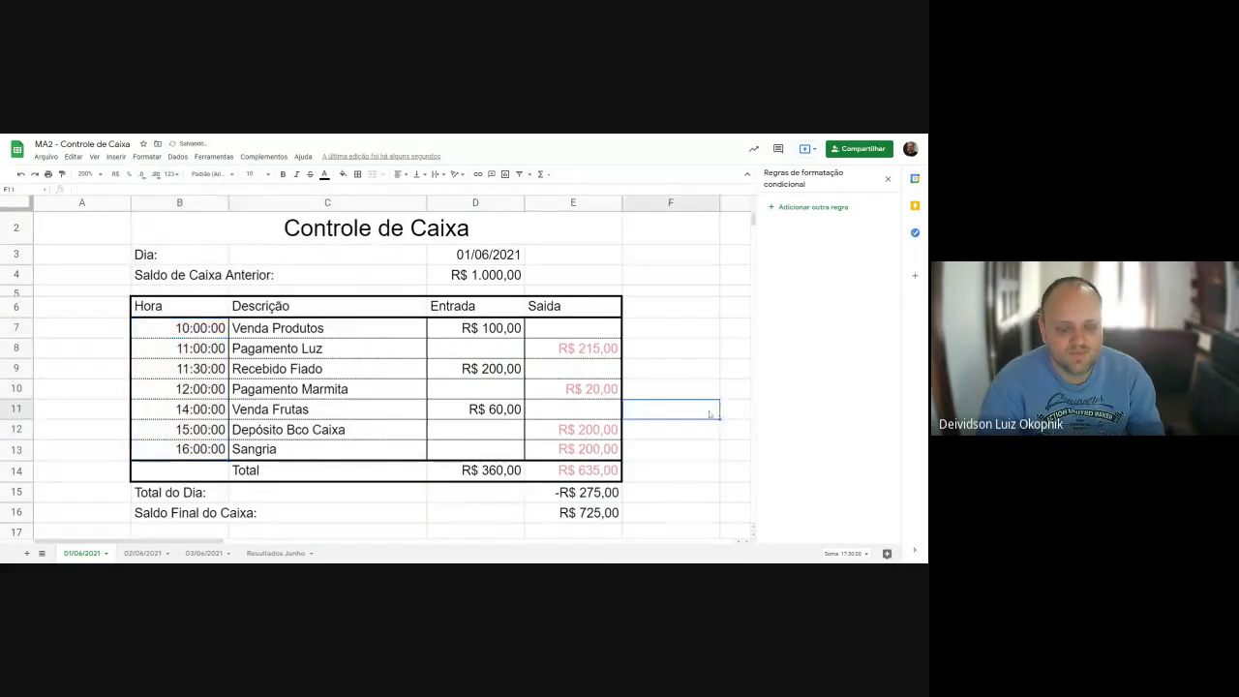
click(204, 329)
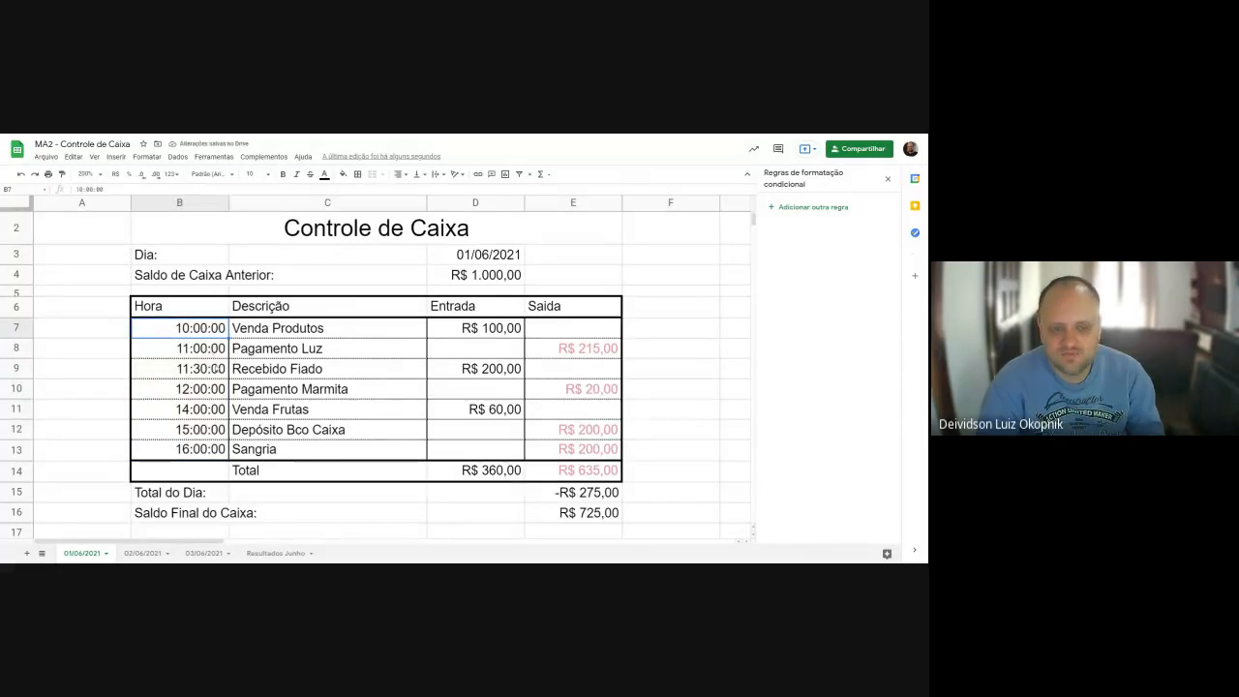
drag(191, 329, 193, 449)
click(147, 156)
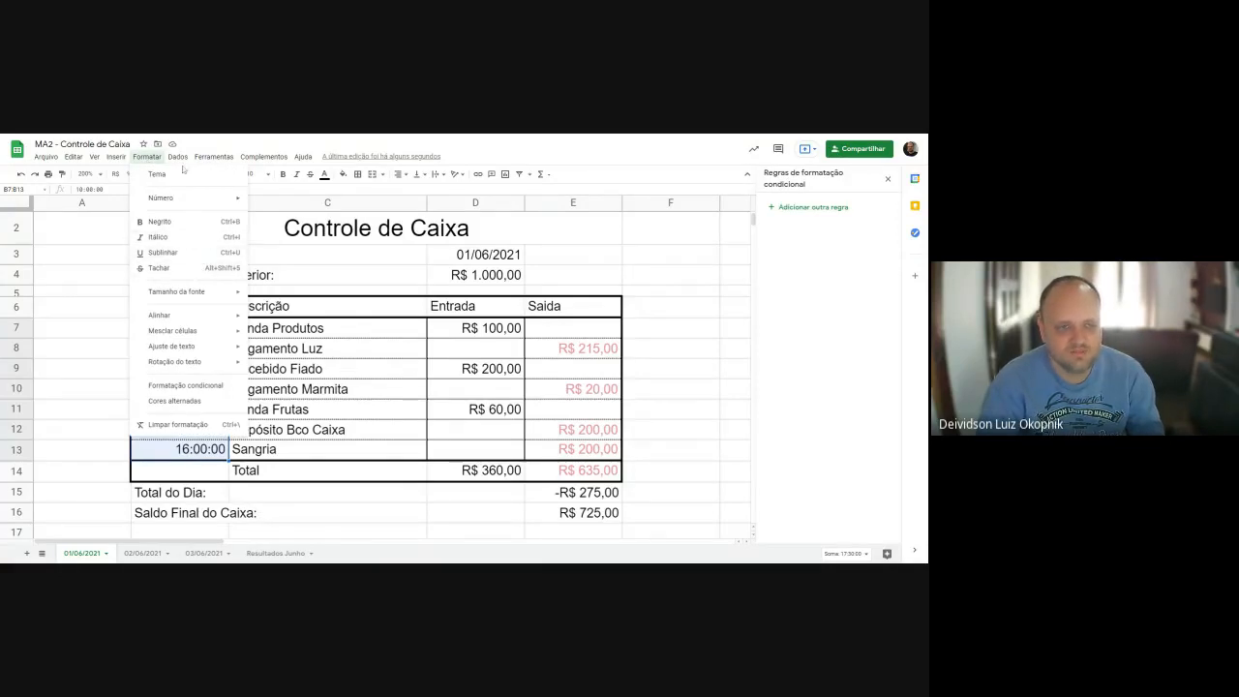
click(596, 332)
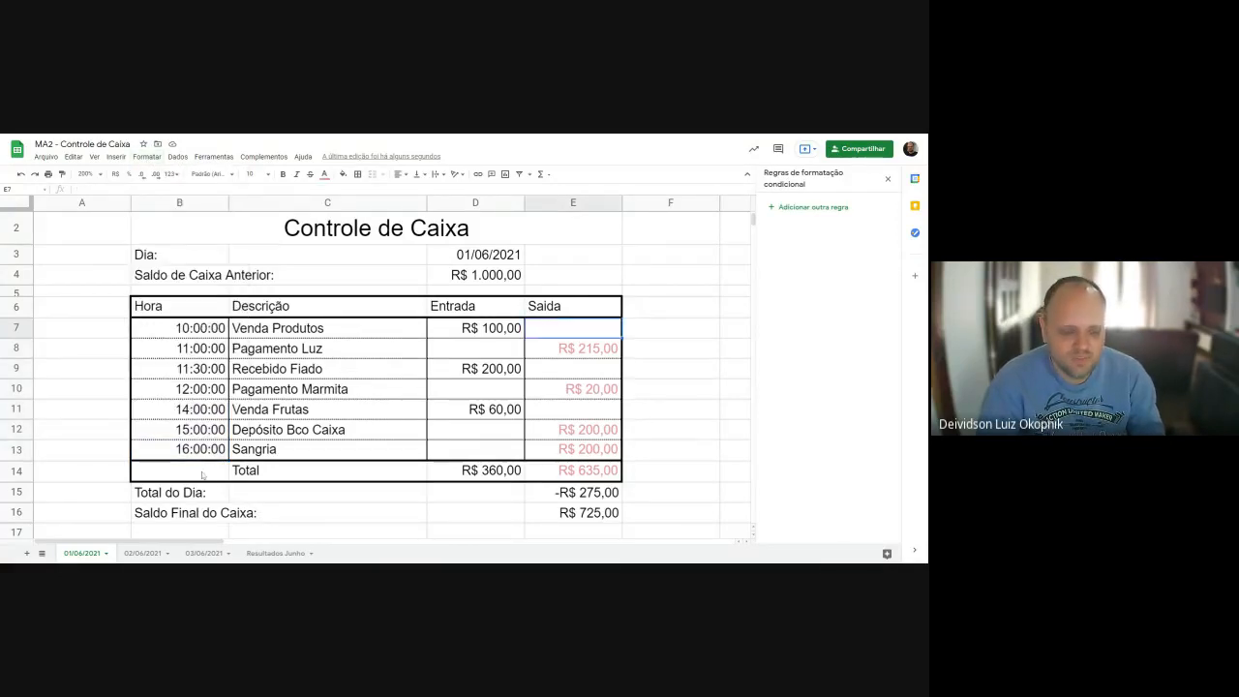
Compare the 01/06/2021, 02/06/2021 and 03/06/2021 daily sheets, and select the entry rows B7:E13 on 03/06/2021.
click(155, 553)
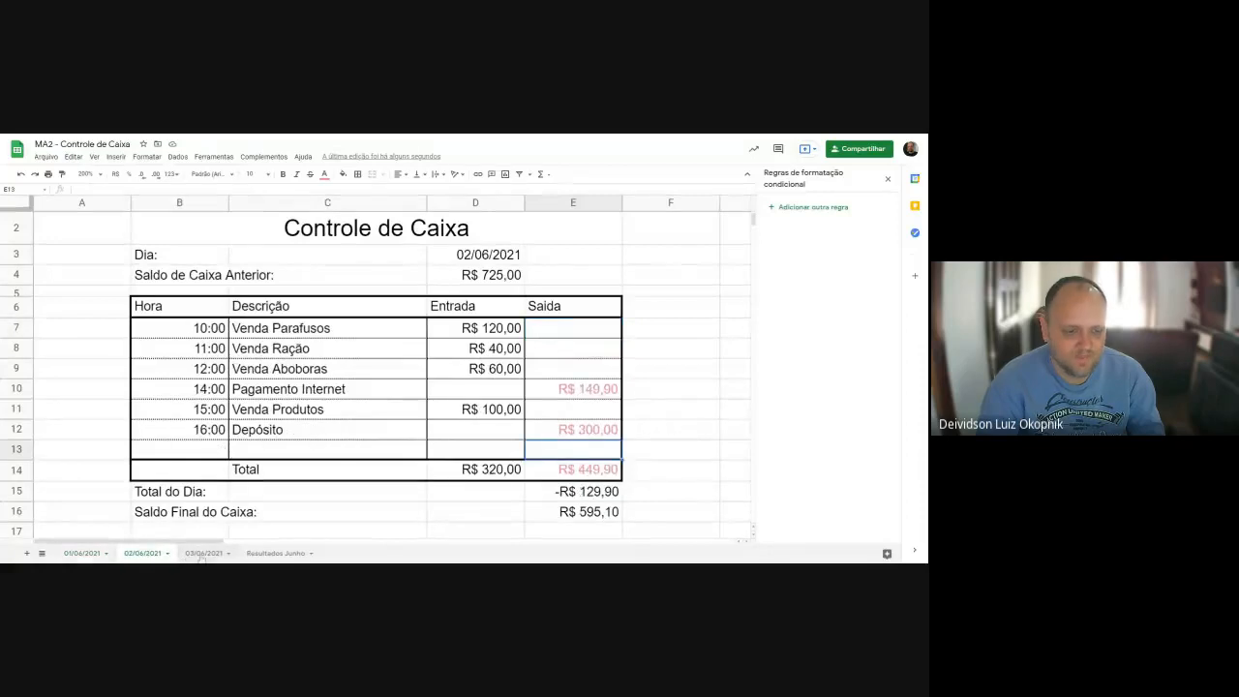
click(203, 552)
click(143, 552)
click(82, 553)
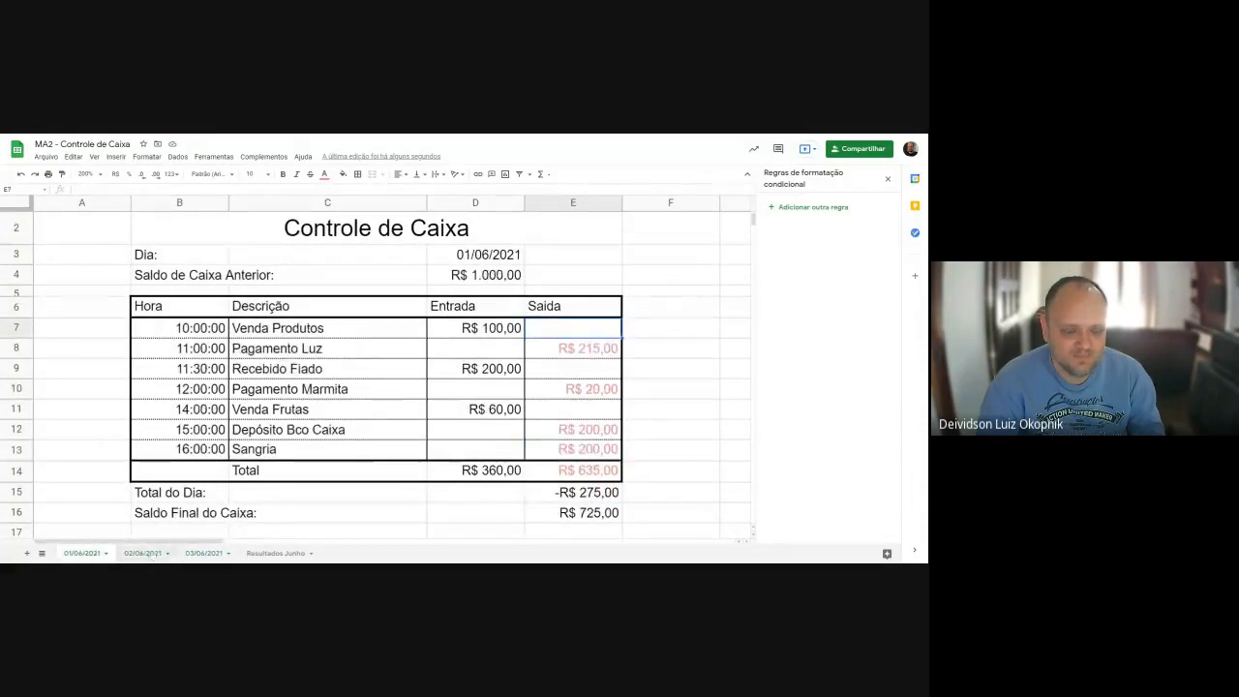
click(142, 552)
click(204, 552)
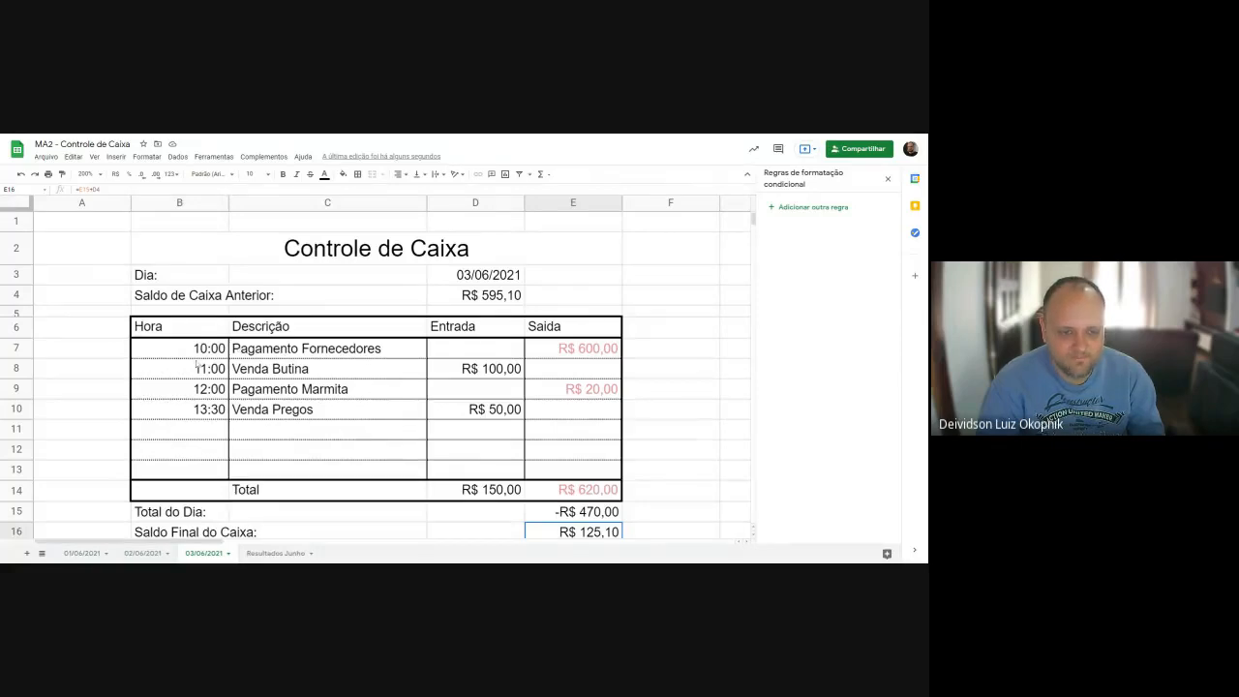
drag(198, 350, 578, 474)
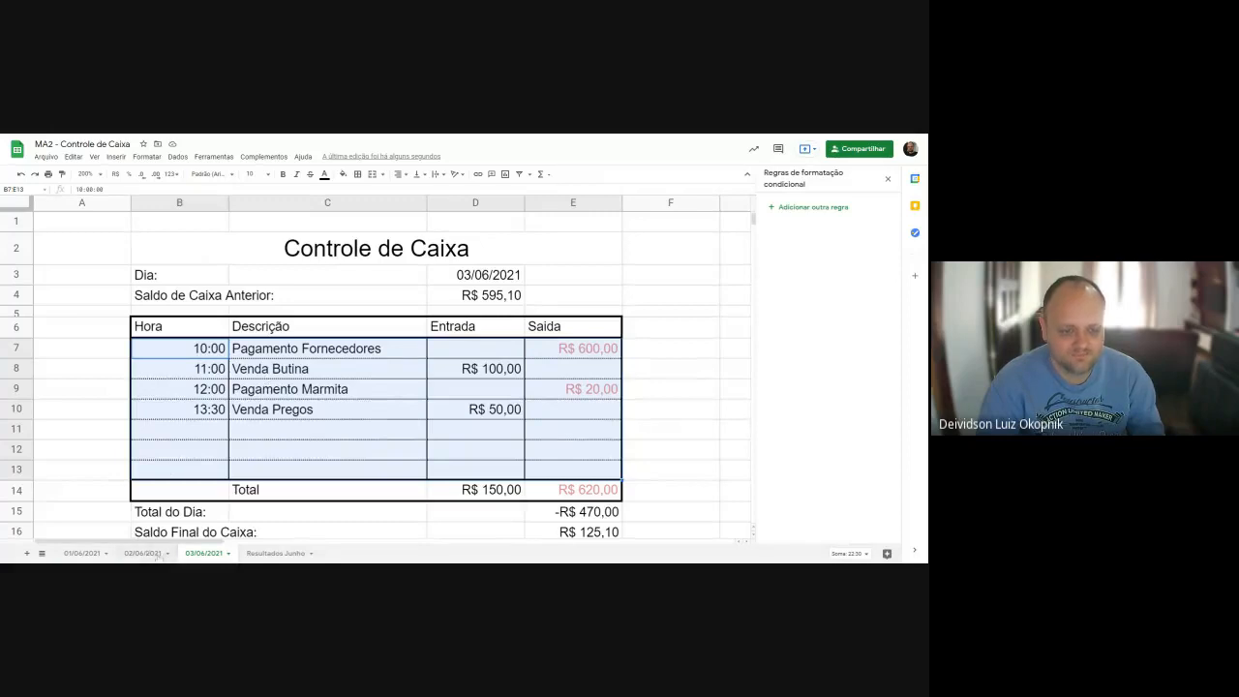
Sort the entry range B7:E13 on 03/06/2021 by Coluna C in A → Z order, without treating any row as a header.
click(178, 157)
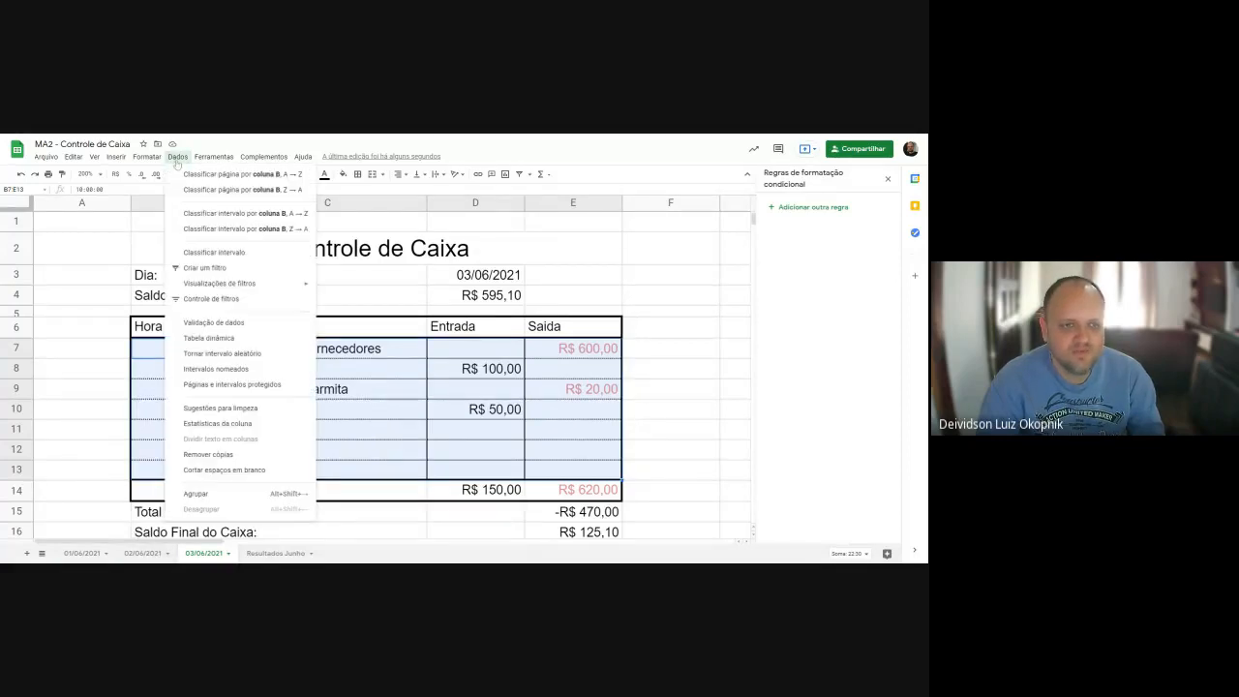
click(249, 254)
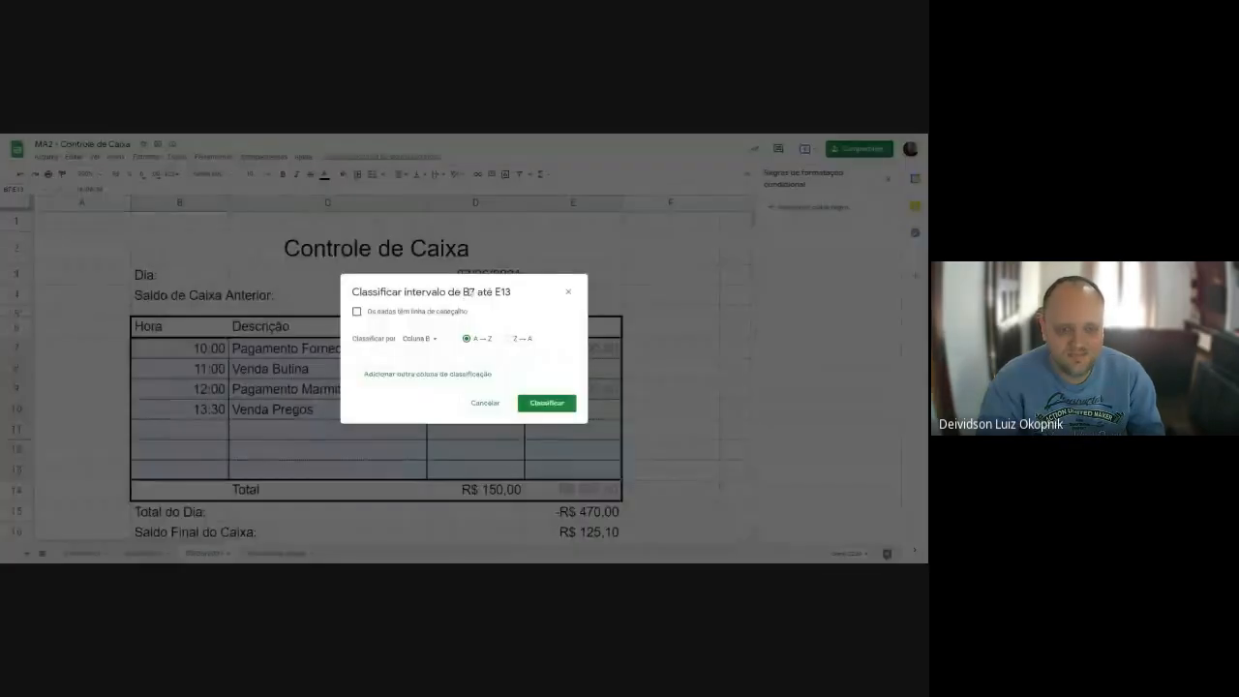
drag(608, 291, 317, 176)
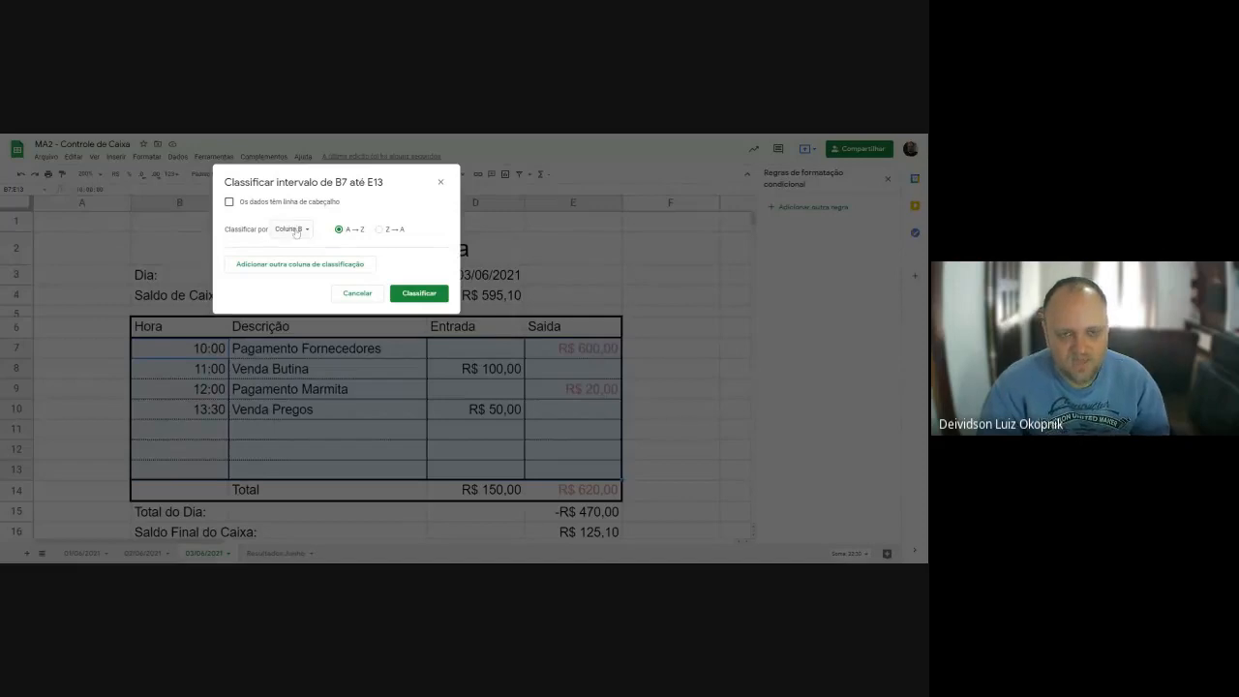
click(296, 232)
click(308, 231)
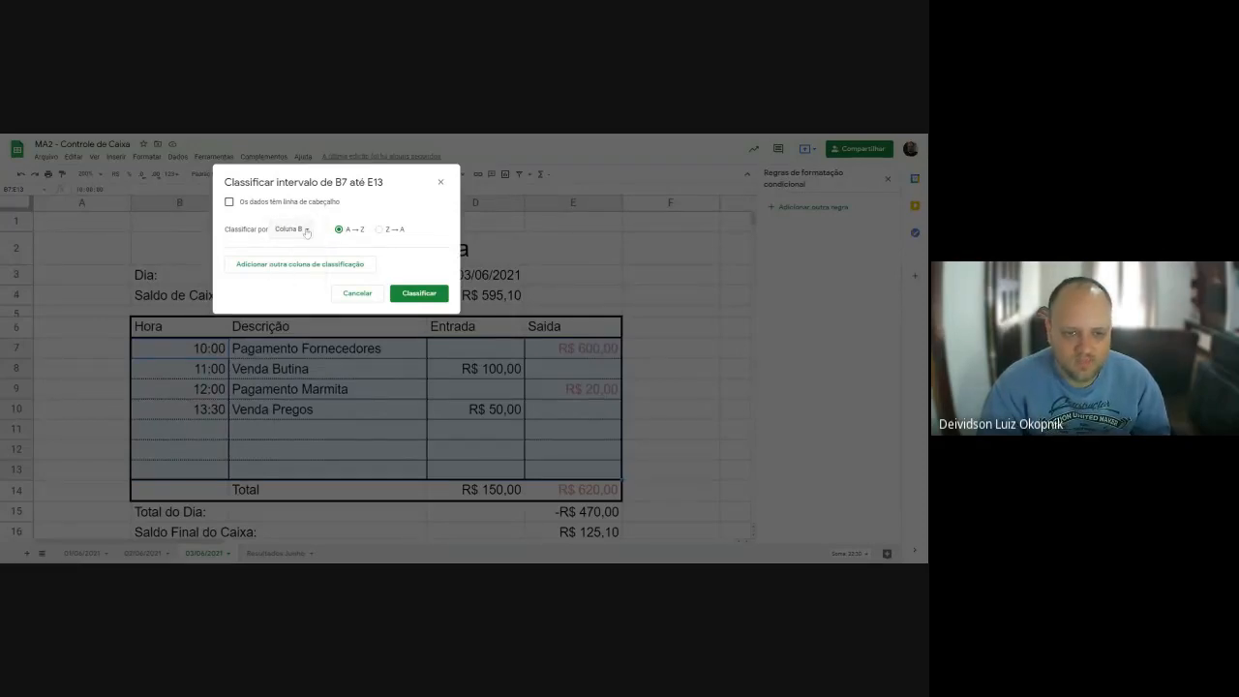
click(306, 232)
click(306, 239)
click(303, 232)
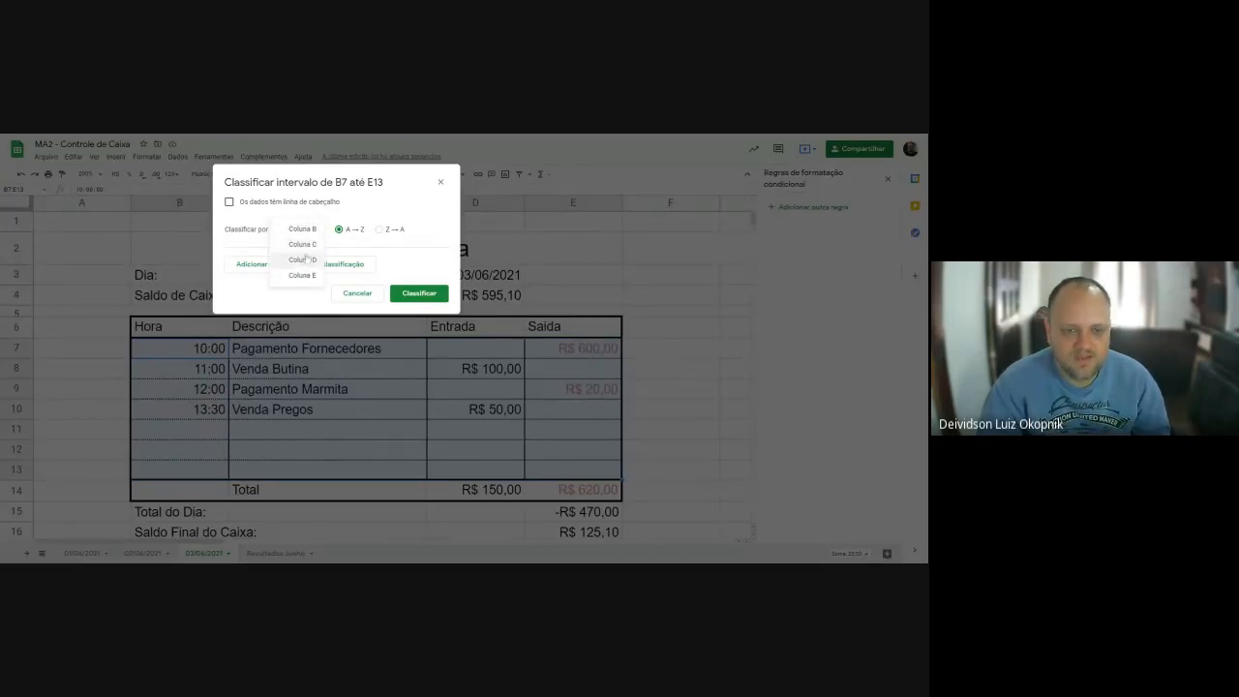
click(302, 246)
click(302, 233)
click(302, 259)
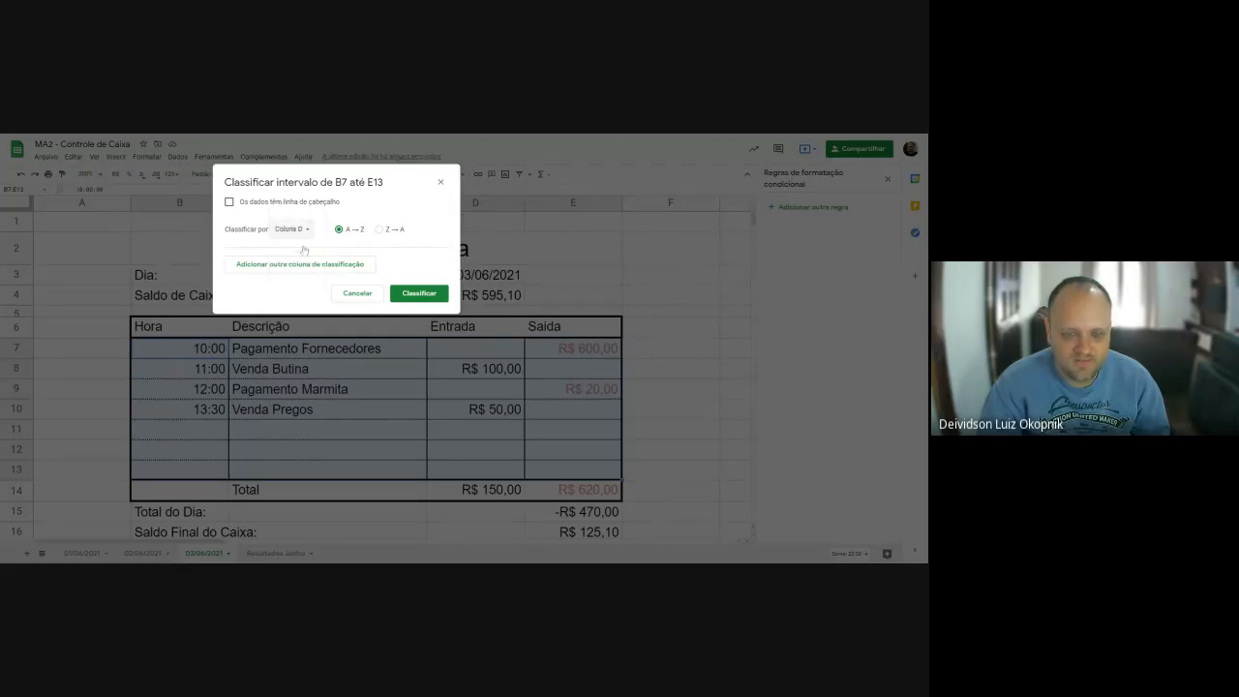
click(303, 232)
click(305, 260)
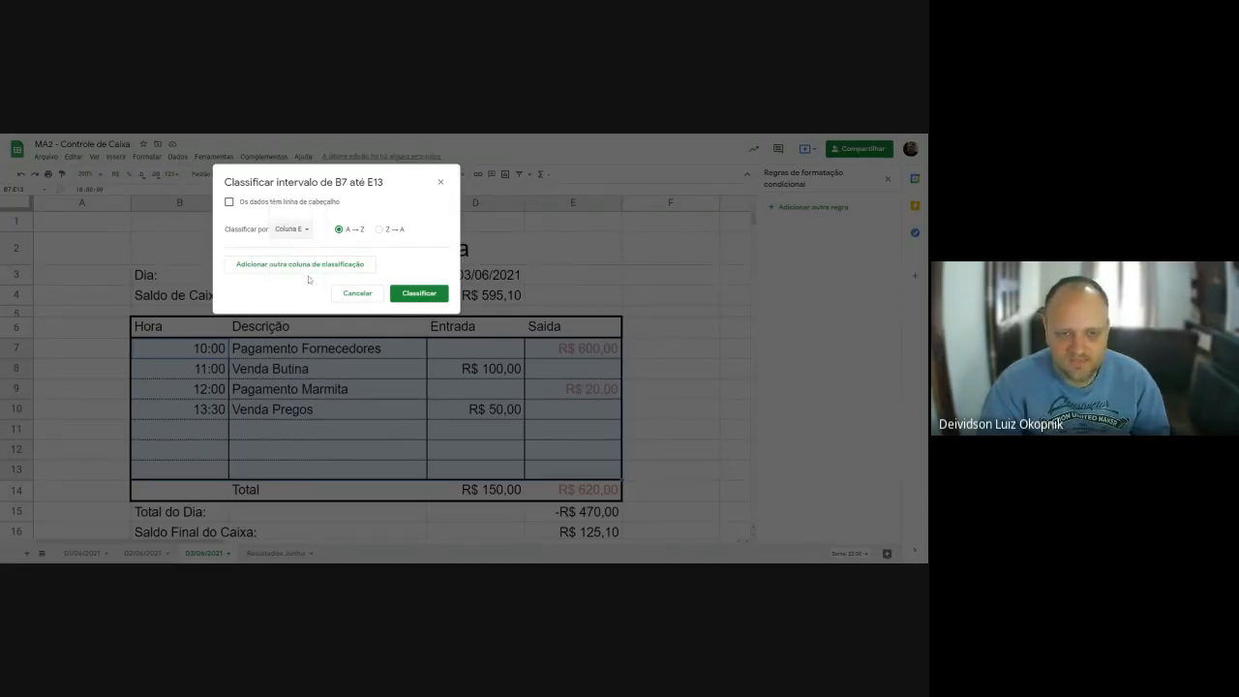
click(305, 234)
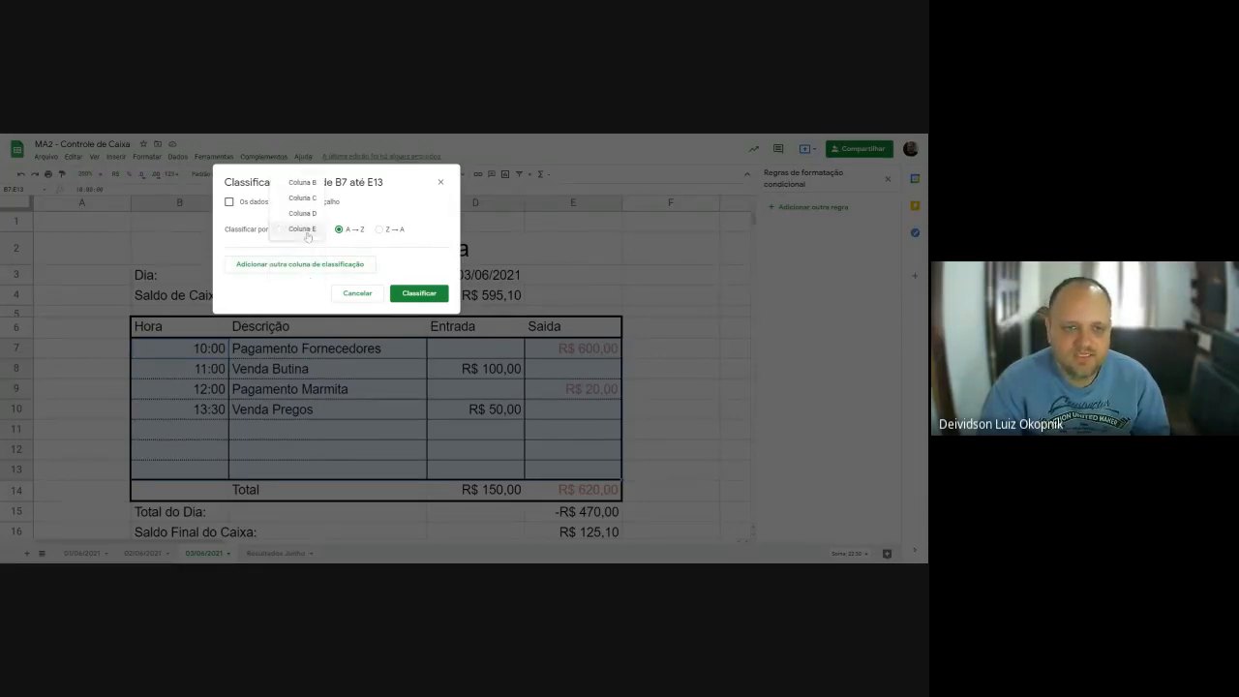
click(301, 199)
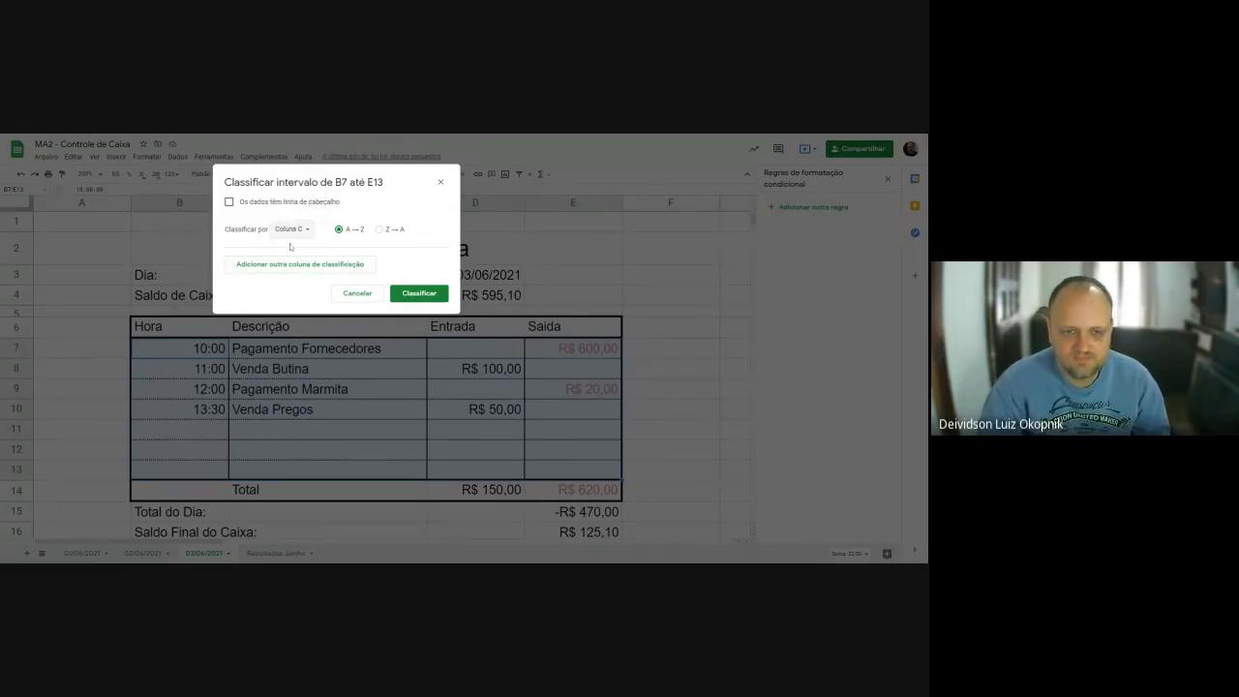
click(418, 292)
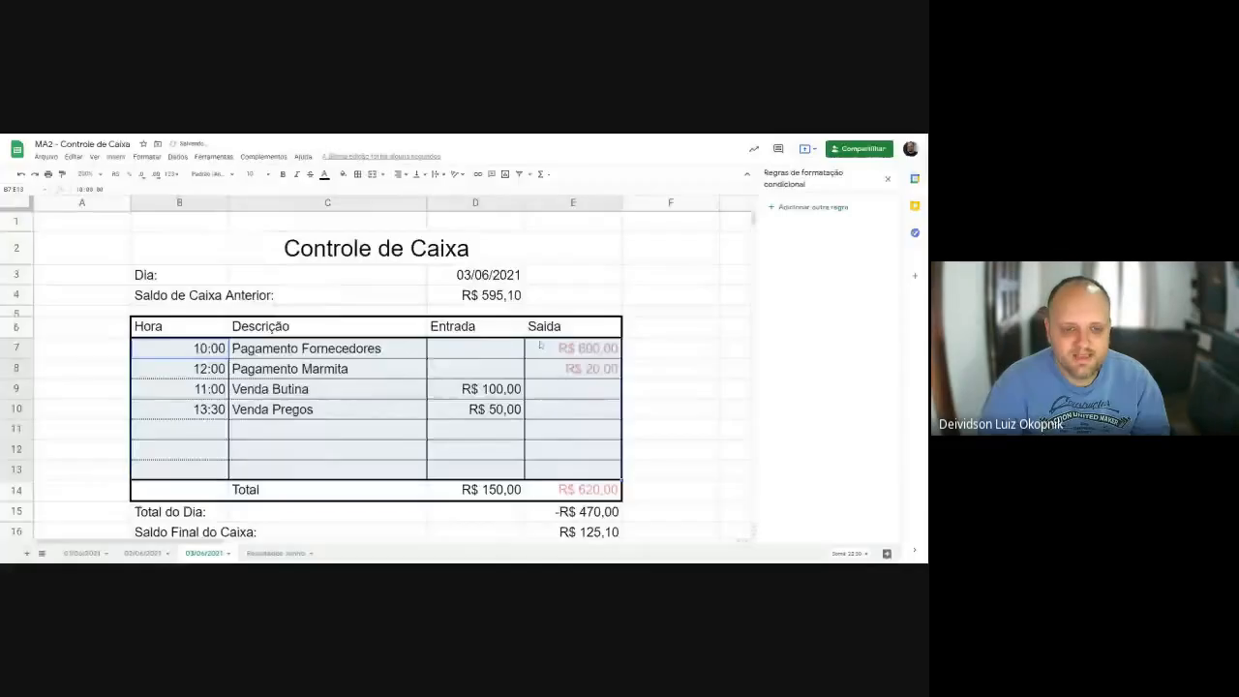
Examine the new row order of the Descrição entries in C7:C10 against their times in the Hora column.
click(693, 388)
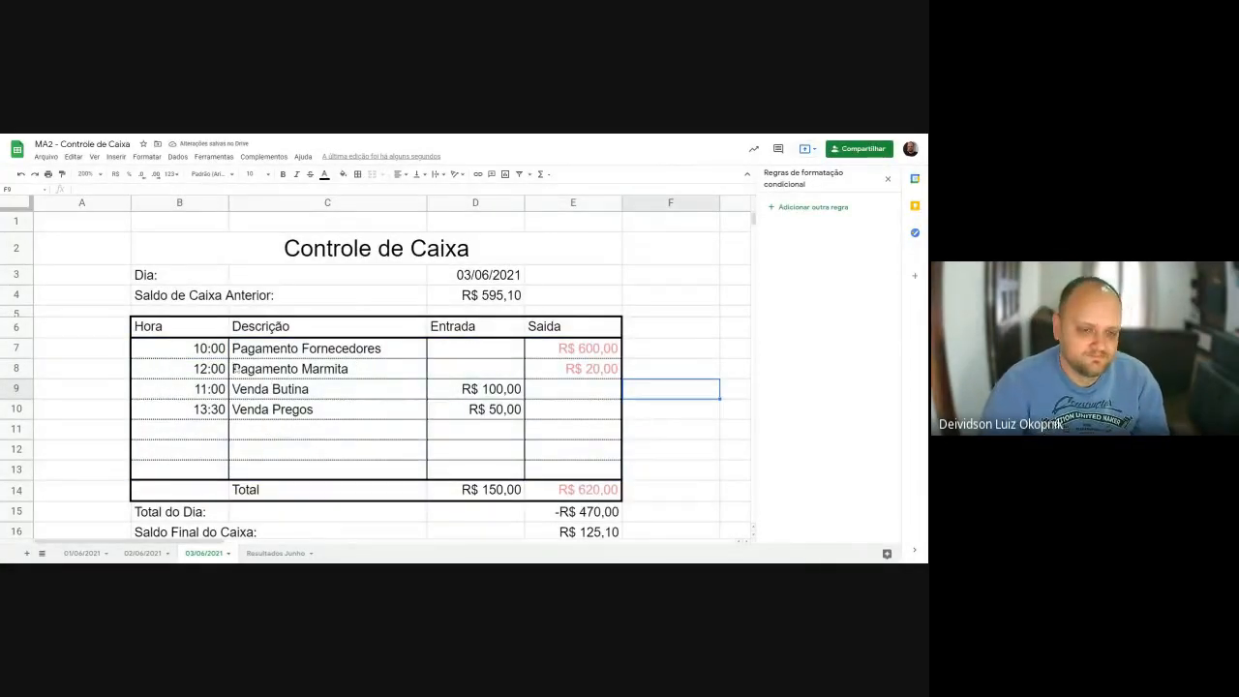
click(242, 357)
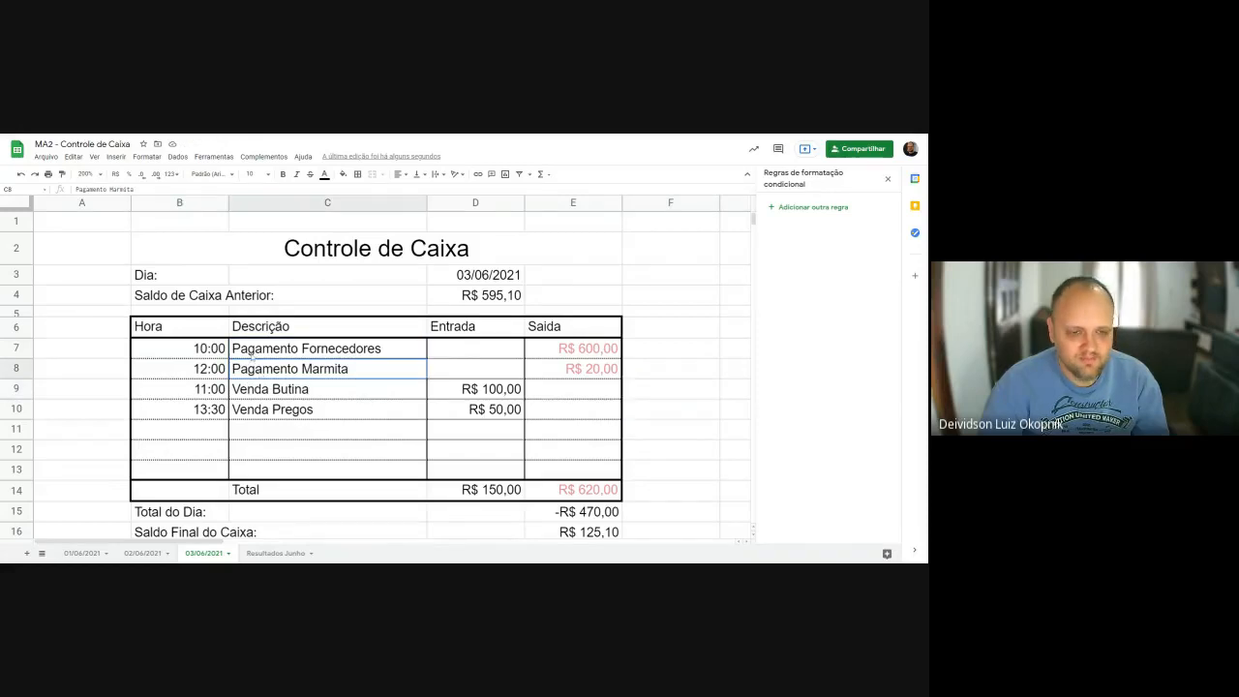
click(250, 371)
click(251, 391)
click(252, 412)
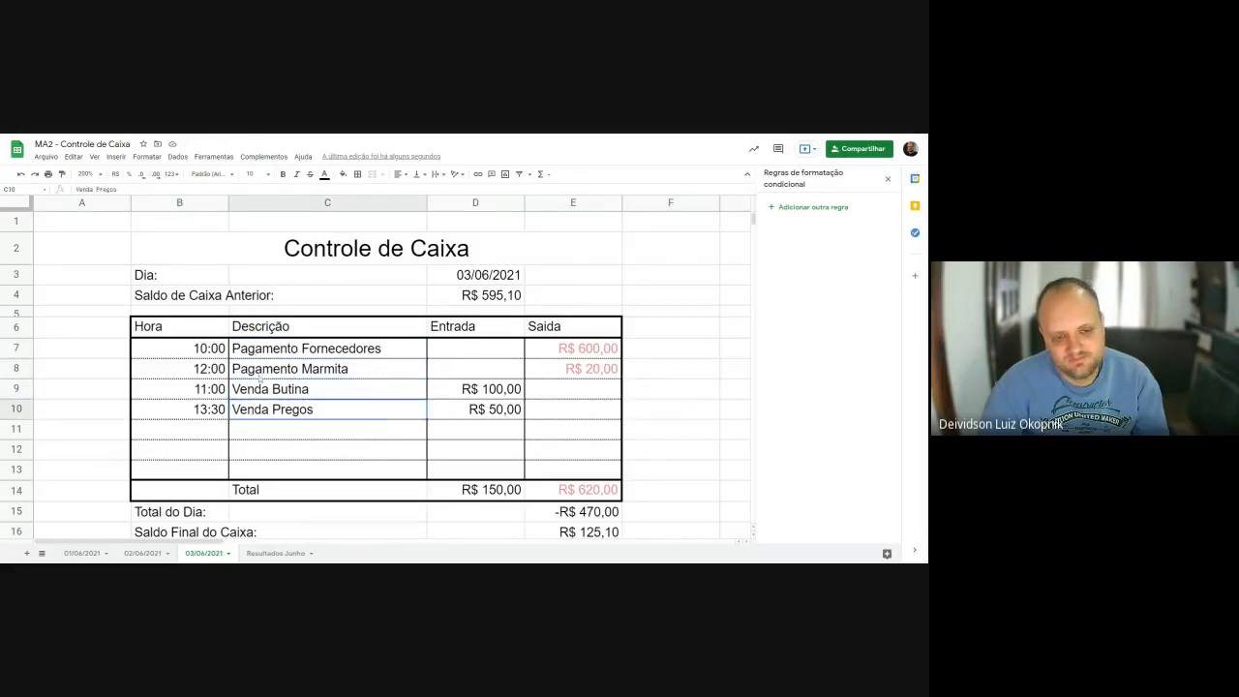
click(260, 372)
click(260, 352)
click(208, 355)
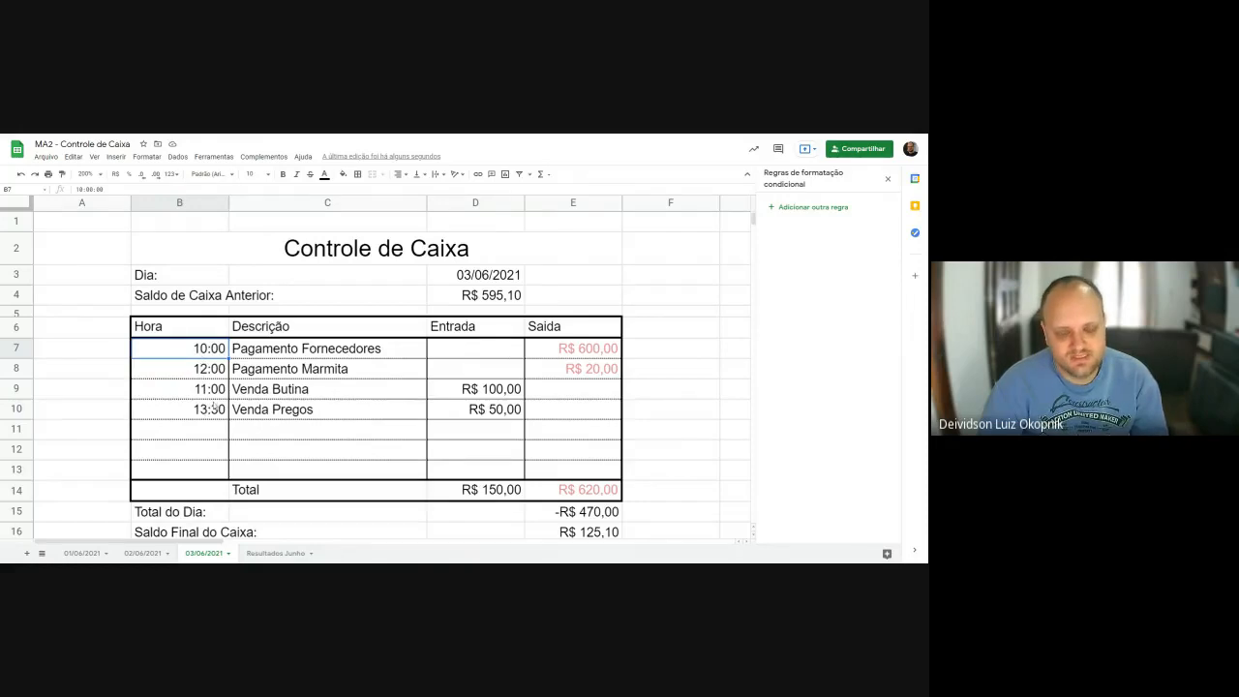
Sort the range B7:E13 by Coluna D in A → Z order and inspect the Entrada and Saída amounts.
drag(206, 357, 565, 471)
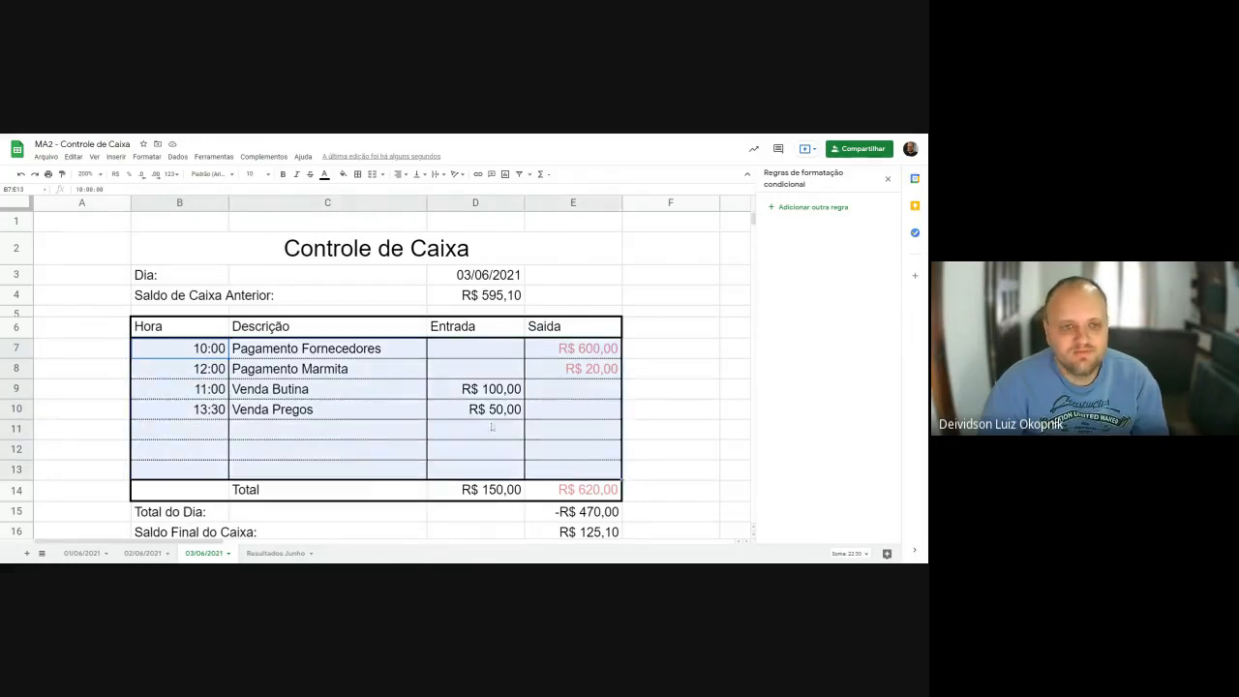
click(178, 157)
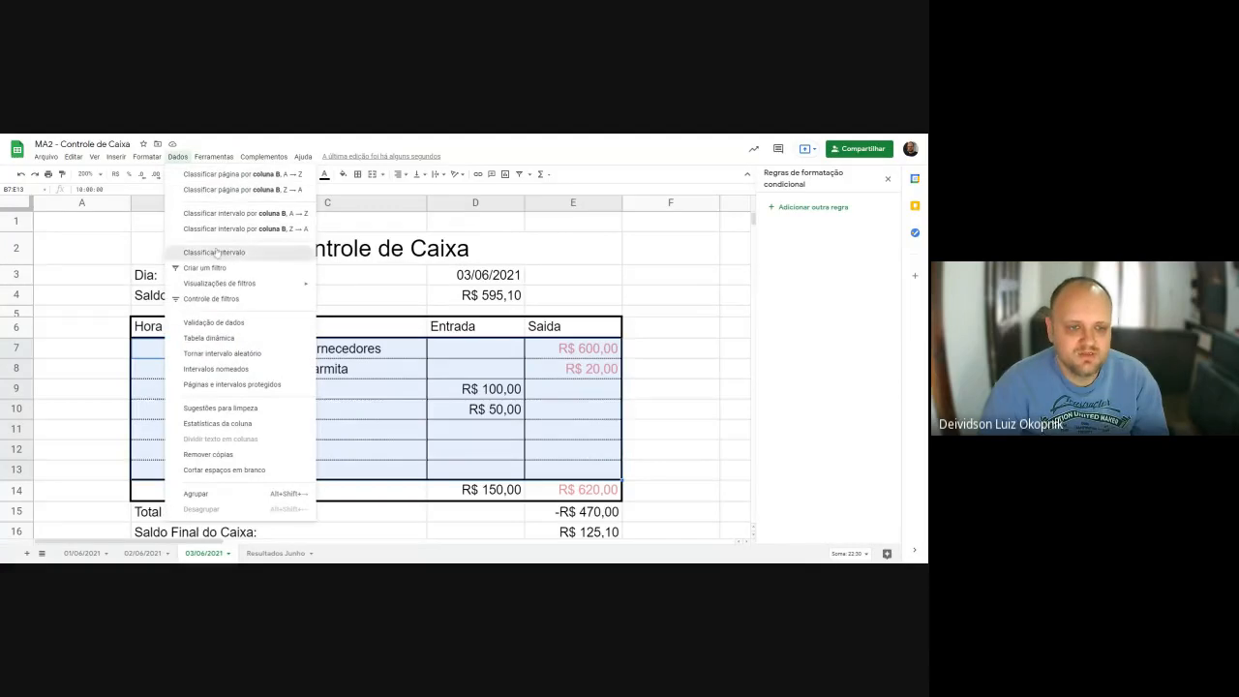
click(214, 252)
click(423, 340)
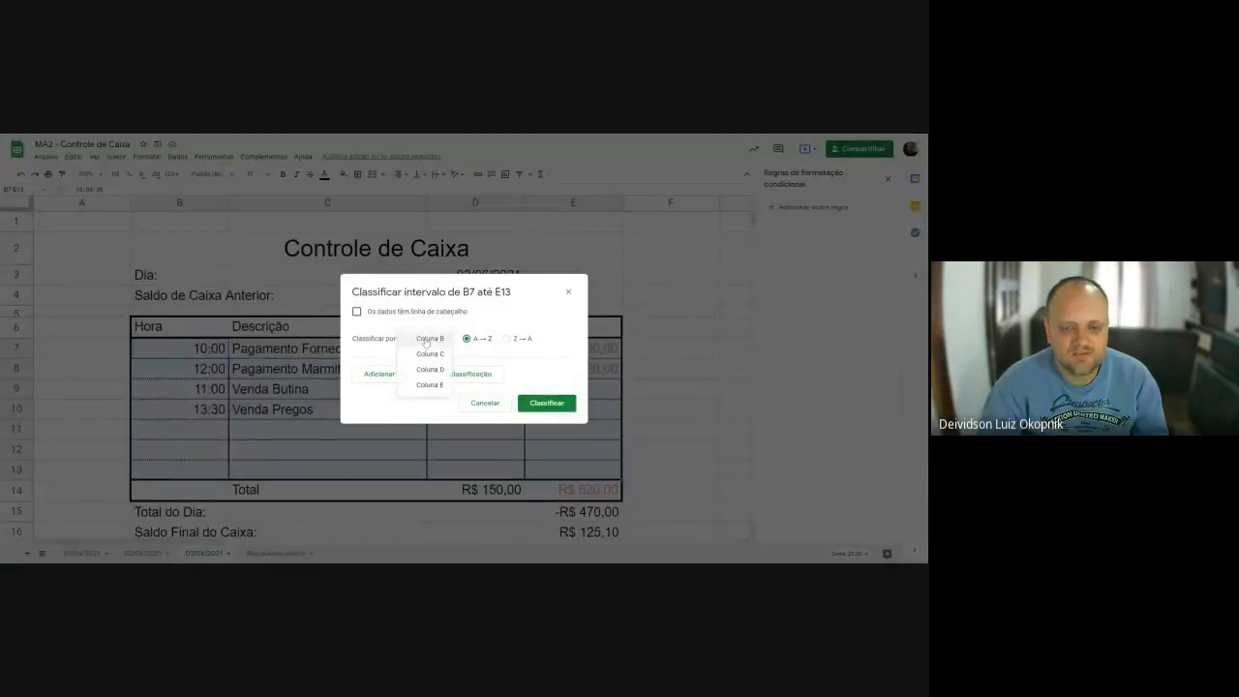
click(430, 369)
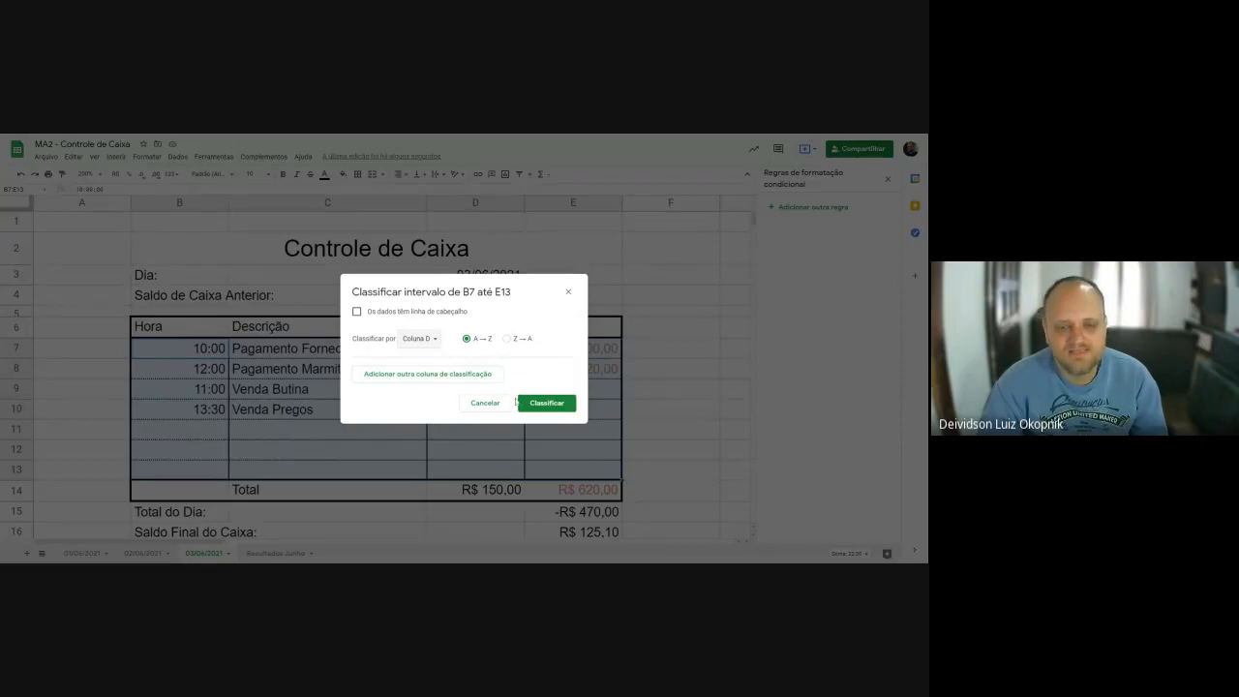
click(544, 404)
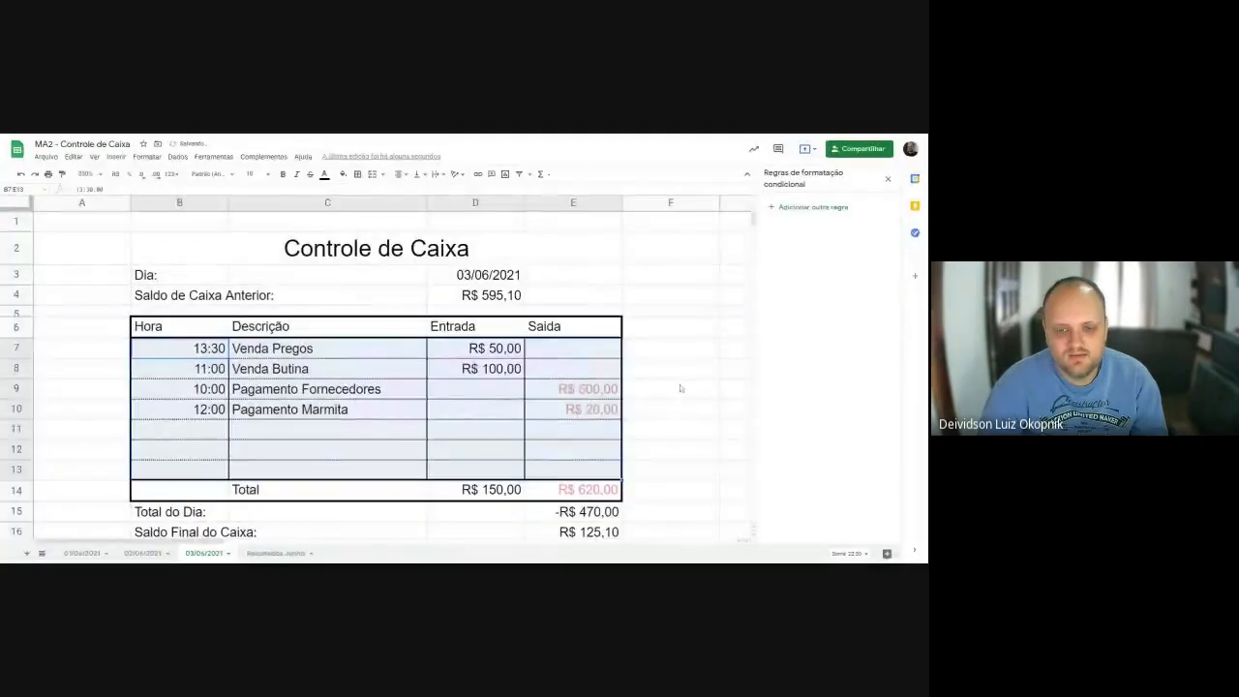
click(677, 388)
drag(498, 356, 499, 372)
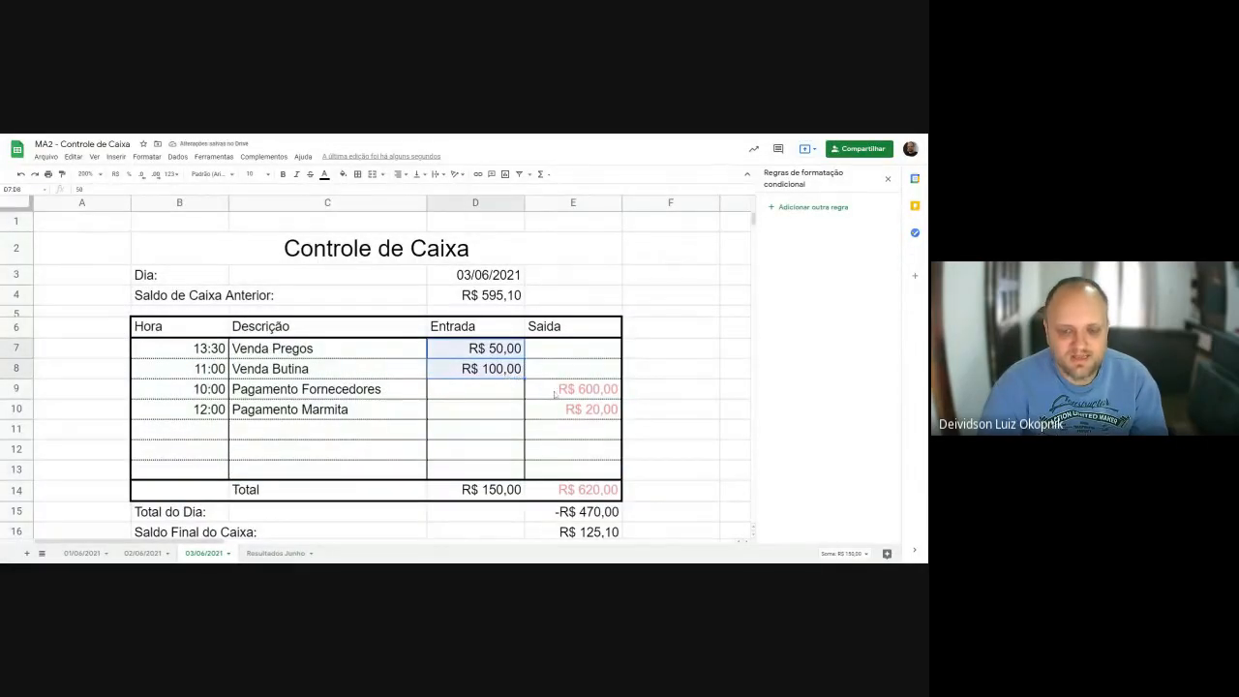
drag(576, 388, 581, 408)
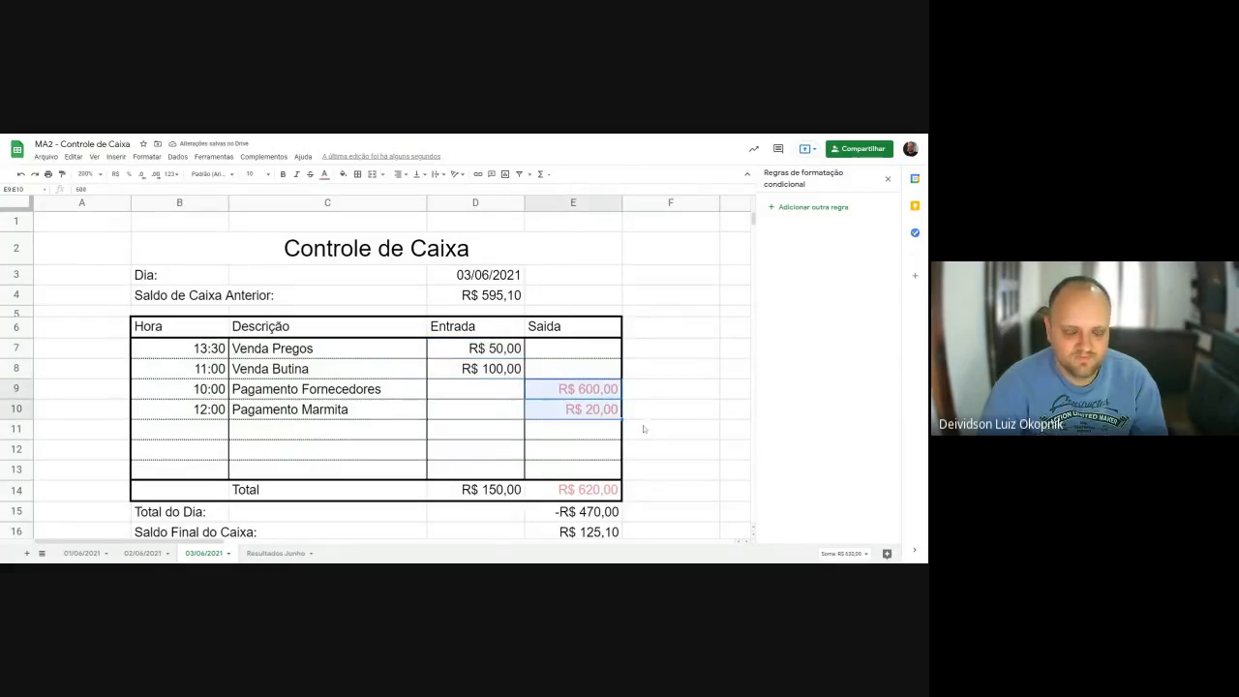
Sort the range B7:E13 by Coluna B in A → Z order so the entries follow their times.
drag(199, 353, 556, 410)
drag(214, 360, 527, 468)
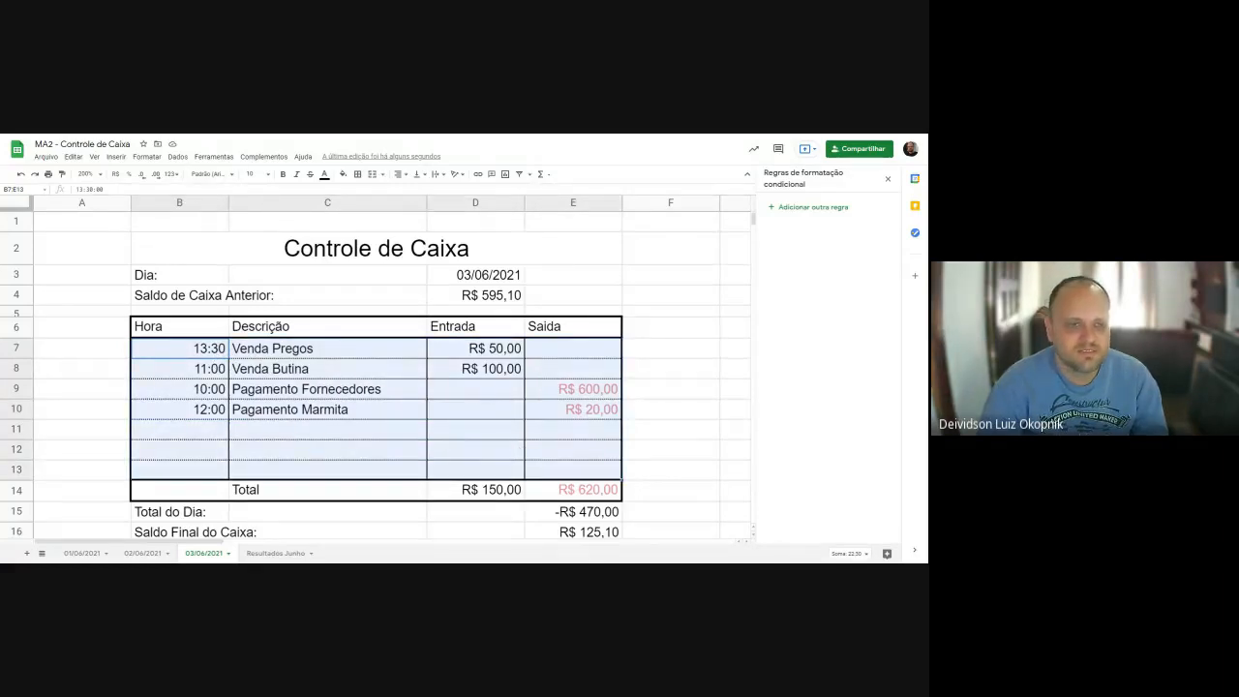
click(184, 157)
click(214, 252)
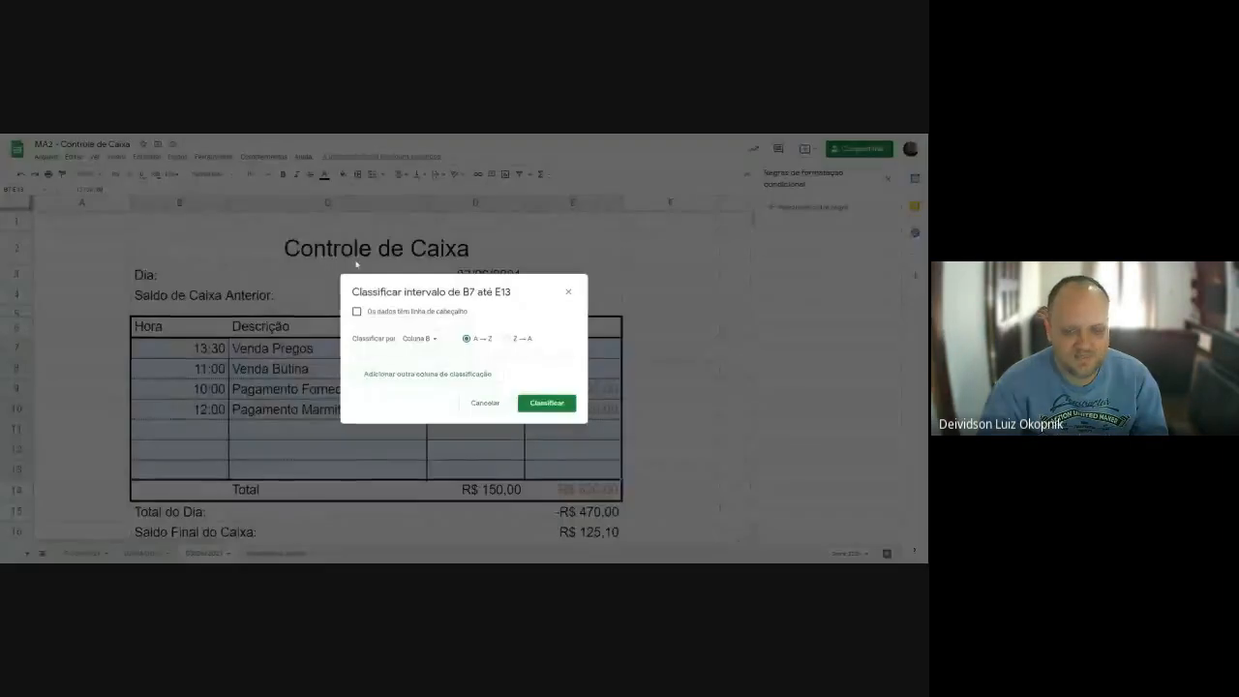
click(424, 340)
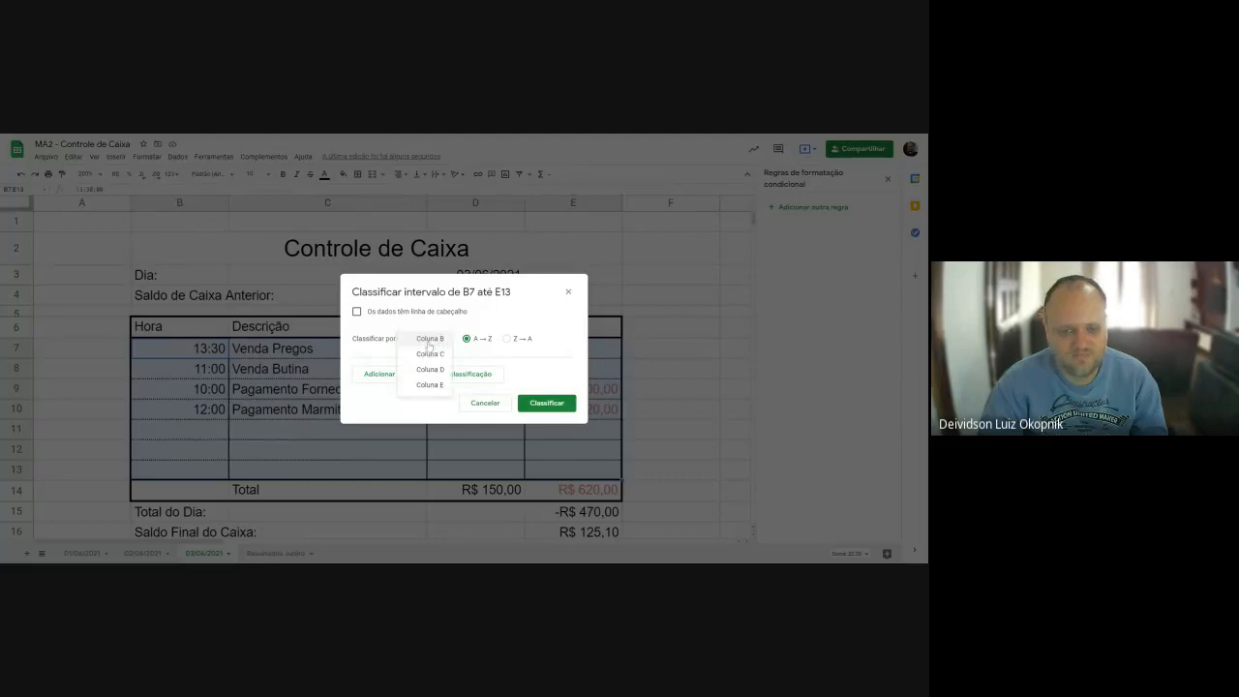
click(429, 340)
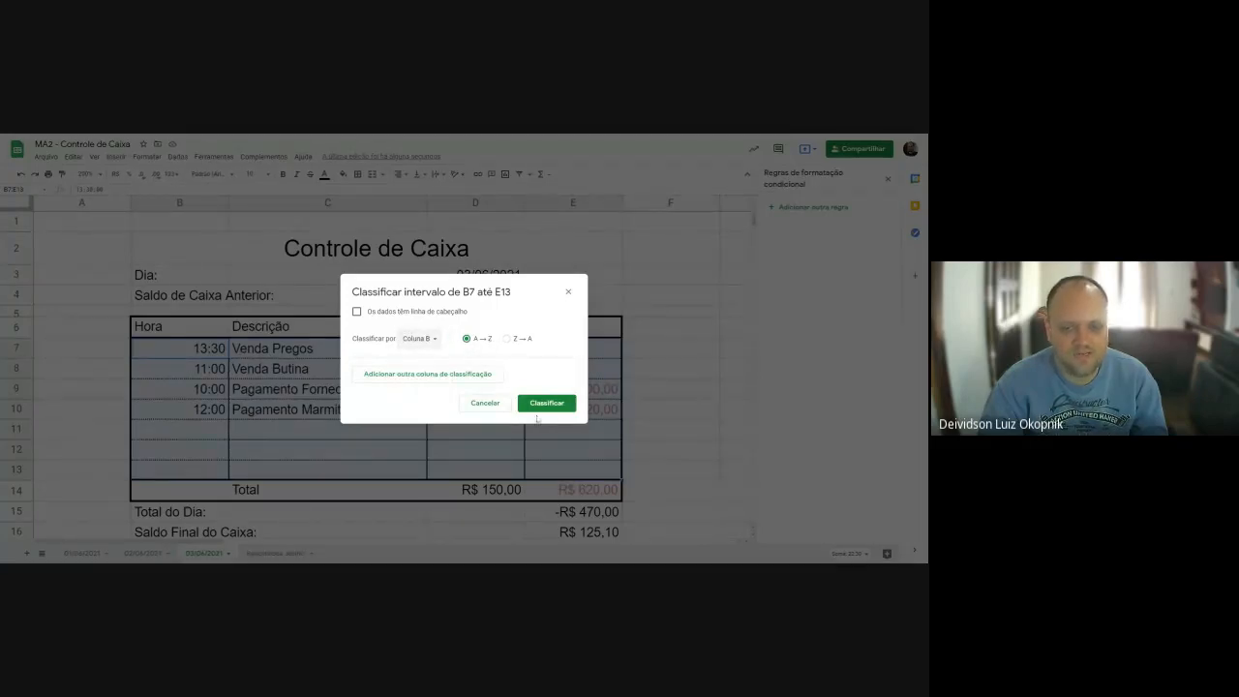
click(551, 404)
click(331, 391)
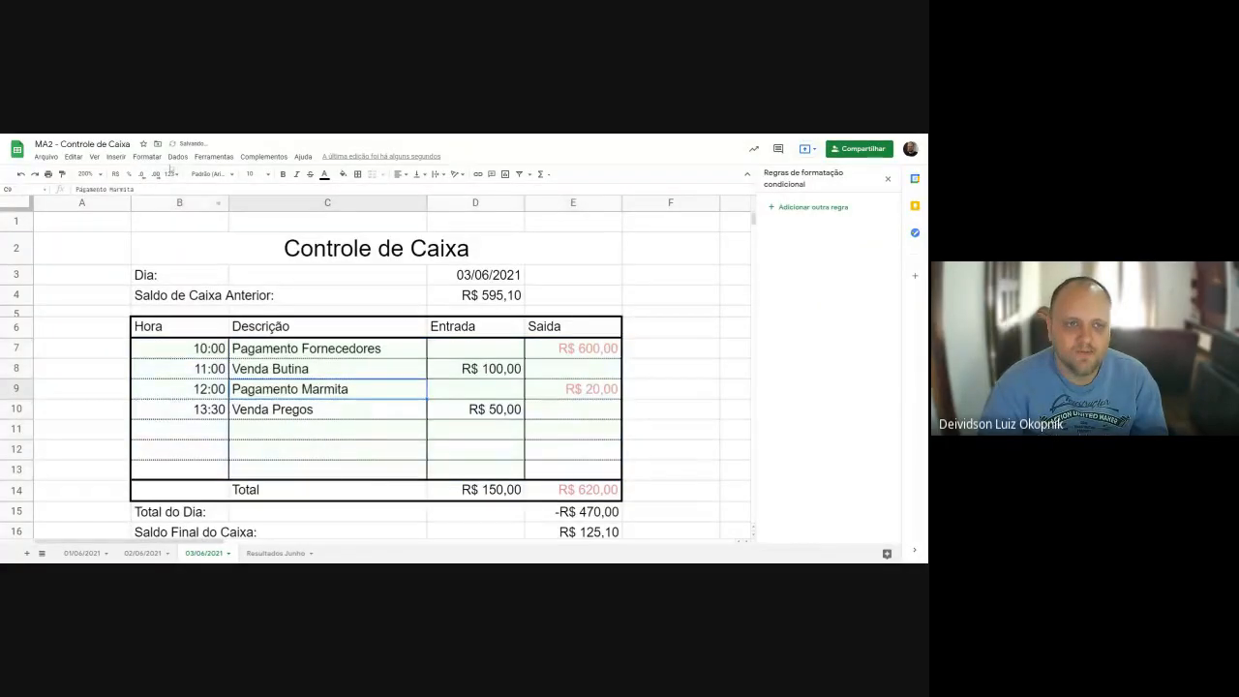
click(176, 157)
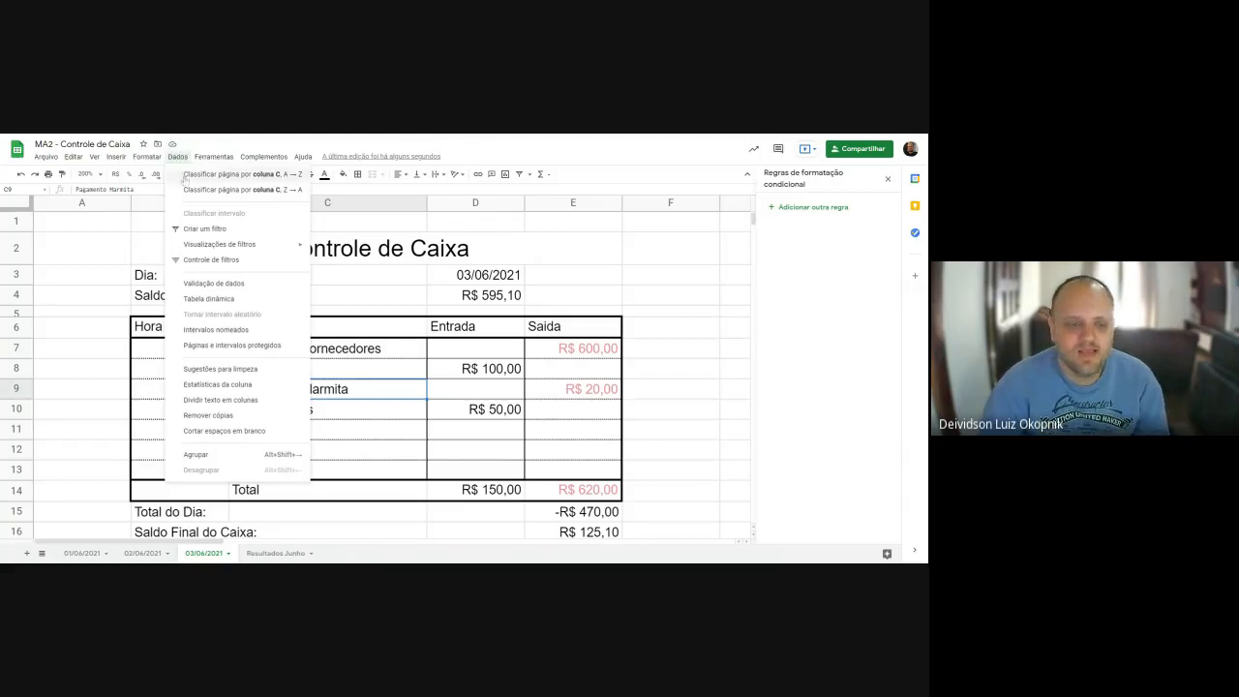
mouse_move(272, 250)
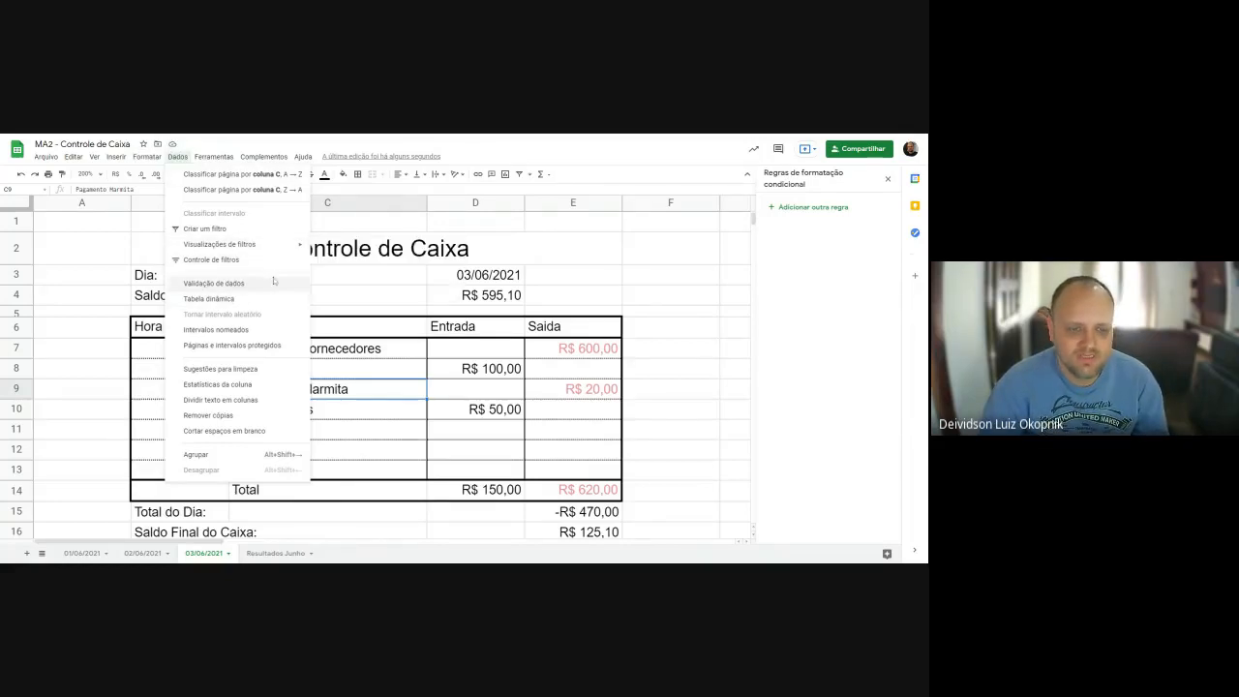
click(422, 418)
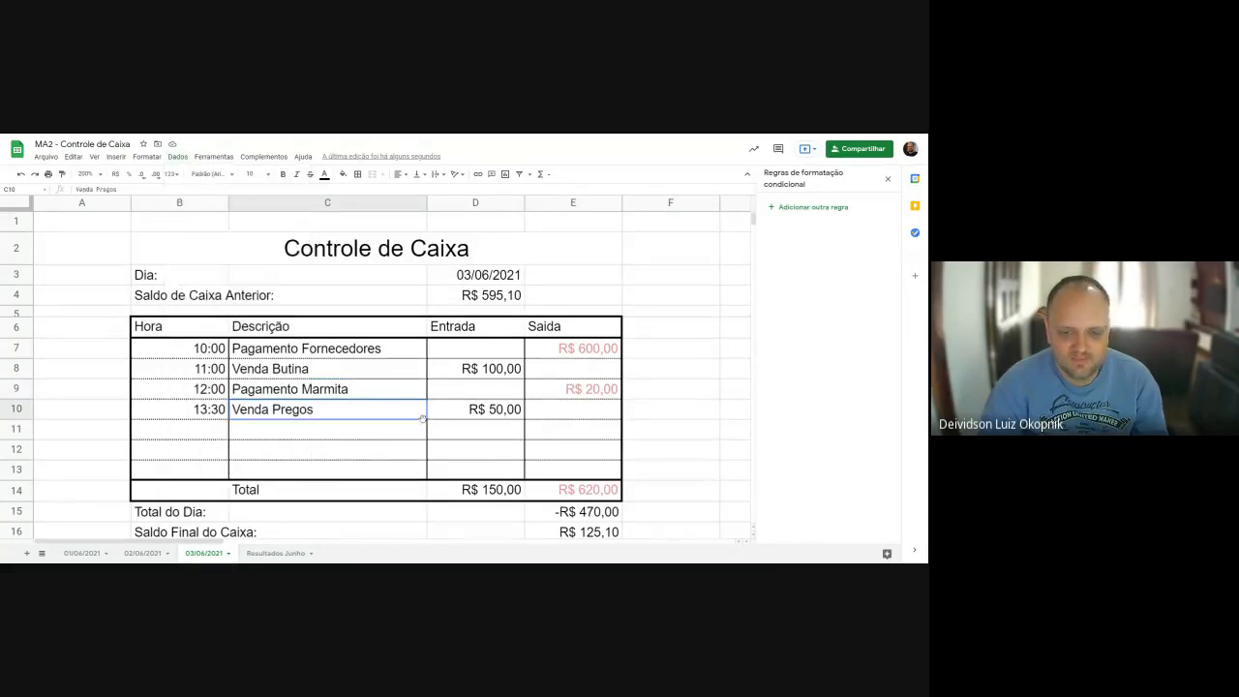
Open the 01/06/2021 sheet and view the sorting options for the entry range B7:E13.
click(142, 553)
click(81, 553)
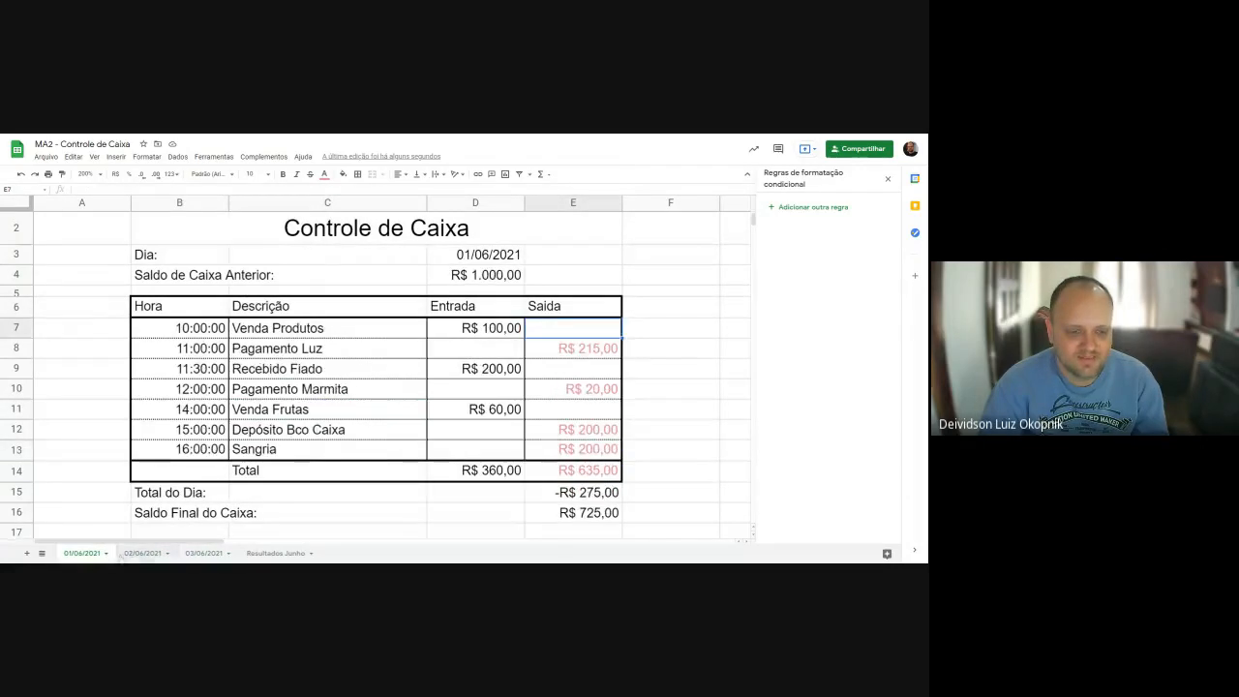
drag(313, 378, 566, 453)
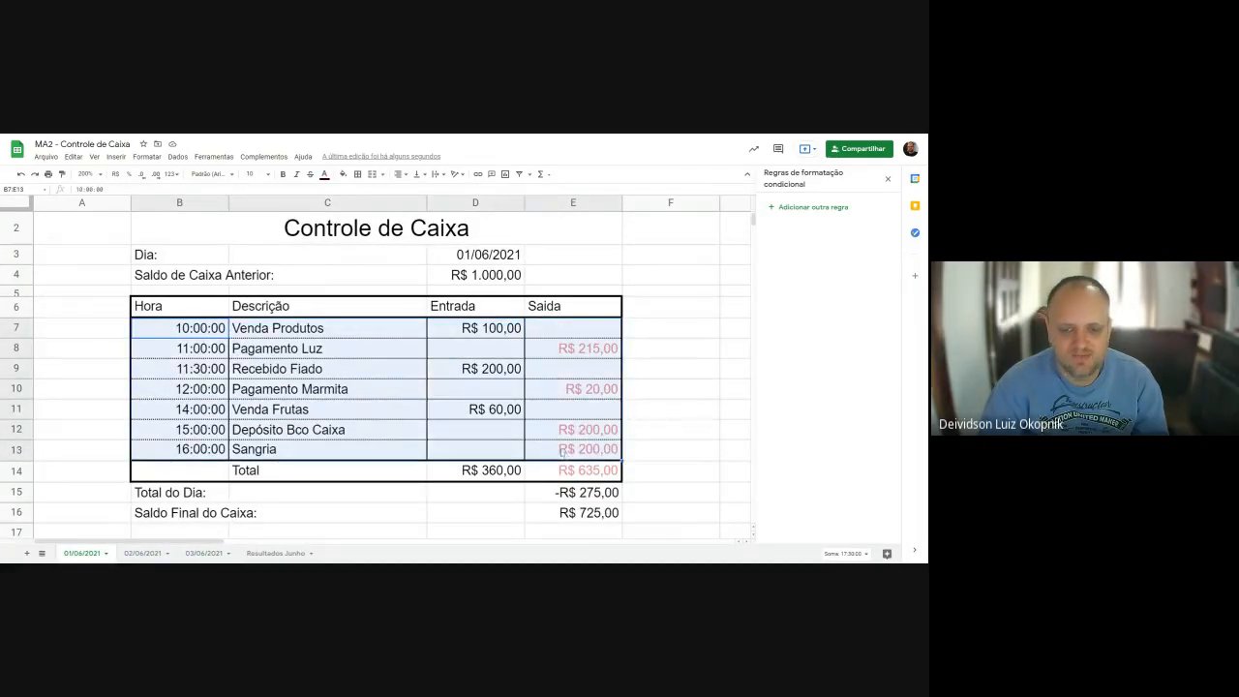
click(177, 156)
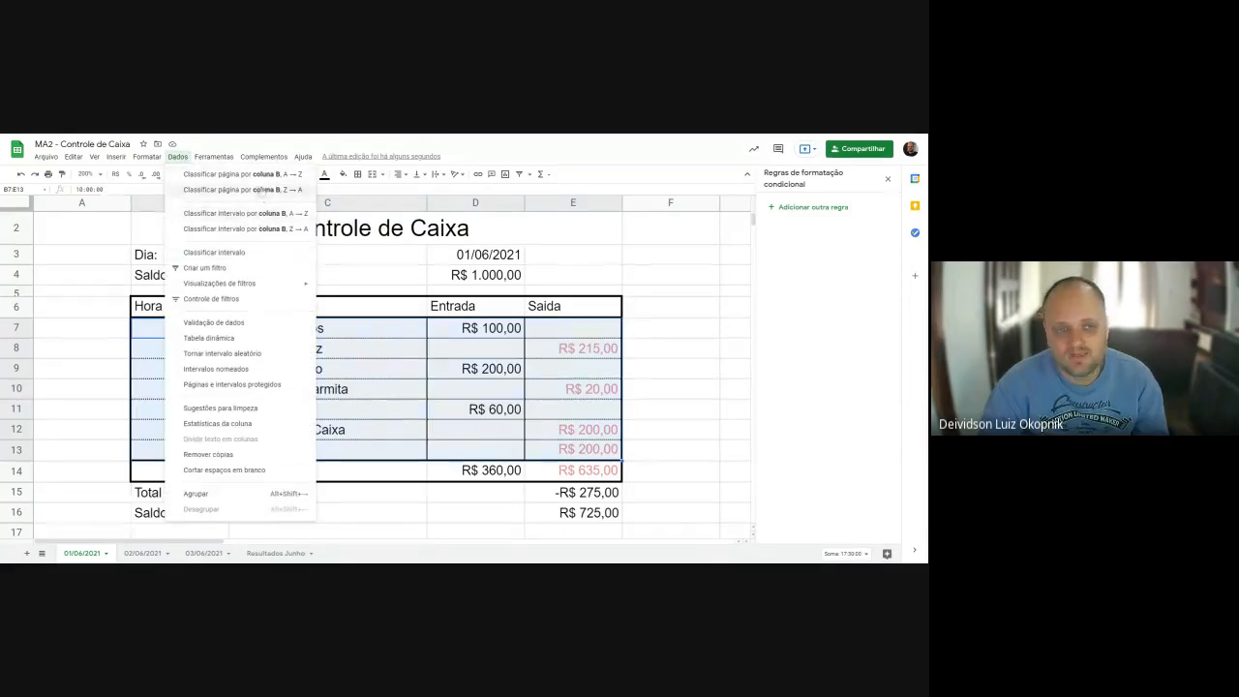
click(317, 330)
Try sorting the whole 01/06/2021 sheet by column B in A → Z order with B6:E13 selected, and undo the sort.
drag(145, 305, 578, 452)
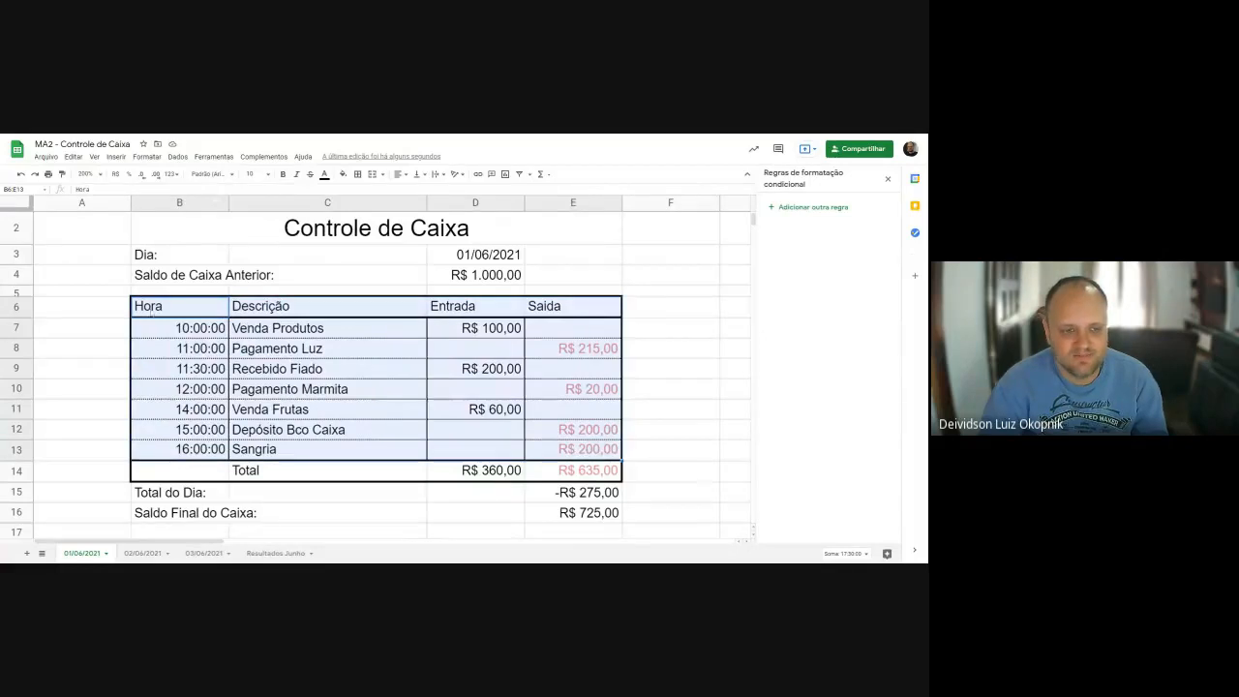
click(146, 156)
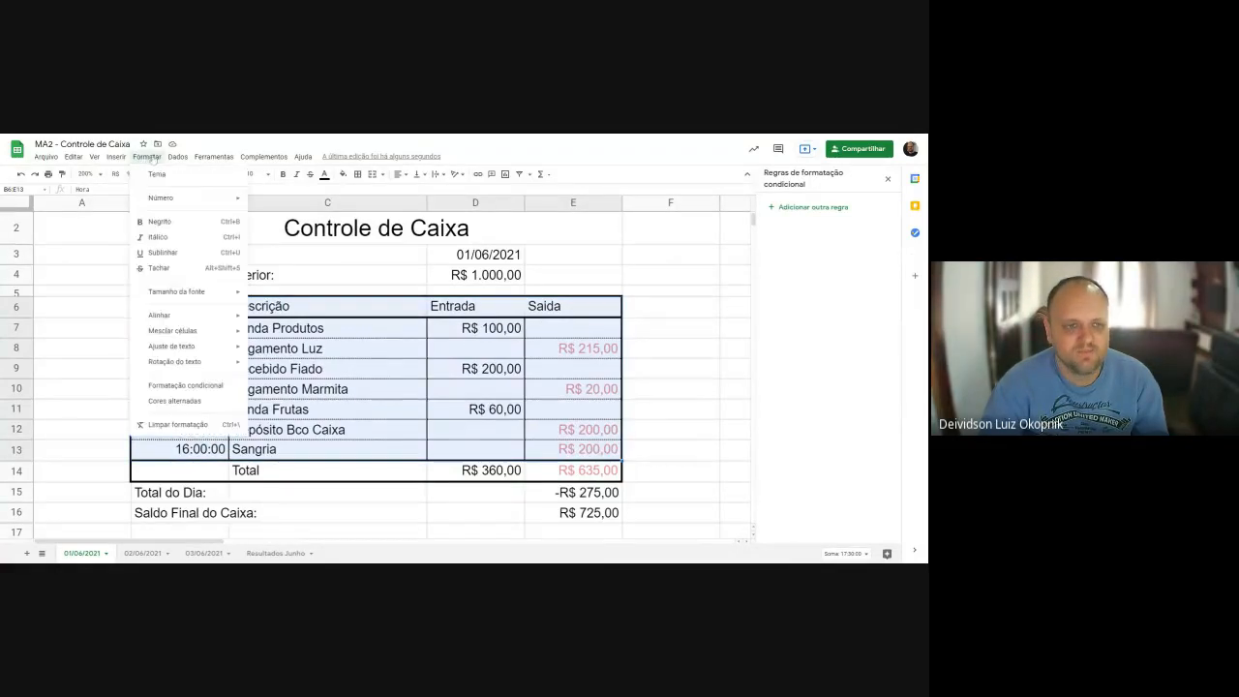
click(177, 156)
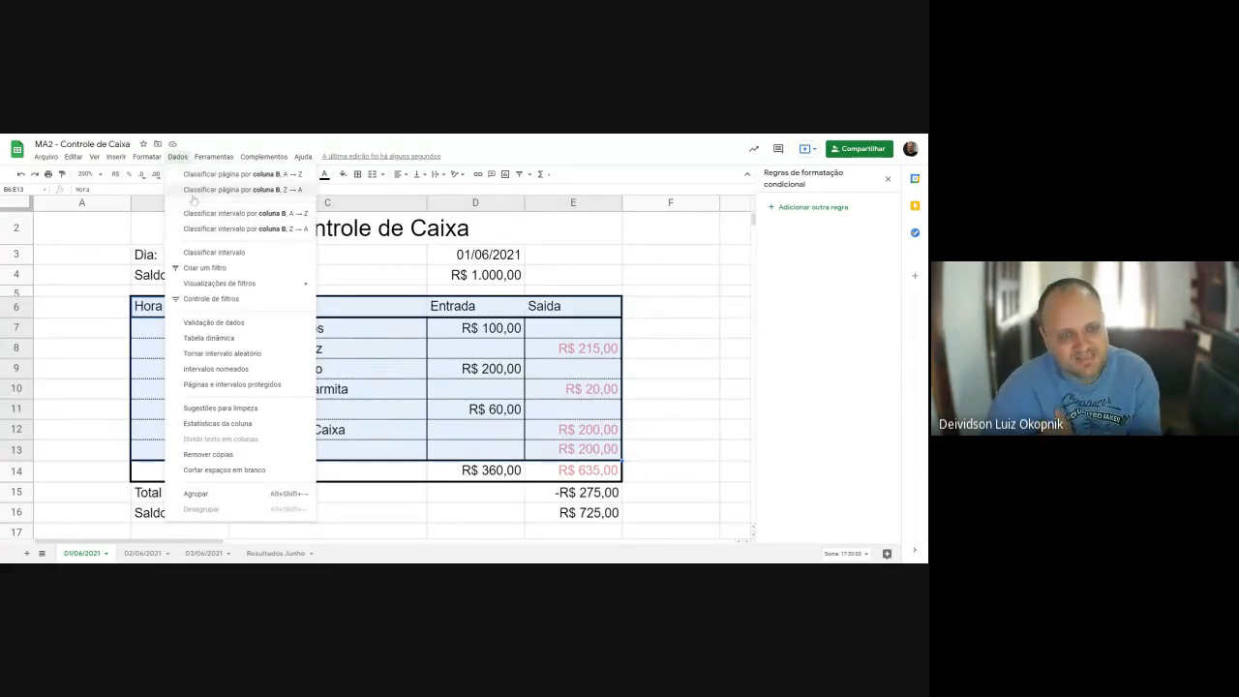
click(259, 178)
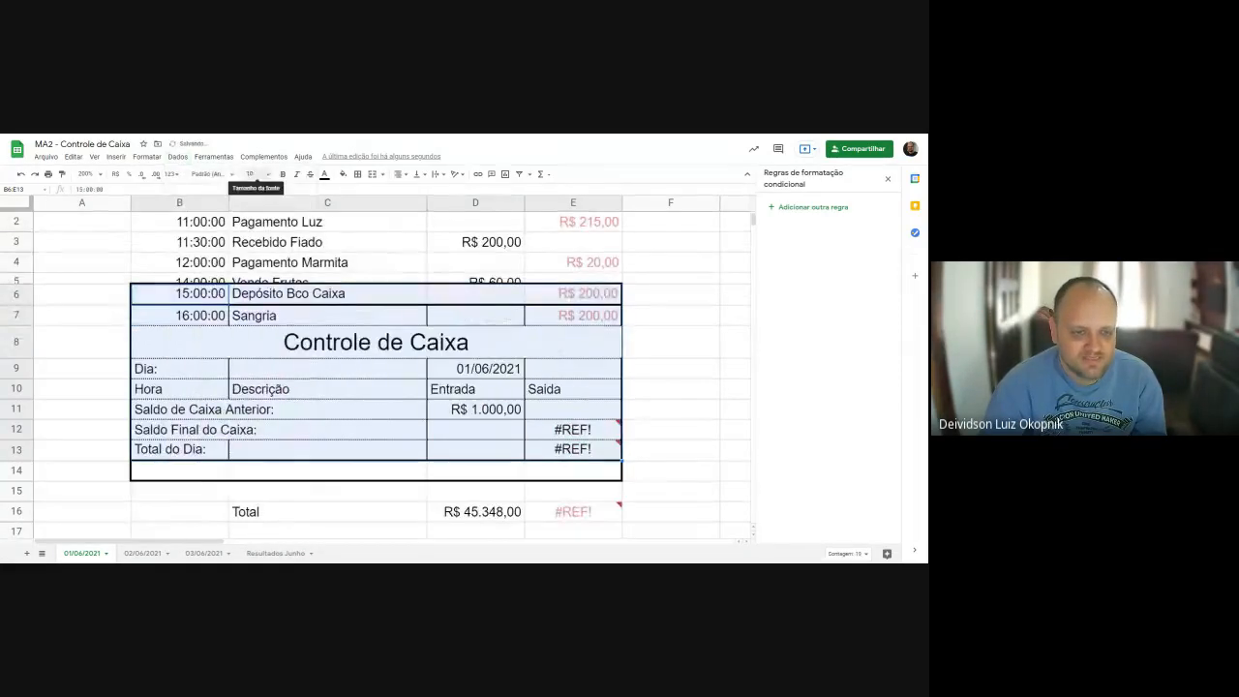
key(ctrl+z)
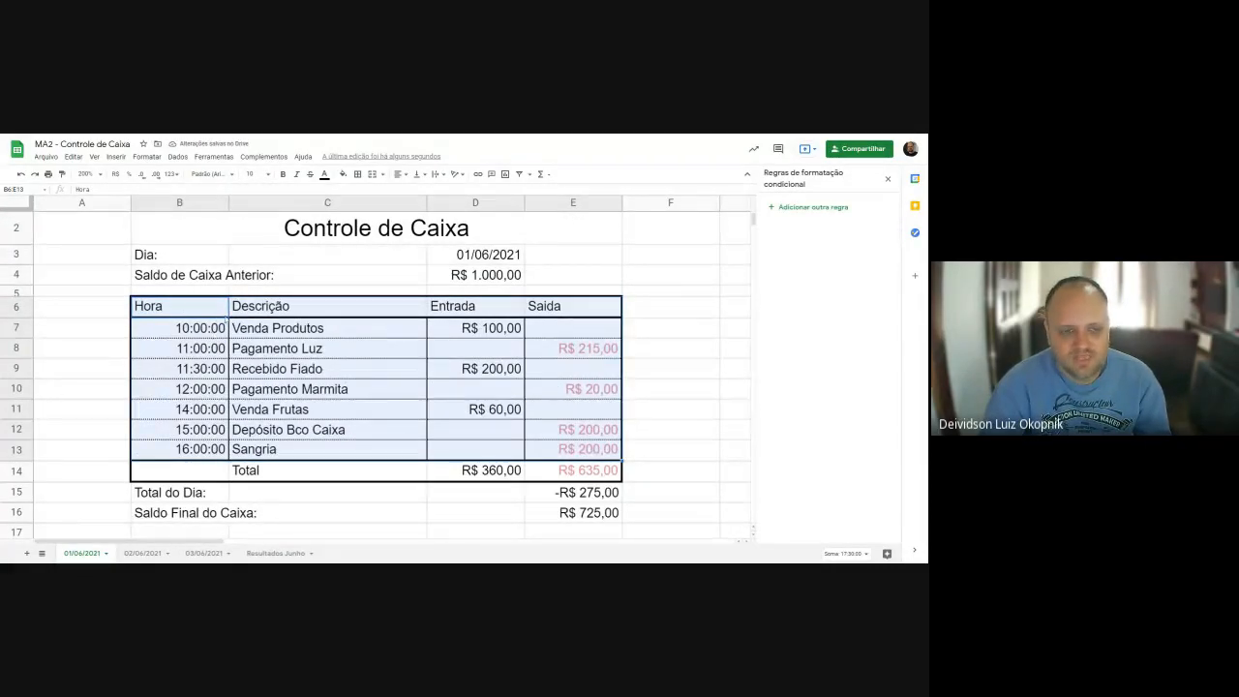
Start a range sort for B6:E13 and mark the data as having a header row.
click(178, 156)
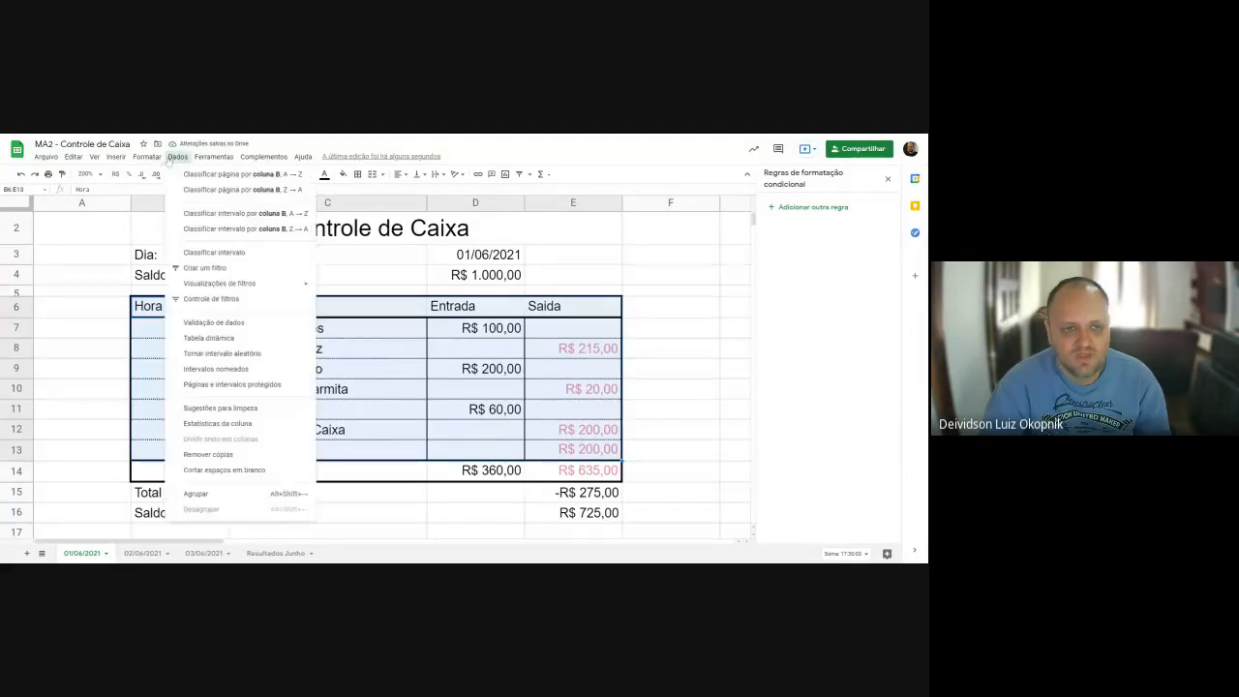
click(213, 251)
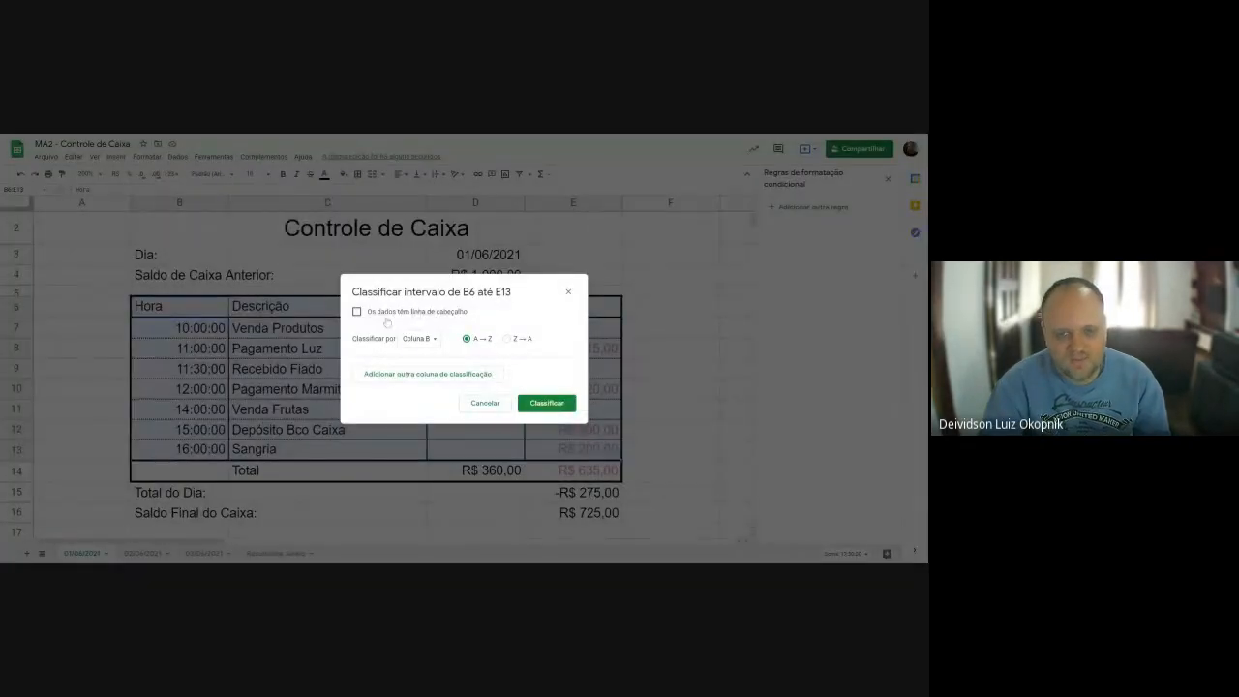
drag(473, 285, 586, 258)
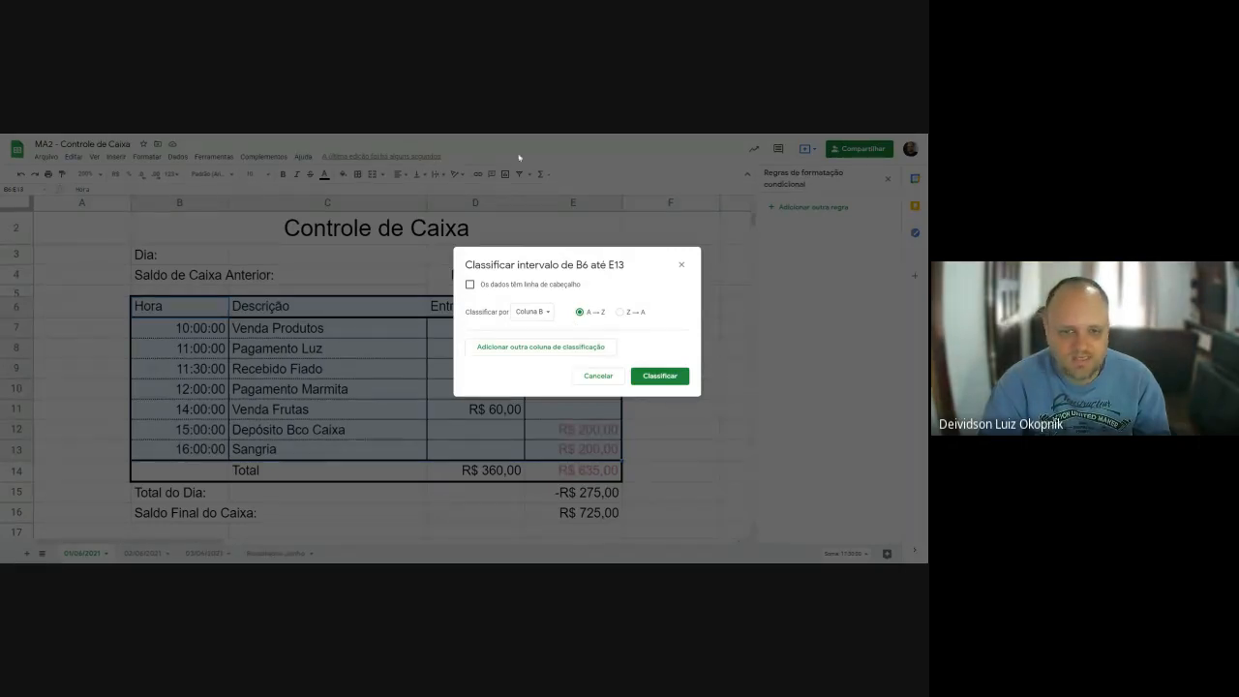
click(533, 311)
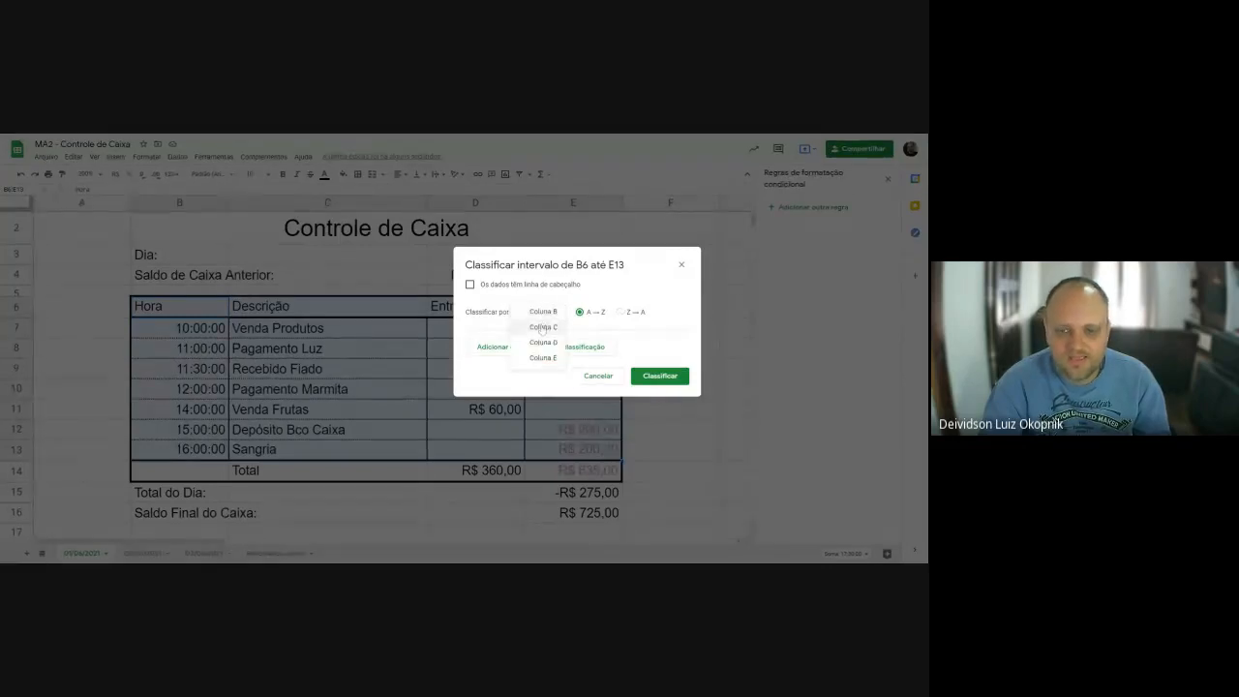
click(536, 288)
Try Descrição and Entrada as the sort column and return it to Hora.
click(523, 312)
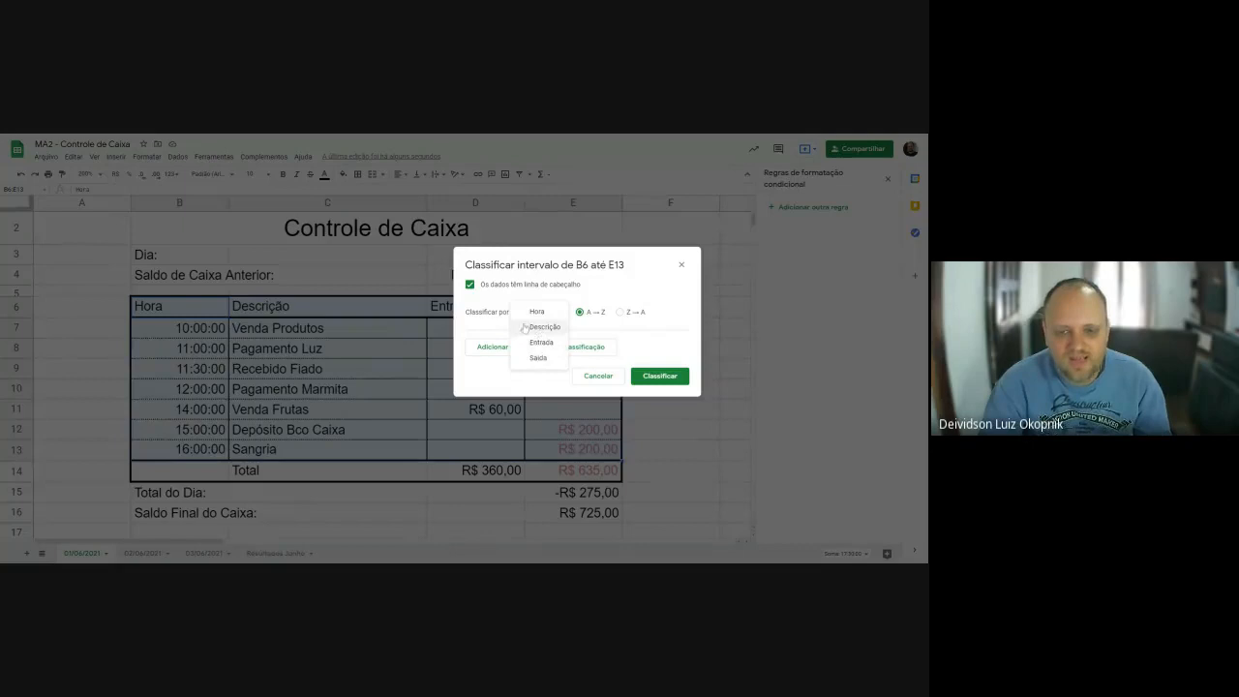
click(538, 328)
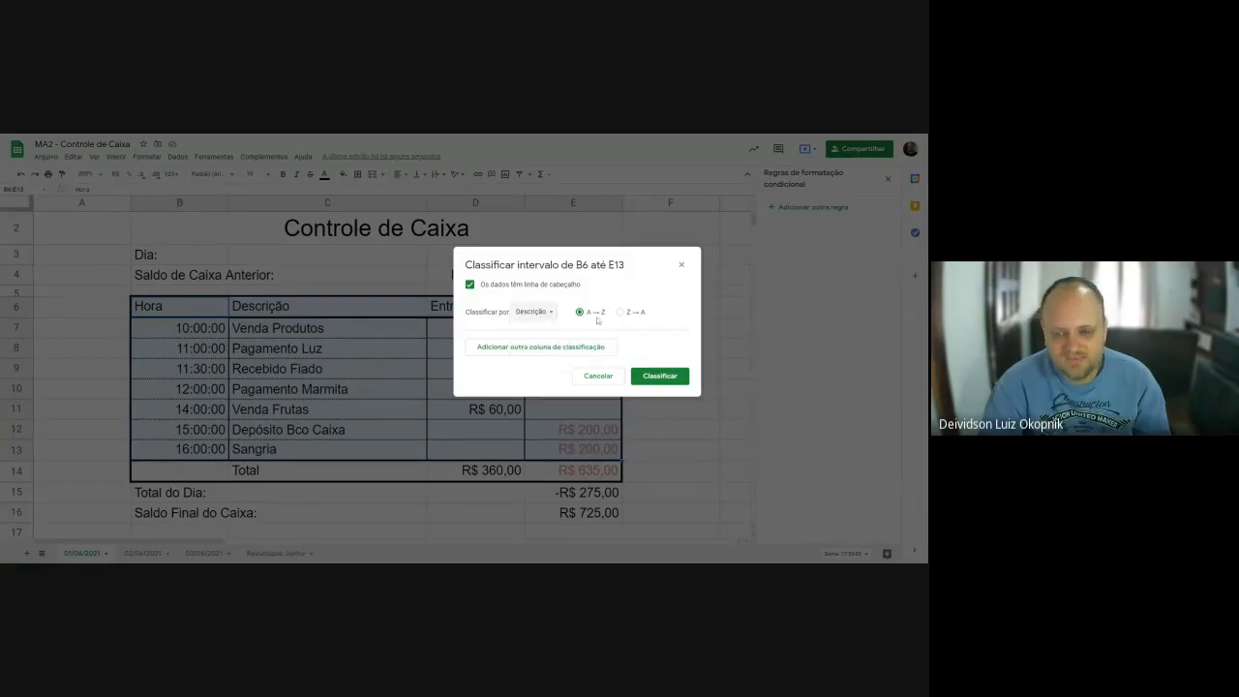
click(544, 316)
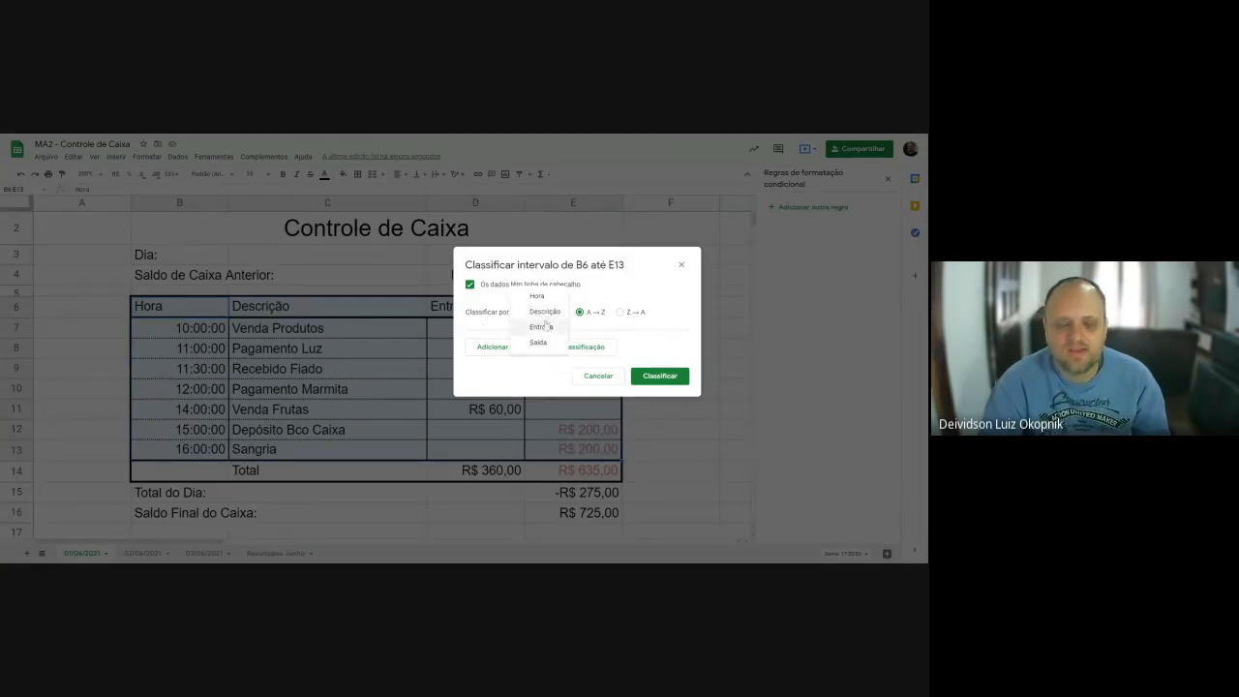
click(544, 329)
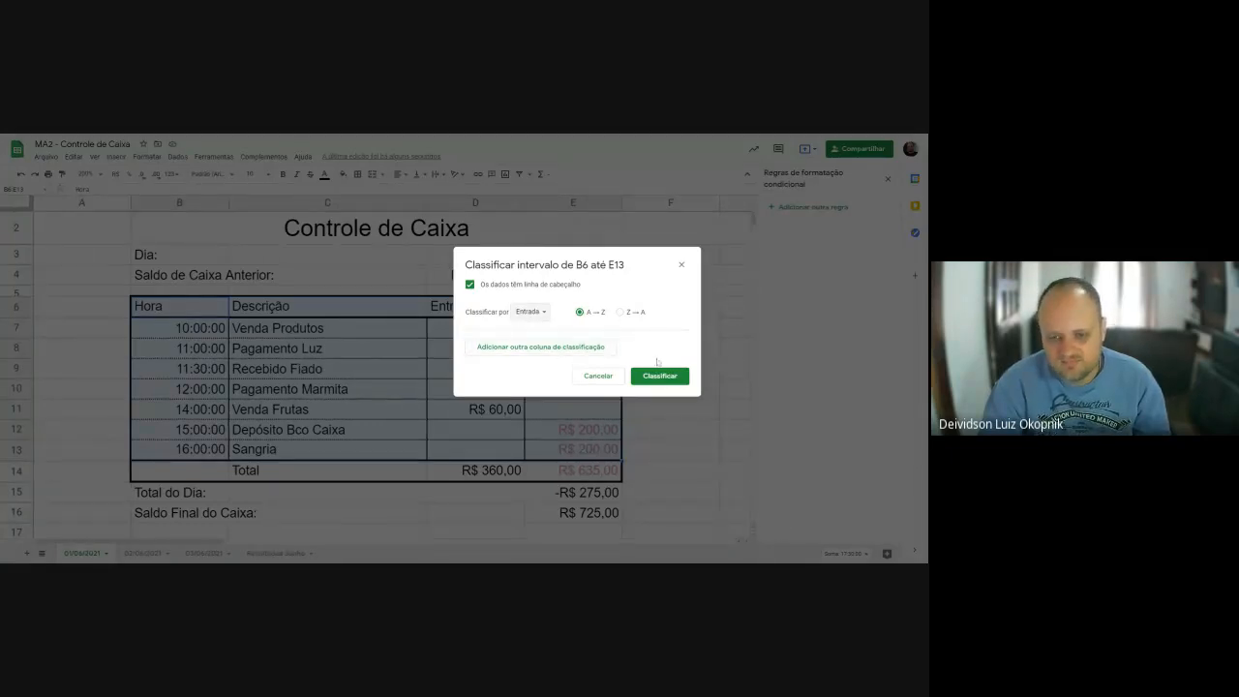
click(540, 314)
click(540, 317)
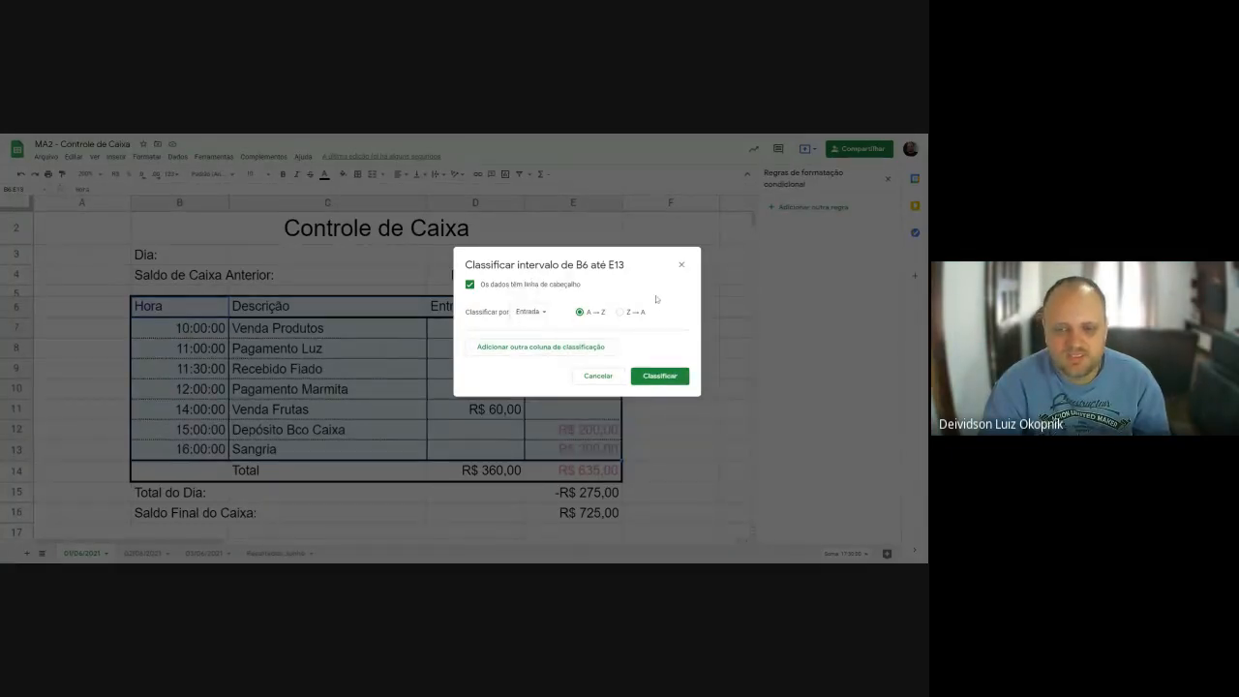
click(540, 313)
click(538, 281)
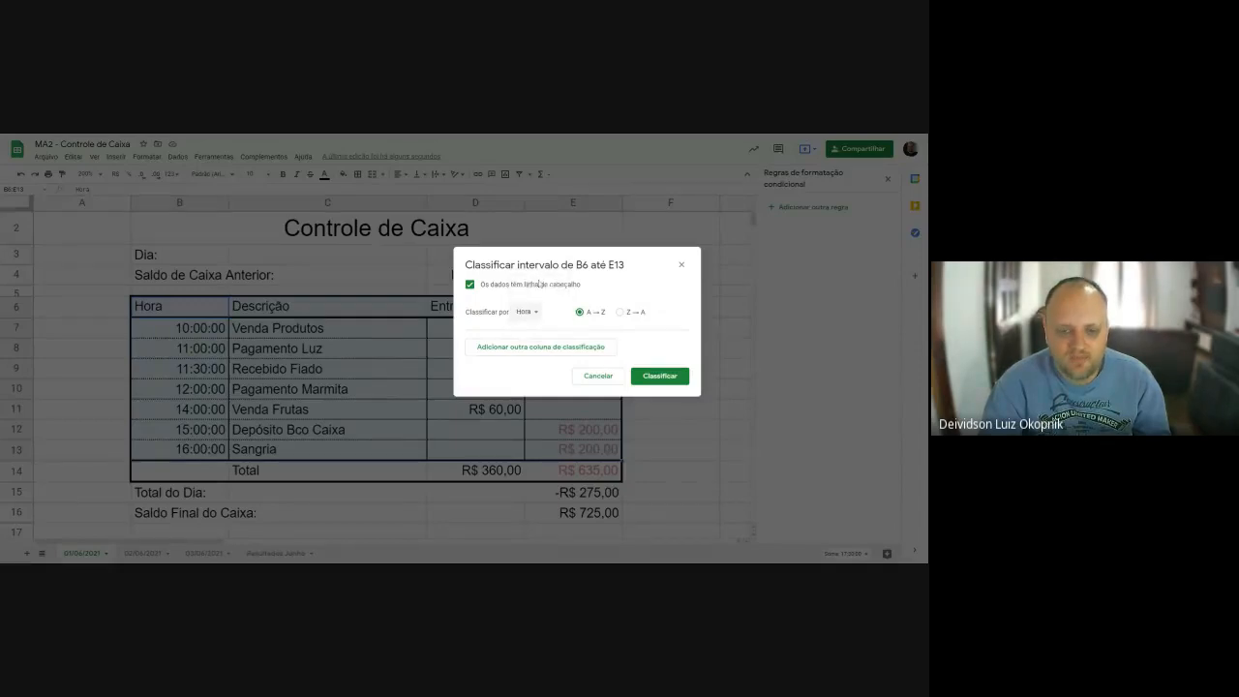
Add Descrição in A → Z order as the second sort column and apply the sort to B6:E13.
click(529, 348)
click(533, 348)
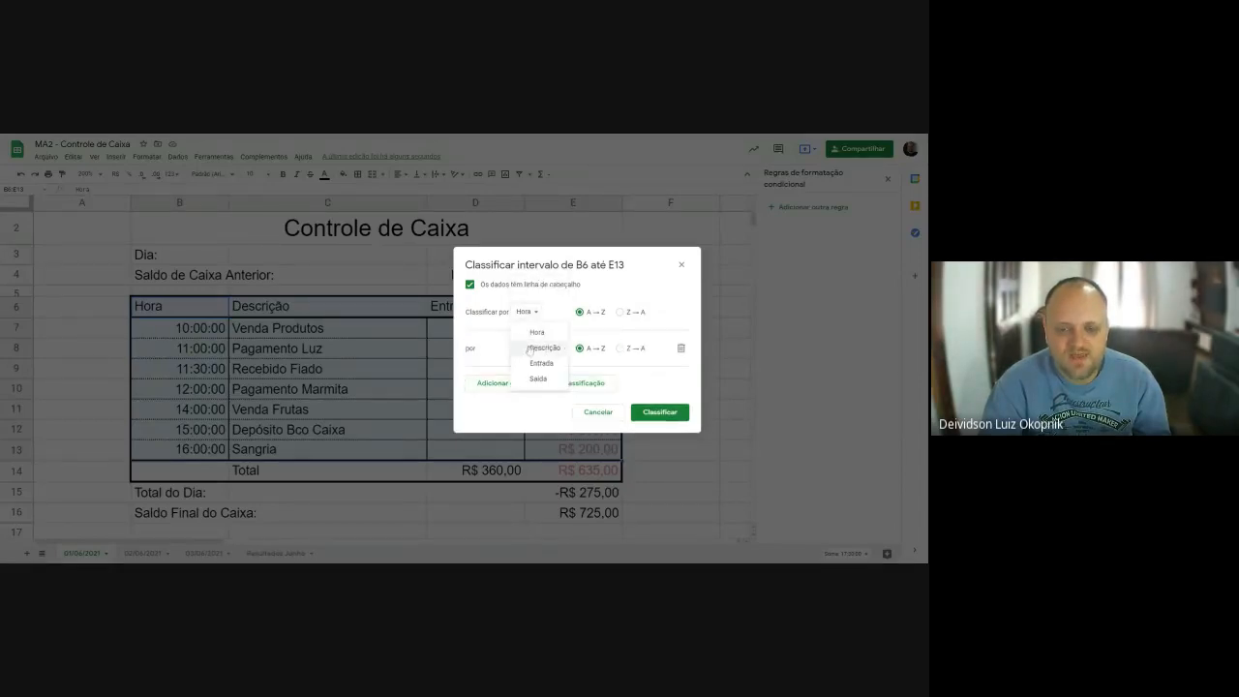
click(532, 349)
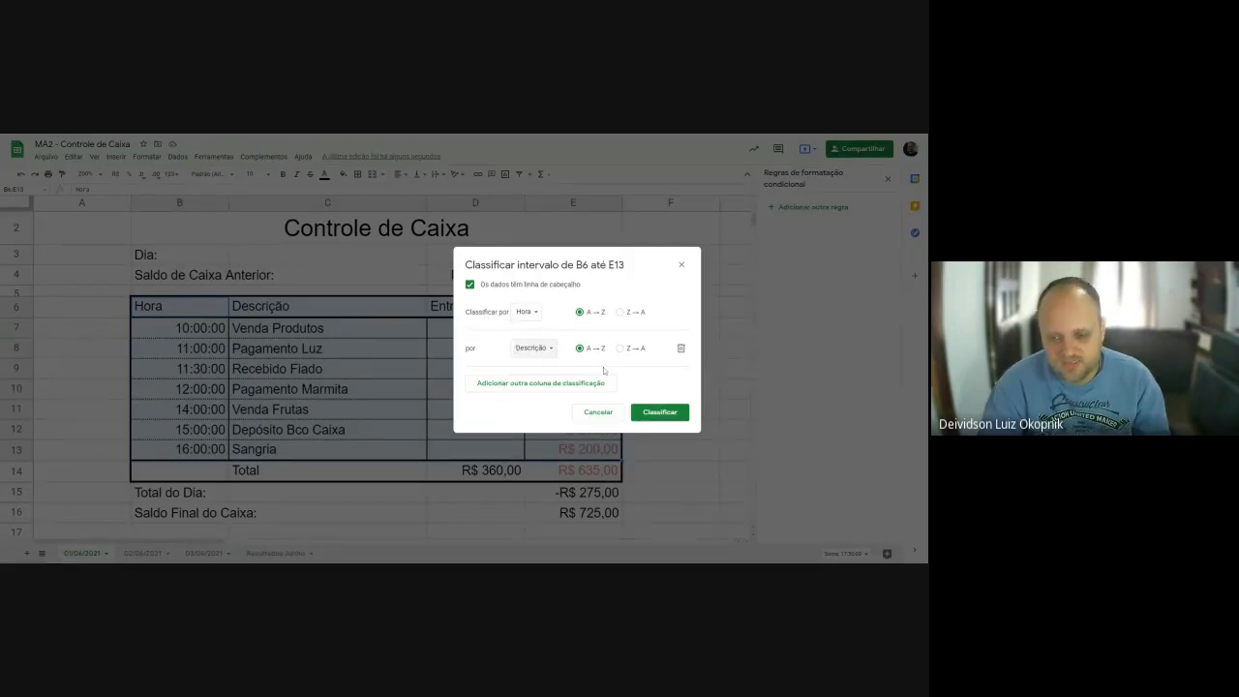
click(659, 411)
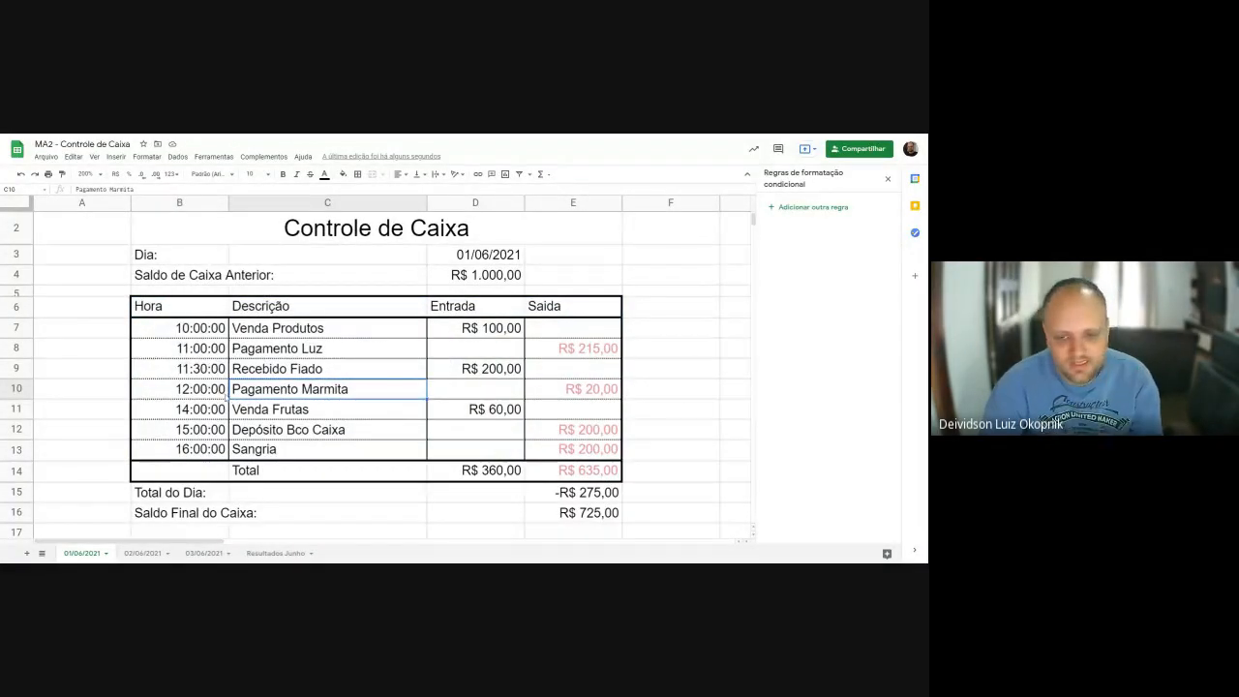
Copy the time 11:00:00 from B8 into B9 through B12 of the Hora column.
click(196, 411)
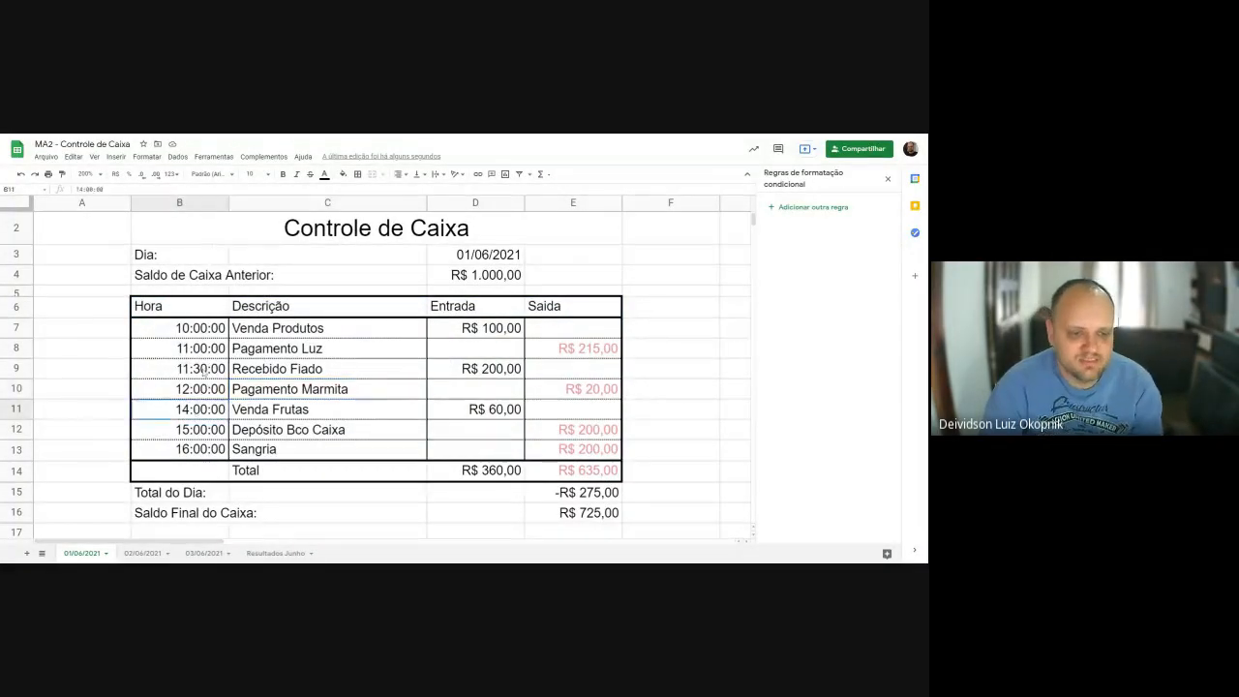
click(204, 371)
key(Up)
key(ctrl+c)
key(Down)
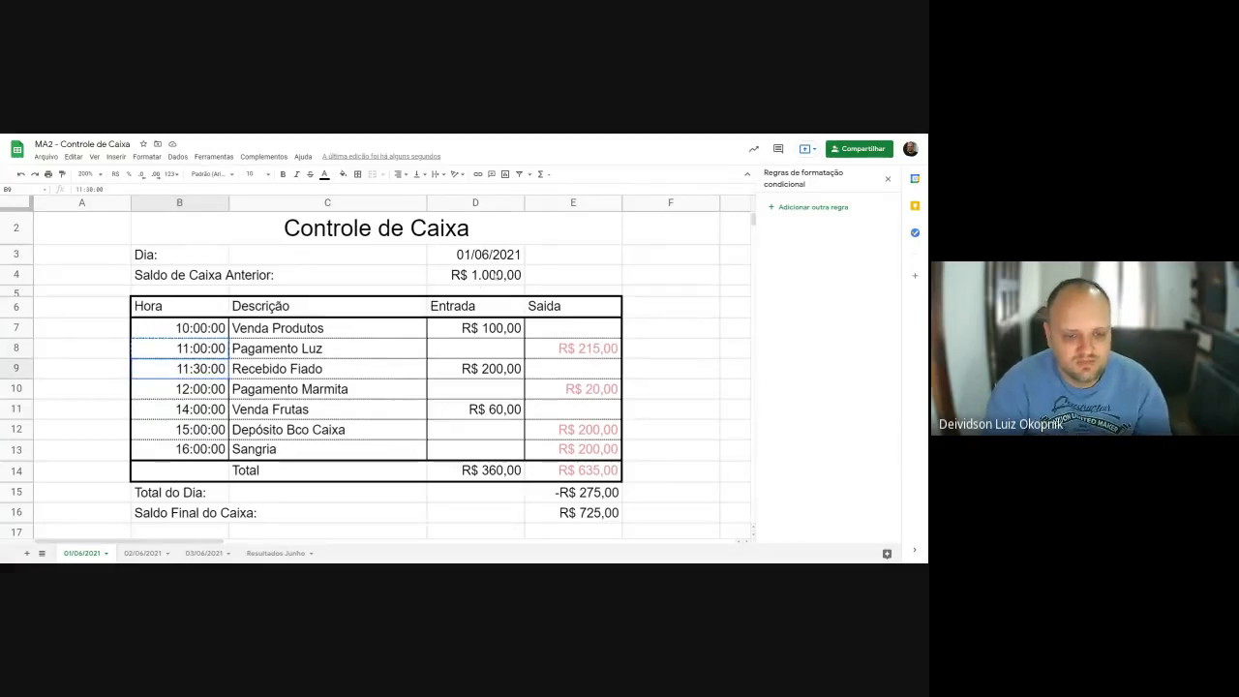
key(ctrl+v)
key(Down)
key(ctrl+v)
key(Down)
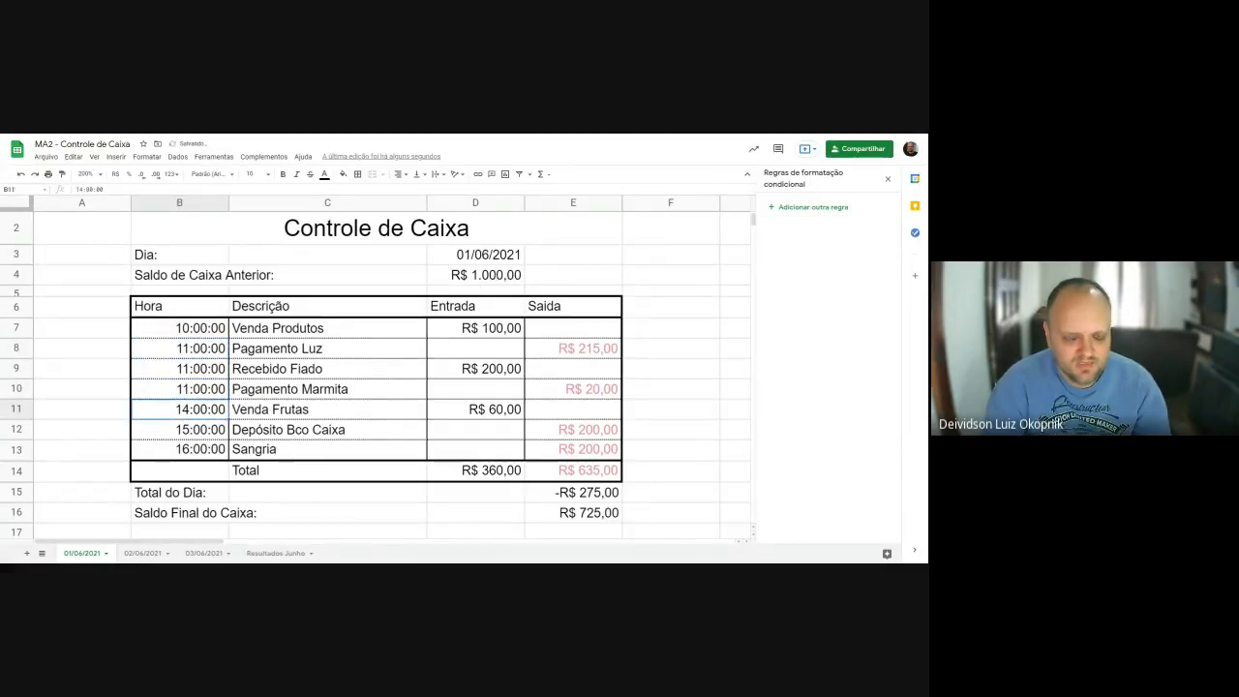
key(ctrl+v)
key(Down)
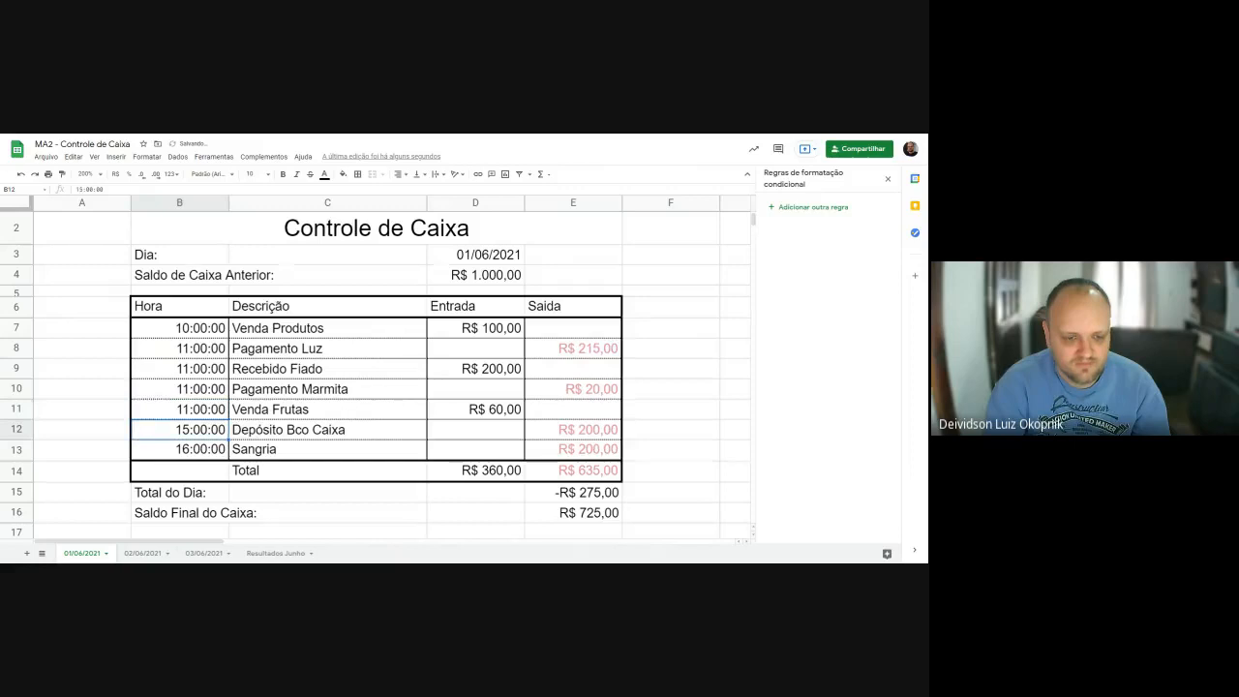
key(ctrl+v)
key(Up)
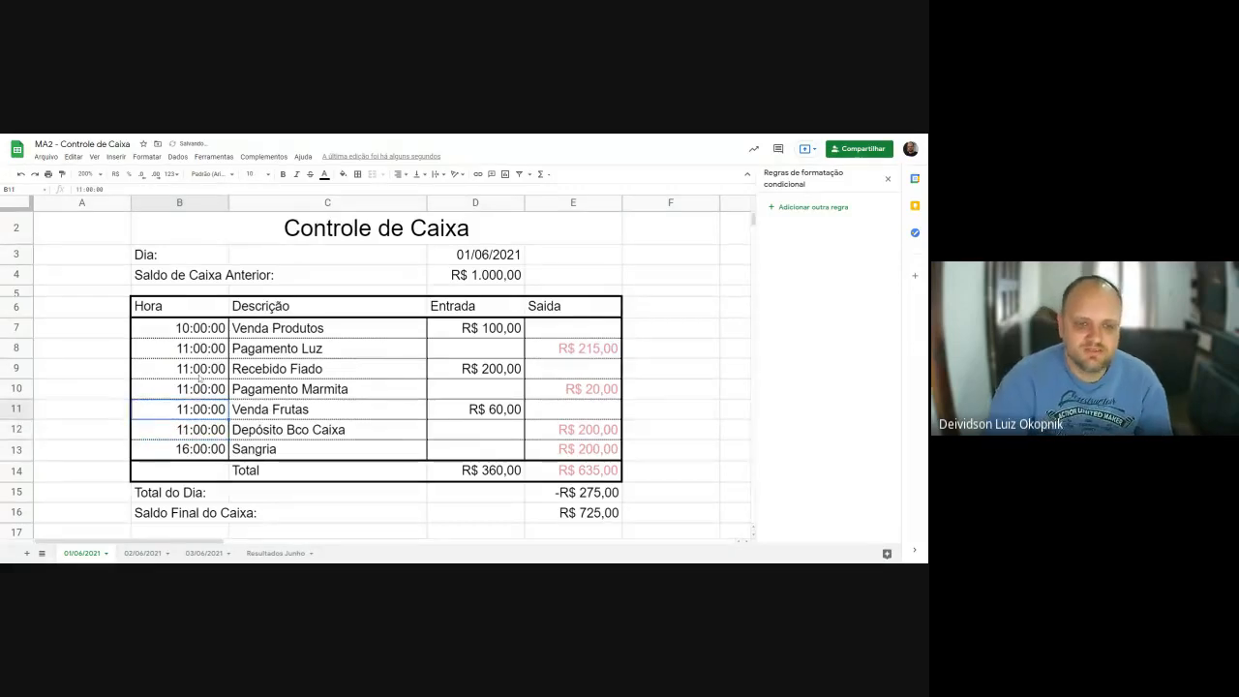
Set up another range sort for B6:E13 that treats row 6 as the header.
drag(176, 308, 580, 451)
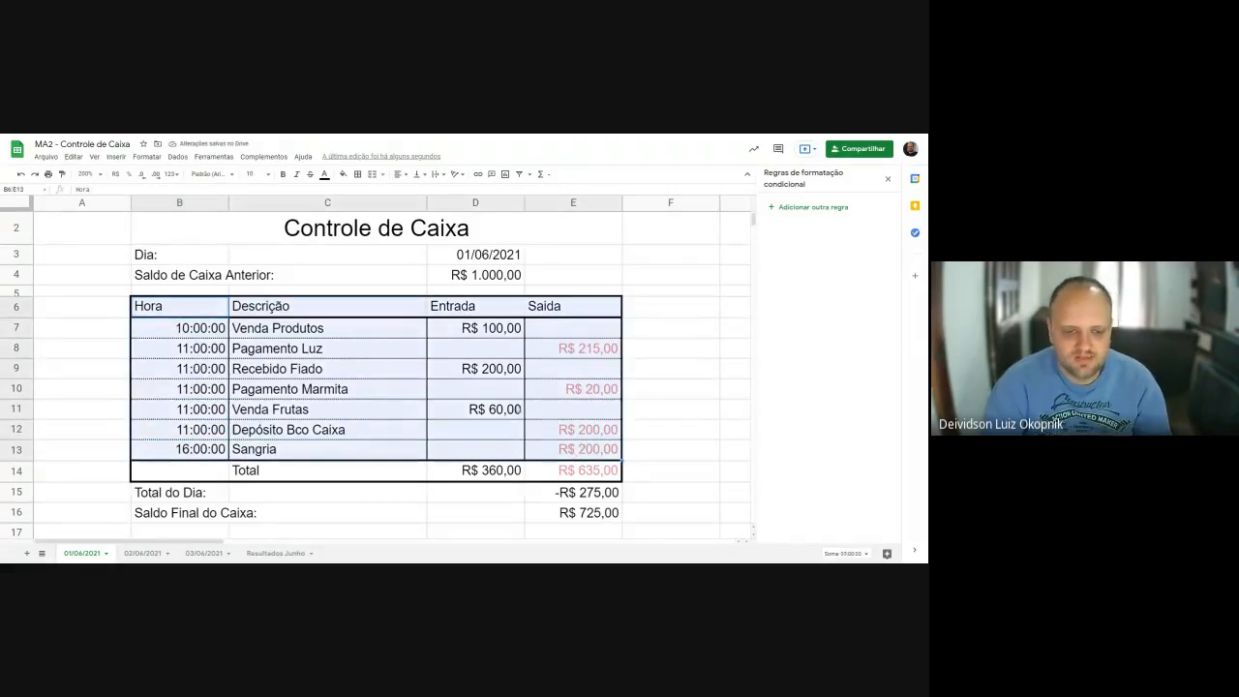
click(177, 156)
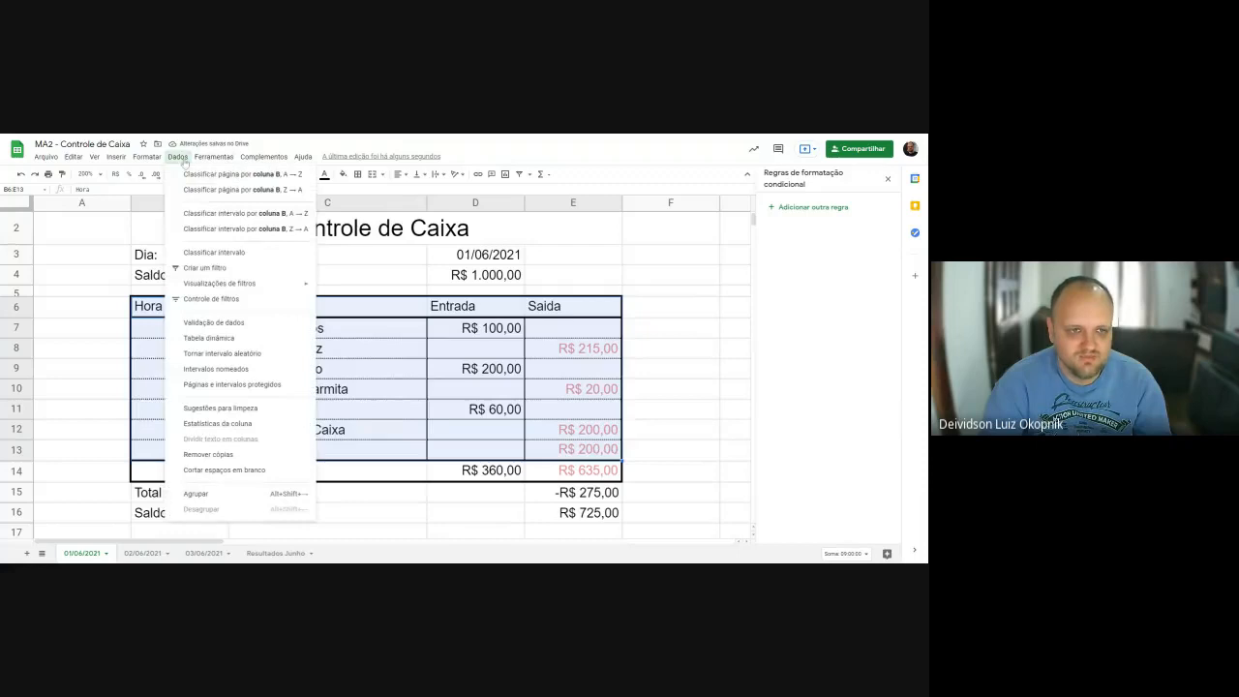
click(230, 252)
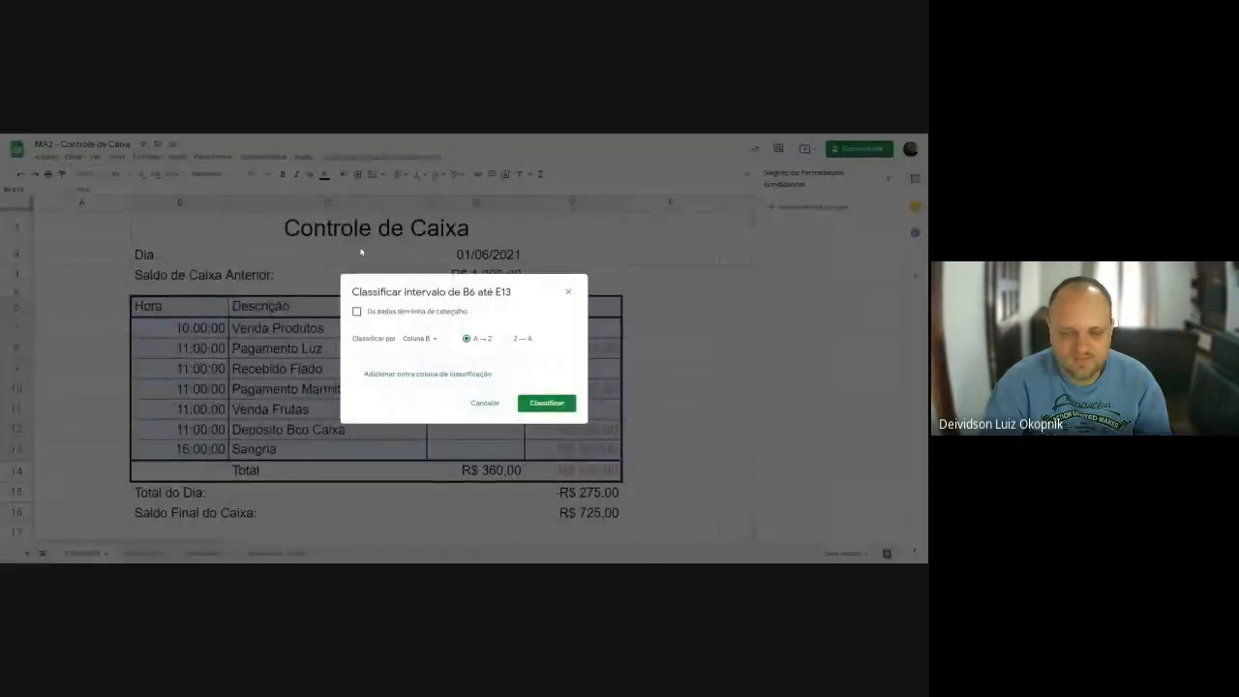
click(420, 338)
click(447, 313)
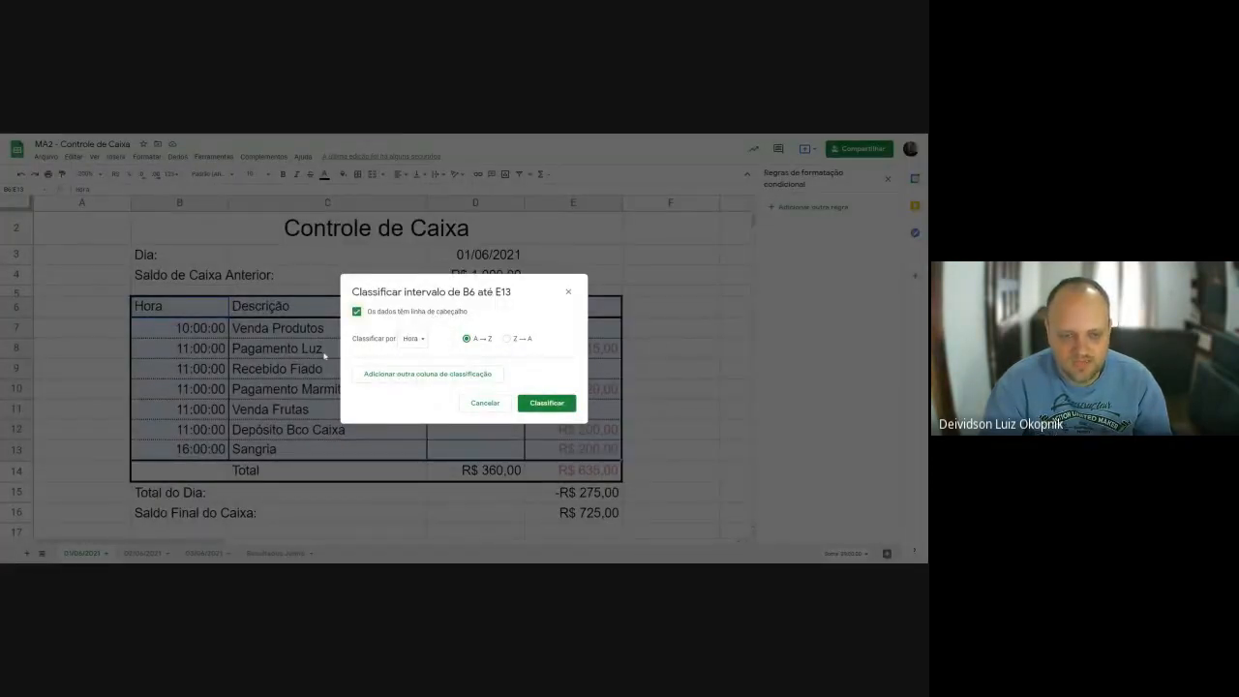
click(378, 315)
click(392, 317)
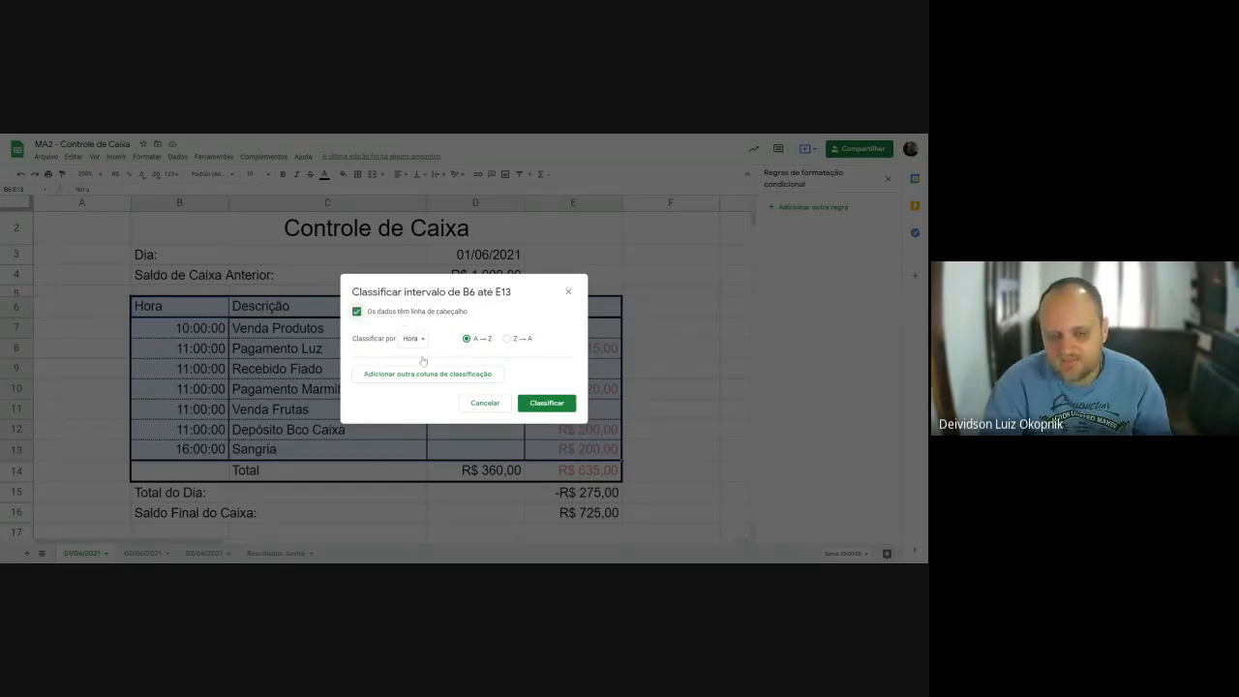
Sort the range by Hora and, as second column, by Descrição, both in A → Z order.
click(408, 338)
click(429, 340)
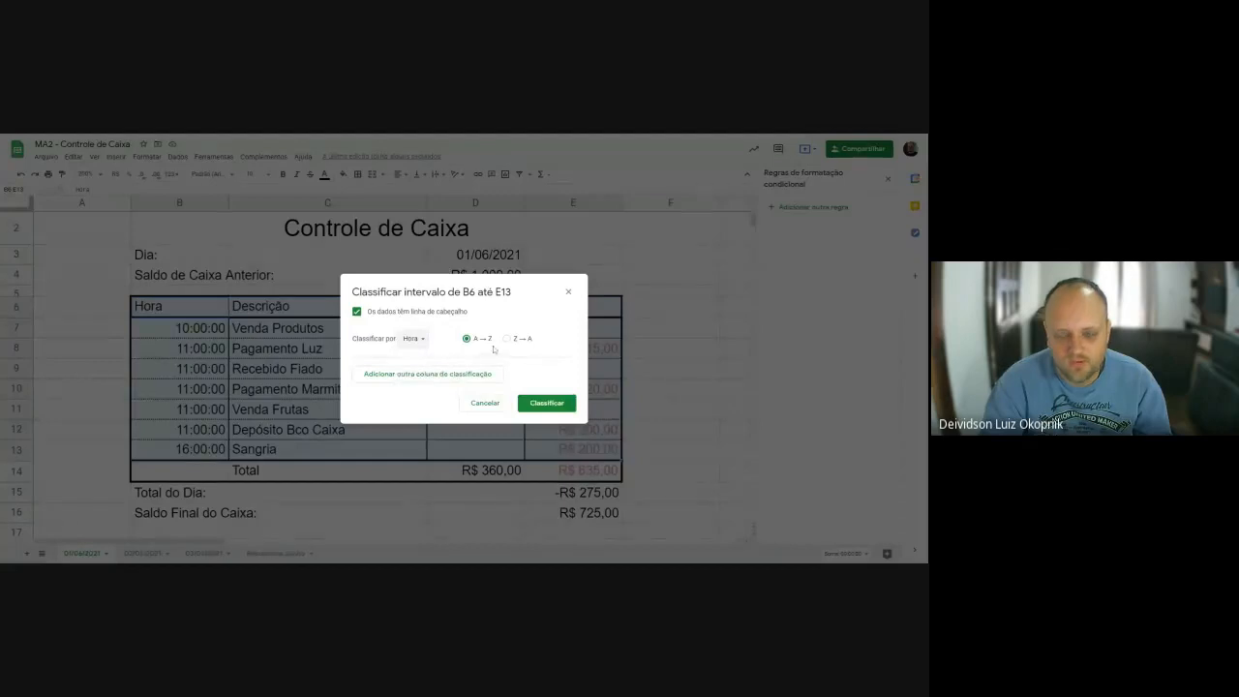
click(429, 374)
click(416, 375)
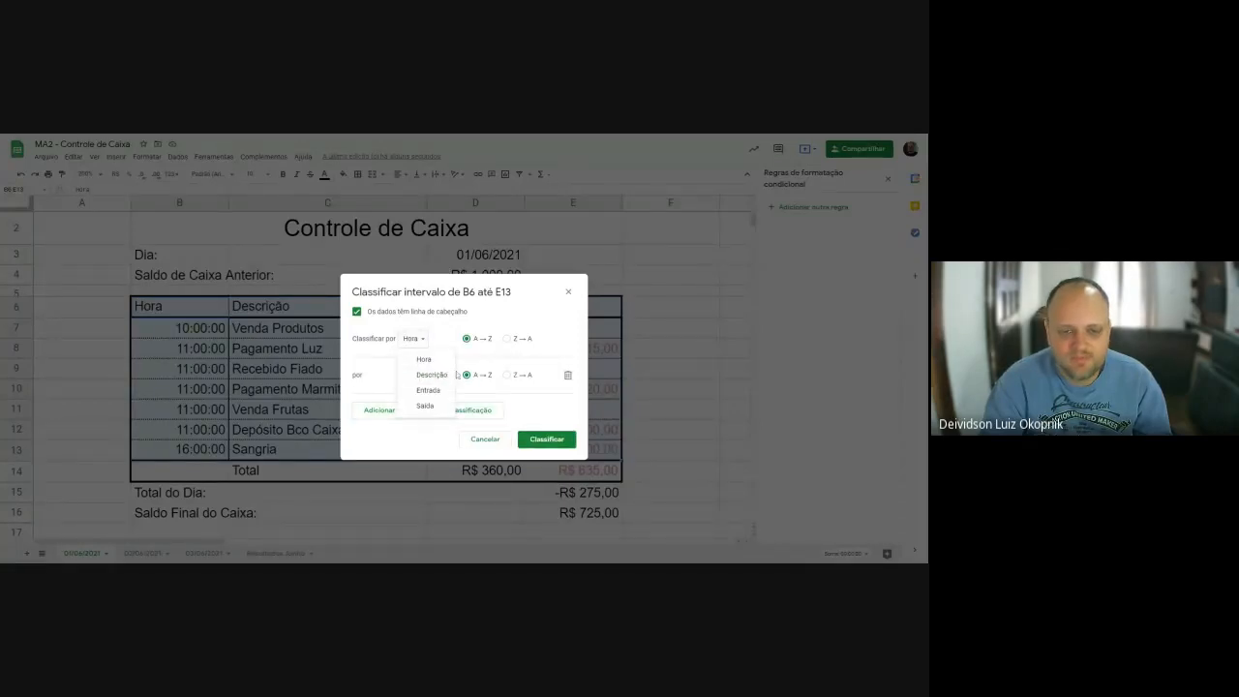
click(436, 374)
click(548, 440)
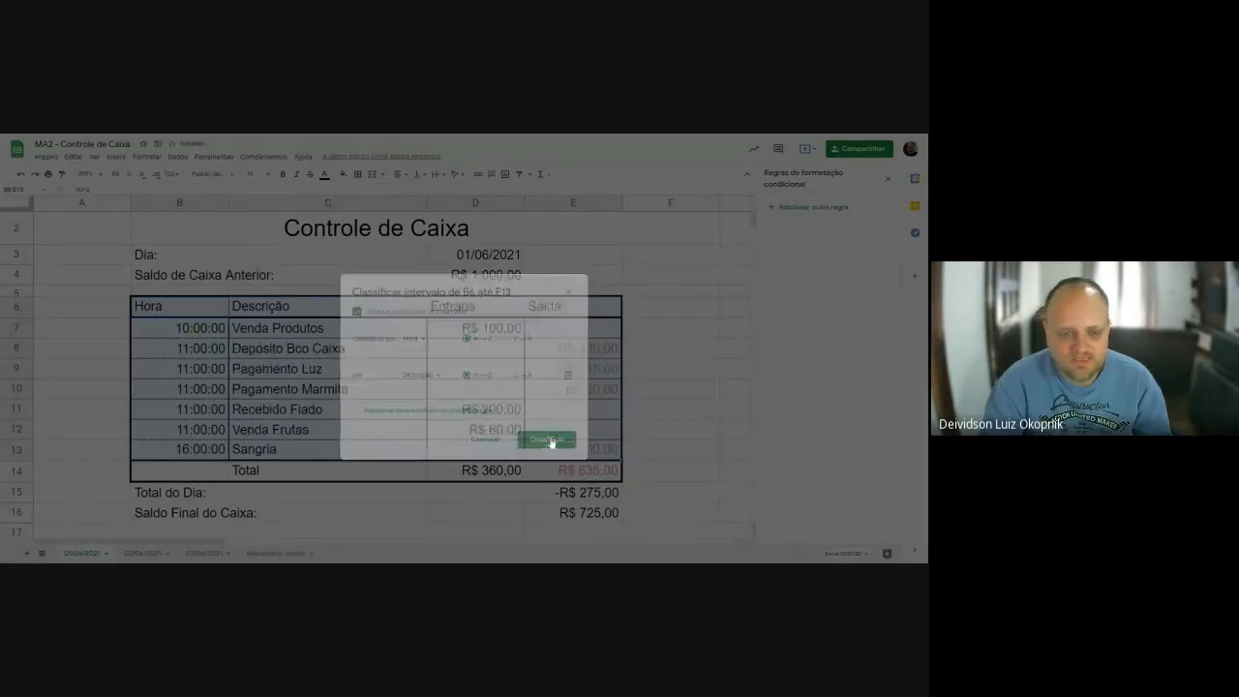
click(334, 390)
click(201, 331)
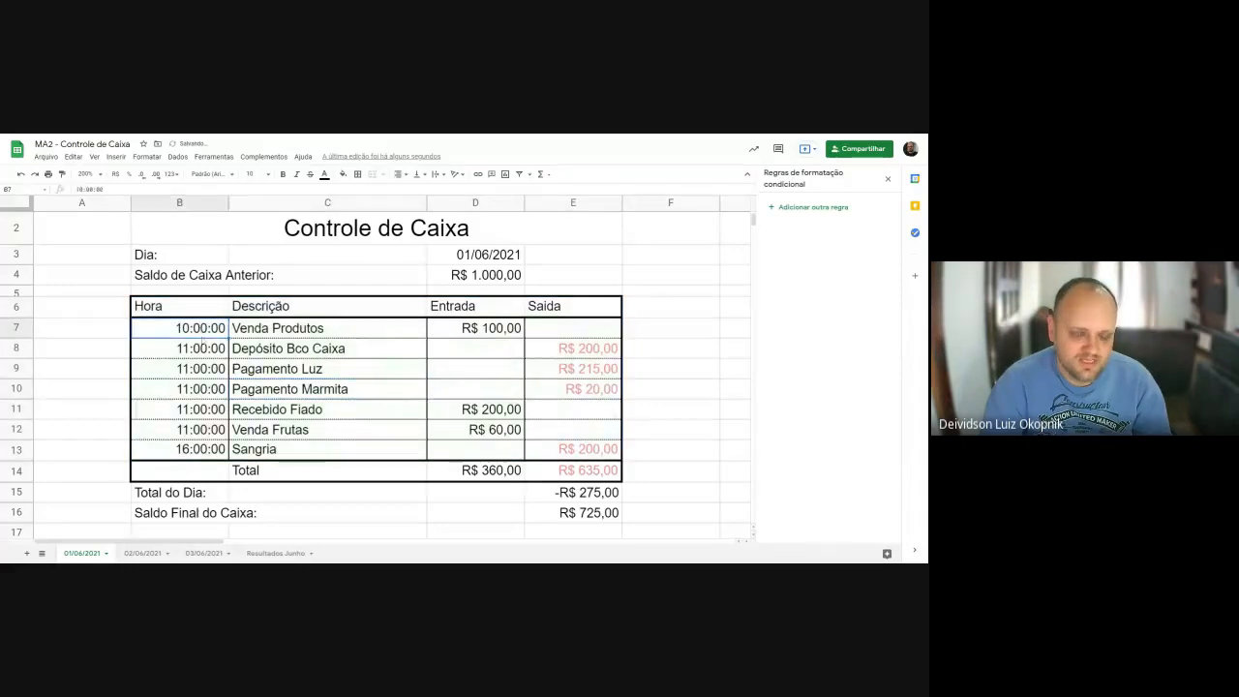
Check the order of the descriptions in the rows sharing 11:00:00 and in the 16:00:00 row.
drag(203, 348, 221, 432)
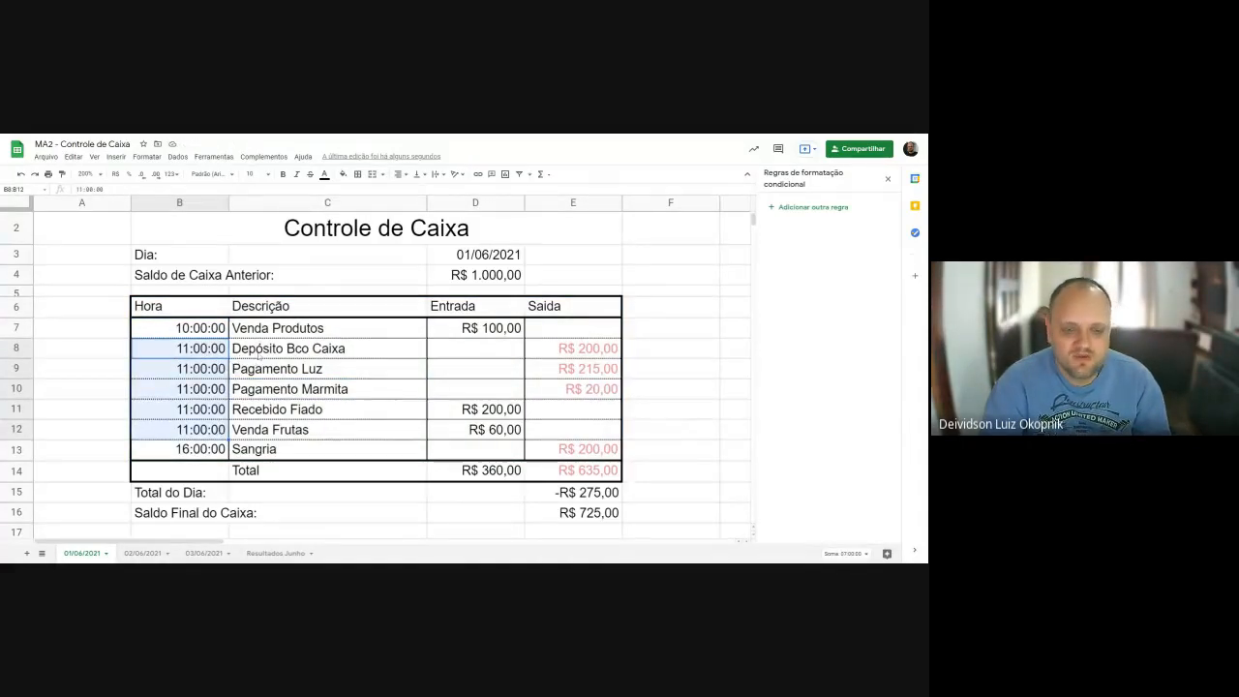
click(259, 354)
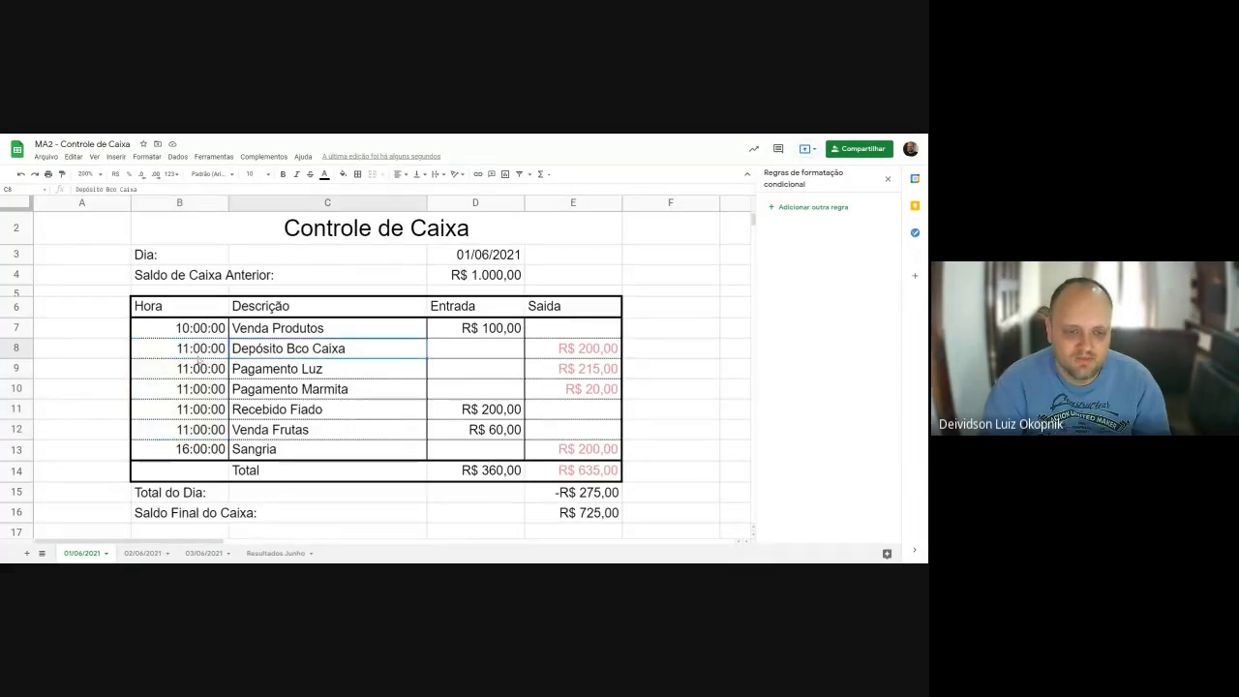
key(Down)
key(Down)
key(Down)
key(Down)
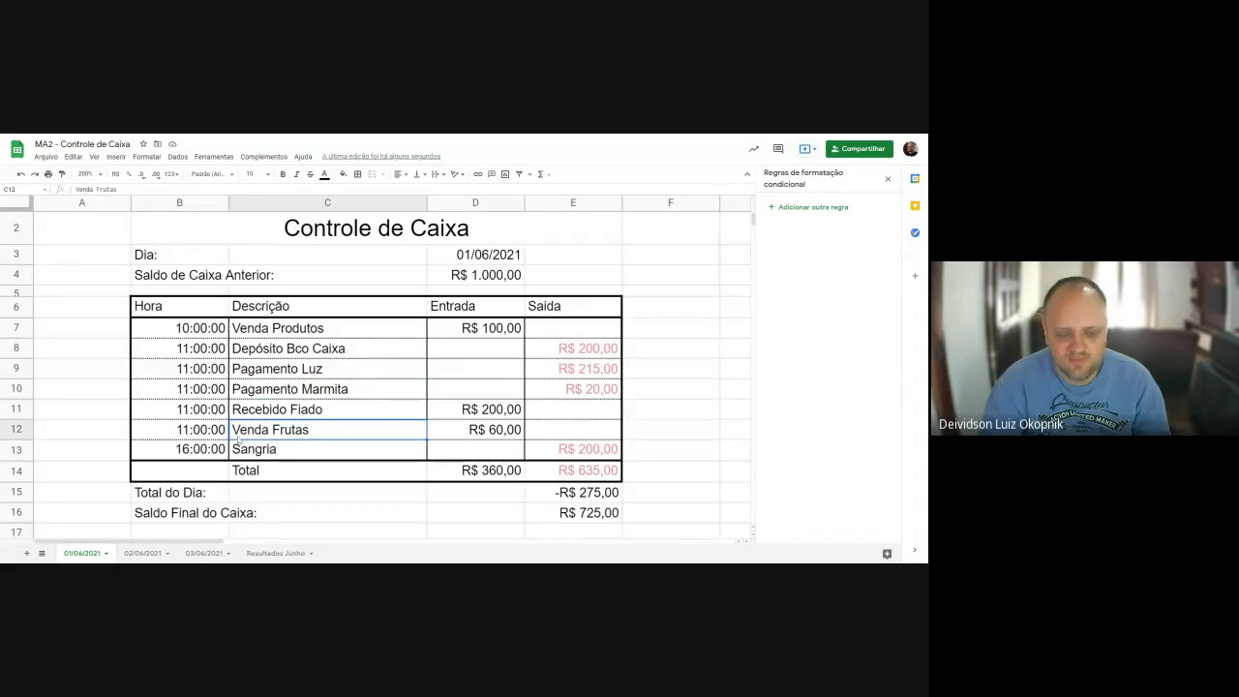
click(211, 453)
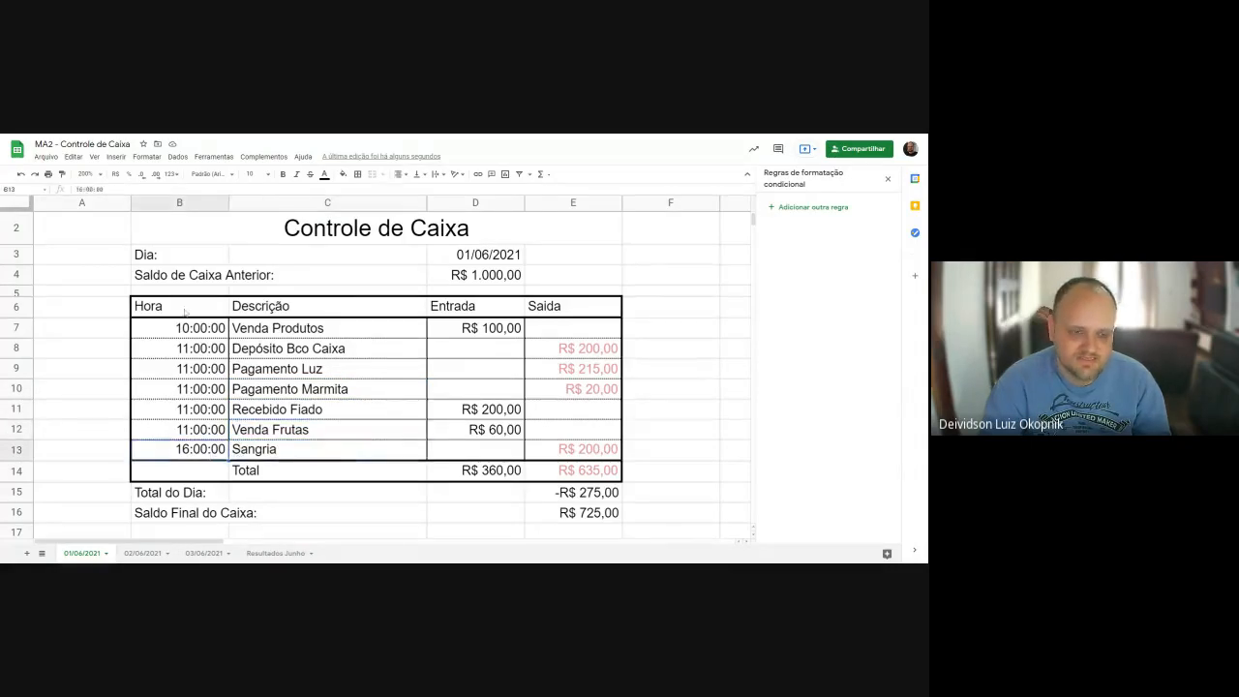
Set up a range sort for B6:E13 that treats row 6 as the header.
drag(184, 310, 581, 451)
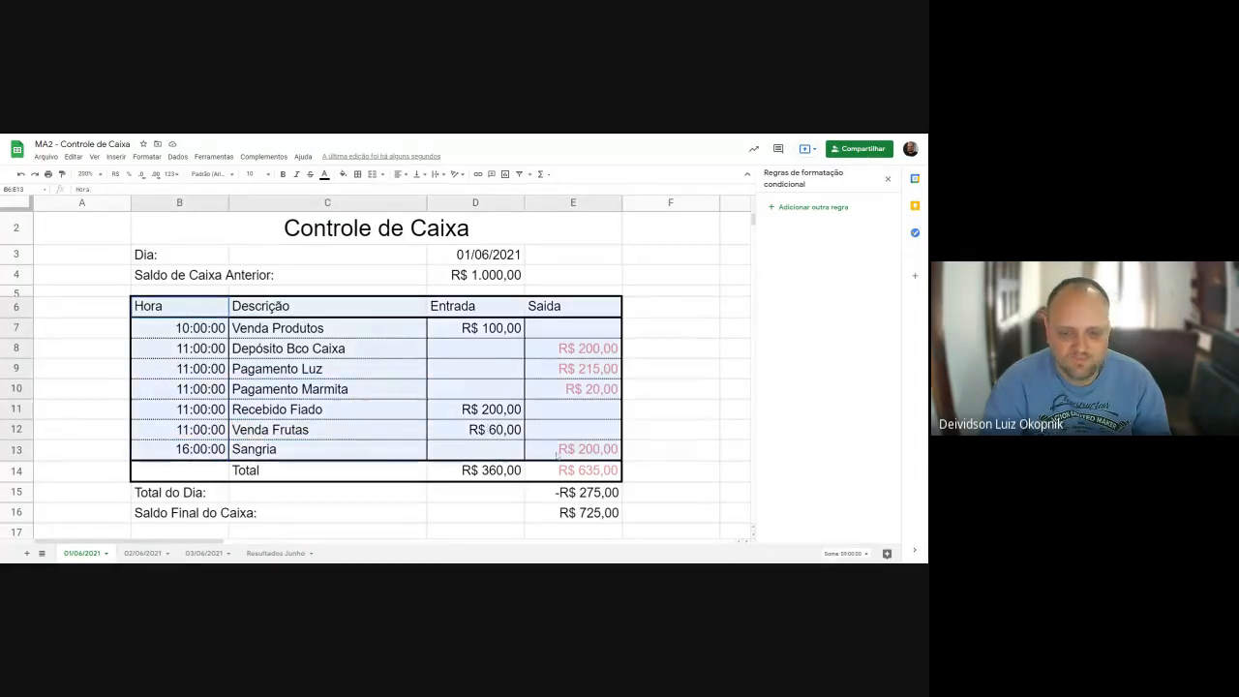
click(177, 157)
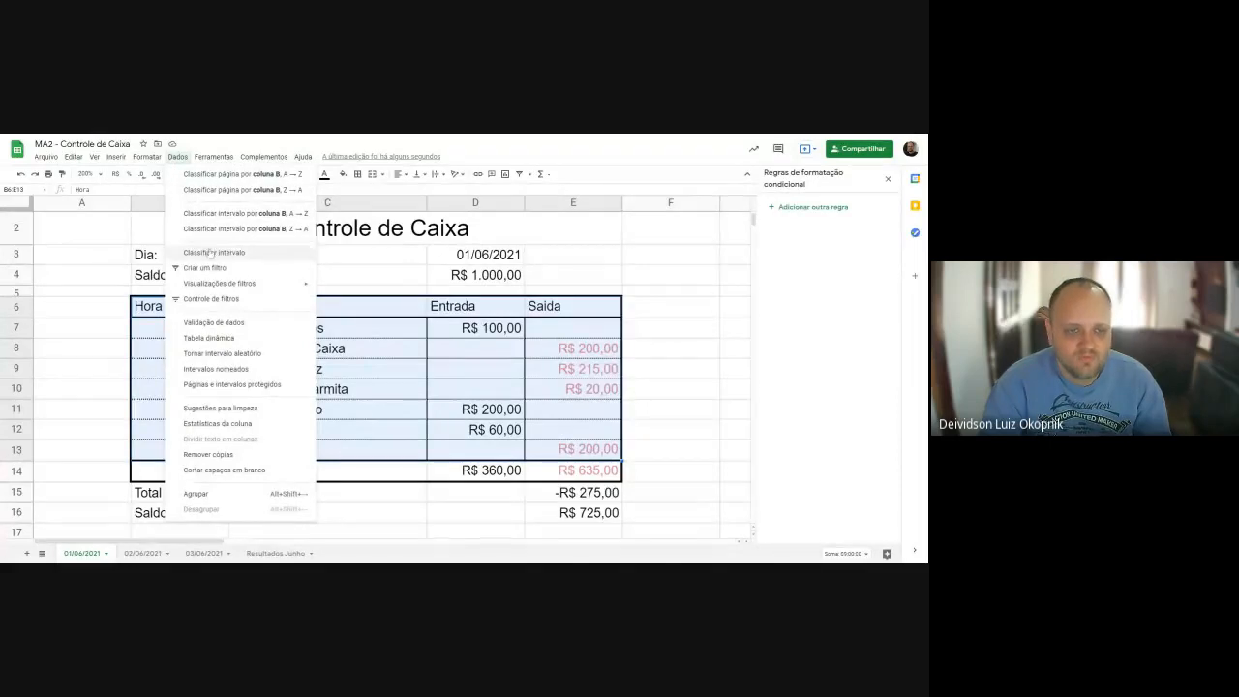
click(211, 253)
click(390, 313)
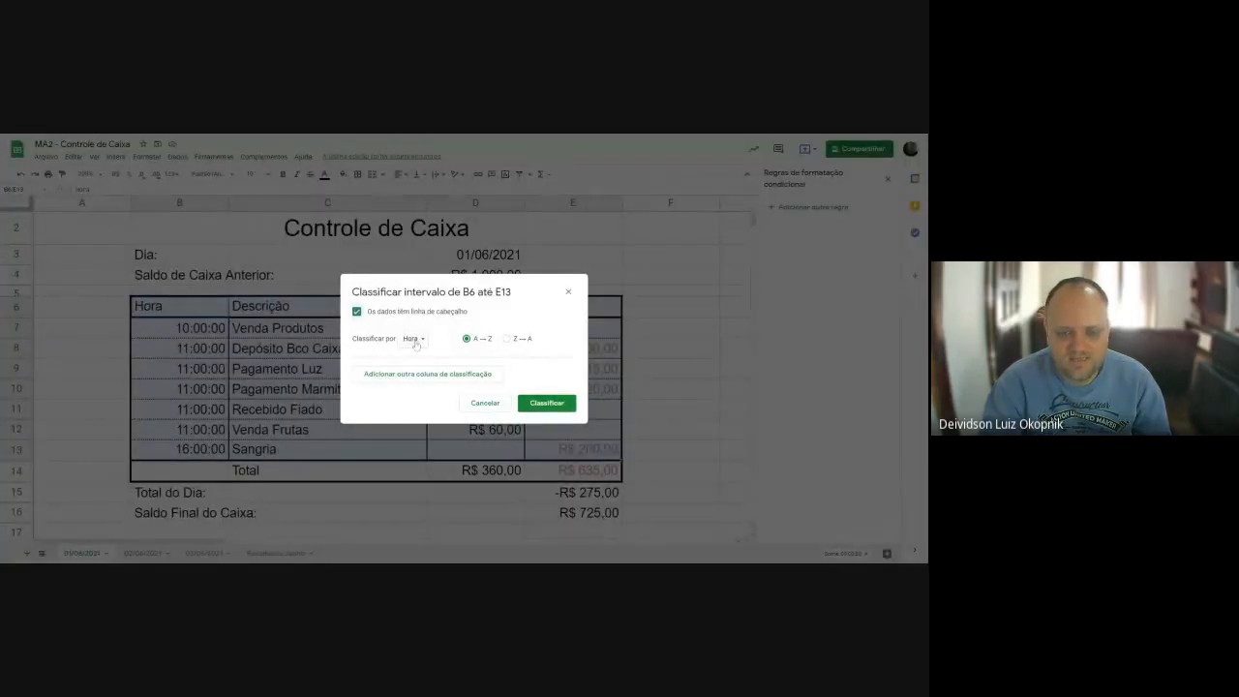
Sort the range by Hora in A → Z order and, as second column, by Descrição in Z → A order.
click(428, 374)
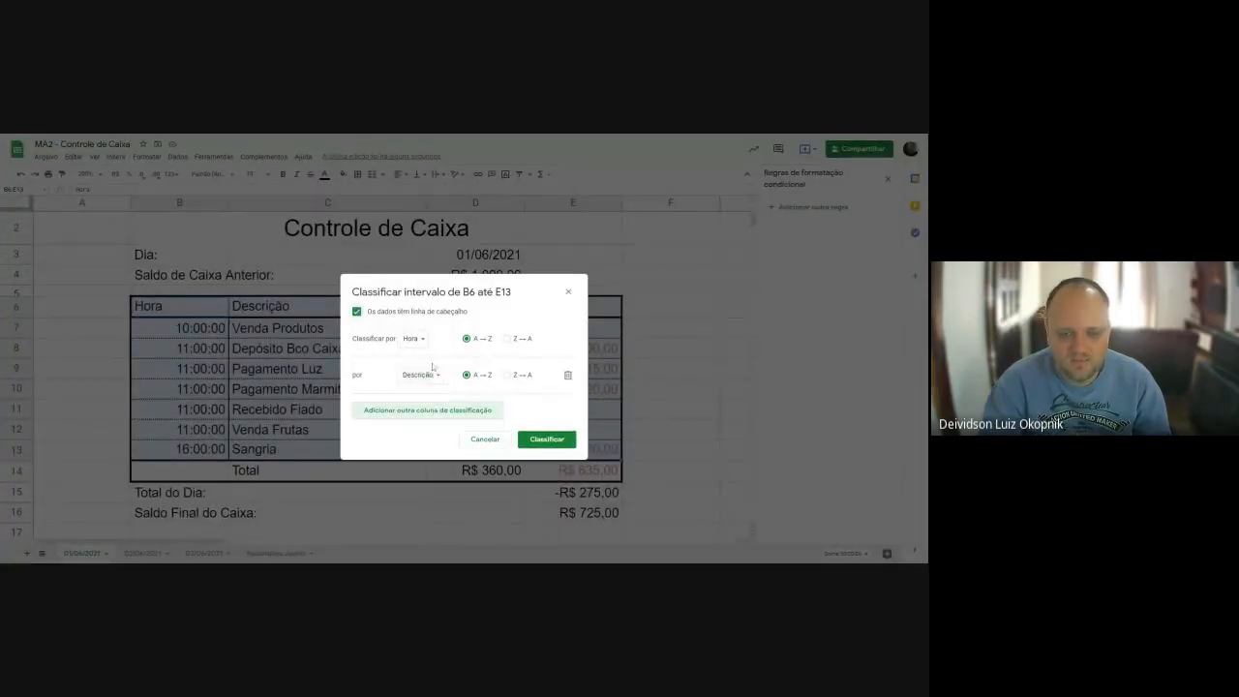
click(426, 375)
click(432, 376)
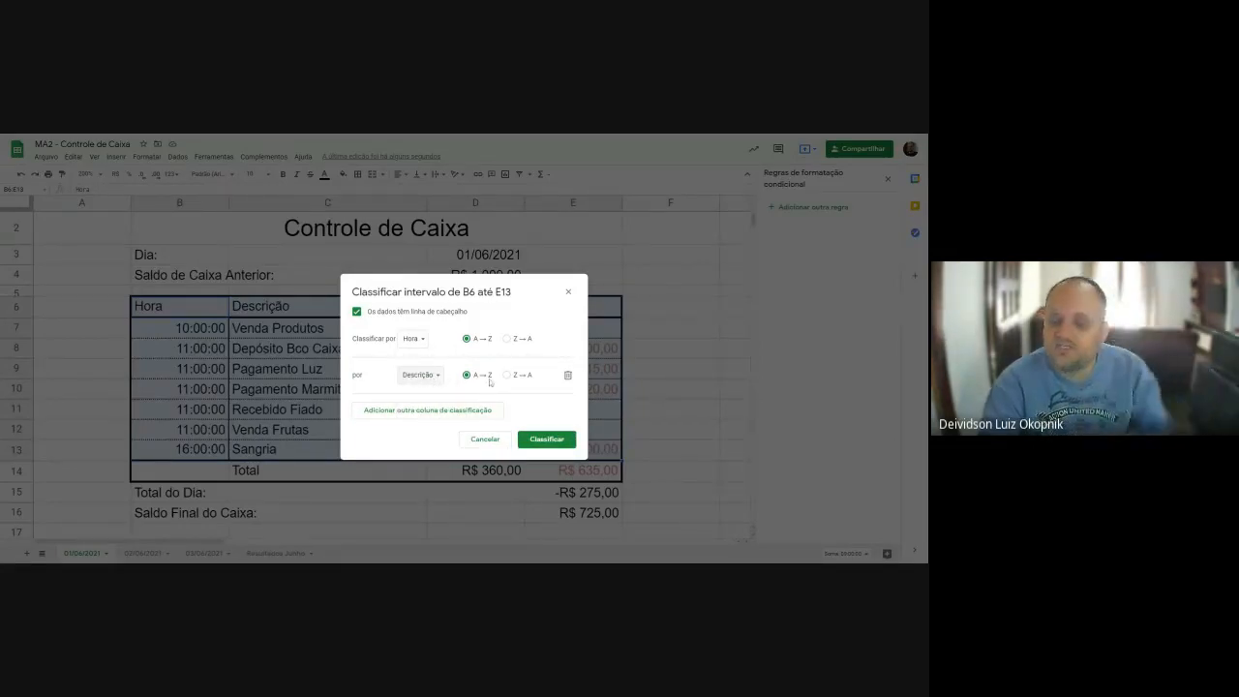
click(507, 378)
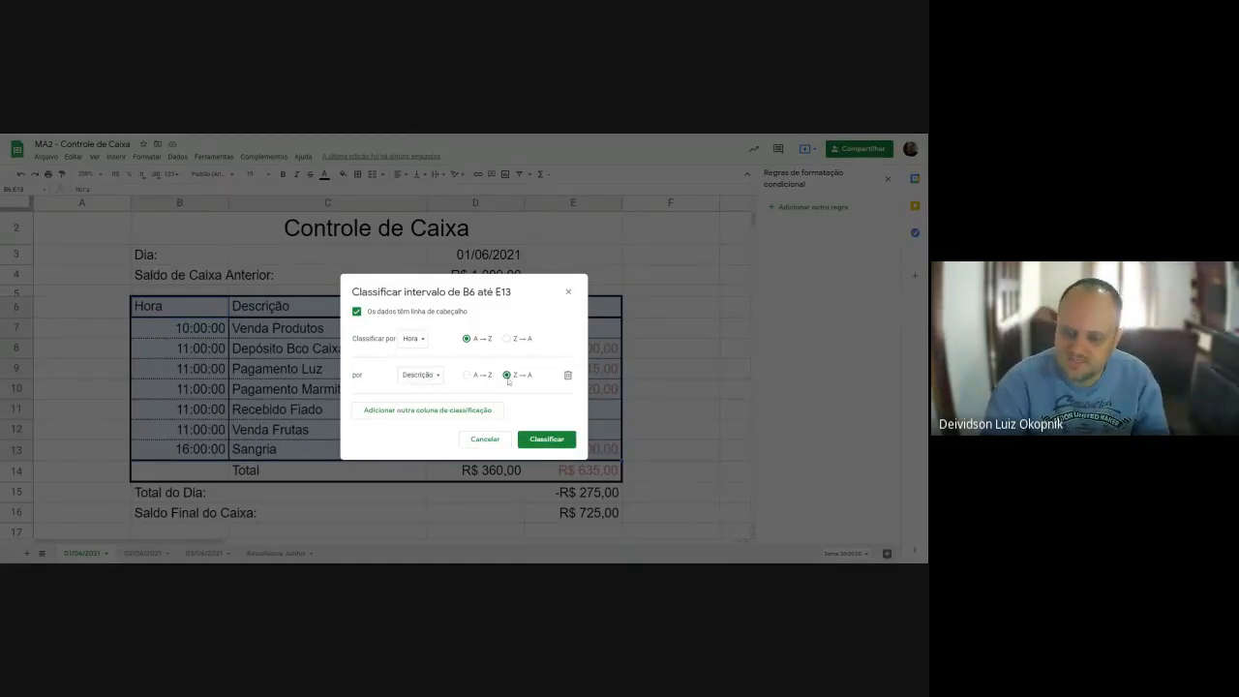
click(547, 439)
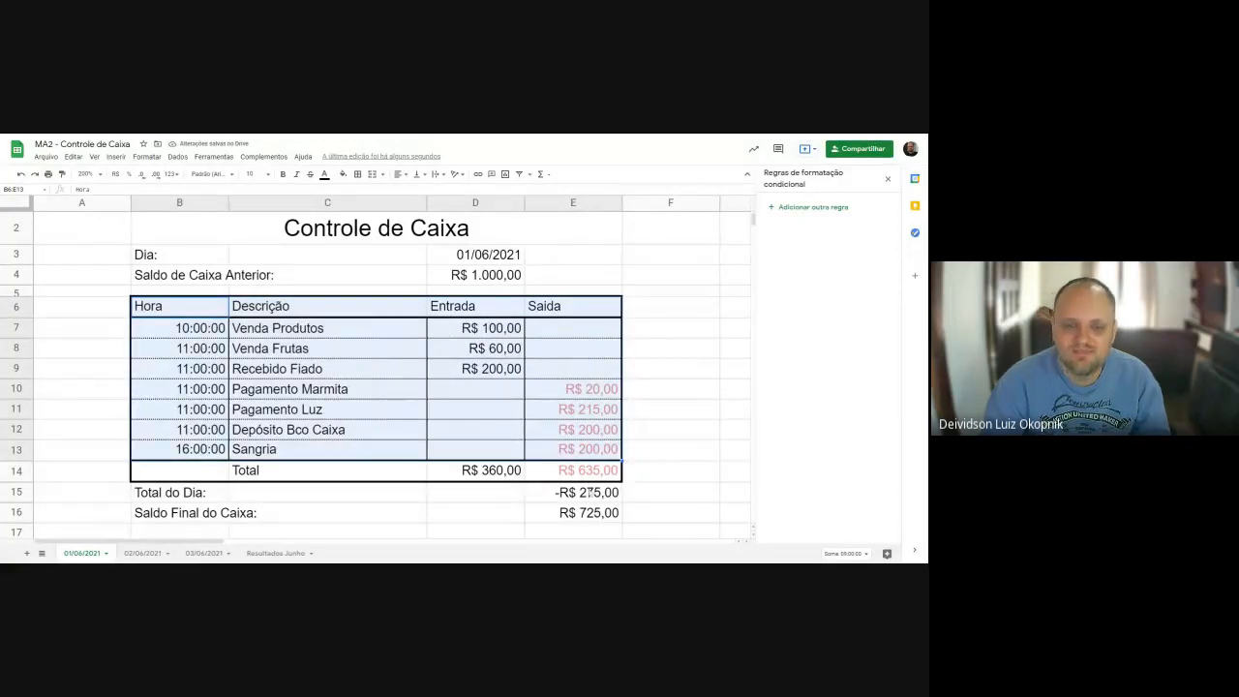
click(627, 448)
click(561, 493)
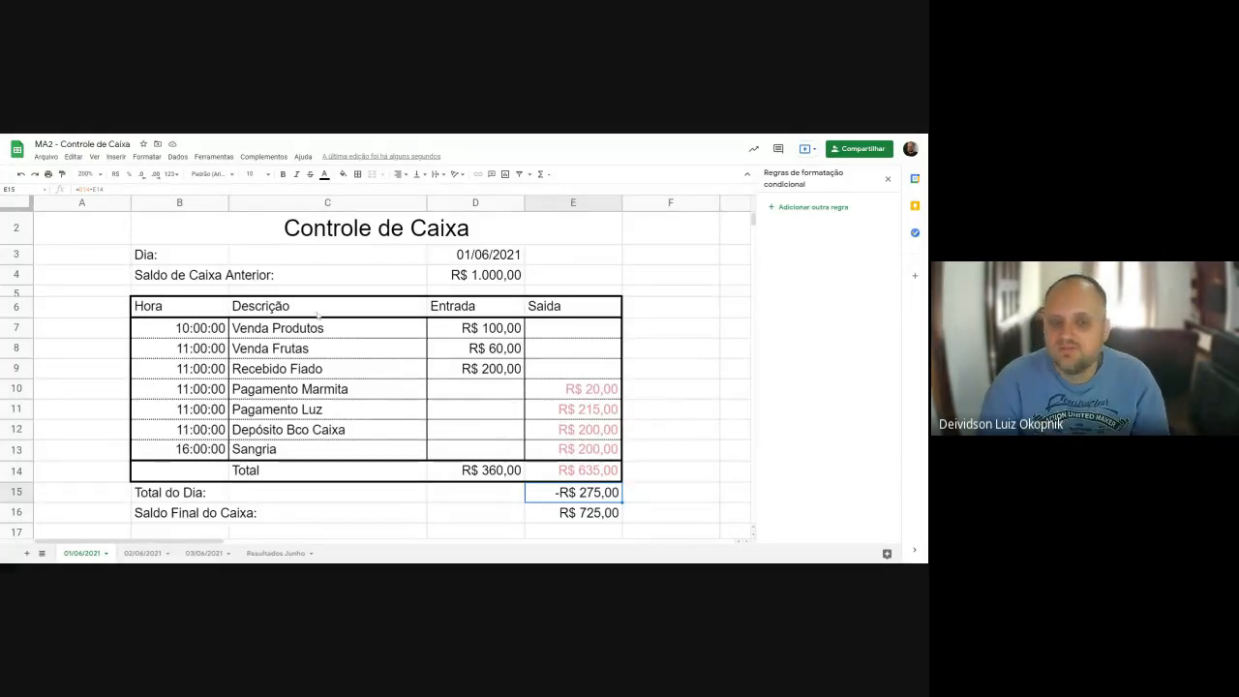
Set up a range sort for B6:E14, including the Total row, with row 6 as the header.
drag(192, 309, 561, 471)
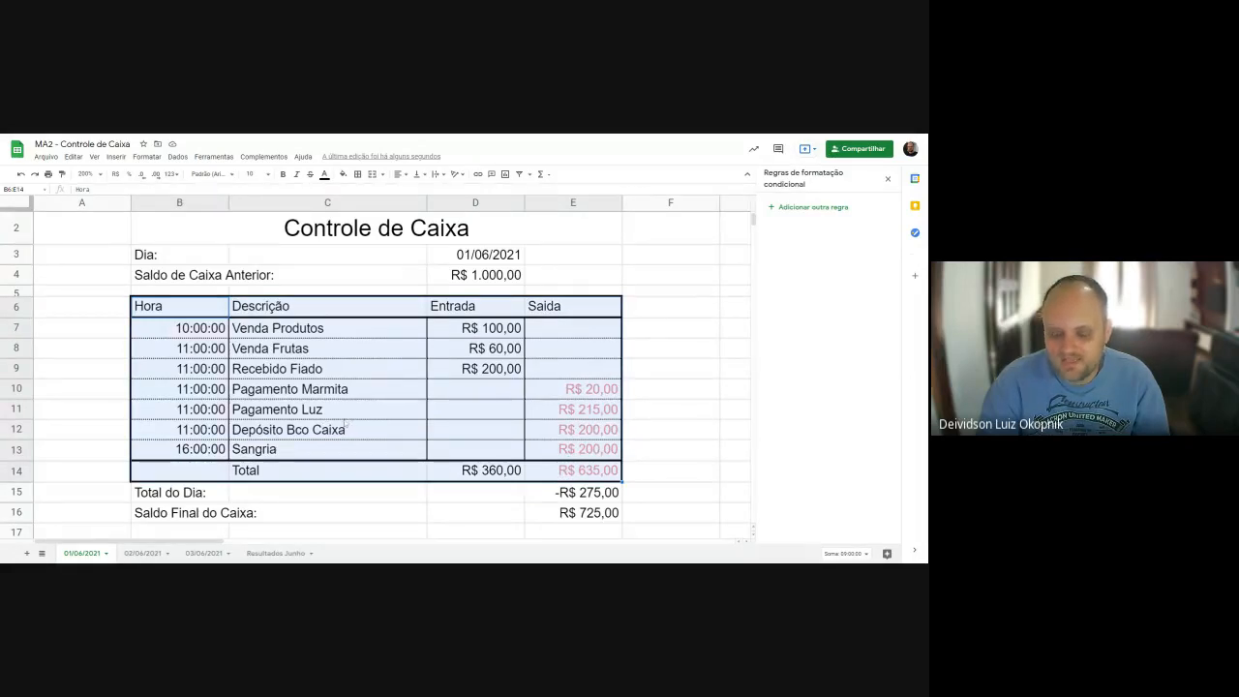
drag(194, 472, 580, 472)
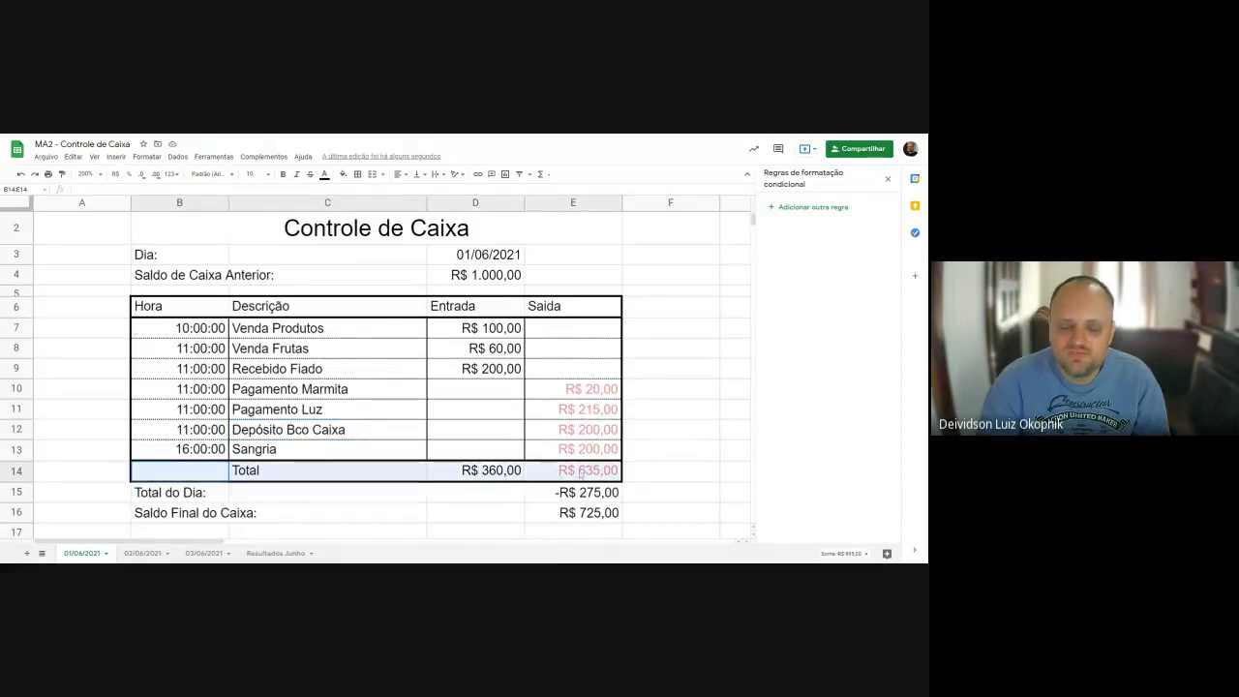
drag(184, 306, 576, 473)
click(147, 156)
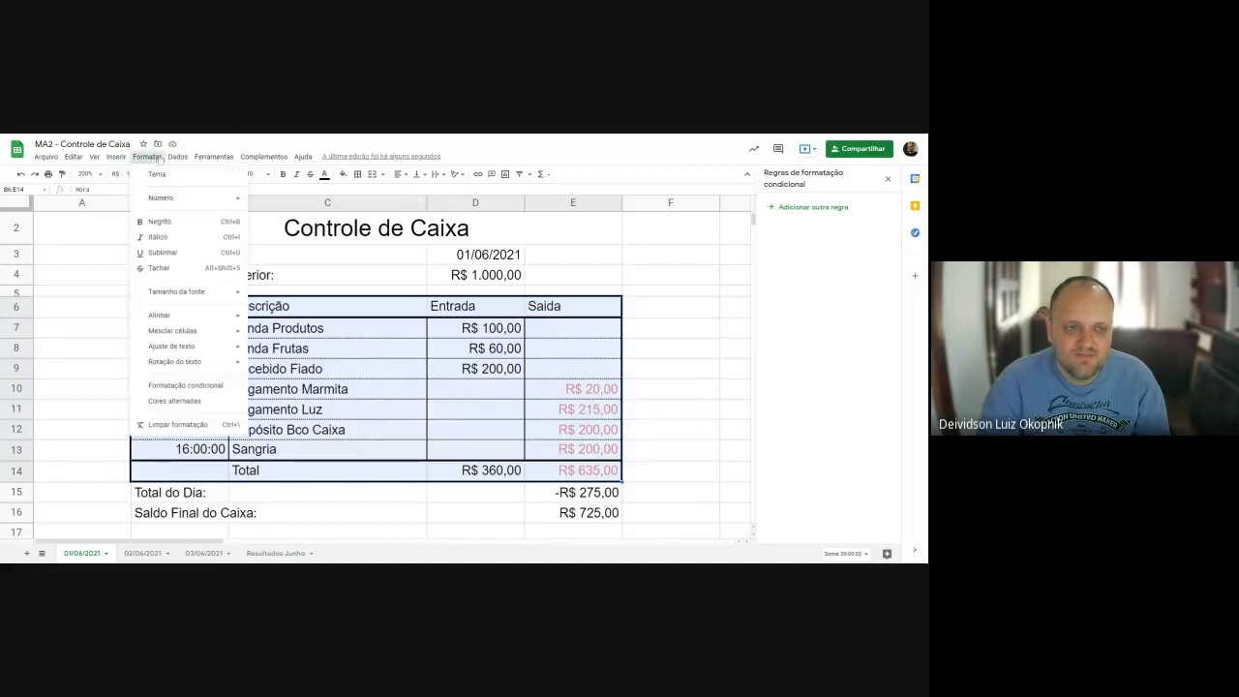
mouse_move(178, 156)
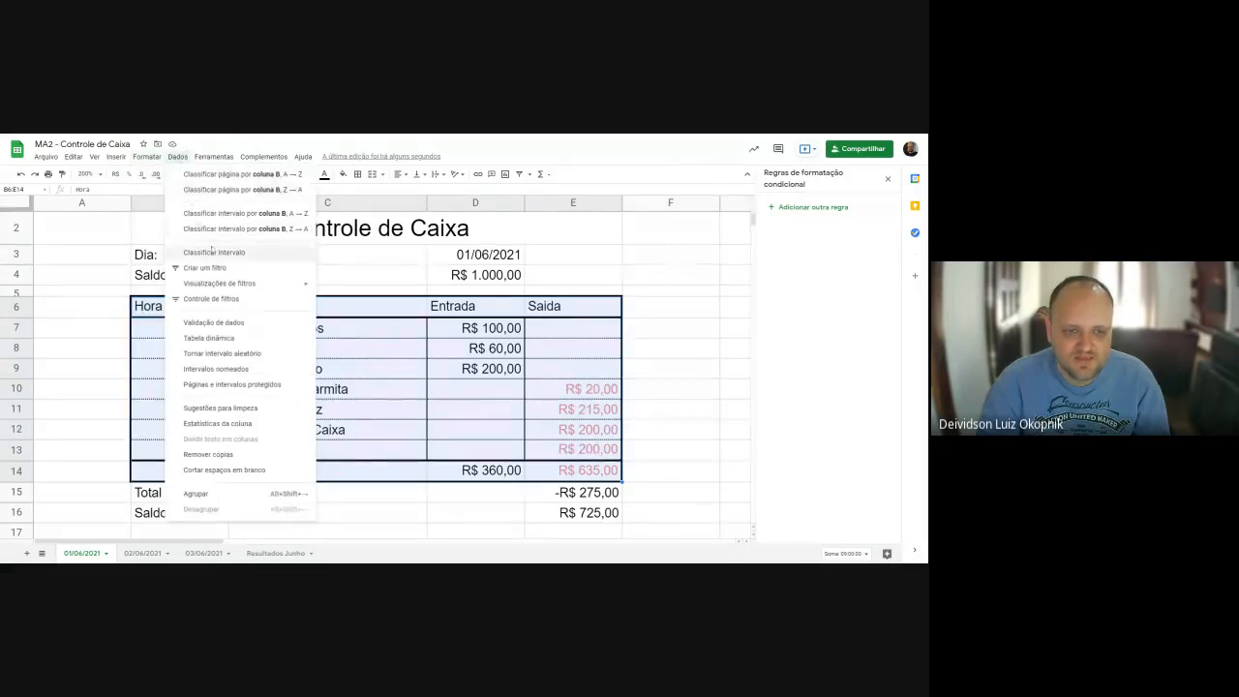
click(210, 253)
click(404, 311)
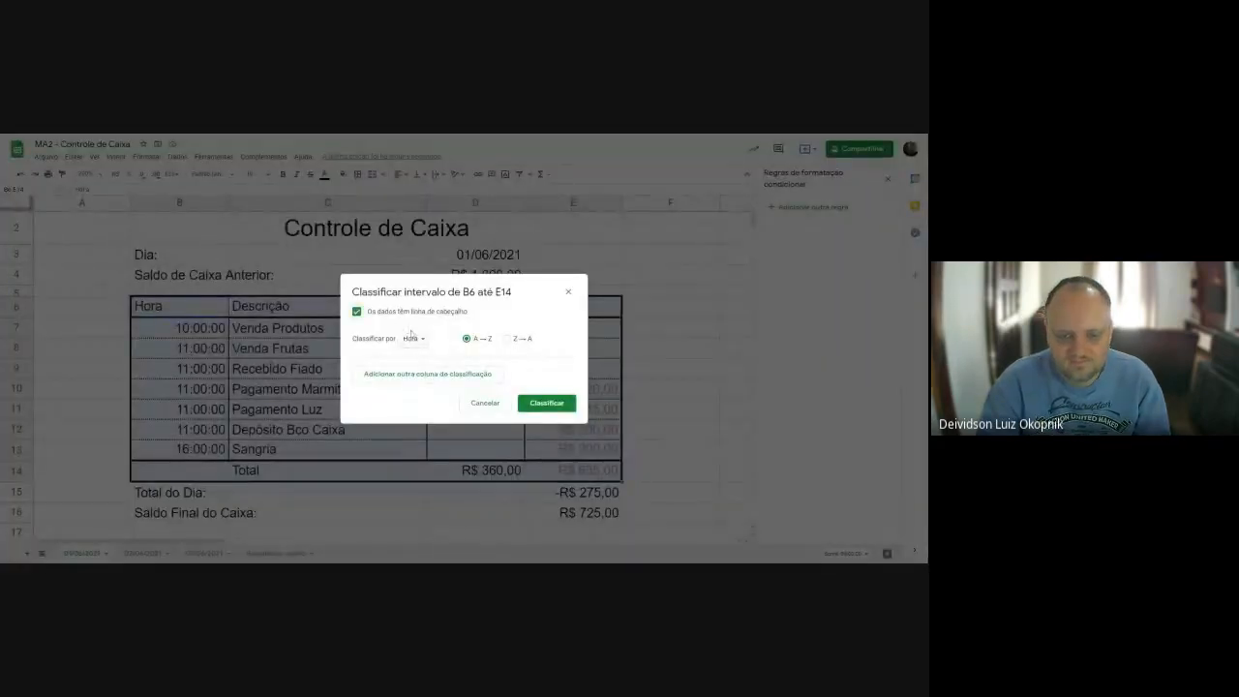
Sort B6:E14 by Hora and, as second column, by Descrição, both in A → Z order.
click(414, 338)
click(440, 356)
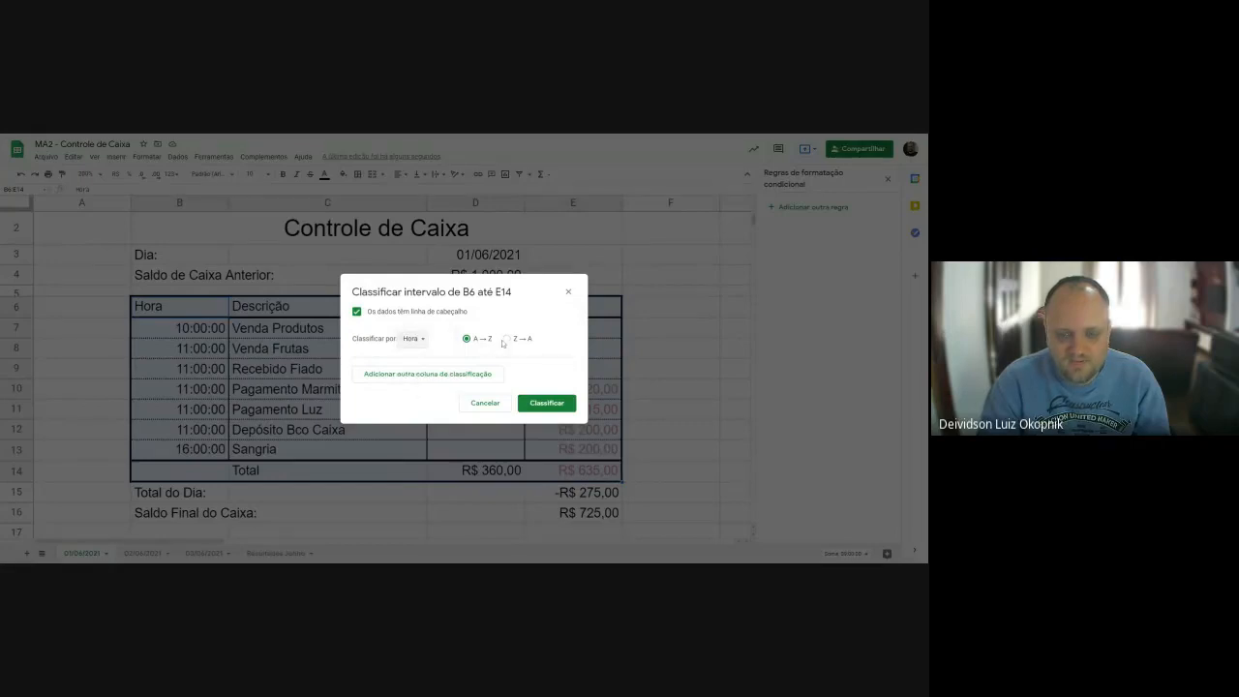
click(424, 375)
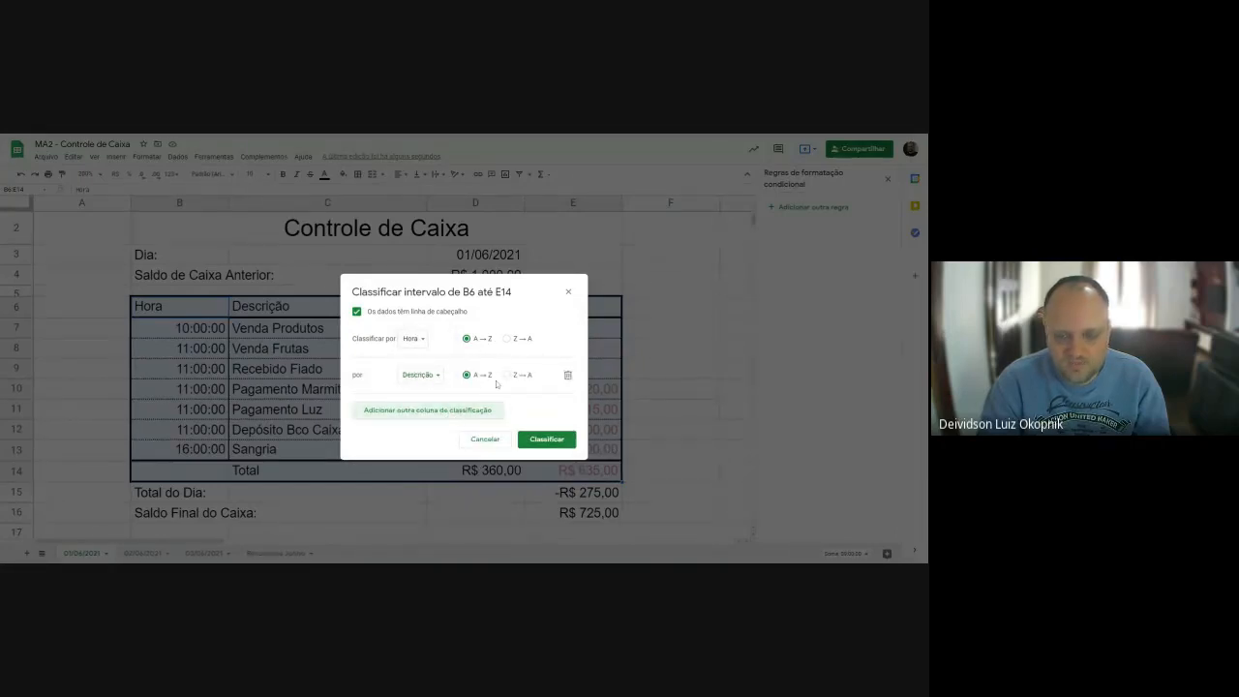
click(546, 440)
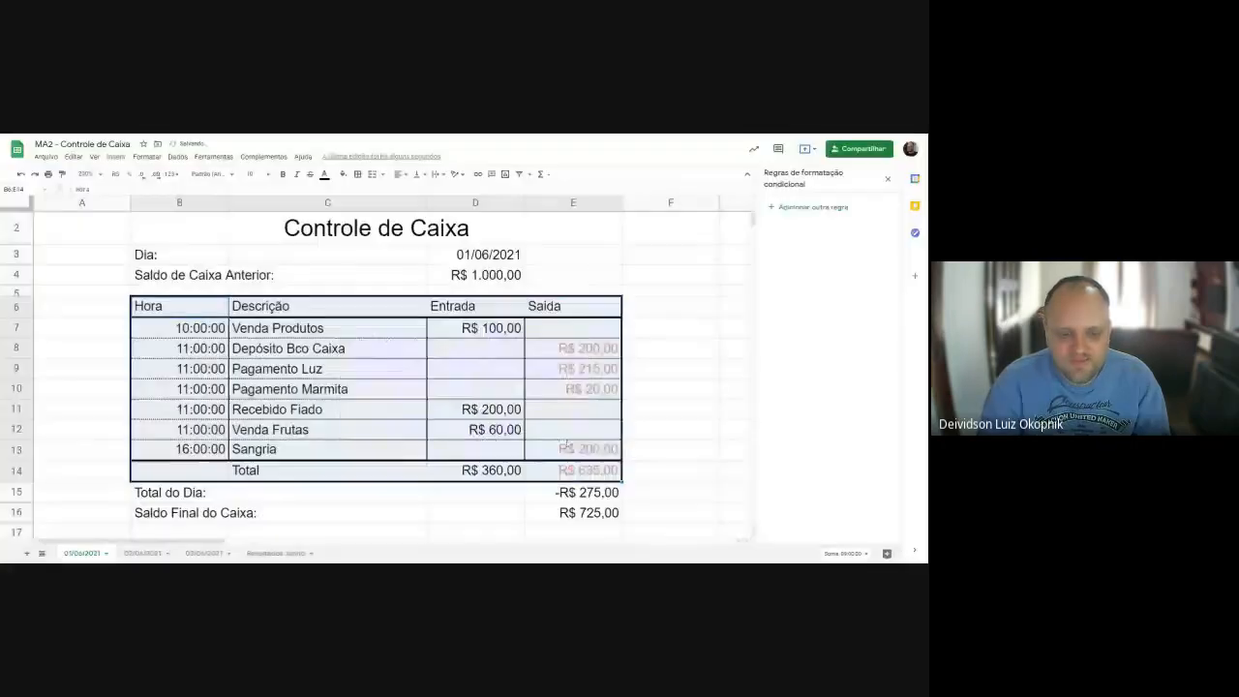
click(677, 387)
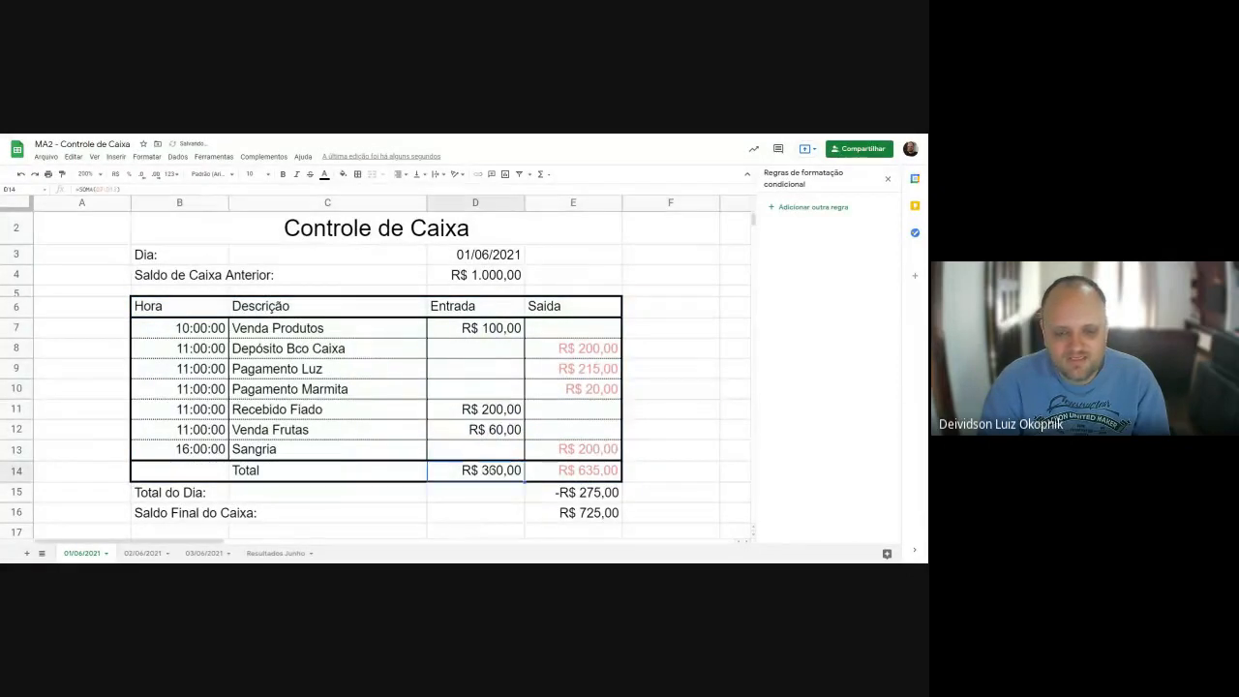
click(204, 466)
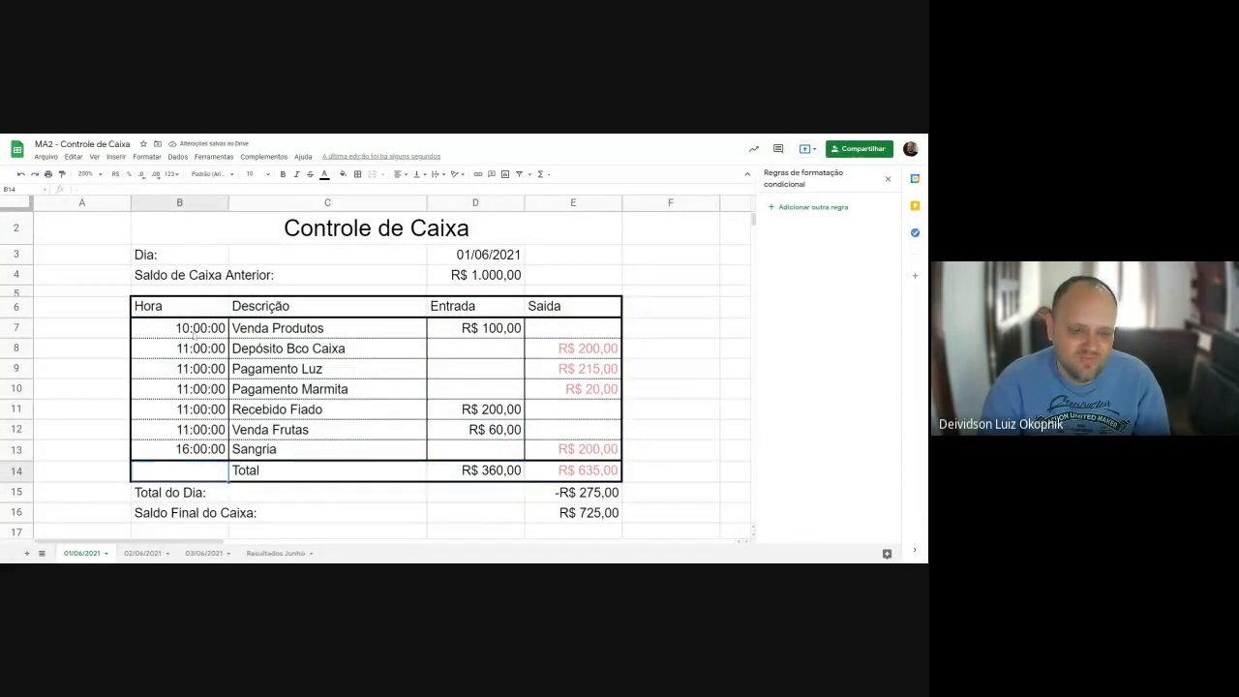
Set up another range sort for B6:E14, Total row included, that treats row 6 as the header.
drag(193, 333, 571, 449)
drag(155, 305, 552, 485)
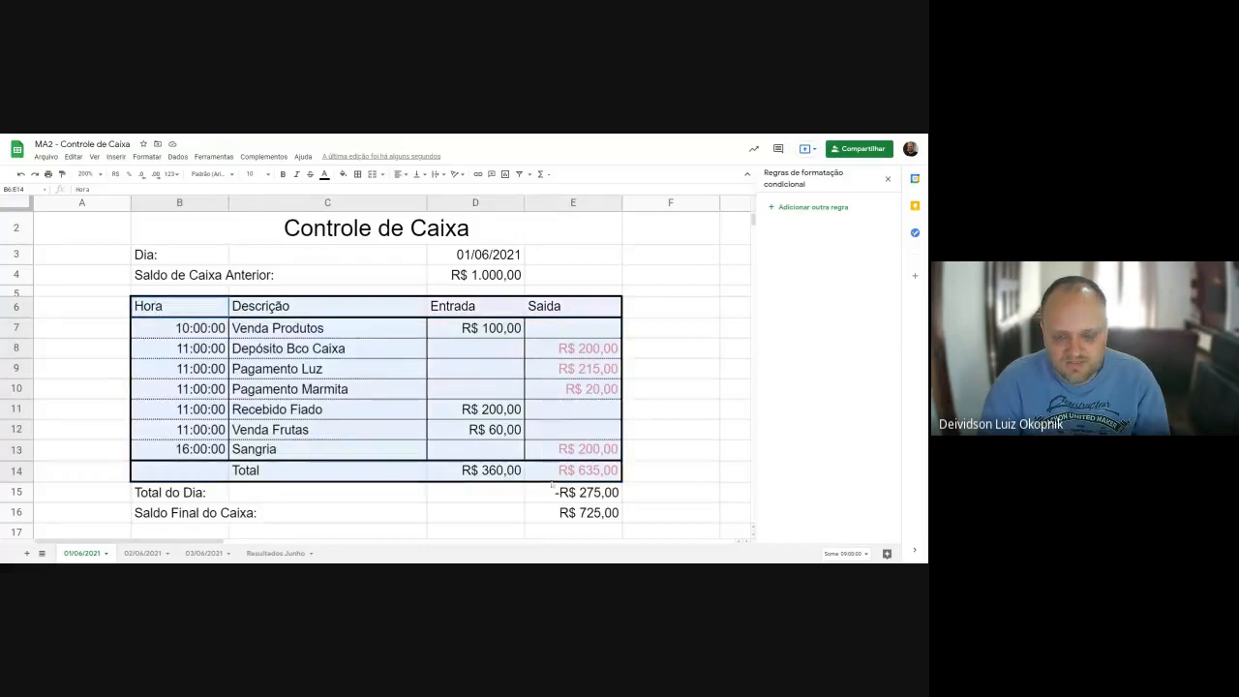
click(177, 157)
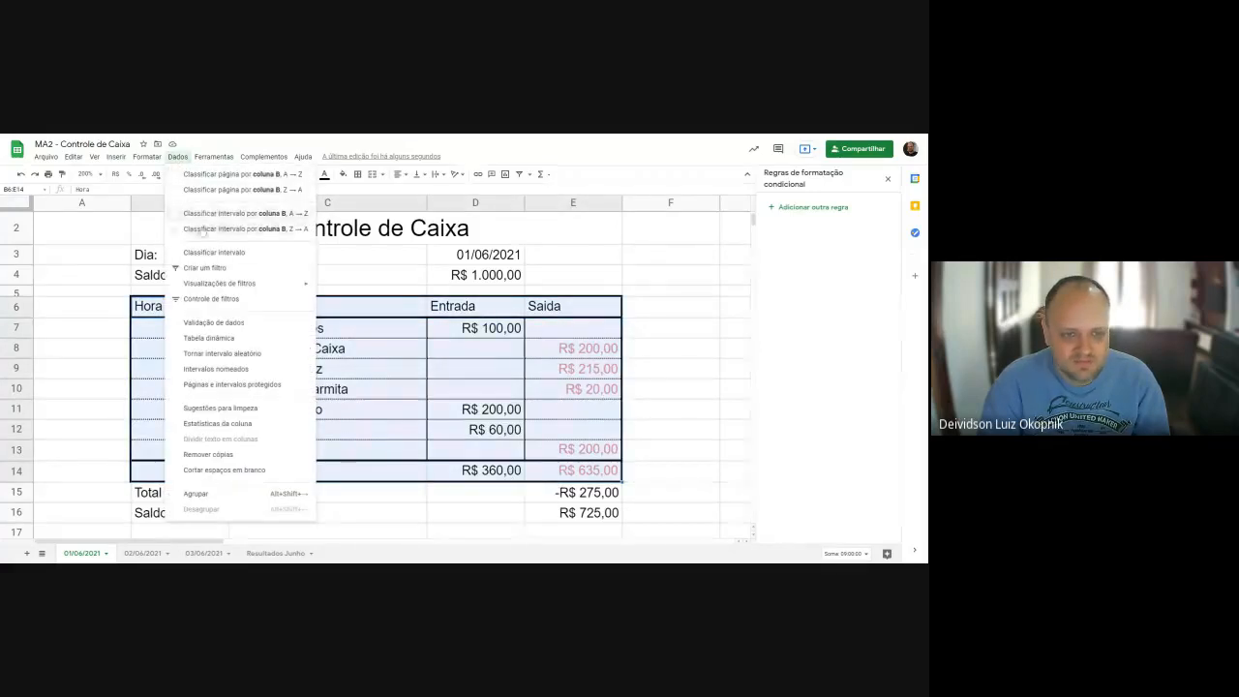
click(208, 252)
click(357, 310)
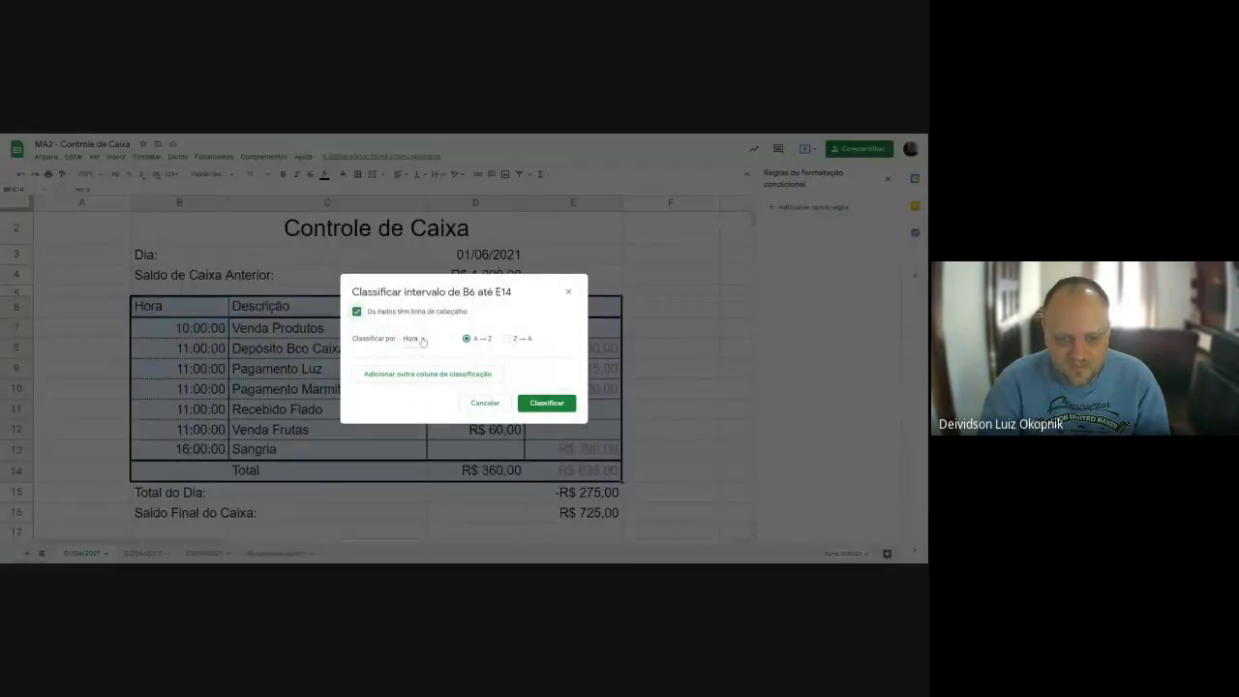
Sort B6:E14 by Hora and, as second column, by Descrição, both in Z → A order, and check the Total row.
click(506, 338)
click(451, 373)
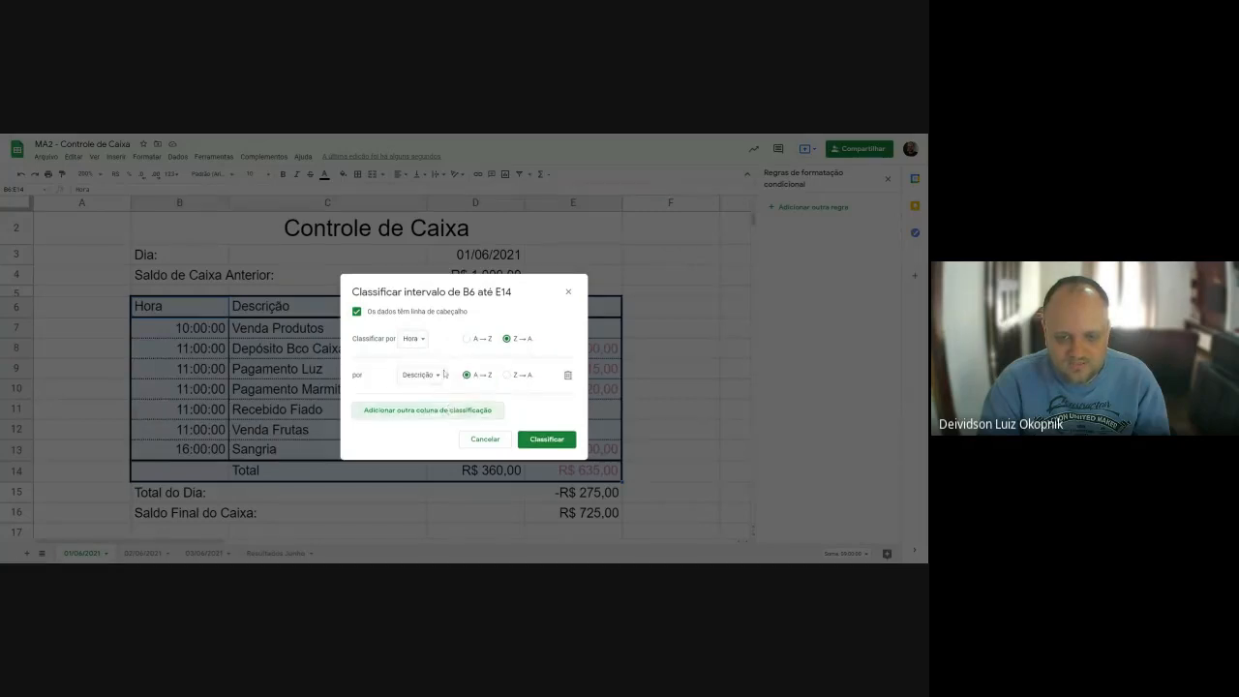
click(425, 377)
click(432, 374)
click(506, 374)
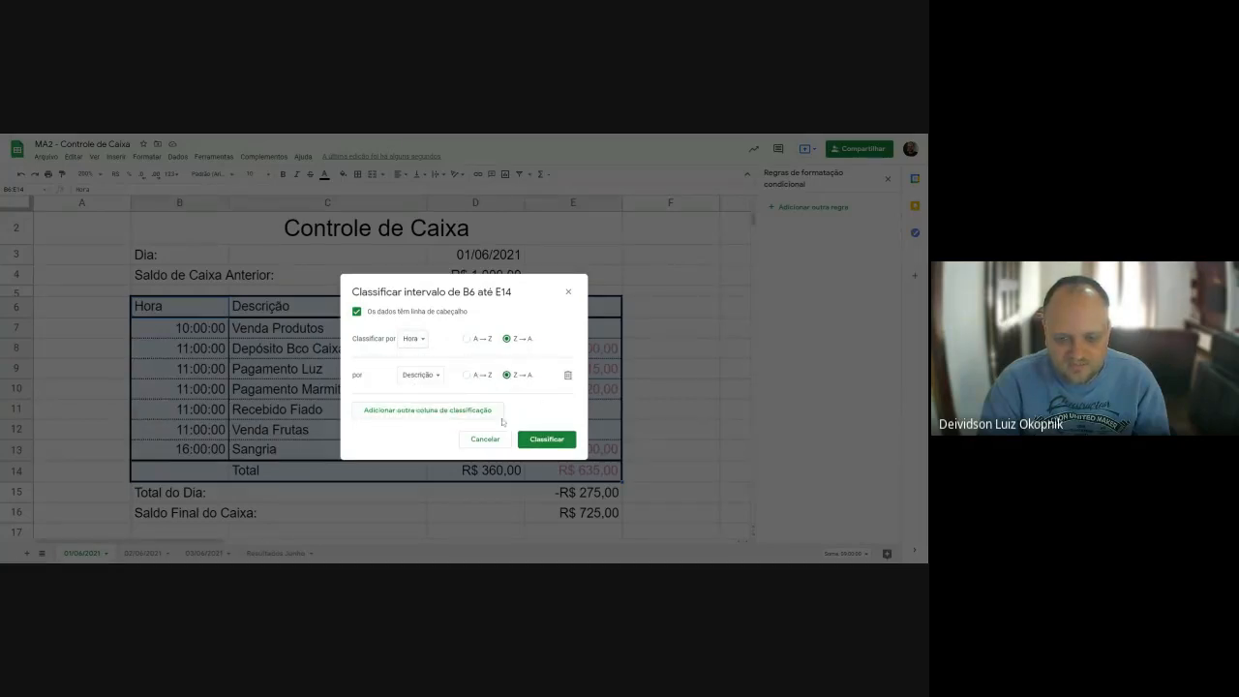
click(547, 439)
click(485, 406)
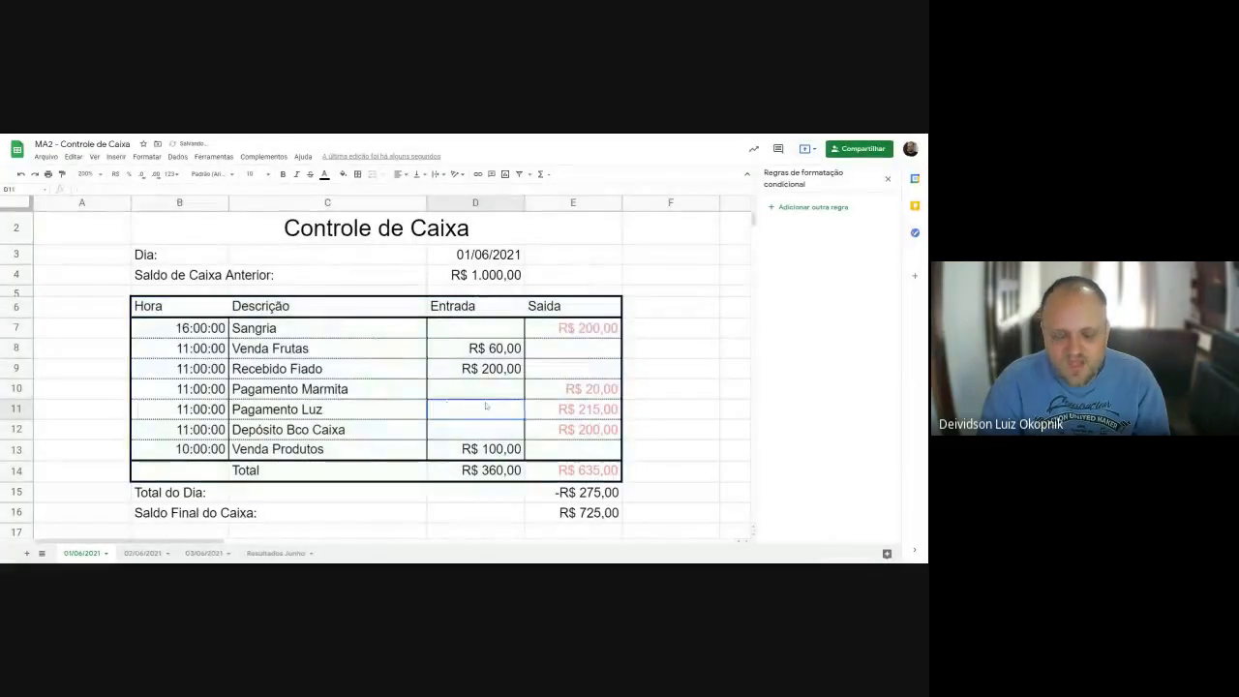
drag(184, 470, 564, 478)
click(565, 478)
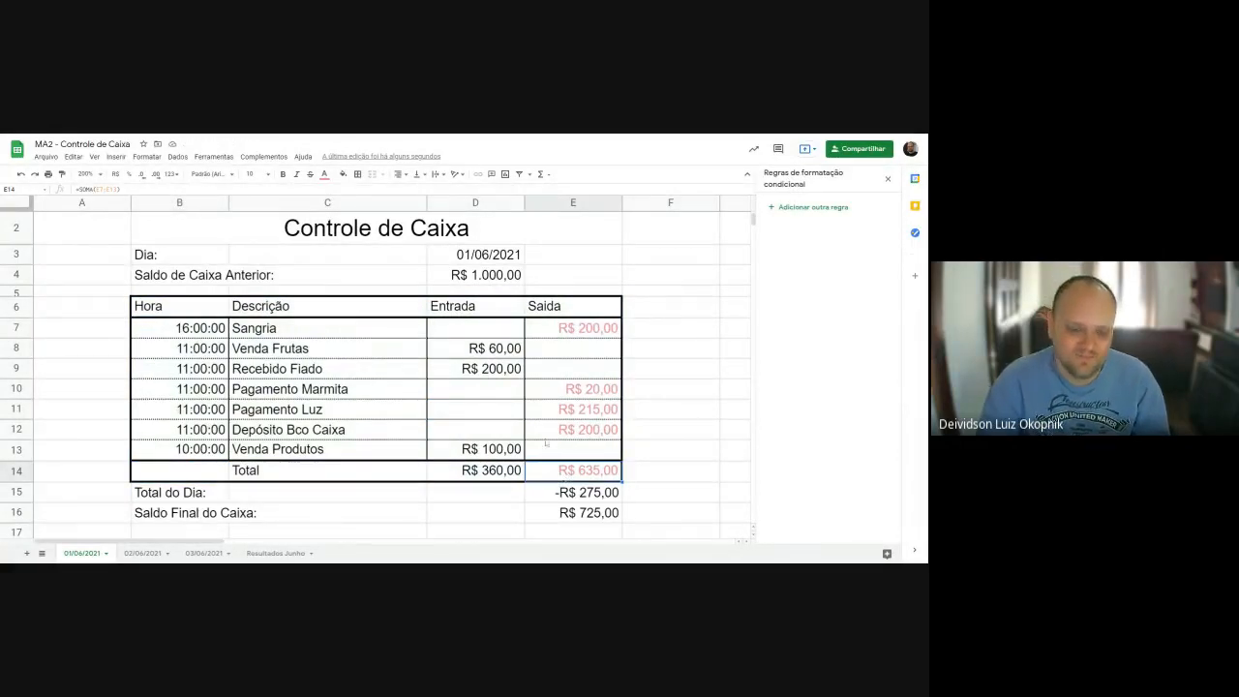
click(267, 349)
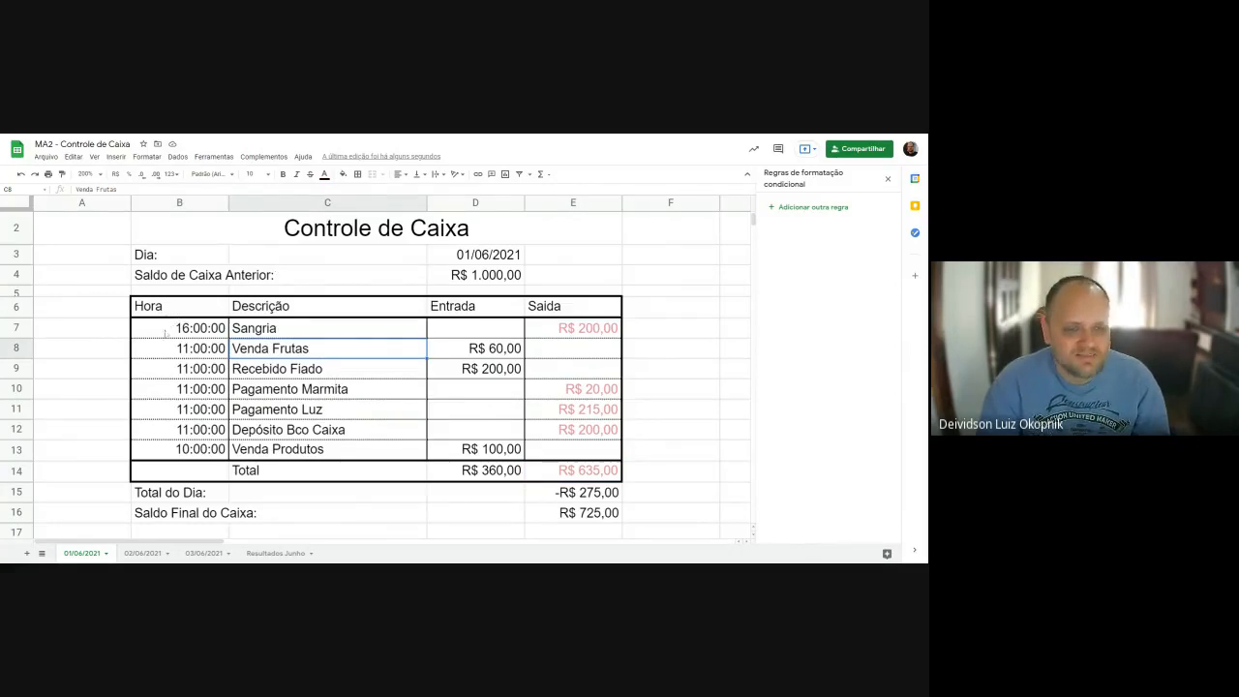
Sort B6:E13, leaving out the Total row, by Hora and by Descrição, both A → Z, with row 6 as the header.
drag(165, 310, 555, 452)
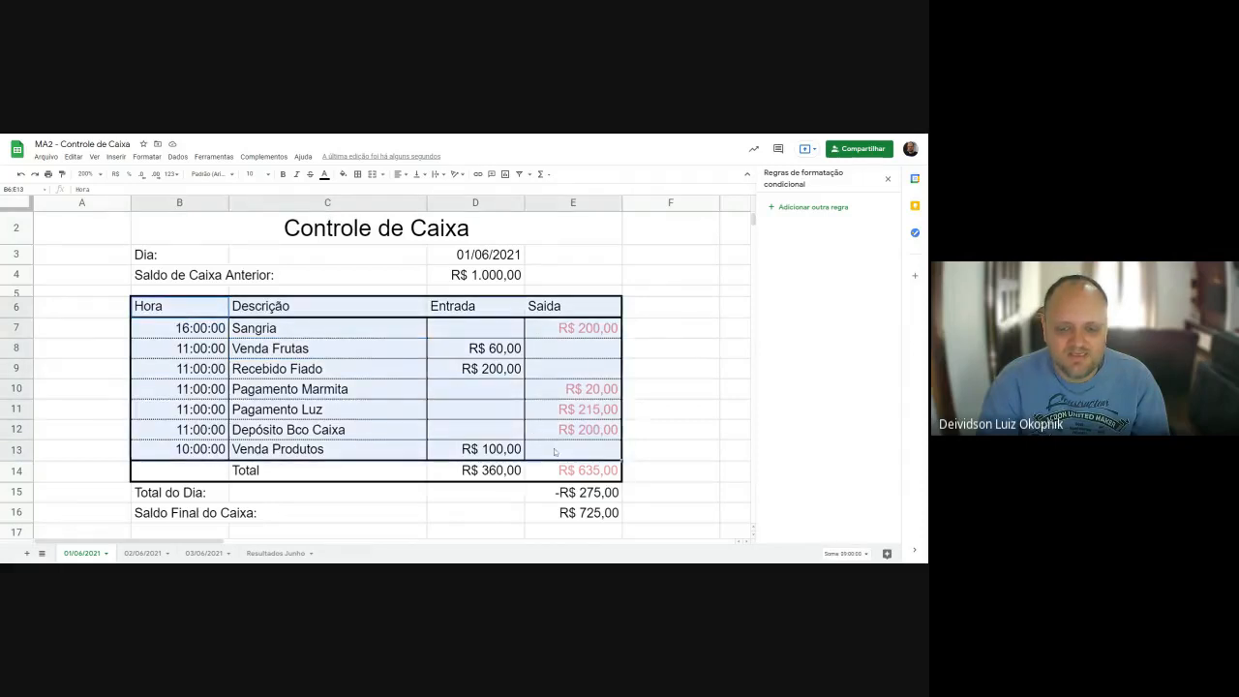
click(177, 155)
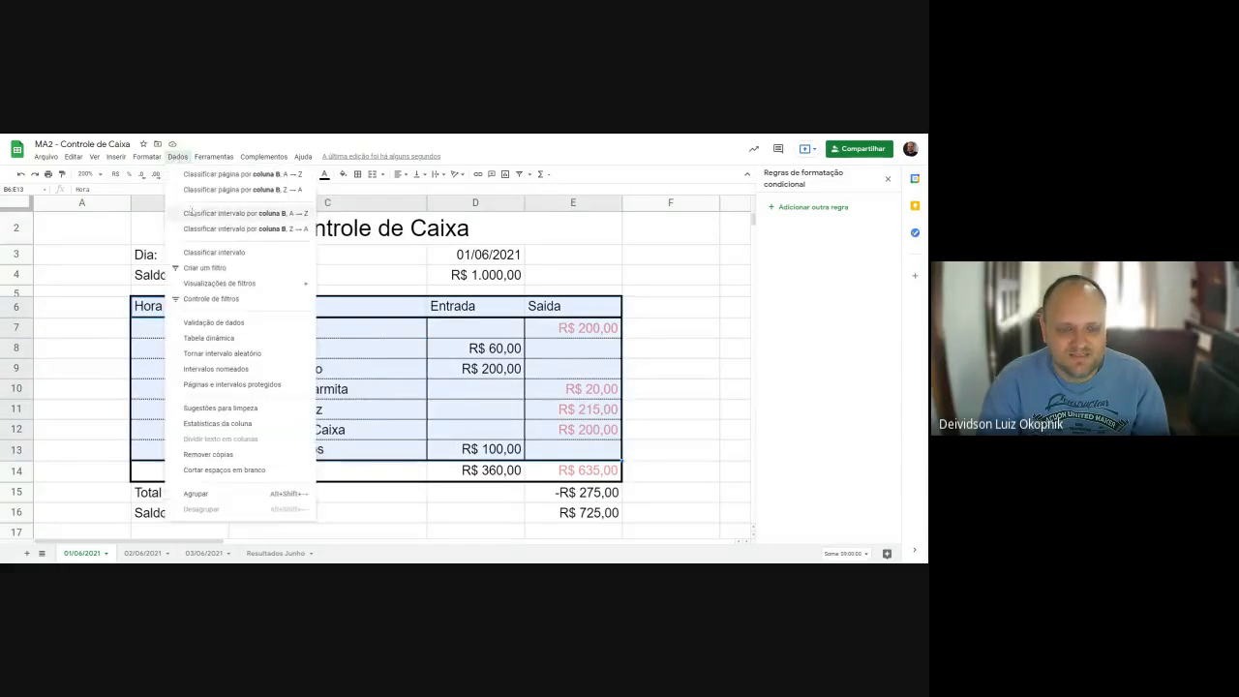
click(234, 254)
click(377, 312)
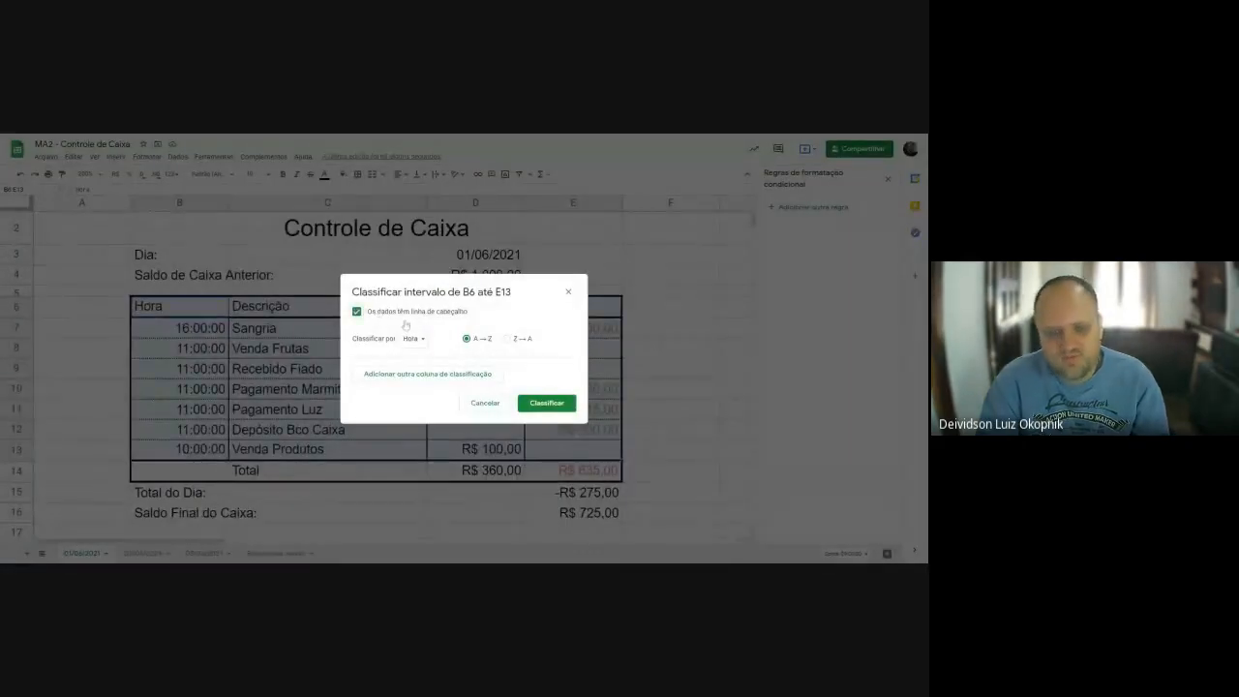
click(408, 338)
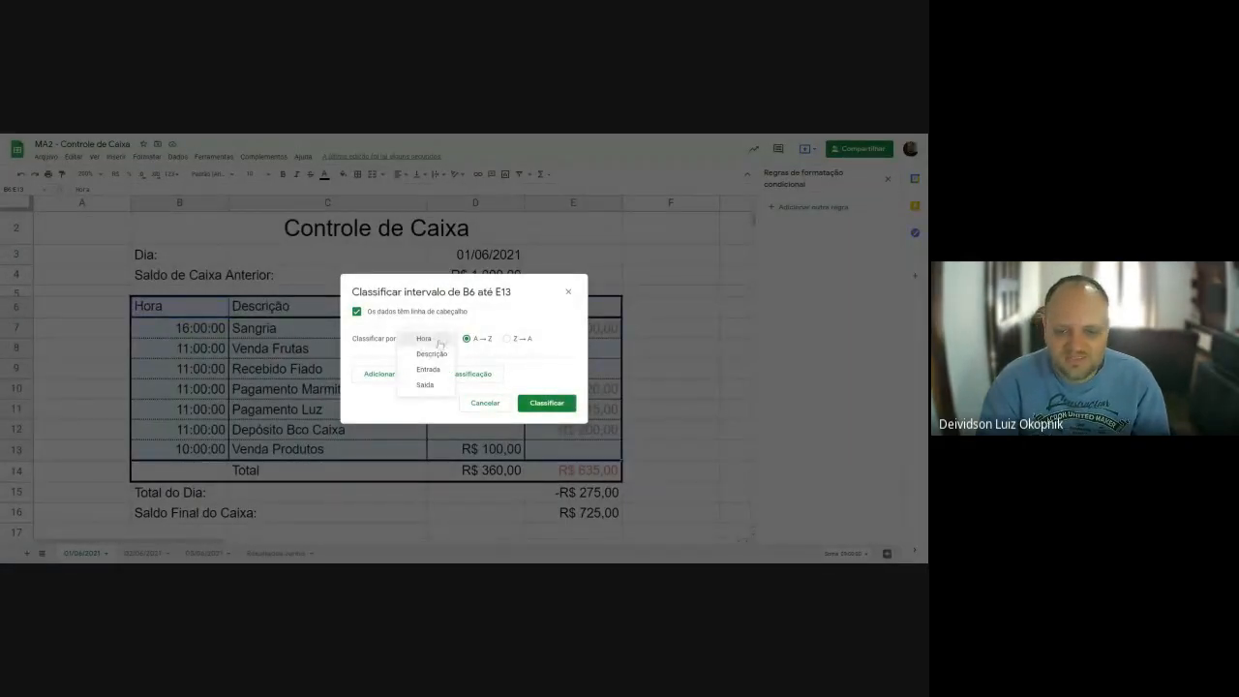
click(418, 350)
click(439, 373)
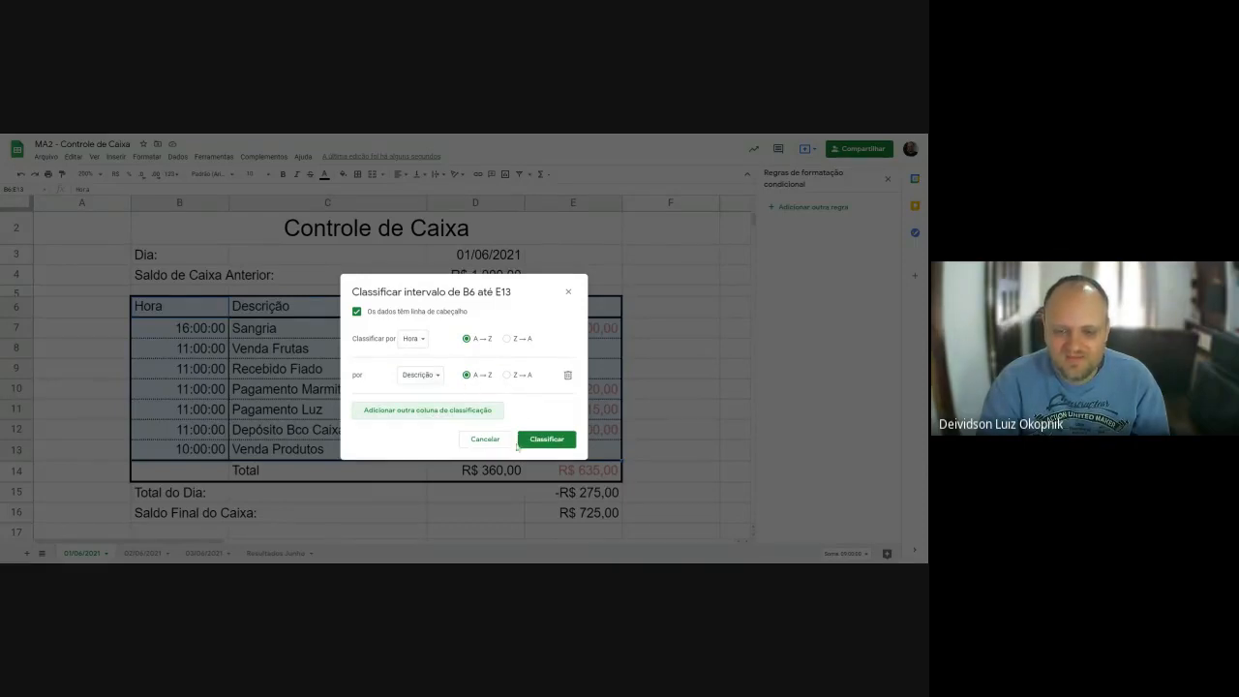
click(546, 439)
click(681, 388)
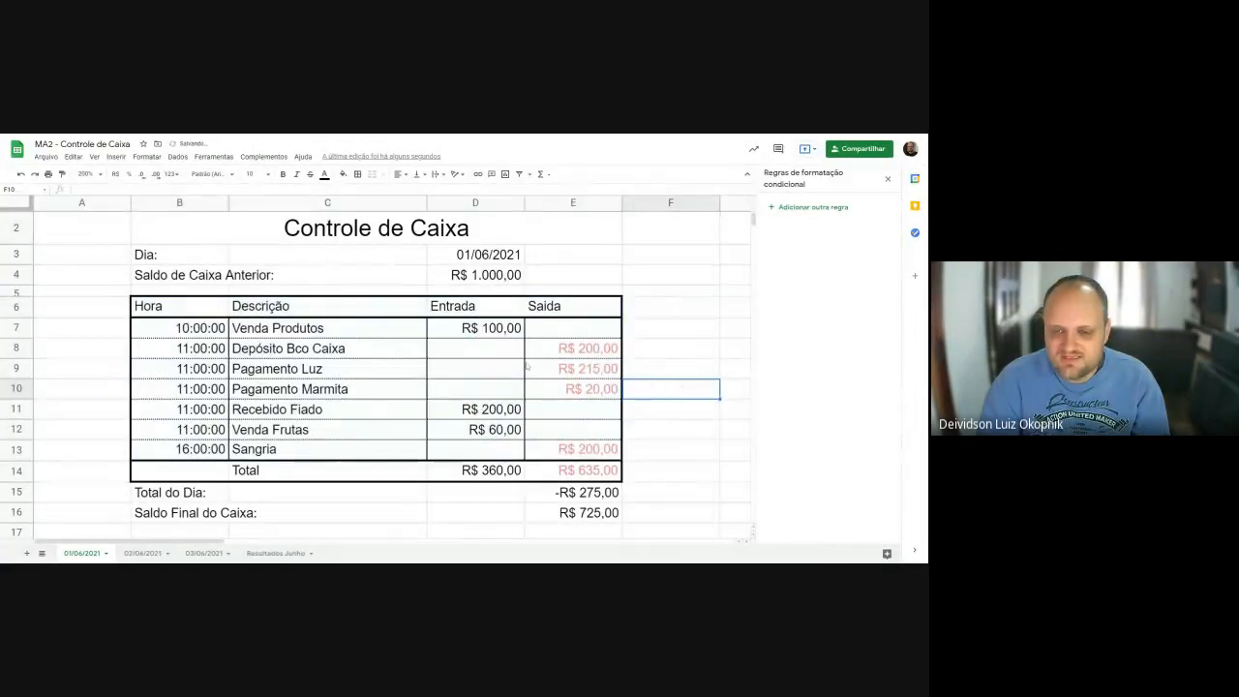
Look through the 02/06/2021, 03/06/2021 and Resultados Junho sheets to compare their table formatting.
click(143, 552)
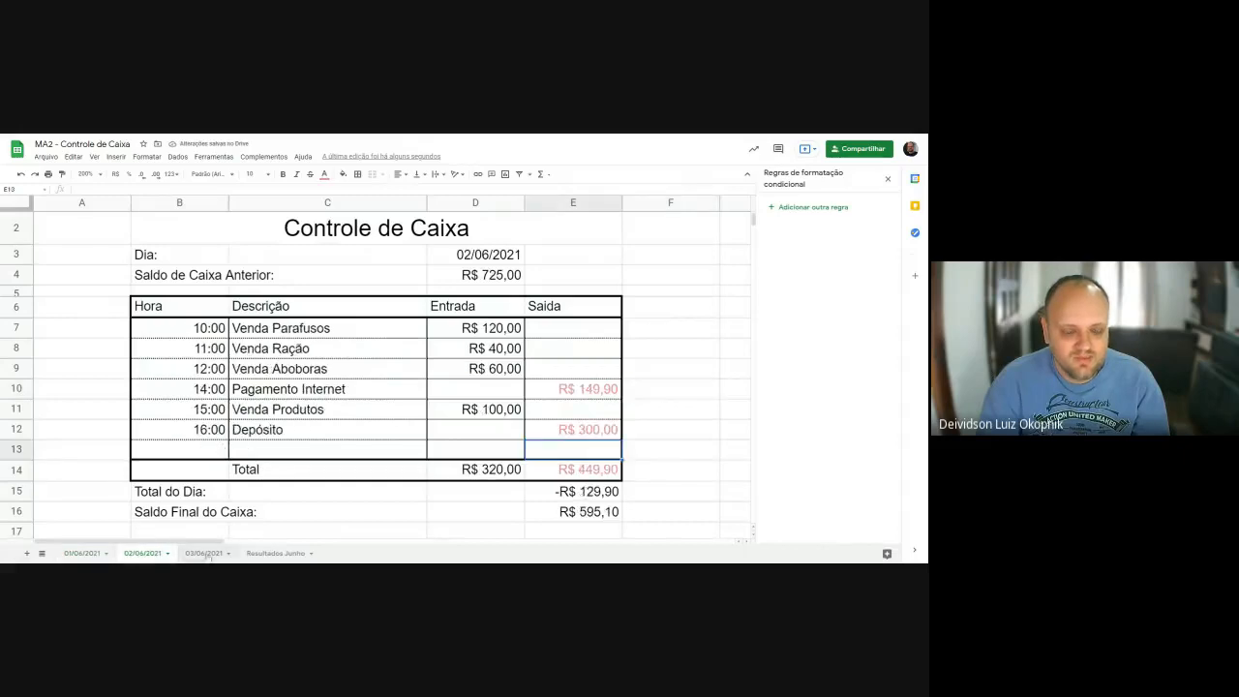
click(203, 553)
click(253, 553)
click(203, 553)
click(150, 553)
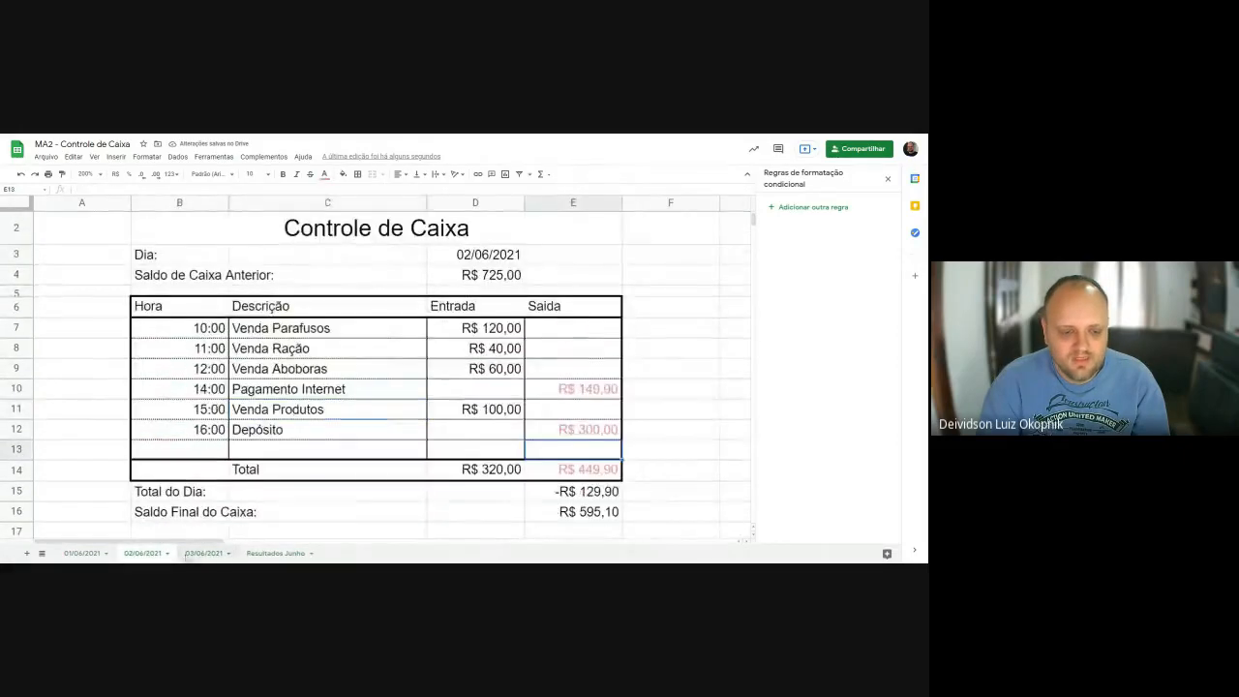
click(264, 553)
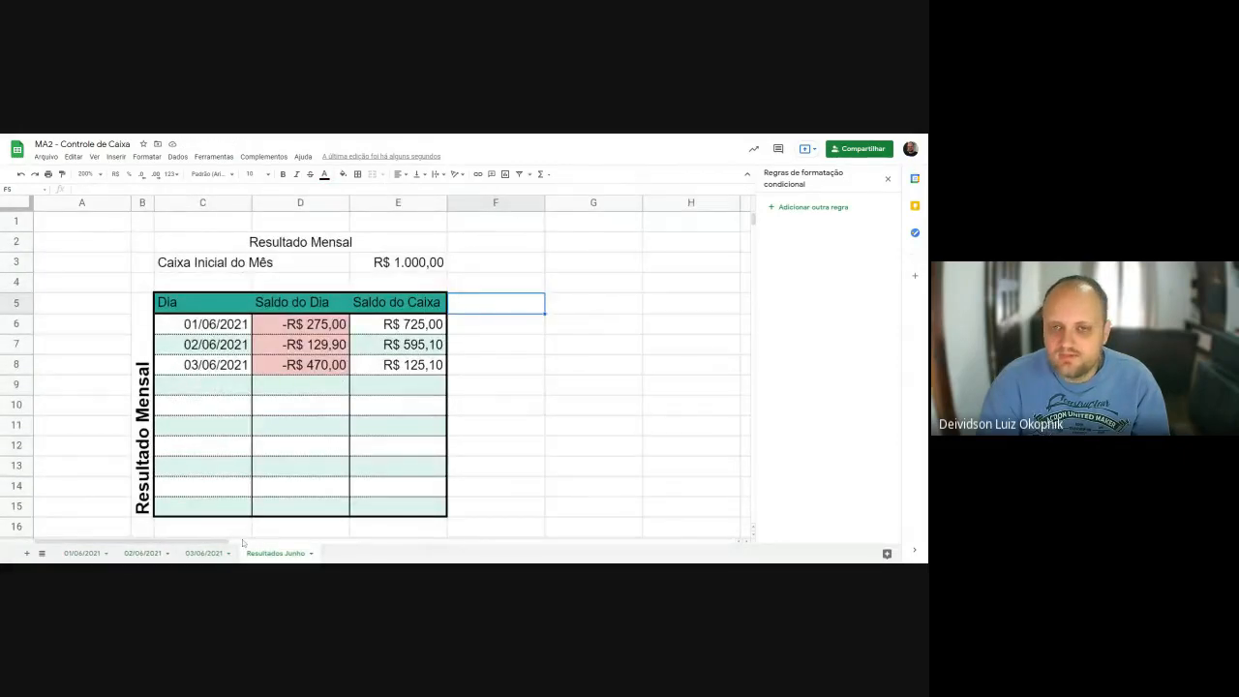
click(203, 552)
Apply alternating colors to B6:E13 on the 01/06/2021 sheet, trying several default styles and keeping the dark teal one with a header.
click(82, 552)
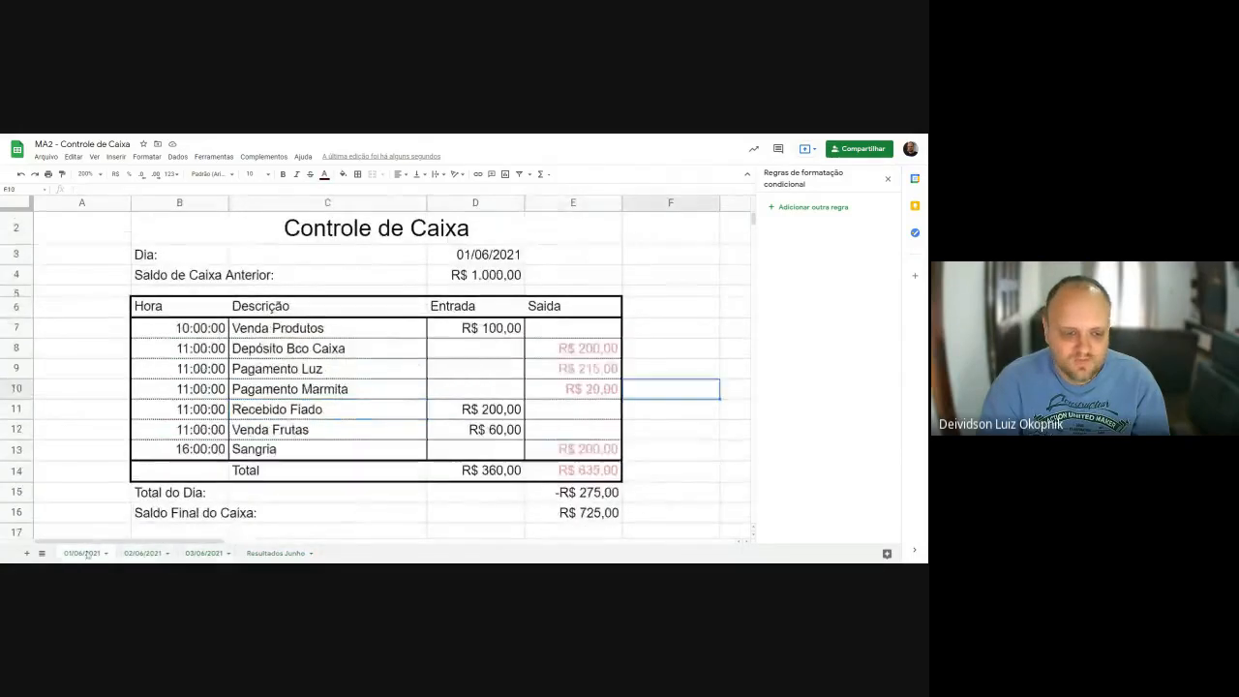
drag(184, 305, 571, 450)
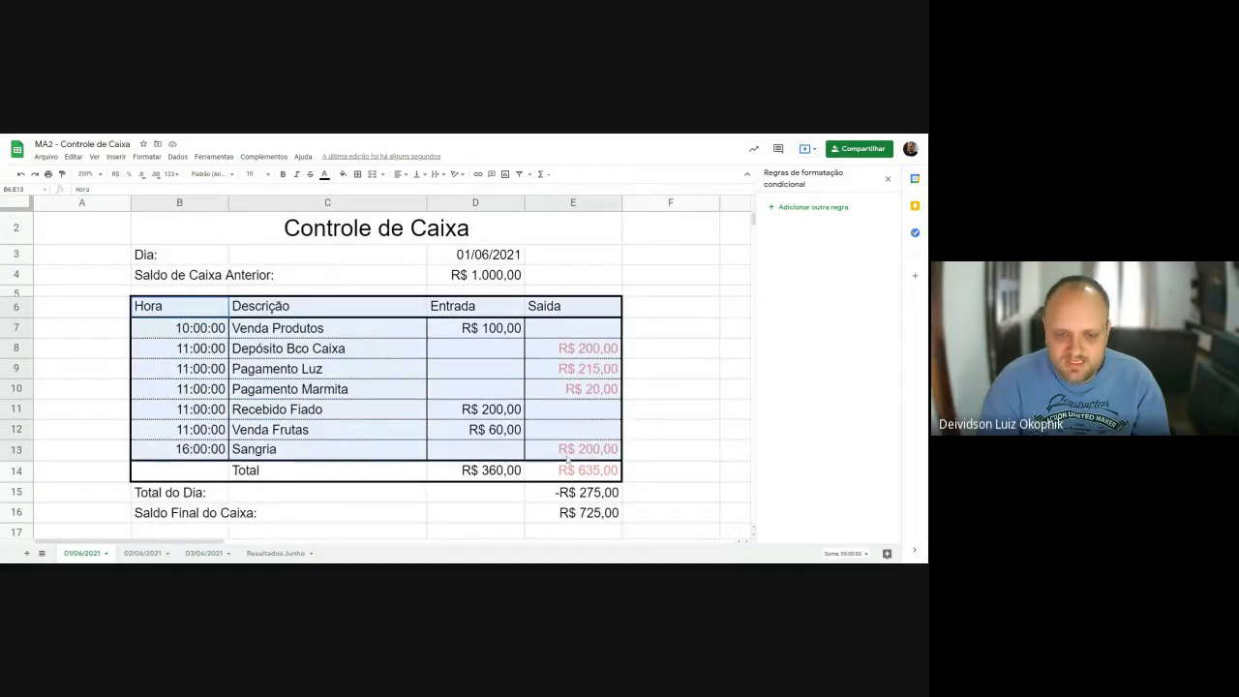
click(147, 157)
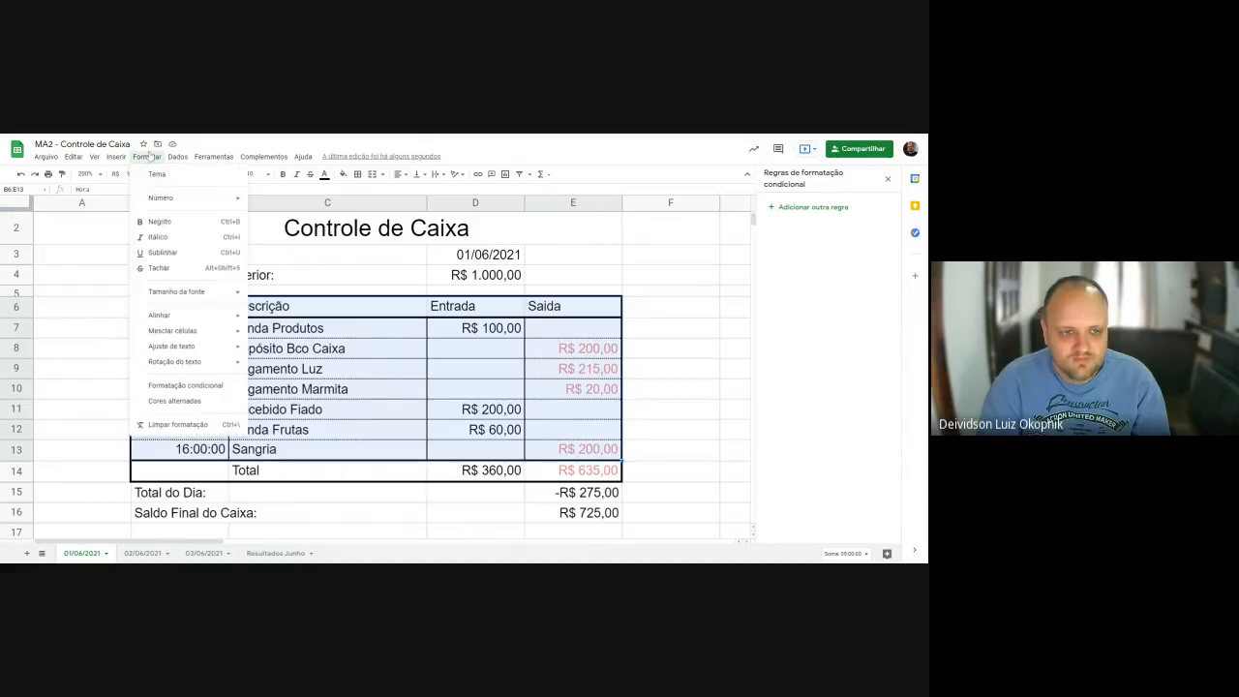
click(176, 401)
click(793, 300)
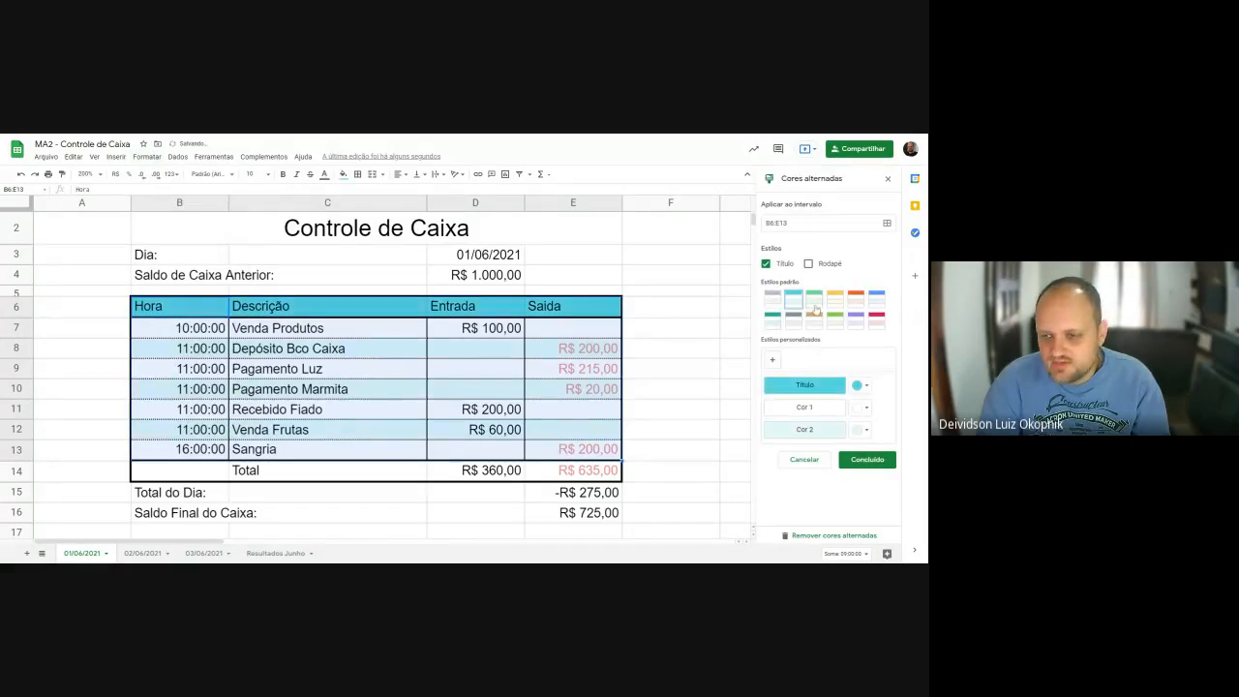
click(837, 300)
click(876, 311)
click(772, 316)
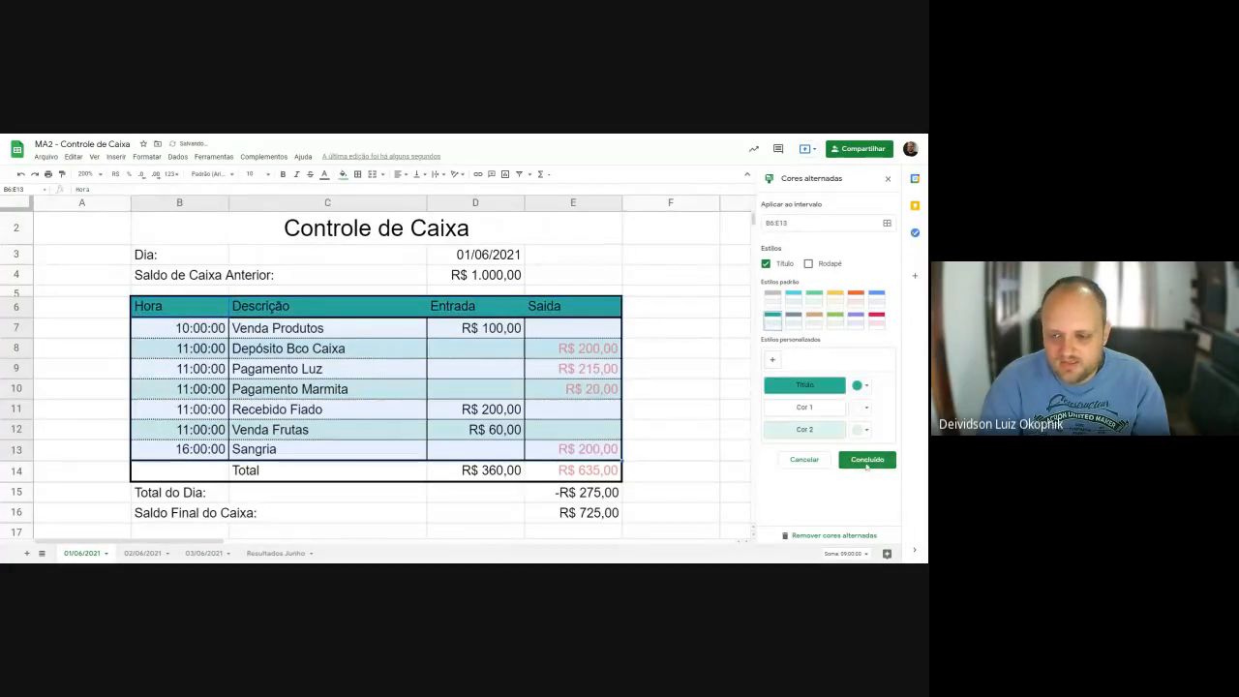
click(866, 462)
Apply the same dark teal alternating colors with a header to B6:E13 on the 02/06/2021 sheet.
click(271, 553)
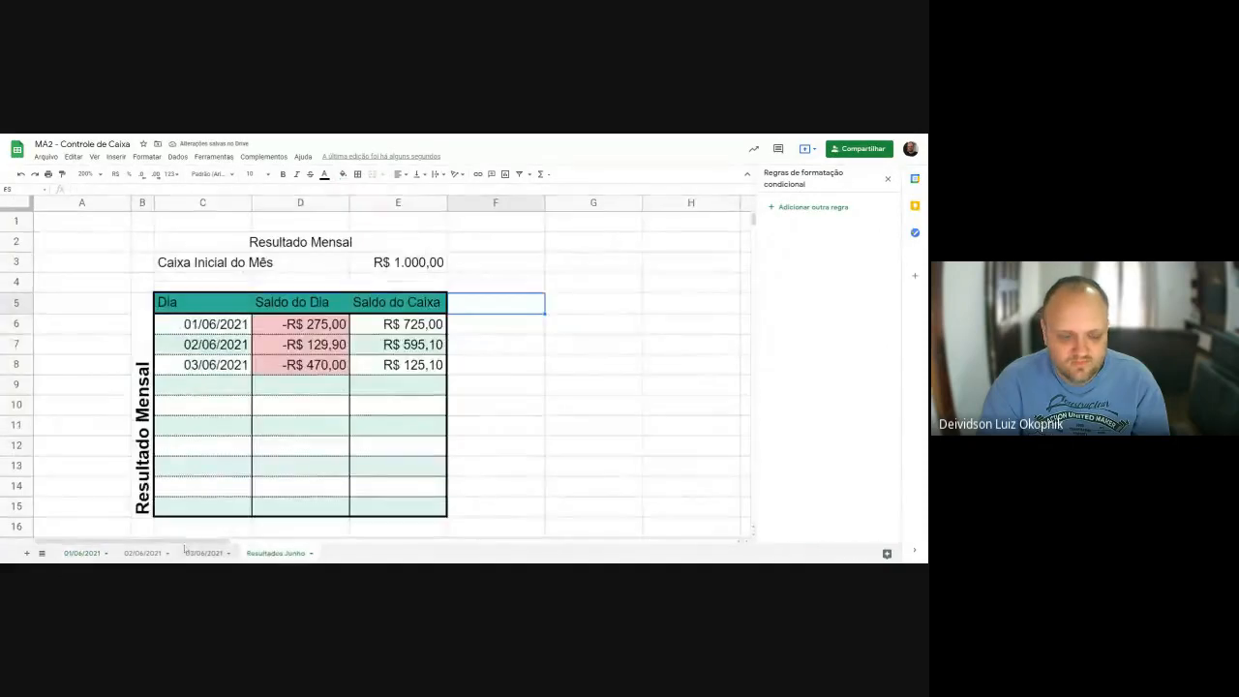
click(142, 552)
drag(218, 306, 571, 451)
click(147, 156)
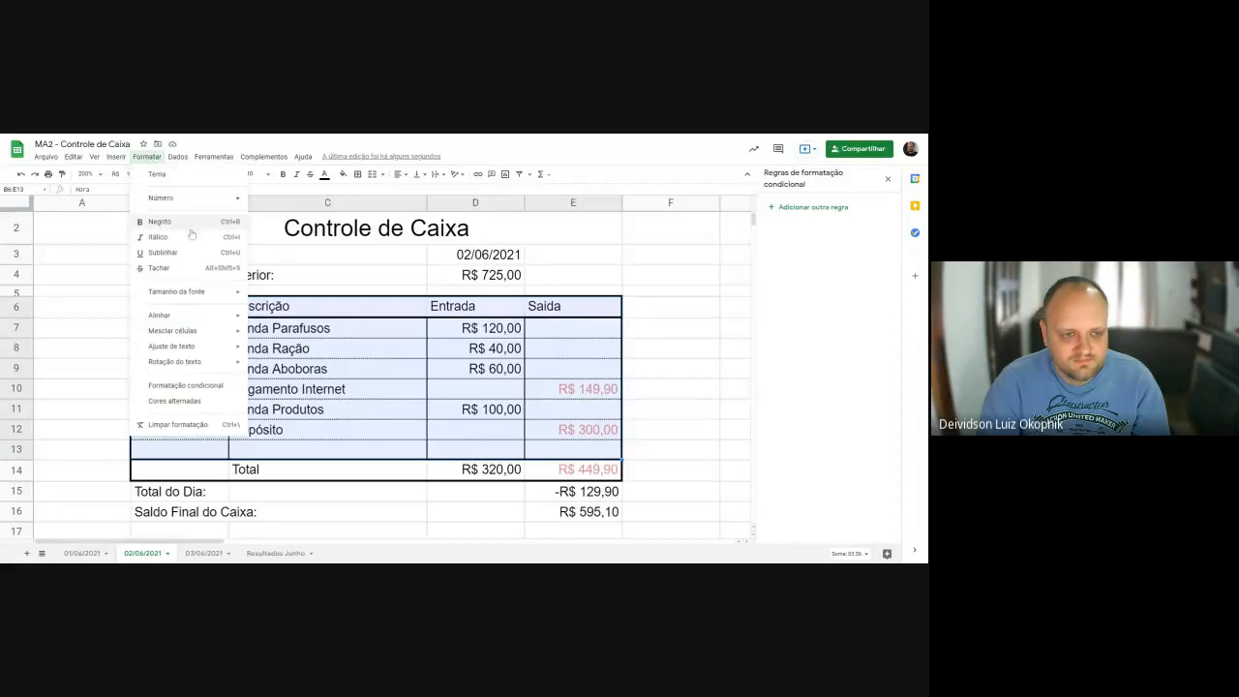
click(191, 401)
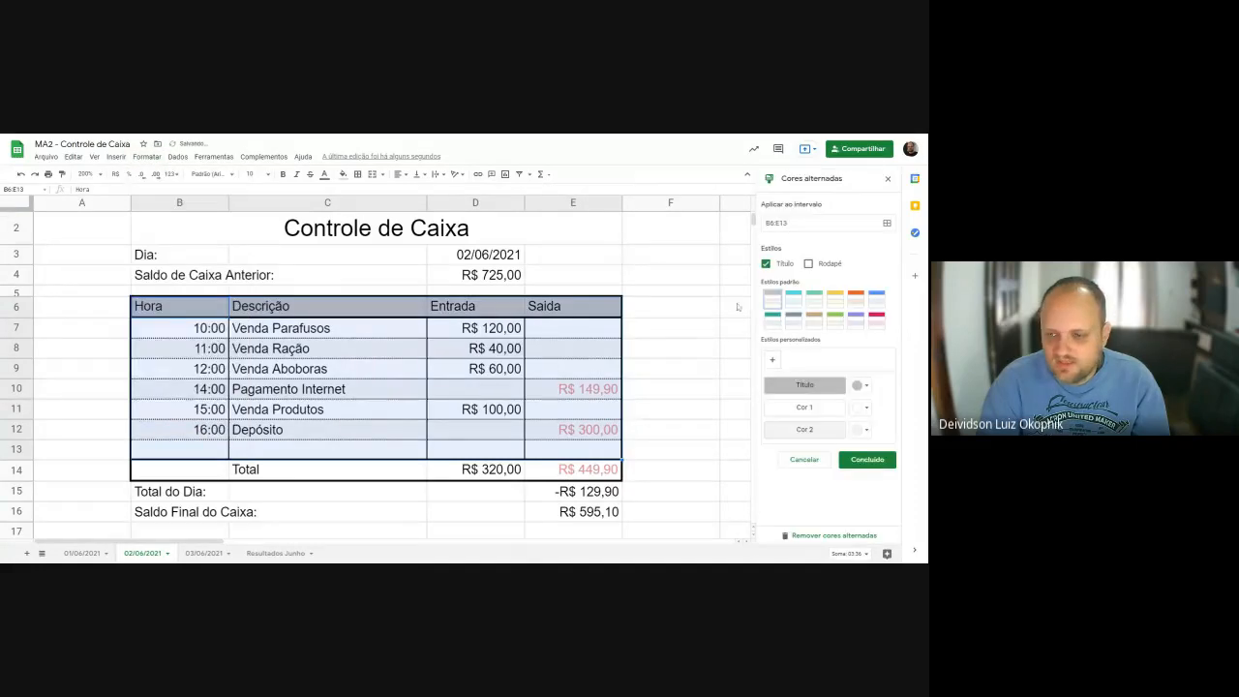
click(772, 313)
click(857, 459)
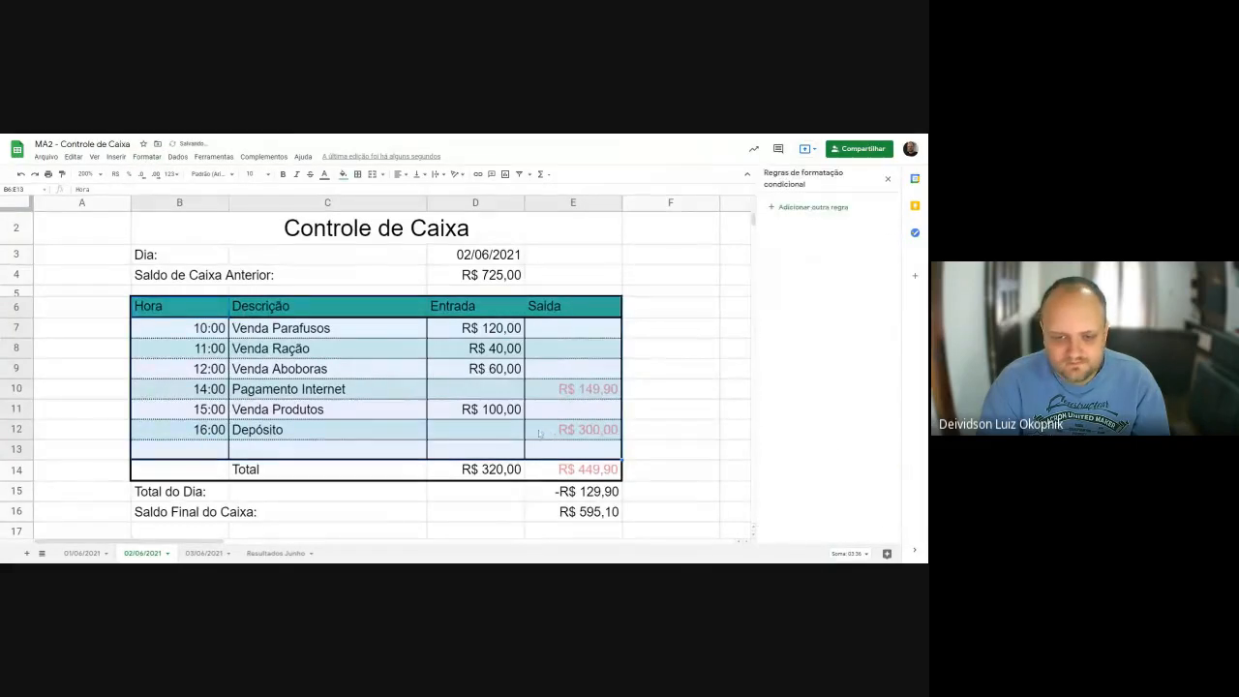
Add alternating colors to the cash table on the 03/06/2021 sheet, using the dark teal default style with a header.
click(204, 553)
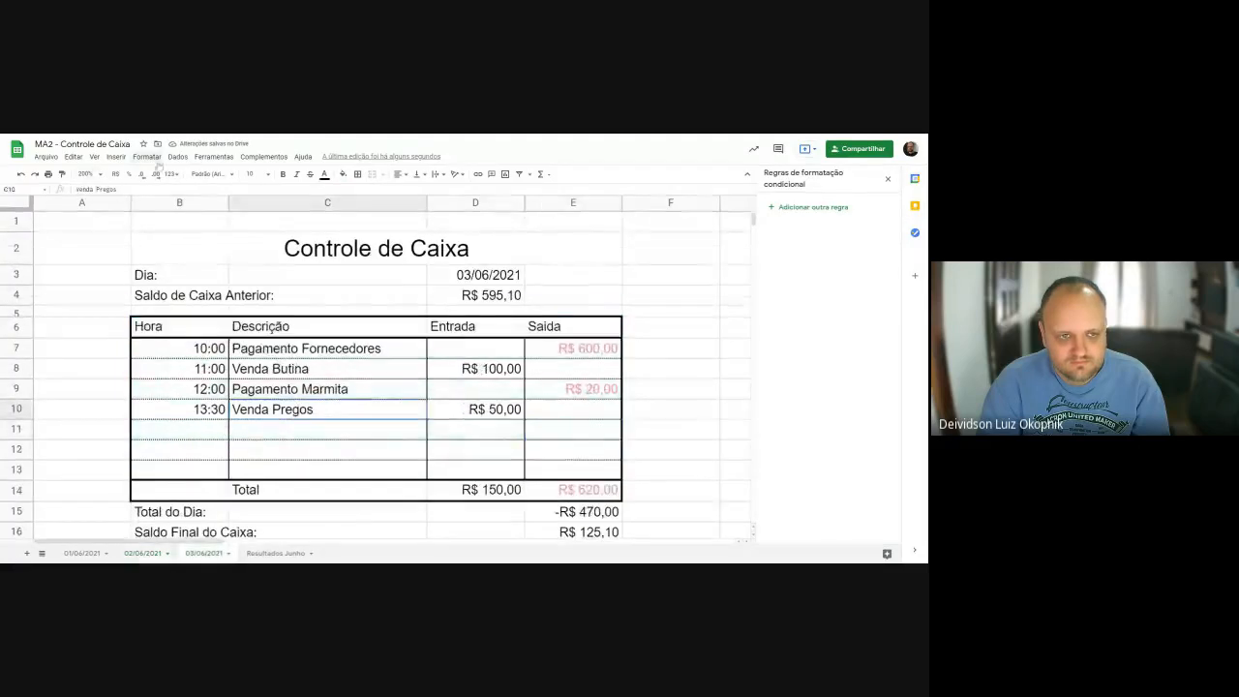
click(152, 157)
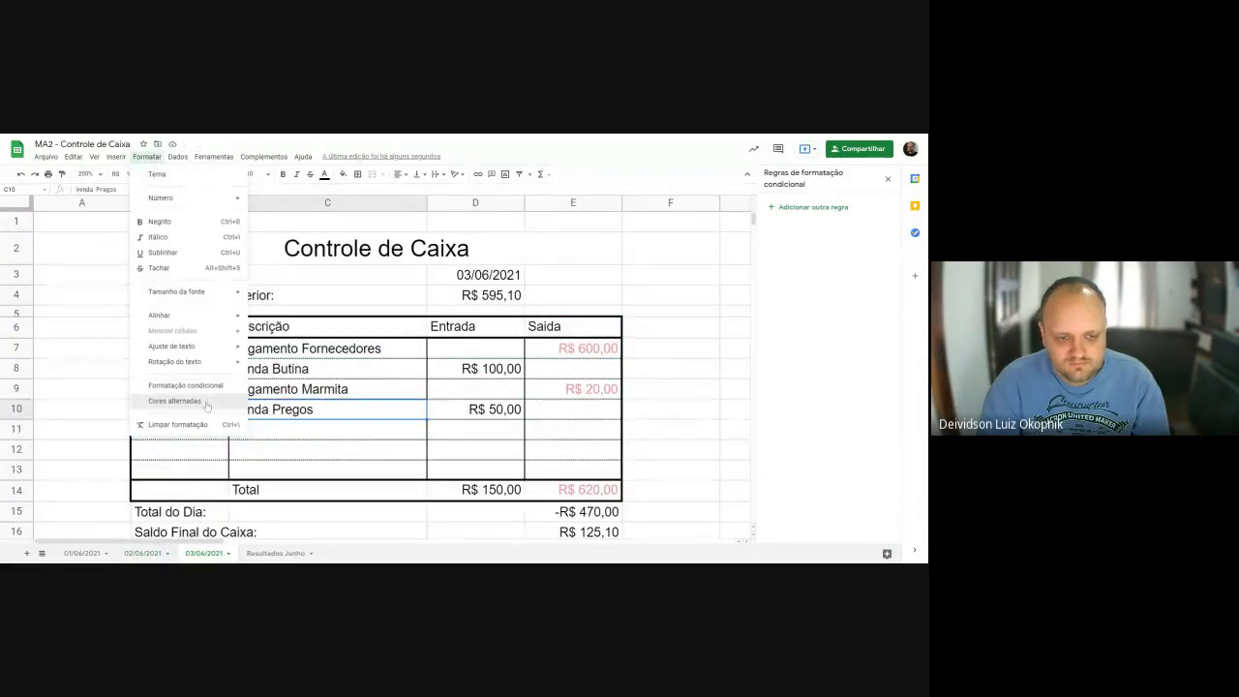
click(174, 400)
click(773, 315)
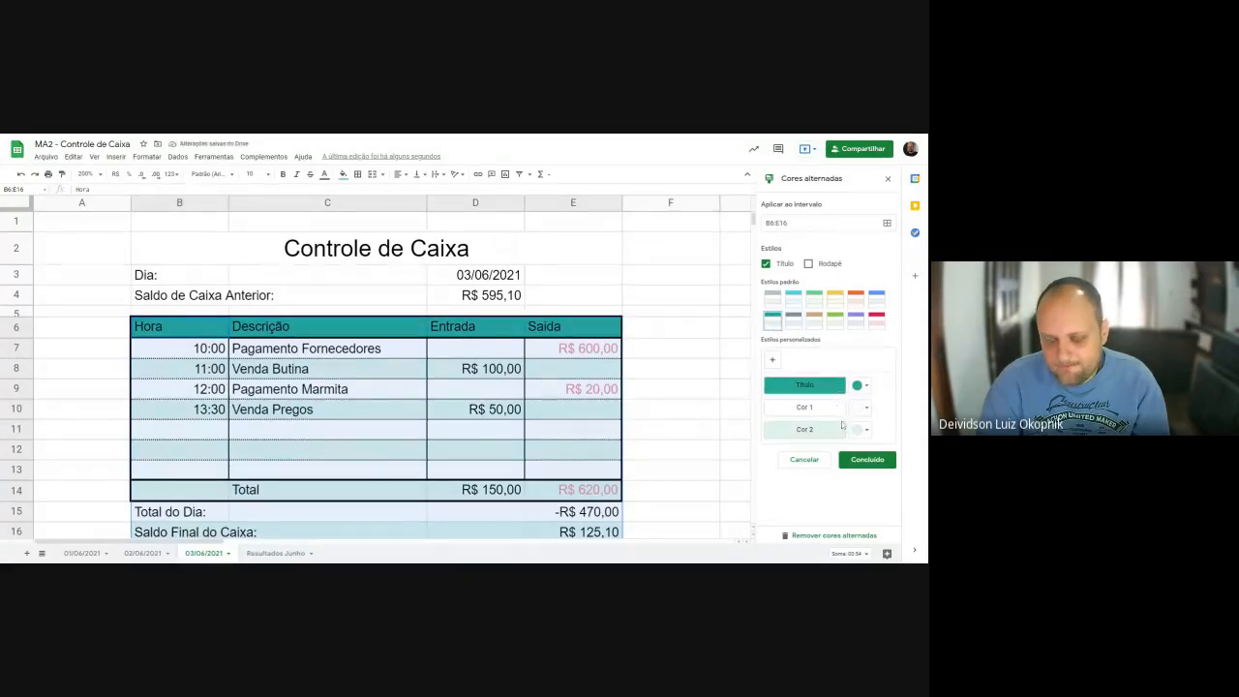
Try a stronger teal, #1cb8a9, as the second alternating color and check how the table looks.
click(859, 429)
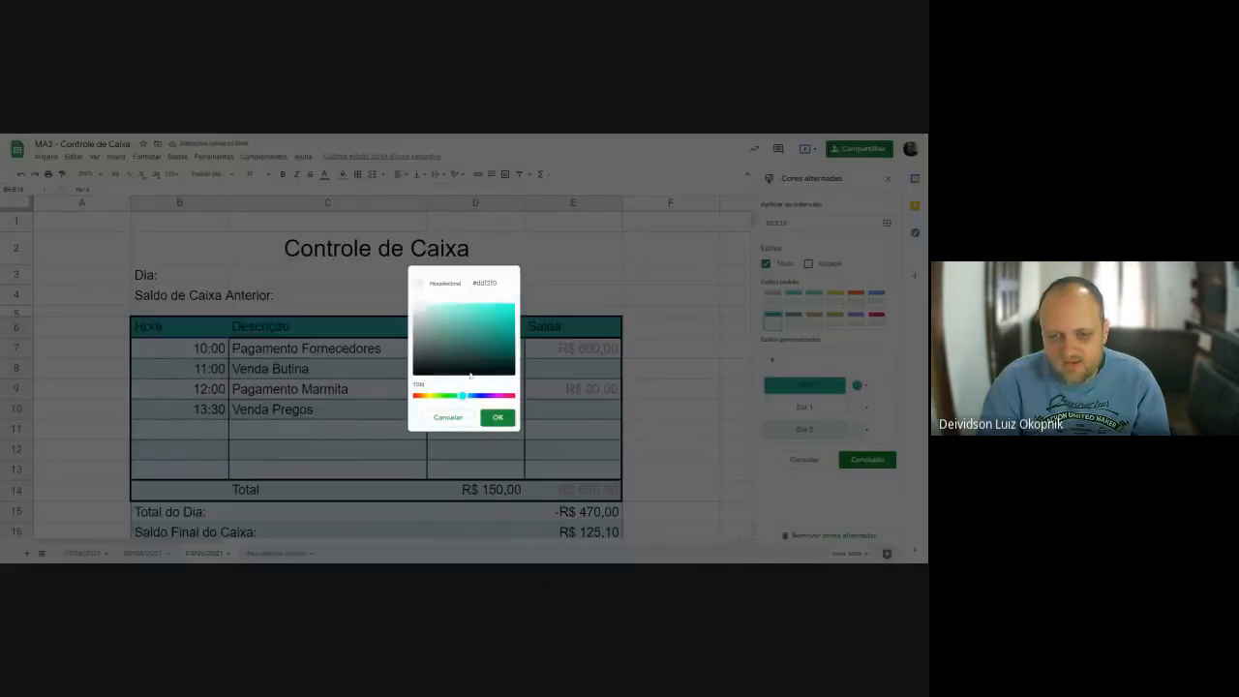
mouse_move(470, 375)
mouse_down()
mouse_move(468, 345)
mouse_move(499, 322)
mouse_up()
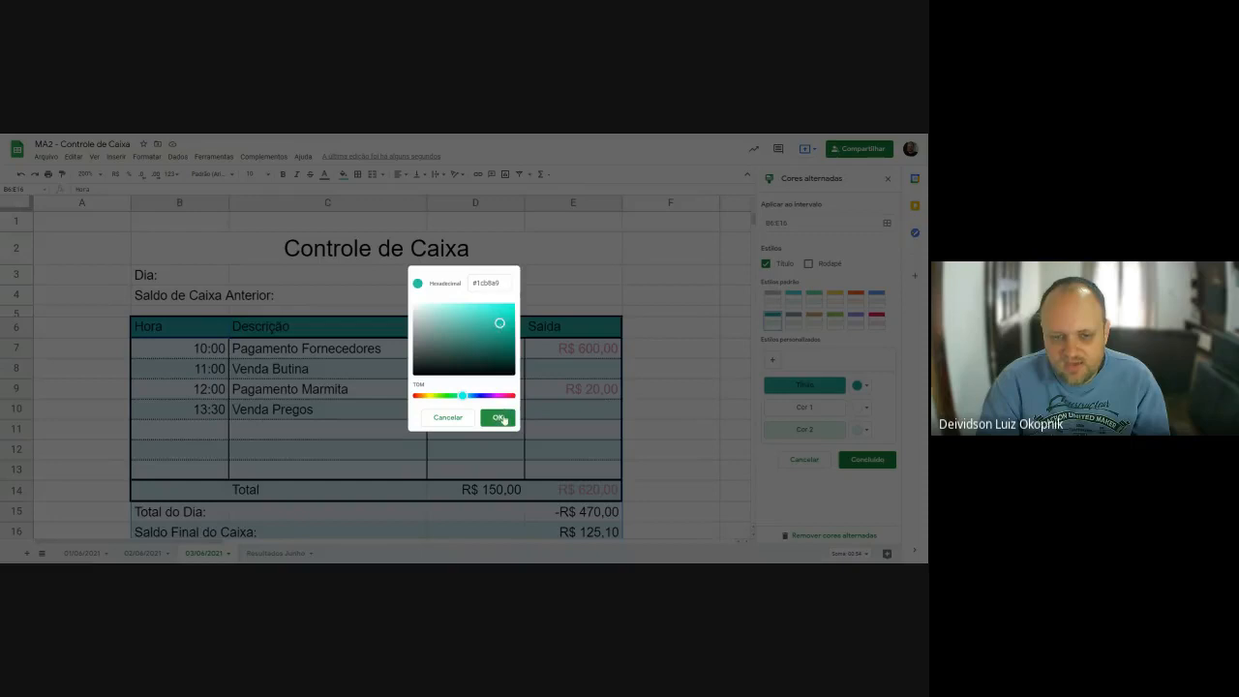
click(498, 417)
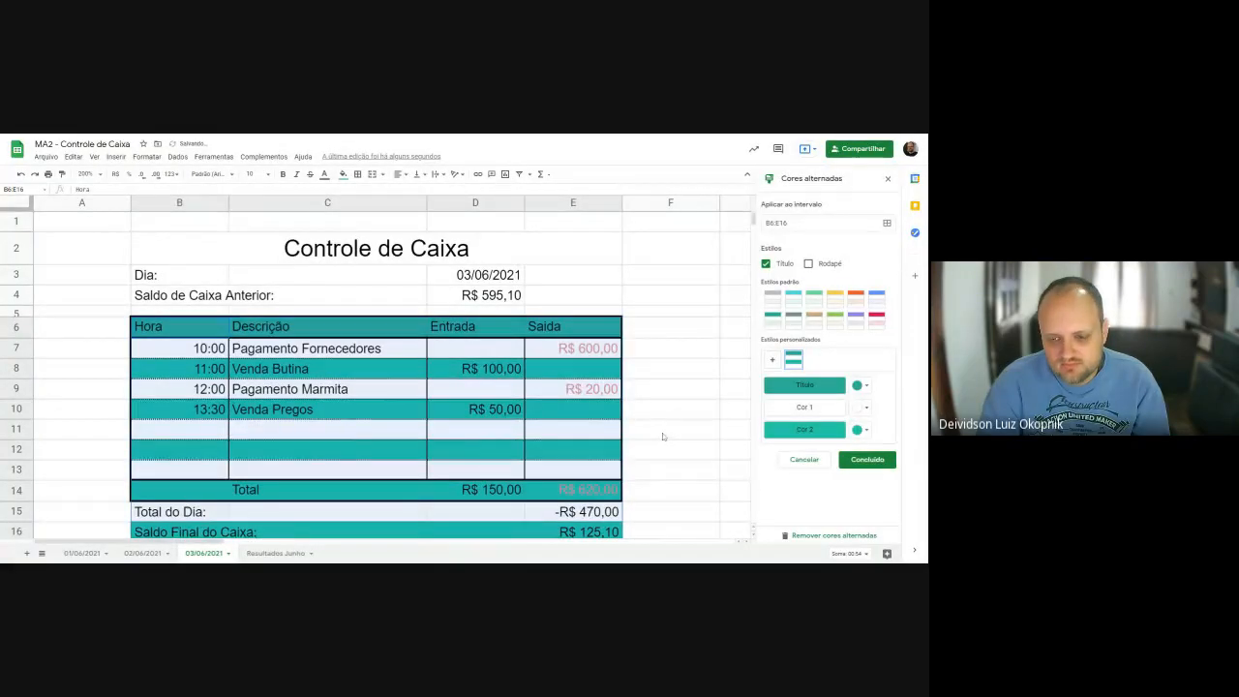
scroll(662, 436, down, 3)
scroll(613, 439, up, 3)
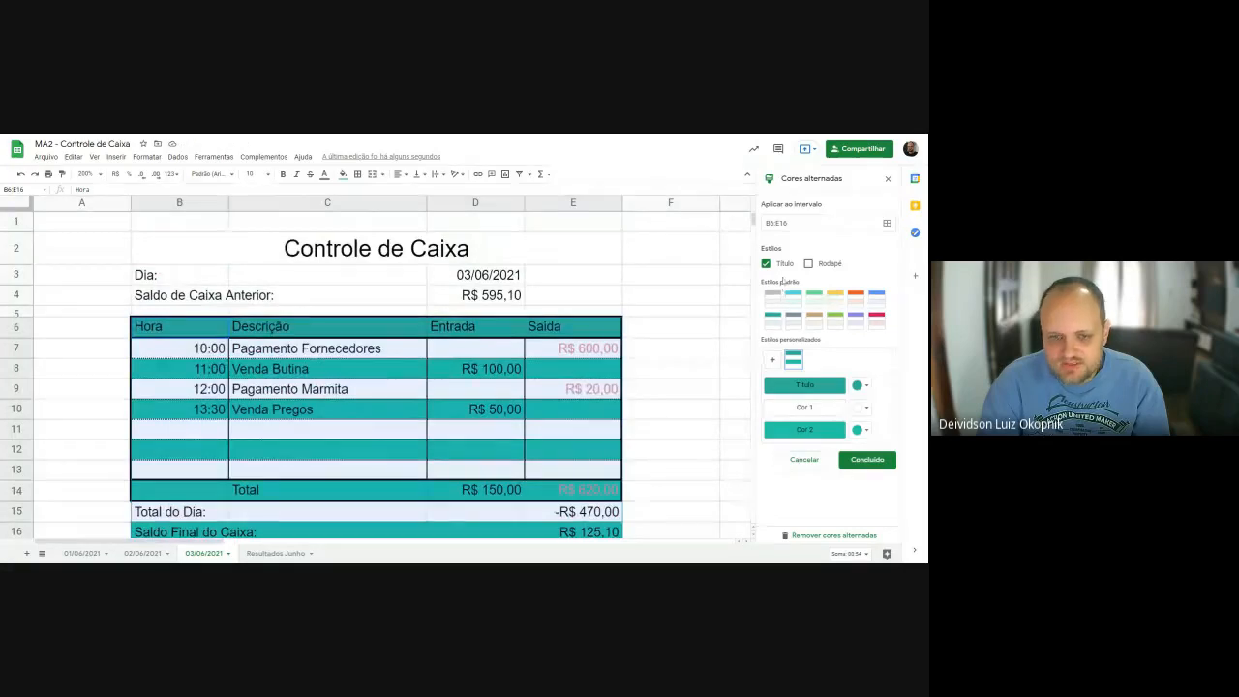
Limit the alternating colors to B6:E14, reapply the dark teal default style and add a footer color for the Total row.
drag(790, 222, 784, 222)
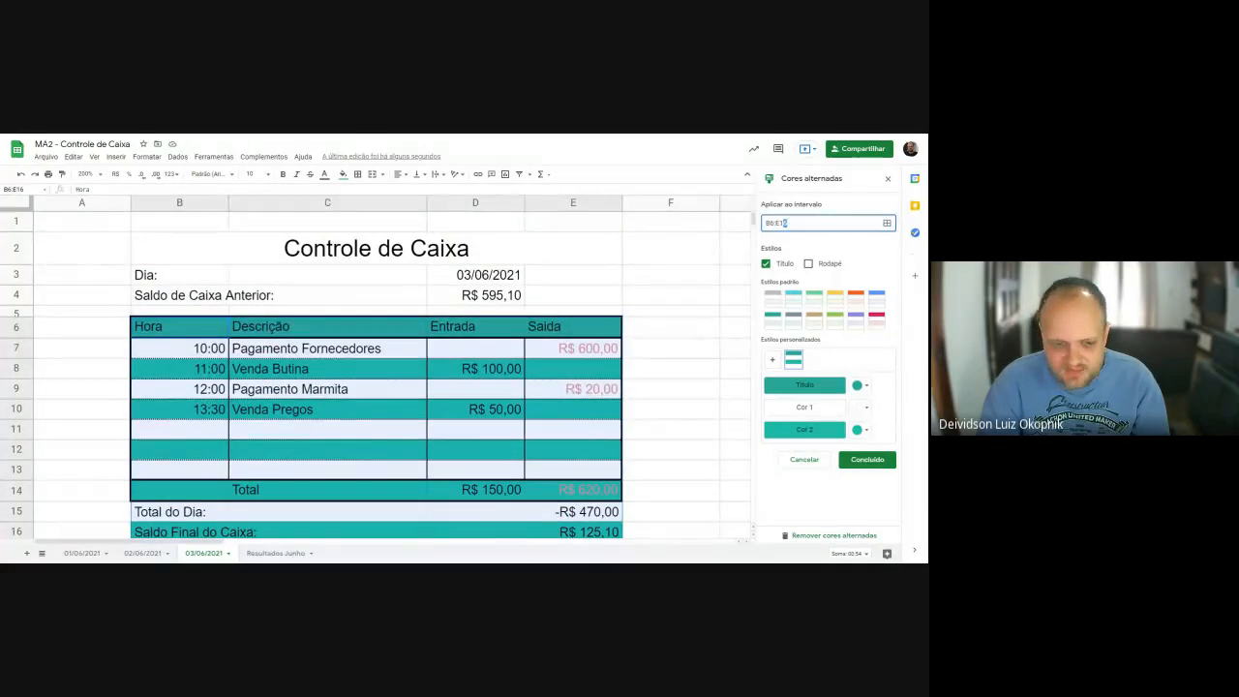
key(Return)
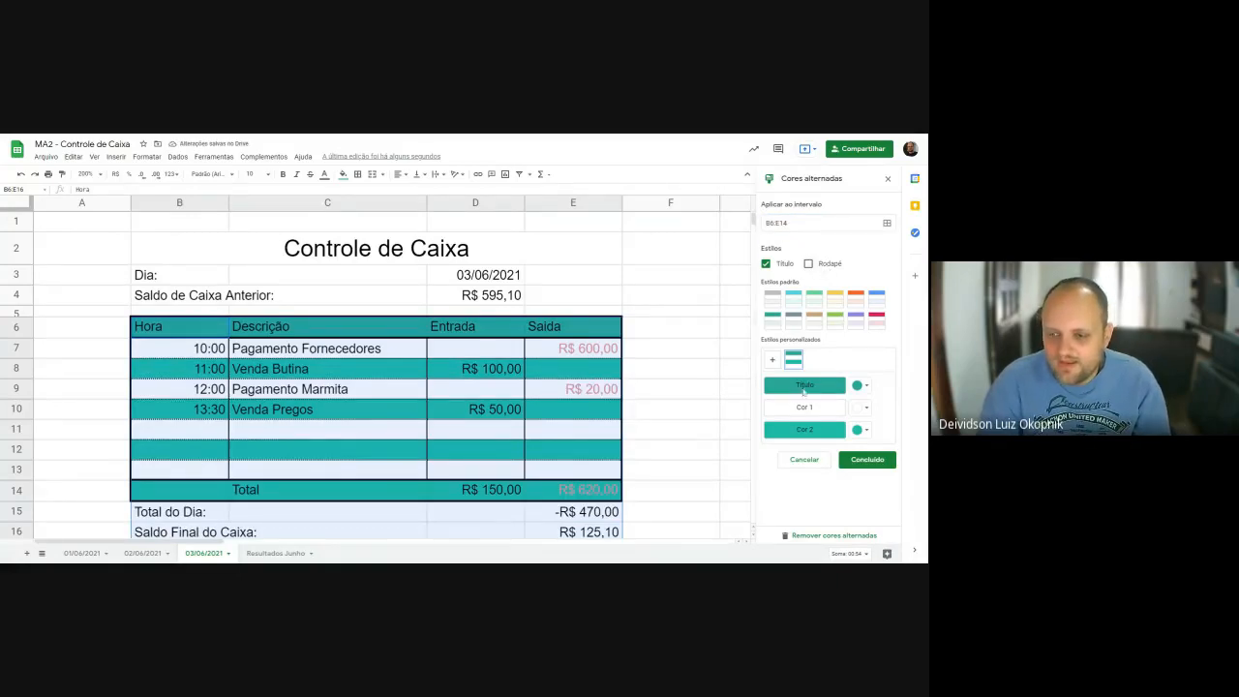
click(773, 319)
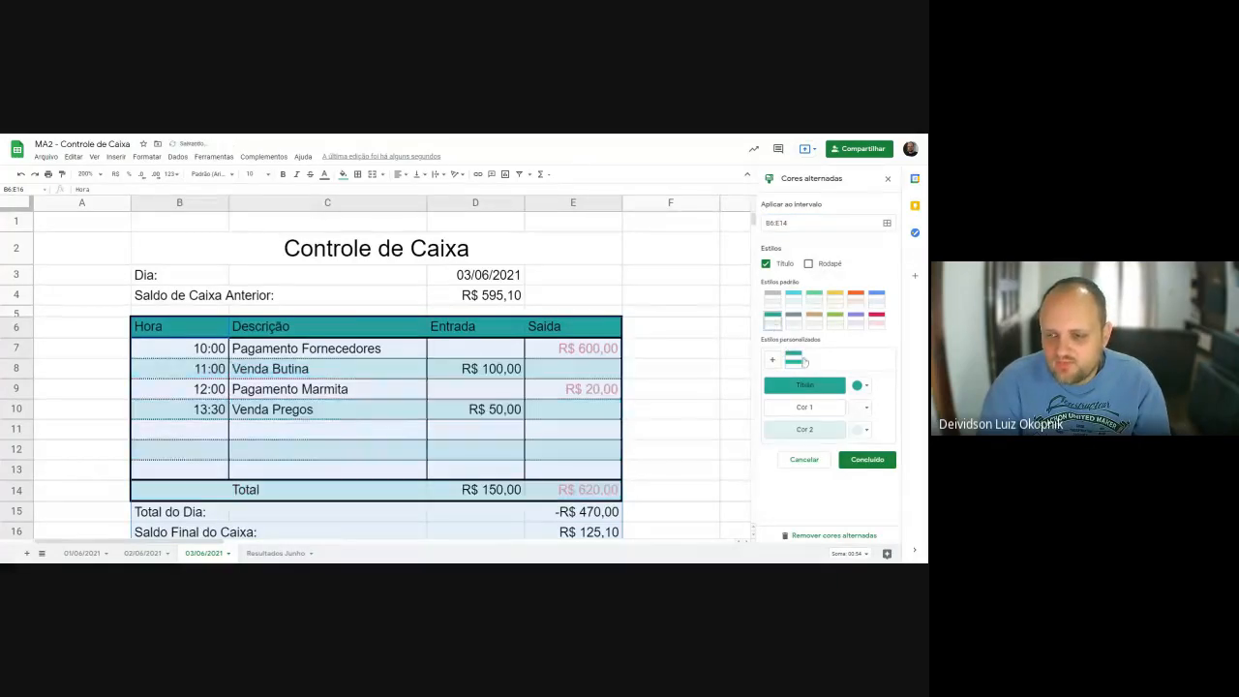
click(810, 263)
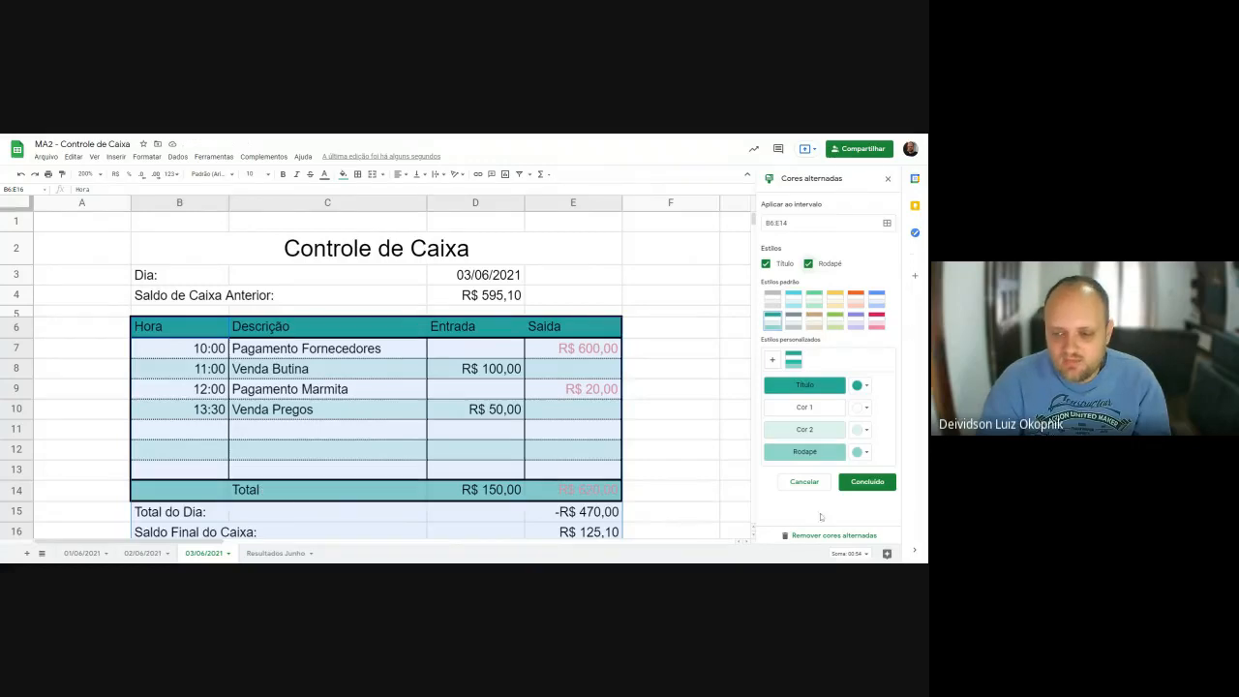
click(866, 481)
On the 01/06/2021 sheet, add a footer to the alternating colors and extend their range to B6:E14.
click(82, 552)
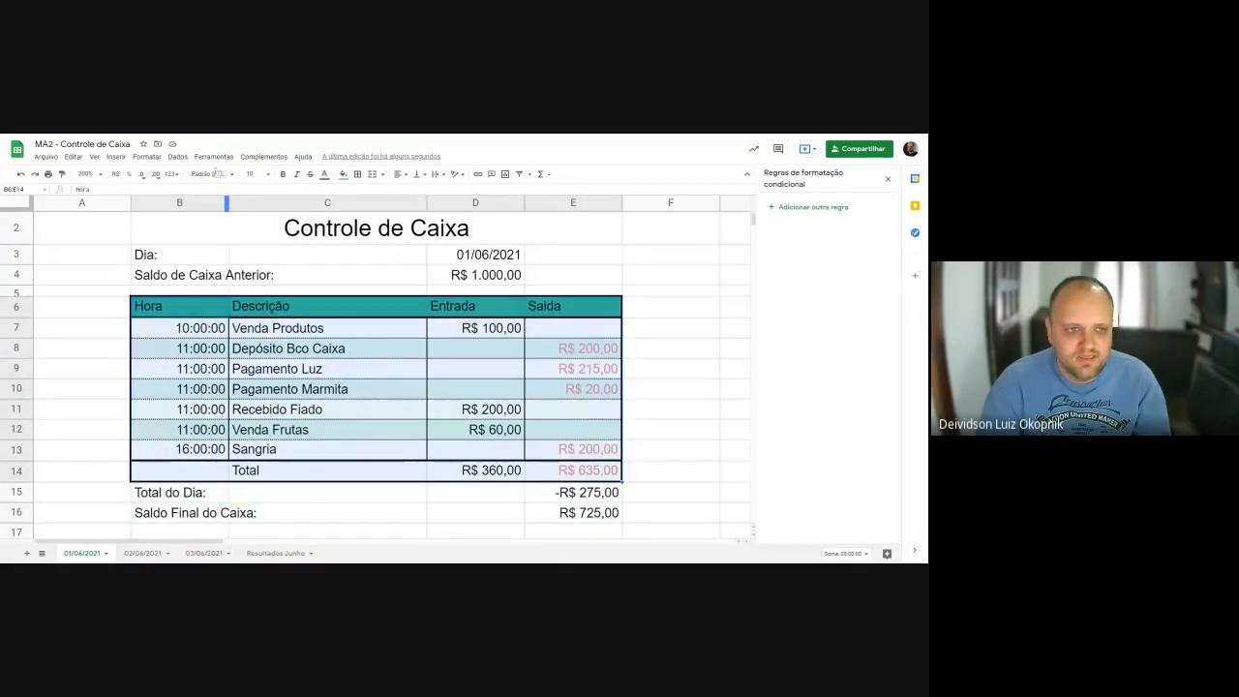
click(146, 155)
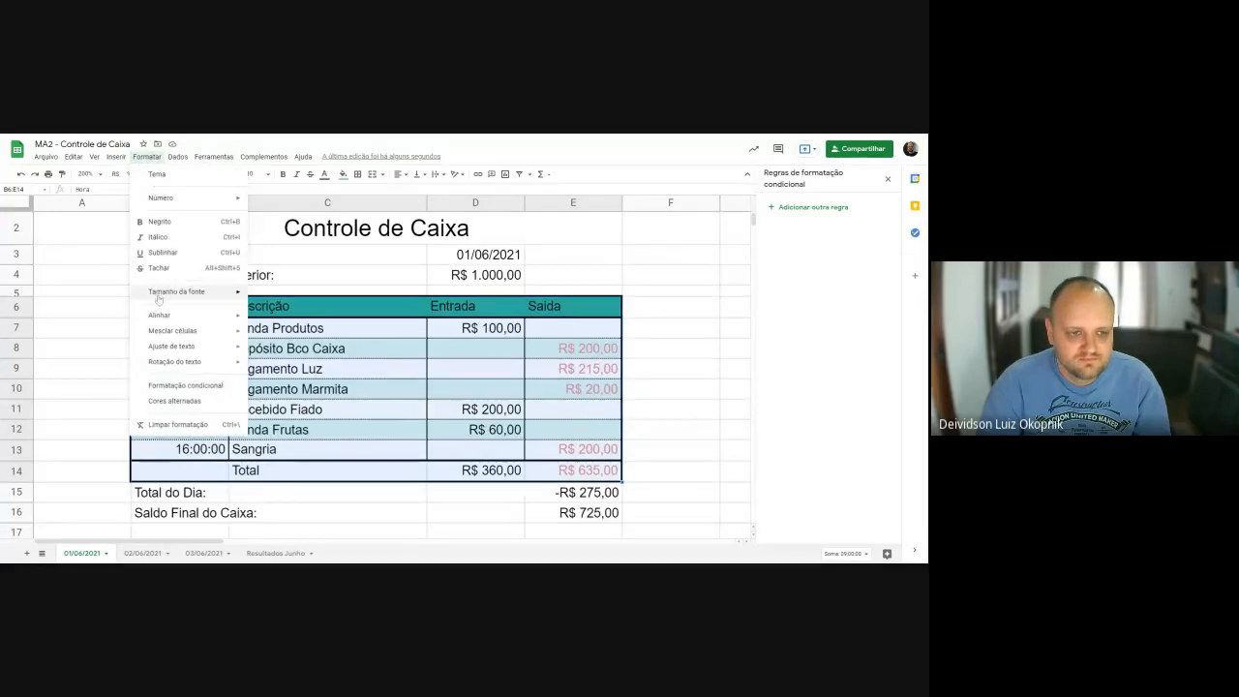
click(174, 401)
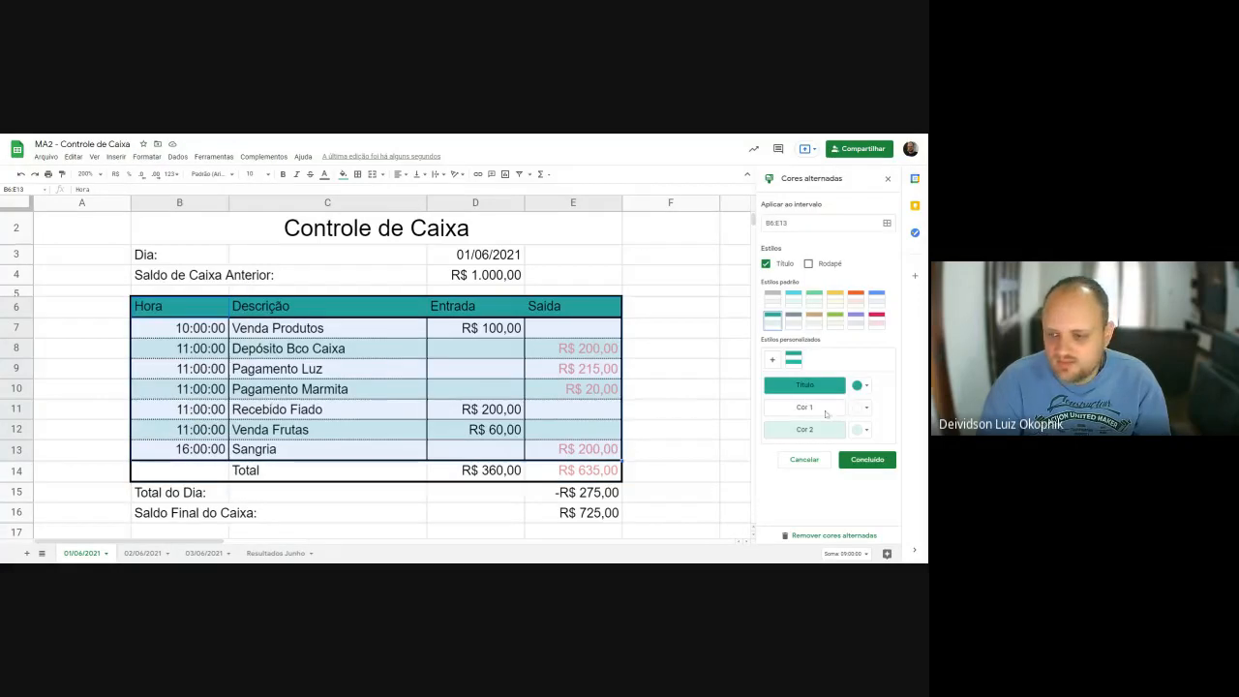
click(808, 263)
click(808, 263)
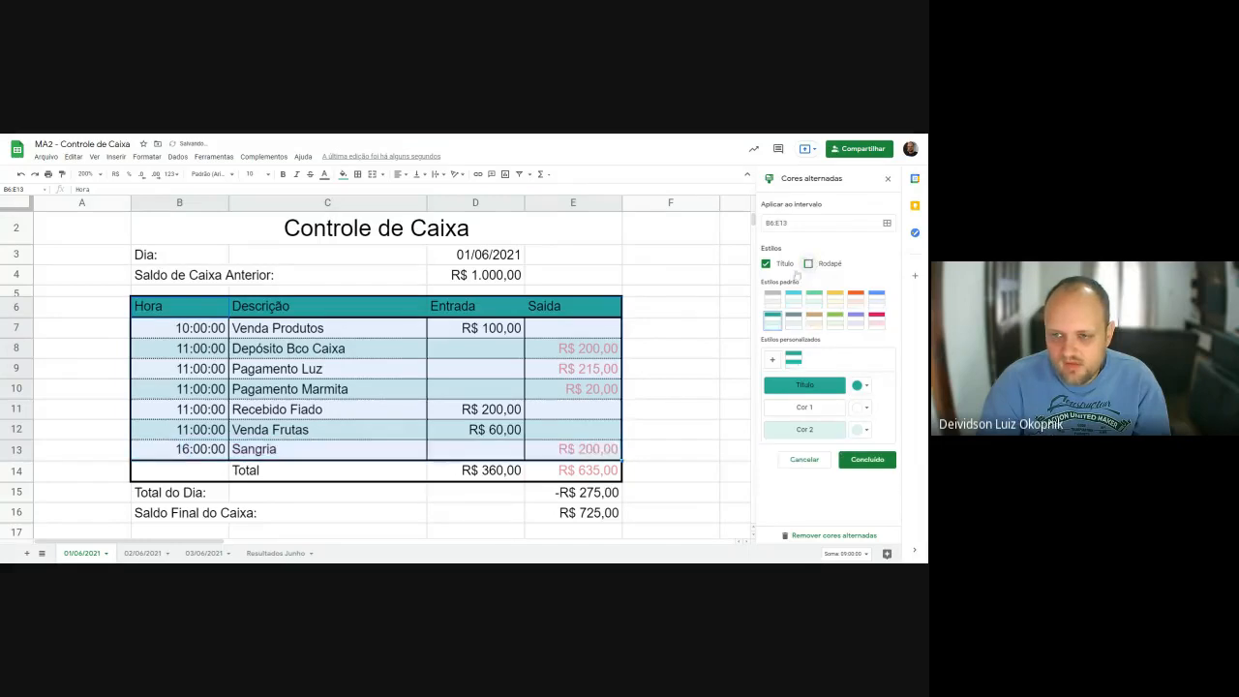
click(808, 263)
click(785, 223)
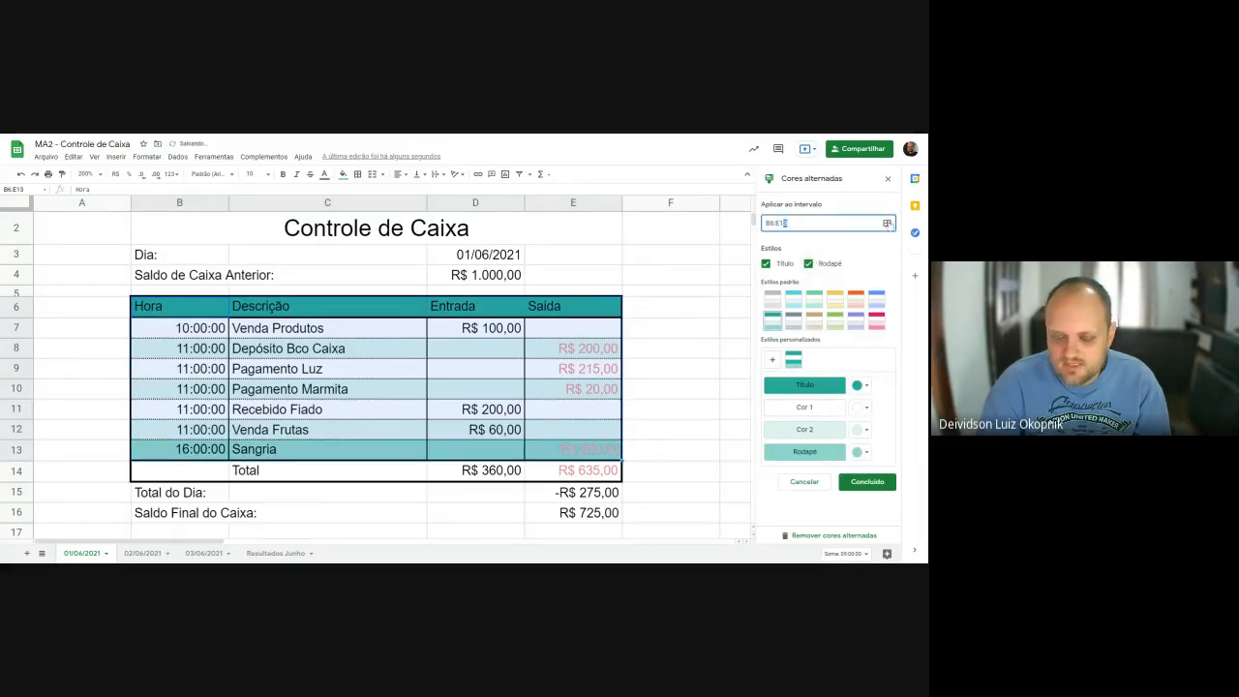
text(4)
click(867, 481)
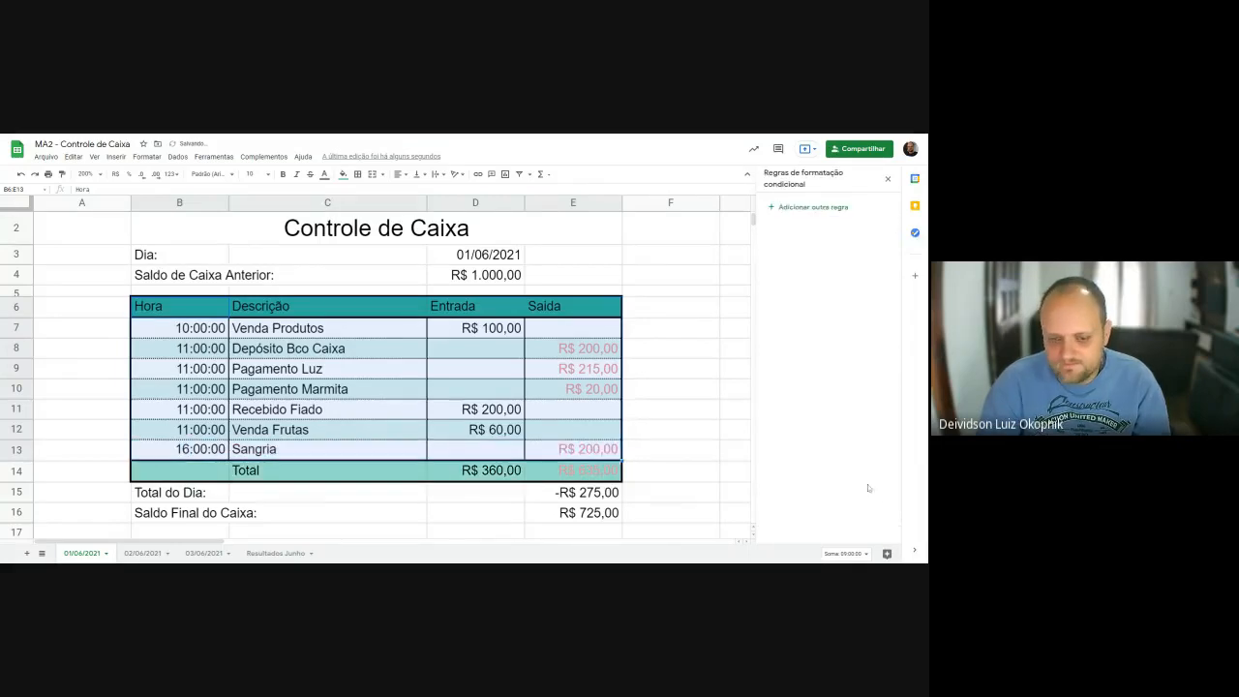
On the 02/06/2021 sheet, add a footer color to the cash table's alternating colors.
click(203, 553)
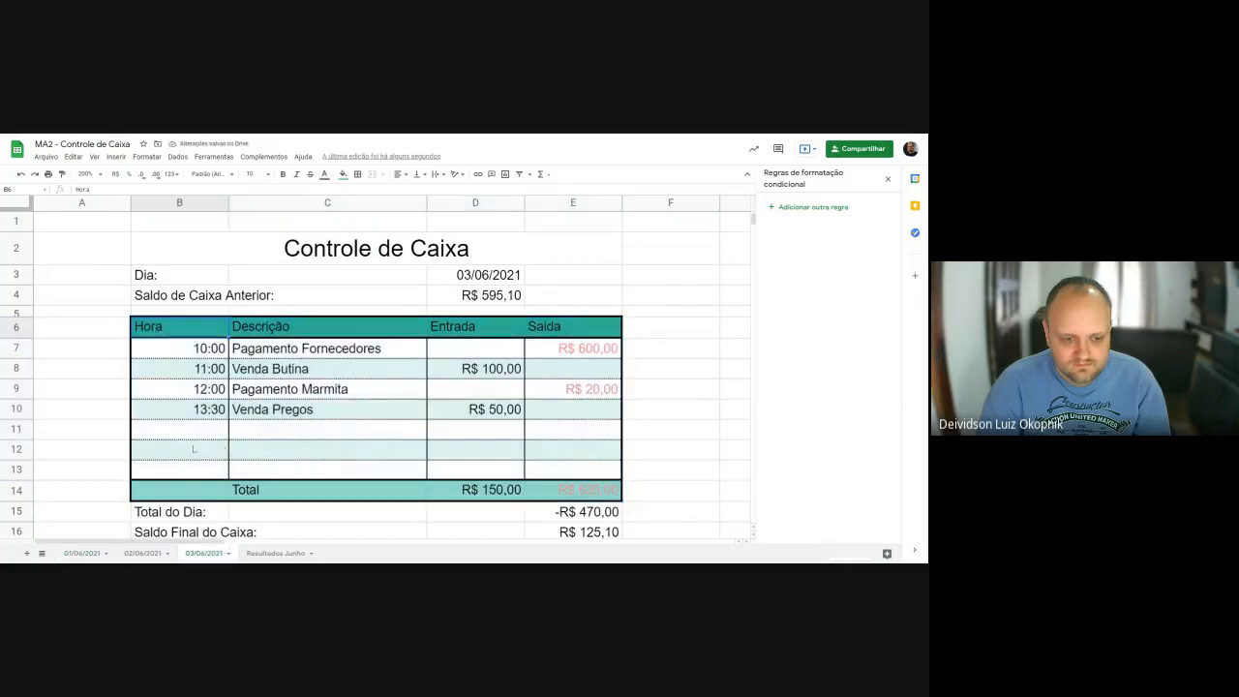
click(143, 553)
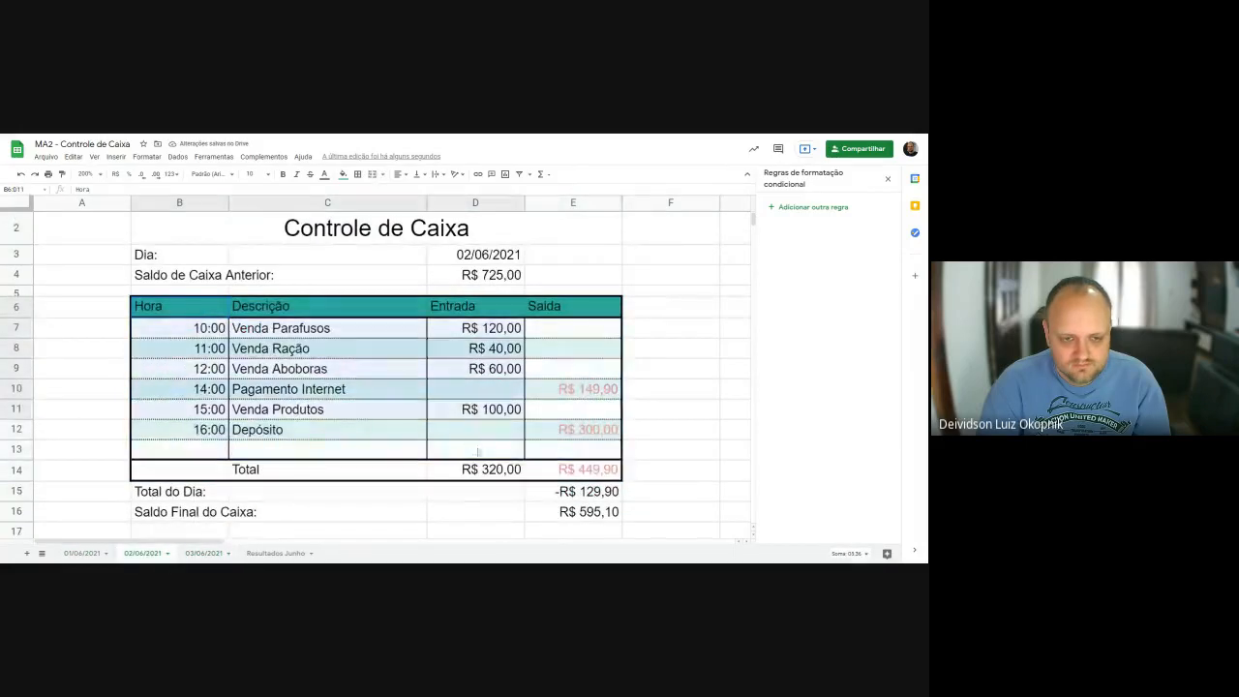
click(146, 156)
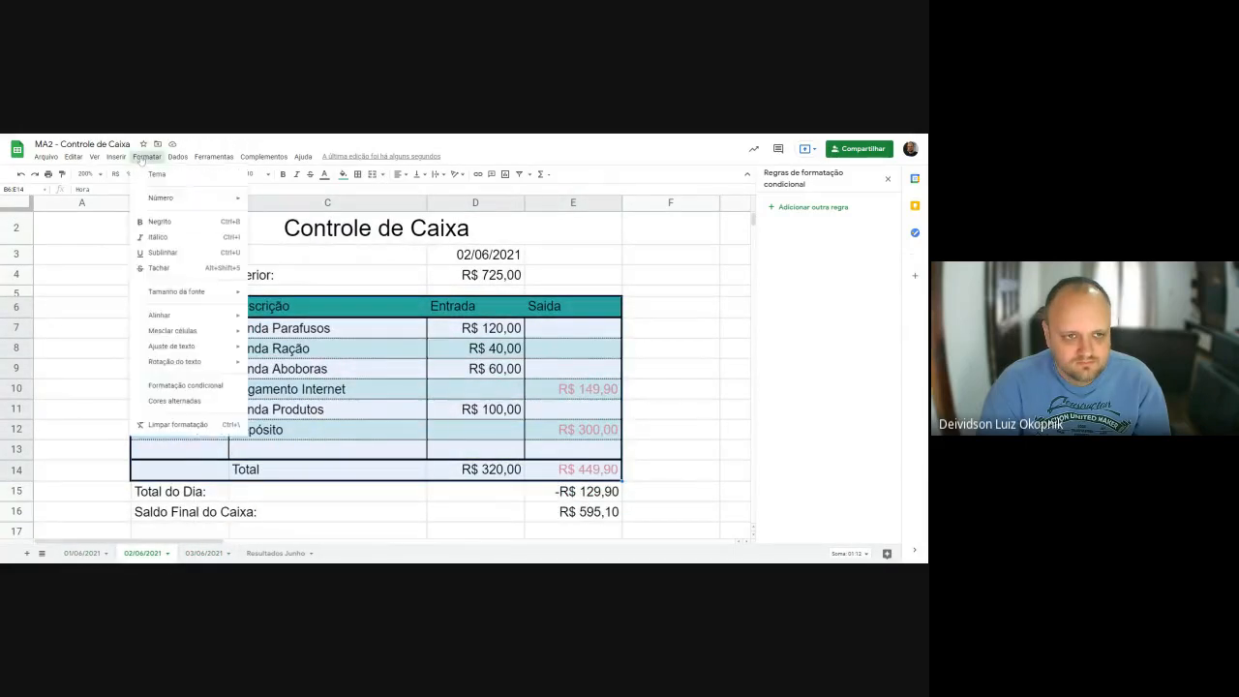
click(174, 399)
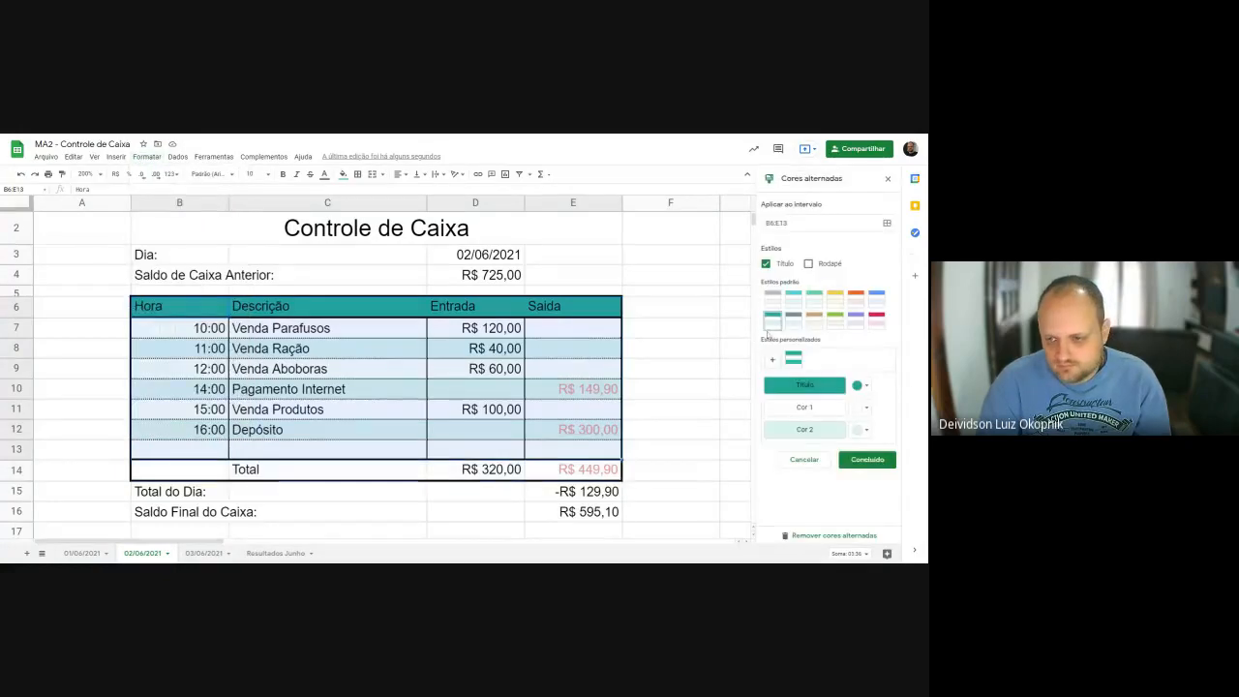
click(808, 263)
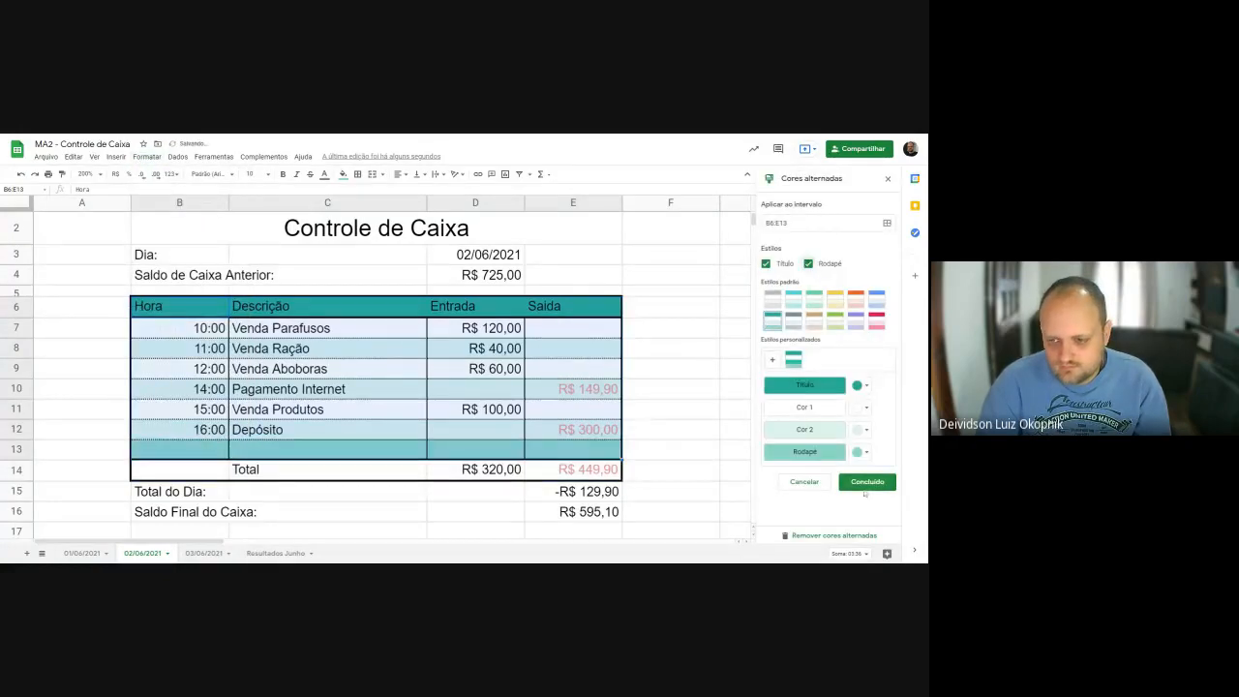
click(855, 483)
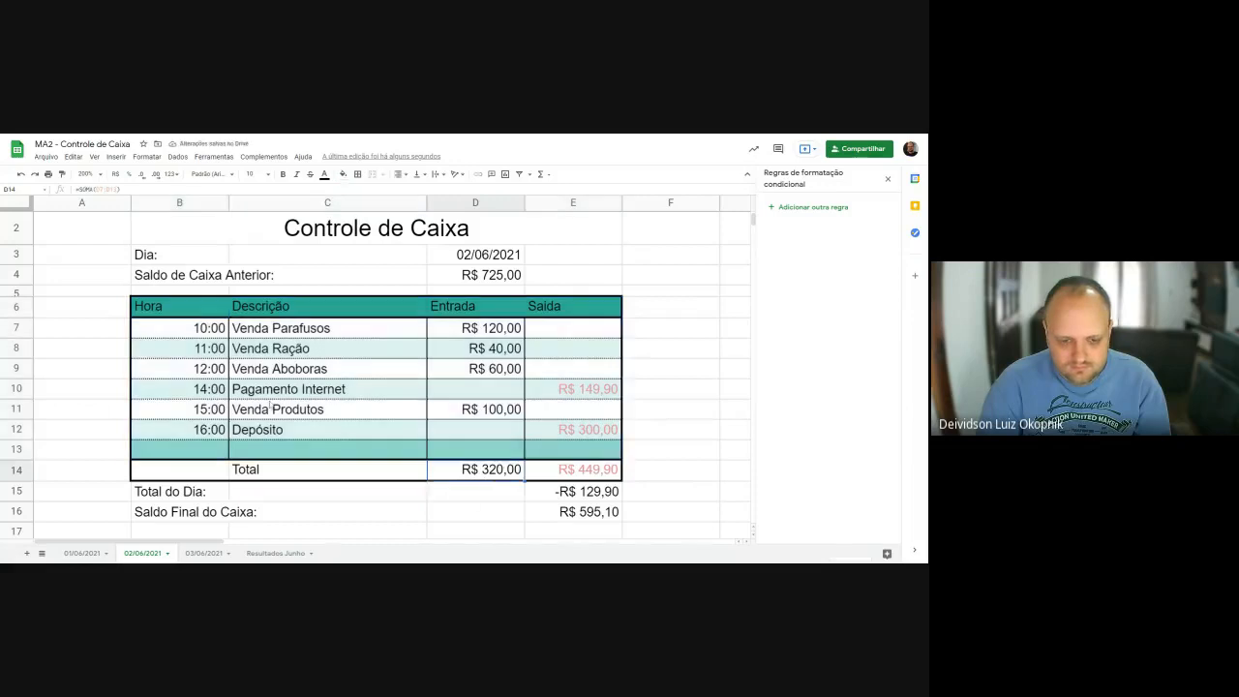
Extend the 02/06/2021 sheet's alternating colors range to B6:E14 so the footer color covers the Total row.
shift+click(561, 473)
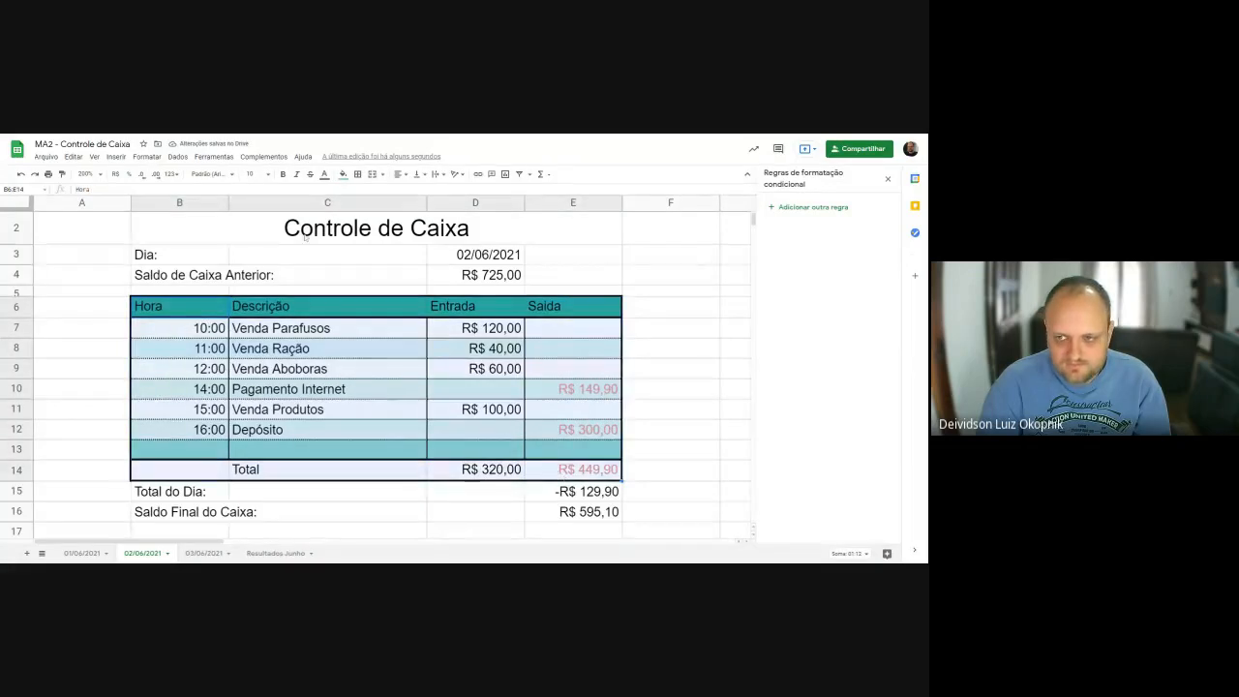
click(887, 178)
click(146, 155)
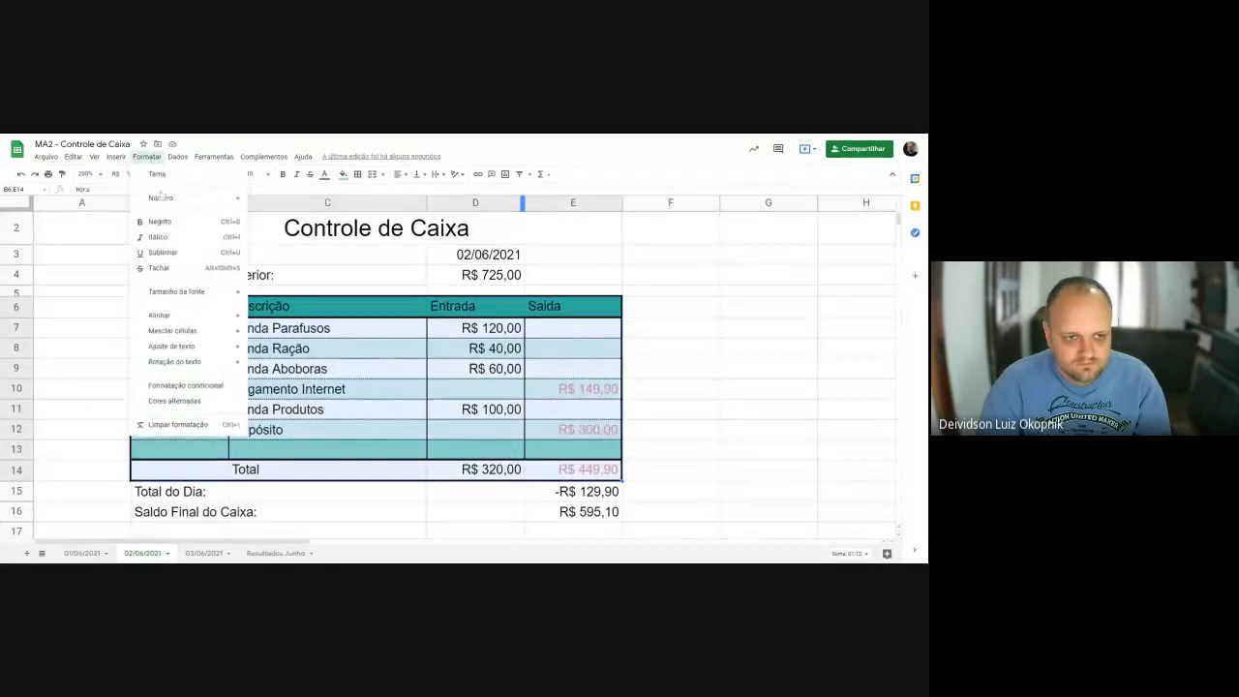
click(174, 399)
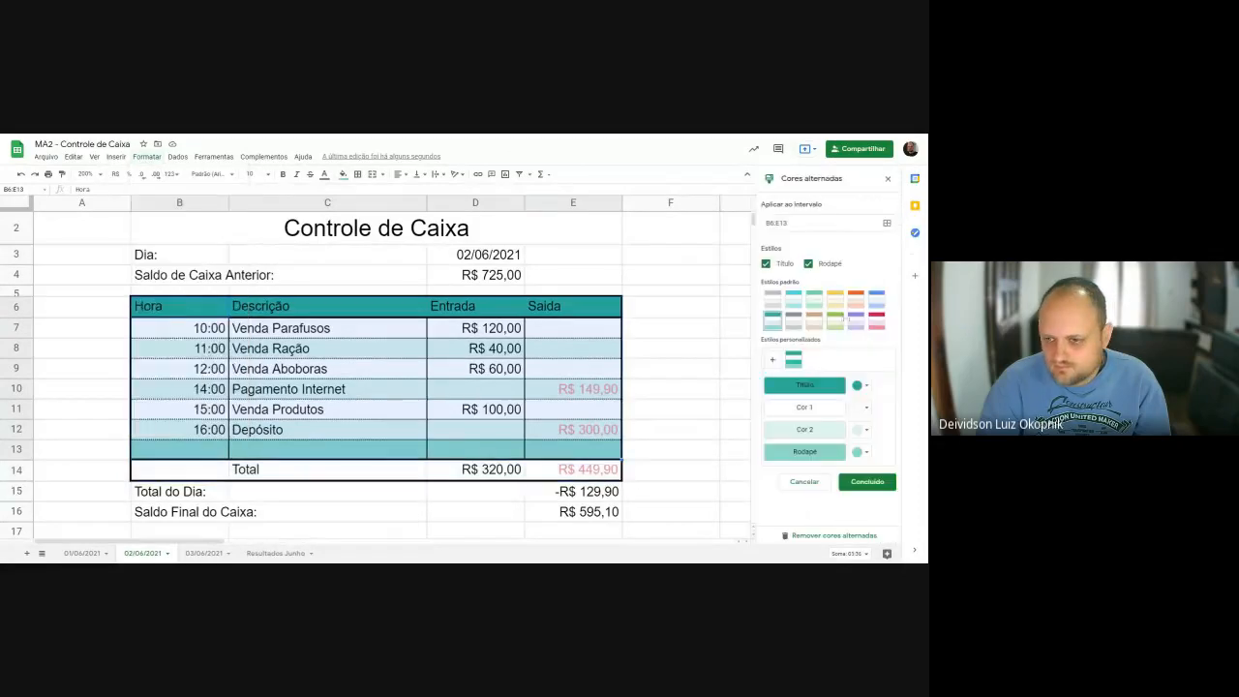
drag(789, 222, 783, 223)
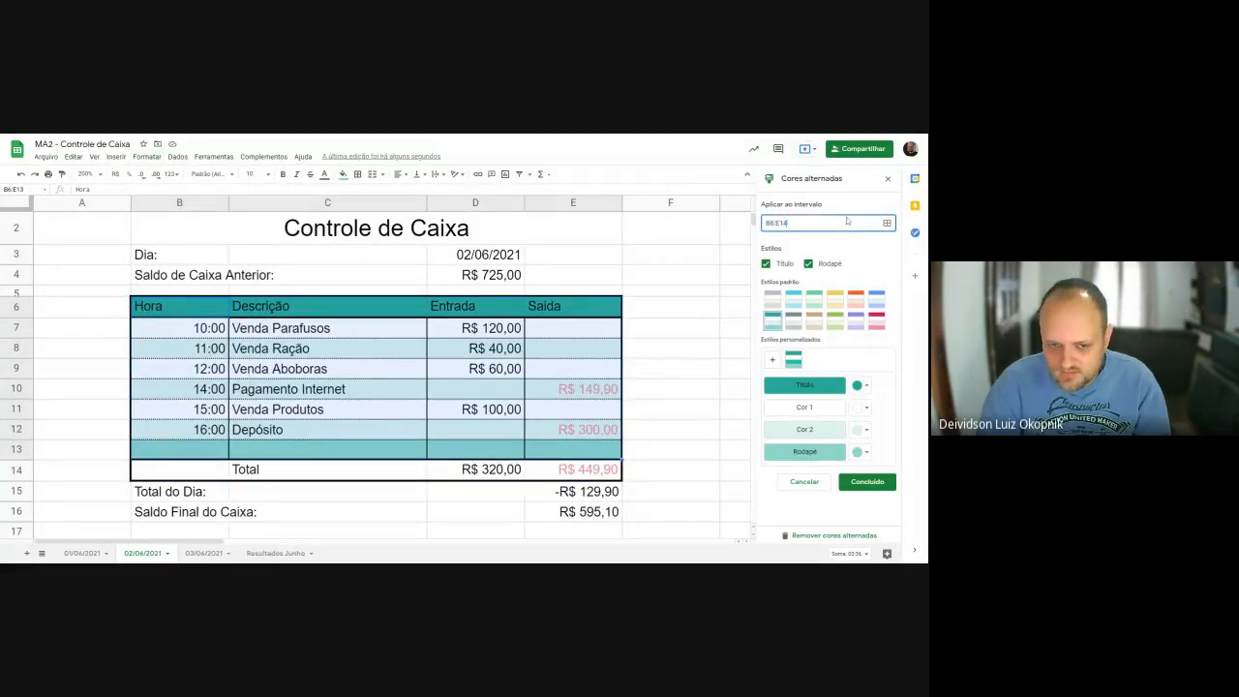
text(4)
key(Return)
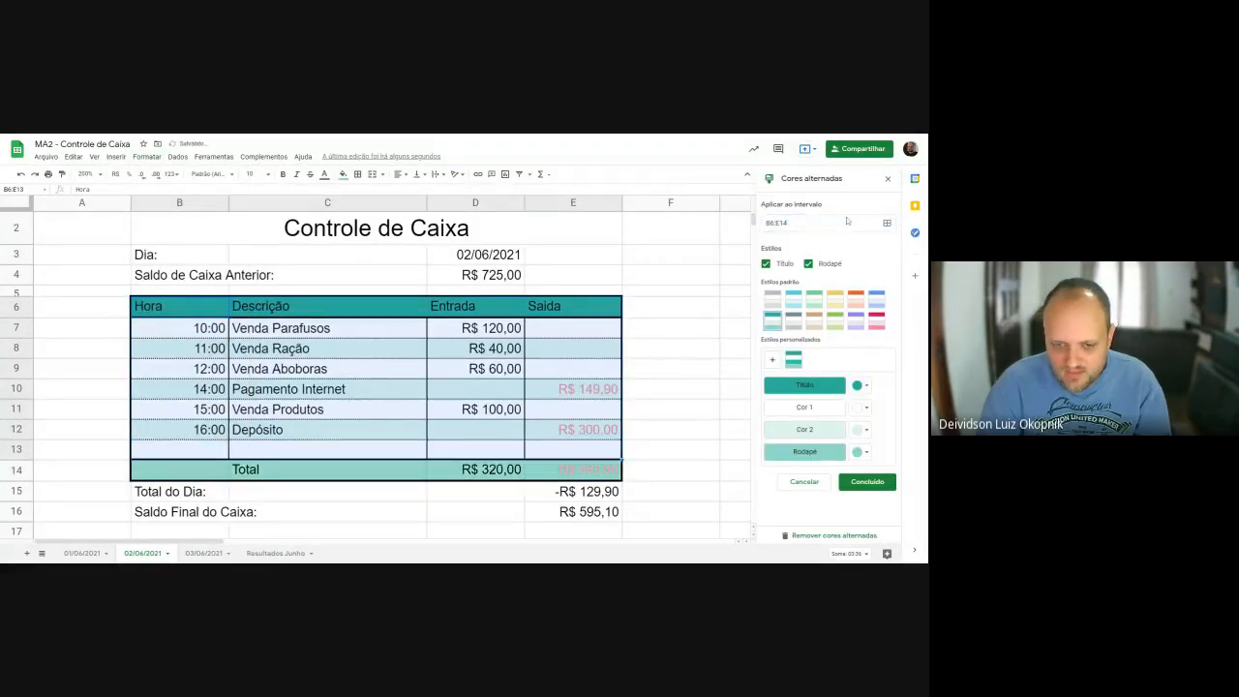
click(868, 482)
click(730, 376)
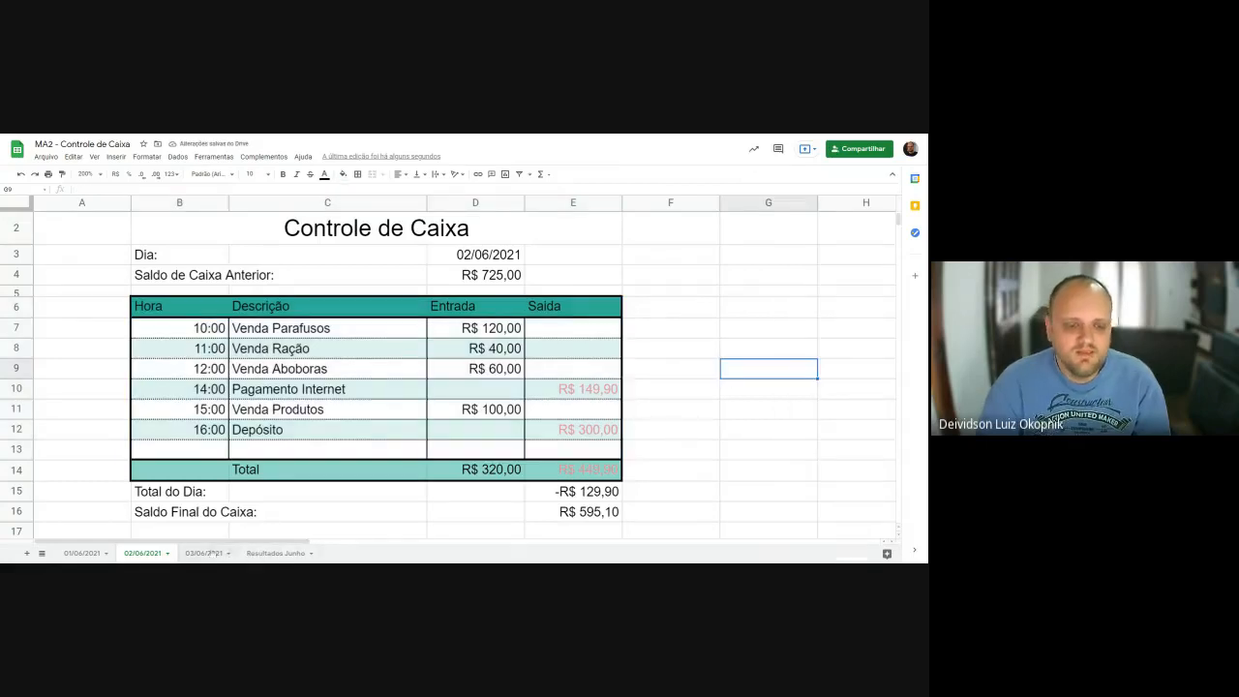
click(205, 553)
click(275, 553)
click(205, 552)
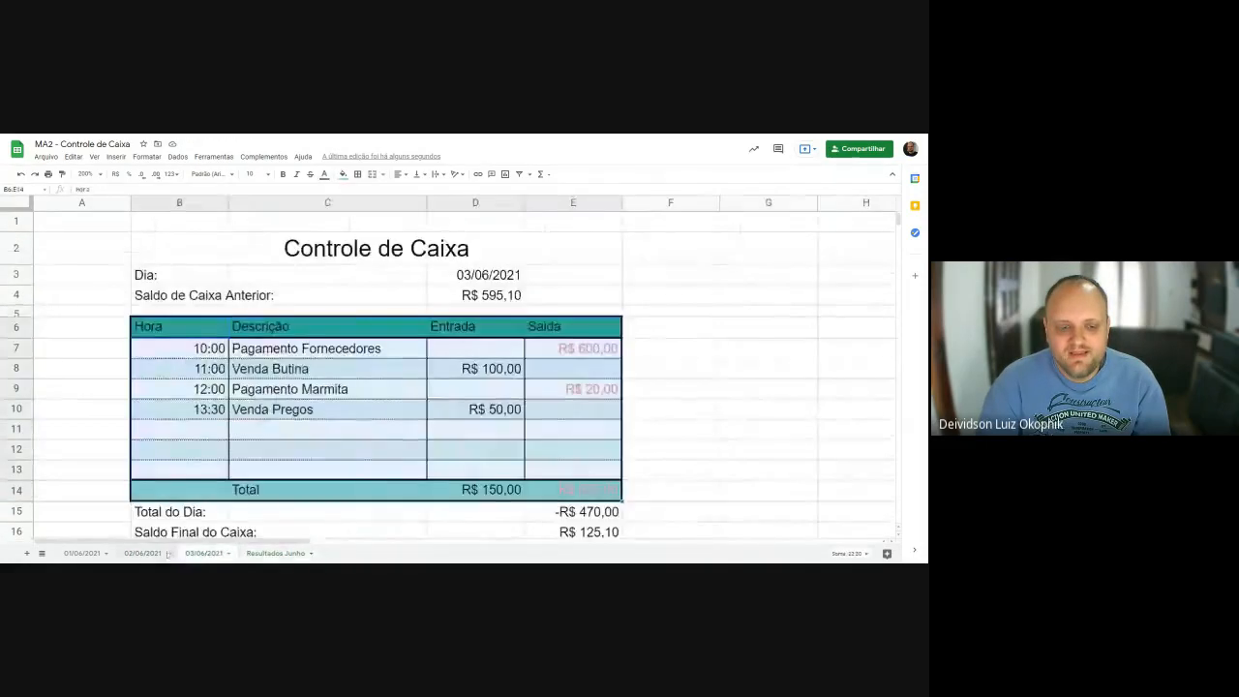
click(142, 553)
On the 03/06/2021 sheet, enter 123,45 as an Entrada in D11 and check the Resultados Junho summary.
click(218, 553)
click(242, 513)
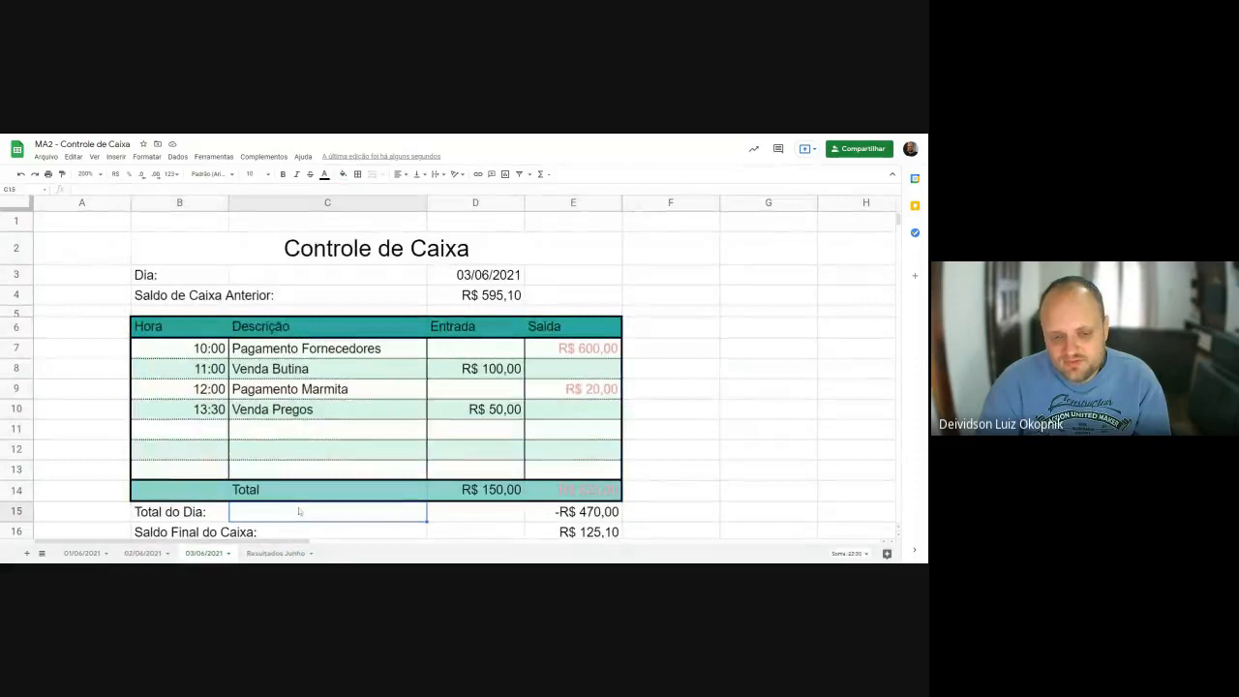
click(653, 495)
click(492, 426)
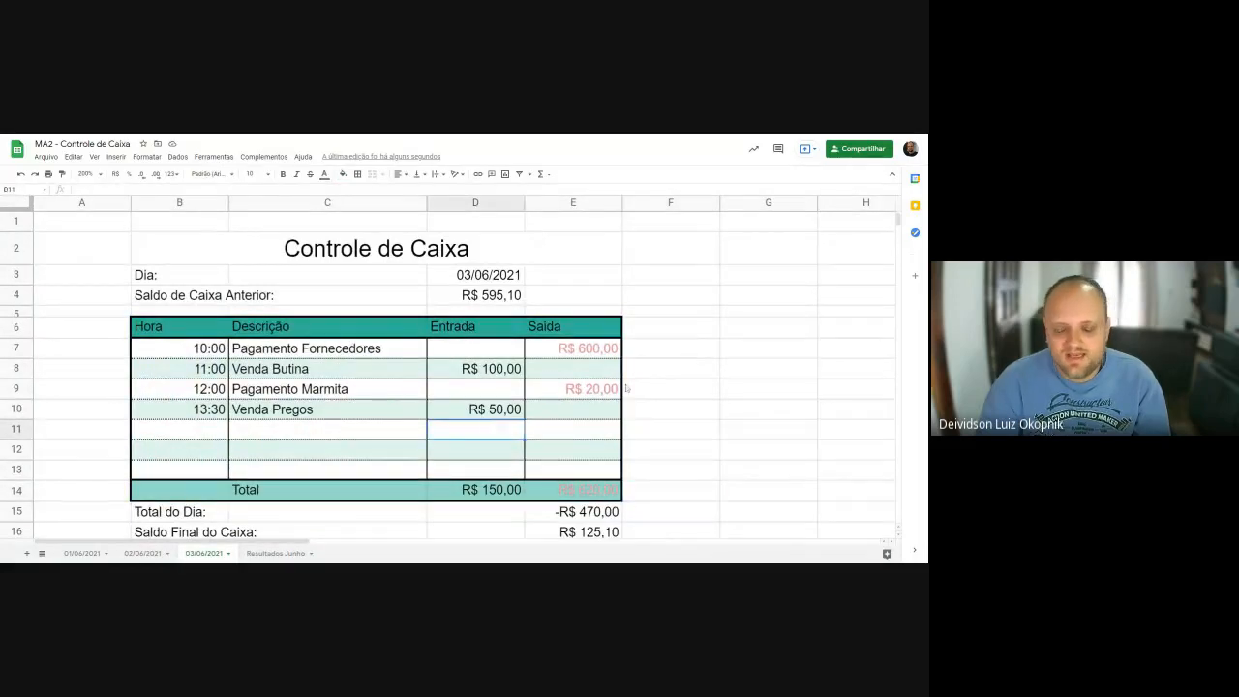
text(123,)
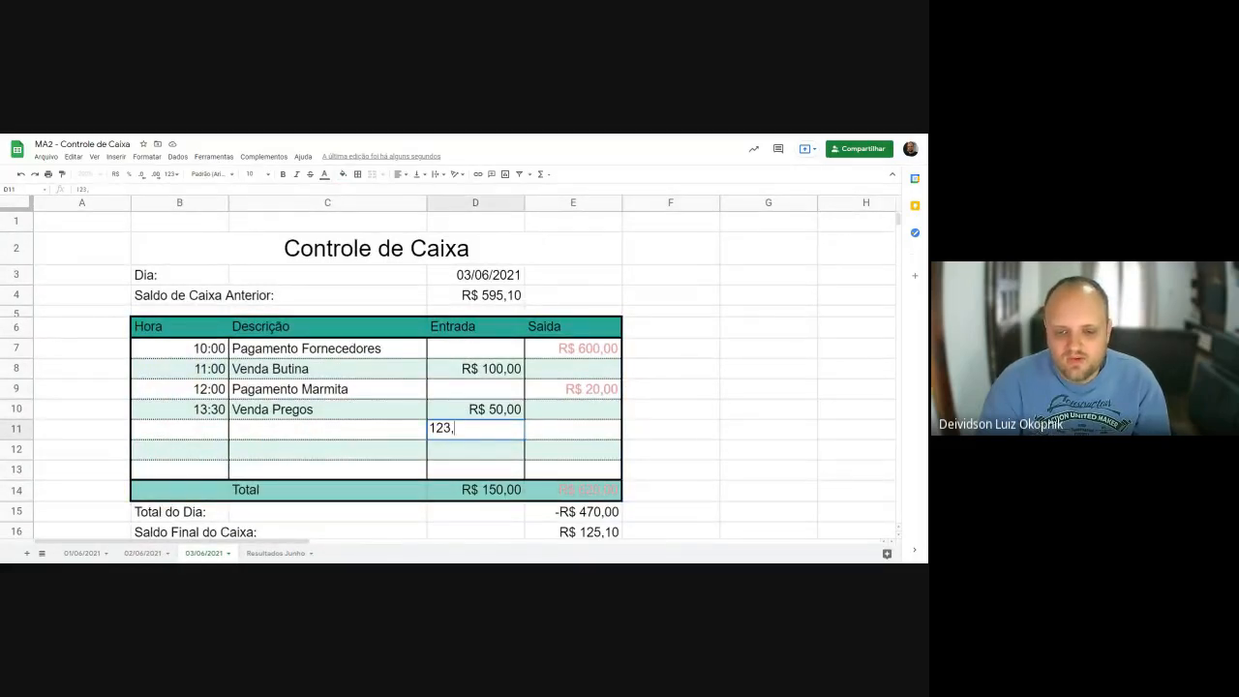
text(45)
key(Return)
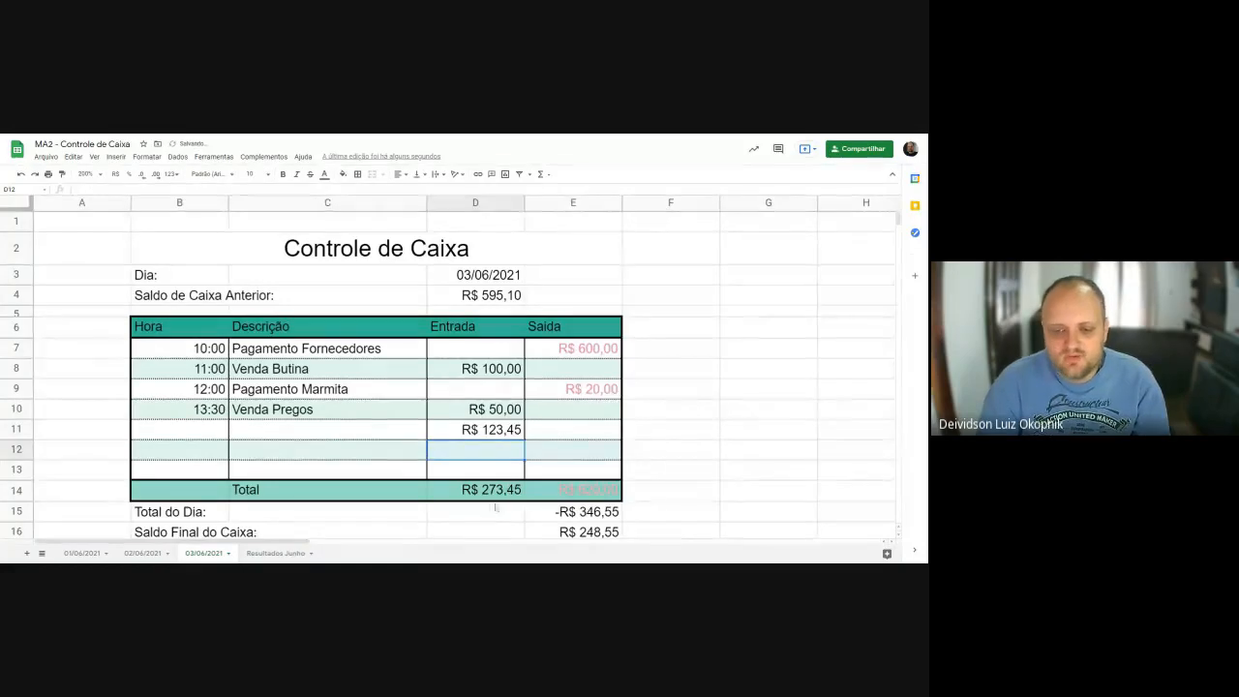
click(276, 553)
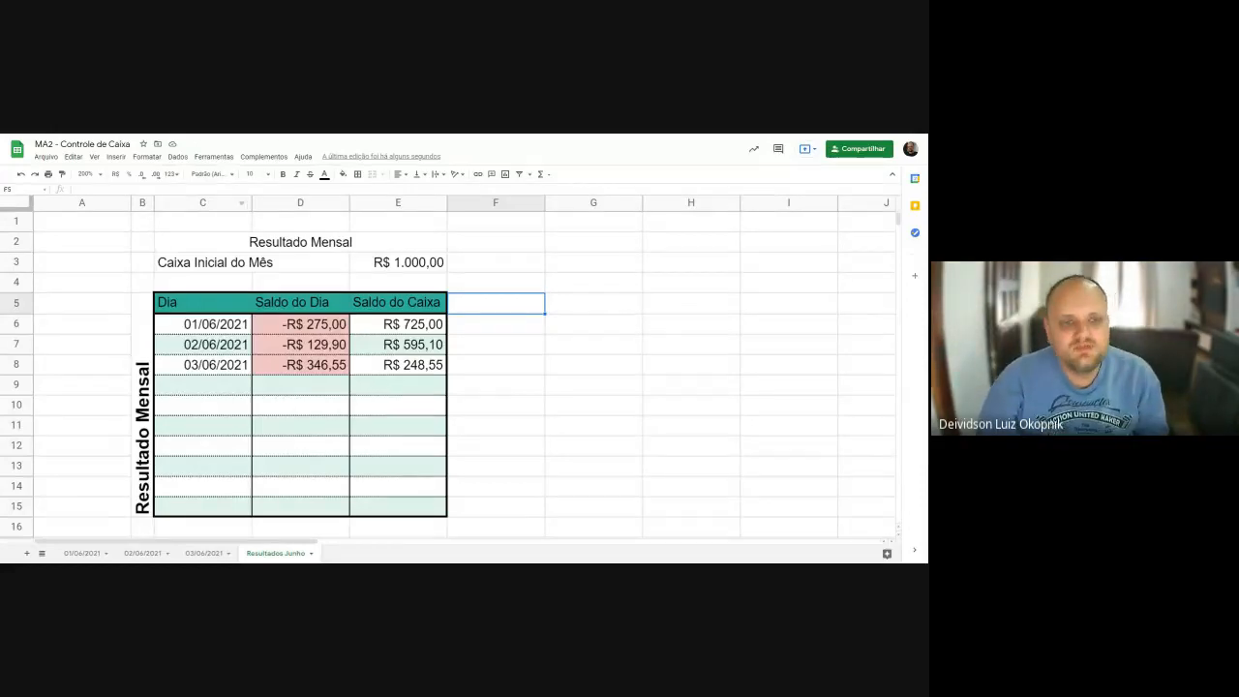
click(177, 155)
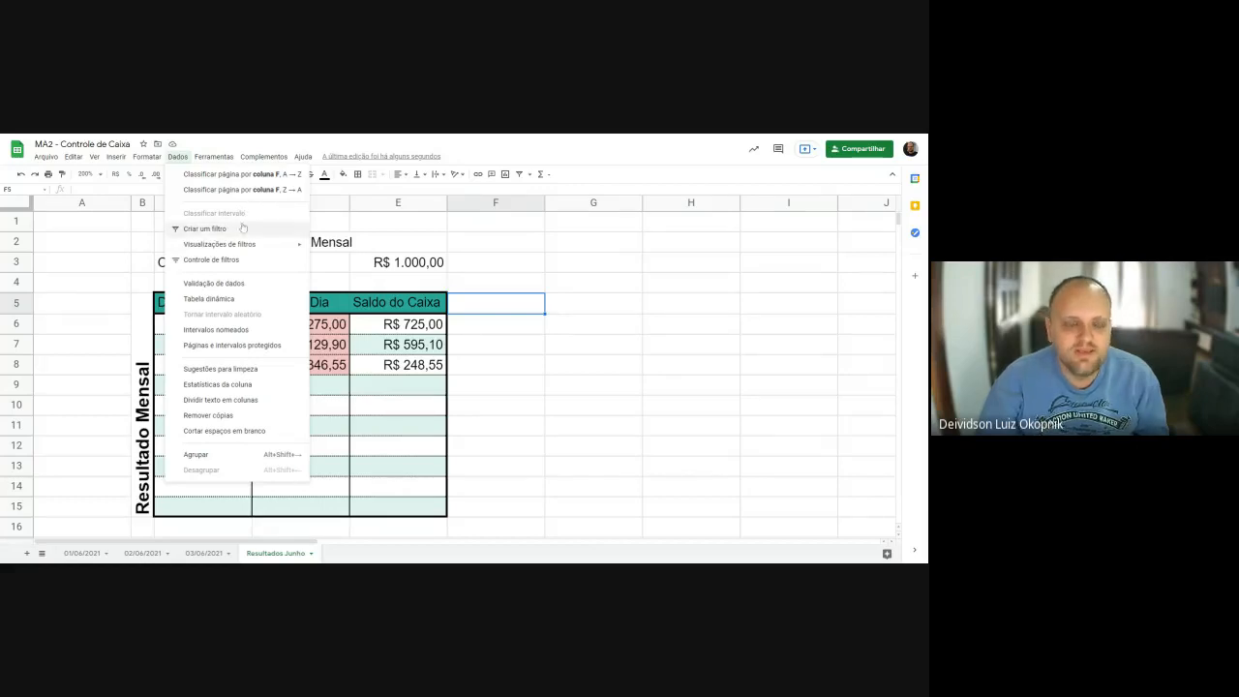
mouse_move(249, 251)
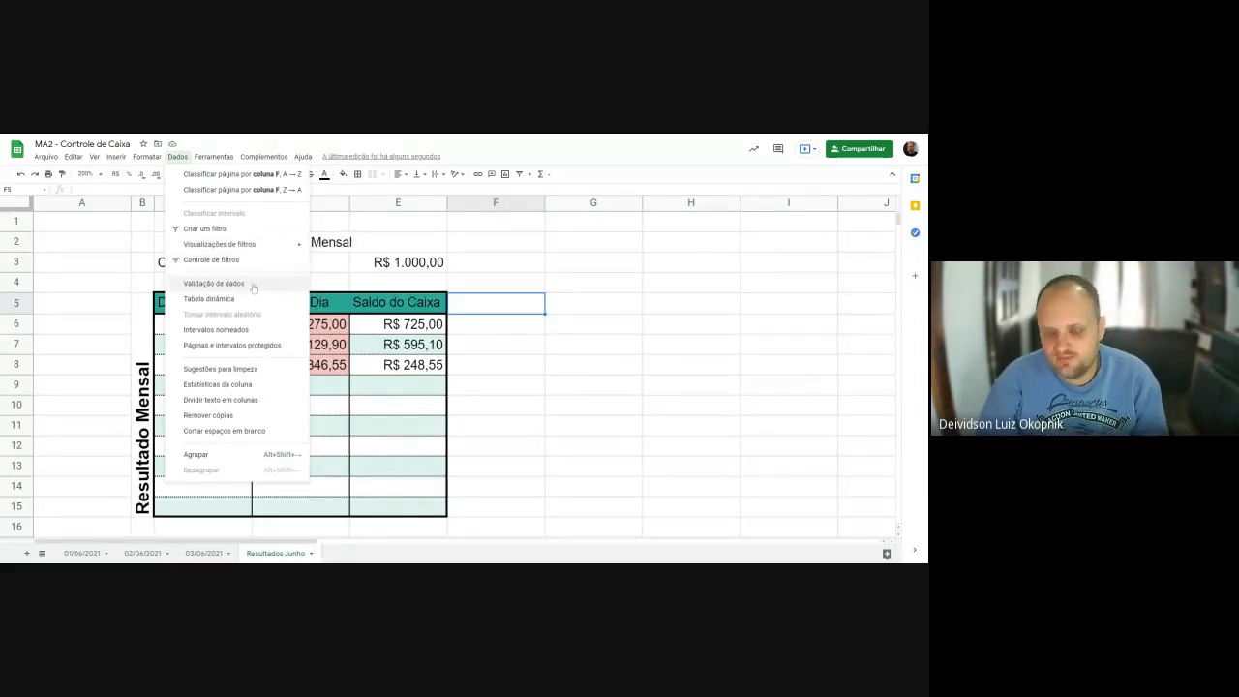
click(514, 365)
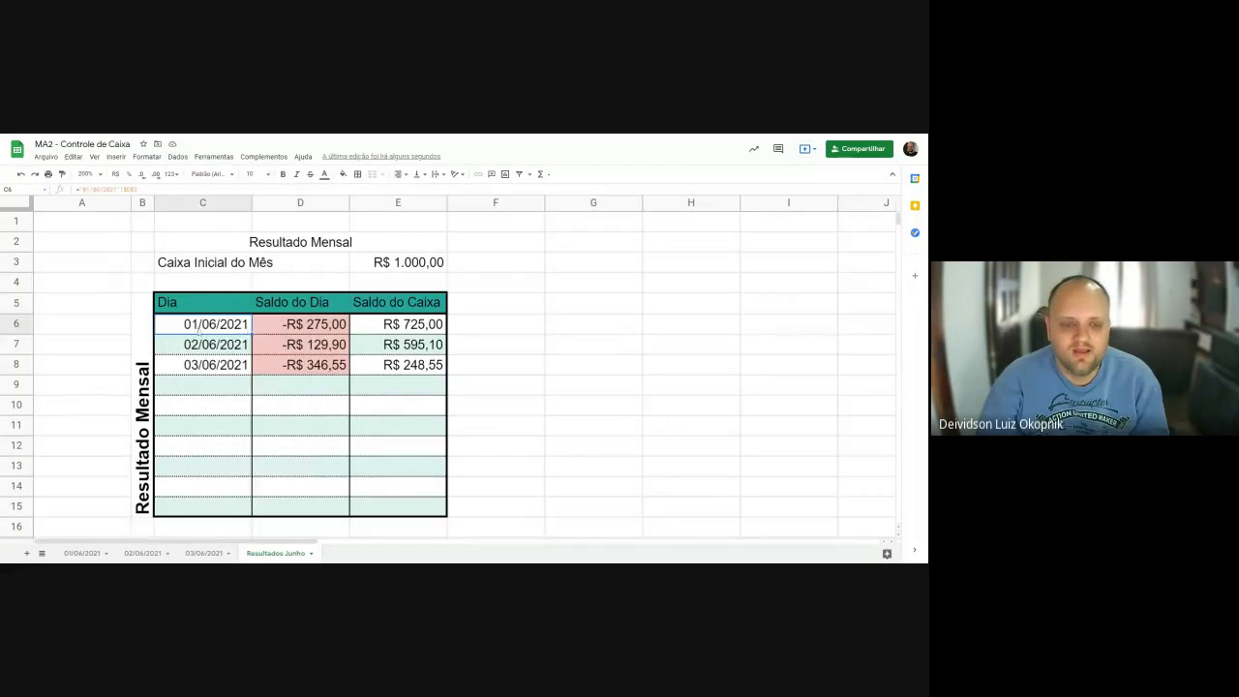
mouse_move(194, 303)
mouse_down()
mouse_move(290, 366)
mouse_move(394, 507)
mouse_up()
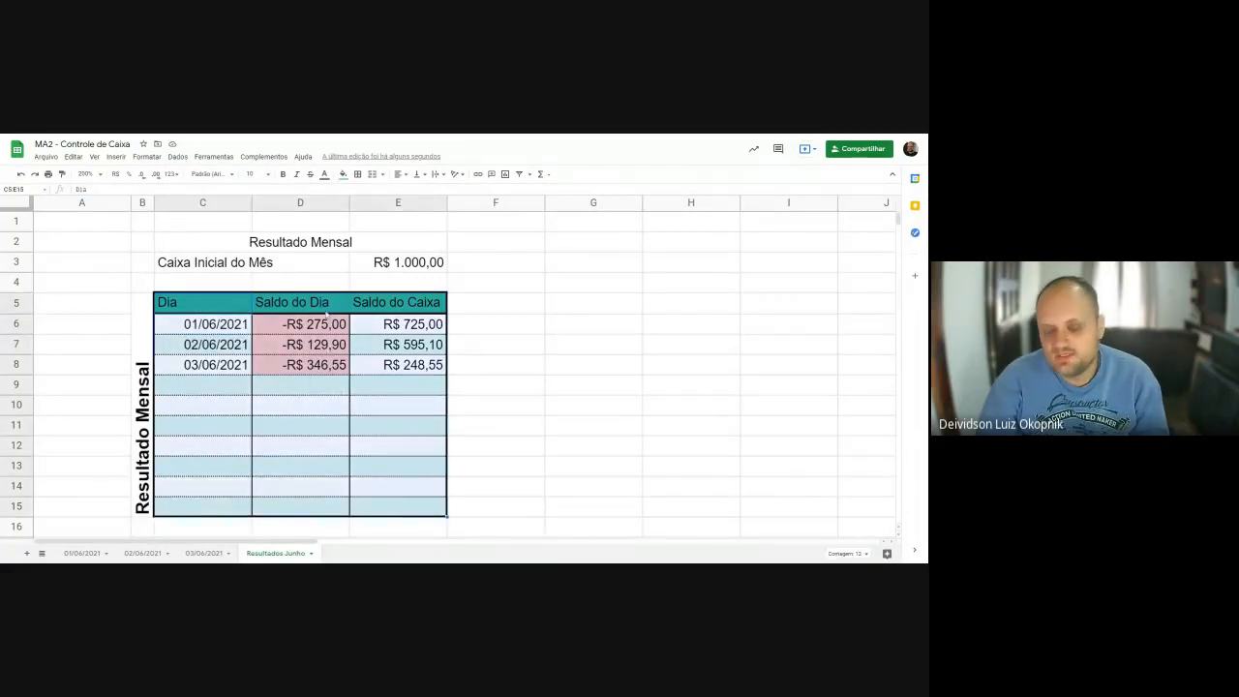
click(293, 305)
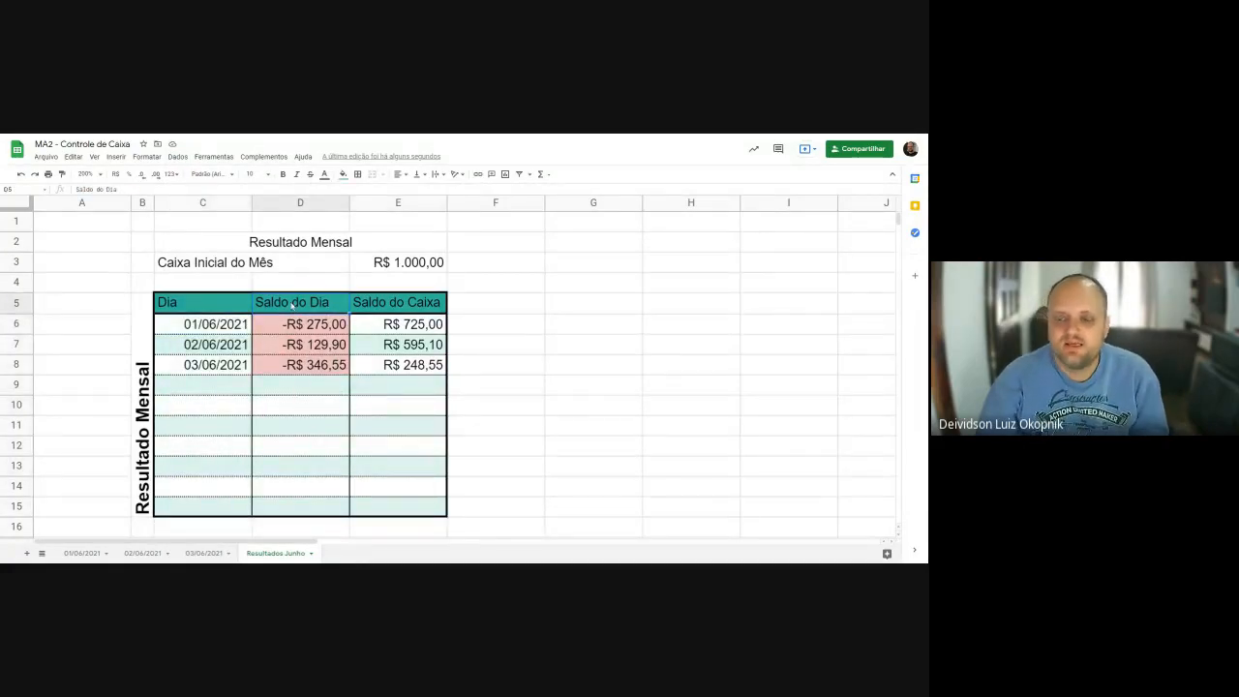